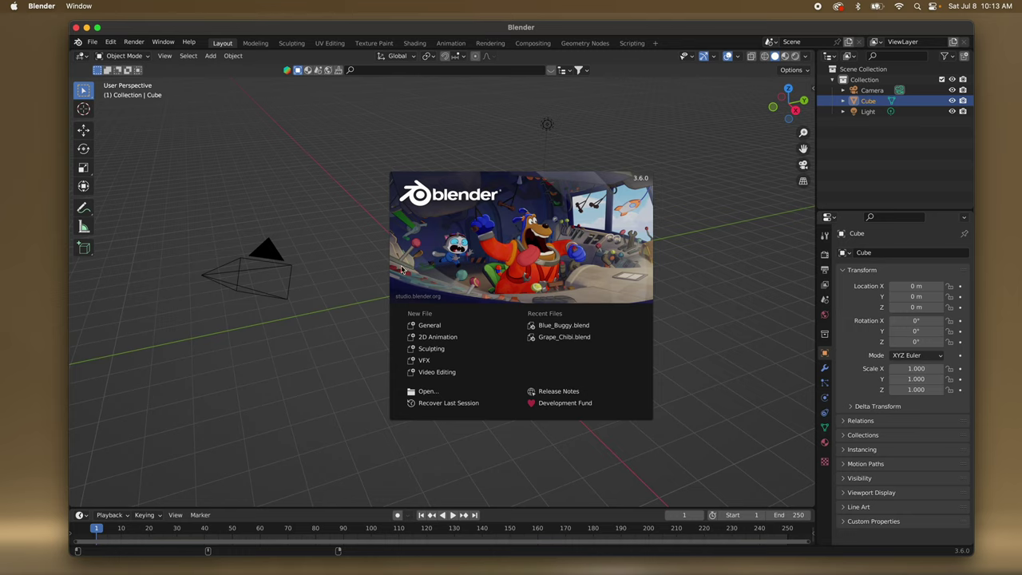
# Dismiss the splash screen and scale the default cube up uniformly to about 24.18 on all axes.
pyautogui.click(341, 217)
pyautogui.scroll(-8, 403, 268)
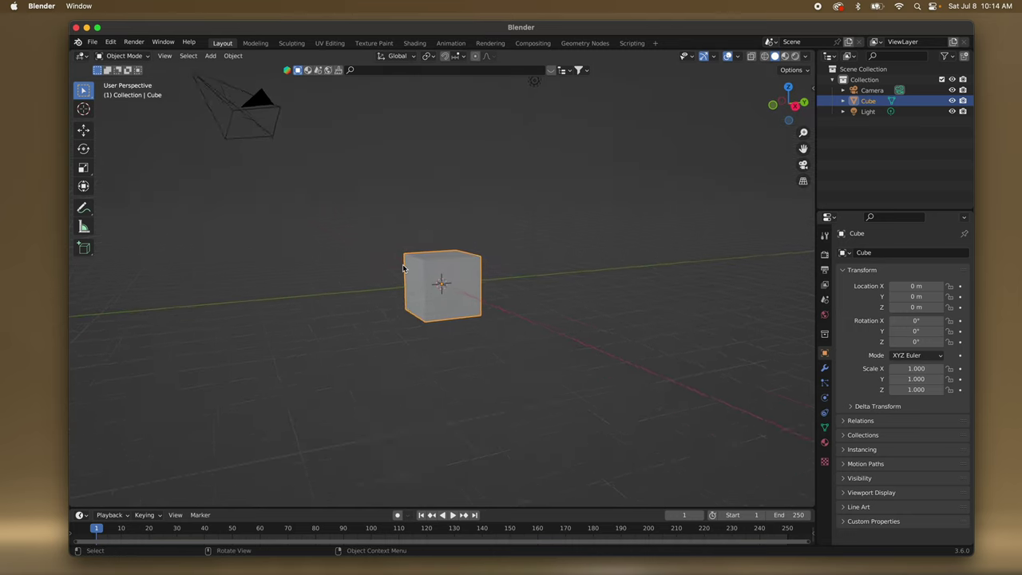
pyautogui.scroll(8, 403, 268)
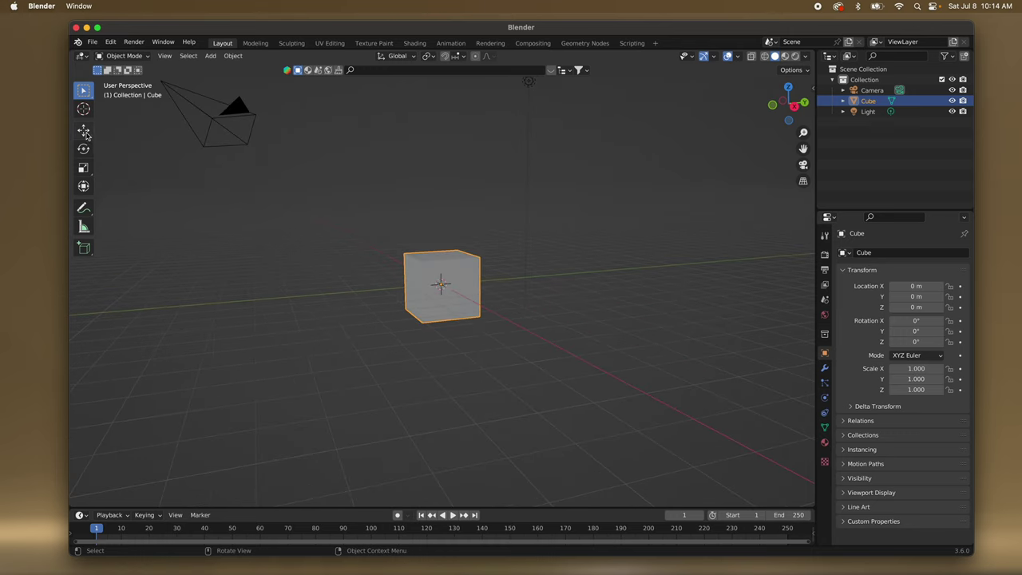
pyautogui.click(83, 167)
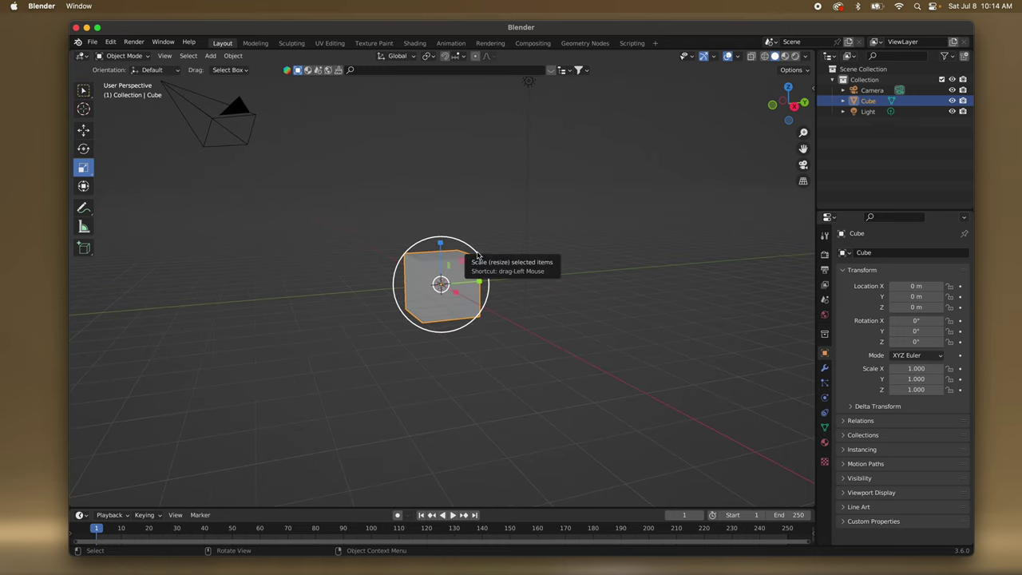
pyautogui.moveTo(477, 254); pyautogui.dragTo(765, 177)
pyautogui.scroll(-5, 745, 196)
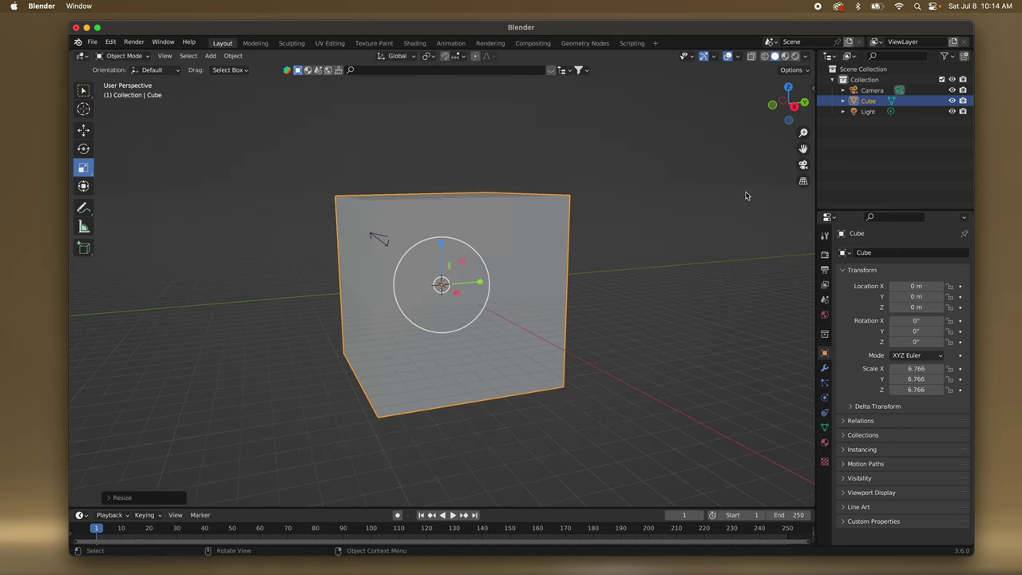
pyautogui.scroll(-3, 746, 197)
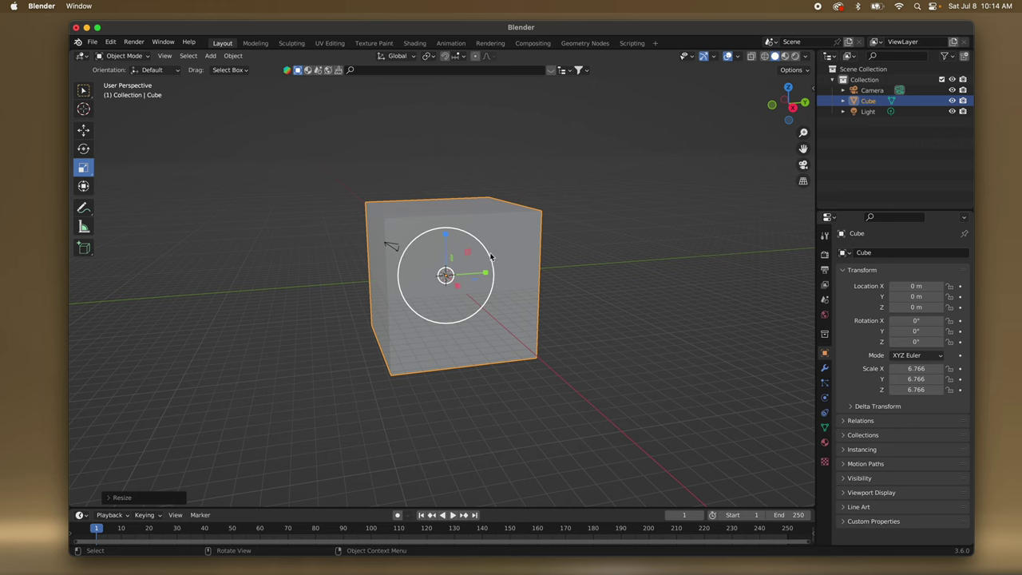
pyautogui.moveTo(486, 244); pyautogui.dragTo(617, 216)
pyautogui.scroll(-5, 617, 216)
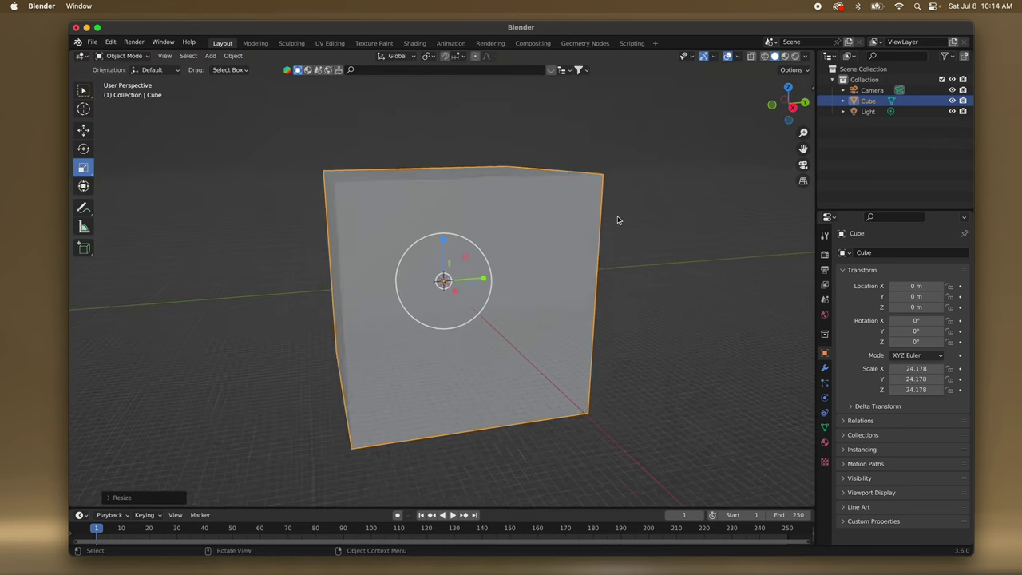
# In Edit Mode, move the whole cube mesh up along Z in front view until its bottom edge sits on the origin.
pyautogui.scroll(-2, 617, 216)
pyautogui.hscroll(-5, 617, 216)
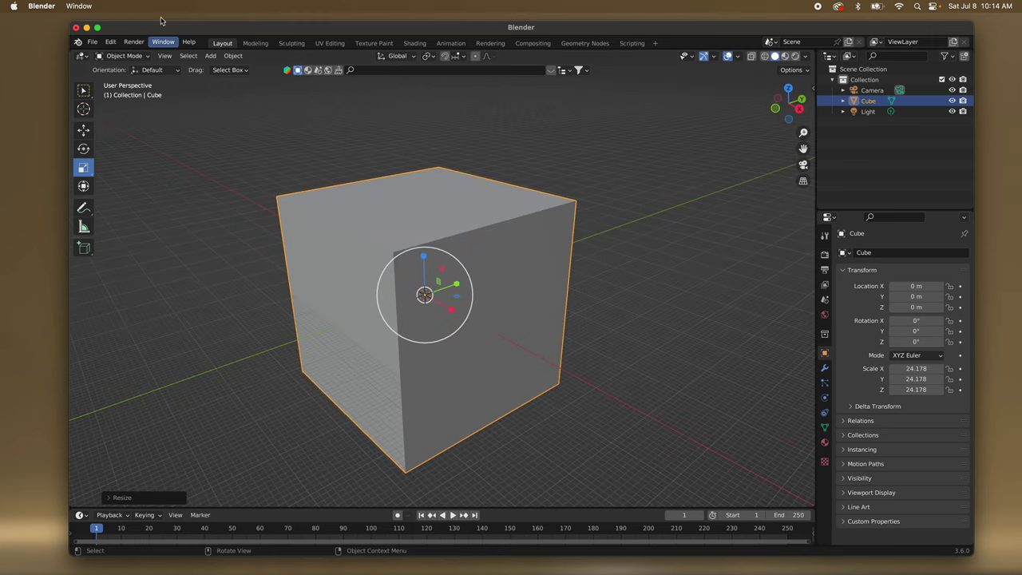
pyautogui.press('Tab')
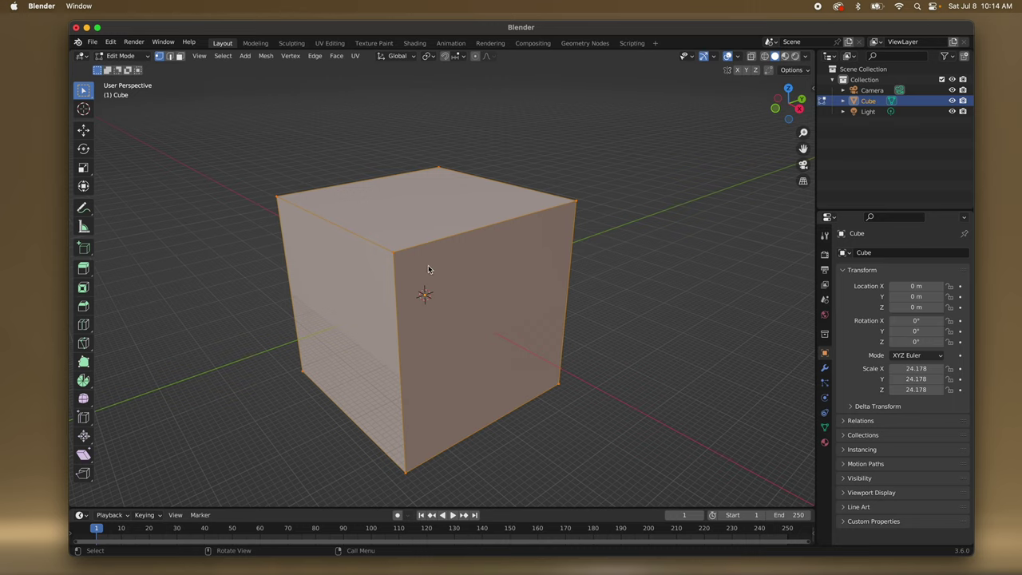
pyautogui.hscroll(5, 419, 276)
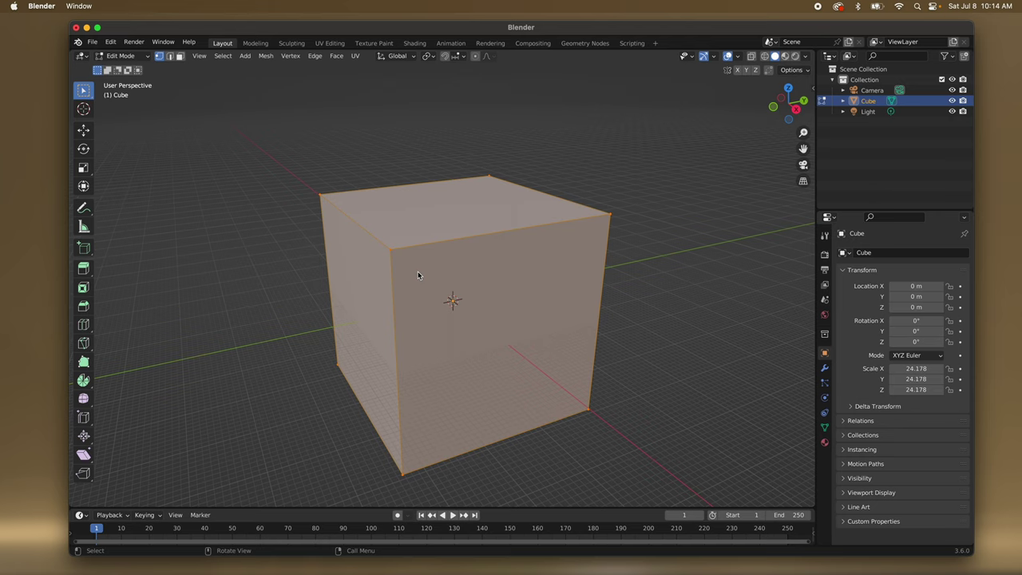
pyautogui.press('KP_1')
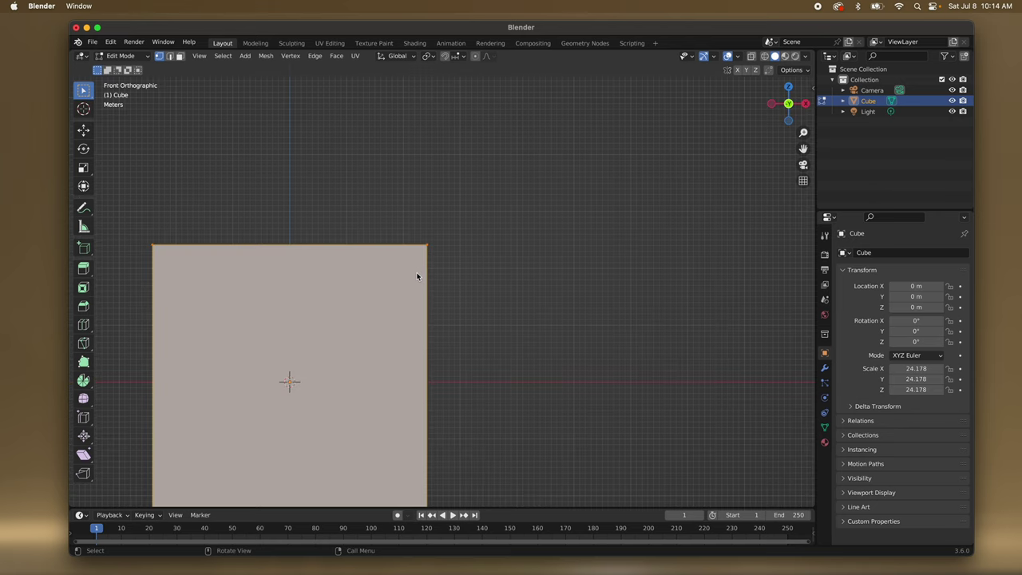
pyautogui.keyDown('shift'); pyautogui.hscroll(-5, 417, 276); pyautogui.keyUp('shift')
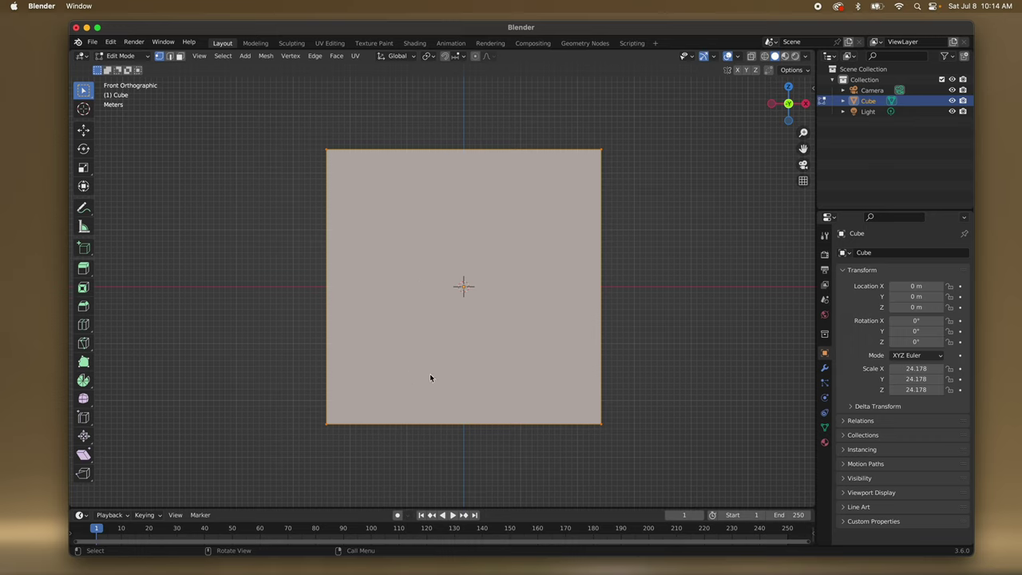
pyautogui.click(84, 130)
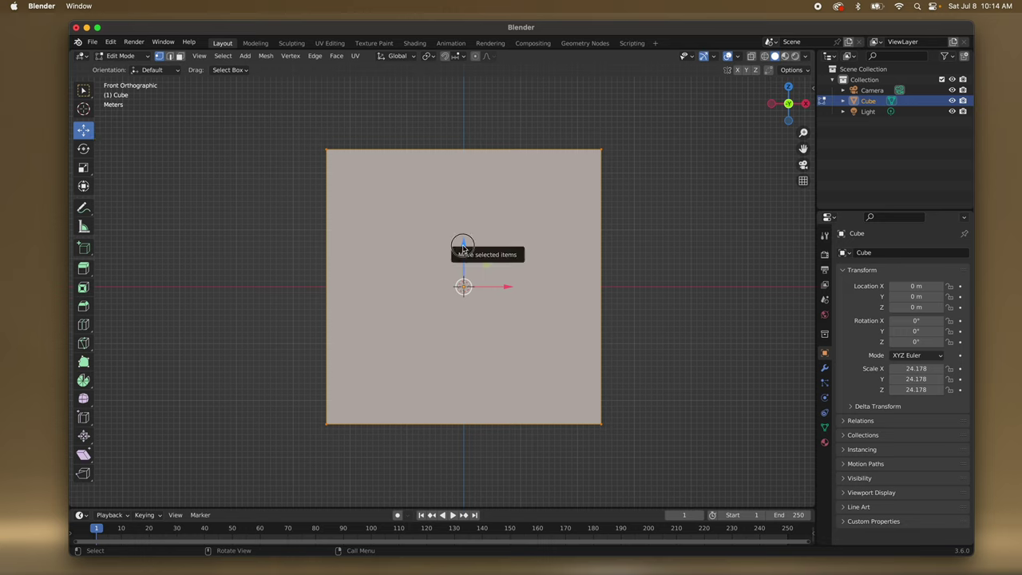
pyautogui.moveTo(463, 249); pyautogui.dragTo(441, 104)
pyautogui.click(442, 104)
pyautogui.press('KP_Decimal')
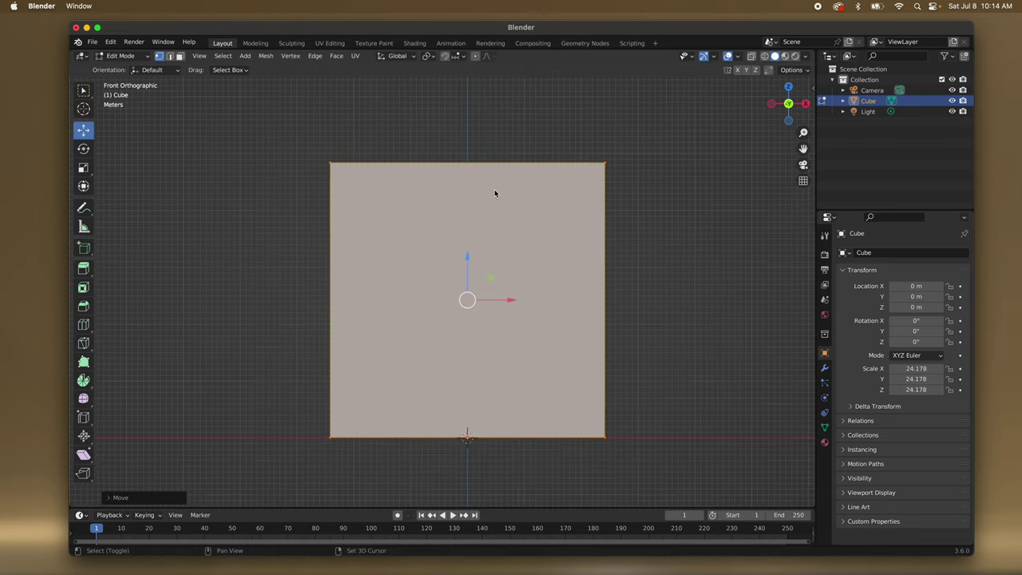
# Examine the raised cube from several sides, checking its faces and how its base sits on the grid.
pyautogui.hscroll(10, 494, 193)
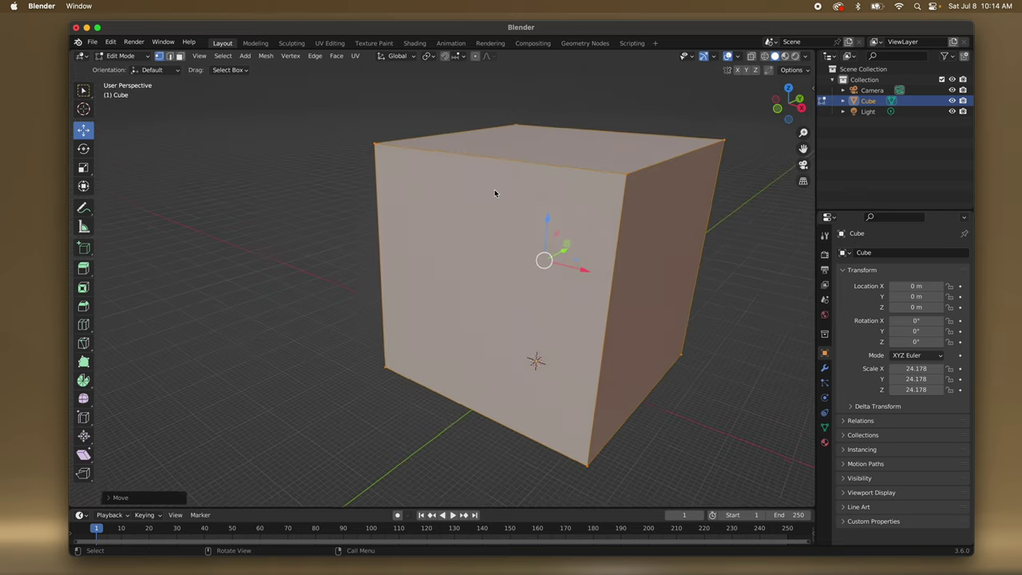
pyautogui.keyDown('shift'); pyautogui.hscroll(5, 495, 193); pyautogui.keyUp('shift')
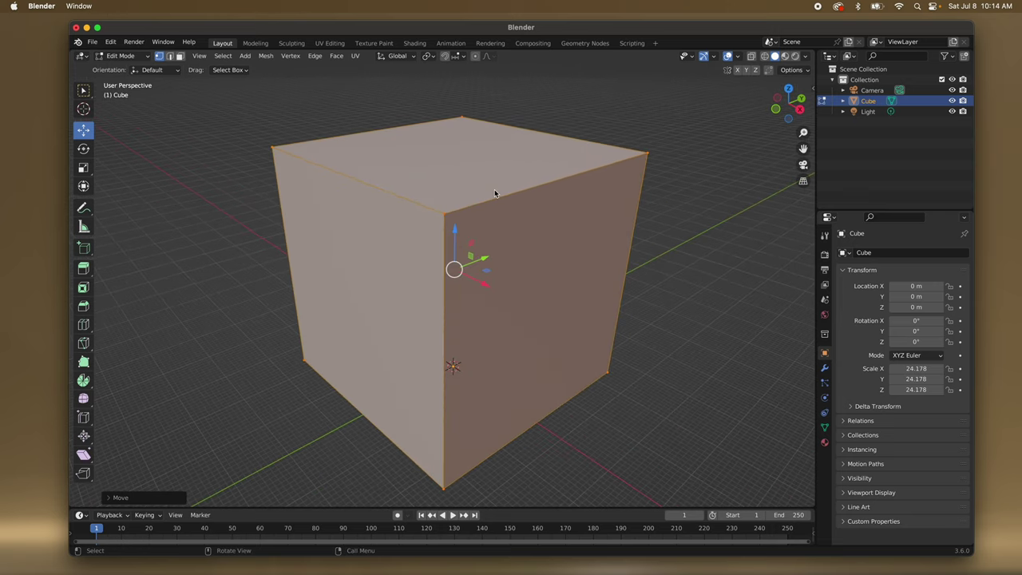
pyautogui.hscroll(-3, 494, 193)
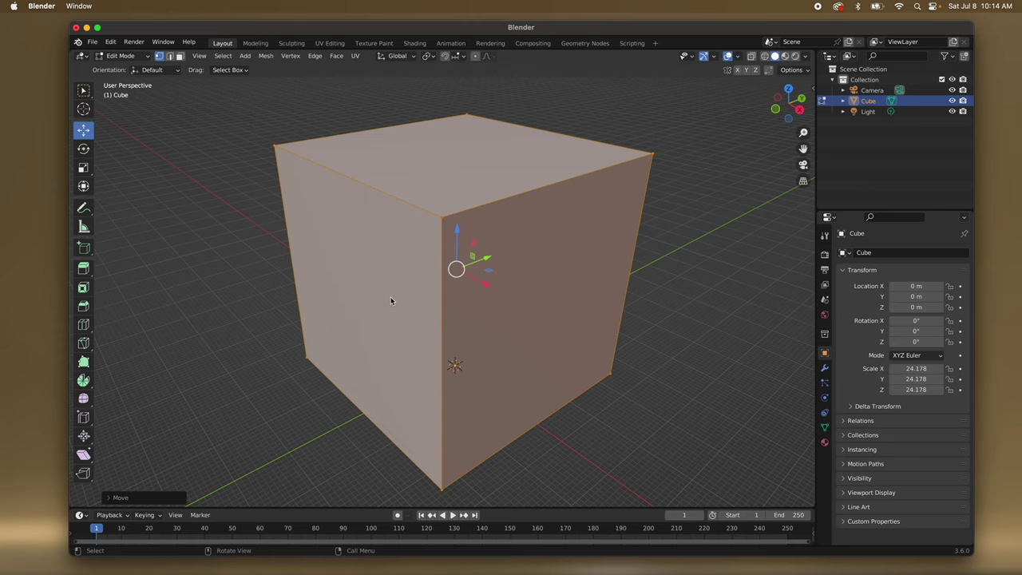
pyautogui.keyDown('shift'); pyautogui.hscroll(10, 390, 300); pyautogui.keyUp('shift')
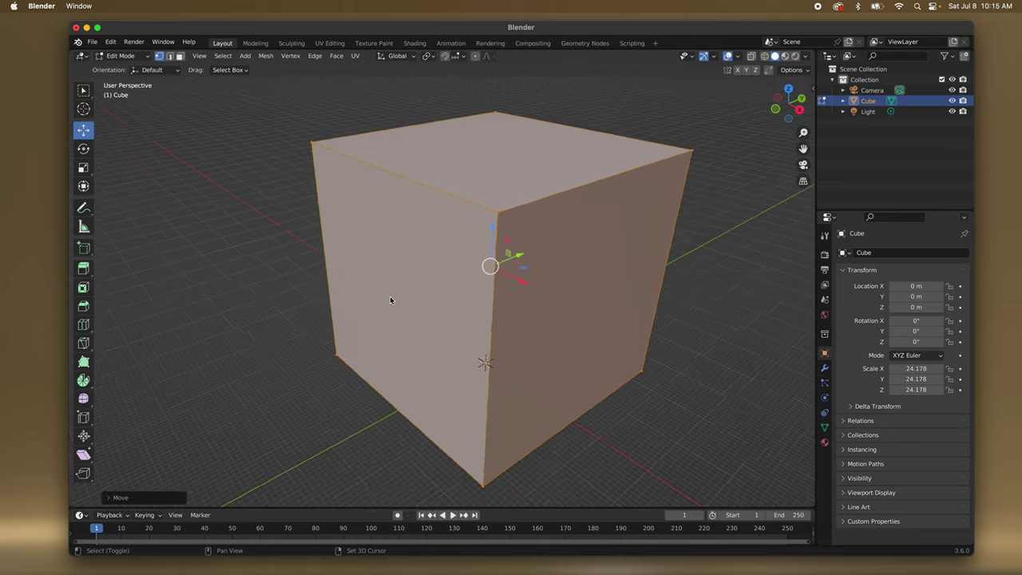
pyautogui.keyDown('shift'); pyautogui.hscroll(-10, 391, 300); pyautogui.keyUp('shift')
pyautogui.keyDown('shift'); pyautogui.hscroll(7, 390, 300); pyautogui.keyUp('shift')
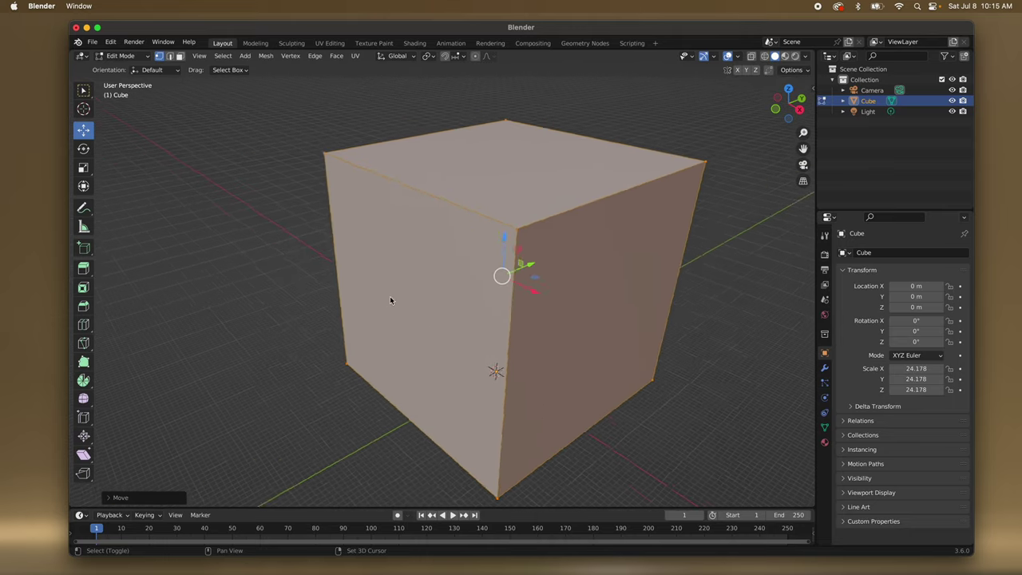
pyautogui.keyDown('shift'); pyautogui.hscroll(2, 389, 300); pyautogui.keyUp('shift')
pyautogui.hscroll(10, 391, 300)
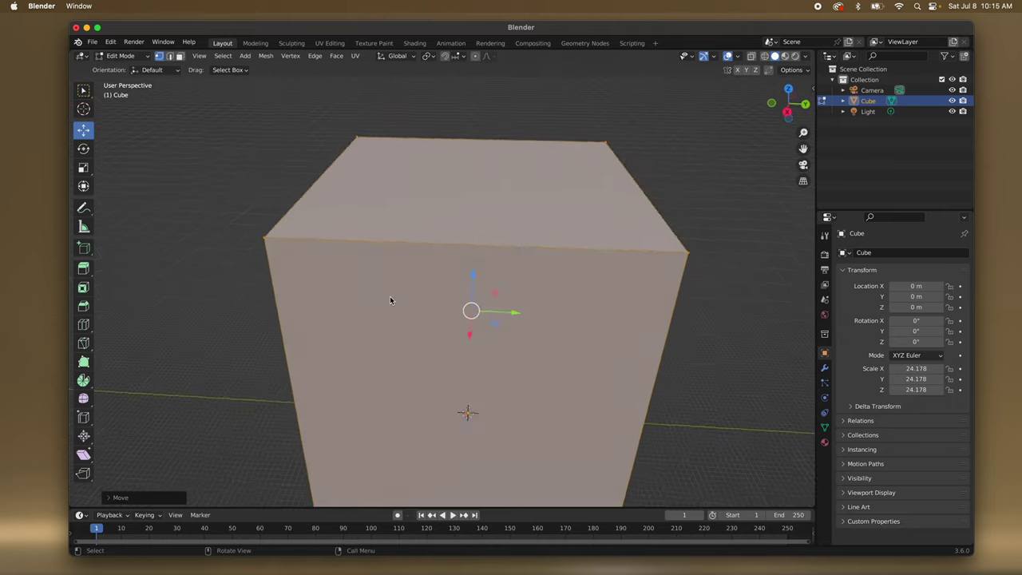
pyautogui.hscroll(-12, 390, 301)
pyautogui.hscroll(7, 390, 300)
pyautogui.hscroll(3, 390, 300)
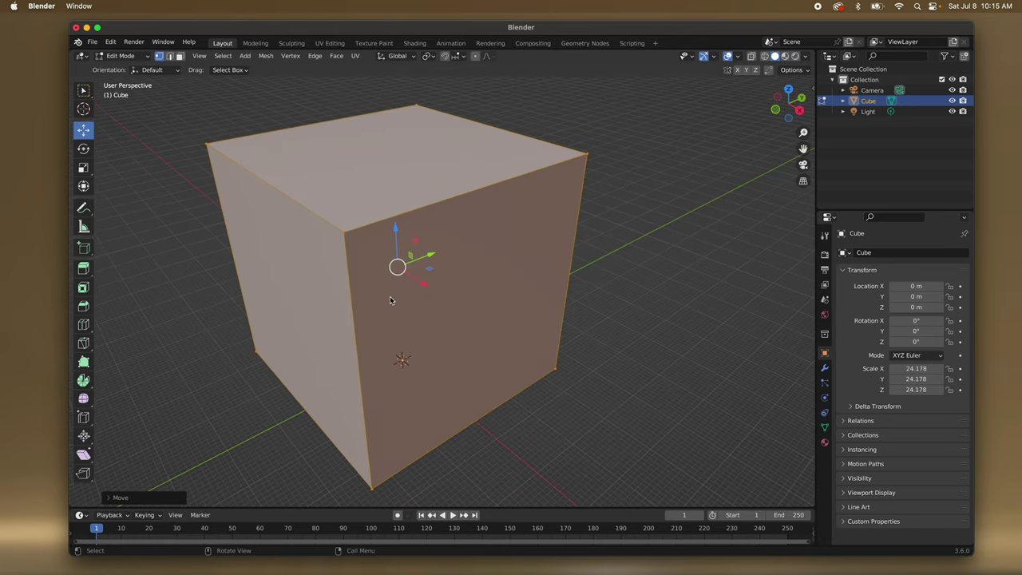
pyautogui.scroll(-4, 390, 300)
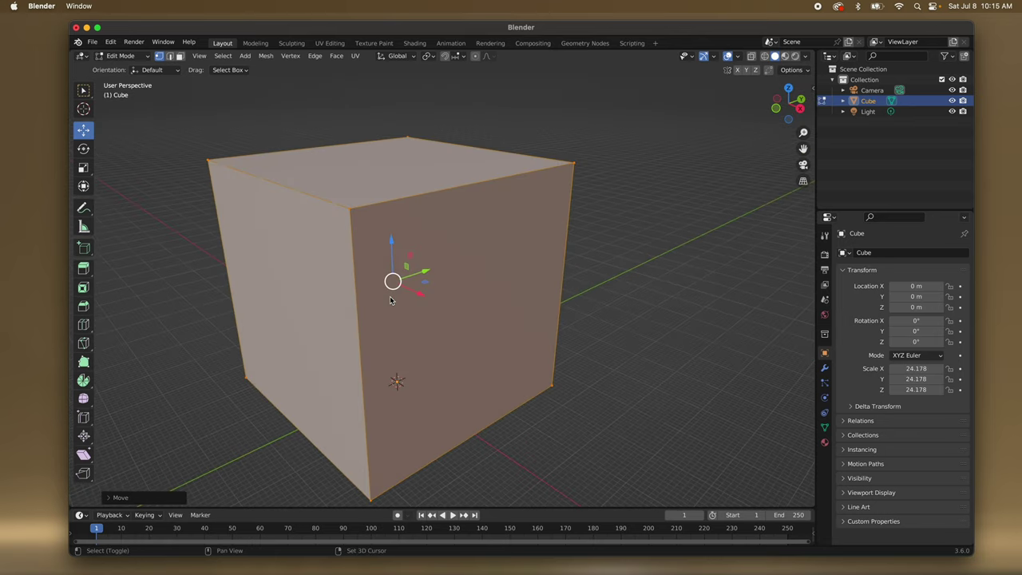
pyautogui.keyDown('shift'); pyautogui.scroll(-2, 391, 300); pyautogui.keyUp('shift')
pyautogui.keyDown('shift'); pyautogui.hscroll(-5, 390, 300); pyautogui.keyUp('shift')
pyautogui.hscroll(-5, 389, 300)
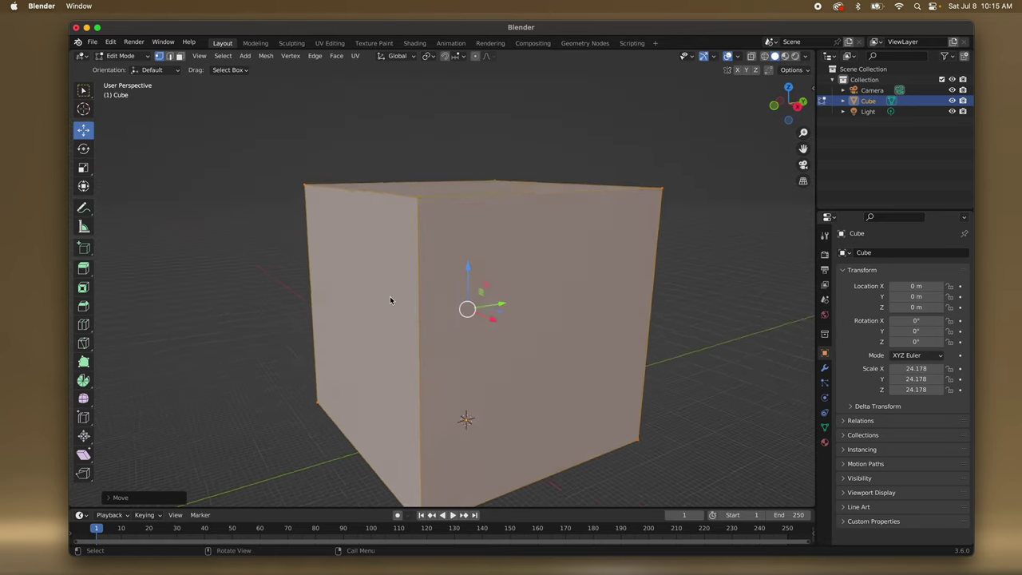
pyautogui.scroll(4, 390, 300)
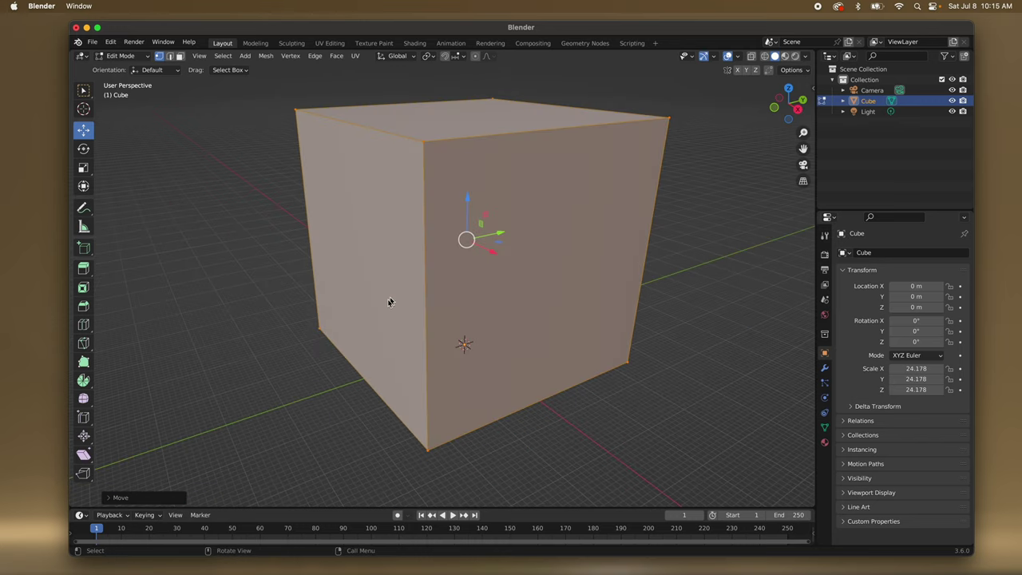
pyautogui.scroll(-2, 359, 336)
pyautogui.scroll(-3, 359, 334)
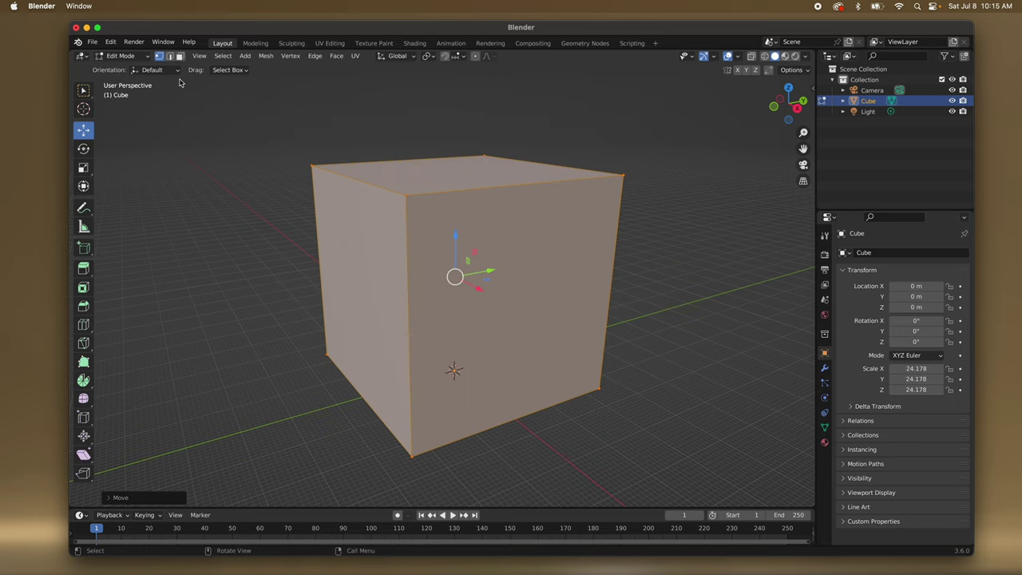
# Delete the cube's two upper vertices on the +X side in vertex select mode, leaving only a floor and a back wall.
pyautogui.click(159, 56)
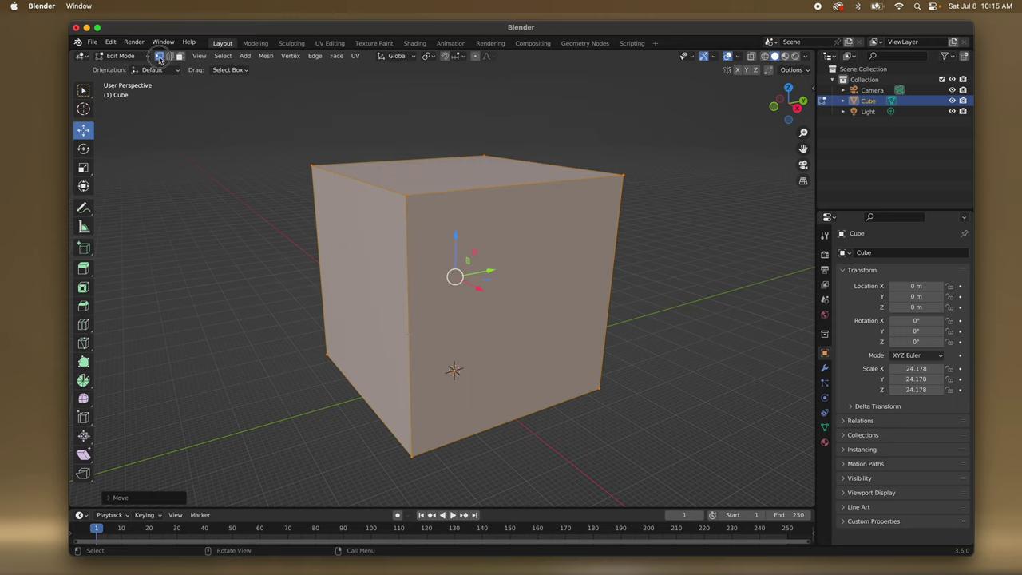
pyautogui.click(405, 195)
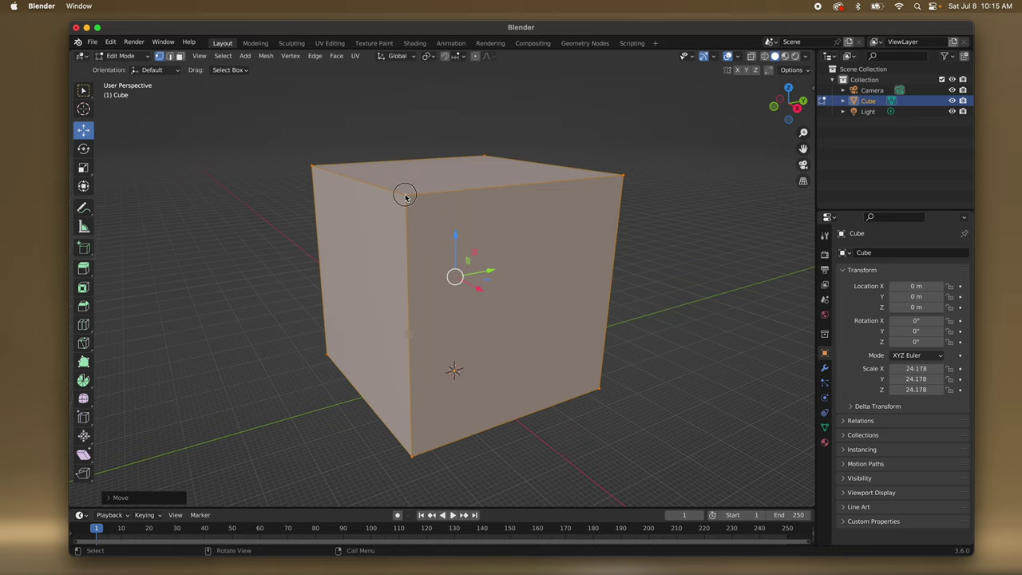
pyautogui.keyDown('shift'); pyautogui.click(623, 177); pyautogui.keyUp('shift')
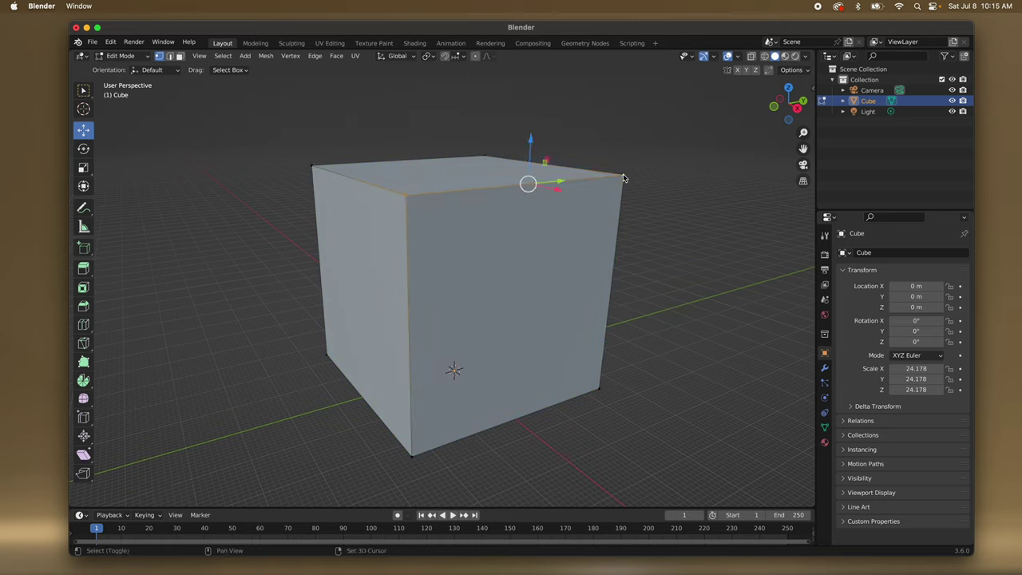
pyautogui.press('x')
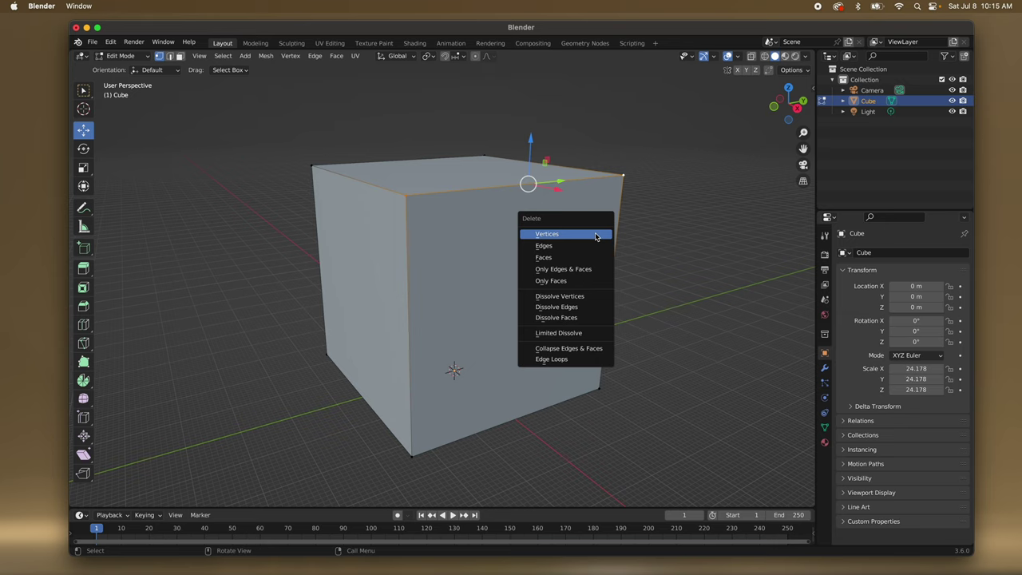
pyautogui.click(594, 235)
pyautogui.hscroll(8, 531, 348)
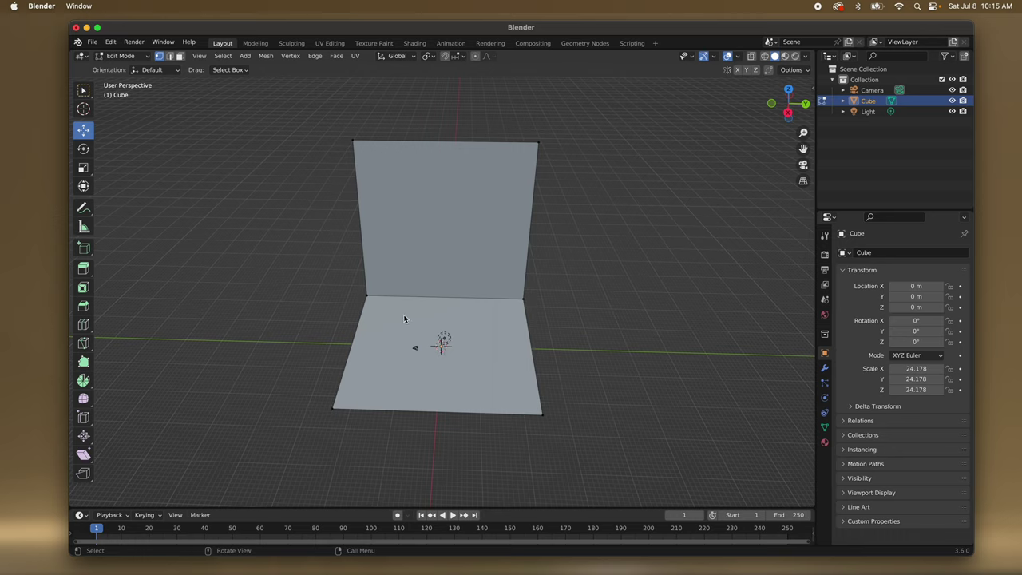
# Return to Object Mode and widen the floor-and-wall backdrop to a scale of about 42.07 along Y.
pyautogui.press('Tab')
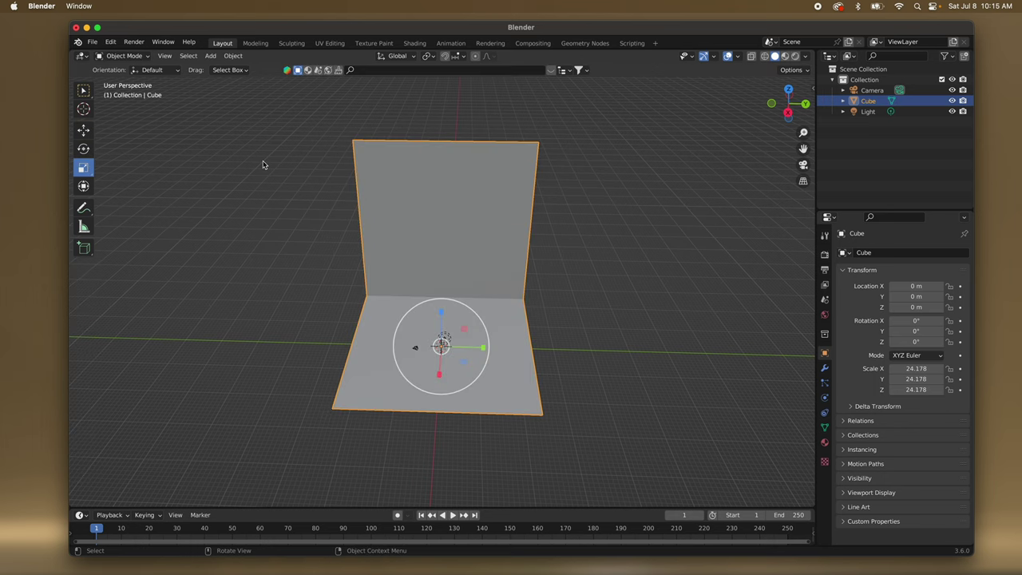
pyautogui.scroll(5, 339, 205)
pyautogui.scroll(-2, 339, 210)
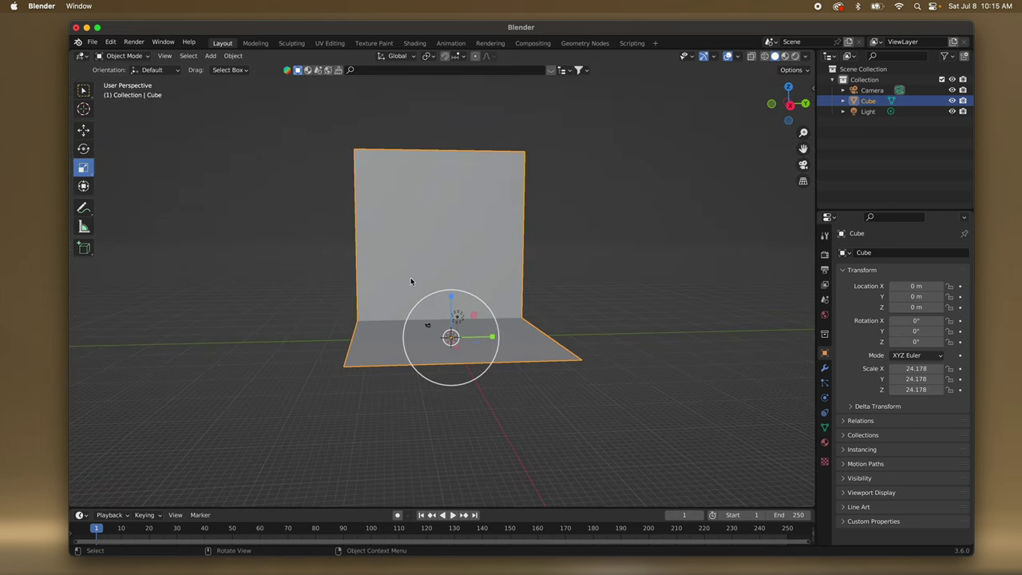
pyautogui.scroll(5, 492, 339)
pyautogui.moveTo(492, 340); pyautogui.dragTo(526, 339)
pyautogui.scroll(-8, 526, 339)
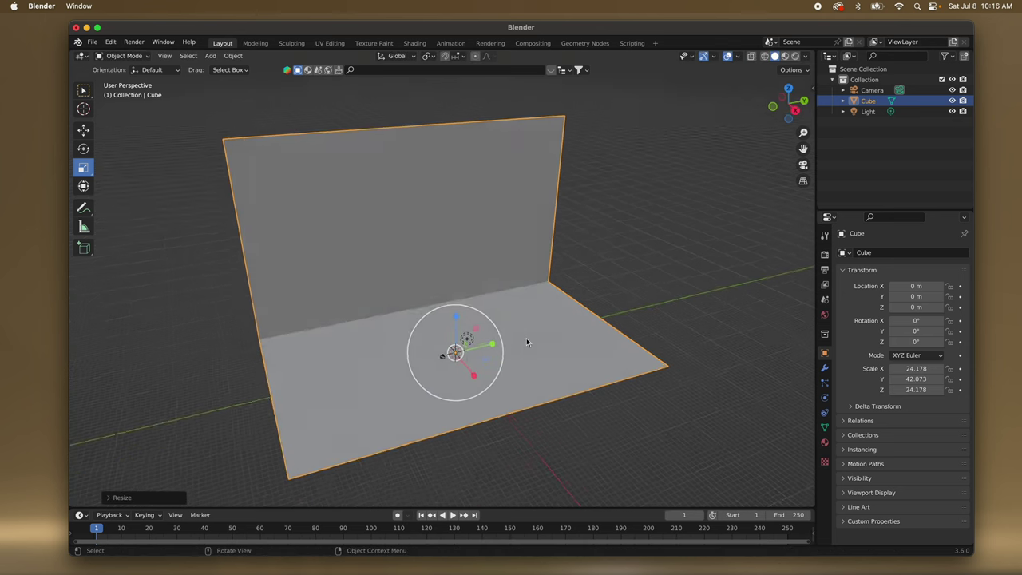
# Stretch the backdrop to a scale of about 39.42 along X and move it about 15.7 m along X.
pyautogui.moveTo(484, 387); pyautogui.dragTo(506, 412)
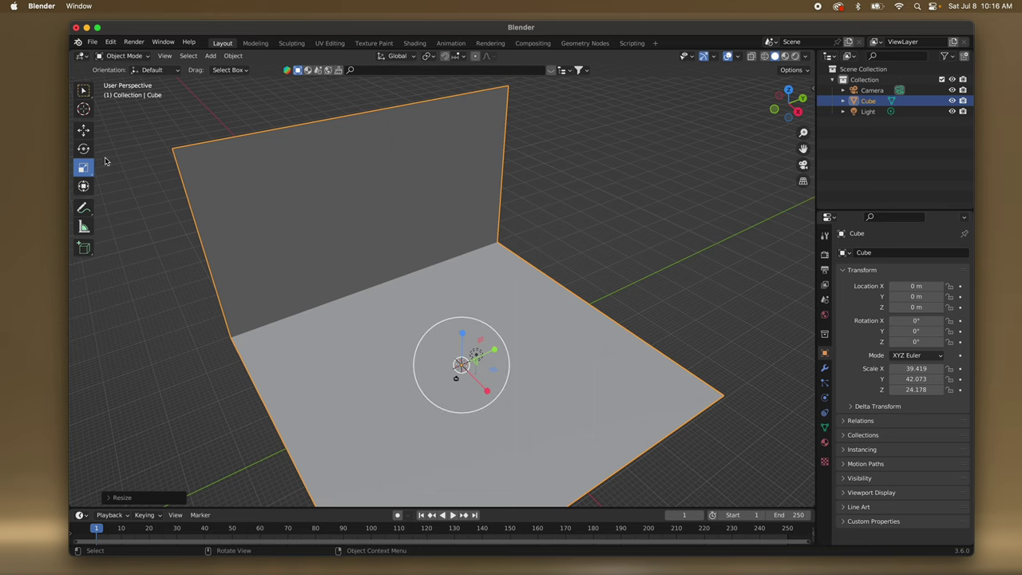
pyautogui.click(83, 131)
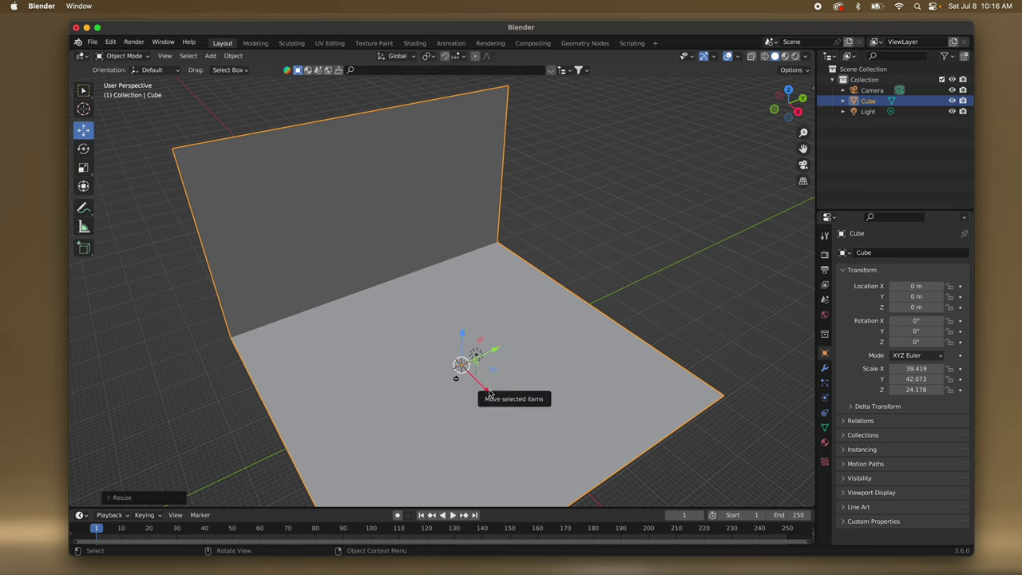
pyautogui.moveTo(484, 394); pyautogui.dragTo(536, 436)
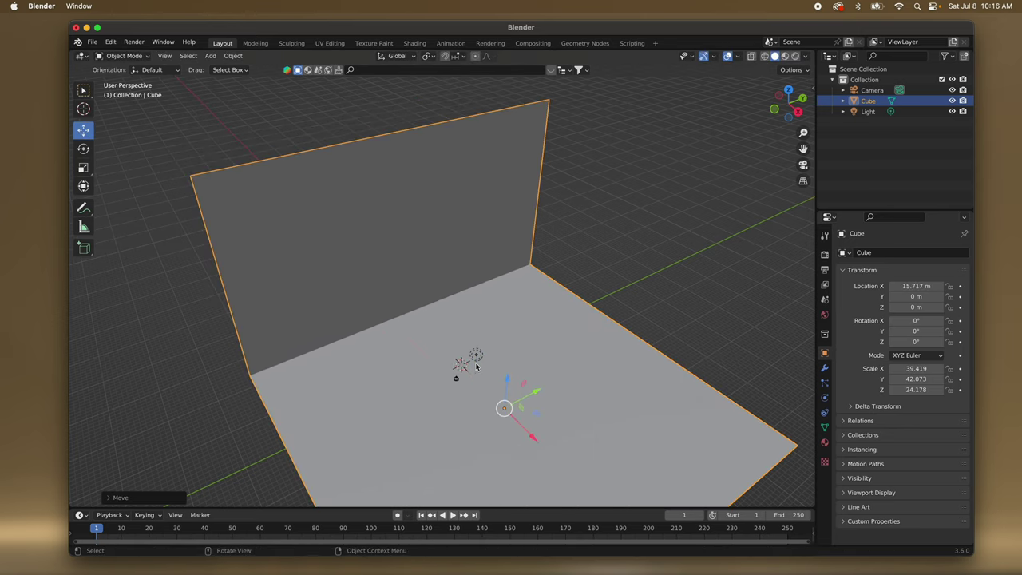
# Bevel the edge where the backdrop's floor meets the back wall in edge select mode, with a width of about 0.491 m.
pyautogui.moveTo(536, 435); pyautogui.dragTo(365, 310, button='middle')
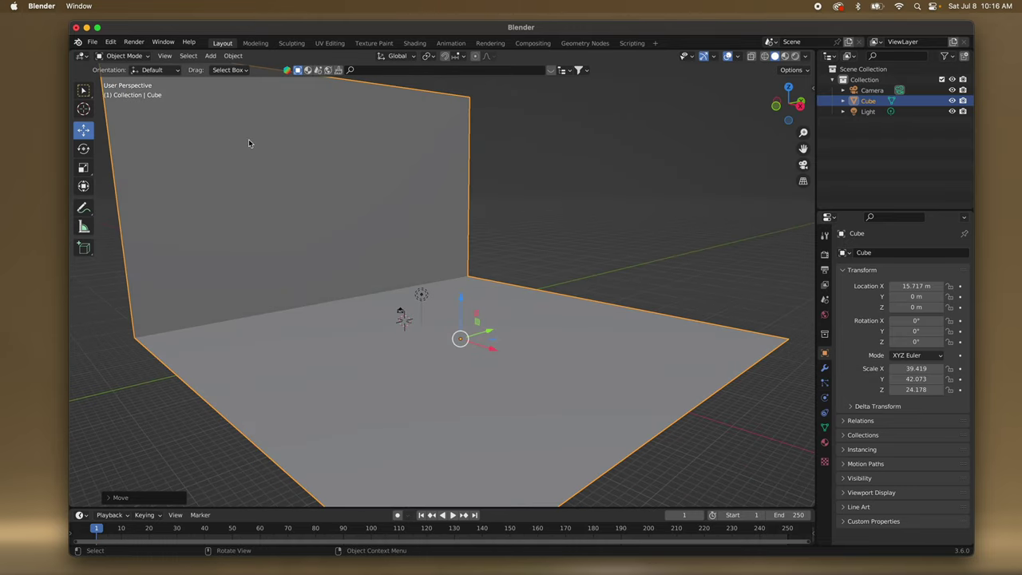
pyautogui.press('Tab')
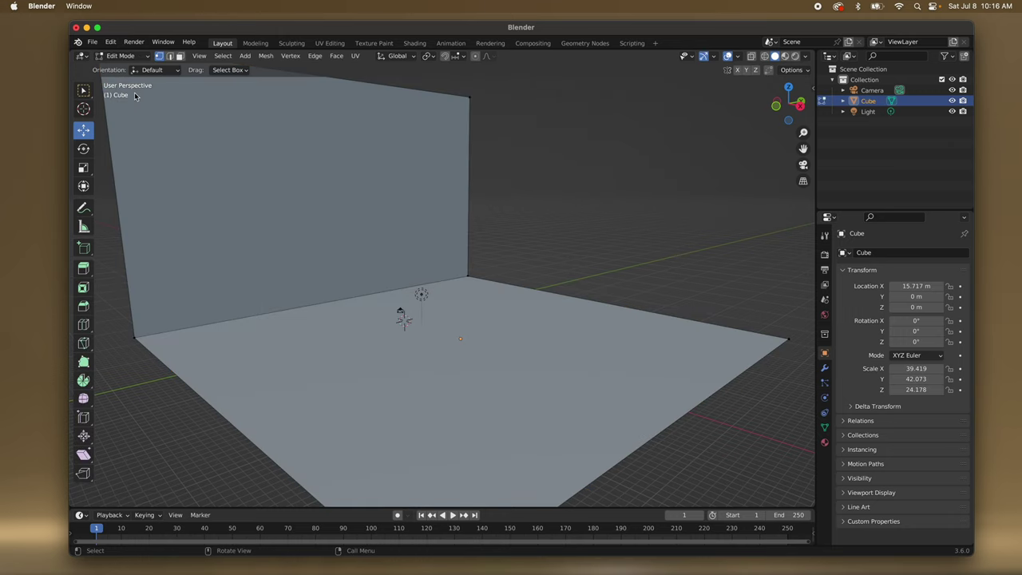
pyautogui.click(171, 56)
pyautogui.click(171, 57)
pyautogui.click(287, 312)
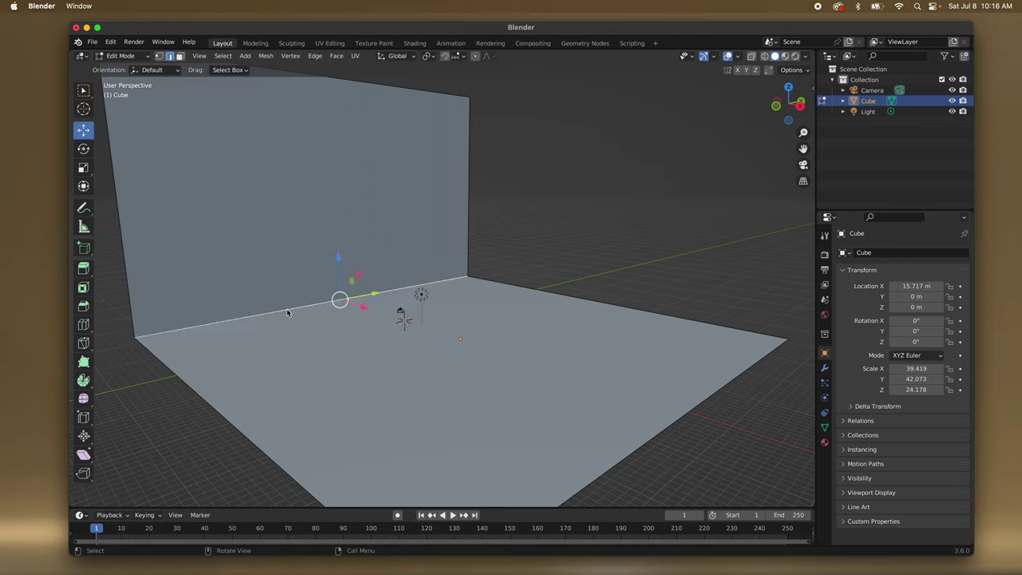
pyautogui.click(84, 308)
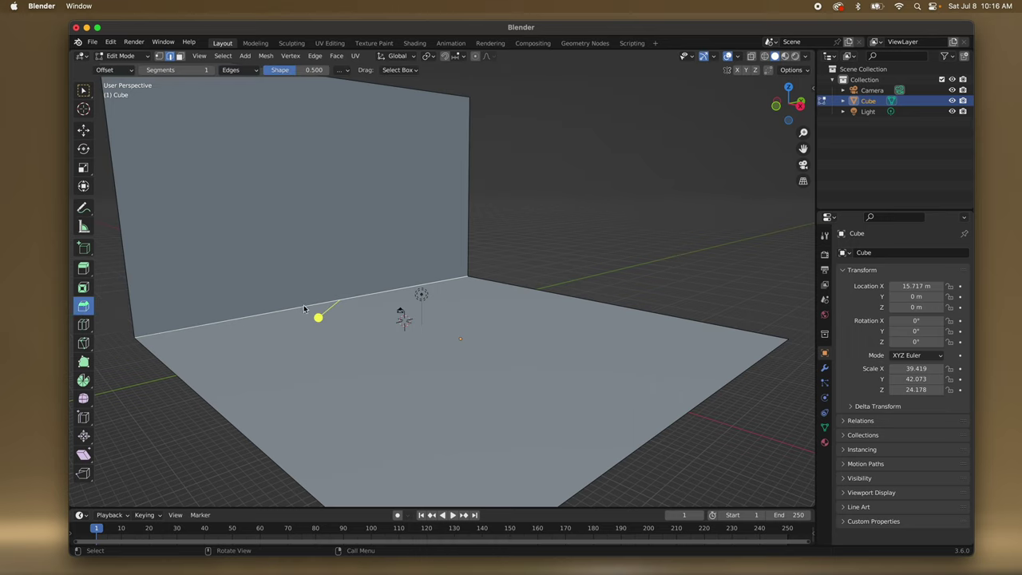
pyautogui.moveTo(319, 318); pyautogui.dragTo(364, 367)
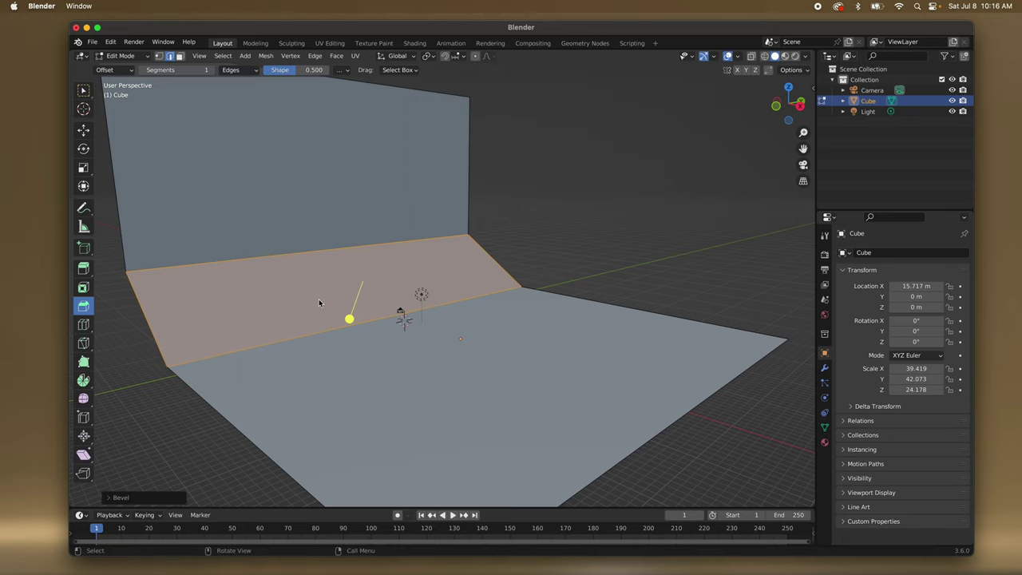
# Increase the floor-to-wall bevel to 6 segments so it forms a curve, and deselect the mesh.
pyautogui.scroll(-8, 319, 302)
pyautogui.scroll(10, 319, 302)
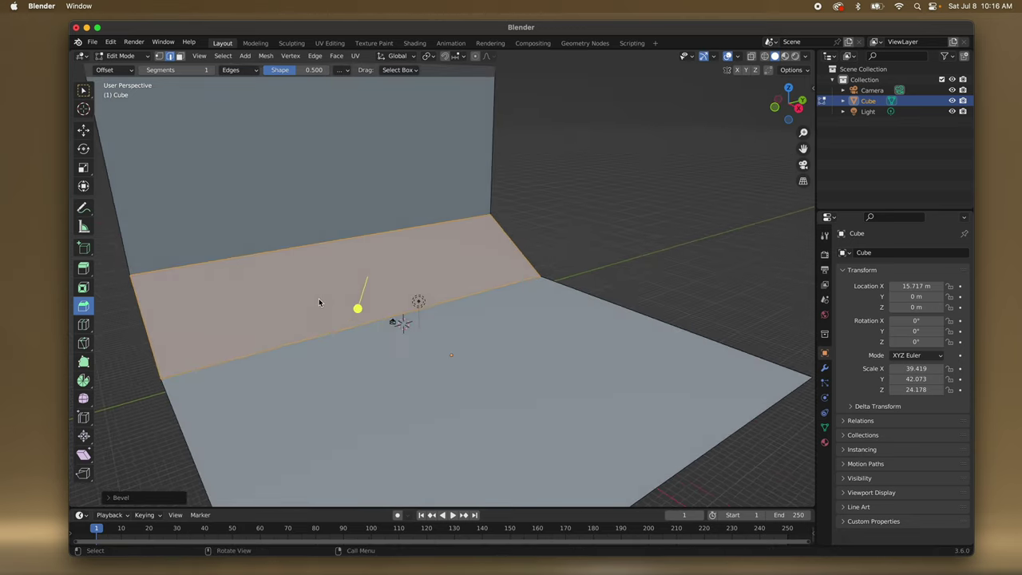
pyautogui.hscroll(-2, 318, 302)
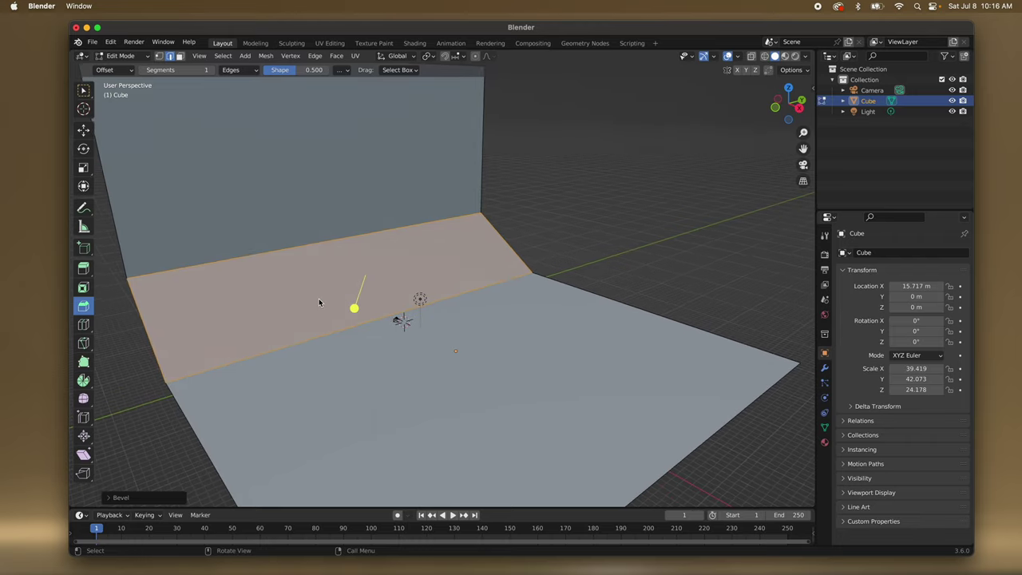
pyautogui.scroll(3, 318, 298)
pyautogui.scroll(-3, 318, 298)
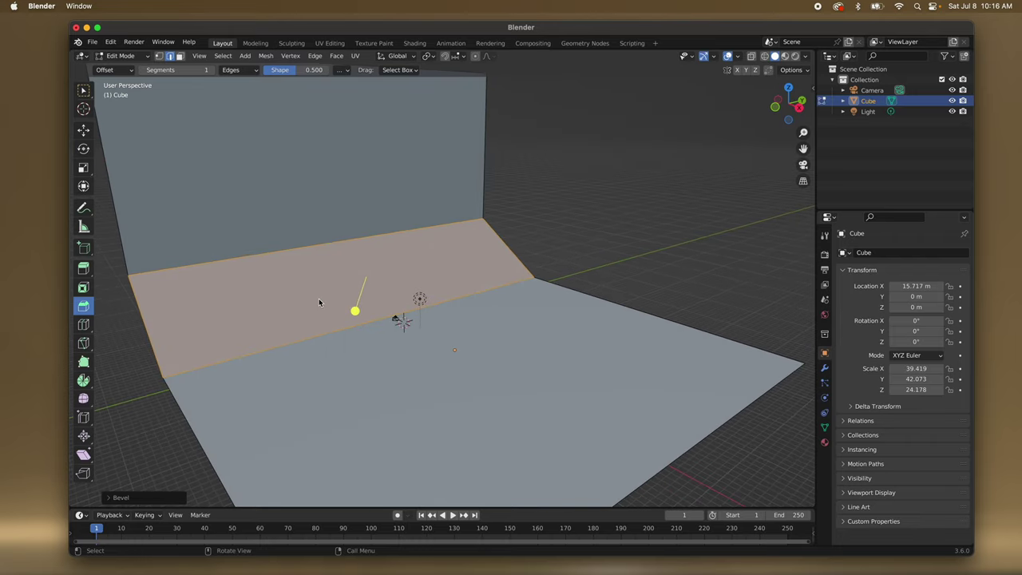
pyautogui.scroll(2, 319, 298)
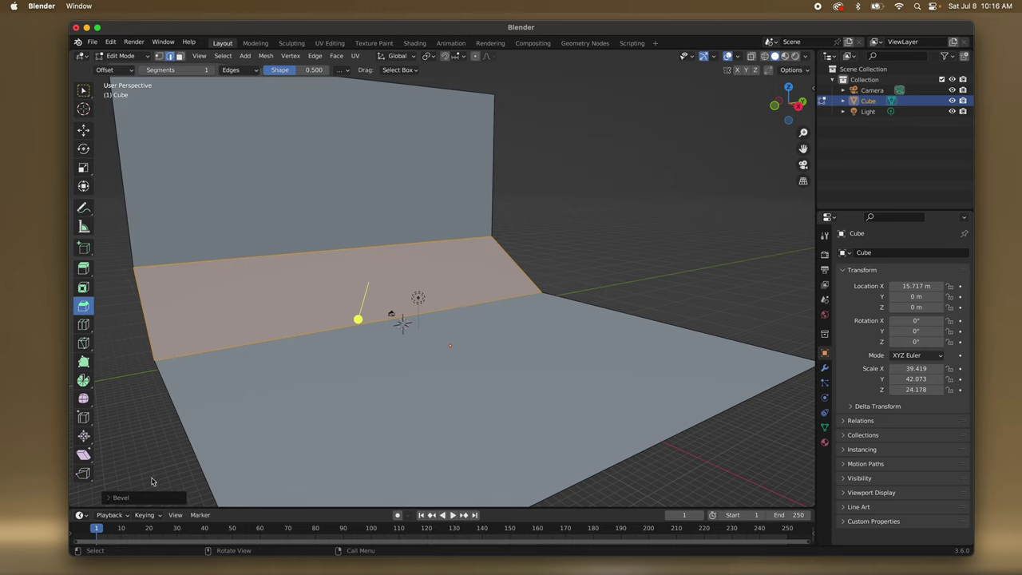
pyautogui.click(111, 498)
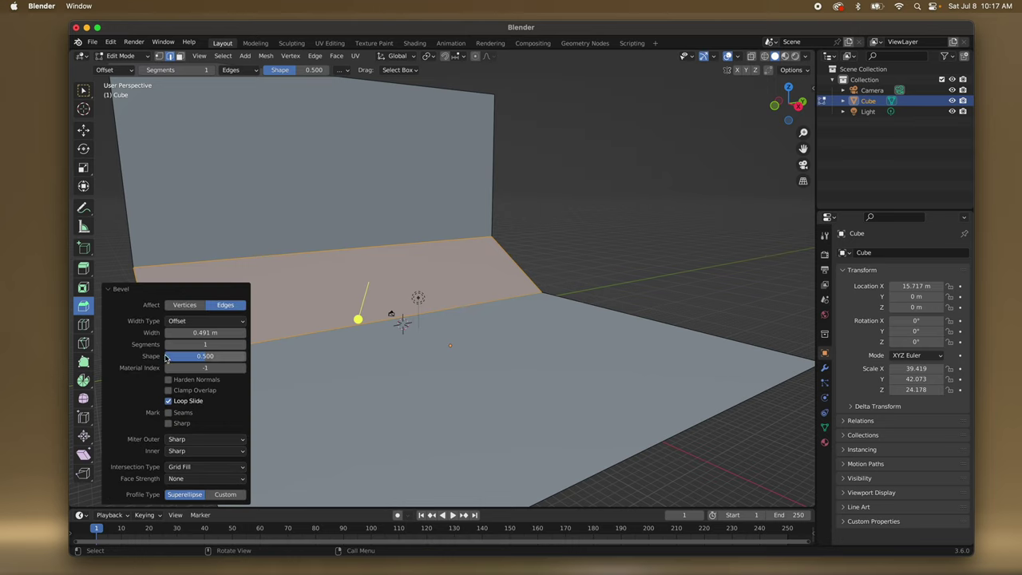
pyautogui.click(241, 345)
pyautogui.click(241, 345)
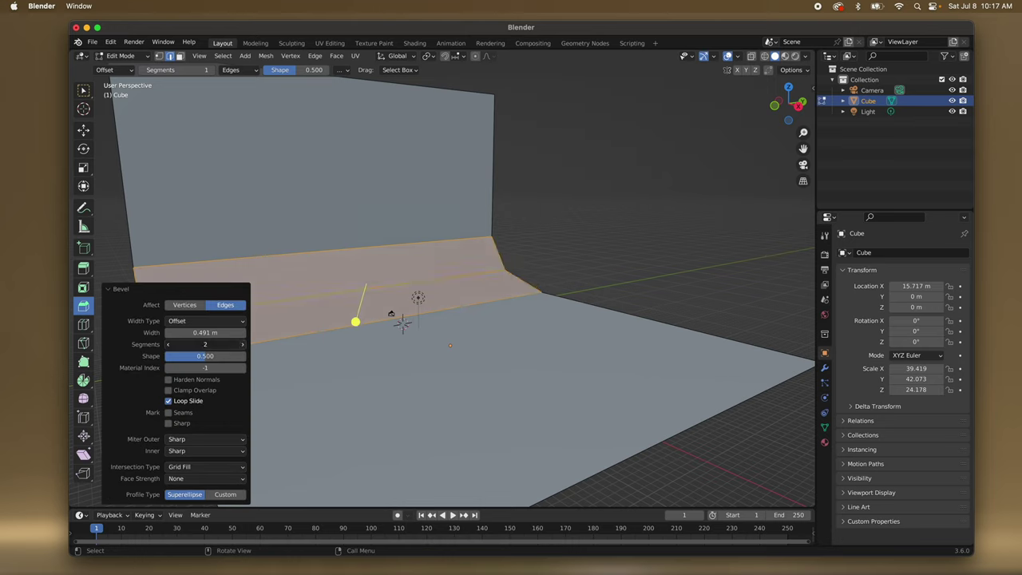
pyautogui.click(241, 345)
pyautogui.click(241, 345)
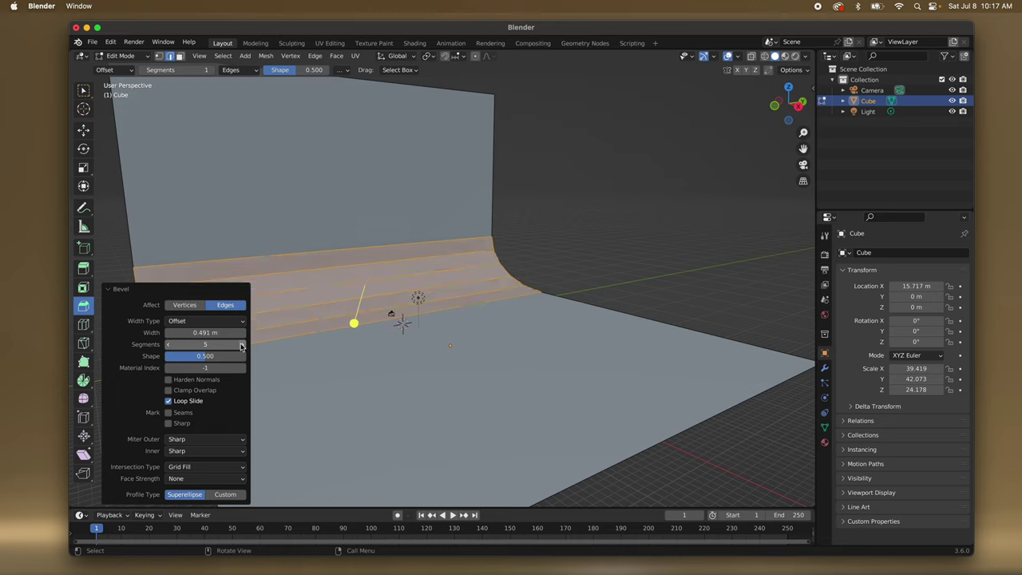
pyautogui.click(241, 345)
pyautogui.click(226, 212)
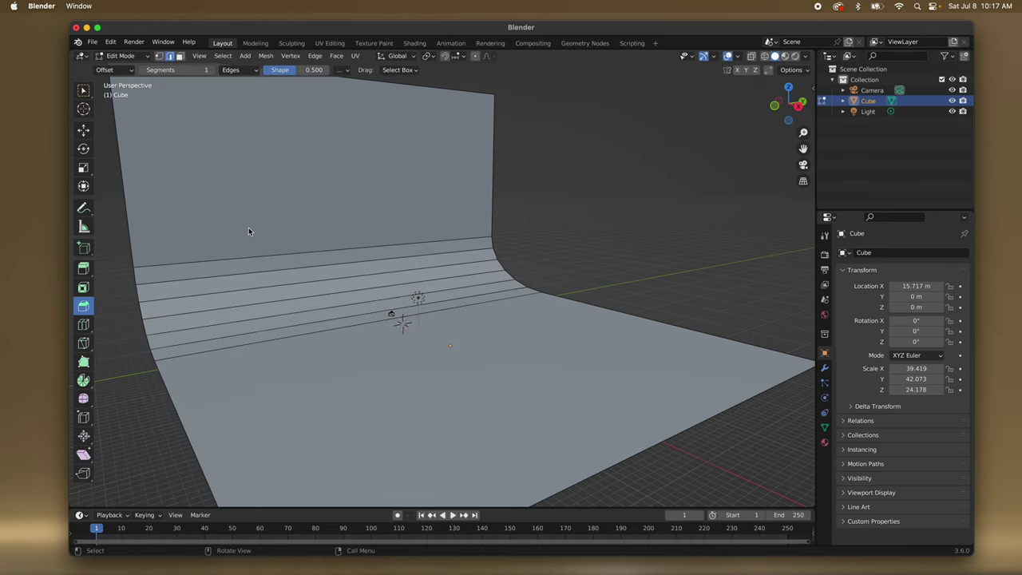
# Return to Object Mode and apply Shade Smooth to the curved backdrop.
pyautogui.press('Tab')
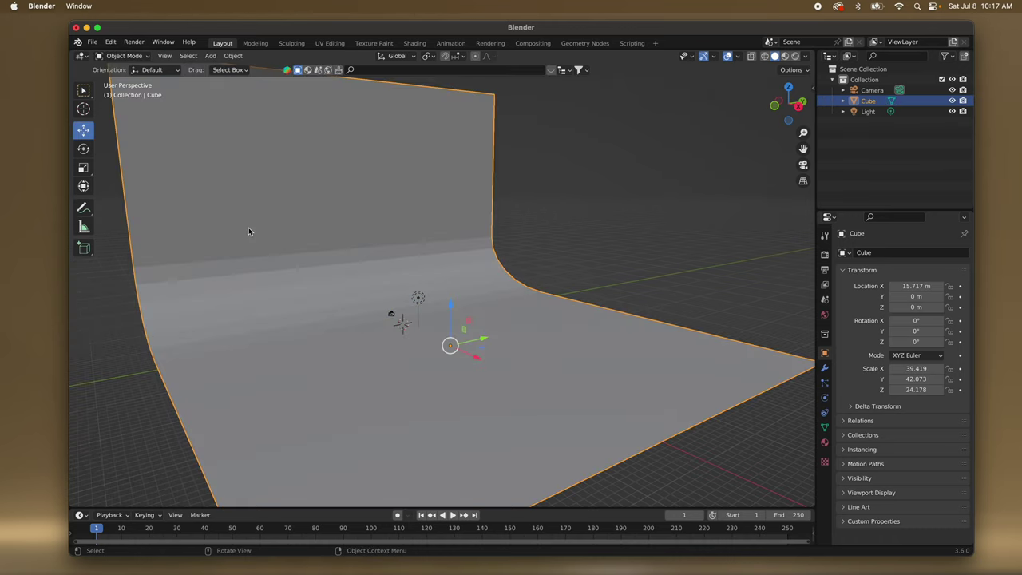
pyautogui.hscroll(5, 321, 240)
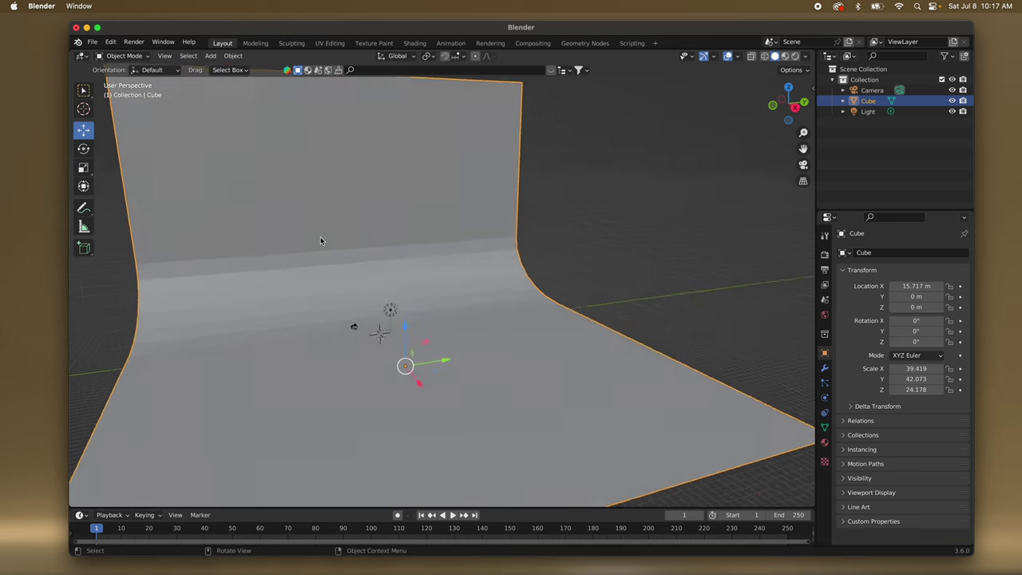
pyautogui.hscroll(-5, 321, 240)
pyautogui.rightClick(320, 241)
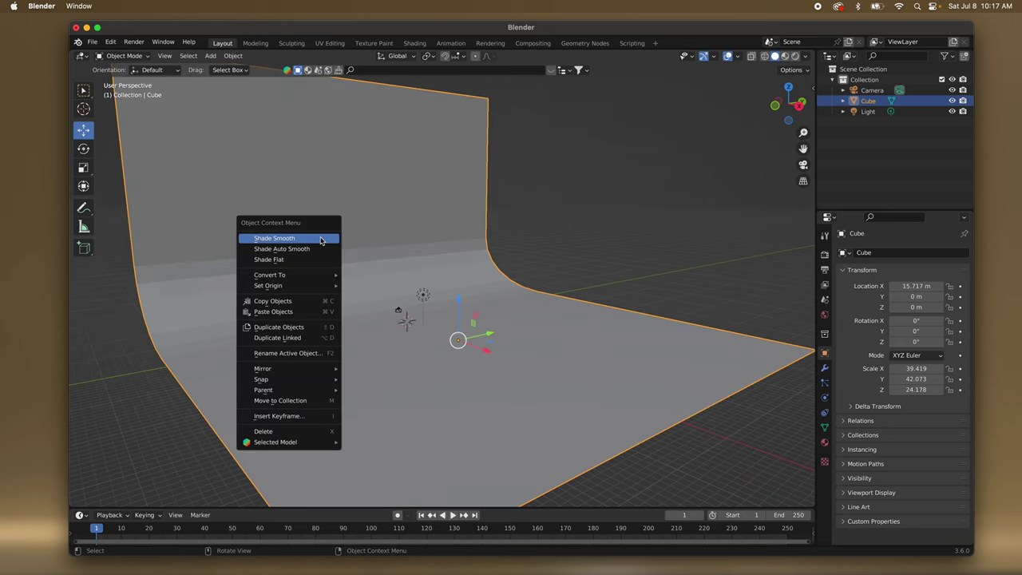
pyautogui.click(321, 239)
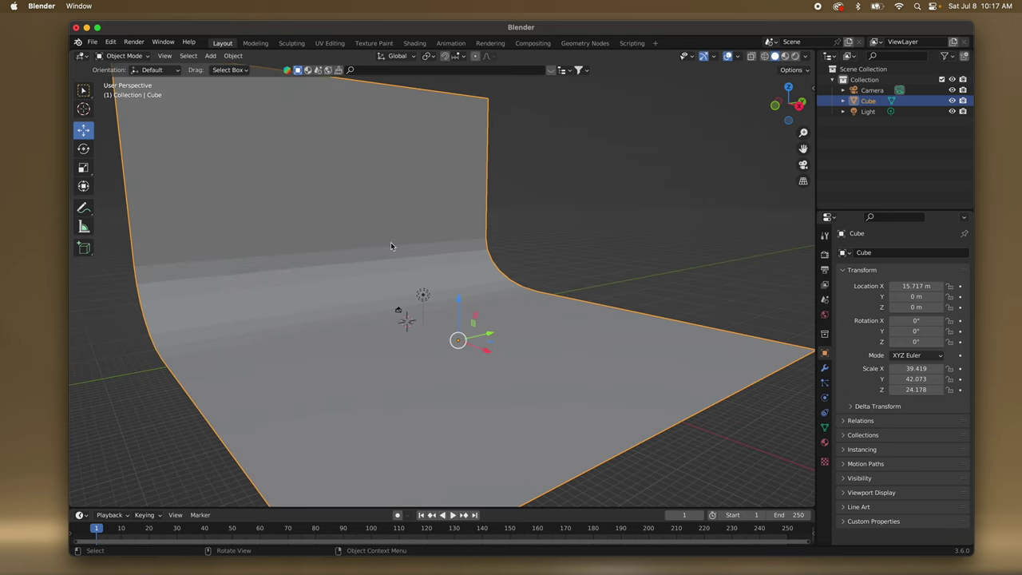
pyautogui.rightClick(348, 244)
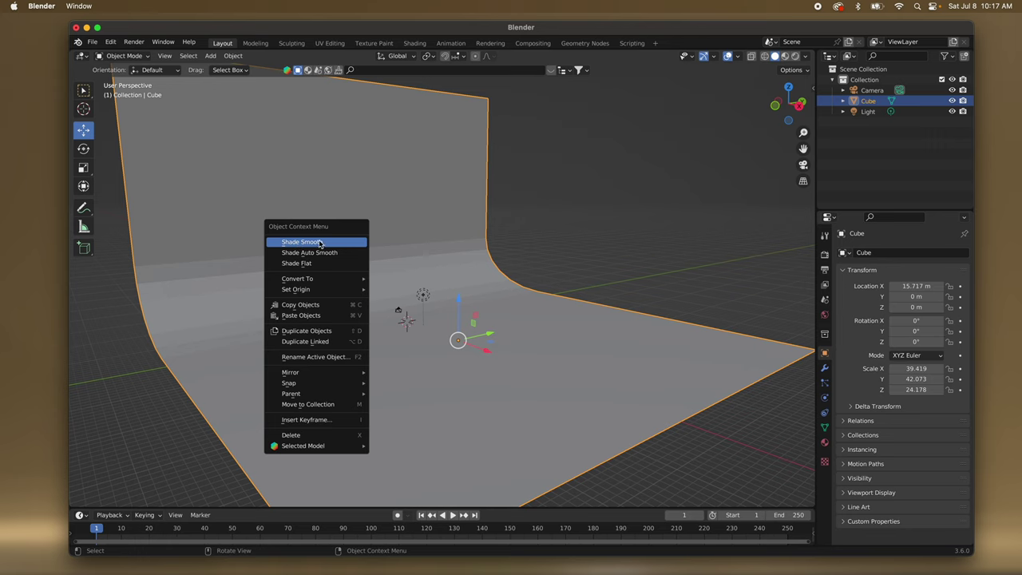
pyautogui.click(321, 243)
# Examine the backdrop's smooth-shaded curve from the front, the side and close up.
pyautogui.hscroll(10, 335, 312)
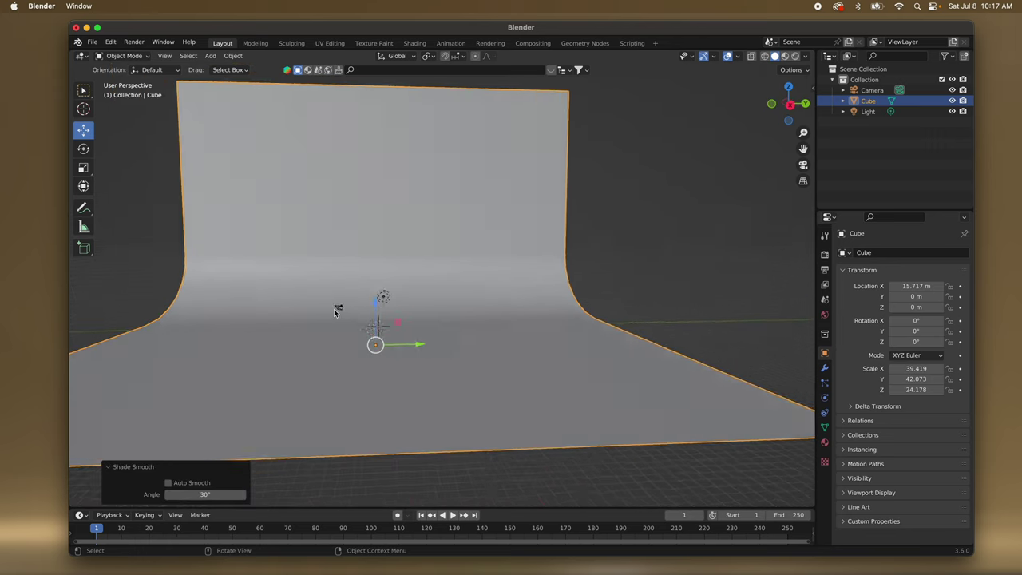
pyautogui.hscroll(-8, 335, 312)
pyautogui.hscroll(-5, 334, 312)
pyautogui.hscroll(10, 333, 312)
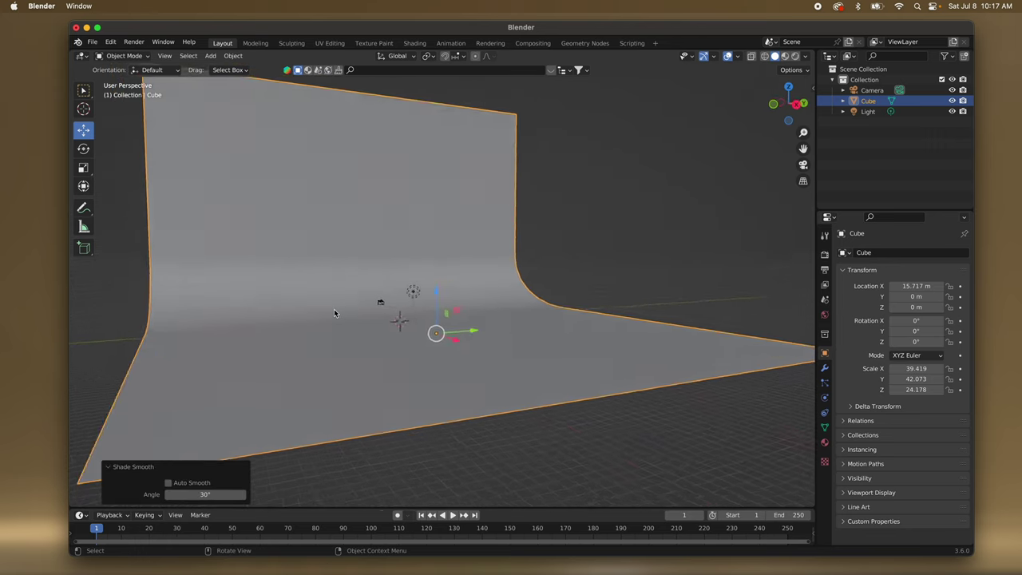
pyautogui.scroll(5, 335, 313)
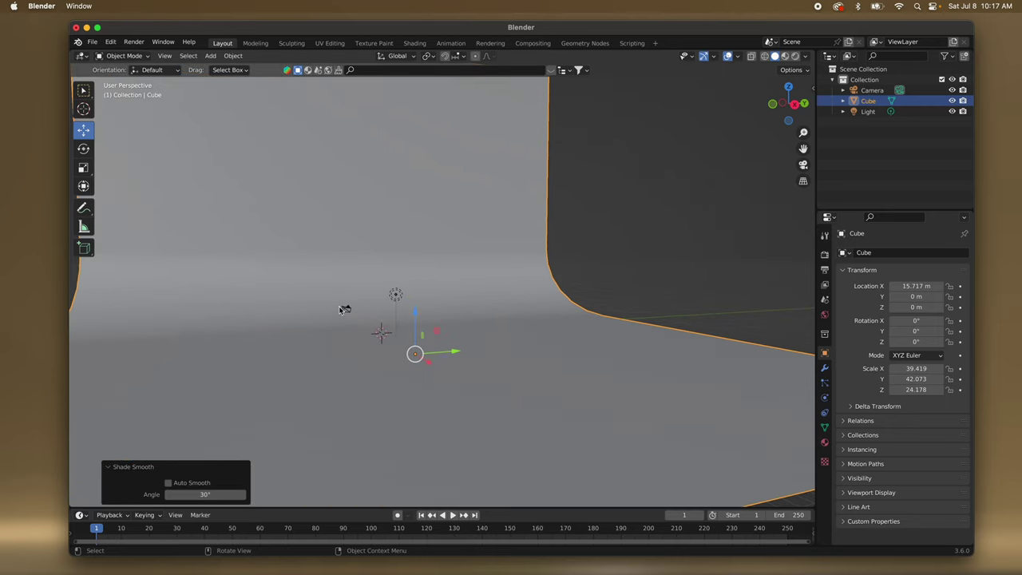
pyautogui.scroll(-3, 335, 313)
pyautogui.scroll(-2, 339, 309)
pyautogui.hscroll(-10, 338, 310)
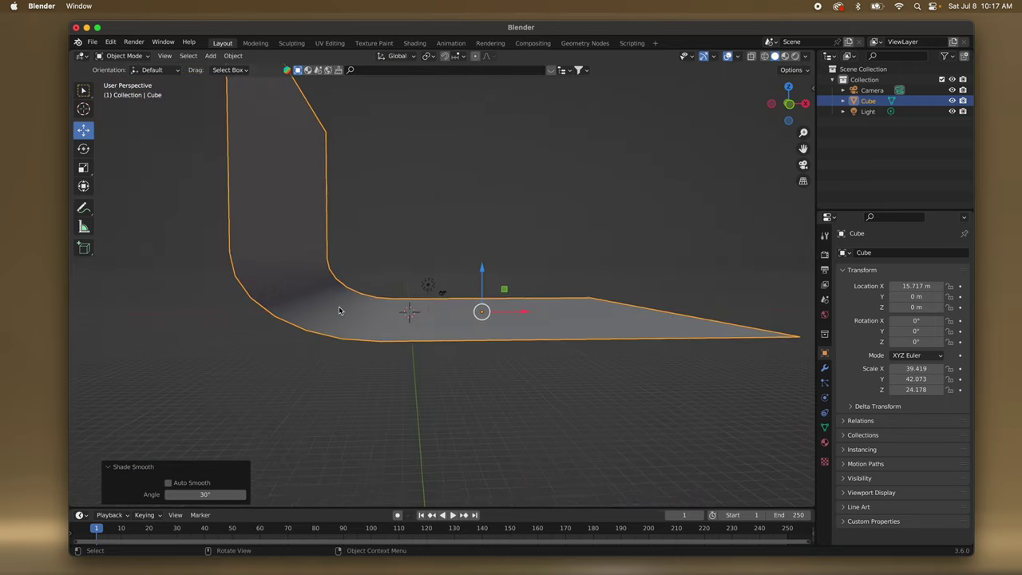
pyautogui.hscroll(2, 339, 310)
pyautogui.hscroll(-5, 338, 311)
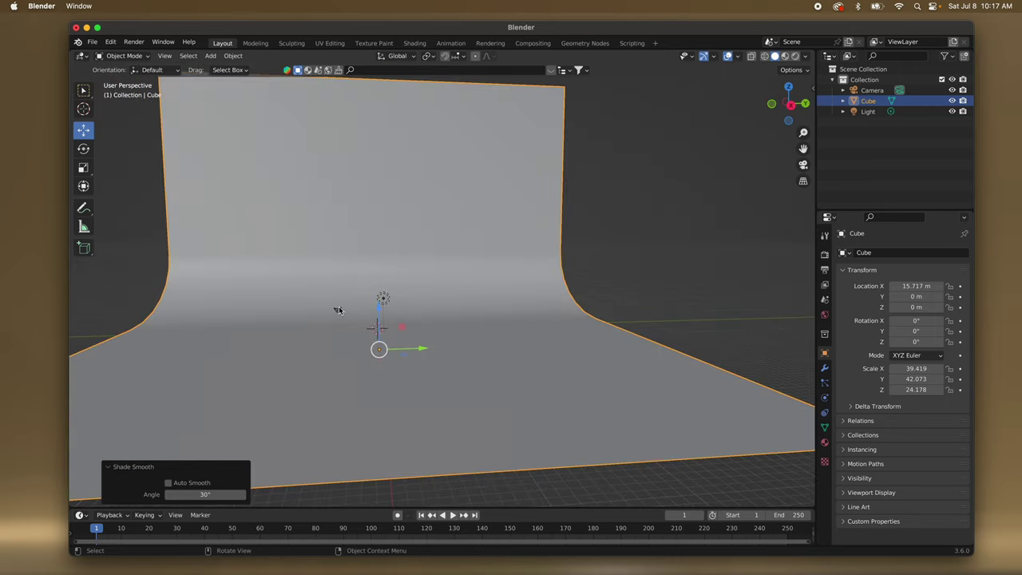
pyautogui.hscroll(-4, 338, 310)
pyautogui.hscroll(-2, 338, 310)
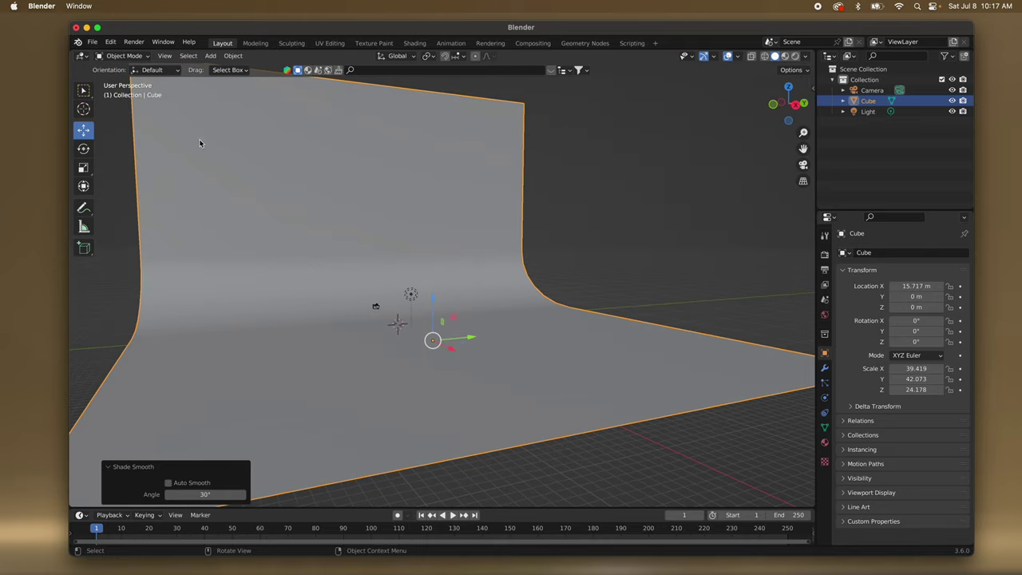
# Add a 2 m mesh cube at the world origin.
pyautogui.hotkey('shift', 'a')
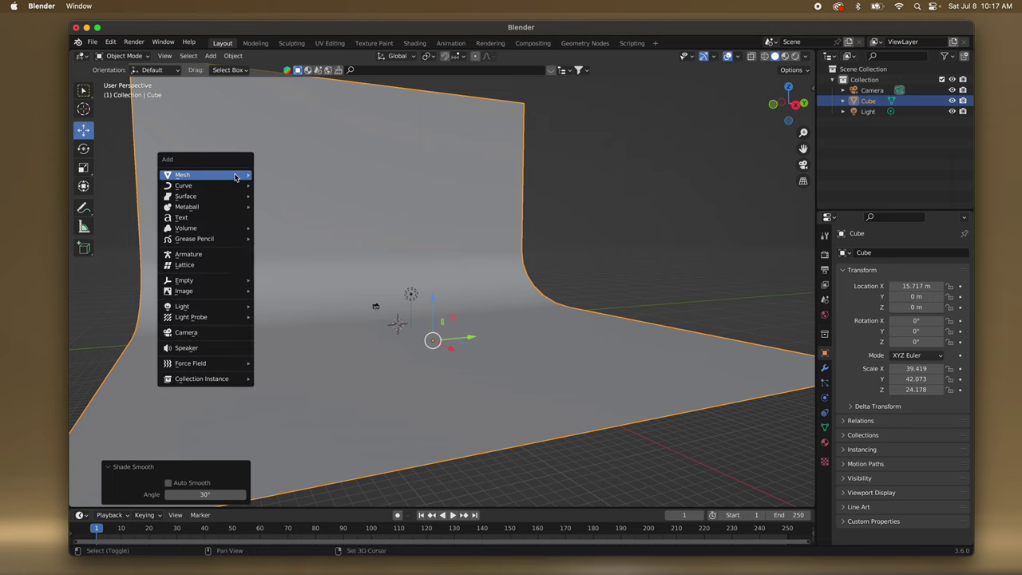
pyautogui.moveTo(235, 175)
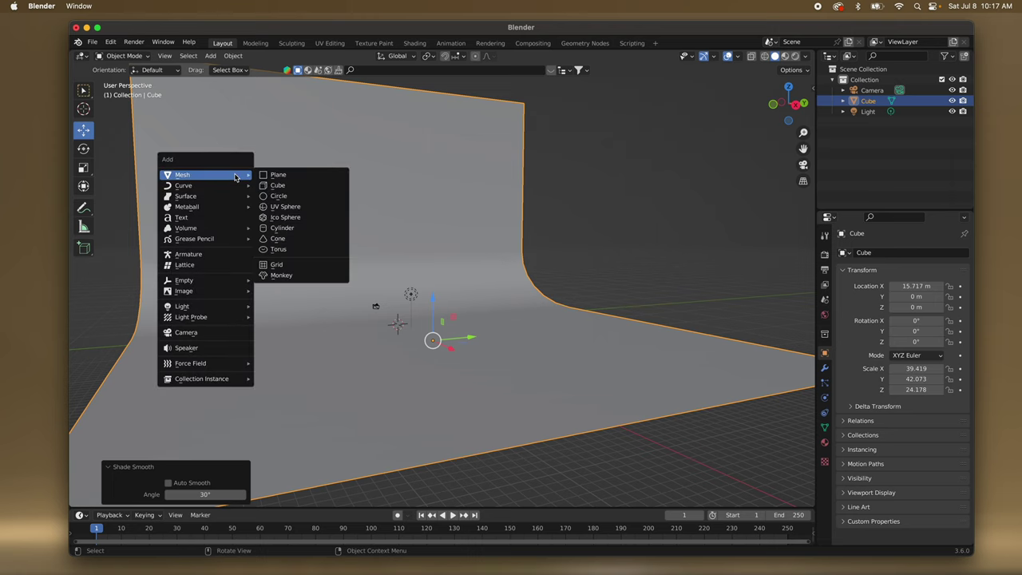
pyautogui.click(284, 186)
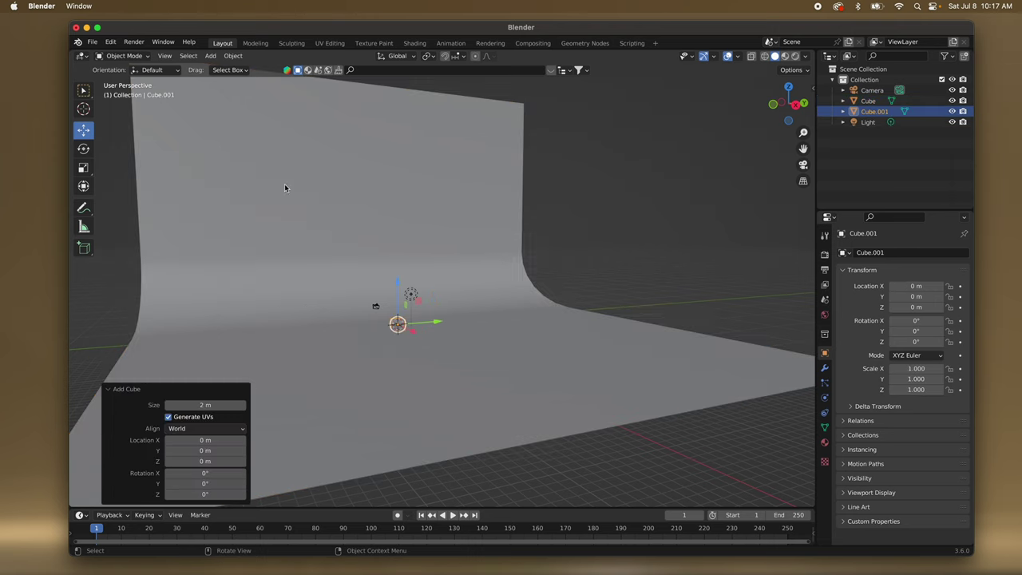
# Enlarge the new cube uniformly to a scale of about 2.365 on all axes.
pyautogui.scroll(3, 348, 236)
pyautogui.scroll(2, 343, 290)
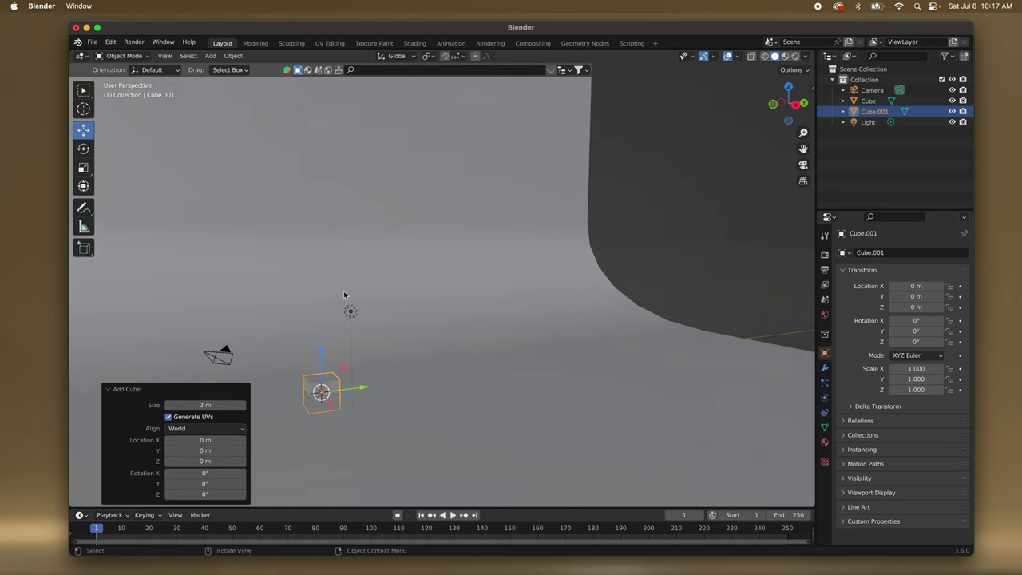
pyautogui.scroll(-3, 340, 291)
pyautogui.keyDown('shift'); pyautogui.scroll(3, 338, 291); pyautogui.keyUp('shift')
pyautogui.keyDown('shift'); pyautogui.hscroll(-3, 339, 293); pyautogui.keyUp('shift')
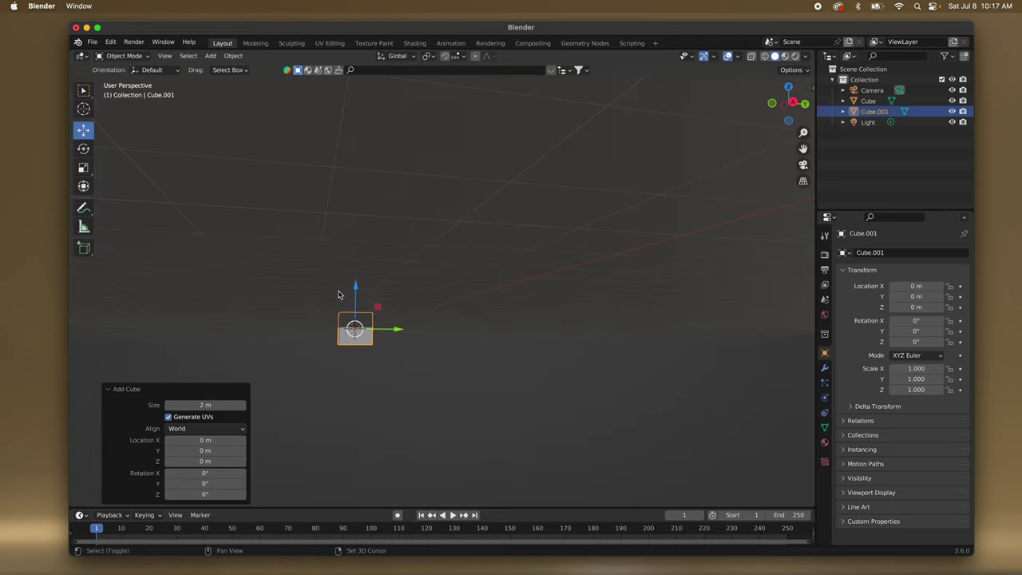
pyautogui.scroll(2, 338, 293)
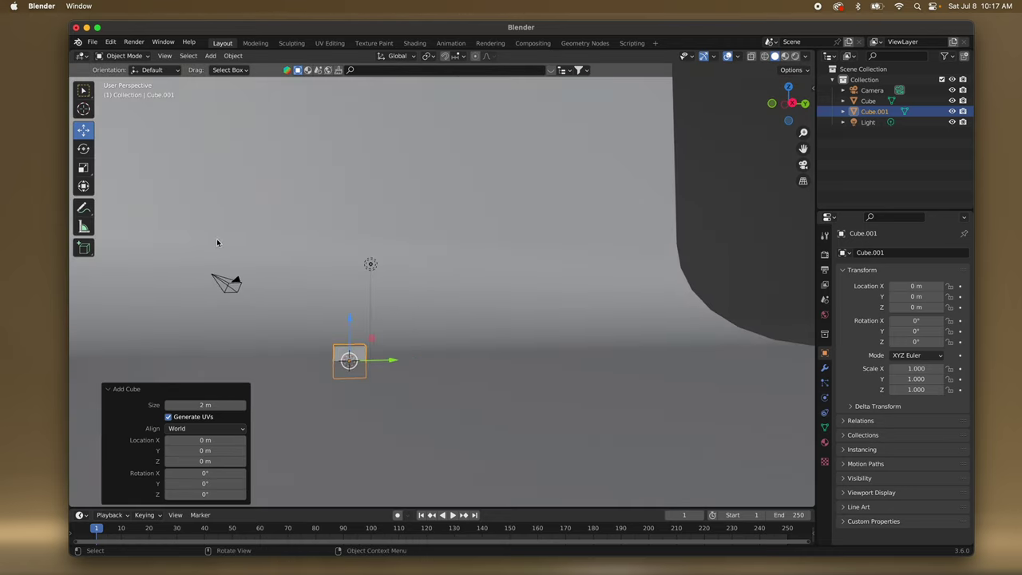
pyautogui.click(83, 185)
pyautogui.click(83, 169)
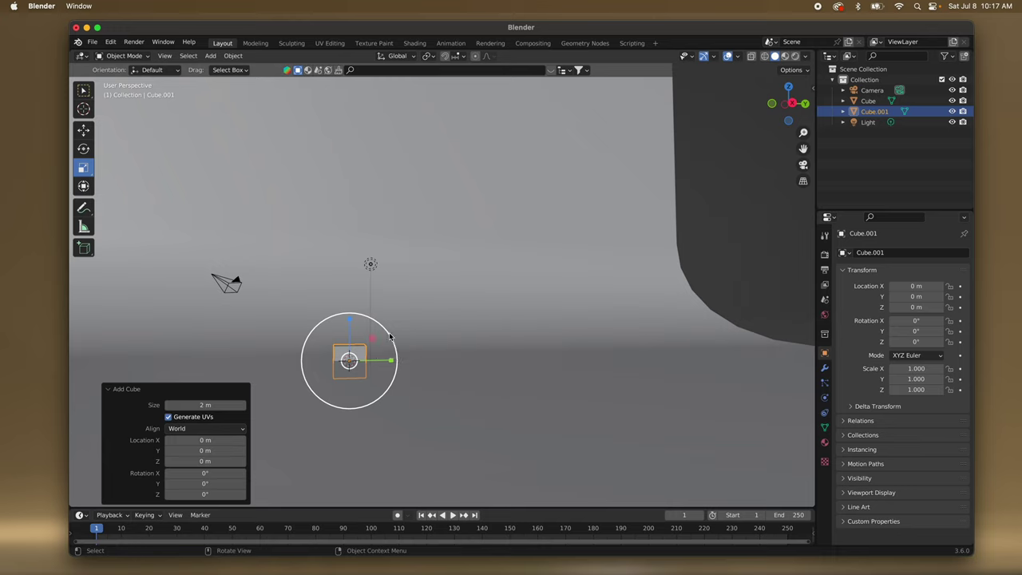
pyautogui.moveTo(389, 332); pyautogui.dragTo(455, 307)
# Examine how the enlarged cube sits in the backdrop's floor from the front view and from several angles.
pyautogui.keyDown('shift'); pyautogui.scroll(-4, 439, 397); pyautogui.keyUp('shift')
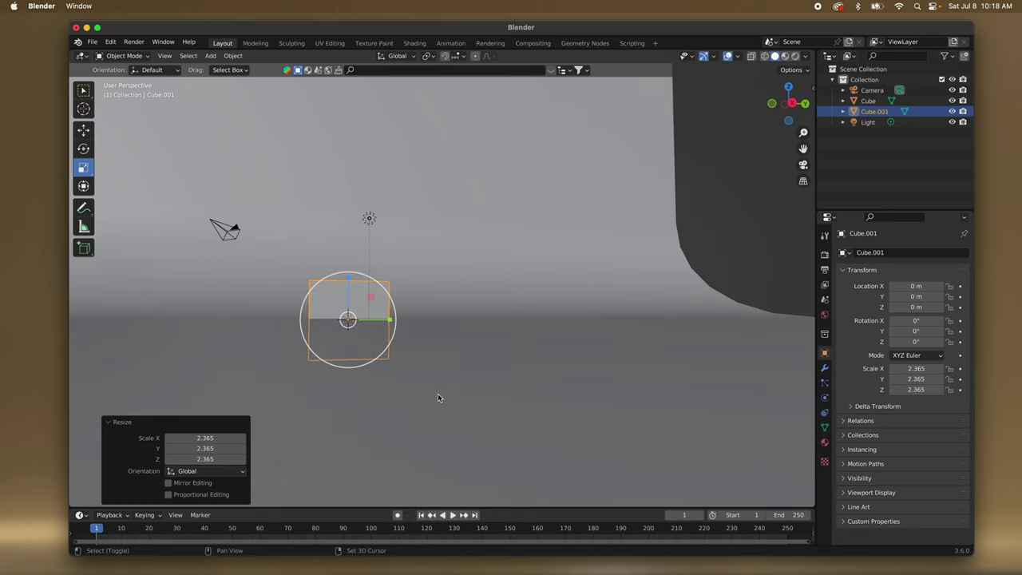
pyautogui.press('KP_1')
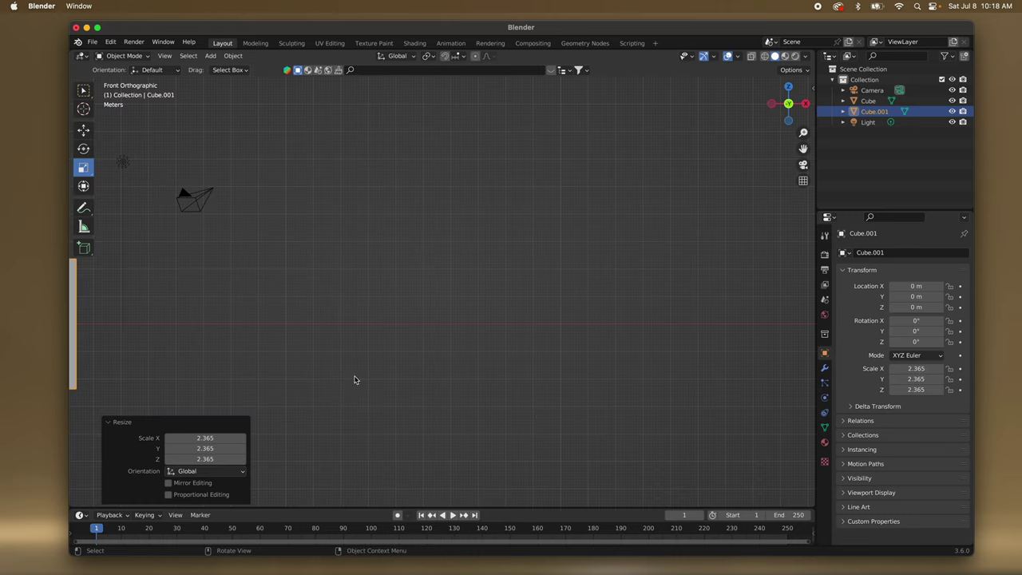
pyautogui.keyDown('shift'); pyautogui.hscroll(-15, 356, 380); pyautogui.keyUp('shift')
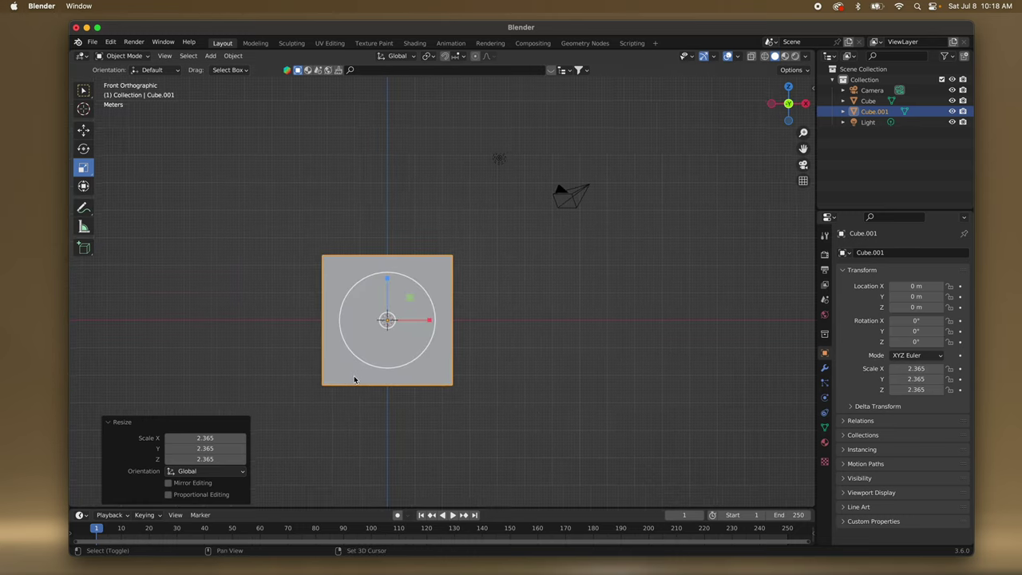
pyautogui.scroll(4, 355, 380)
pyautogui.scroll(-2, 355, 380)
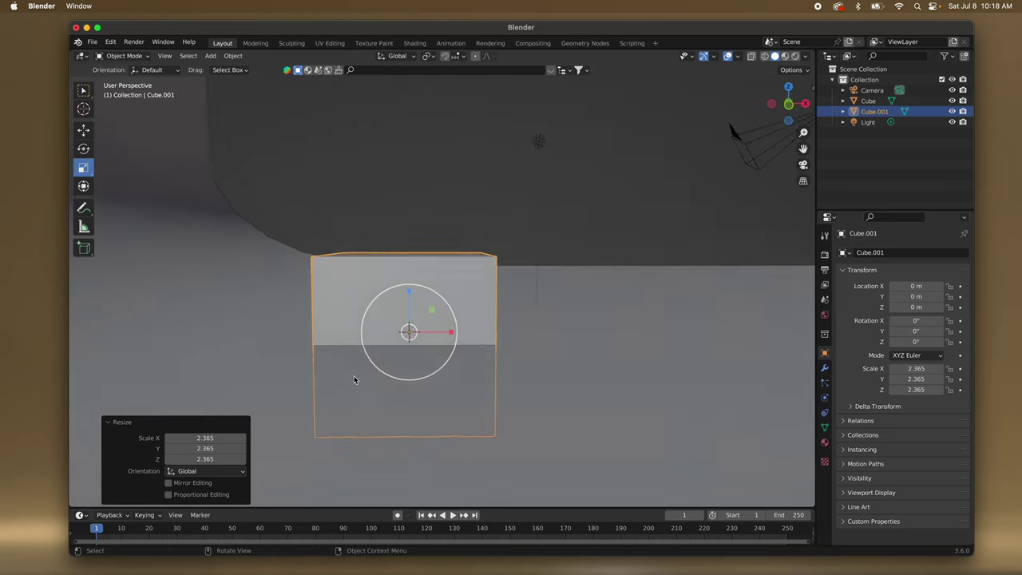
pyautogui.hscroll(10, 356, 380)
pyautogui.press('KP_1')
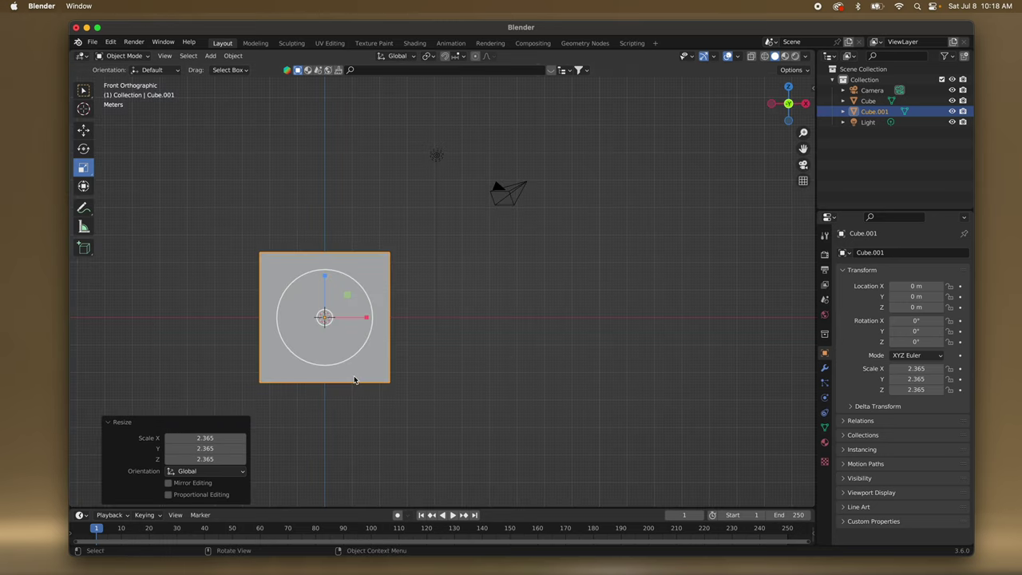
pyautogui.scroll(-5, 354, 380)
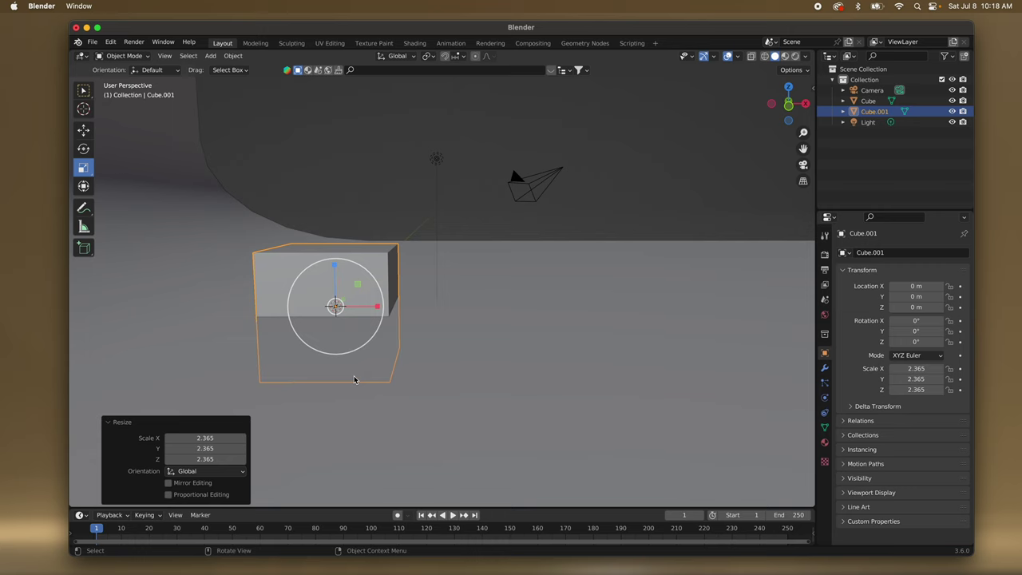
pyautogui.hscroll(10, 355, 379)
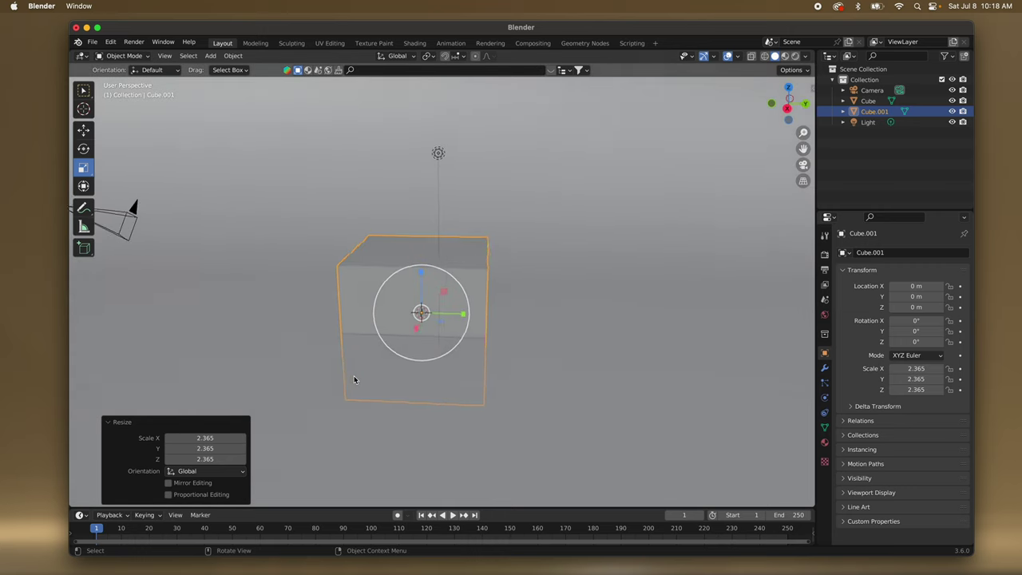
pyautogui.press('KP_1')
pyautogui.scroll(-4, 354, 379)
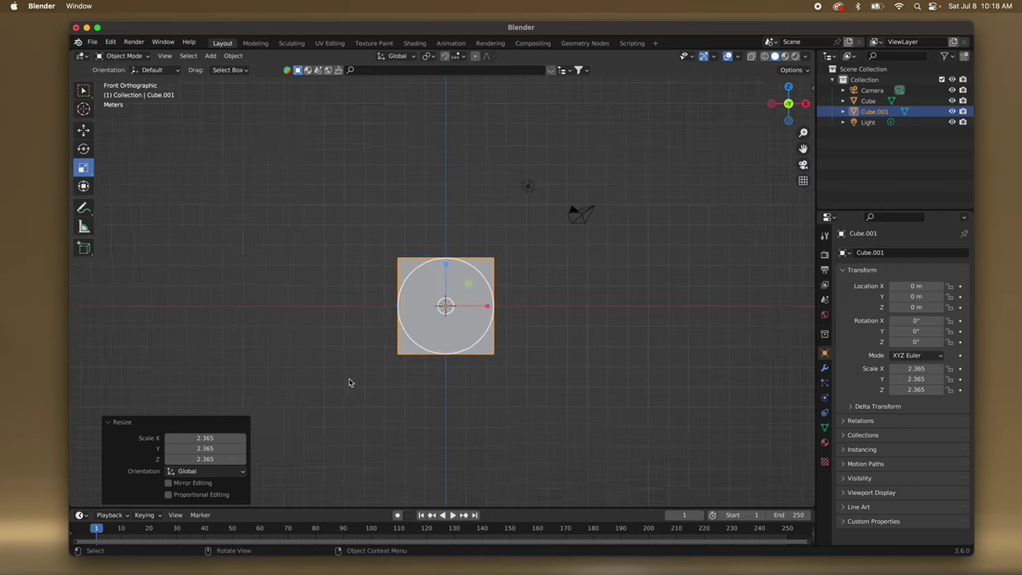
pyautogui.scroll(5, 349, 382)
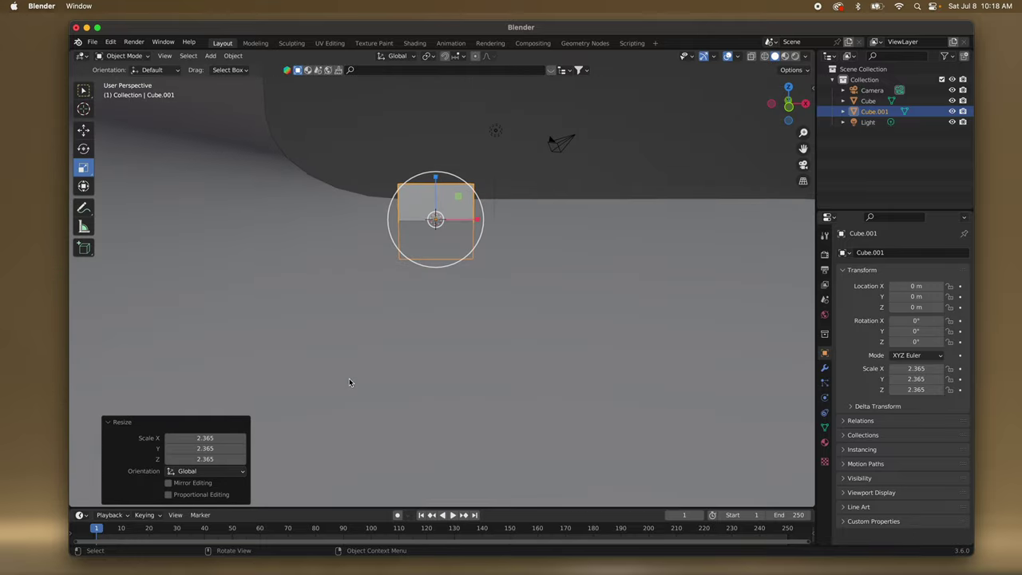
pyautogui.hscroll(8, 349, 383)
pyautogui.scroll(-5, 348, 381)
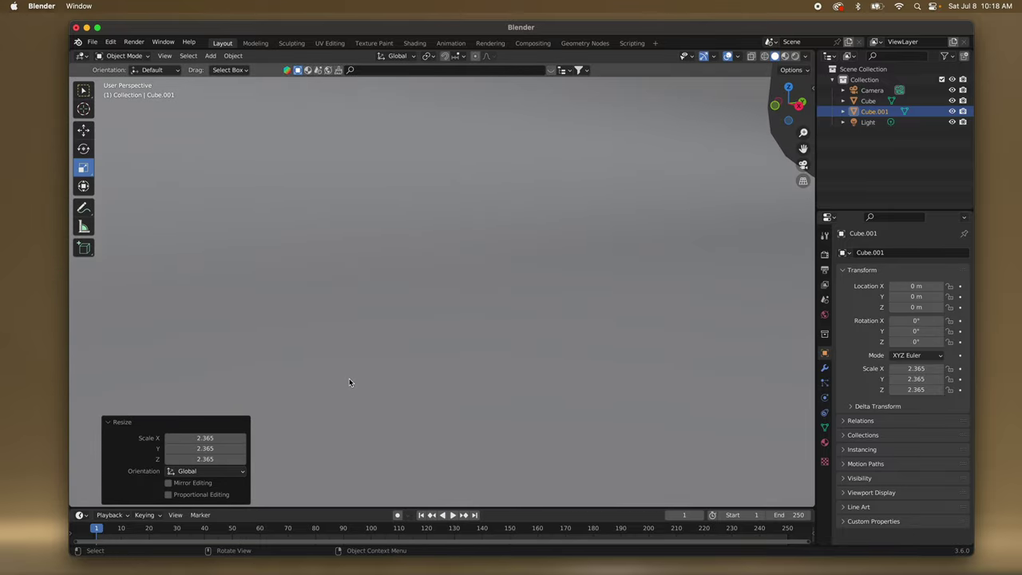
pyautogui.scroll(-8, 433, 344)
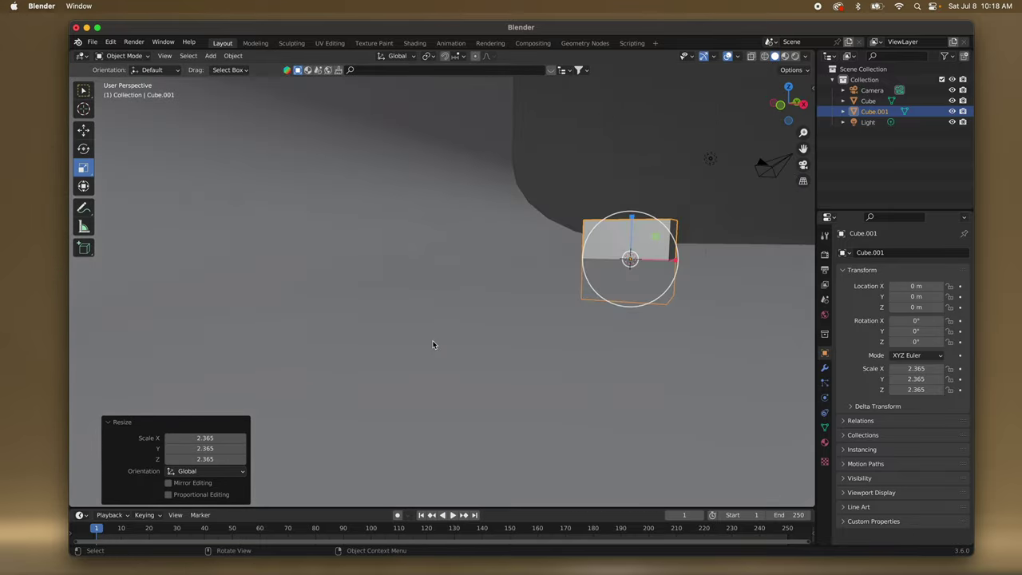
pyautogui.scroll(-8, 433, 344)
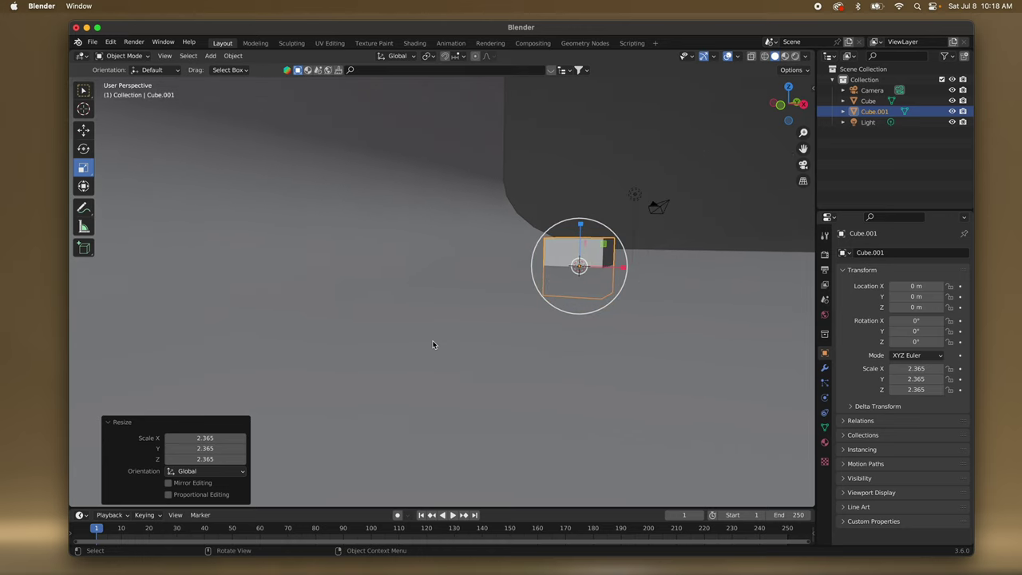
# Rotate the curved backdrop about the Z axis and set its Z rotation to exactly -90°.
pyautogui.click(416, 314)
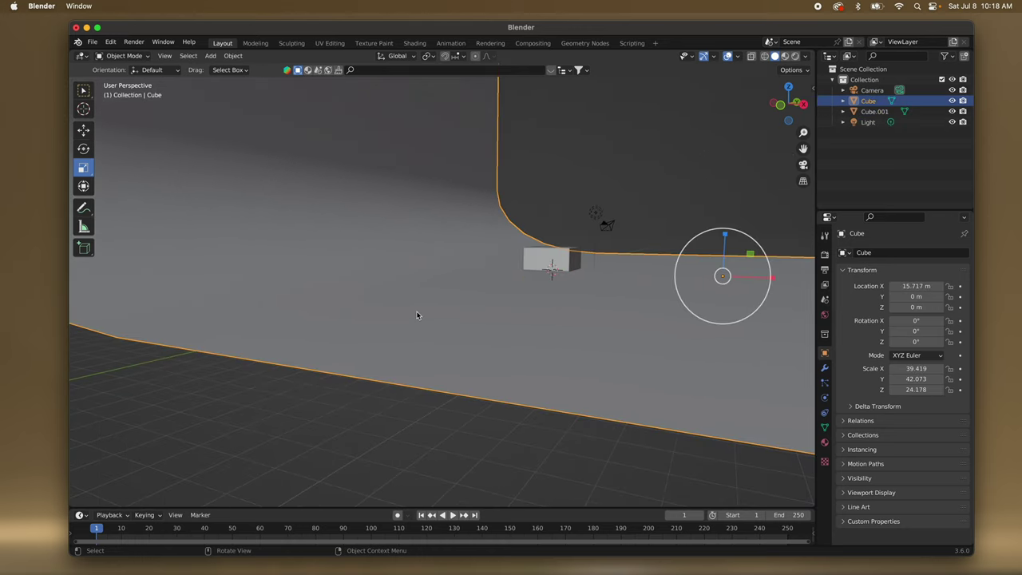
pyautogui.scroll(-3, 416, 315)
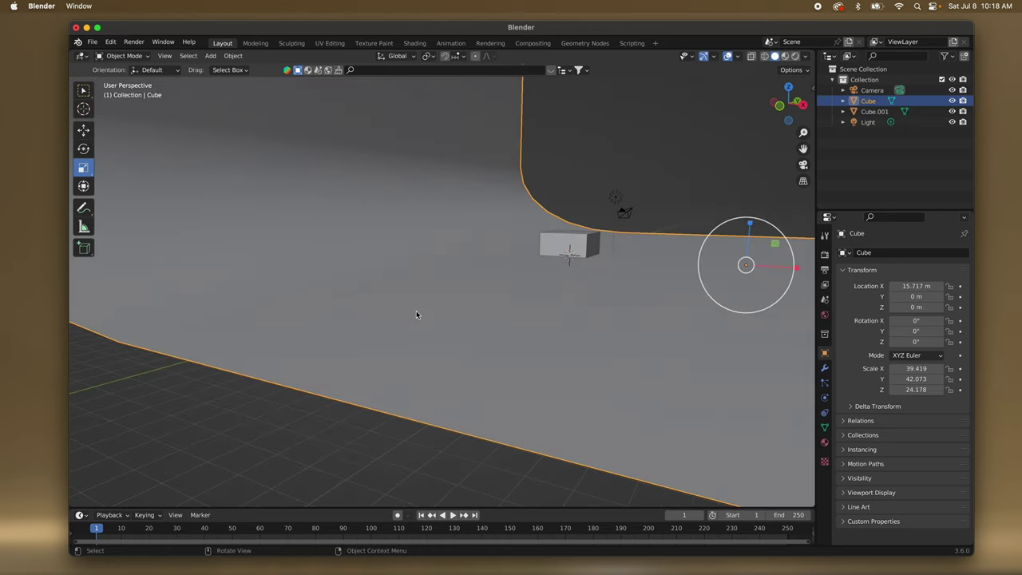
pyautogui.click(83, 149)
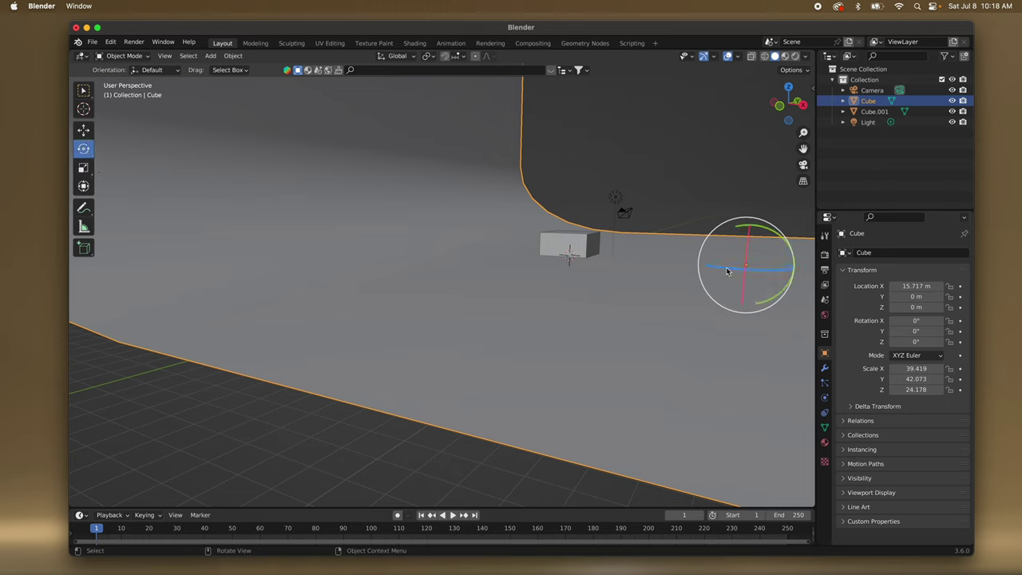
pyautogui.moveTo(727, 272); pyautogui.dragTo(699, 199)
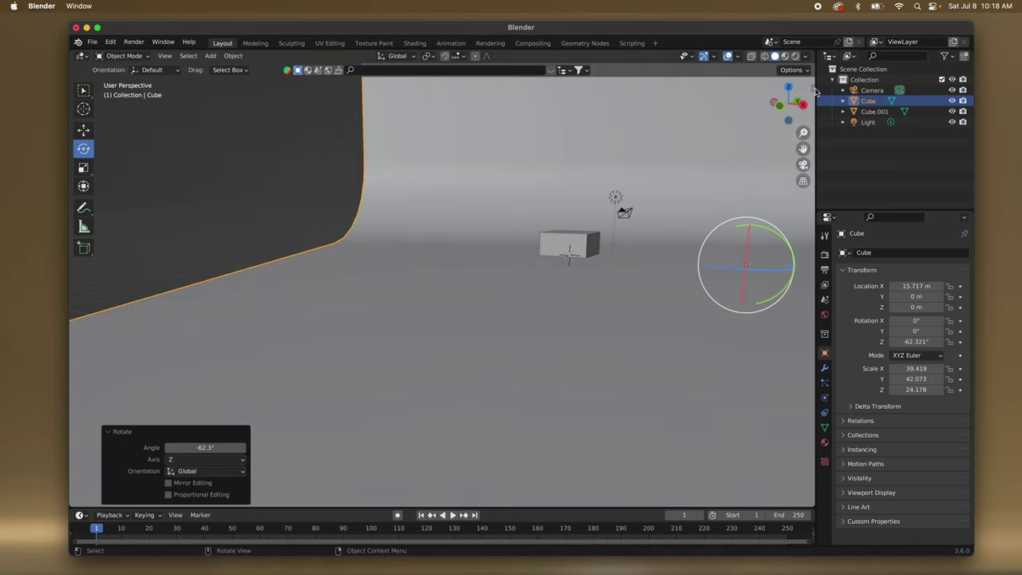
pyautogui.click(812, 91)
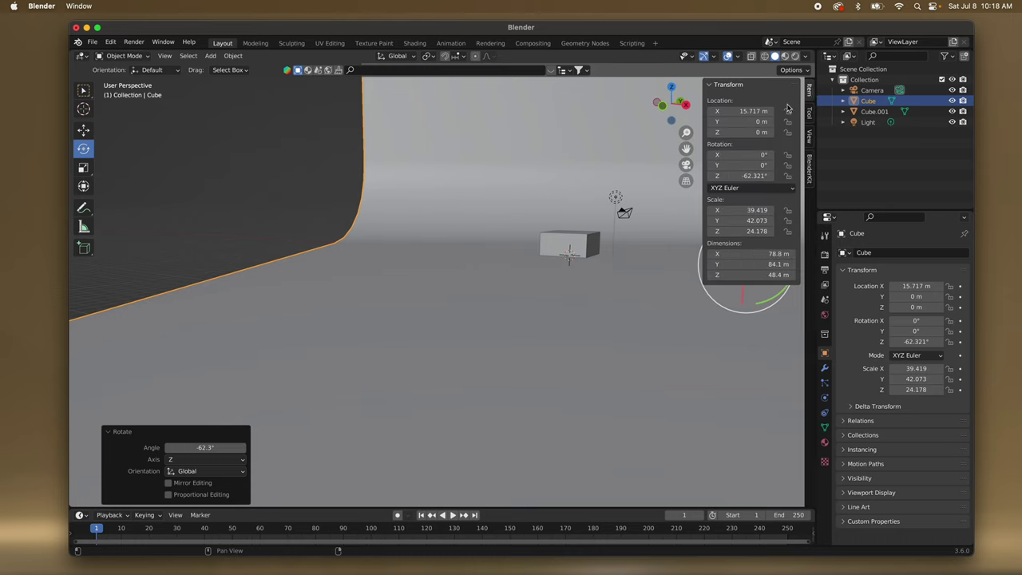
pyautogui.click(752, 177)
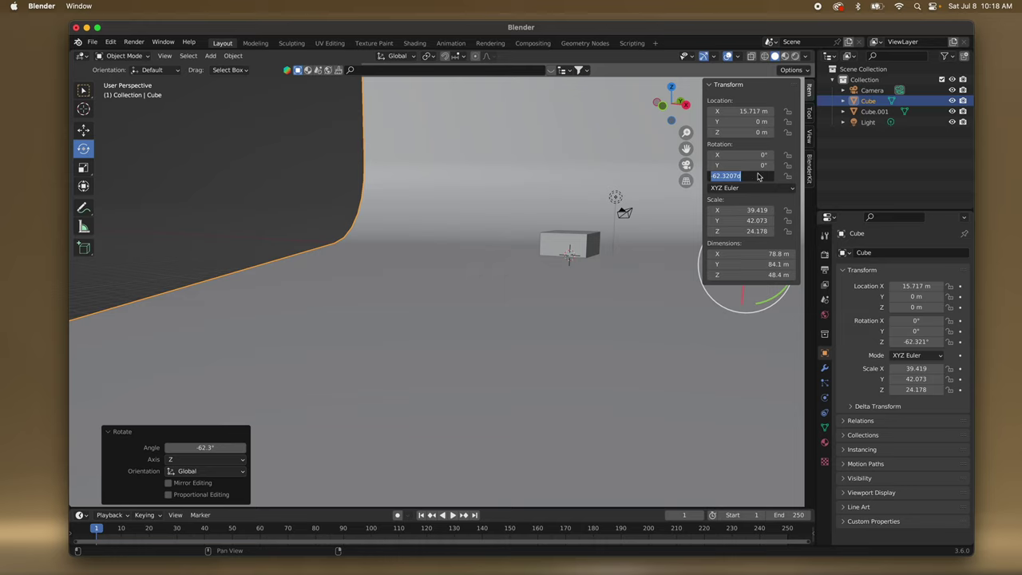
pyautogui.write('-90')
pyautogui.press('Return')
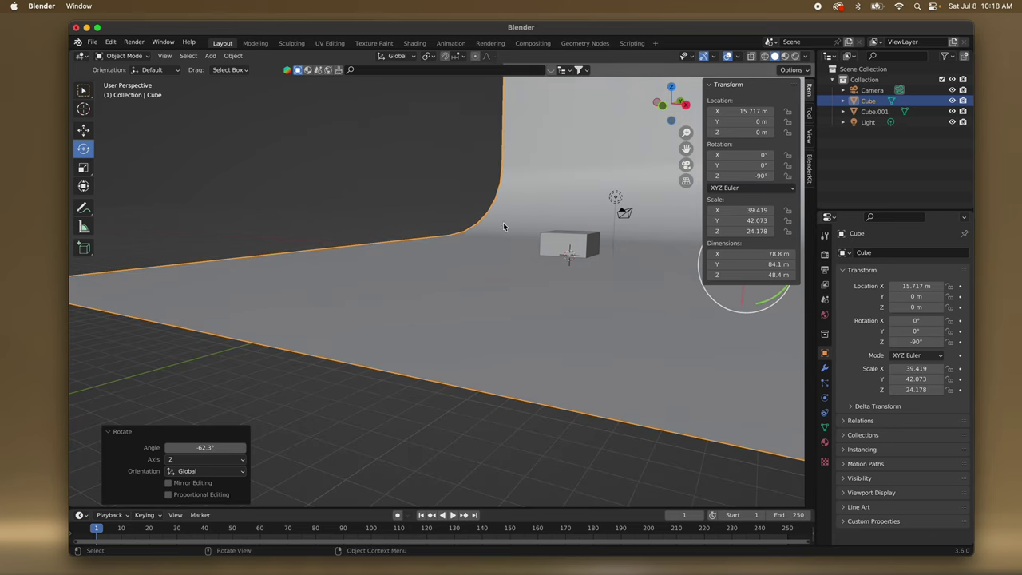
# Move the rotated backdrop along the X axis towards the cube and set its X location to 0 m.
pyautogui.moveTo(503, 222); pyautogui.dragTo(485, 242, button='middle')
pyautogui.press('KP_1')
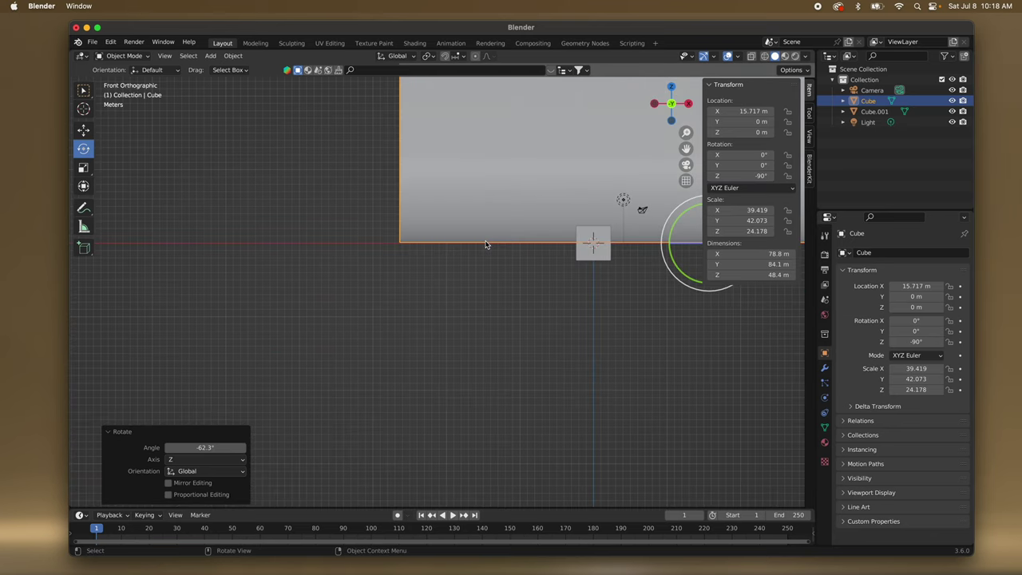
pyautogui.scroll(-4, 485, 244)
pyautogui.scroll(2, 483, 244)
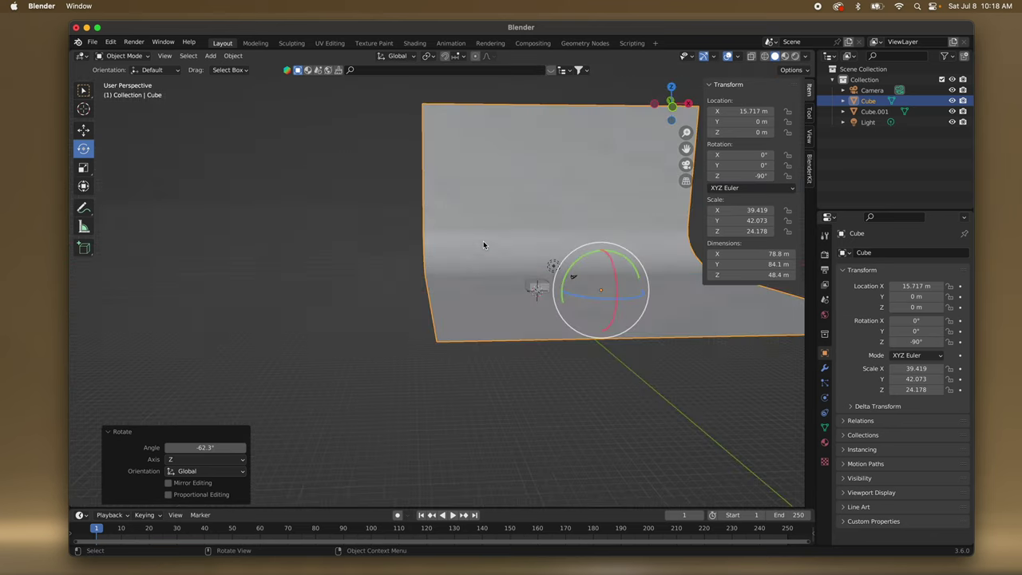
pyautogui.moveTo(483, 244); pyautogui.dragTo(483, 244, button='middle')
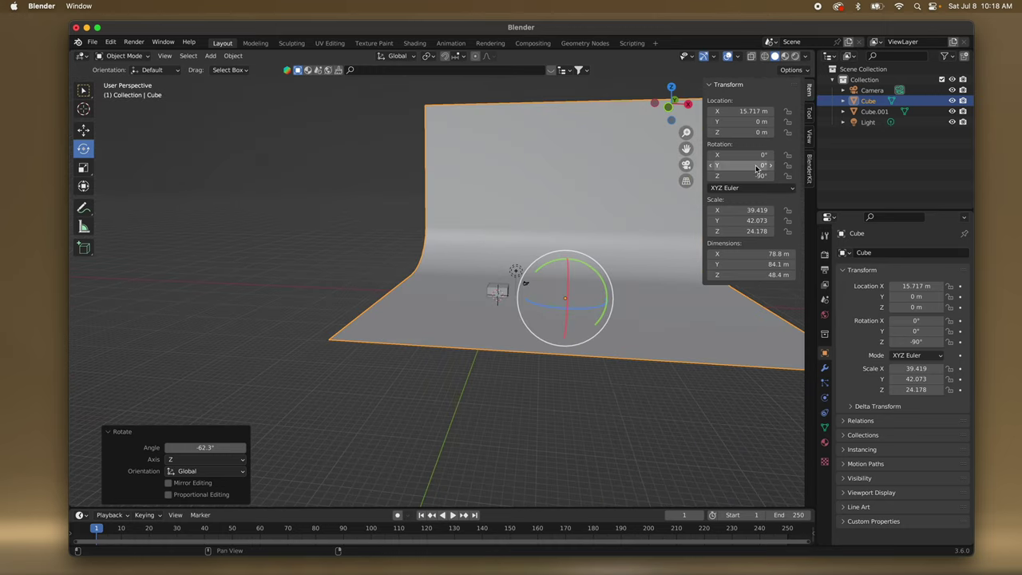
pyautogui.click(655, 253)
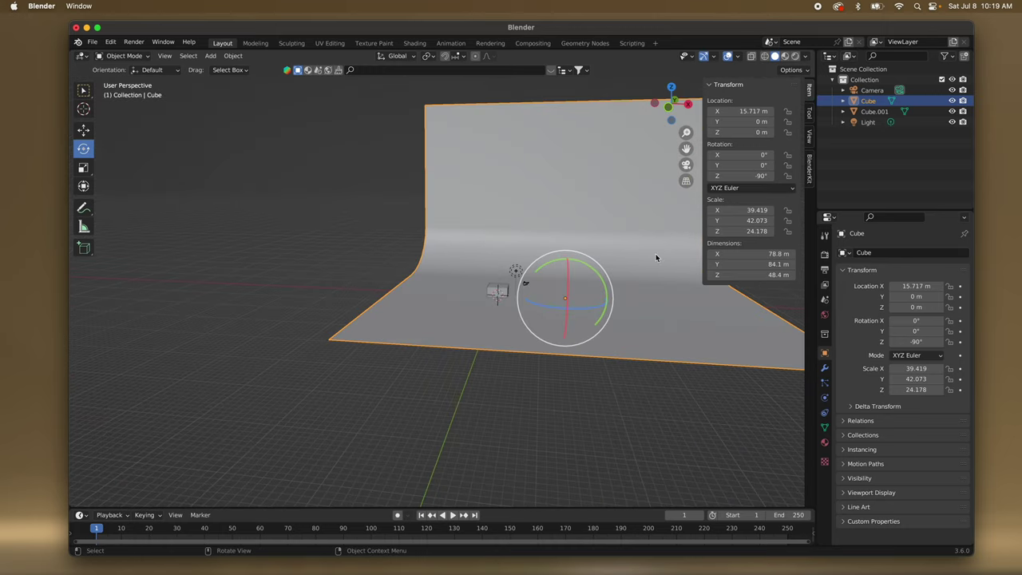
pyautogui.click(83, 129)
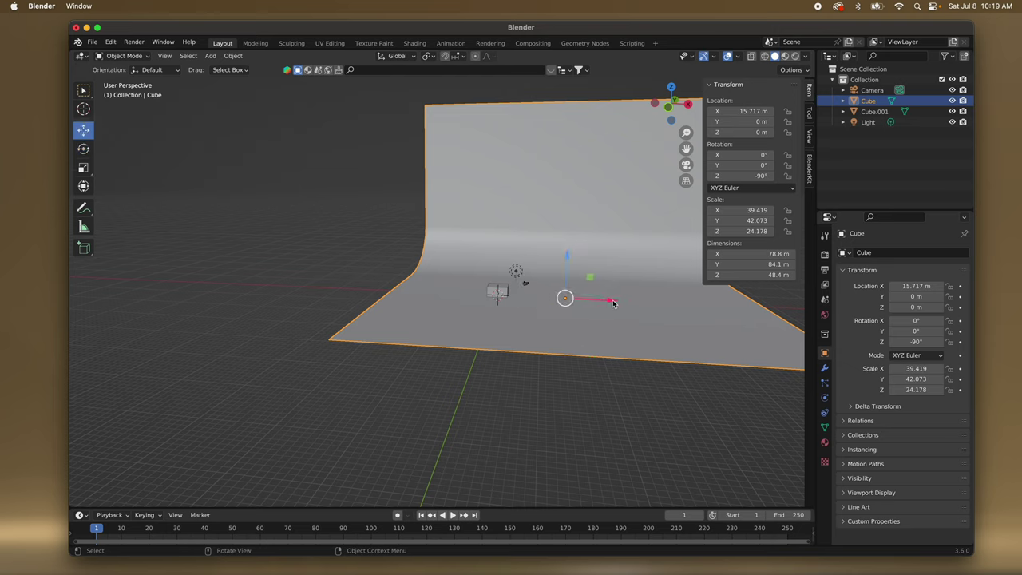
pyautogui.moveTo(612, 302); pyautogui.dragTo(546, 296)
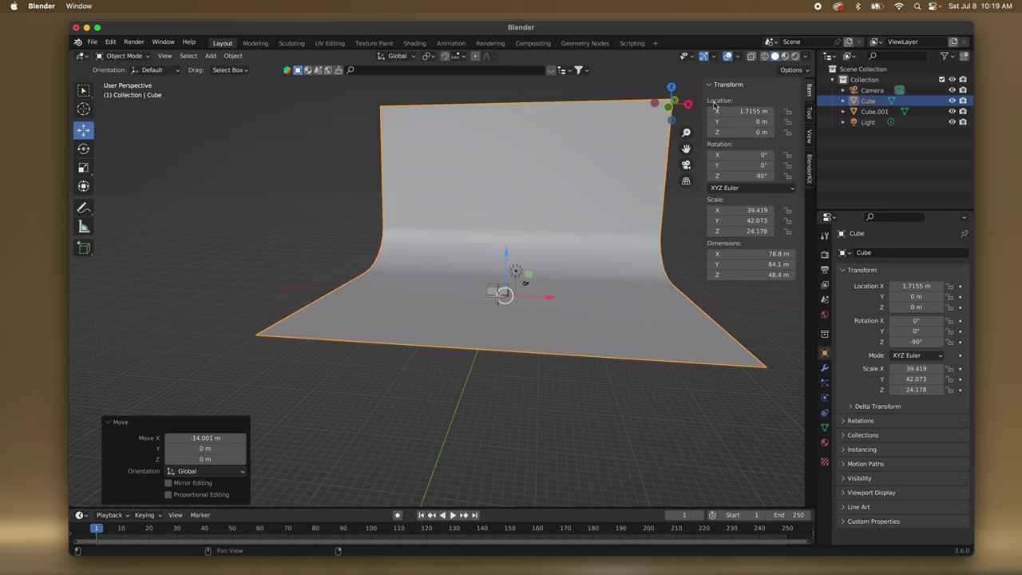
pyautogui.click(747, 112)
pyautogui.write('0')
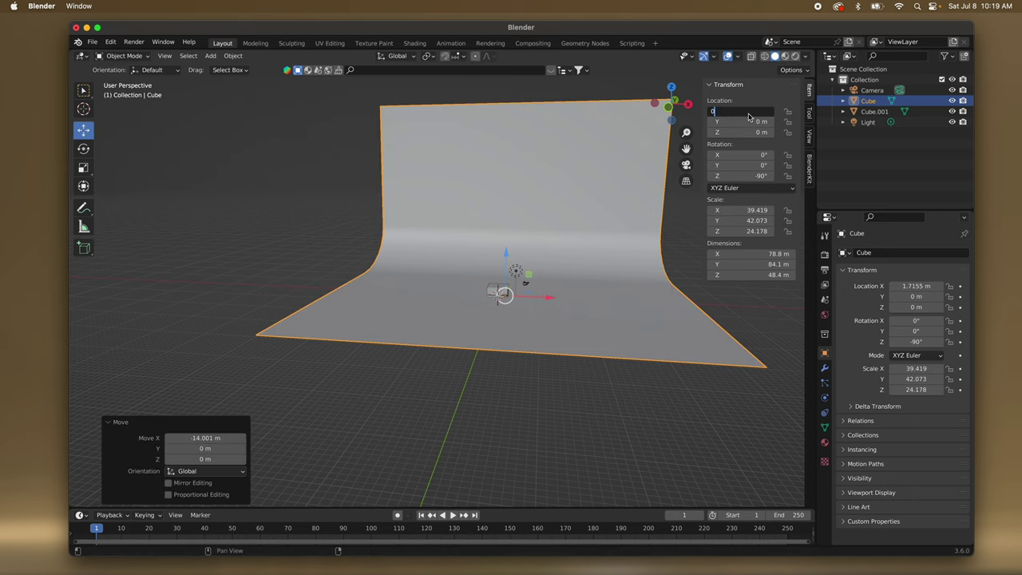
pyautogui.press('Return')
# Shrink the backdrop uniformly by a factor of about 0.521 on all axes.
pyautogui.scroll(-5, 391, 259)
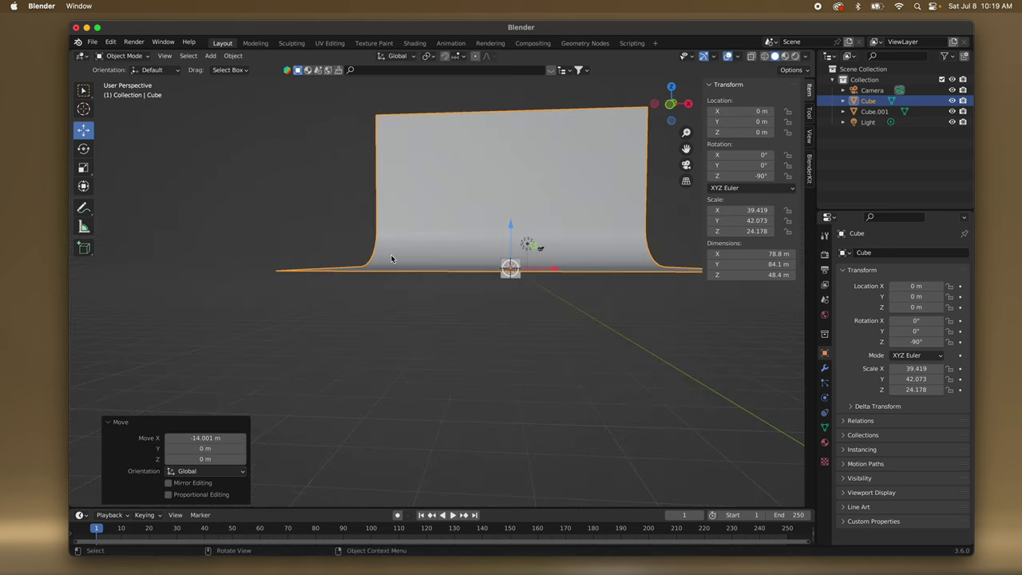
pyautogui.scroll(4, 391, 258)
pyautogui.scroll(5, 392, 258)
pyautogui.keyDown('shift'); pyautogui.scroll(5, 387, 264); pyautogui.keyUp('shift')
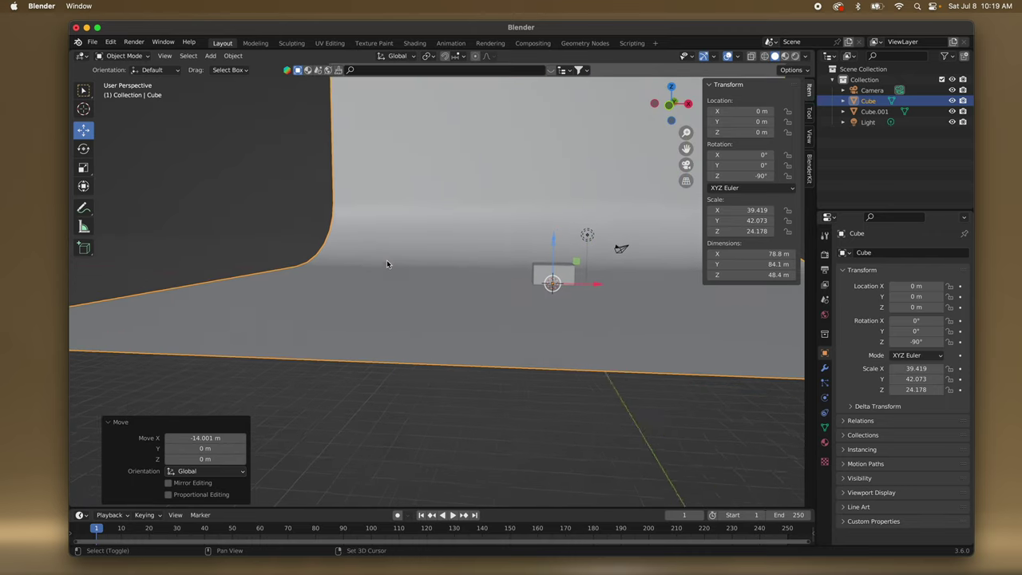
pyautogui.keyDown('shift'); pyautogui.scroll(-2, 387, 264); pyautogui.keyUp('shift')
pyautogui.scroll(-5, 385, 264)
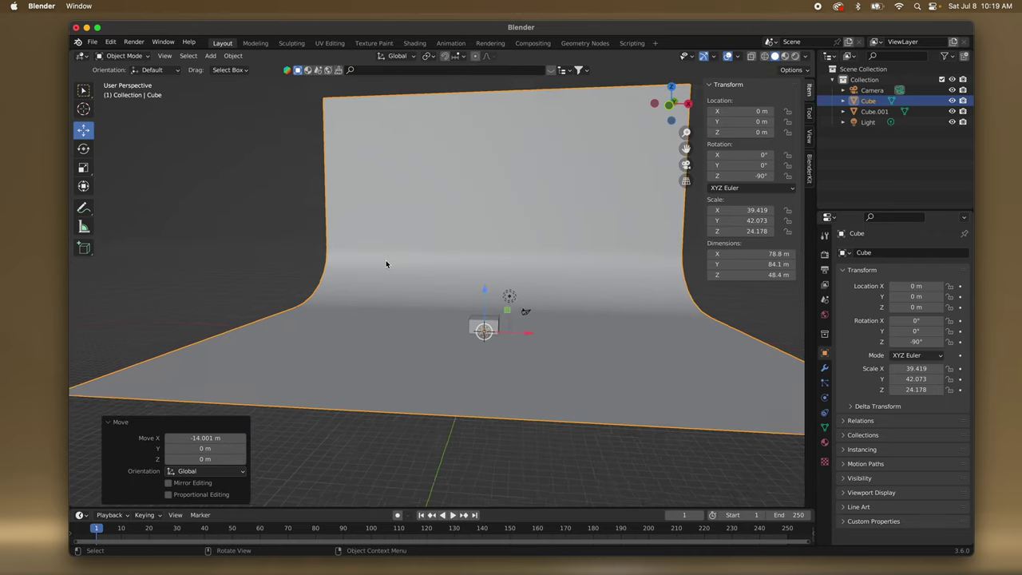
pyautogui.click(83, 167)
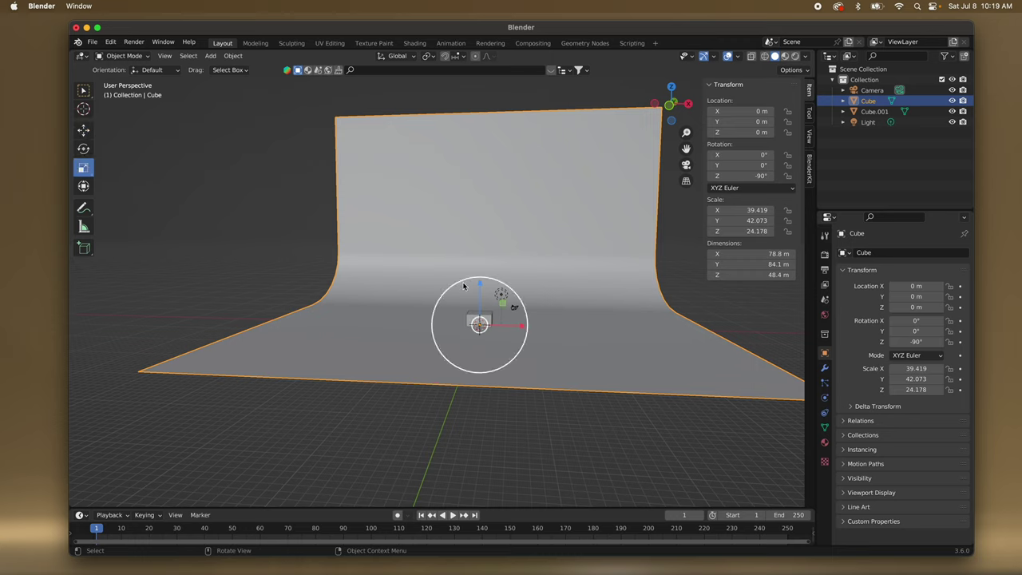
pyautogui.moveTo(468, 279); pyautogui.dragTo(478, 300)
# Raise the cube about 2.37 m along the Z axis so its base rests on the backdrop's floor.
pyautogui.scroll(6, 478, 300)
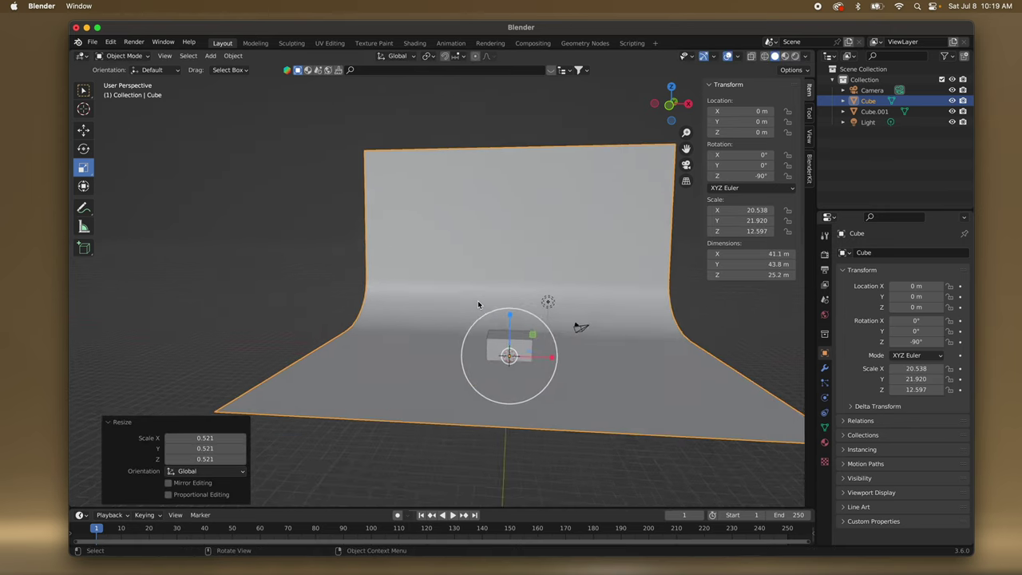
pyautogui.scroll(4, 478, 304)
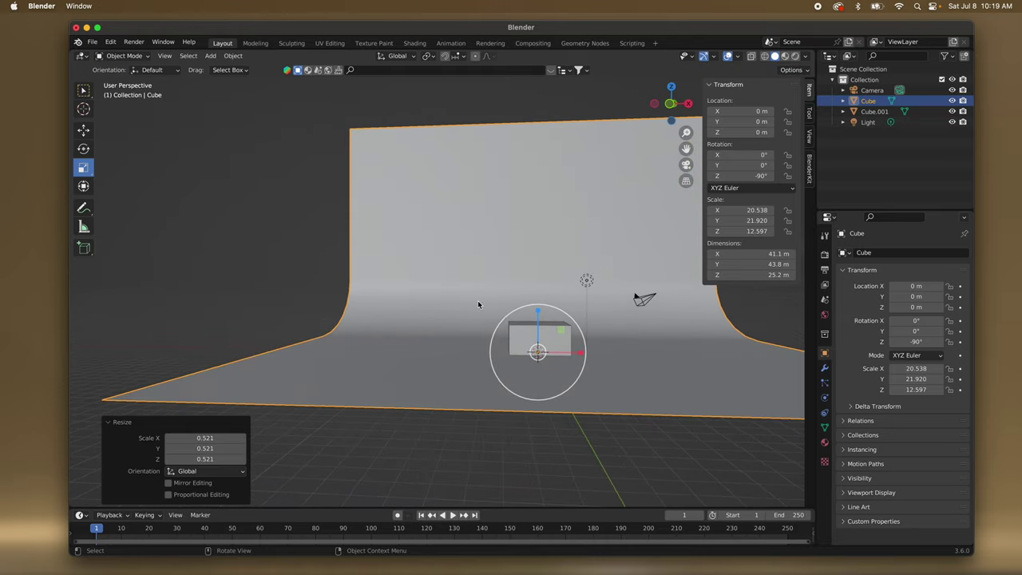
pyautogui.keyDown('shift'); pyautogui.hscroll(8, 477, 301); pyautogui.keyUp('shift')
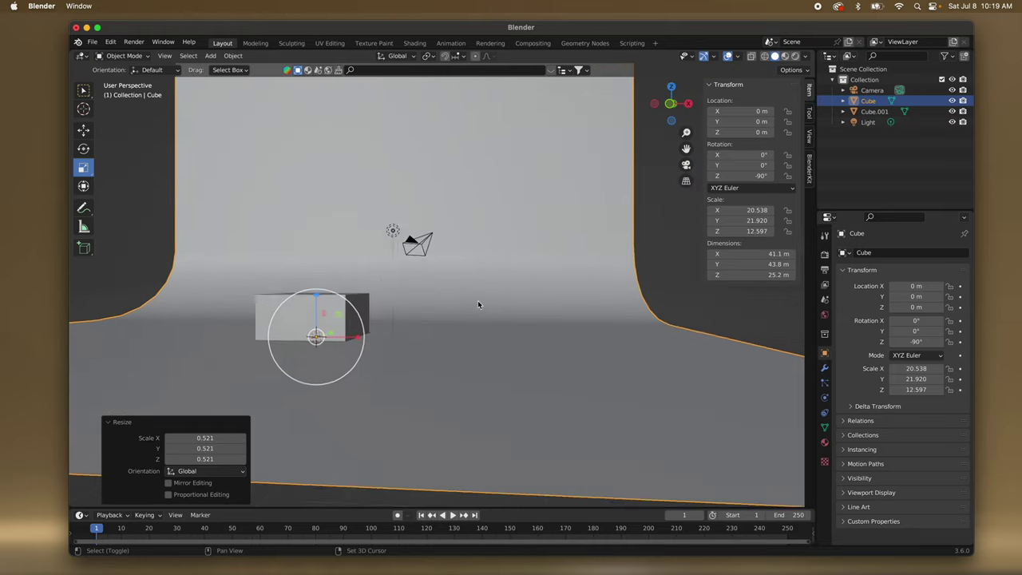
pyautogui.hscroll(-4, 477, 301)
pyautogui.scroll(-2, 477, 300)
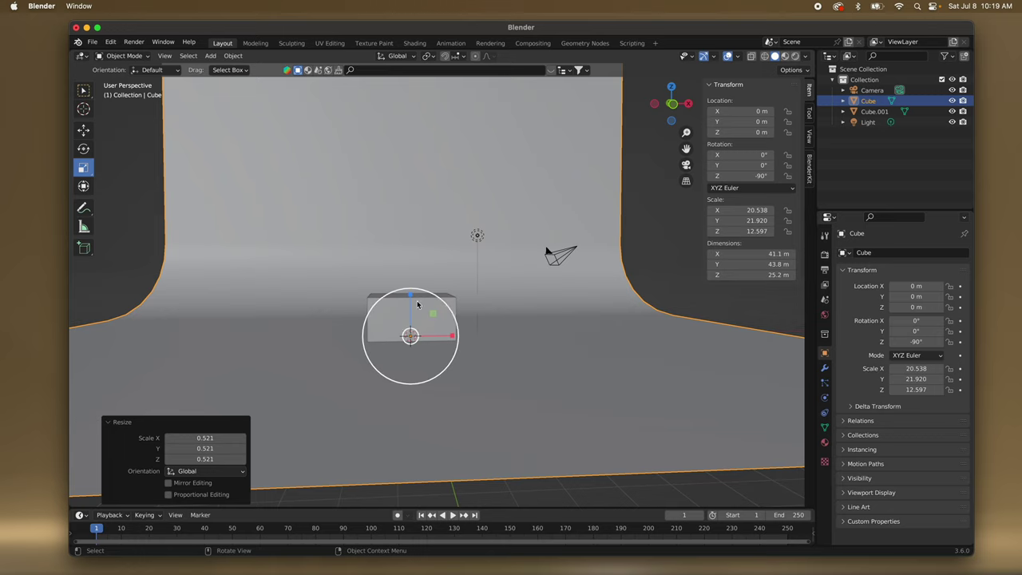
pyautogui.click(391, 308)
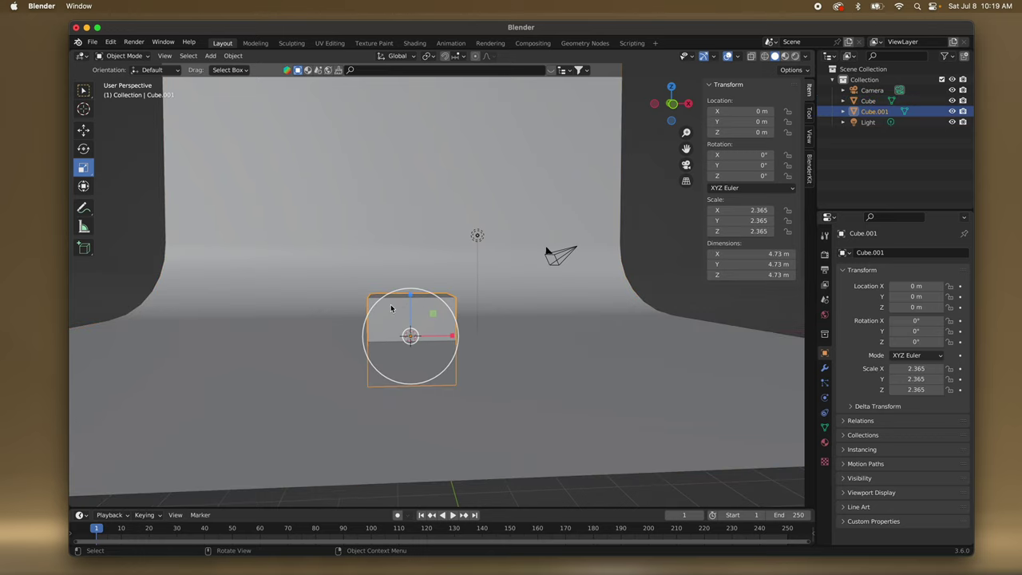
pyautogui.hscroll(-5, 391, 308)
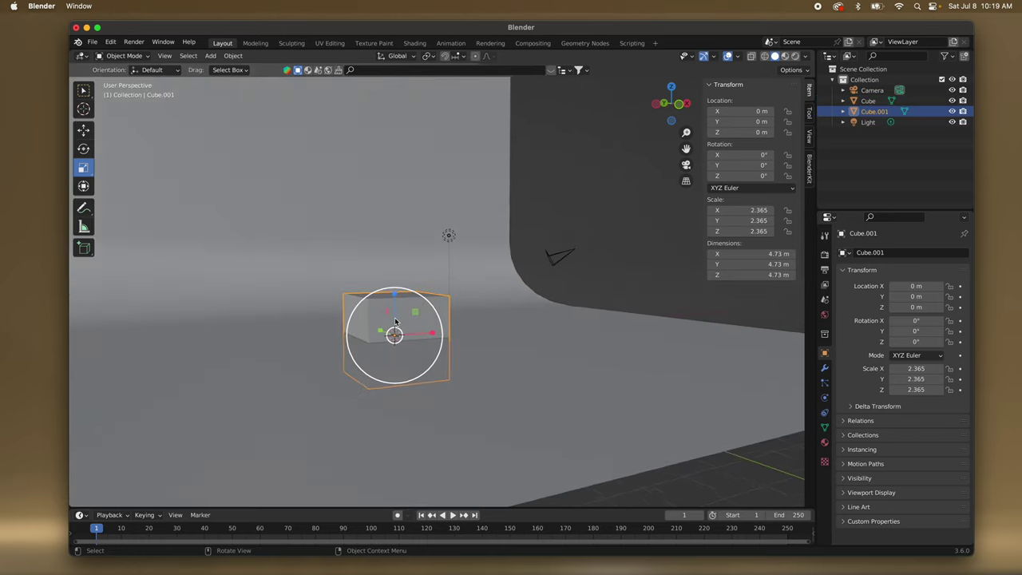
pyautogui.scroll(5, 395, 322)
pyautogui.scroll(-5, 395, 321)
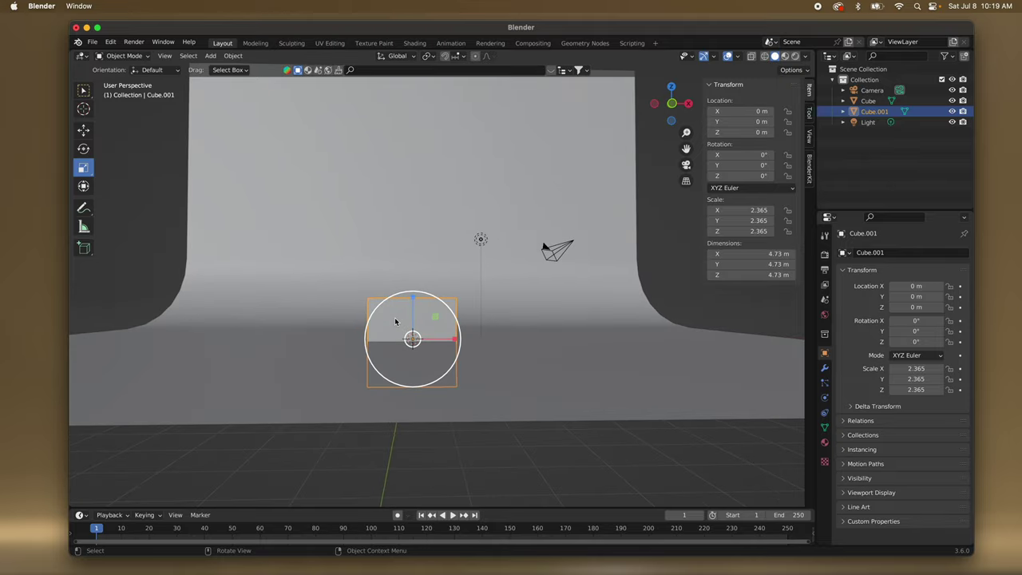
pyautogui.click(84, 130)
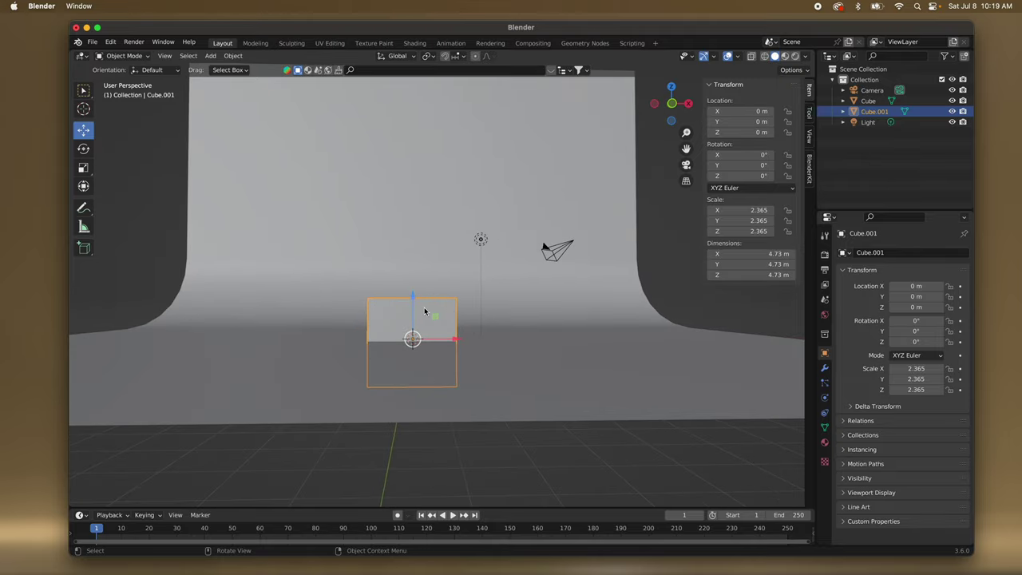
pyautogui.press('KP_1')
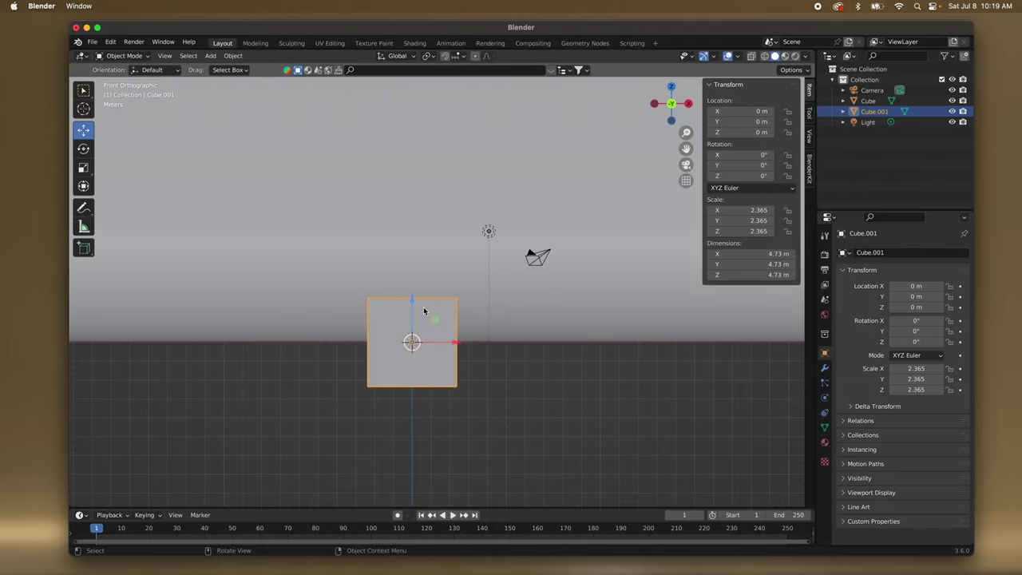
pyautogui.moveTo(413, 294); pyautogui.dragTo(408, 254)
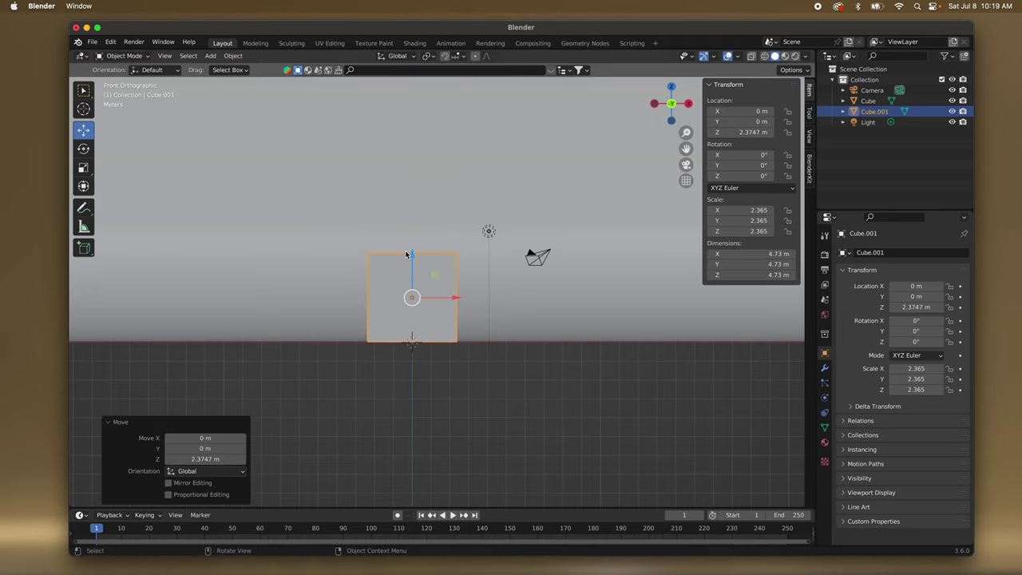
# Flatten the cube to about 0.51 of its height and lower it about 1.10 m along Z onto the floor.
pyautogui.click(84, 186)
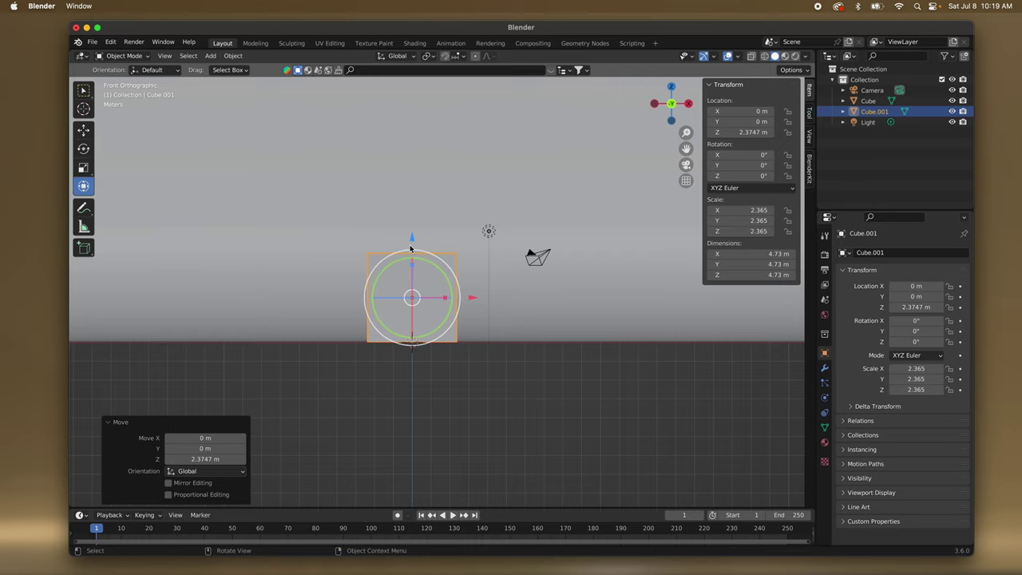
pyautogui.moveTo(412, 269); pyautogui.dragTo(412, 281)
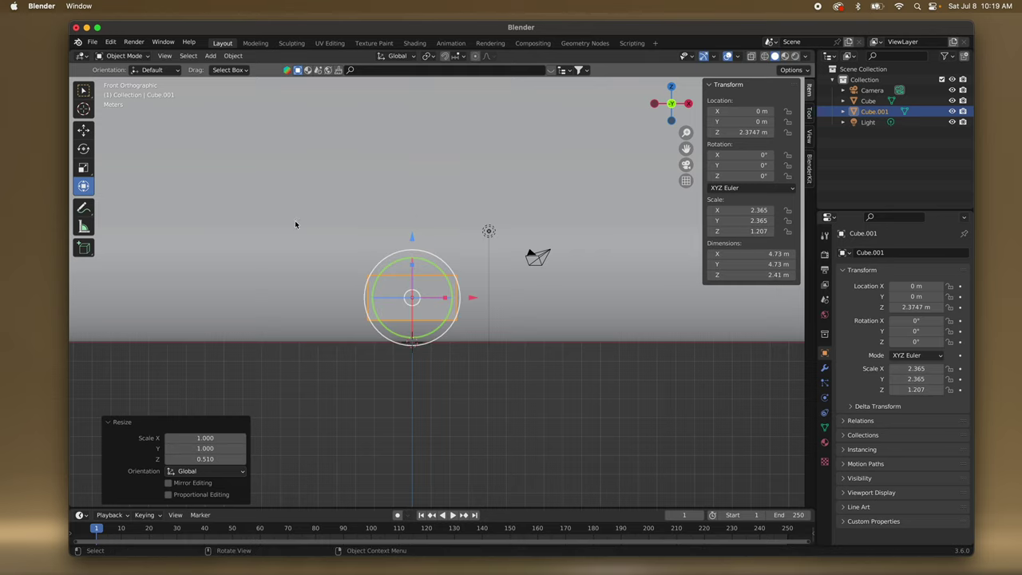
pyautogui.click(84, 131)
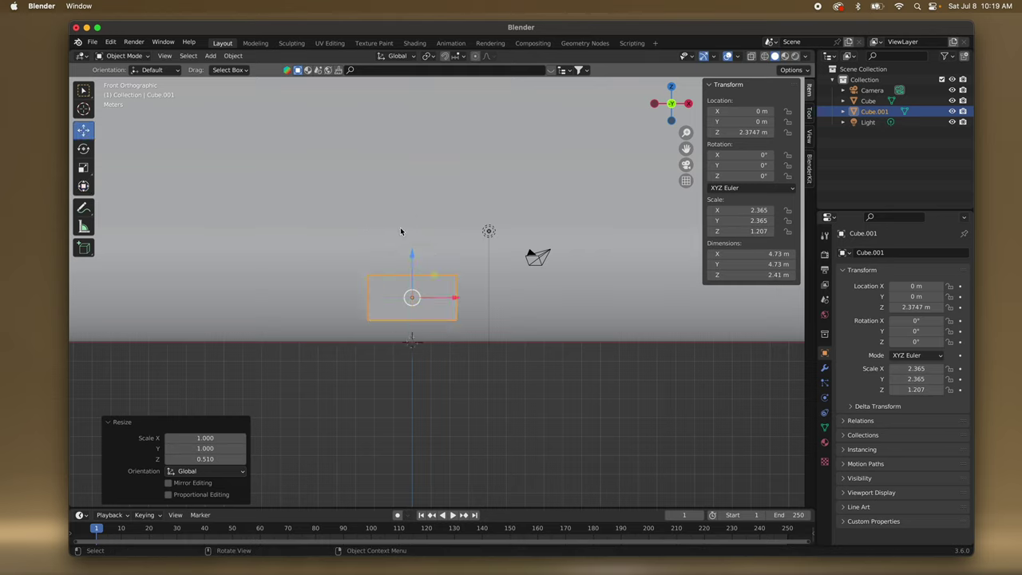
pyautogui.moveTo(408, 253); pyautogui.dragTo(412, 279)
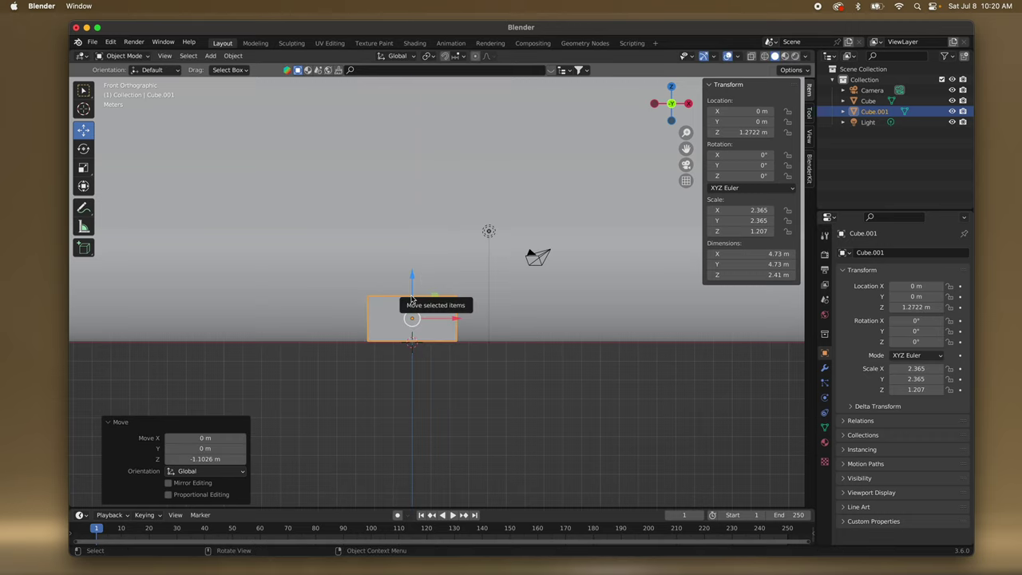
# Examine from several angles and distances how the flattened cube sits on the backdrop's floor.
pyautogui.moveTo(413, 285); pyautogui.dragTo(380, 309, button='middle')
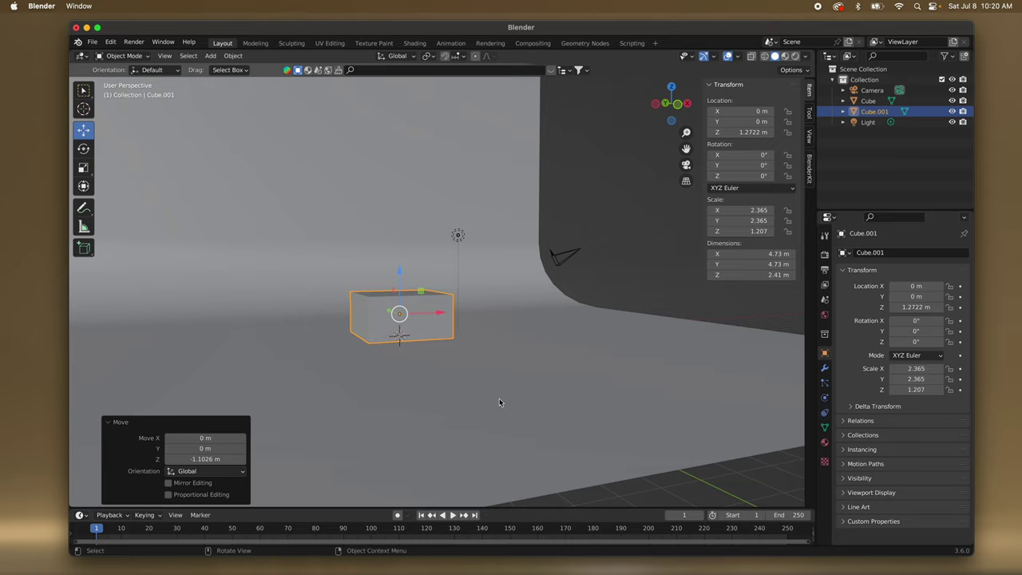
pyautogui.hscroll(5, 505, 382)
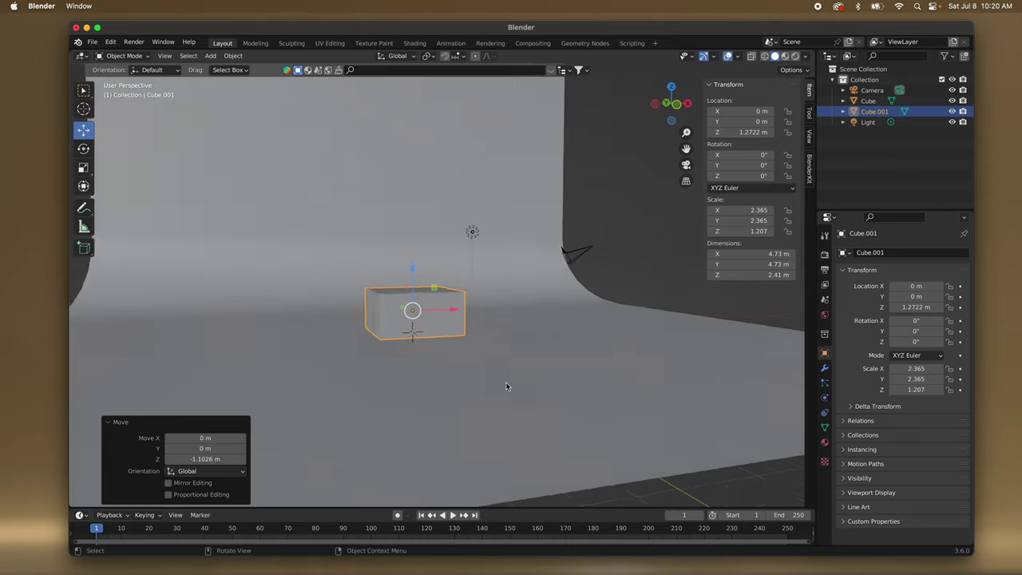
pyautogui.scroll(-5, 505, 383)
pyautogui.hscroll(-5, 505, 386)
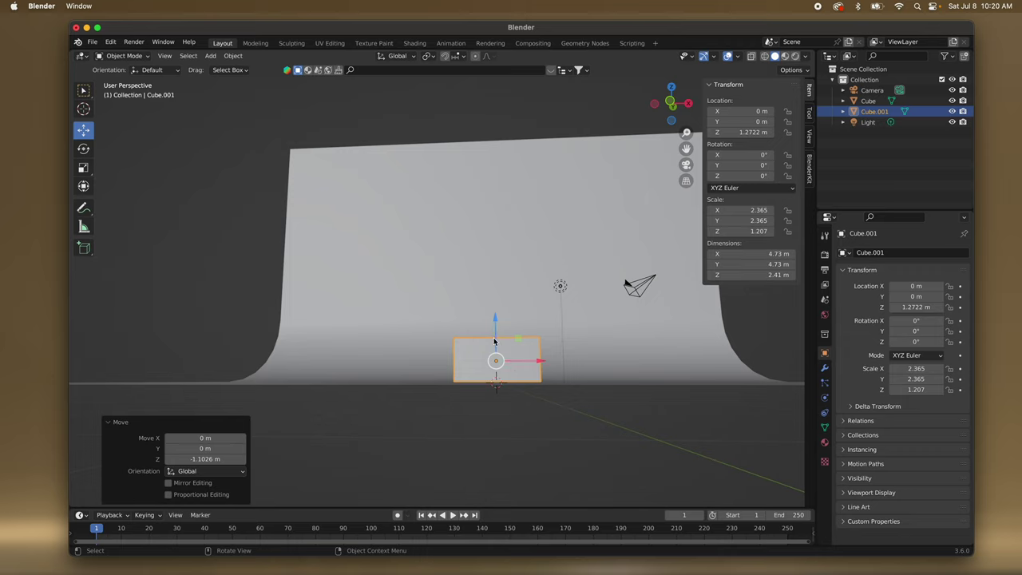
pyautogui.hscroll(-2, 494, 390)
pyautogui.scroll(-3, 494, 388)
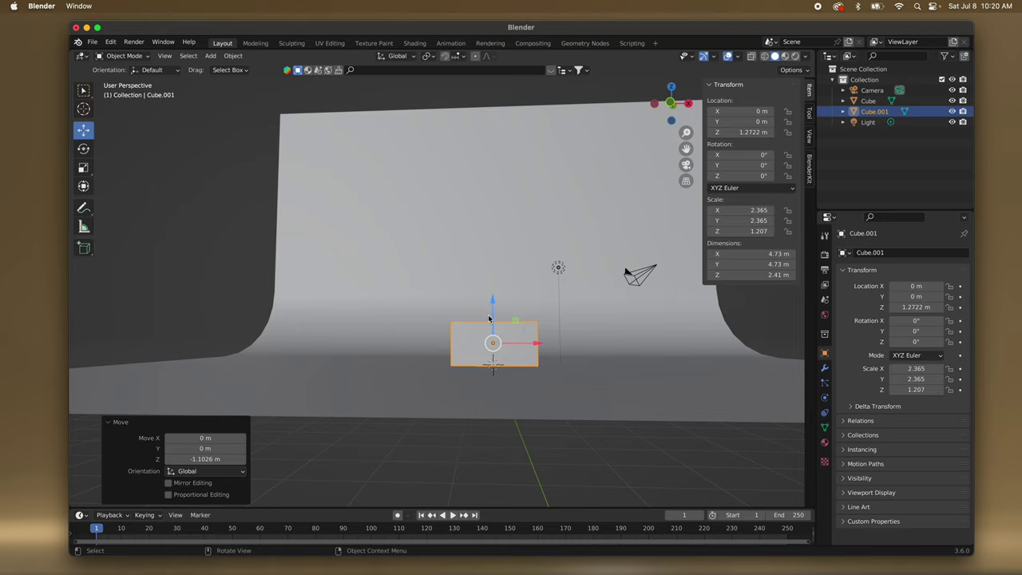
pyautogui.scroll(-5, 490, 327)
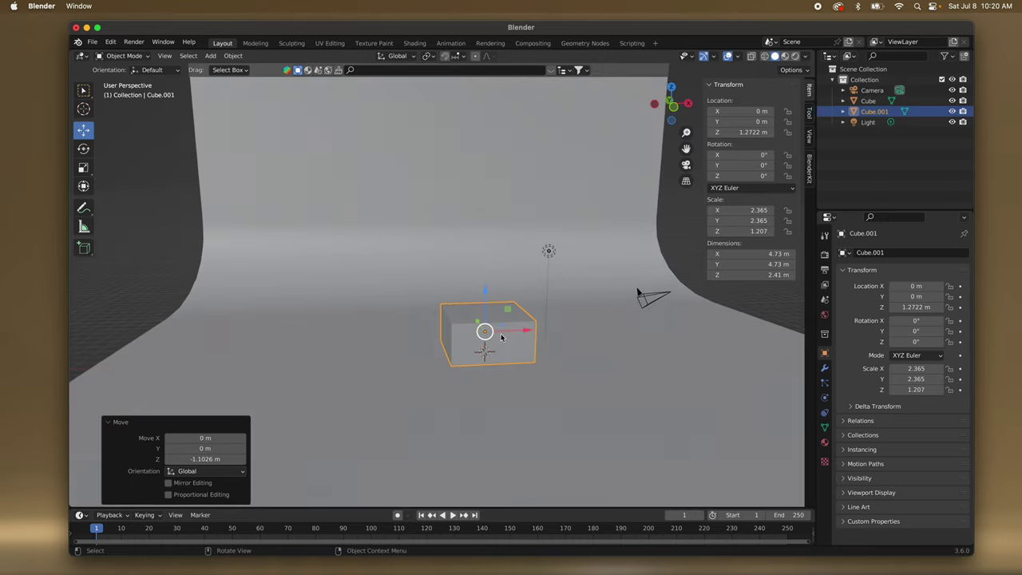
pyautogui.scroll(3, 501, 337)
pyautogui.scroll(3, 503, 338)
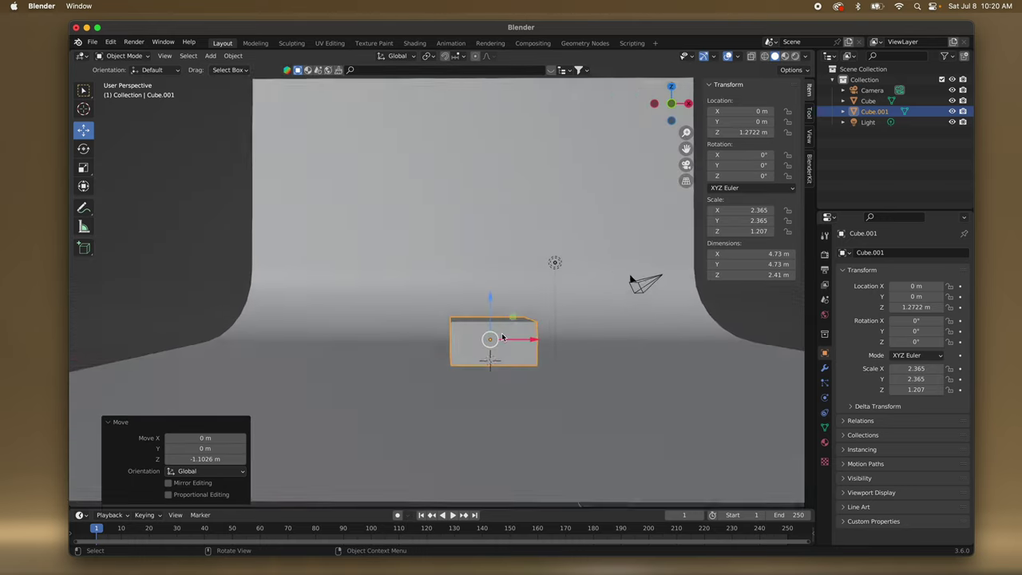
pyautogui.scroll(2, 501, 337)
pyautogui.scroll(-5, 501, 337)
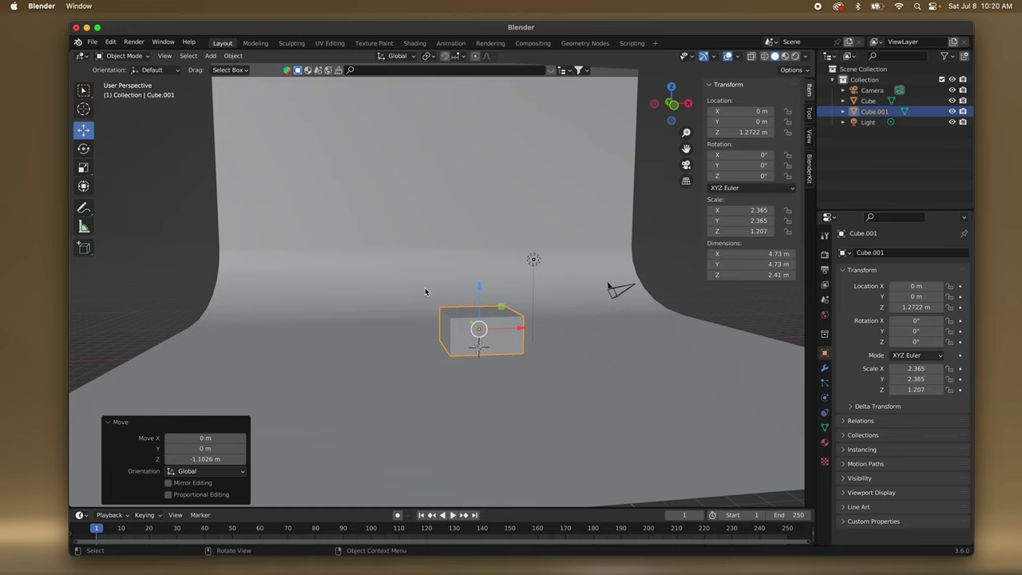
# Display the scene in Rendered viewport shading with the whole cube and backdrop in view.
pyautogui.press('z')
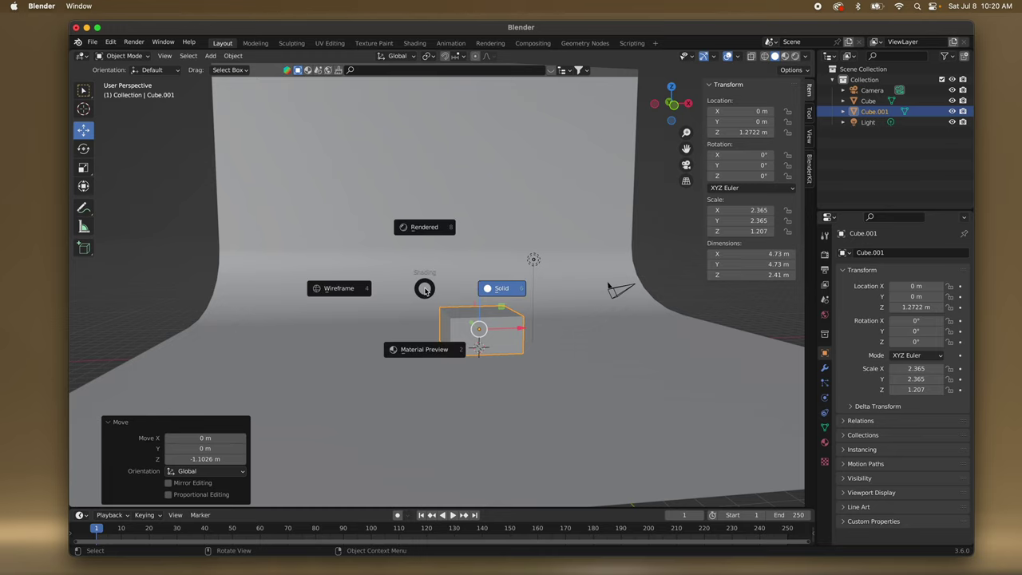
pyautogui.click(425, 227)
pyautogui.scroll(-5, 443, 275)
pyautogui.scroll(3, 444, 275)
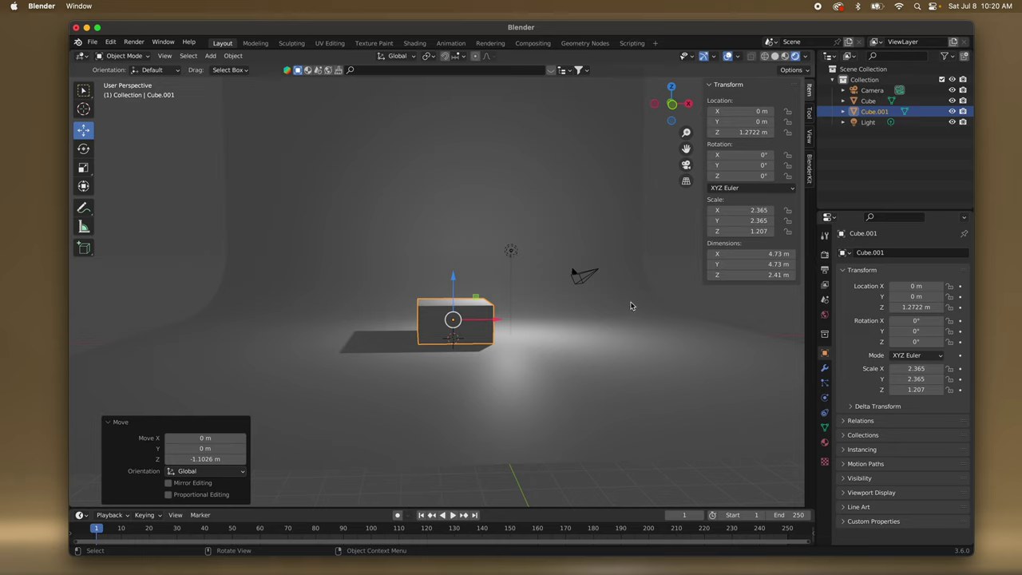
# Try the Cycles render engine on the scene and return the render engine to Eevee.
pyautogui.click(825, 254)
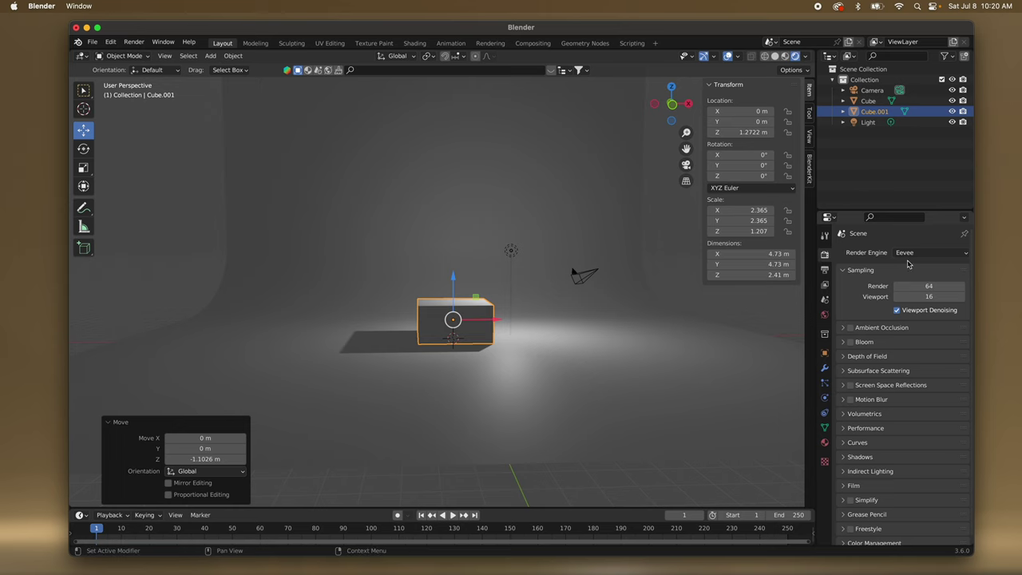
pyautogui.click(951, 253)
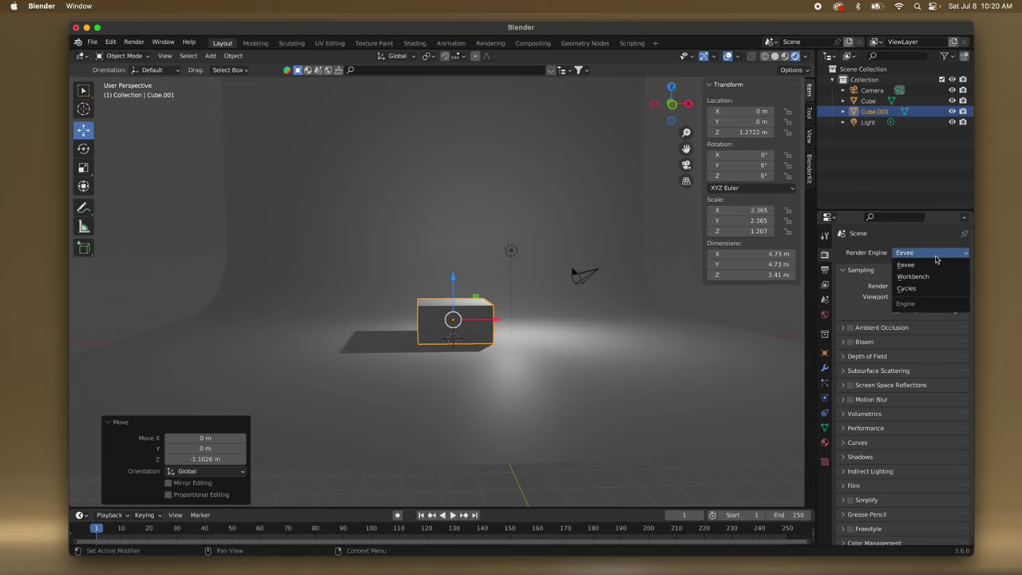
pyautogui.click(926, 289)
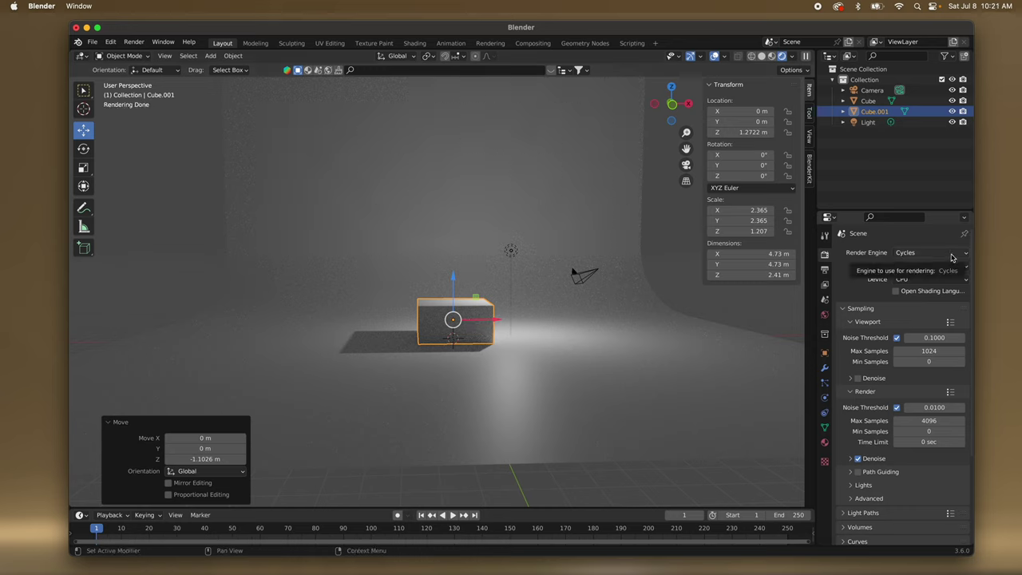
pyautogui.click(950, 256)
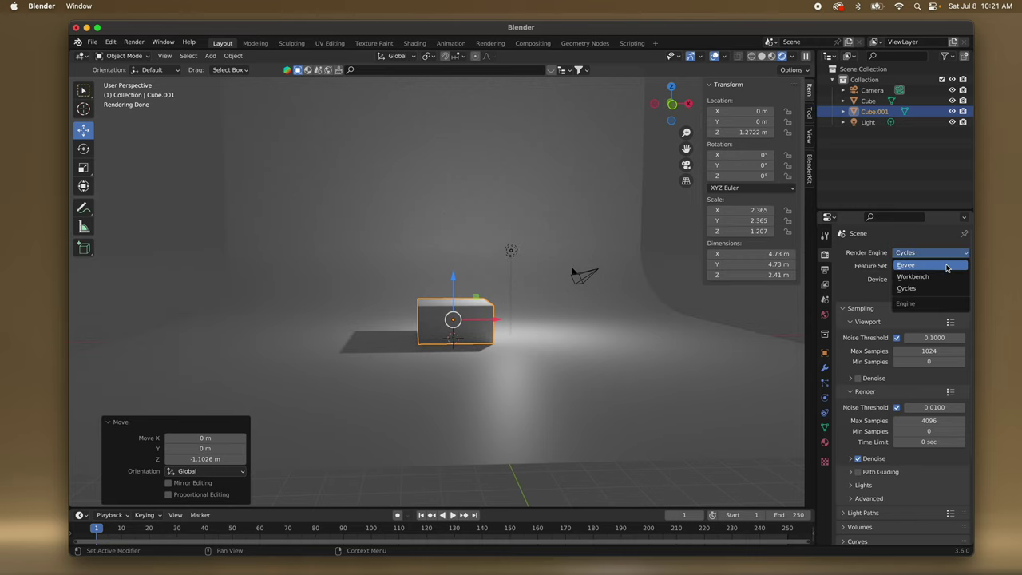
pyautogui.click(946, 267)
# Select the existing light above the cube and hide it in the viewport.
pyautogui.scroll(3, 460, 286)
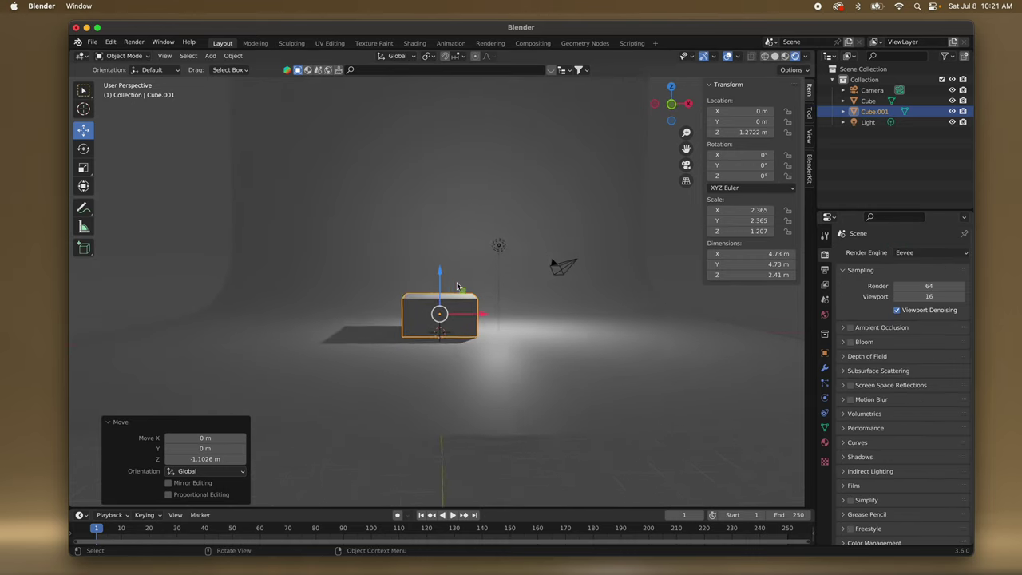
pyautogui.scroll(5, 457, 286)
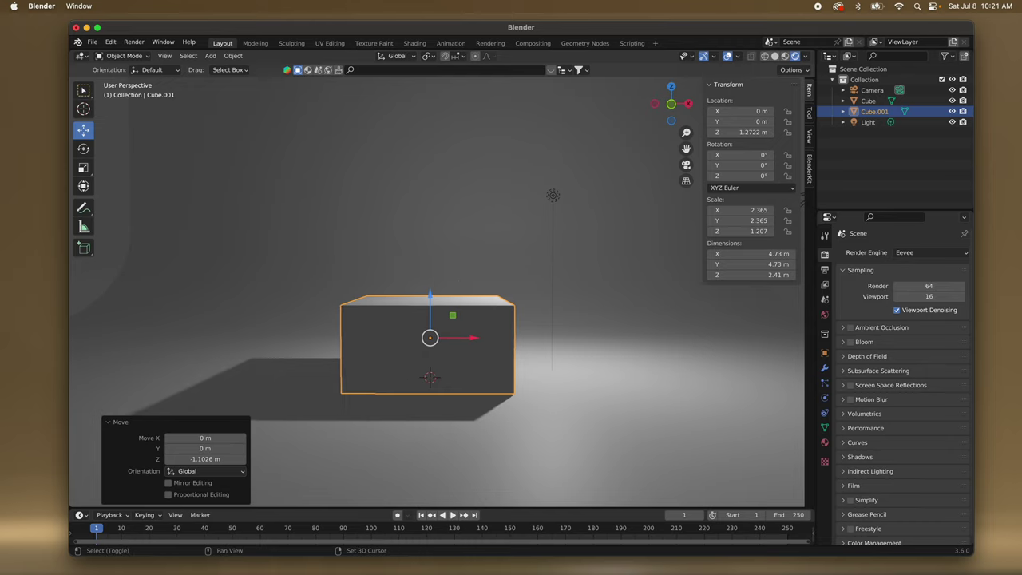
pyautogui.scroll(-5, 458, 285)
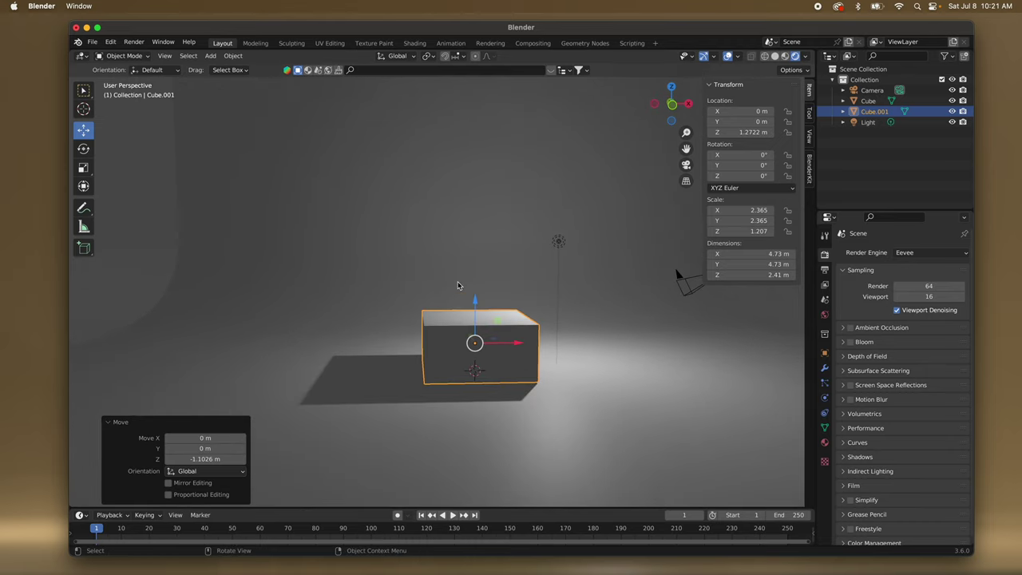
pyautogui.keyDown('shift'); pyautogui.hscroll(1, 458, 285); pyautogui.keyUp('shift')
pyautogui.keyDown('shift'); pyautogui.scroll(-1, 458, 285); pyautogui.keyUp('shift')
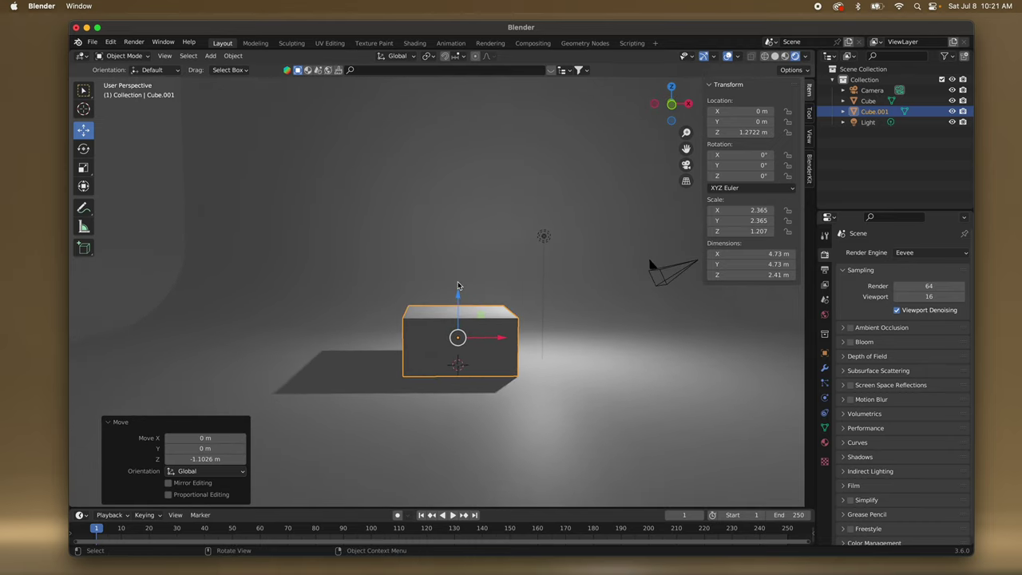
pyautogui.click(545, 238)
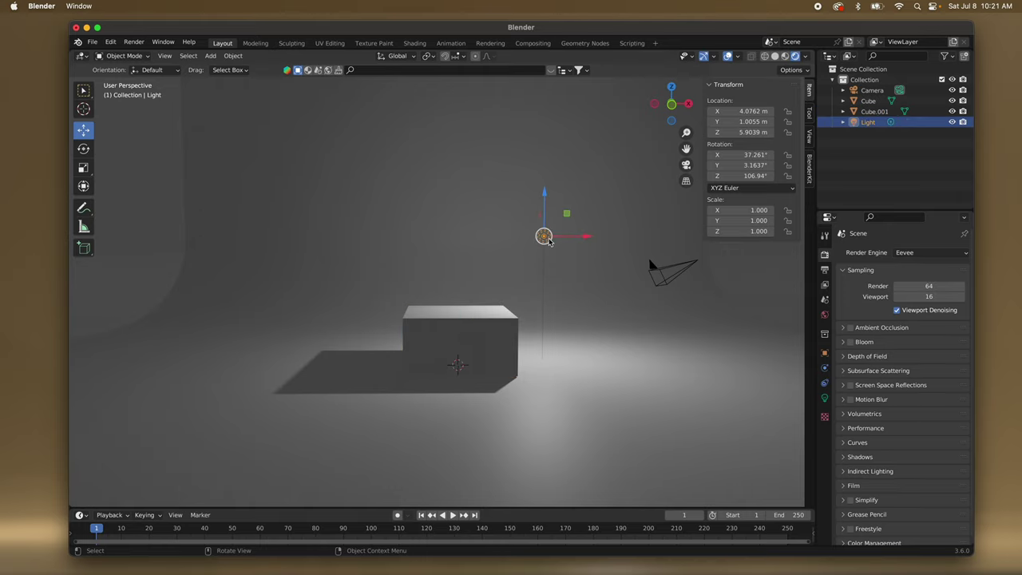
pyautogui.click(952, 123)
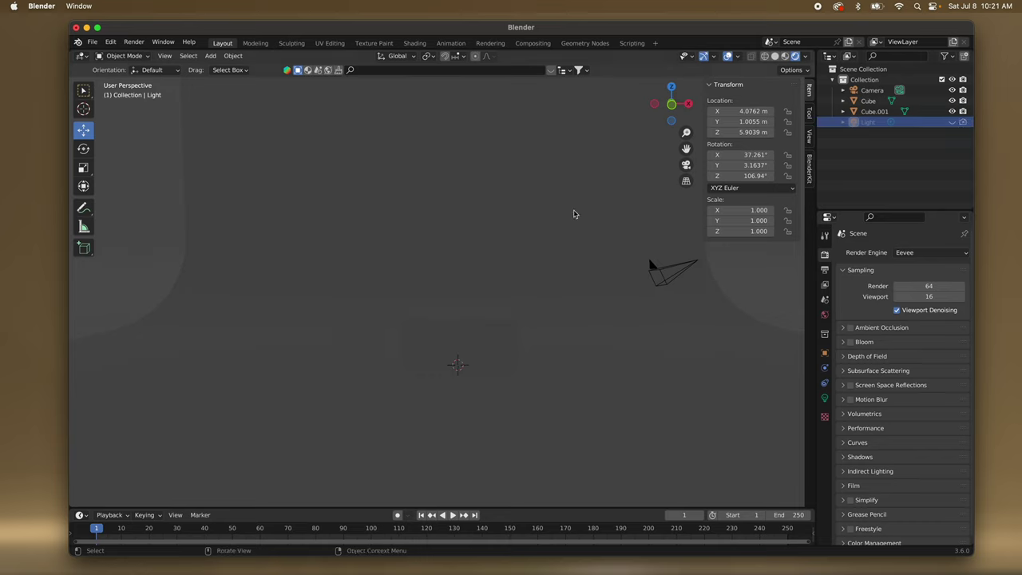
# Add a point light to the scene and raise it to about 8.2 m above the floor.
pyautogui.hotkey('shift', 'a')
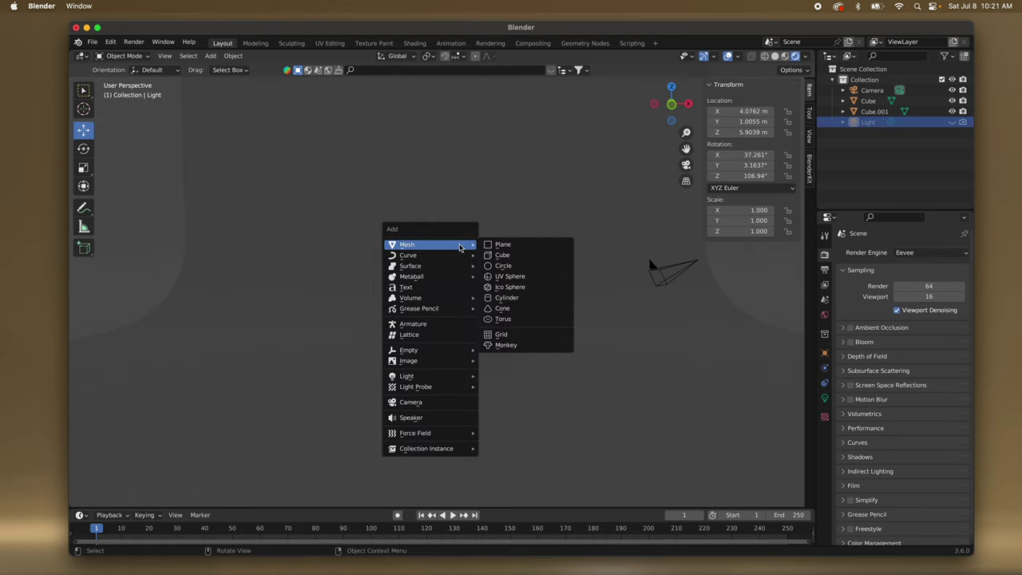
pyautogui.moveTo(445, 377)
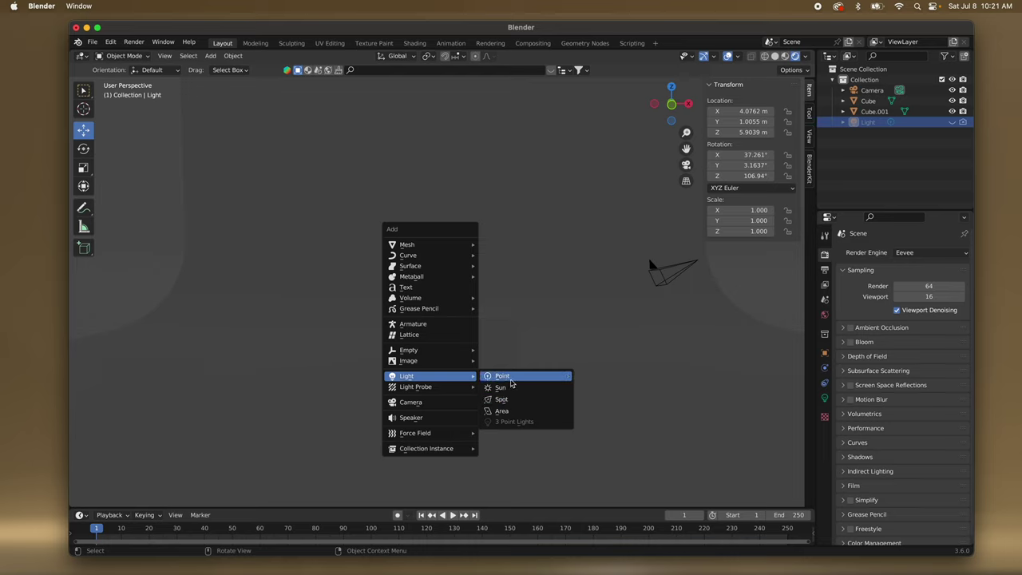
pyautogui.click(511, 383)
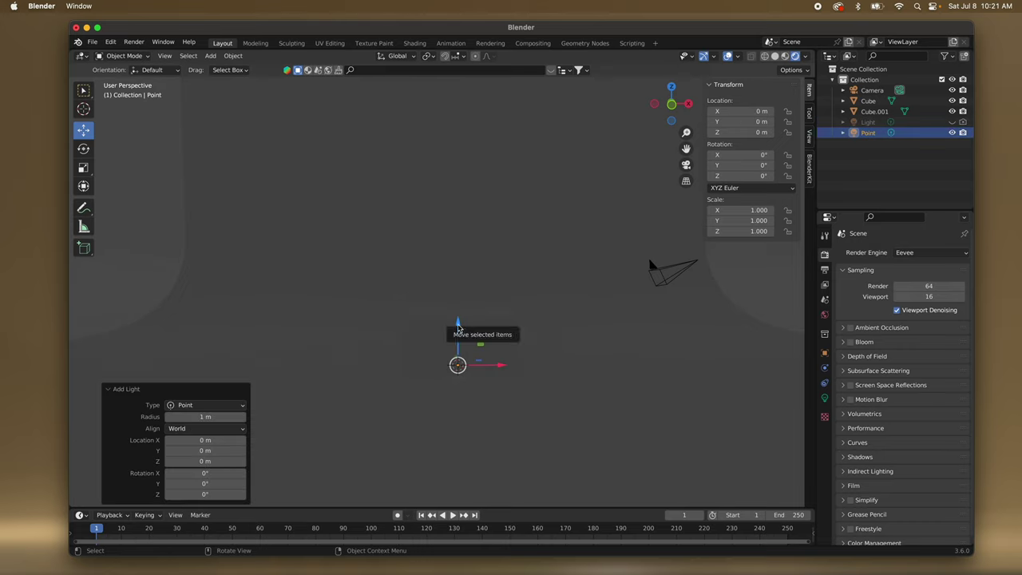
pyautogui.moveTo(458, 326); pyautogui.dragTo(445, 138)
pyautogui.scroll(5, 469, 196)
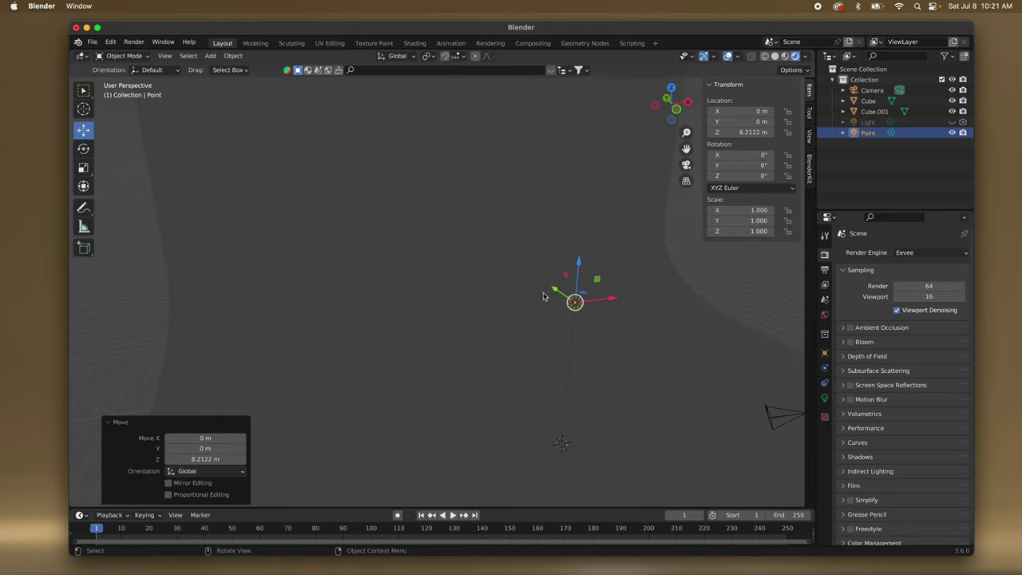
# Move the point light back toward the wall to about Y 15.1 m and raise it to about Z 11.3 m.
pyautogui.moveTo(554, 293); pyautogui.dragTo(451, 211)
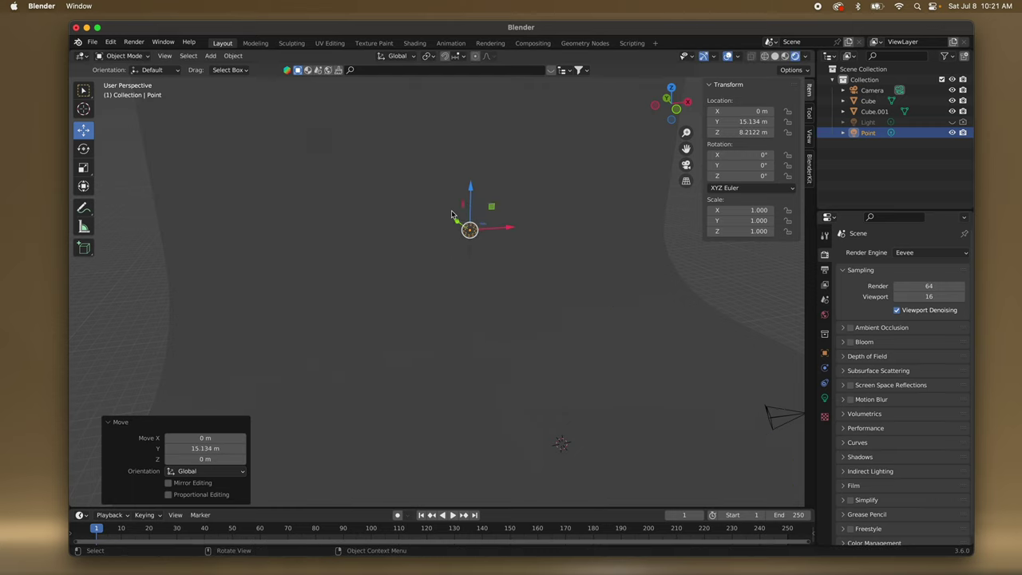
pyautogui.scroll(-3, 452, 212)
pyautogui.moveTo(457, 169); pyautogui.dragTo(458, 126)
pyautogui.hscroll(5, 532, 241)
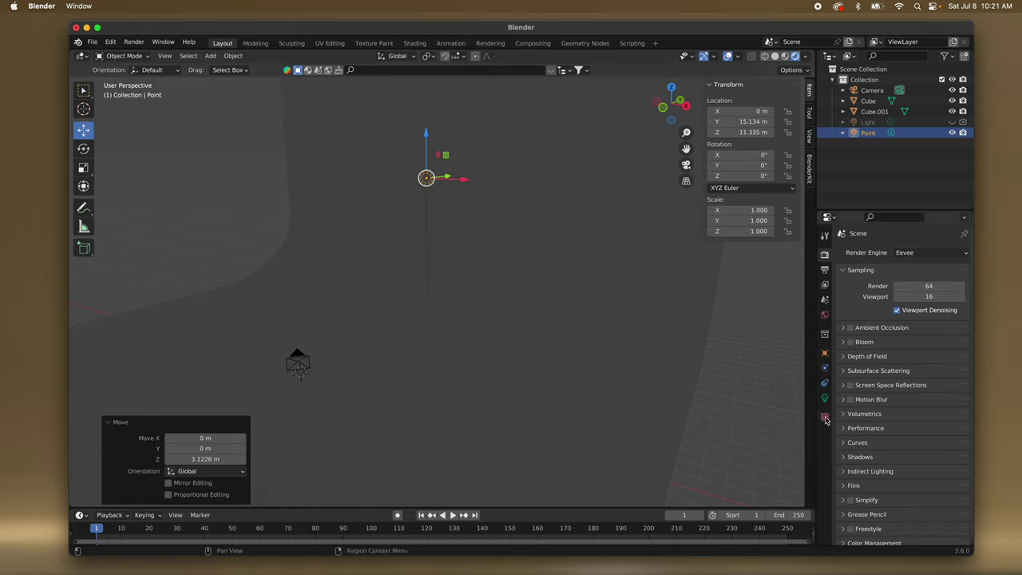
# Open the point light's light settings and set its power to 100 W.
pyautogui.click(644, 342)
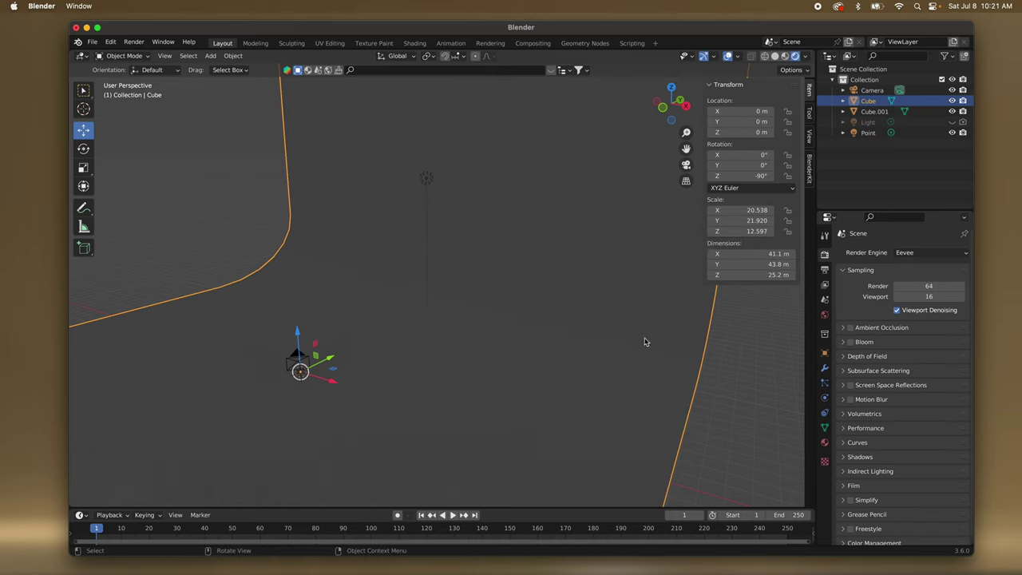
pyautogui.click(825, 443)
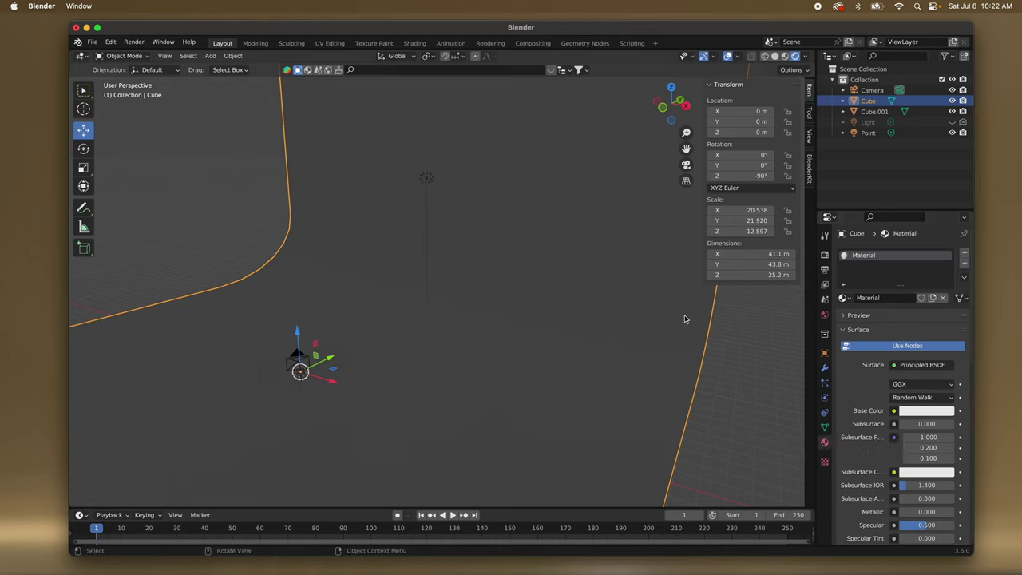
pyautogui.click(430, 178)
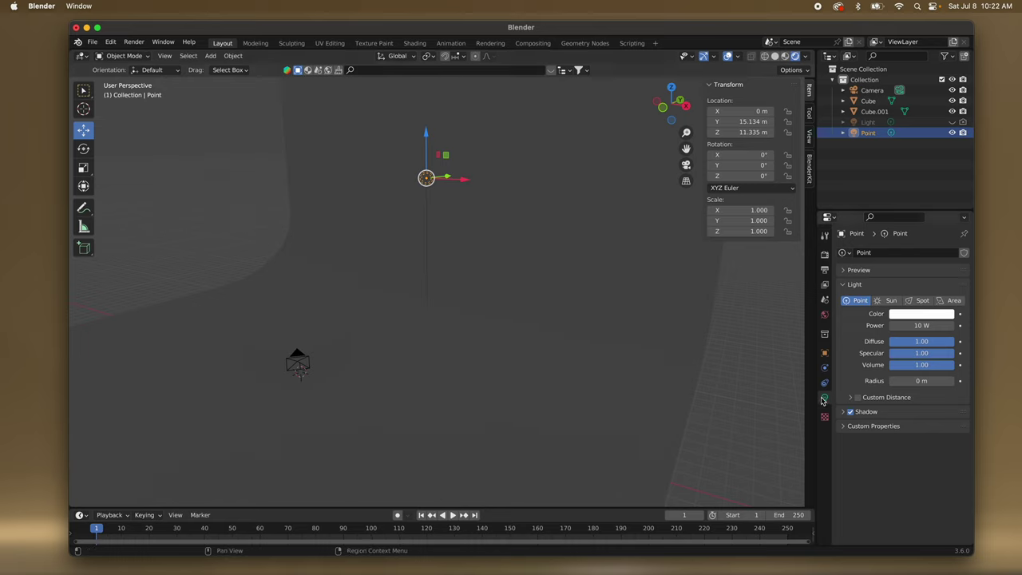
pyautogui.click(920, 326)
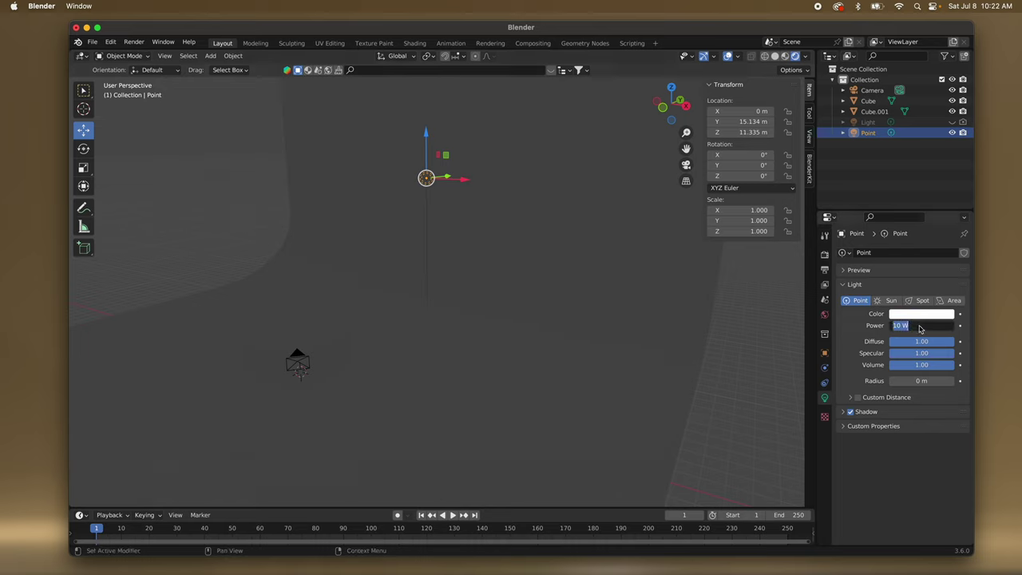
pyautogui.write('100')
pyautogui.press('Return')
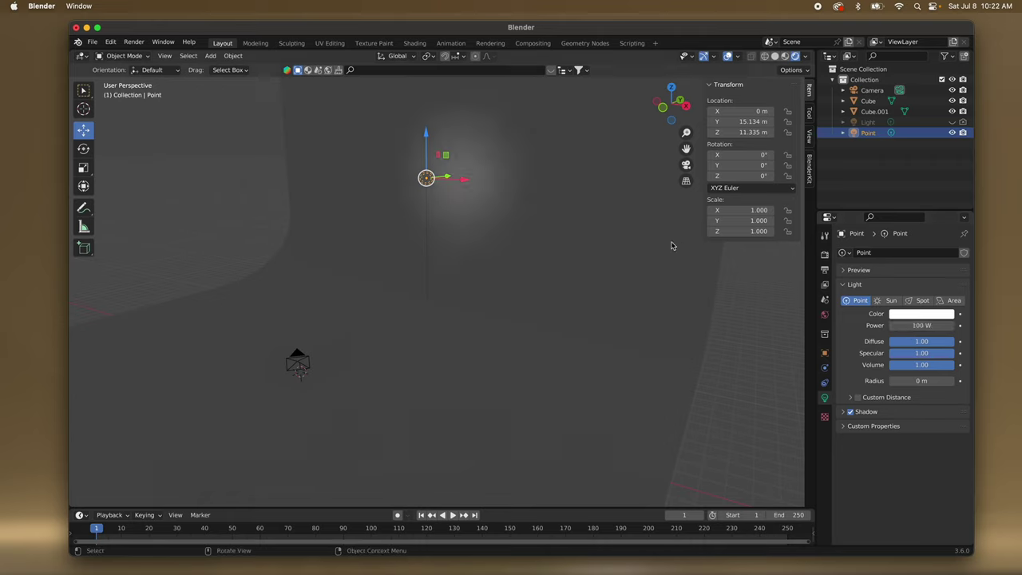
pyautogui.hscroll(-5, 571, 235)
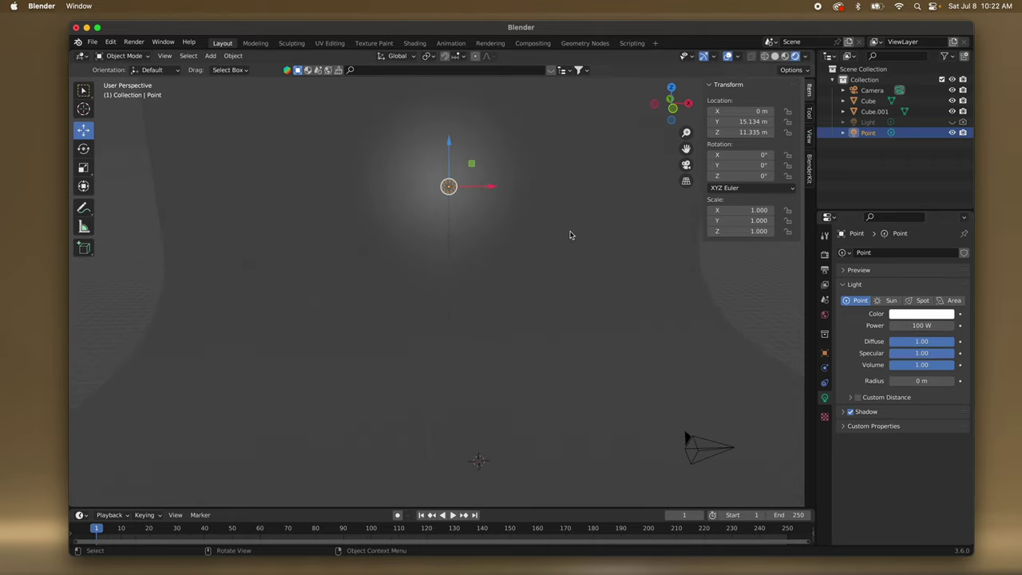
# Change the point light into a spot light and raise it to about Z 18.7 m.
pyautogui.click(921, 301)
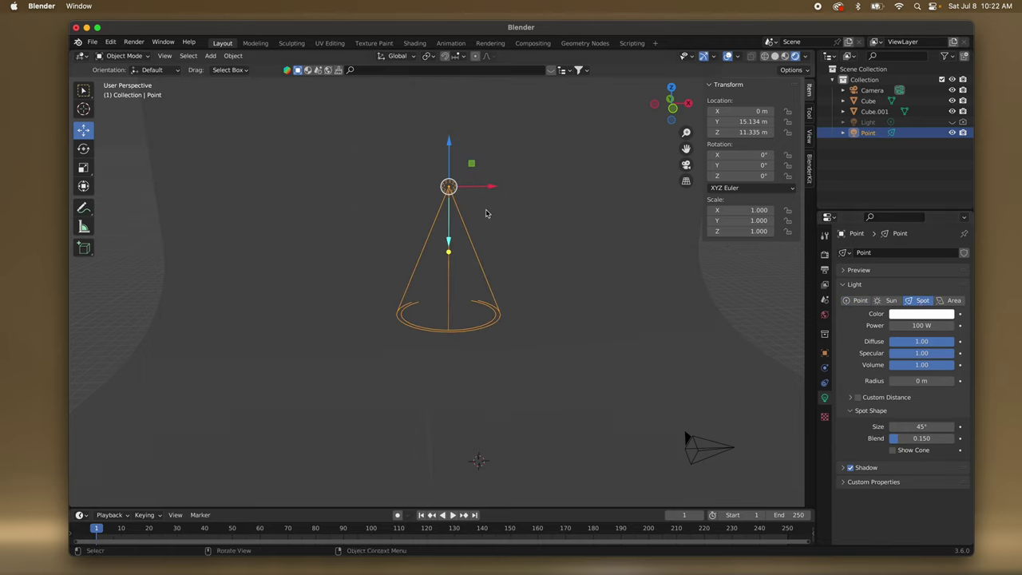
pyautogui.hscroll(-3, 487, 213)
pyautogui.scroll(-4, 487, 213)
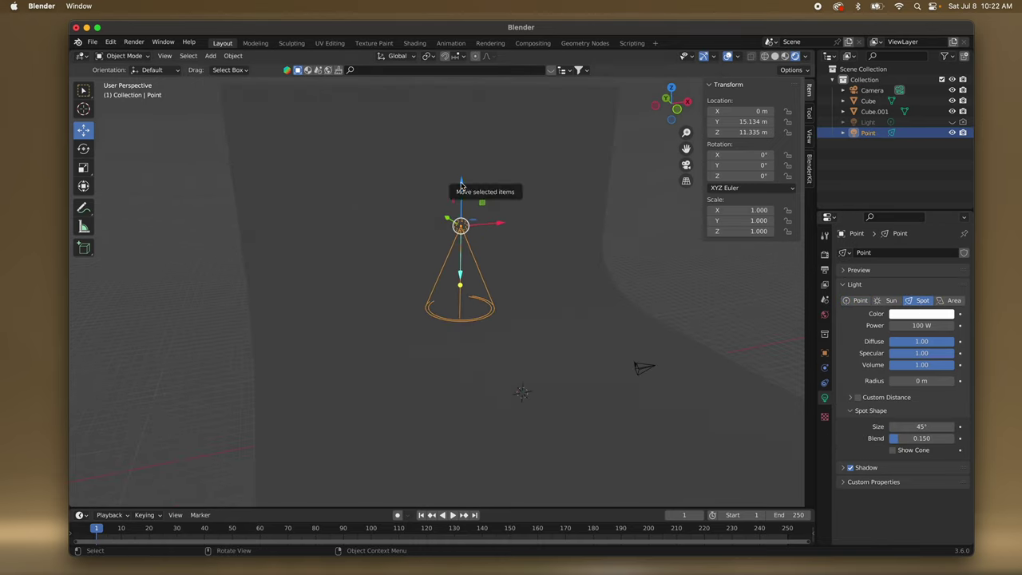
pyautogui.moveTo(461, 185); pyautogui.dragTo(462, 112)
pyautogui.hscroll(-2, 498, 173)
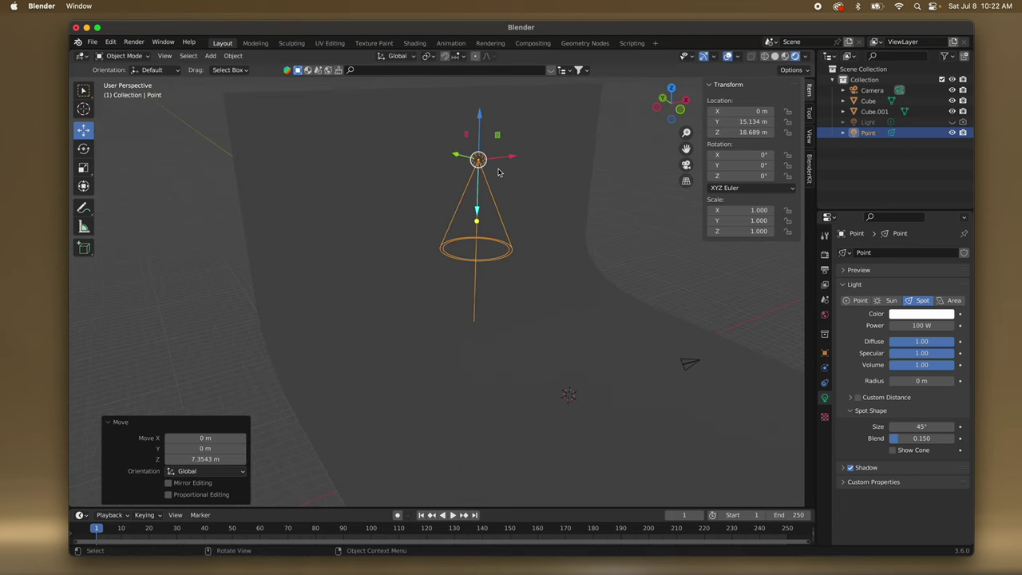
pyautogui.hscroll(-2, 501, 191)
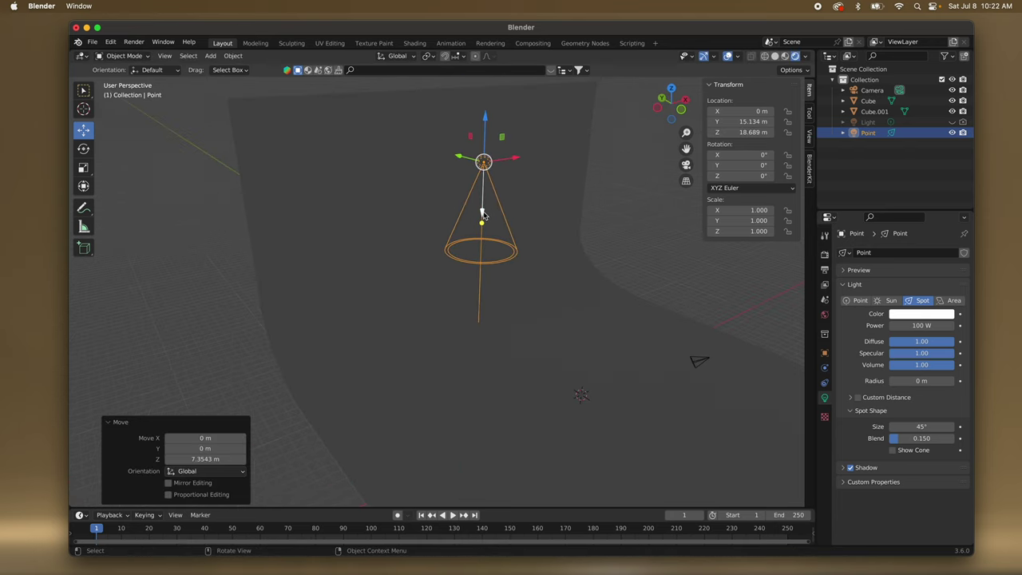
# Widen the spot light's beam to about 64.5° and raise the light to about Z 22.2 m.
pyautogui.moveTo(483, 214); pyautogui.dragTo(482, 214)
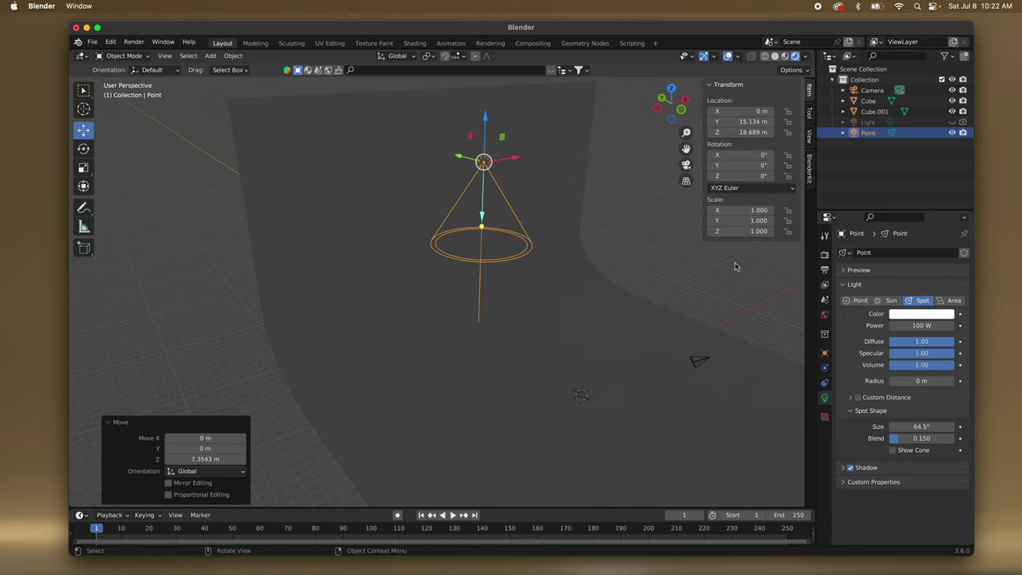
pyautogui.hscroll(-5, 646, 292)
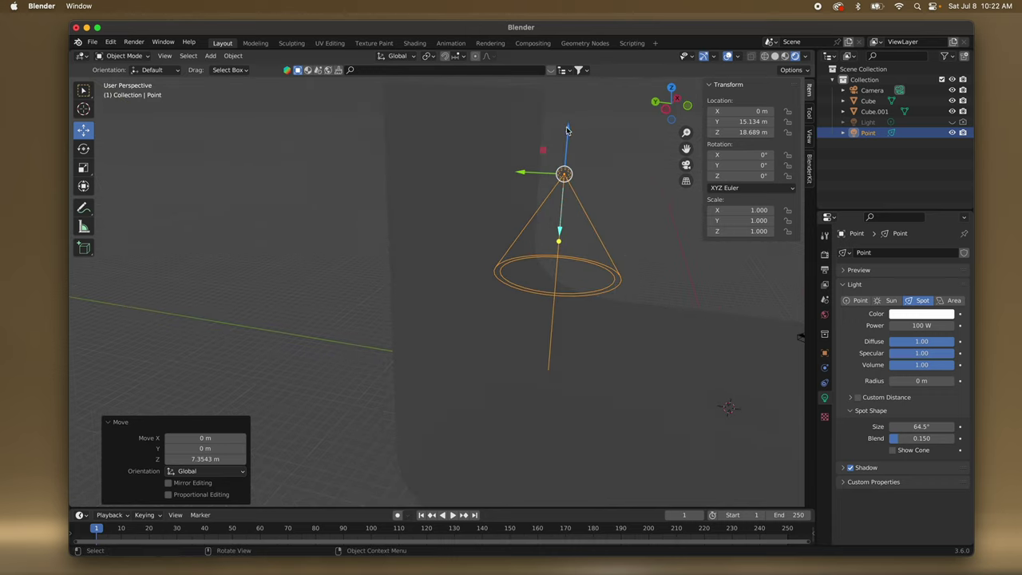
pyautogui.moveTo(567, 130); pyautogui.dragTo(571, 83)
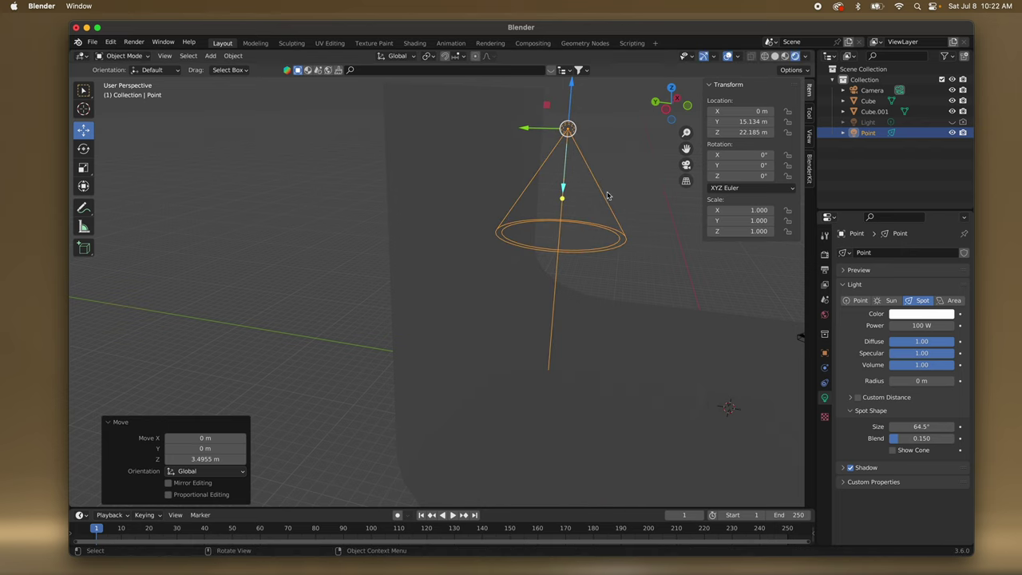
pyautogui.hscroll(5, 623, 216)
# Set the spot light's power to 200 W, radius to about 3.62 m, beam size to about 74.9° and blend to about 0.768.
pyautogui.click(915, 327)
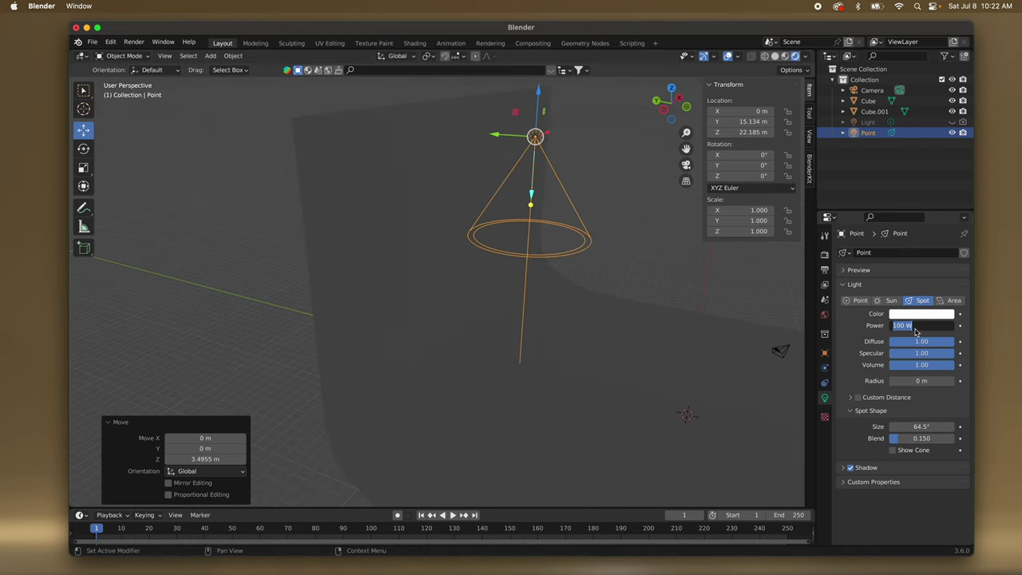
pyautogui.write('200')
pyautogui.press('Return')
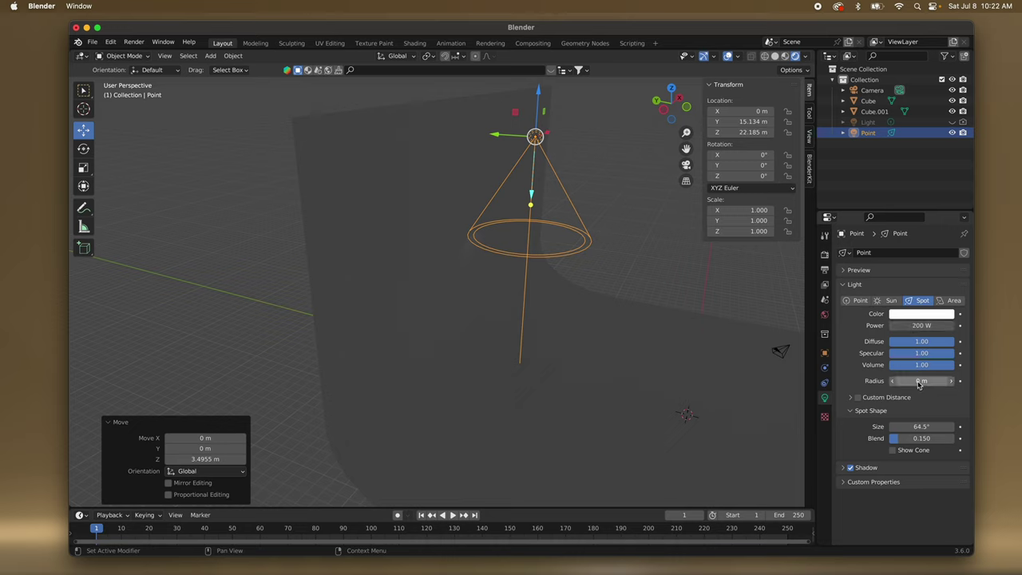
pyautogui.moveTo(920, 382); pyautogui.dragTo(935, 427)
# Set the spot light's power to 1000 W and check its glow on the wall and cube.
pyautogui.click(916, 325)
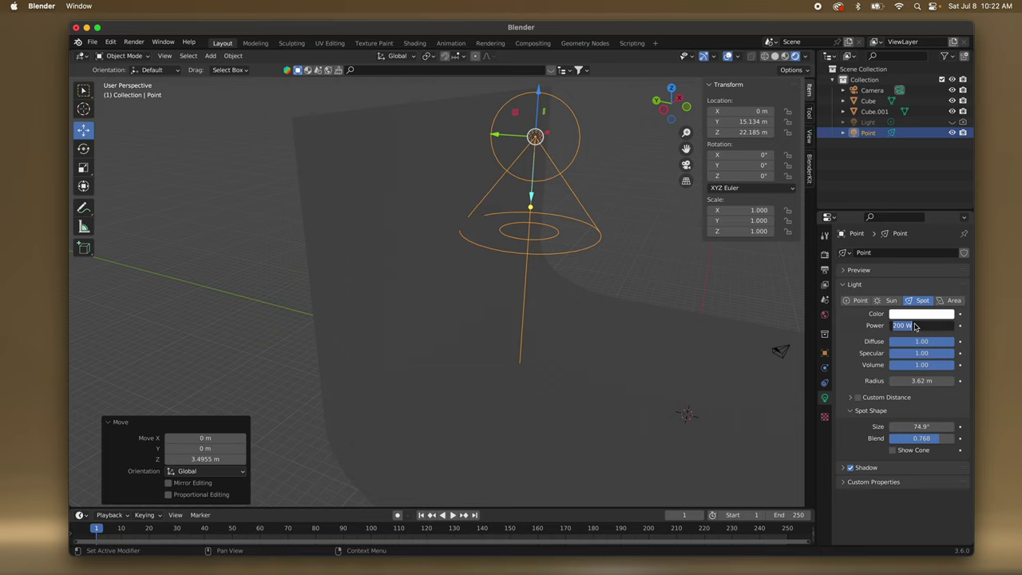
pyautogui.write('1000')
pyautogui.press('Return')
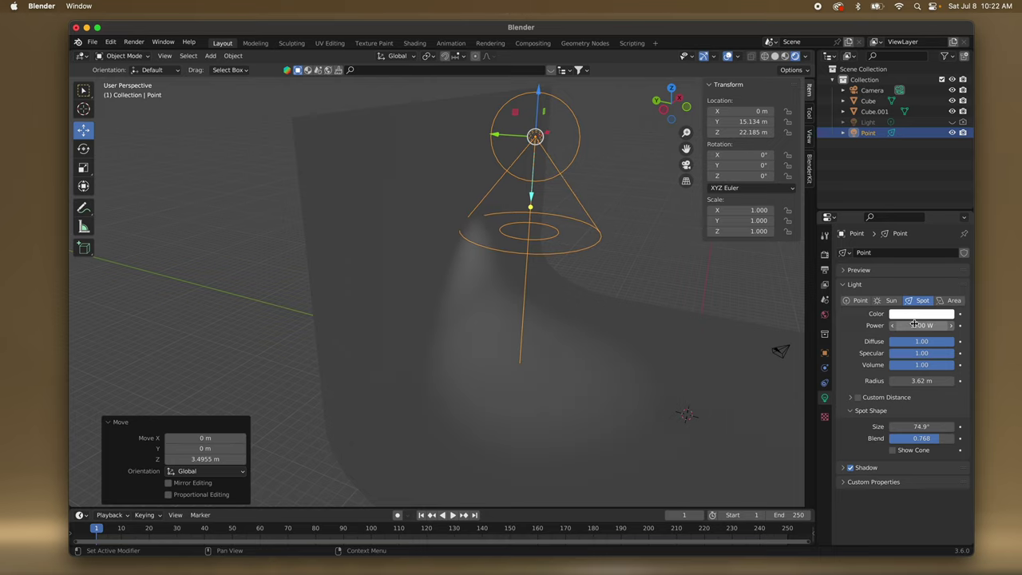
pyautogui.moveTo(697, 341); pyautogui.dragTo(671, 348, button='middle')
pyautogui.hscroll(5, 671, 348)
pyautogui.keyDown('shift'); pyautogui.scroll(3, 671, 348); pyautogui.keyUp('shift')
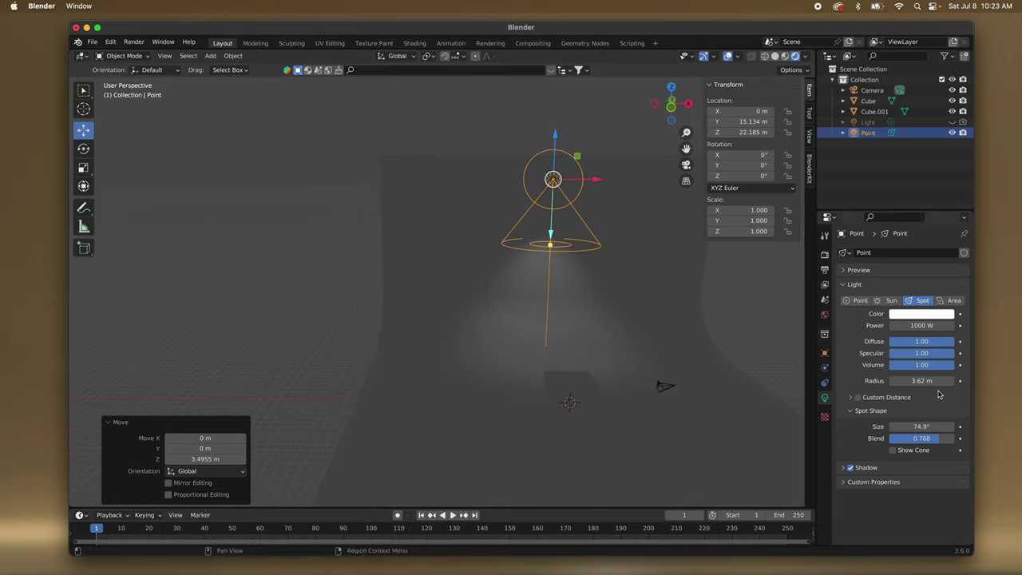
# Set the spot light's radius to about 5.4 m, narrow its beam to about 48.3° and set its blend to 1.000.
pyautogui.moveTo(937, 381); pyautogui.dragTo(970, 381)
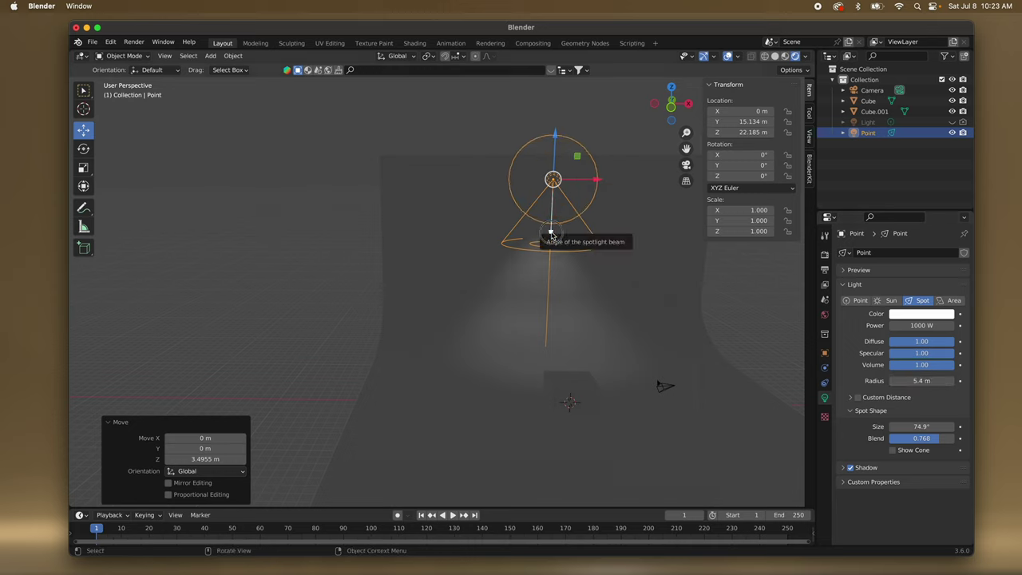
pyautogui.moveTo(550, 234); pyautogui.dragTo(550, 230)
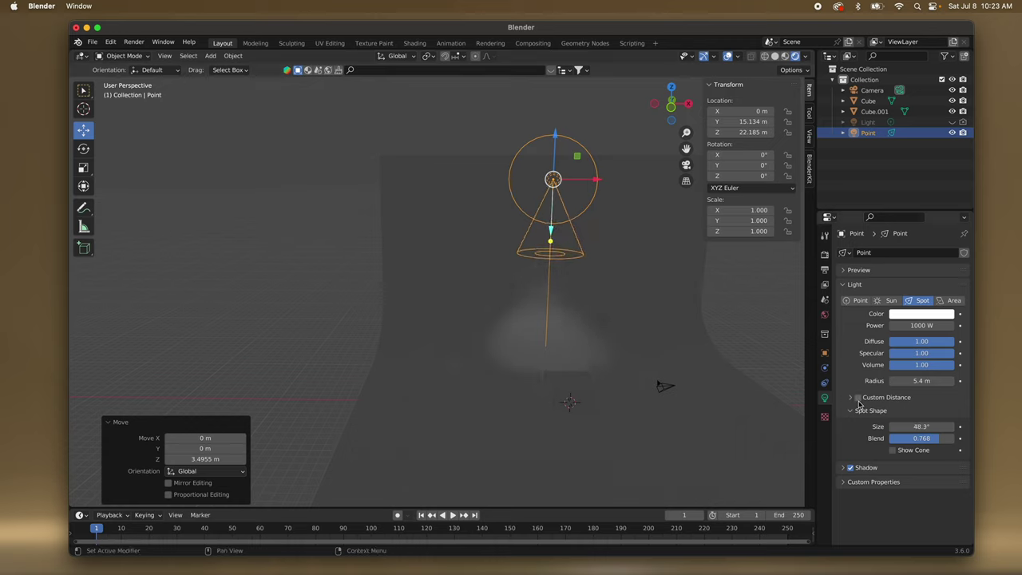
pyautogui.moveTo(942, 445); pyautogui.dragTo(970, 446)
pyautogui.hscroll(-10, 515, 285)
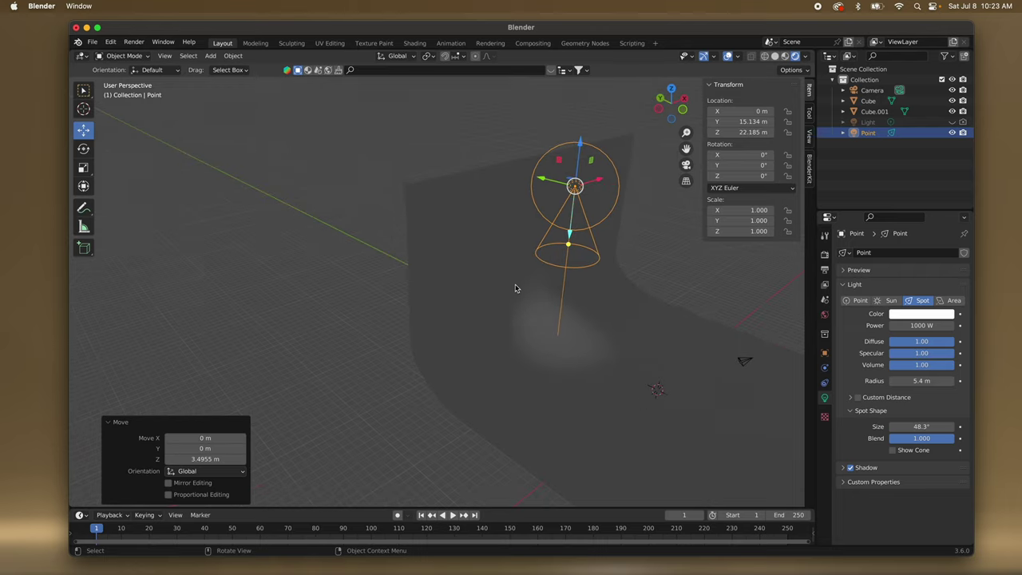
# Enlarge the spot light's radius to about 6.54 m and raise the light to about Z 25.3 m.
pyautogui.moveTo(576, 143); pyautogui.dragTo(585, 118)
pyautogui.scroll(-10, 586, 120)
pyautogui.scroll(10, 563, 162)
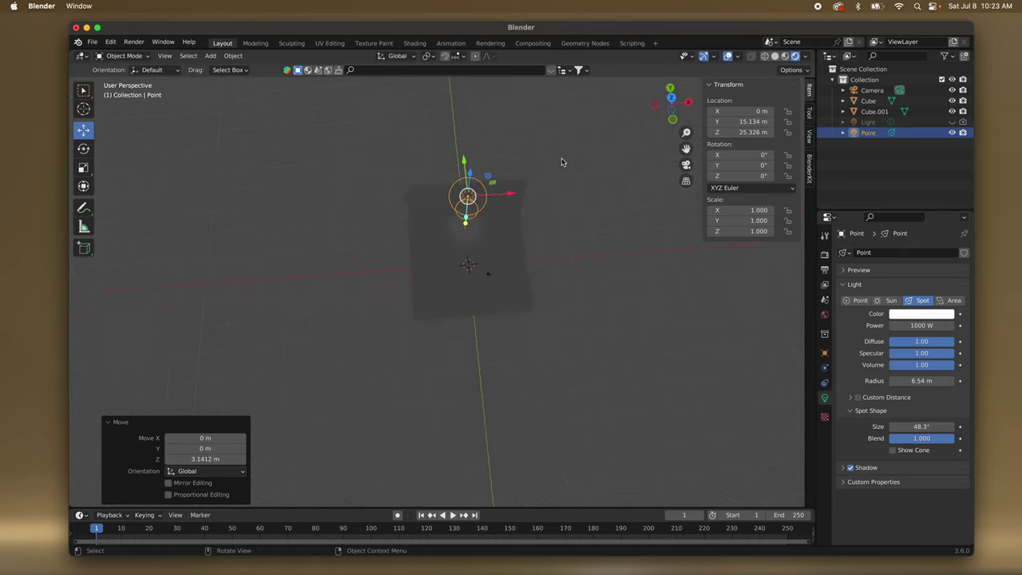
pyautogui.scroll(-10, 563, 162)
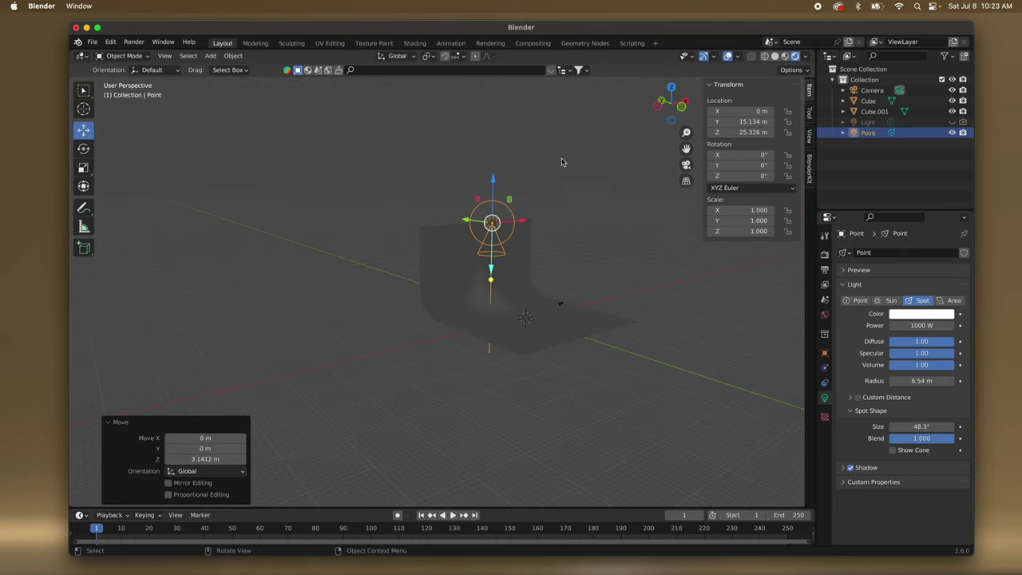
# Move the spot light away from the wall to about Y 11.9 m and raise it to about Z 29.9 m.
pyautogui.moveTo(479, 221); pyautogui.dragTo(489, 226)
pyautogui.scroll(8, 489, 226)
pyautogui.keyDown('shift'); pyautogui.hscroll(6, 489, 226); pyautogui.keyUp('shift')
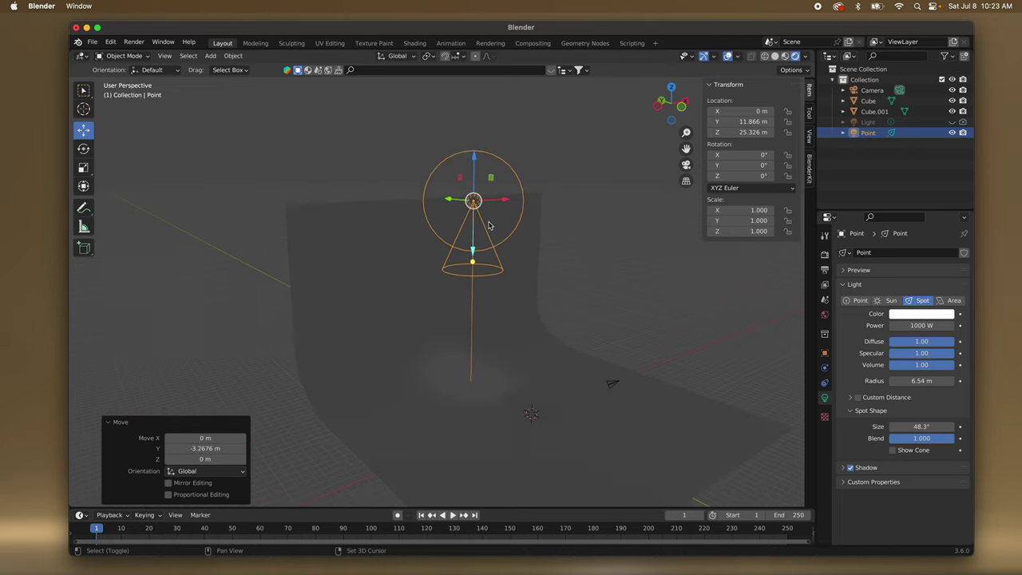
pyautogui.moveTo(472, 171); pyautogui.dragTo(488, 120)
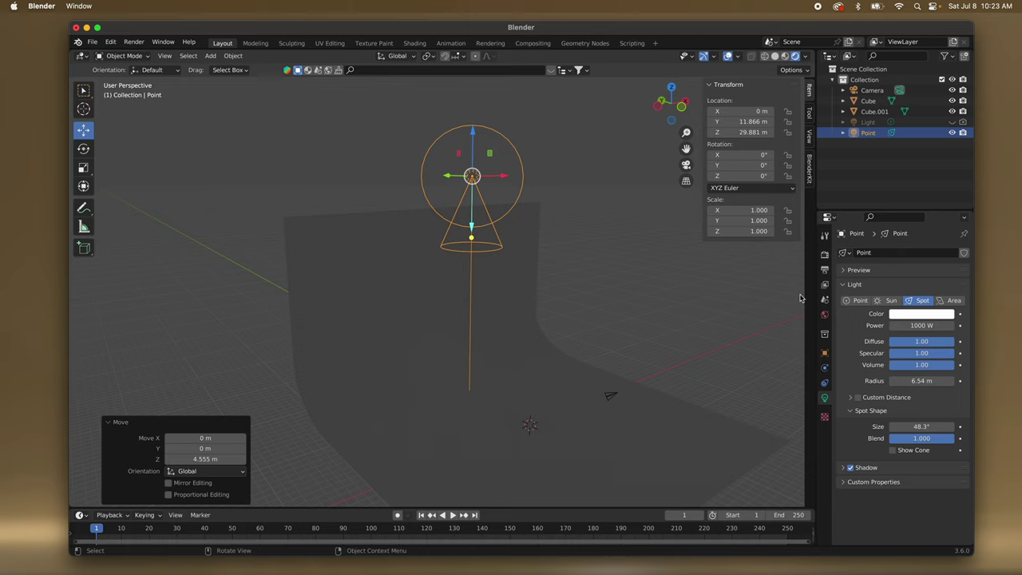
# Set the spot light's power to 2000 W and move it back toward the wall to about Y 14.3 m.
pyautogui.click(922, 325)
pyautogui.write('200')
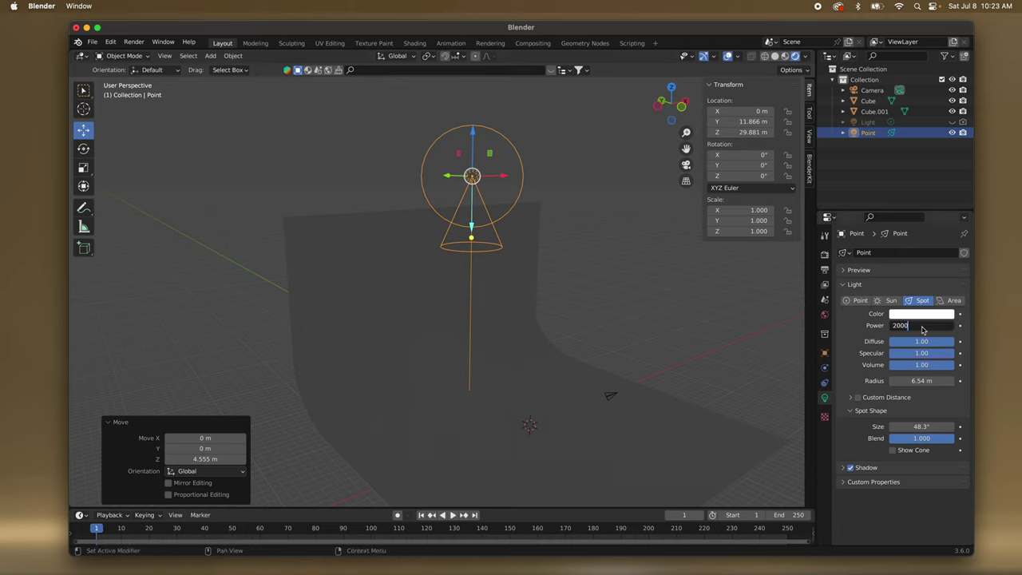
pyautogui.press('Return')
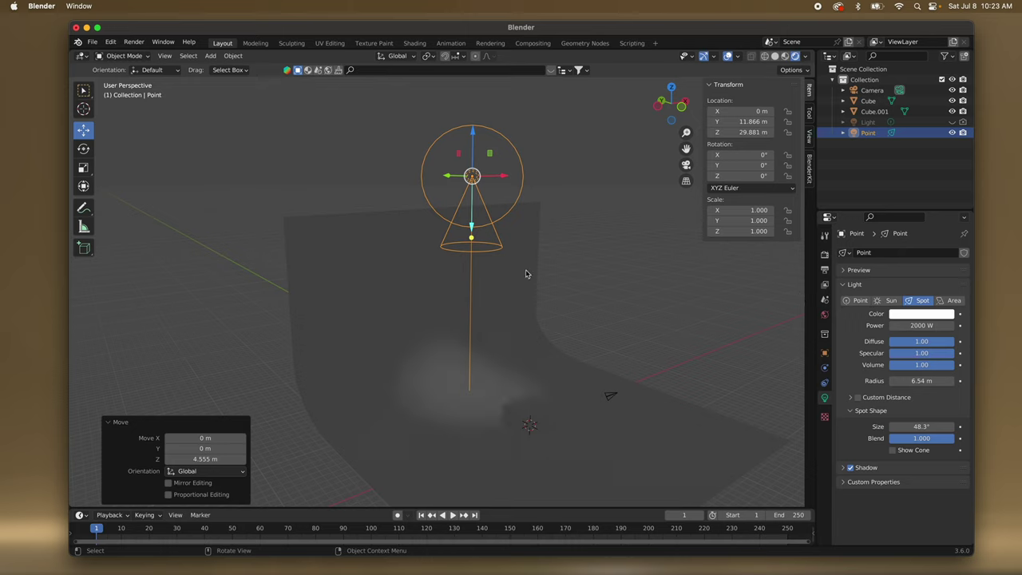
pyautogui.moveTo(451, 174); pyautogui.dragTo(434, 173)
pyautogui.hscroll(5, 434, 235)
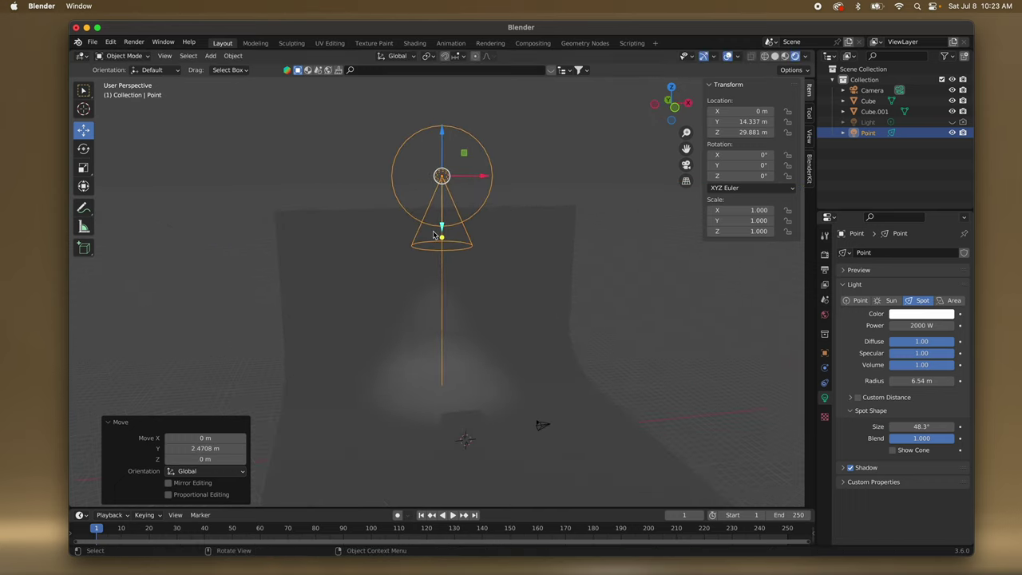
pyautogui.moveTo(433, 235); pyautogui.dragTo(435, 236, button='middle')
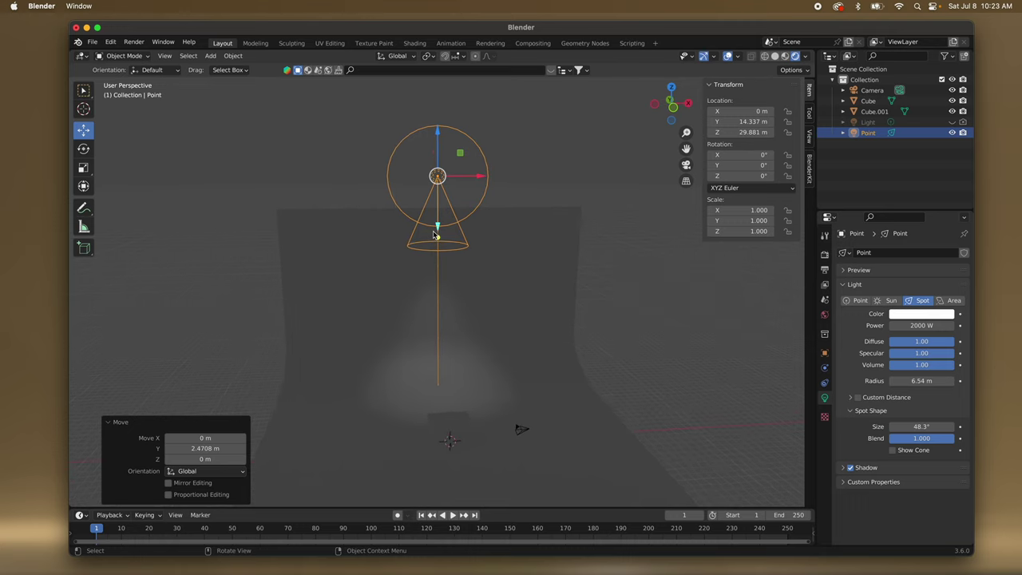
# Duplicate the spot light along the X axis to about X -13.8 m, keeping its height and distance from the wall.
pyautogui.hotkey('shift', 'd')
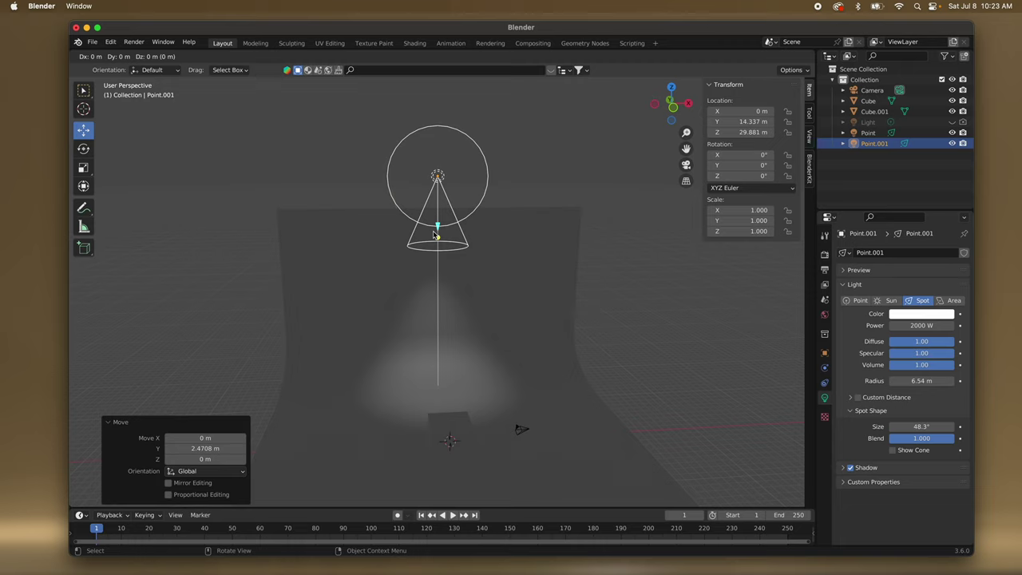
pyautogui.press('x')
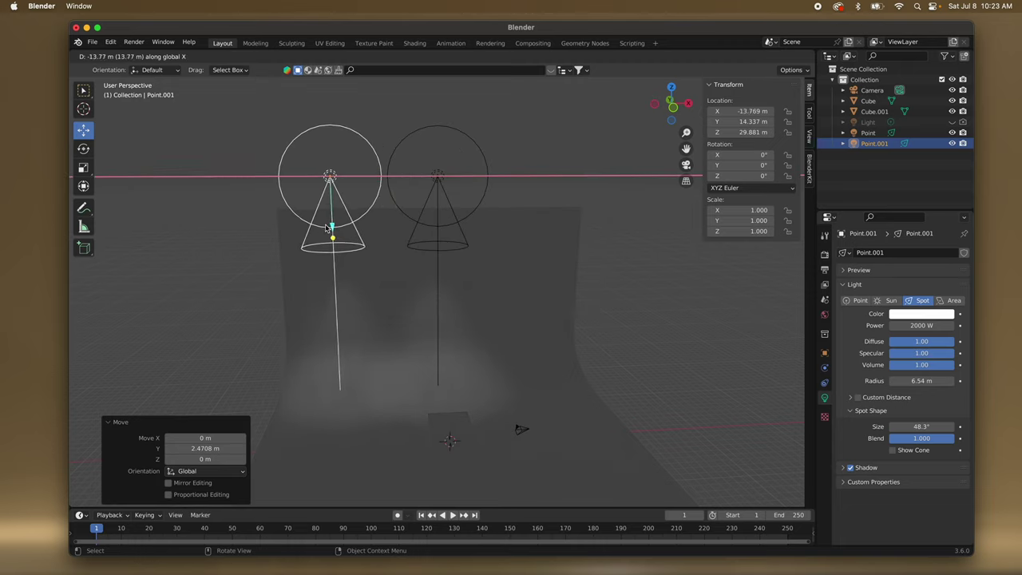
pyautogui.click(327, 227)
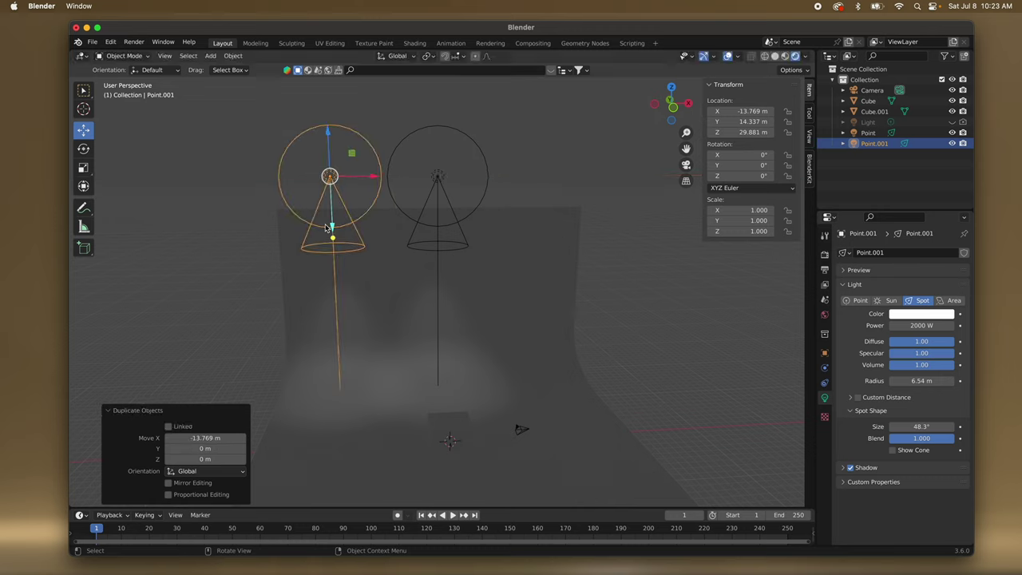
# Duplicate the original center spot light along the X axis to about X 13.7 m on the opposite side.
pyautogui.click(437, 177)
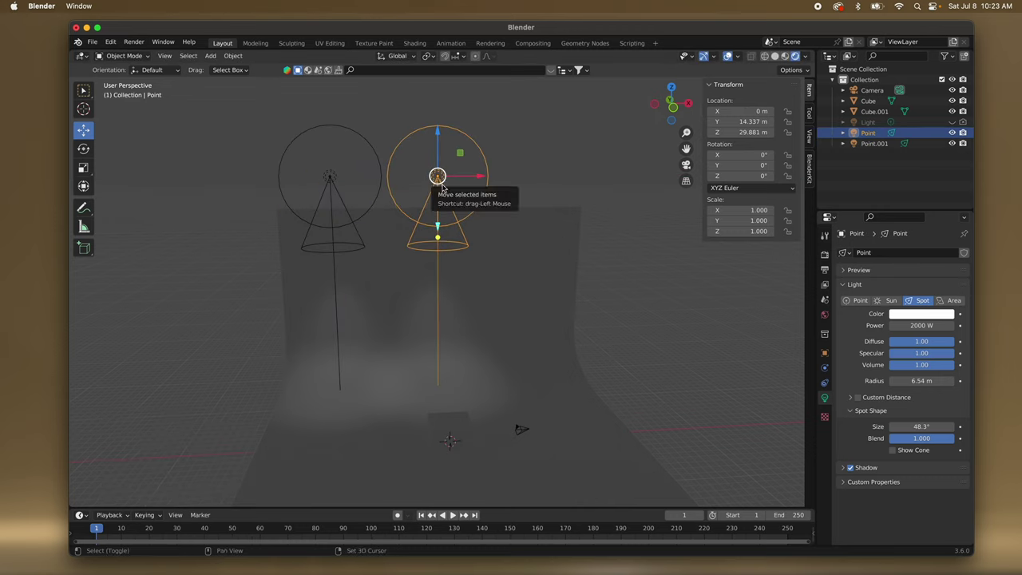
pyautogui.hotkey('shift', 'd')
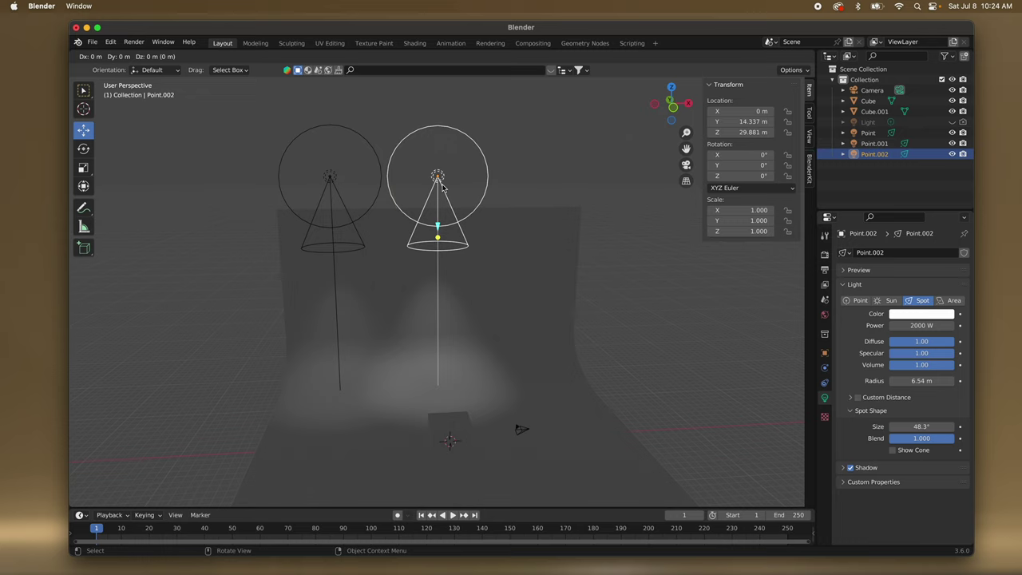
pyautogui.press('x')
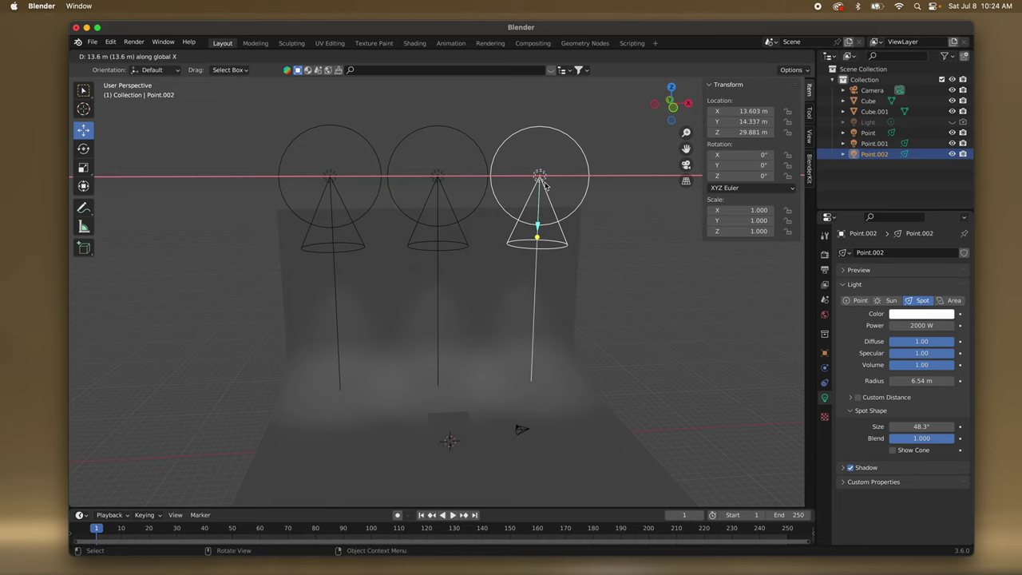
pyautogui.click(546, 184)
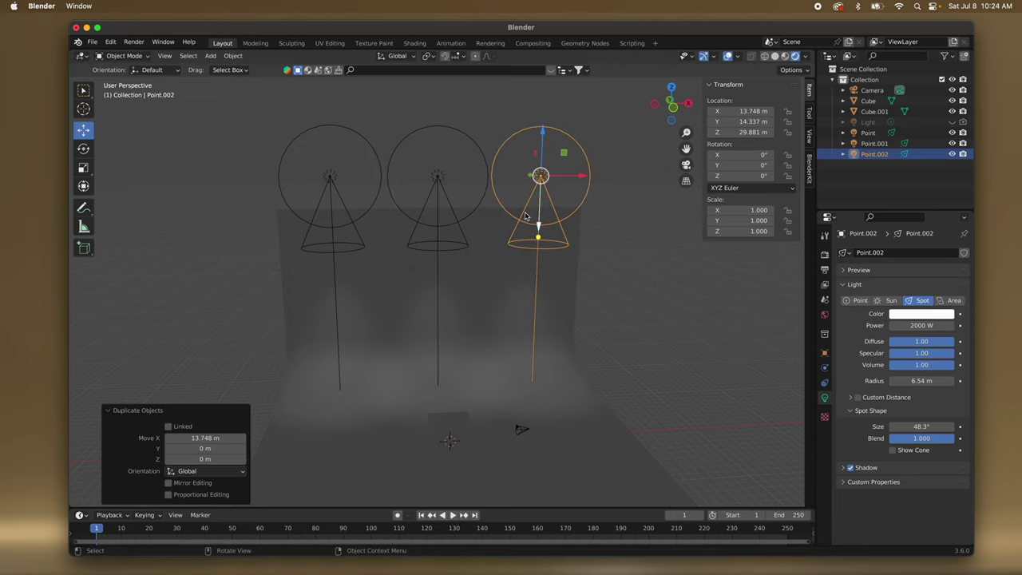
# Brighten the world background color to a neutral gray with a value of about 0.246.
pyautogui.scroll(-5, 487, 262)
pyautogui.hscroll(-3, 487, 262)
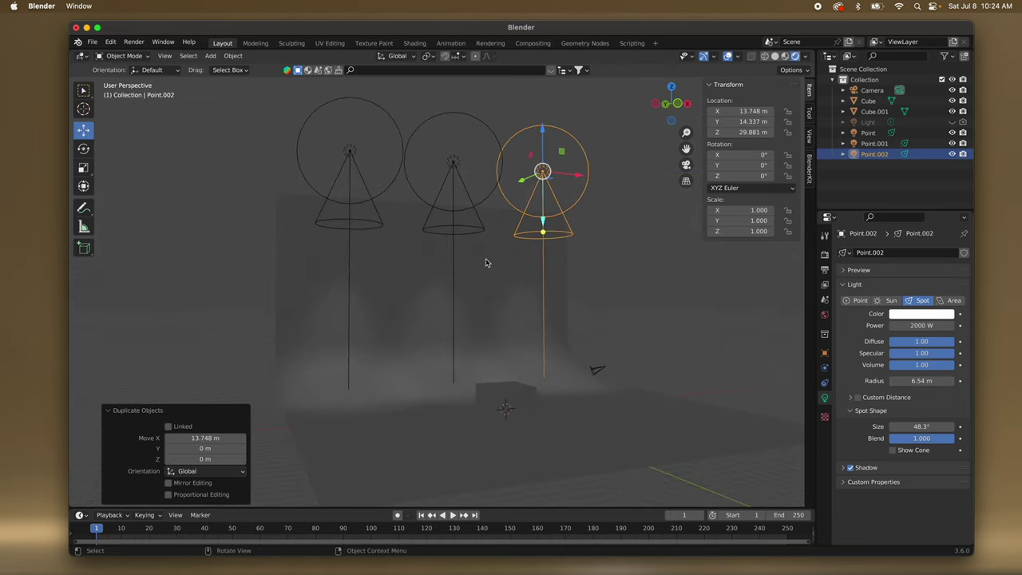
pyautogui.hscroll(5, 487, 262)
pyautogui.scroll(4, 487, 262)
pyautogui.scroll(-5, 486, 263)
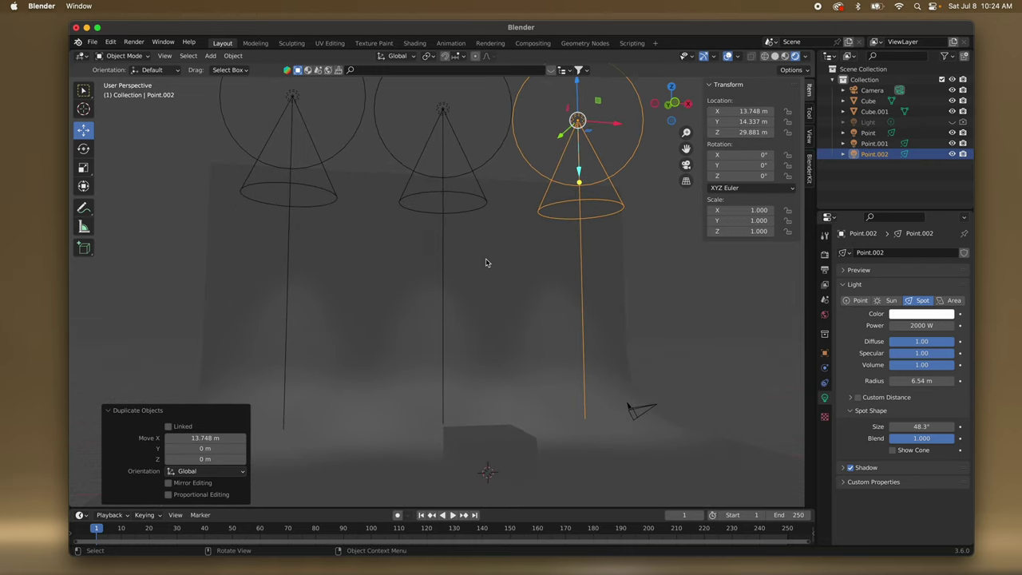
pyautogui.scroll(-1, 486, 262)
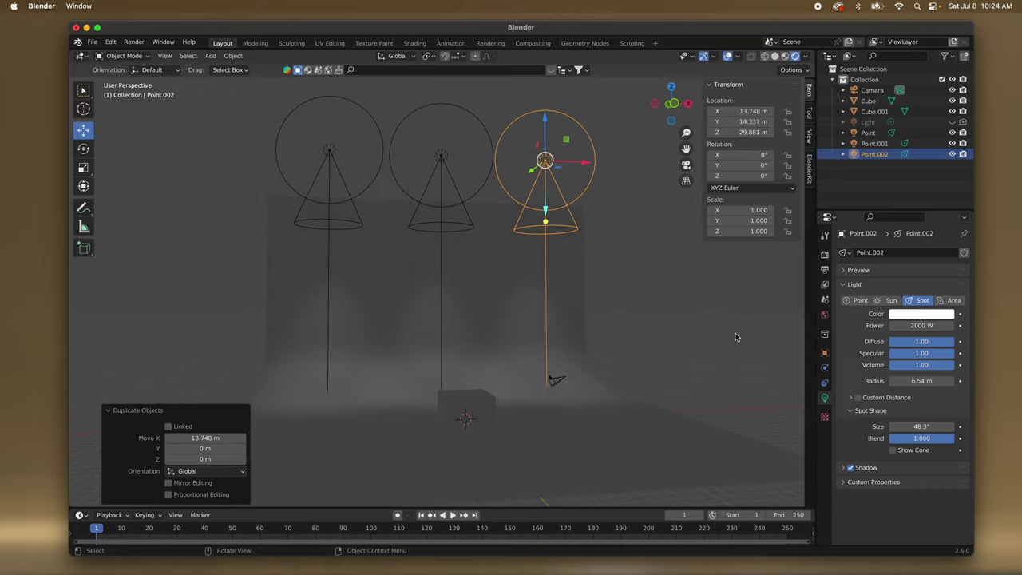
pyautogui.click(824, 318)
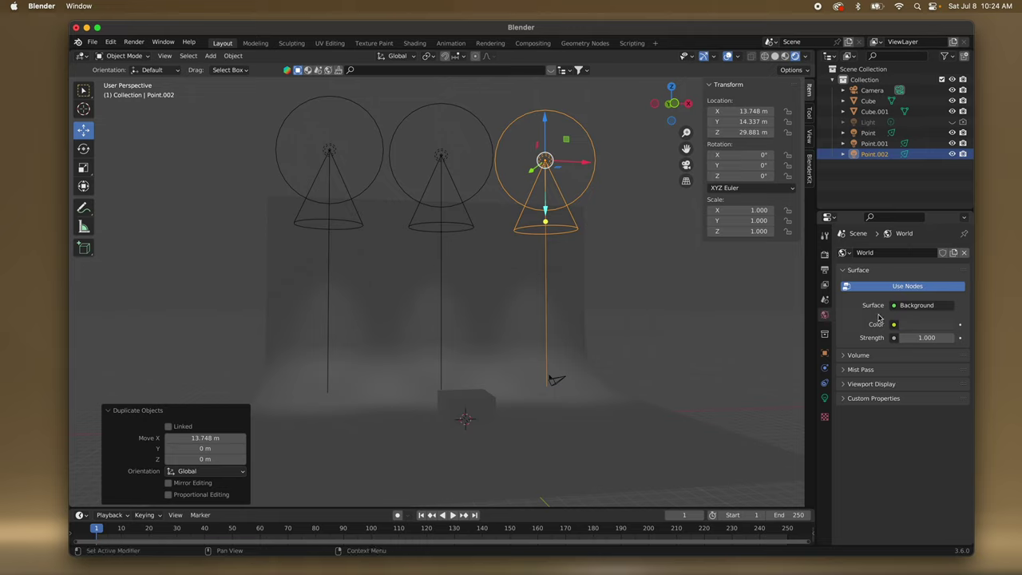
pyautogui.click(930, 326)
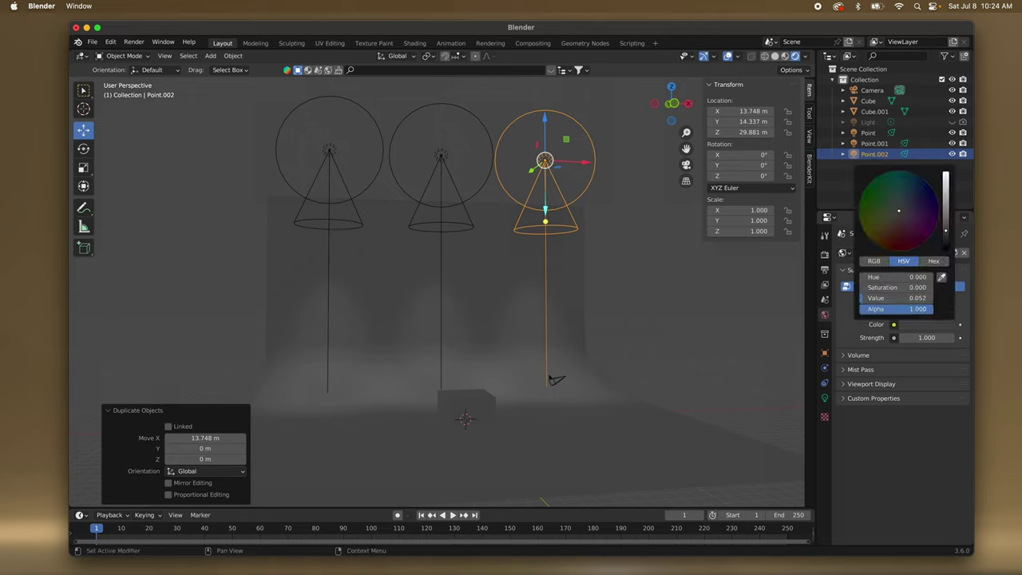
pyautogui.moveTo(946, 231); pyautogui.dragTo(946, 226)
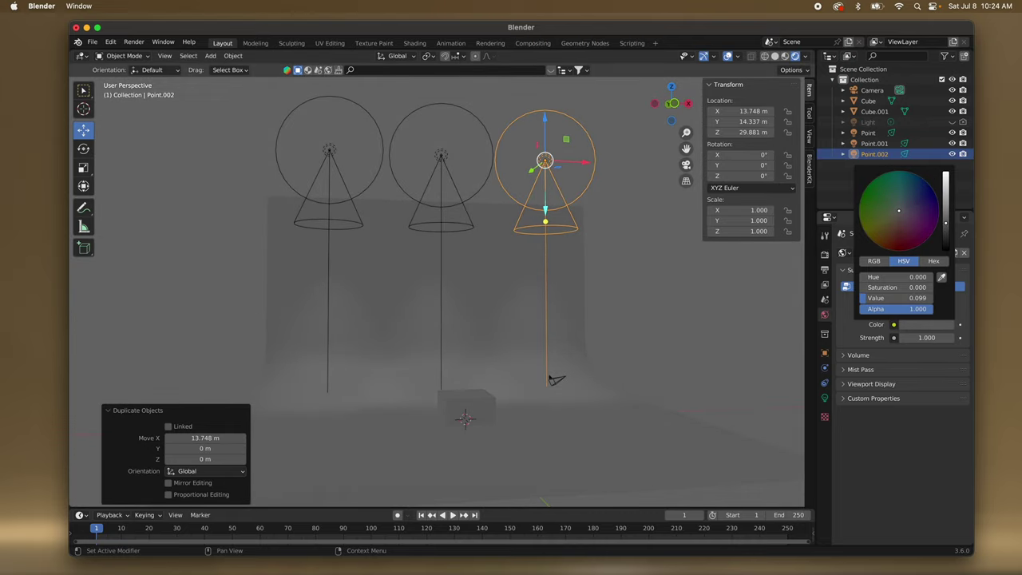
pyautogui.moveTo(945, 222); pyautogui.dragTo(945, 219)
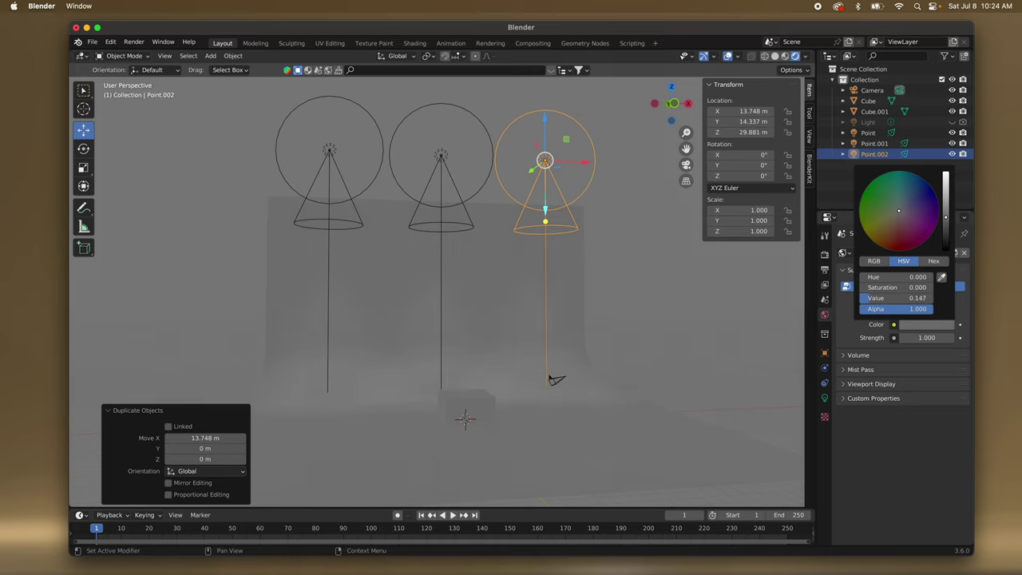
pyautogui.moveTo(945, 213); pyautogui.dragTo(945, 210)
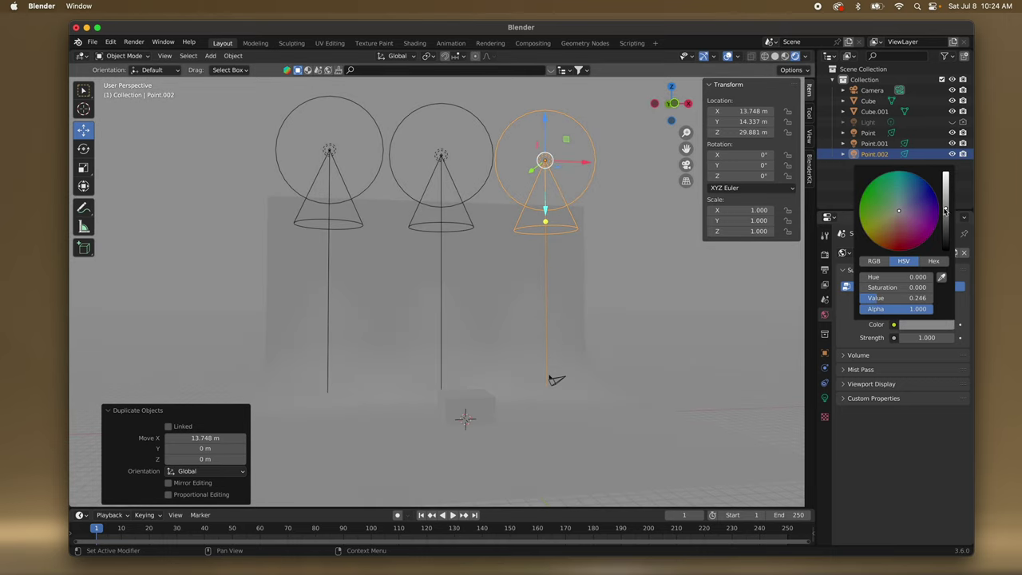
# Try a power of 4000 W on the spot light on the negative X side, finally setting it to 5000 W.
pyautogui.hscroll(4, 543, 343)
pyautogui.hscroll(-5, 542, 342)
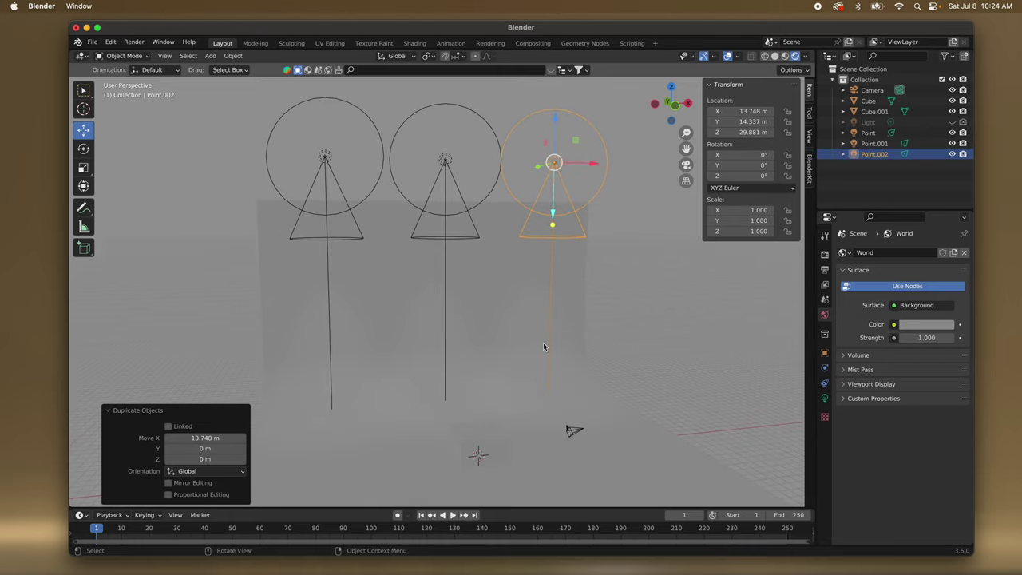
pyautogui.click(326, 156)
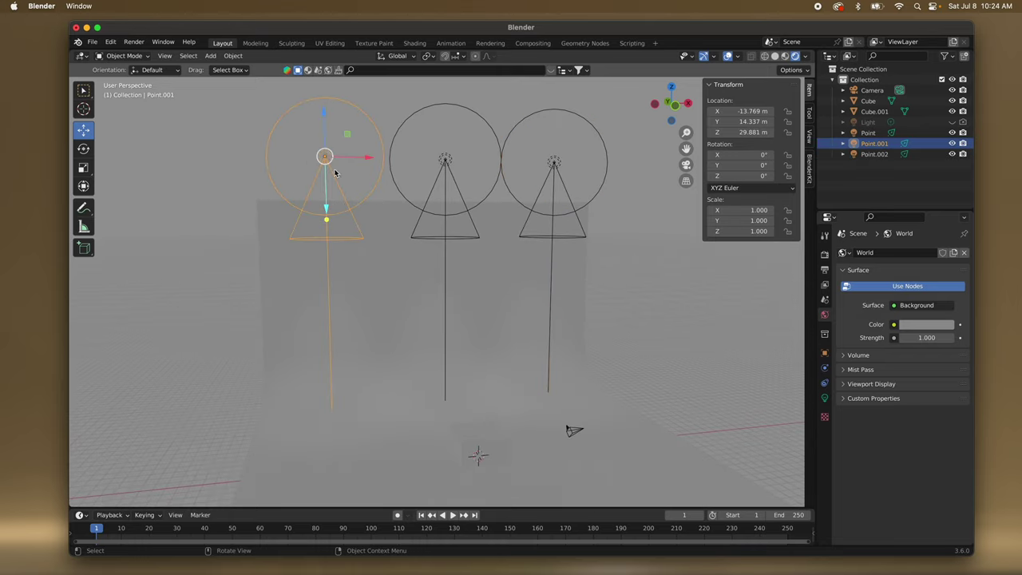
pyautogui.click(825, 398)
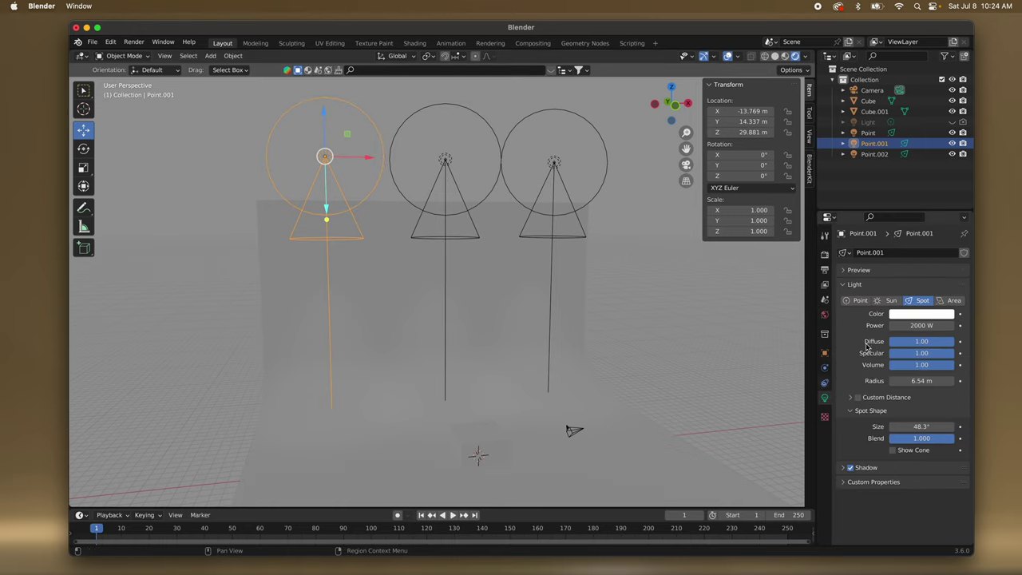
pyautogui.click(908, 325)
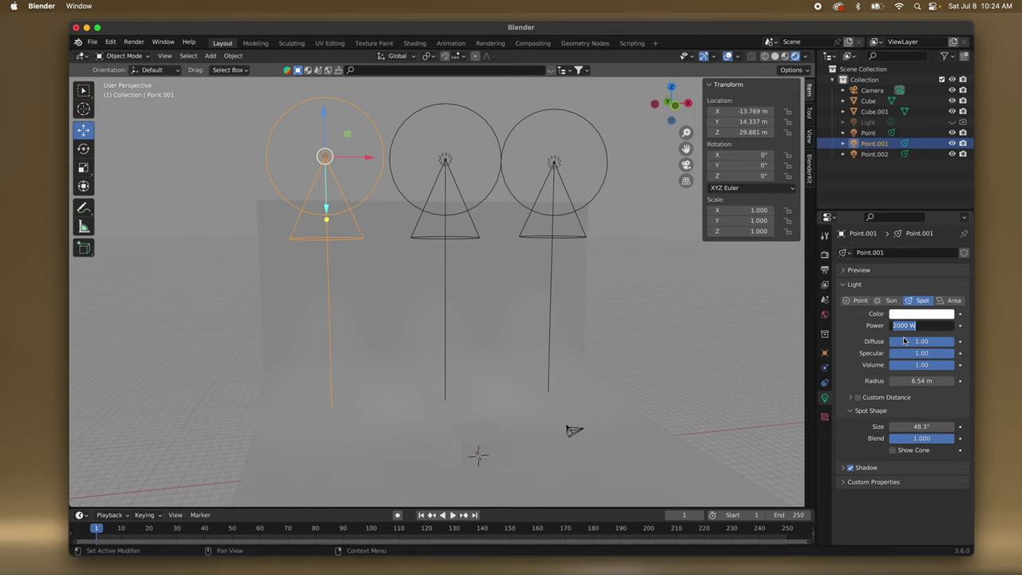
pyautogui.write('4000')
pyautogui.press('Return')
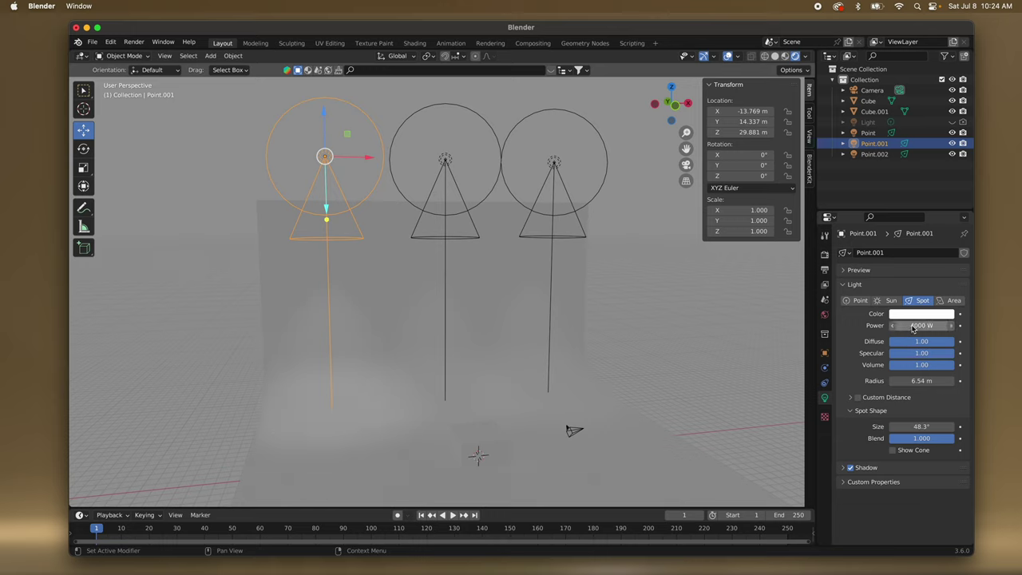
pyautogui.click(913, 327)
pyautogui.write('5')
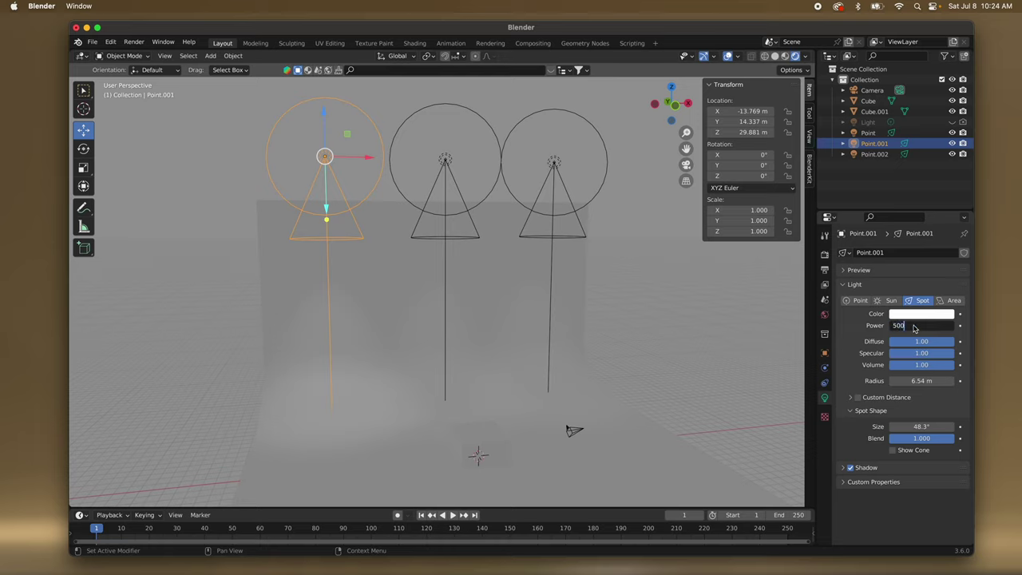
pyautogui.press('Return')
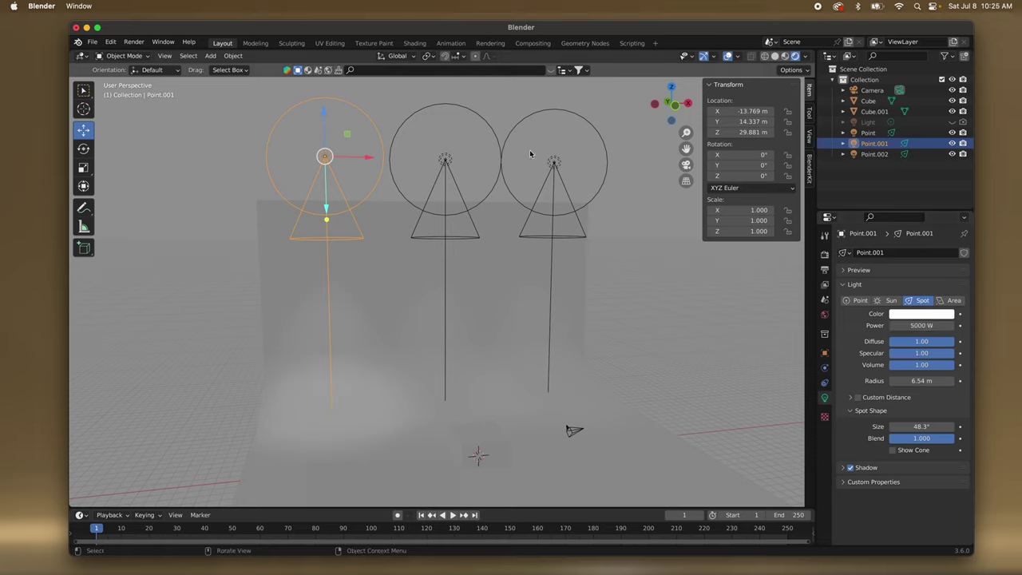
# Set the power of the center spot light and of the one on the positive X side to 5000 W each.
pyautogui.click(448, 160)
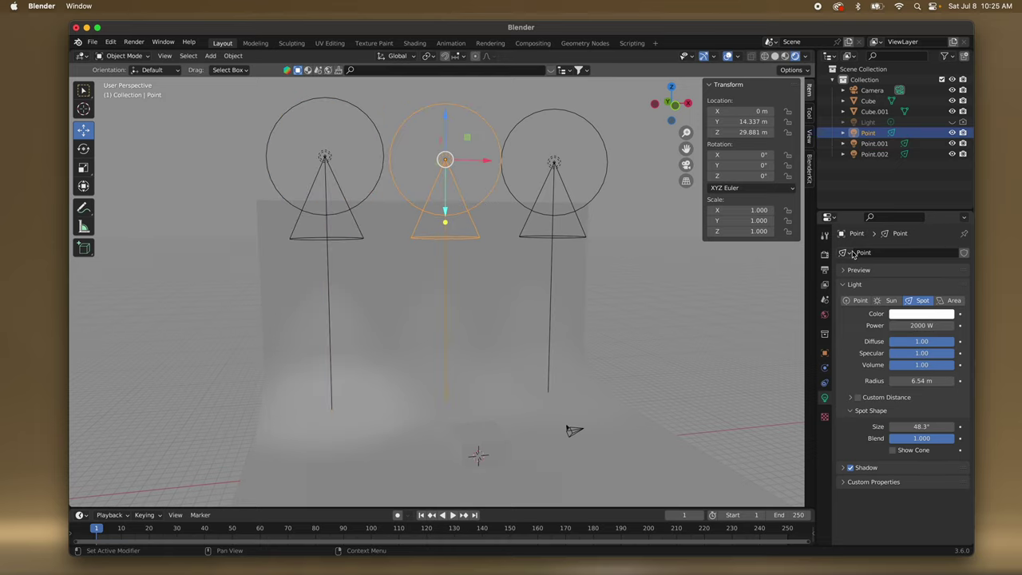
pyautogui.click(916, 328)
pyautogui.write('5')
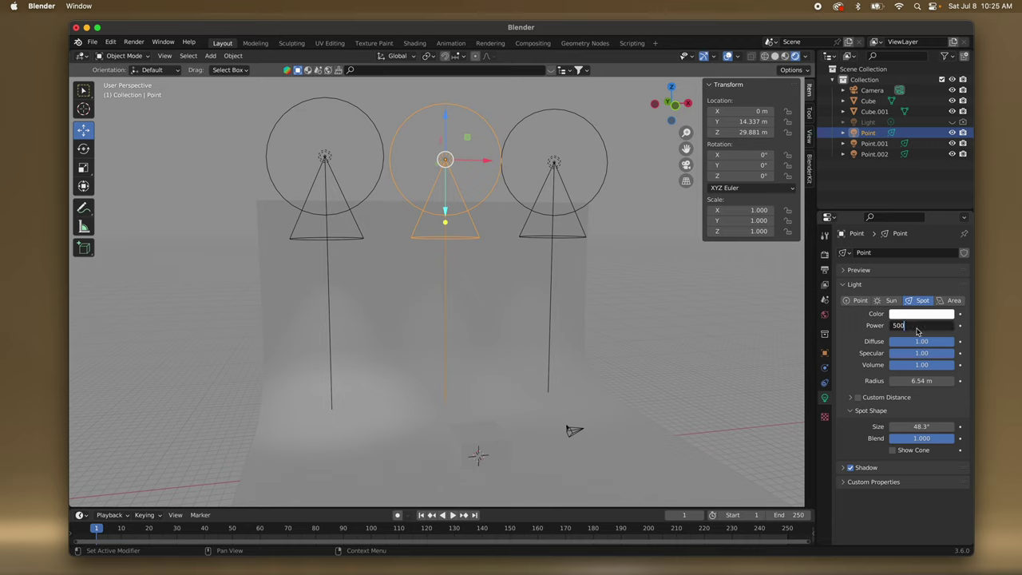
pyautogui.press('Return')
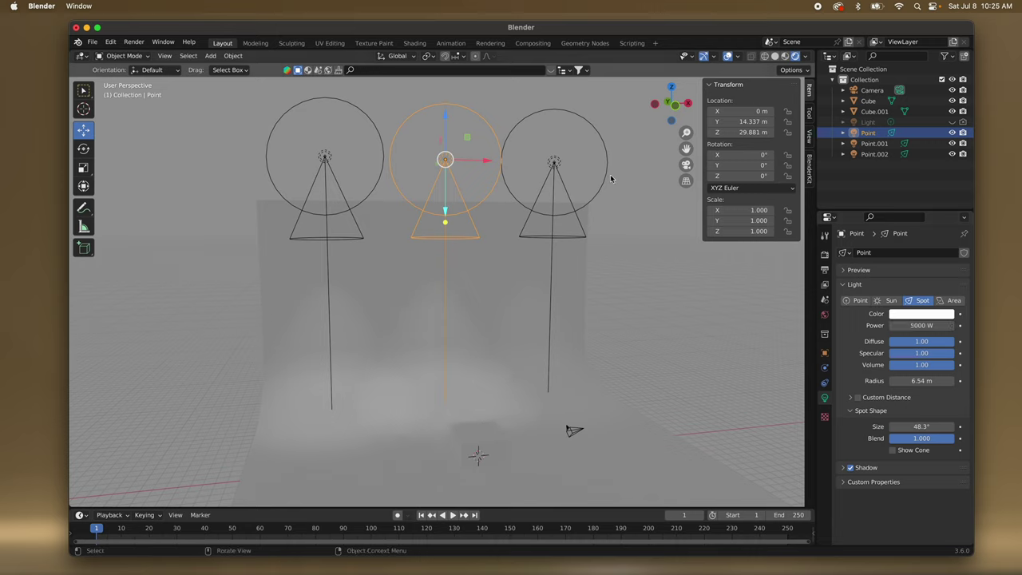
pyautogui.click(557, 162)
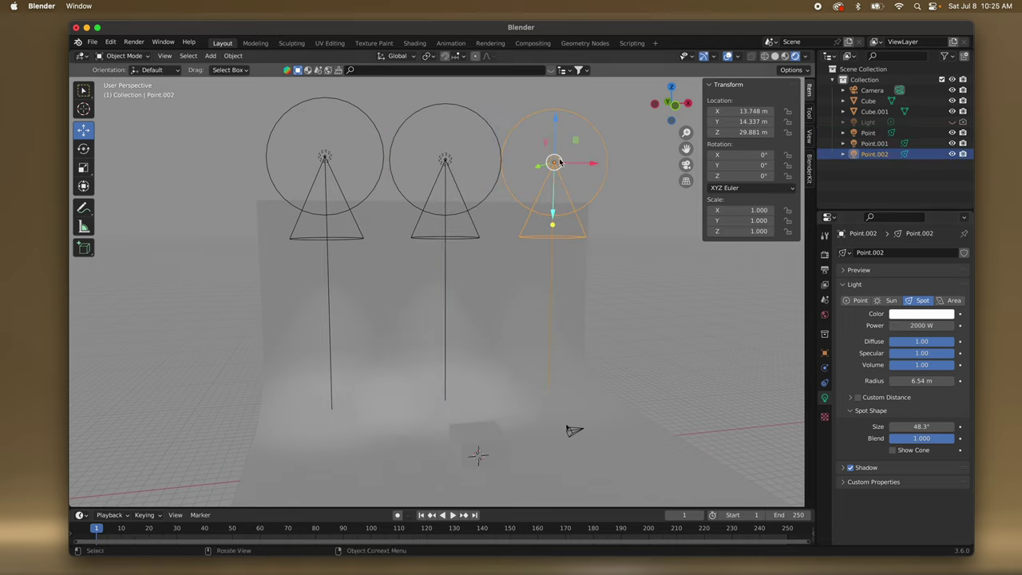
pyautogui.click(915, 326)
pyautogui.write('5')
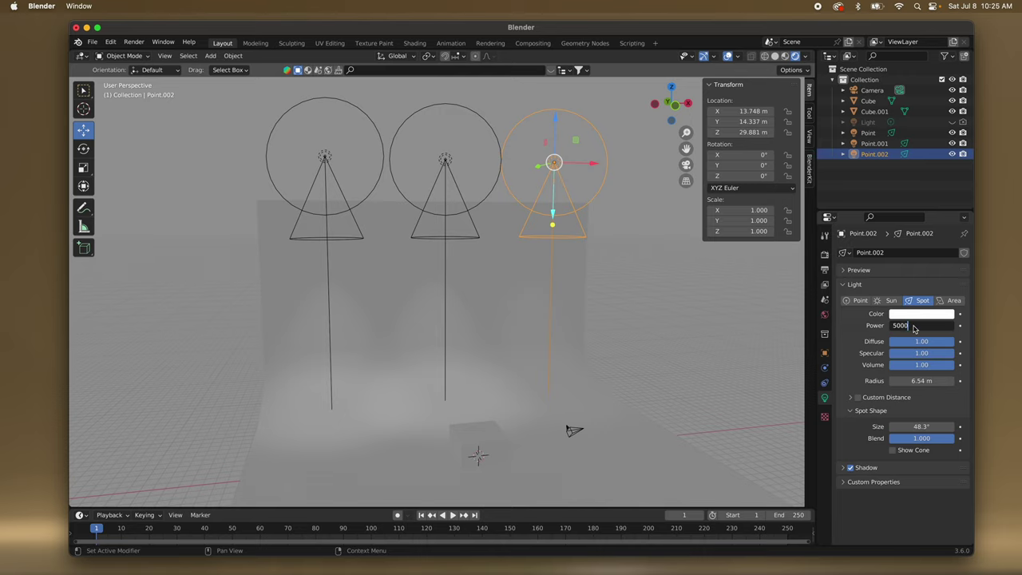
pyautogui.press('Return')
pyautogui.hscroll(5, 581, 351)
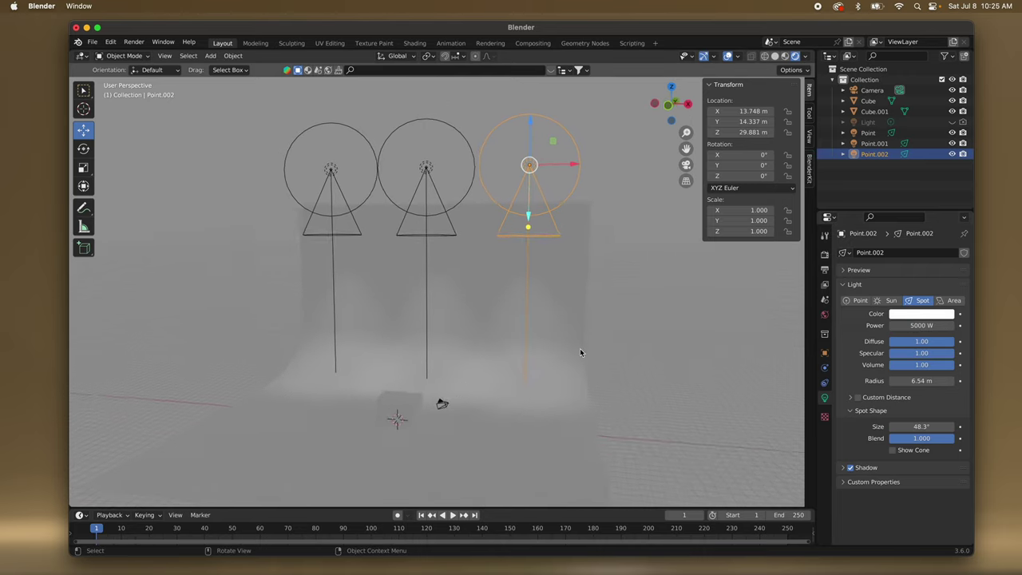
pyautogui.hscroll(4, 581, 352)
pyautogui.hscroll(-10, 581, 352)
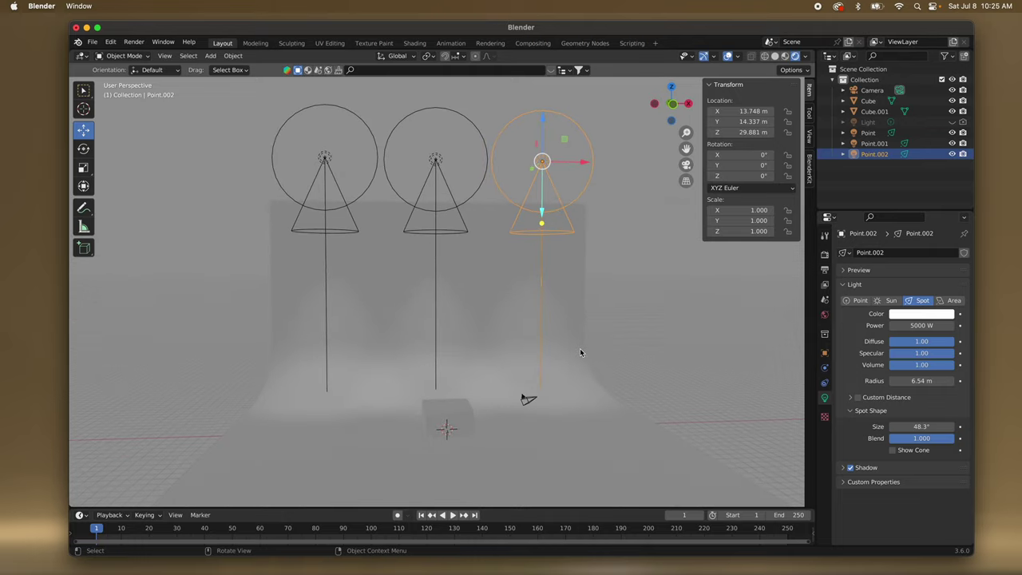
pyautogui.scroll(-6, 581, 351)
pyautogui.scroll(3, 581, 352)
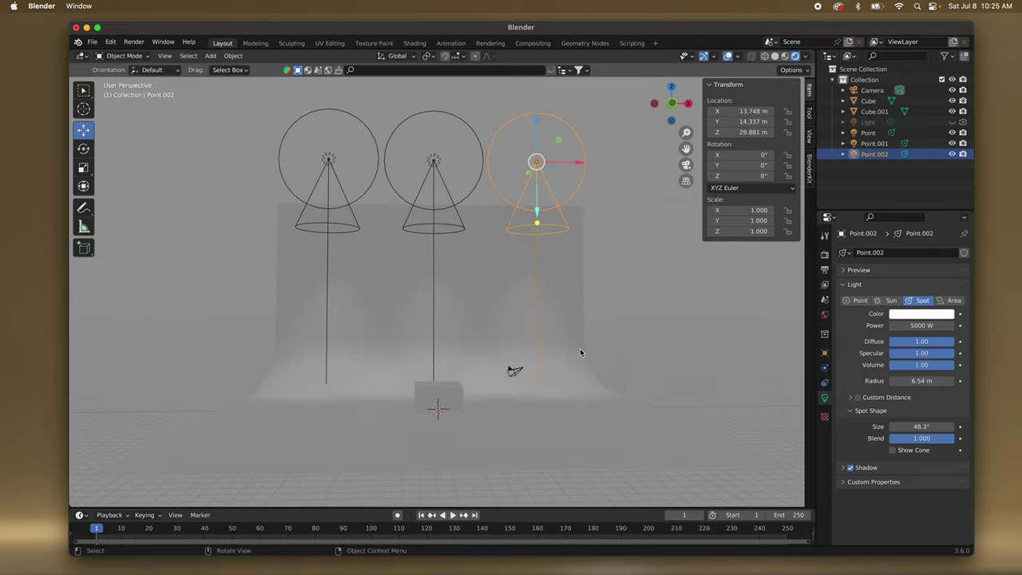
# Save the scene in the BLENDER folder as Photo_Backdrop.blend.
pyautogui.click(93, 42)
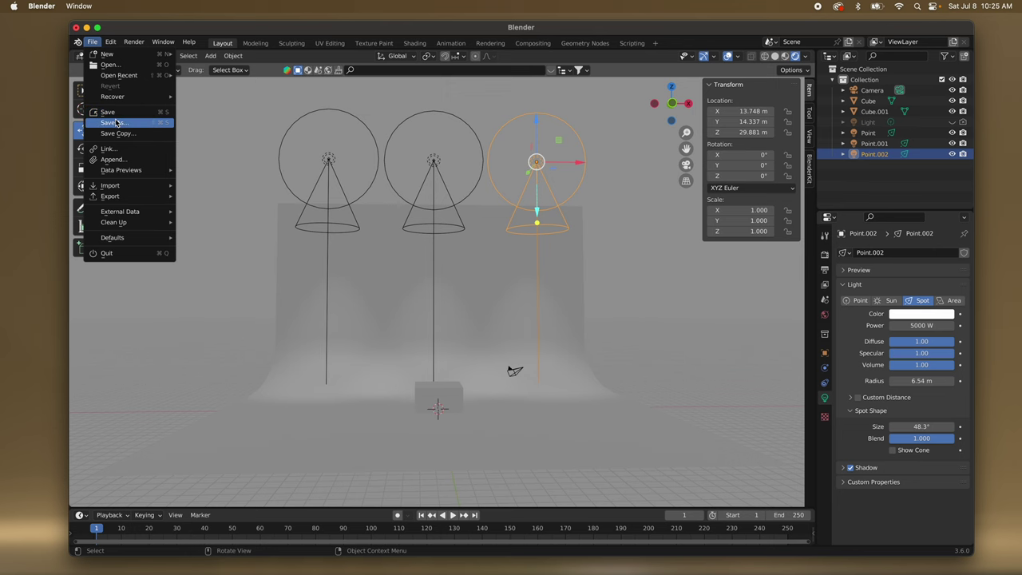
pyautogui.click(112, 114)
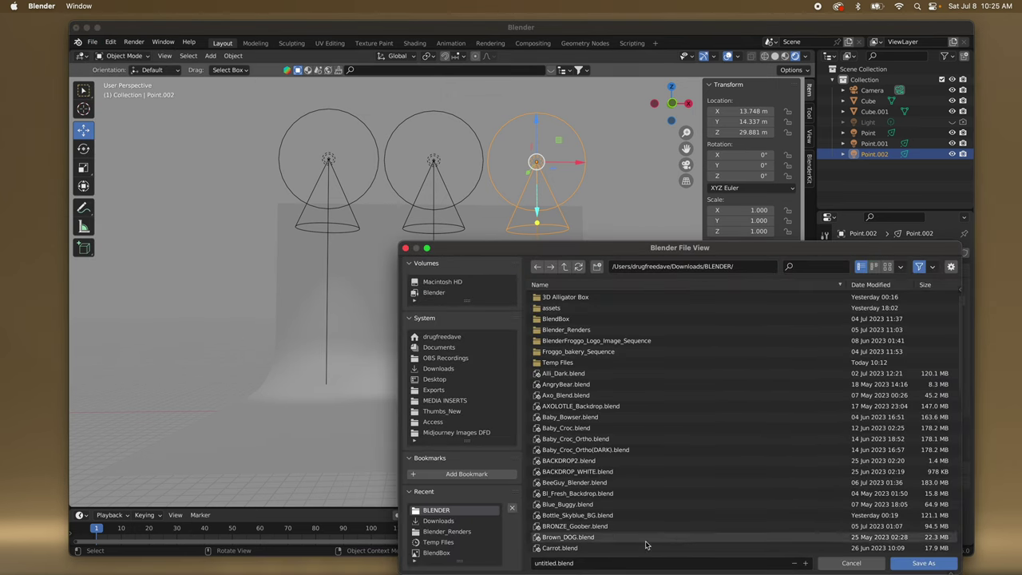
pyautogui.click(555, 562)
pyautogui.moveTo(557, 563); pyautogui.dragTo(529, 567)
pyautogui.write('Photo_Backd')
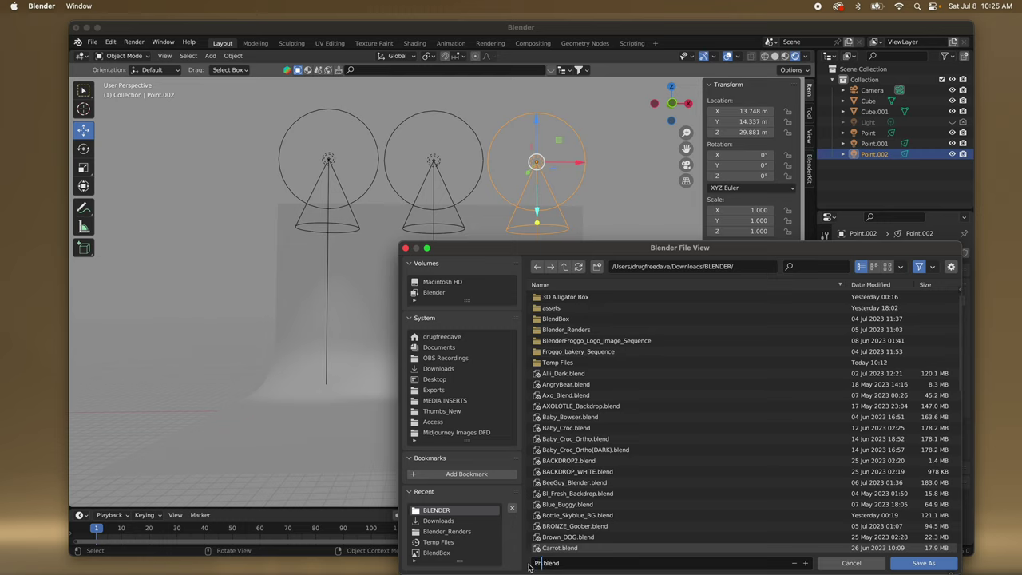
pyautogui.write('rop')
pyautogui.click(909, 564)
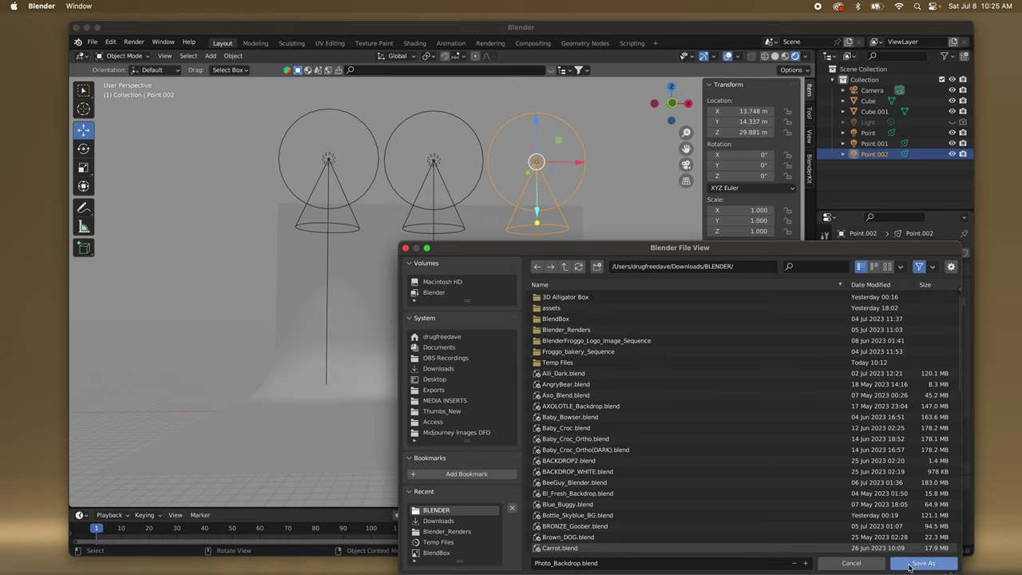
pyautogui.click(909, 565)
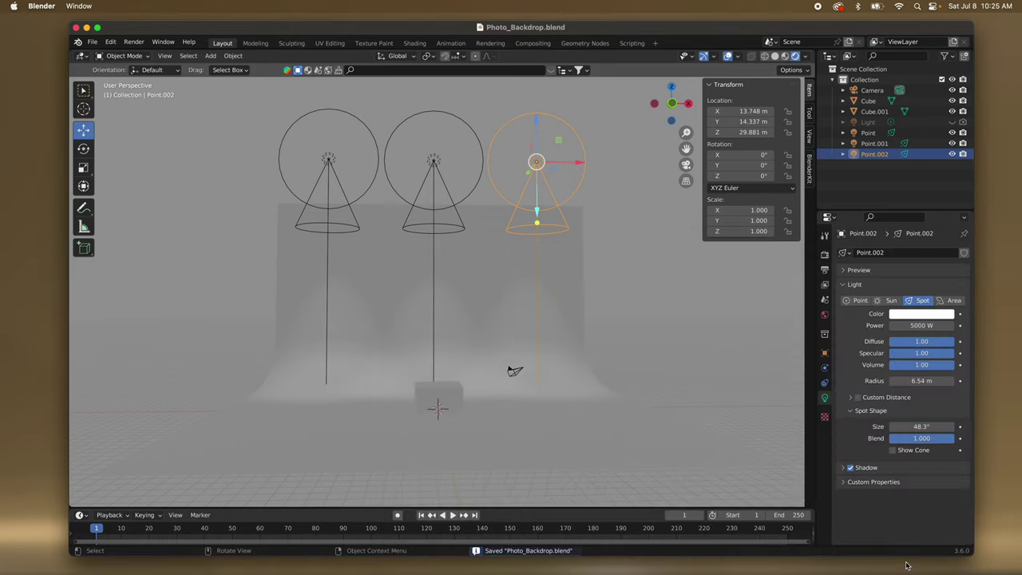
# Add a UV sphere with a 1 m radius at the world origin.
pyautogui.hscroll(-5, 479, 319)
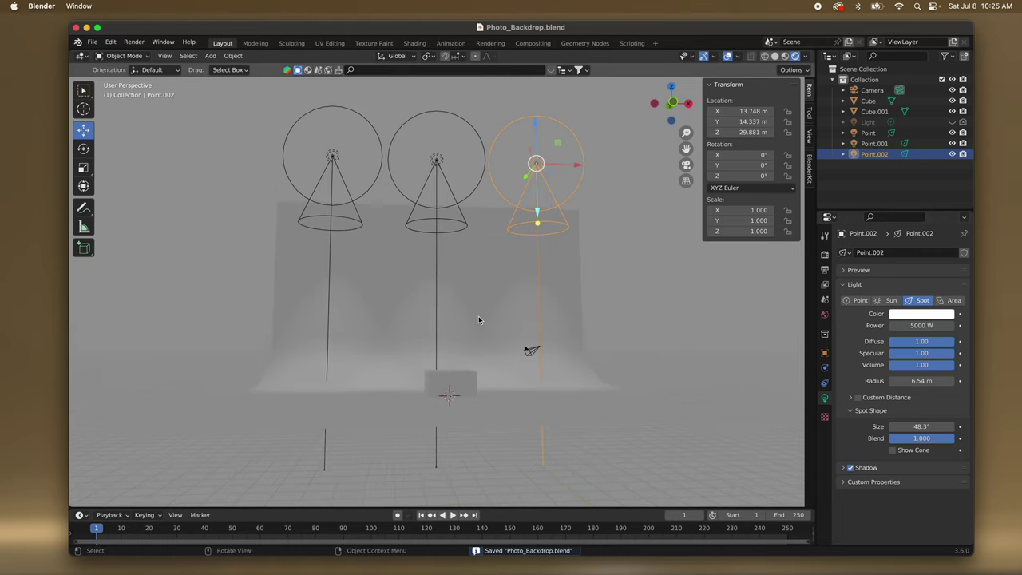
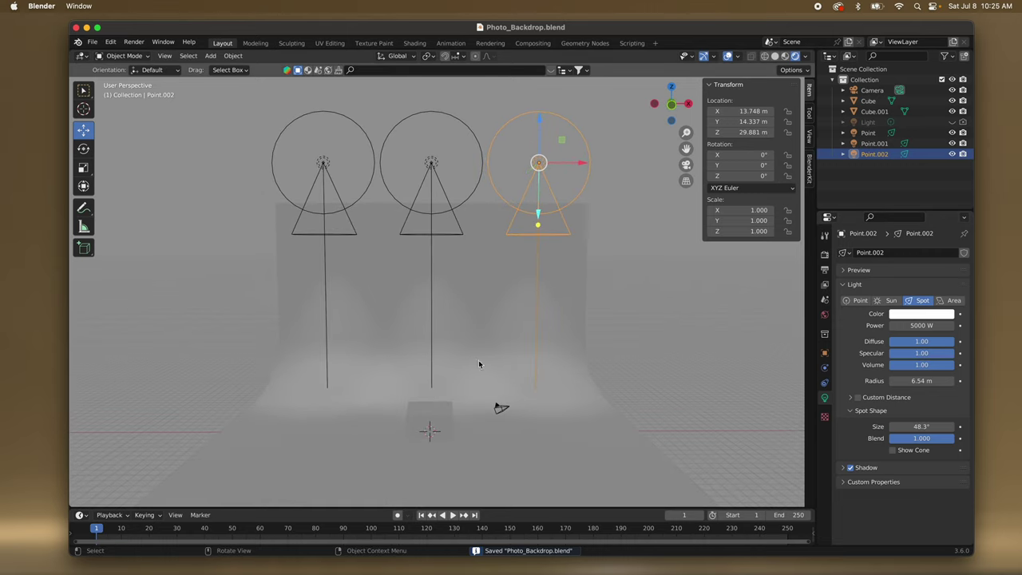
pyautogui.moveTo(479, 325); pyautogui.dragTo(444, 444, button='middle')
pyautogui.scroll(3, 444, 444)
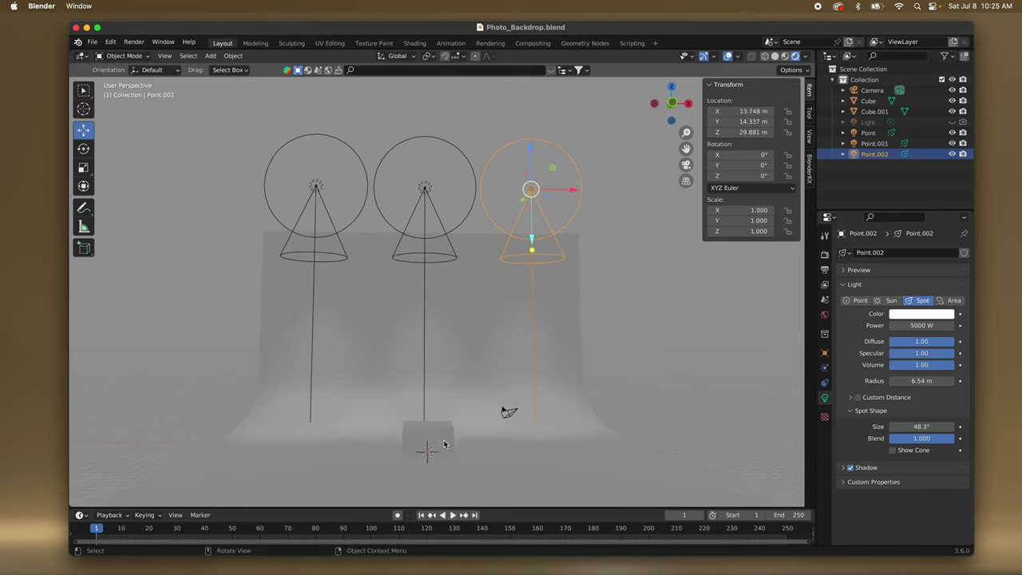
pyautogui.keyDown('shift'); pyautogui.scroll(-5, 443, 444); pyautogui.keyUp('shift')
pyautogui.scroll(2, 444, 444)
pyautogui.scroll(5, 444, 444)
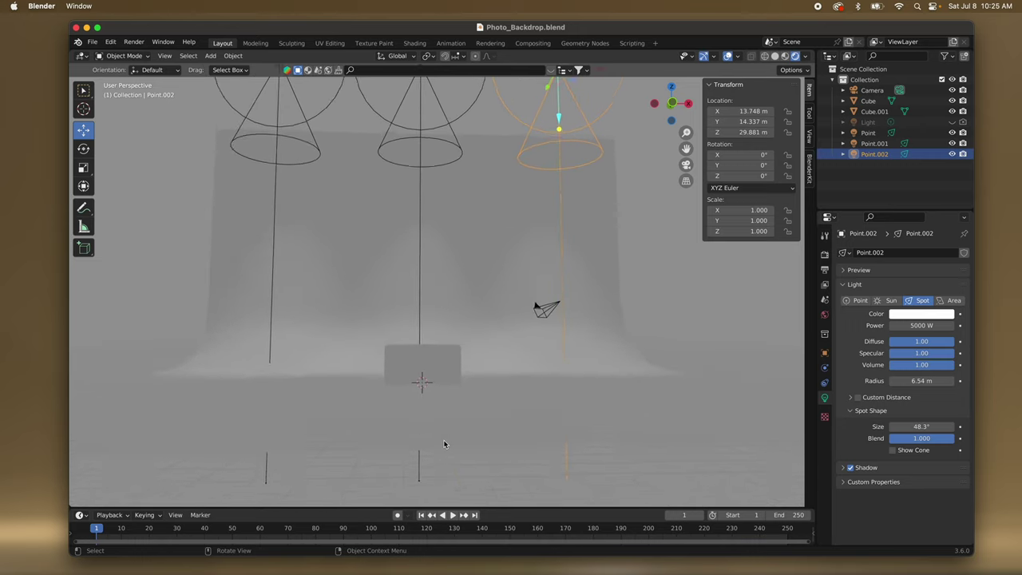
pyautogui.keyDown('shift'); pyautogui.scroll(2, 444, 443); pyautogui.keyUp('shift')
pyautogui.scroll(3, 444, 443)
pyautogui.scroll(-1, 445, 443)
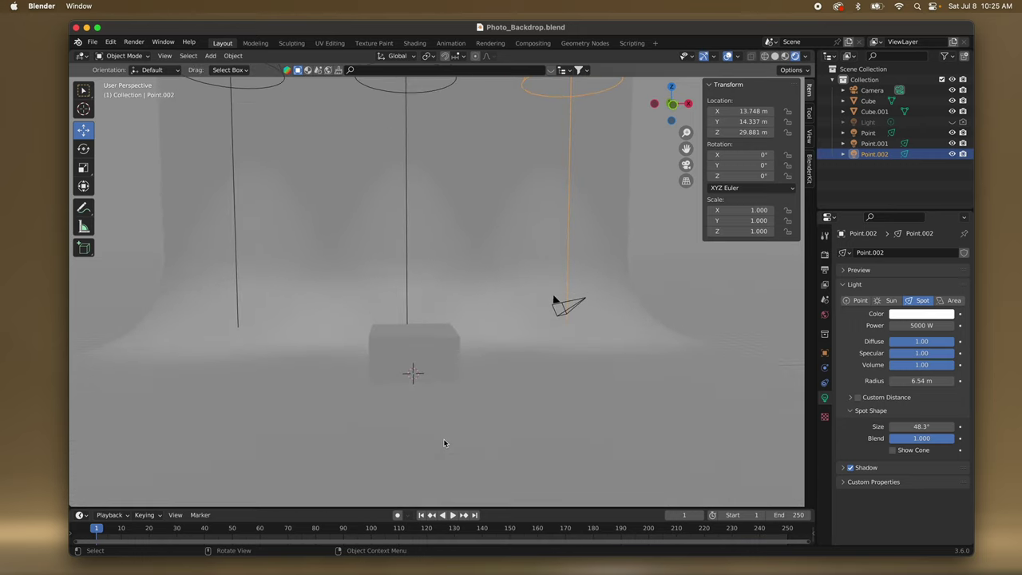
pyautogui.hotkey('shift', 'a')
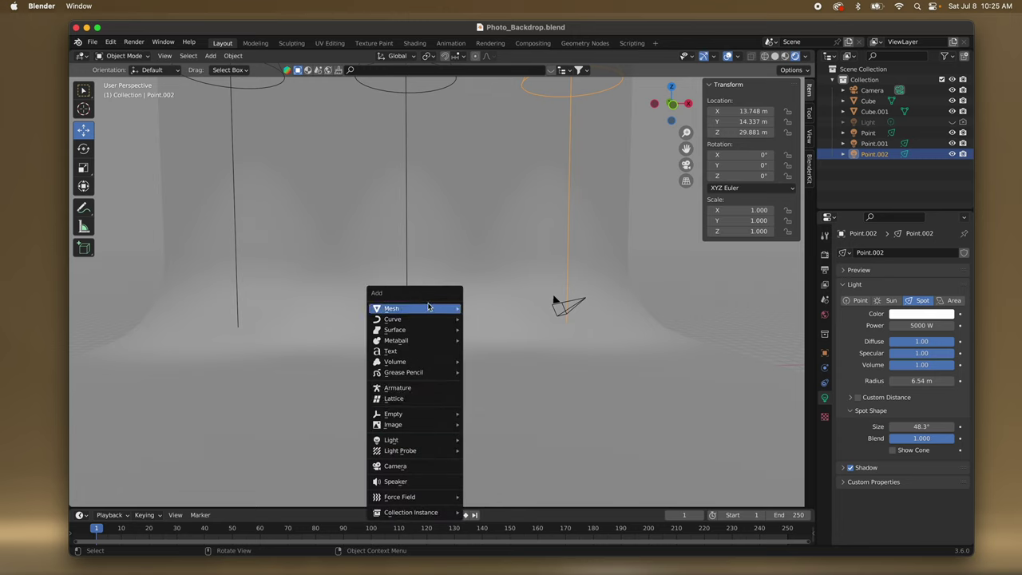
pyautogui.moveTo(430, 308)
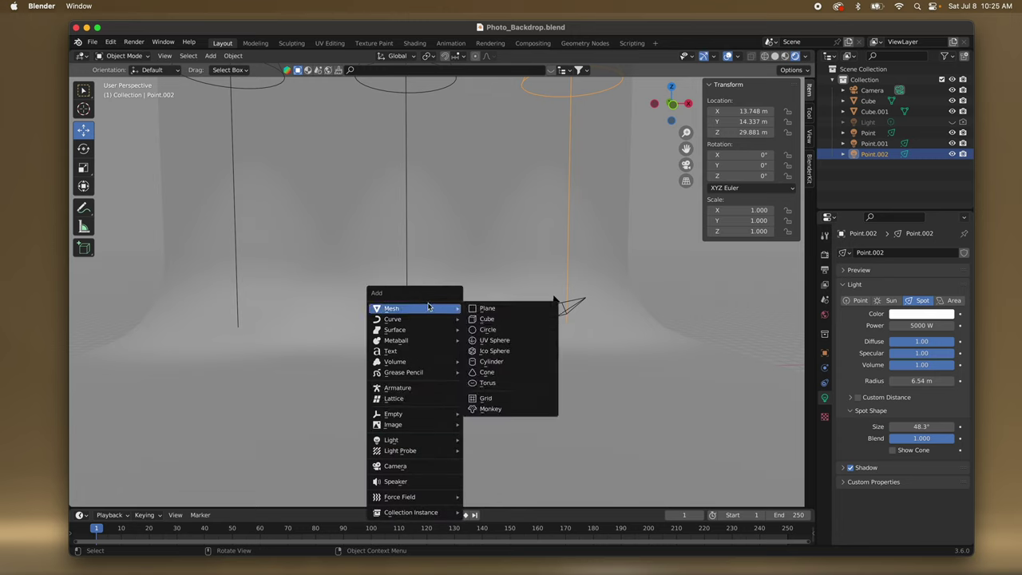
pyautogui.click(504, 341)
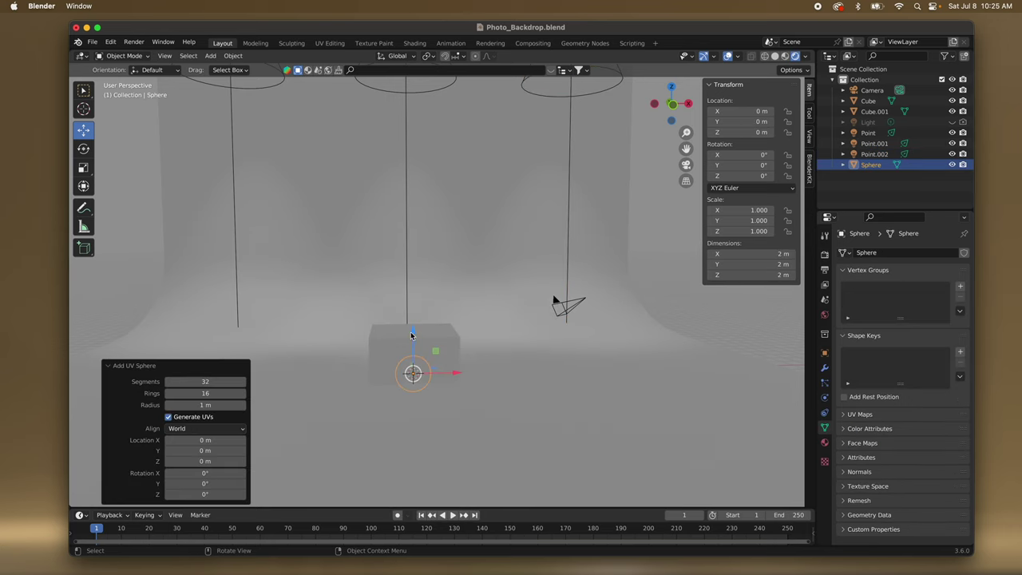
# Raise the sphere along Z to about 3.46 m so that it sits on top of the small box.
pyautogui.moveTo(412, 333); pyautogui.dragTo(402, 277)
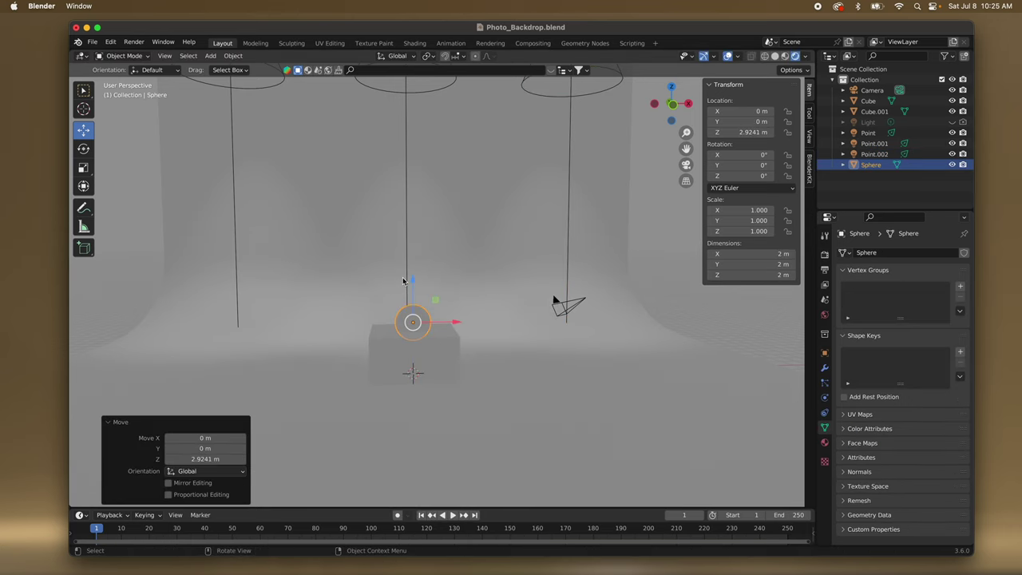
pyautogui.press('KP_1')
pyautogui.moveTo(424, 331); pyautogui.dragTo(425, 309)
pyautogui.scroll(5, 462, 389)
pyautogui.scroll(-5, 462, 390)
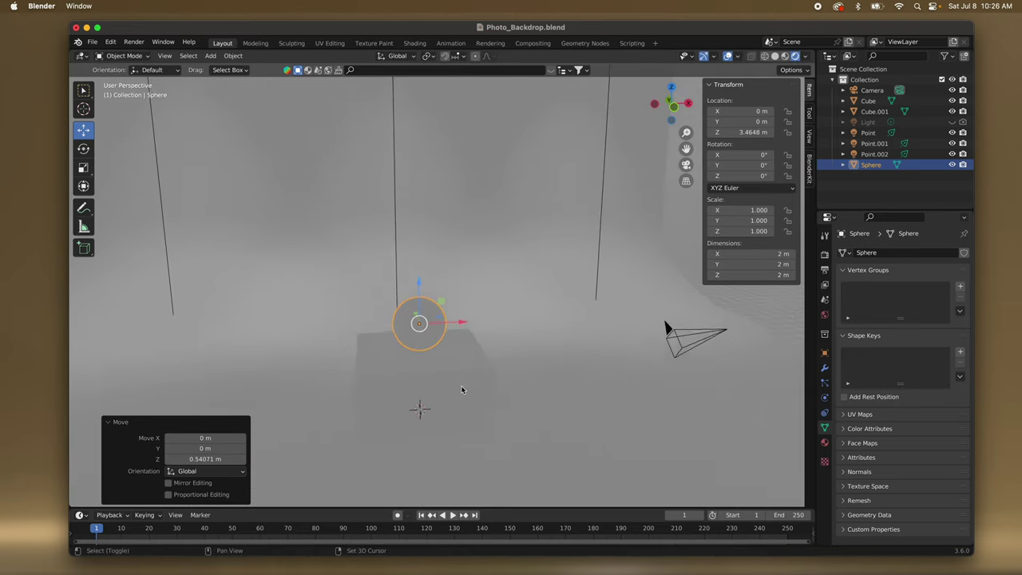
pyautogui.scroll(-4, 459, 392)
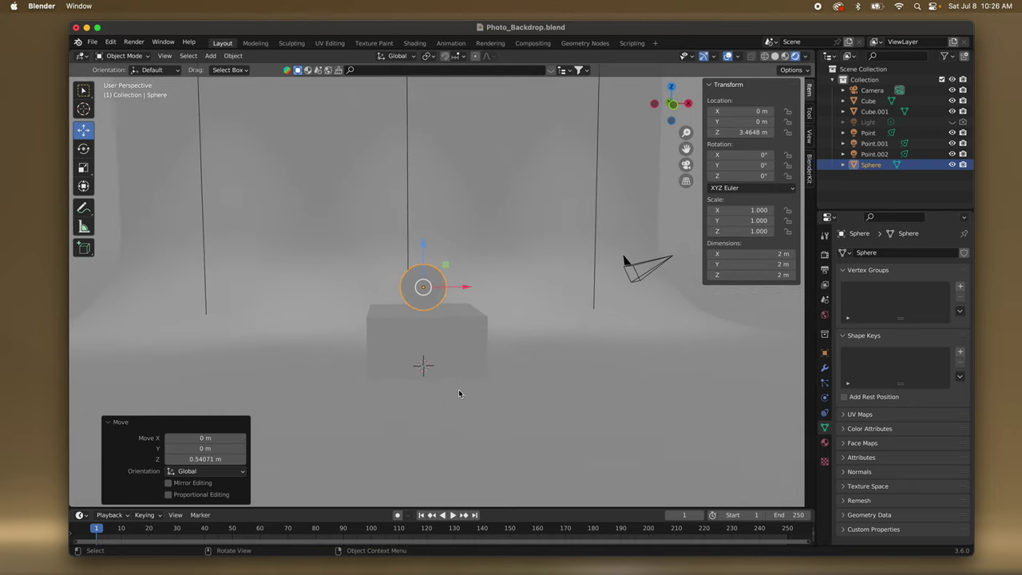
# Select the camera, preview the scene through it and return to the free perspective view.
pyautogui.hscroll(-5, 459, 393)
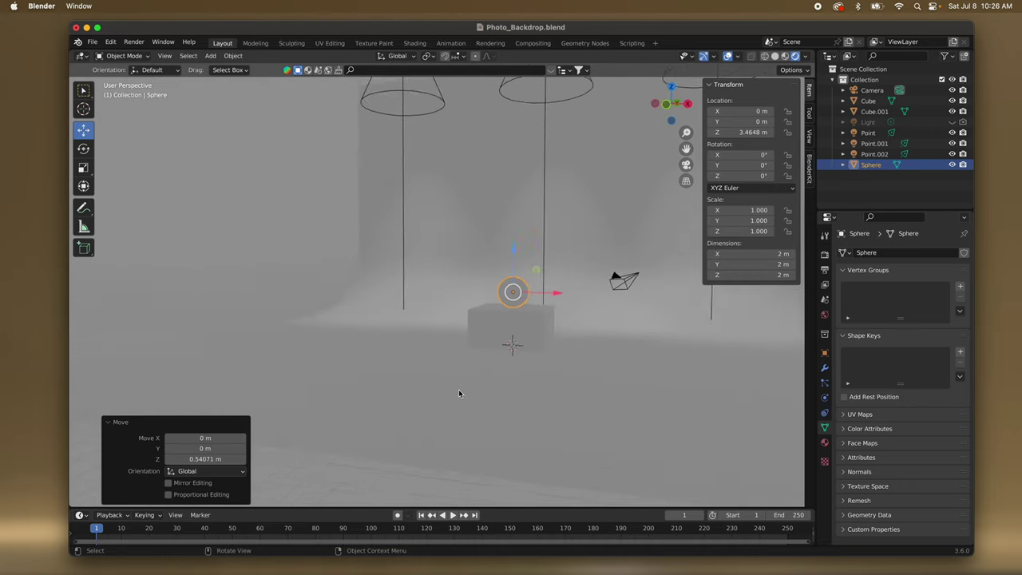
pyautogui.hscroll(6, 459, 393)
pyautogui.hscroll(-1, 459, 393)
pyautogui.hscroll(-3, 458, 393)
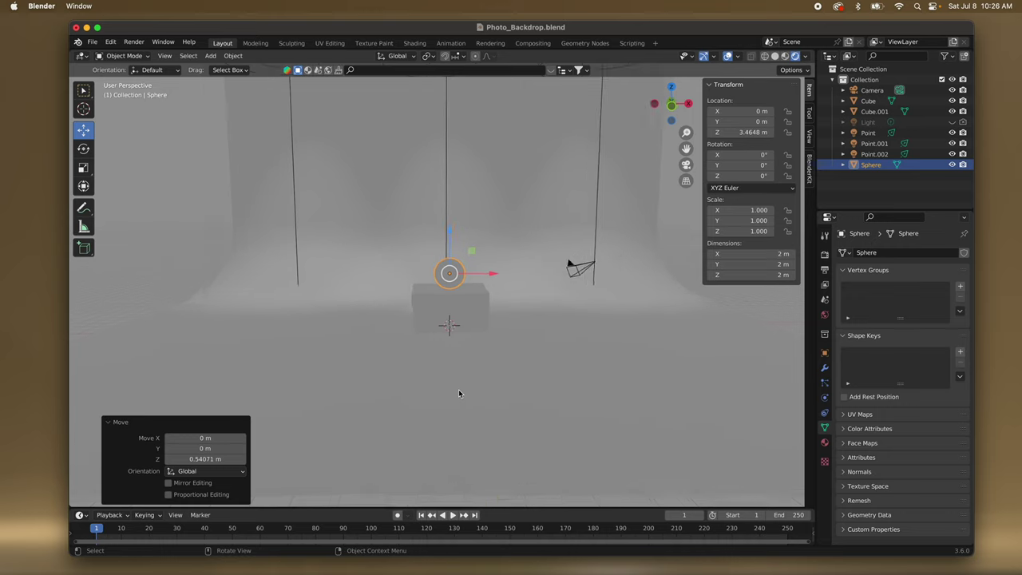
pyautogui.click(573, 266)
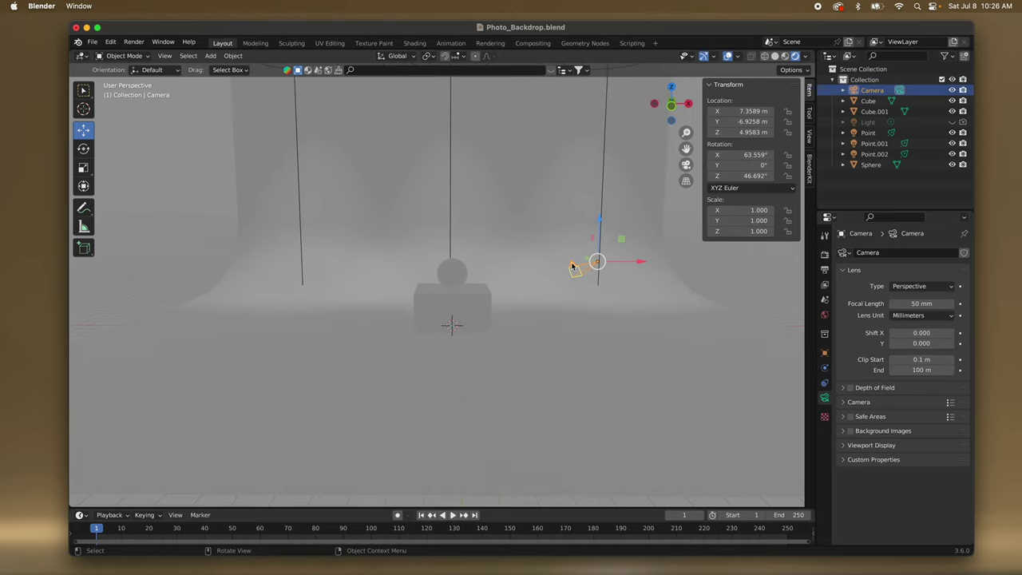
pyautogui.scroll(-5, 582, 297)
pyautogui.scroll(6, 582, 298)
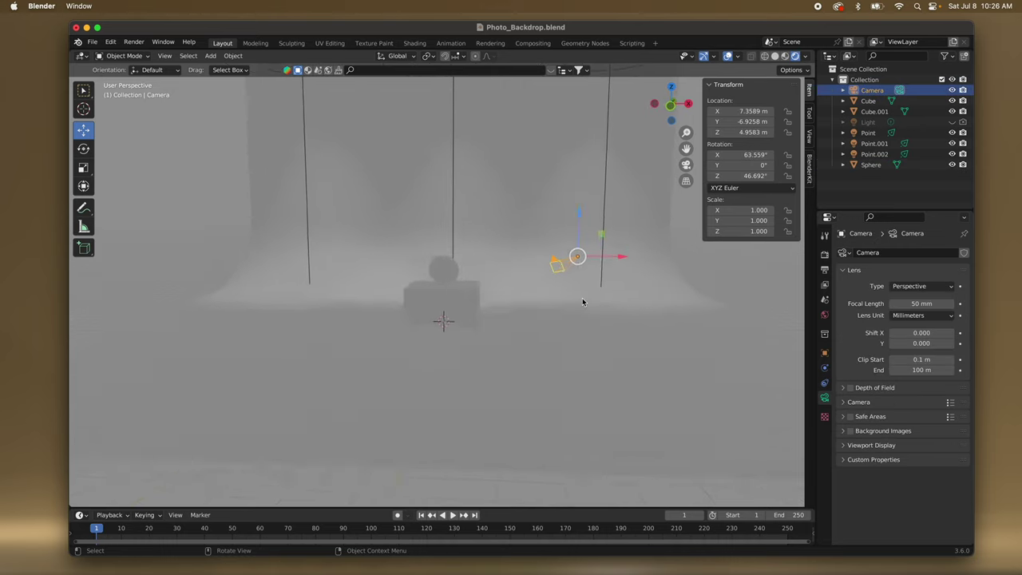
pyautogui.scroll(3, 583, 301)
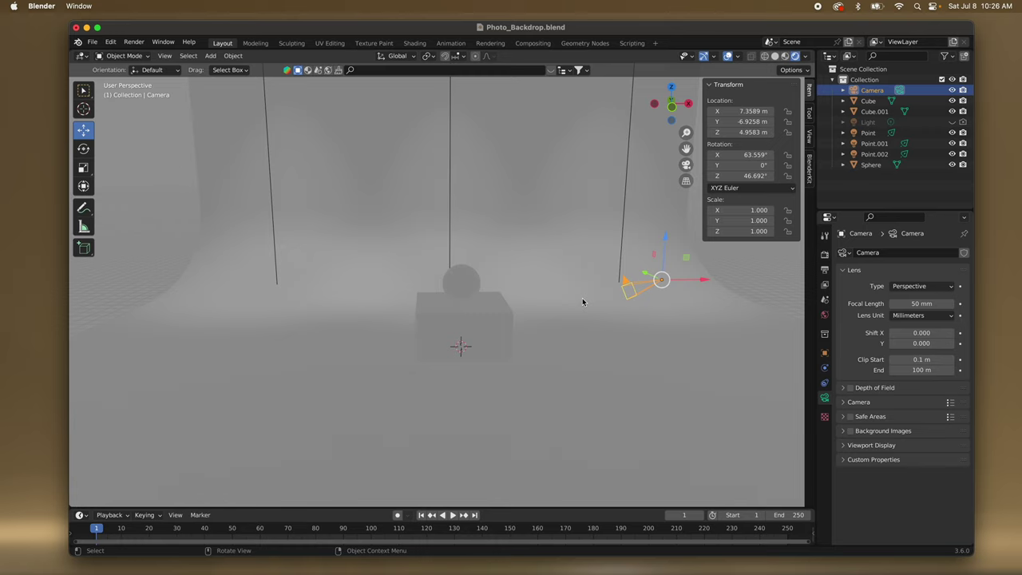
pyautogui.press('KP_0')
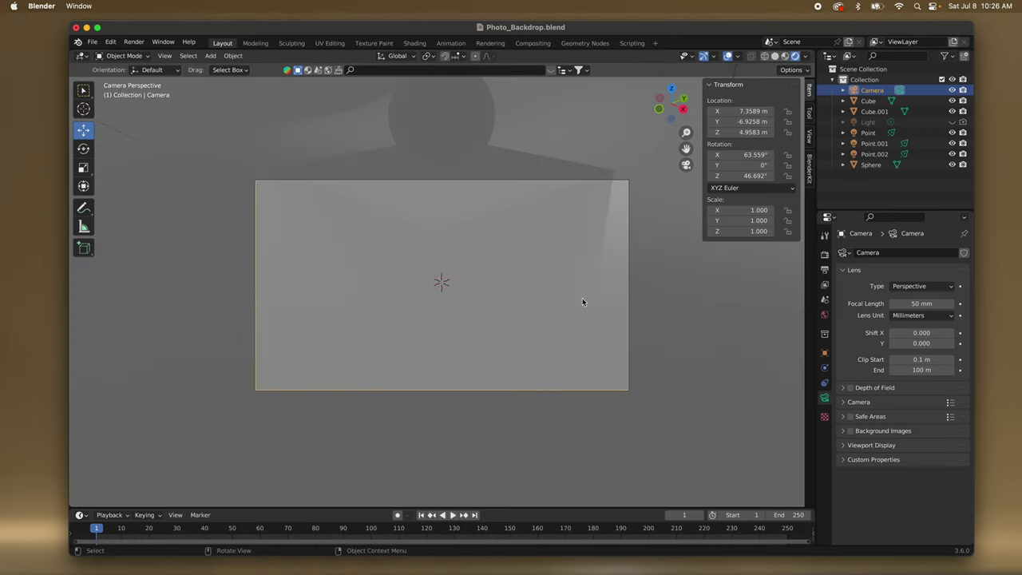
pyautogui.press('KP_0')
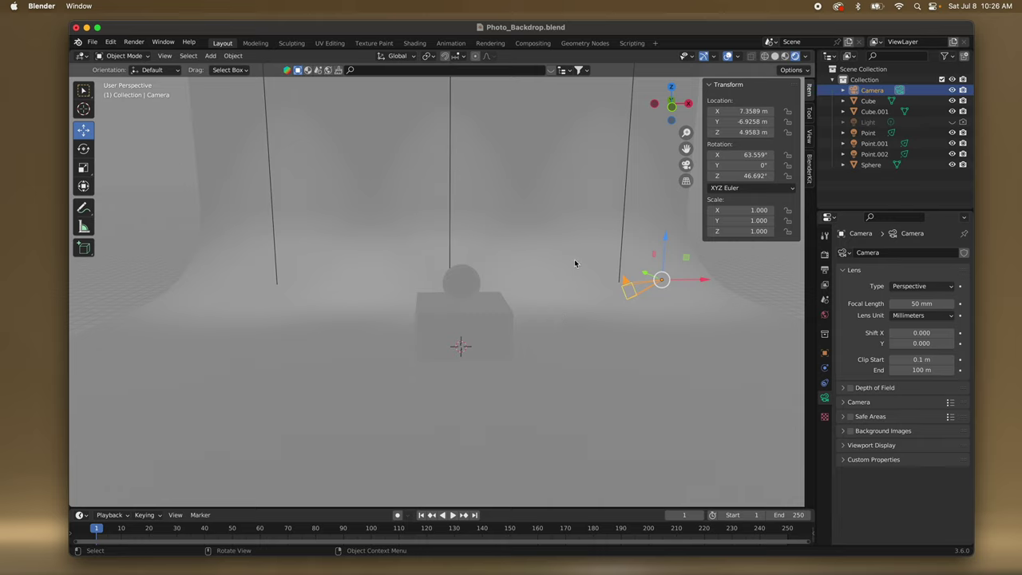
# Check the Emulate Numpad option in the input preferences and close the preferences window.
pyautogui.click(110, 43)
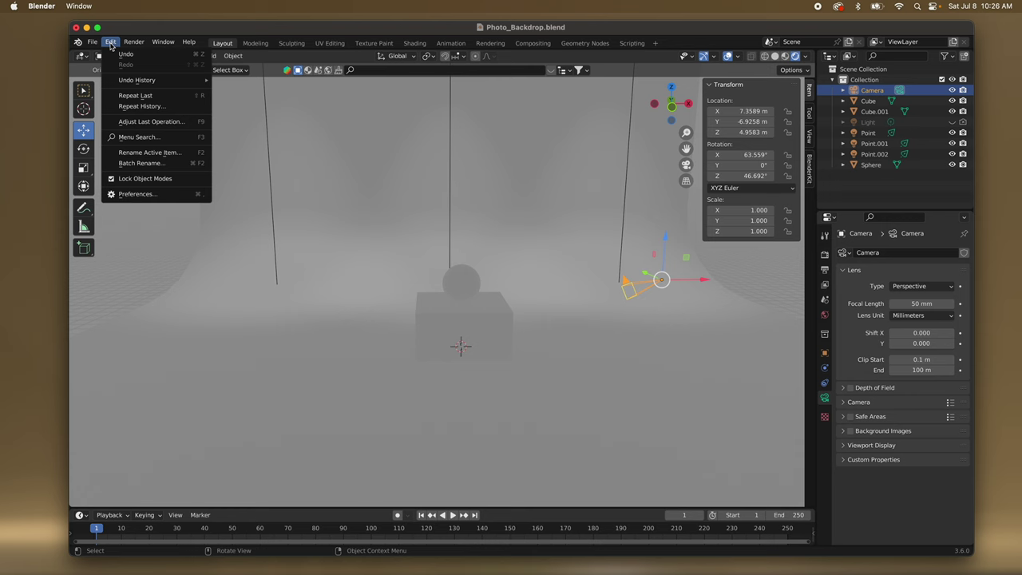
pyautogui.click(139, 194)
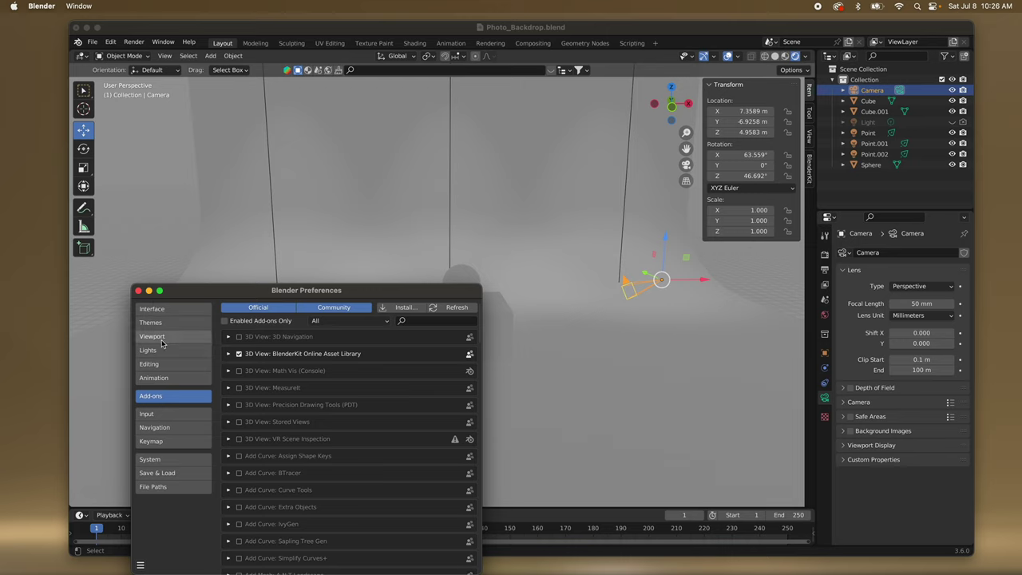
pyautogui.click(170, 414)
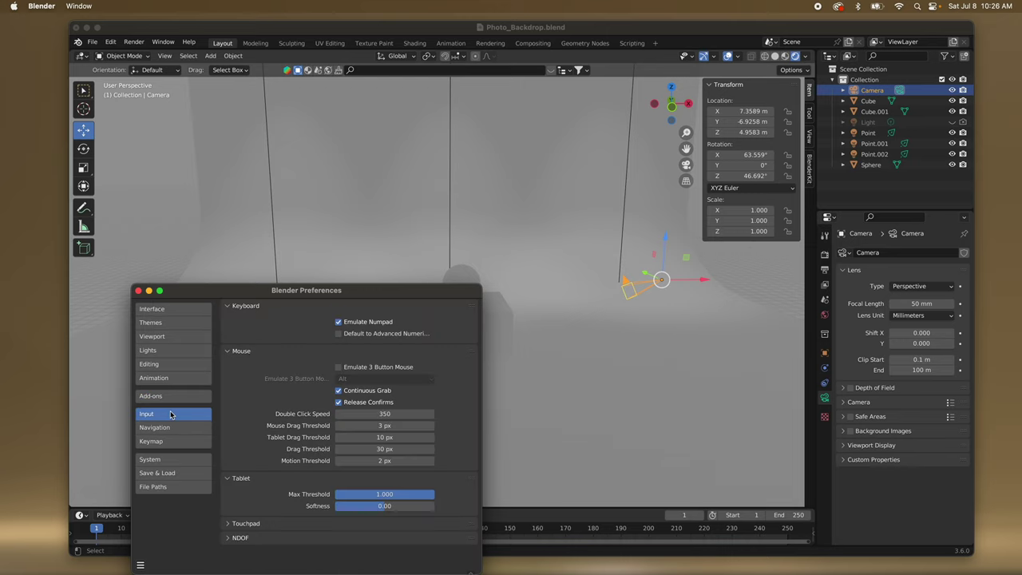
pyautogui.click(170, 430)
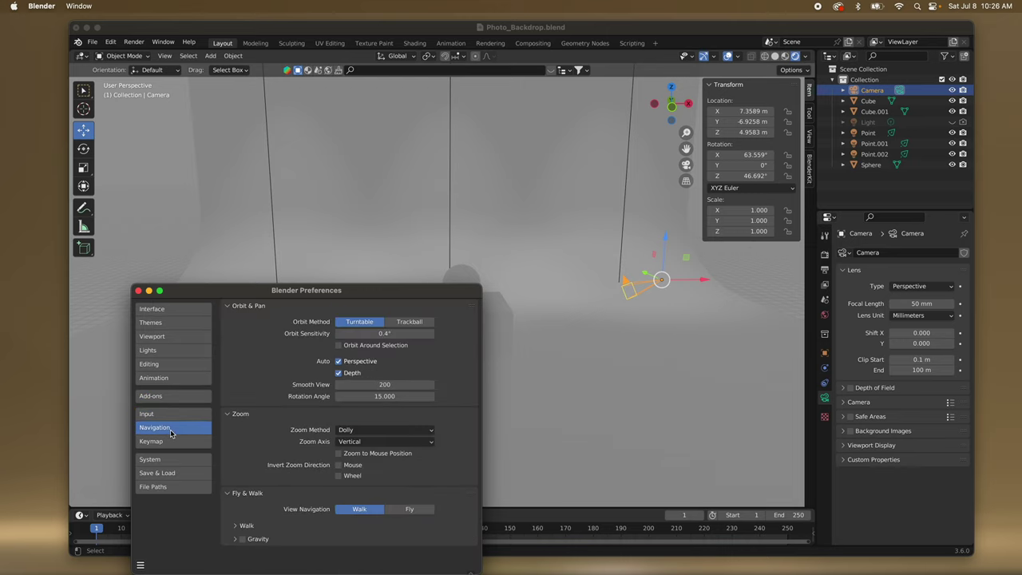
pyautogui.click(171, 416)
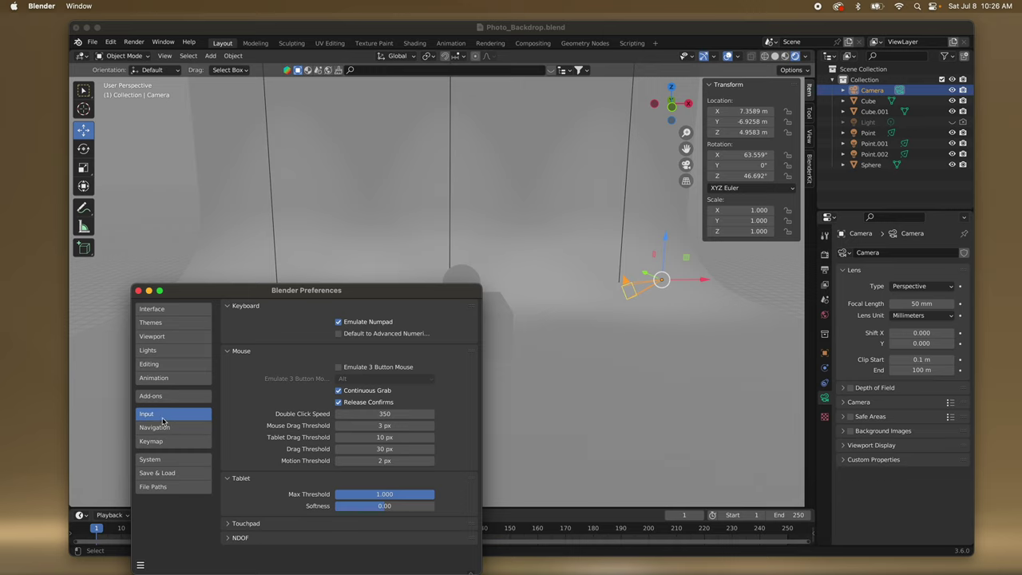
pyautogui.click(338, 321)
pyautogui.click(138, 291)
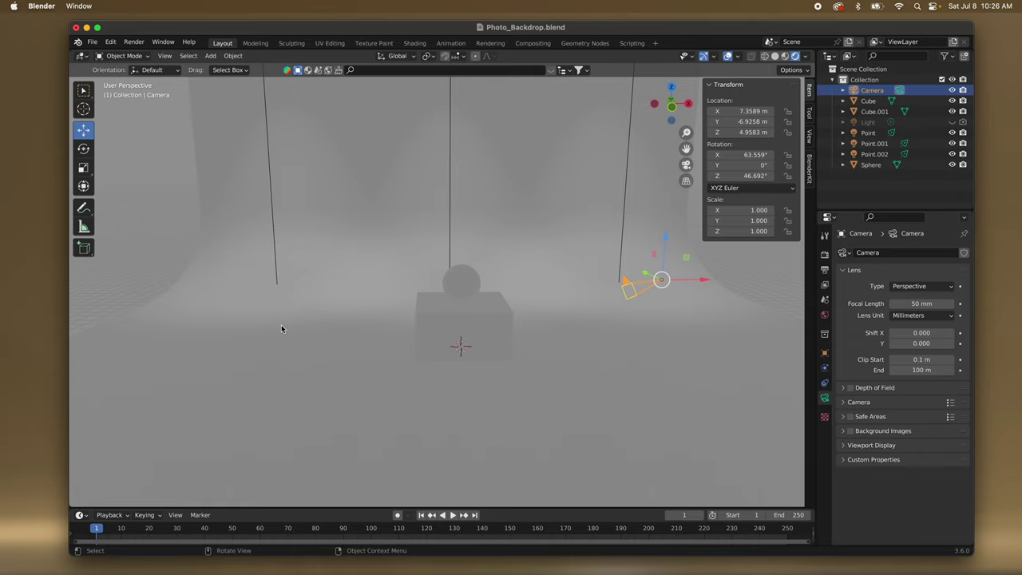
# Examine the framing of the box and sphere through the camera, and inspect the camera's placement from outside.
pyautogui.scroll(-5, 436, 352)
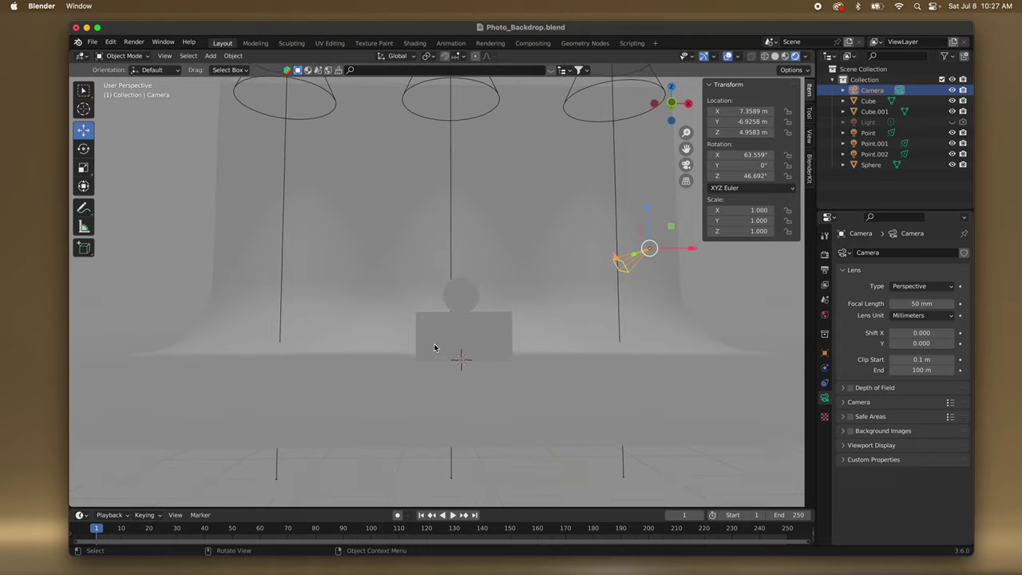
pyautogui.scroll(3, 434, 348)
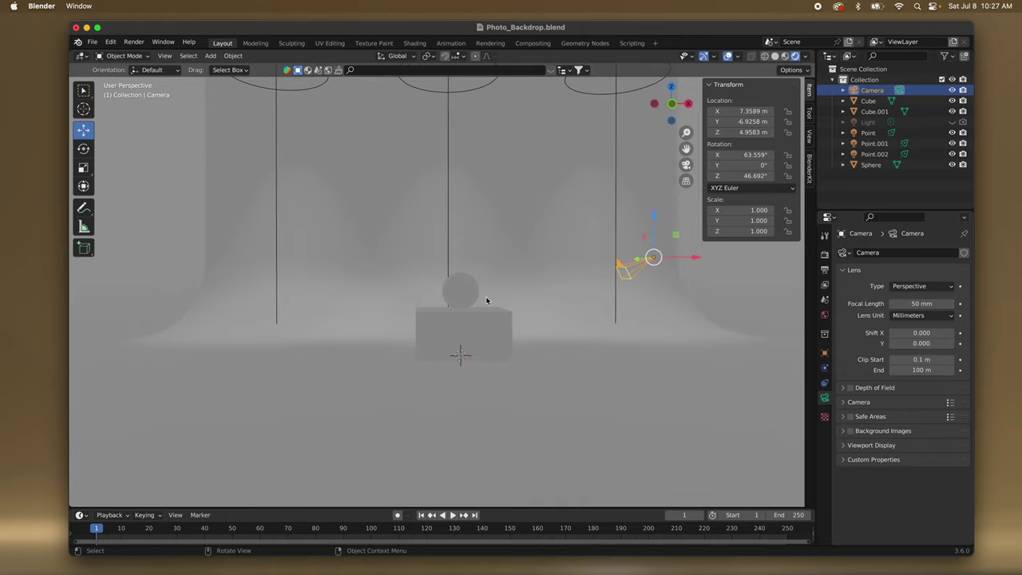
pyautogui.press('KP_0')
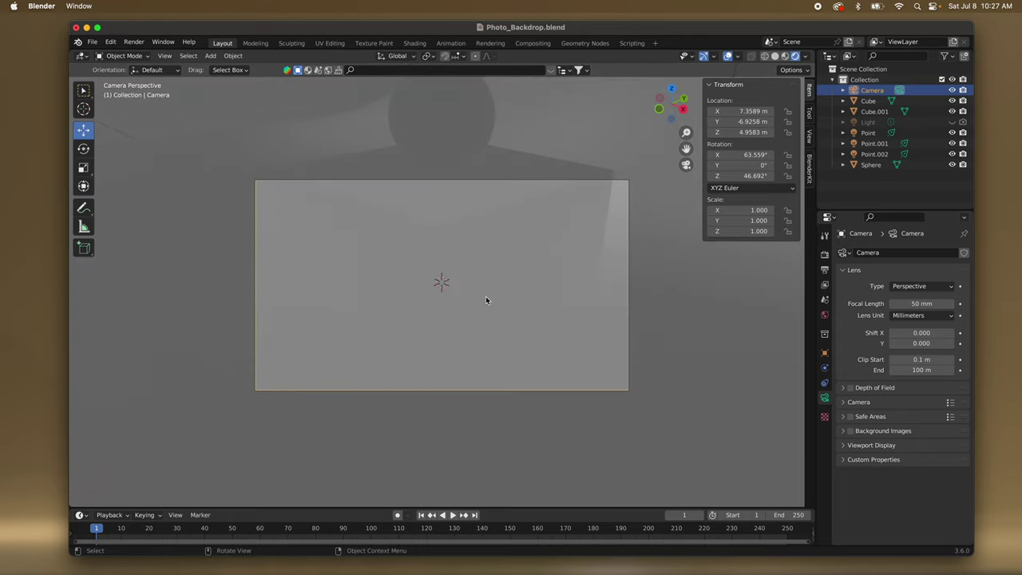
pyautogui.scroll(-4, 490, 301)
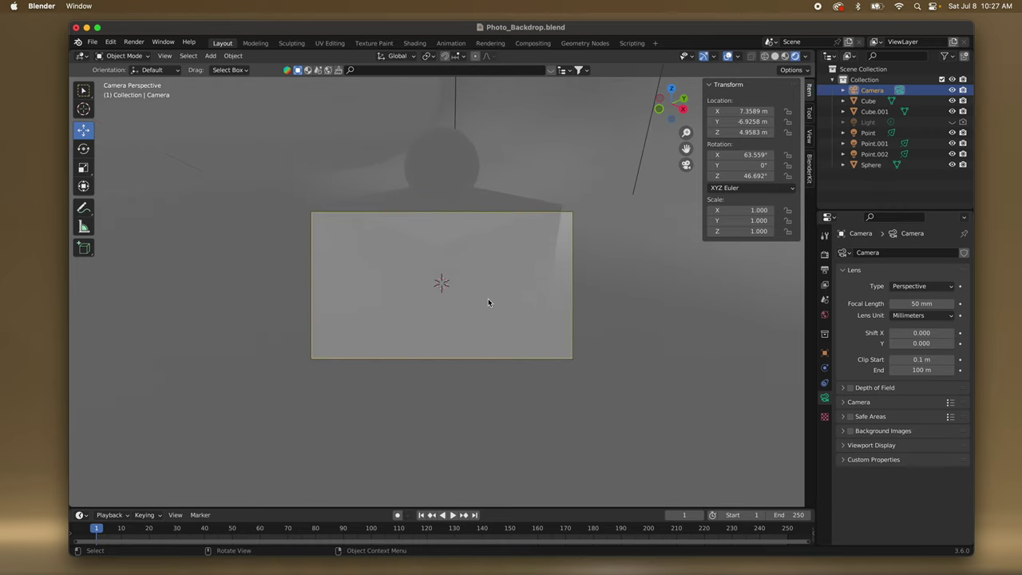
pyautogui.scroll(-1, 489, 303)
pyautogui.hscroll(-1, 489, 303)
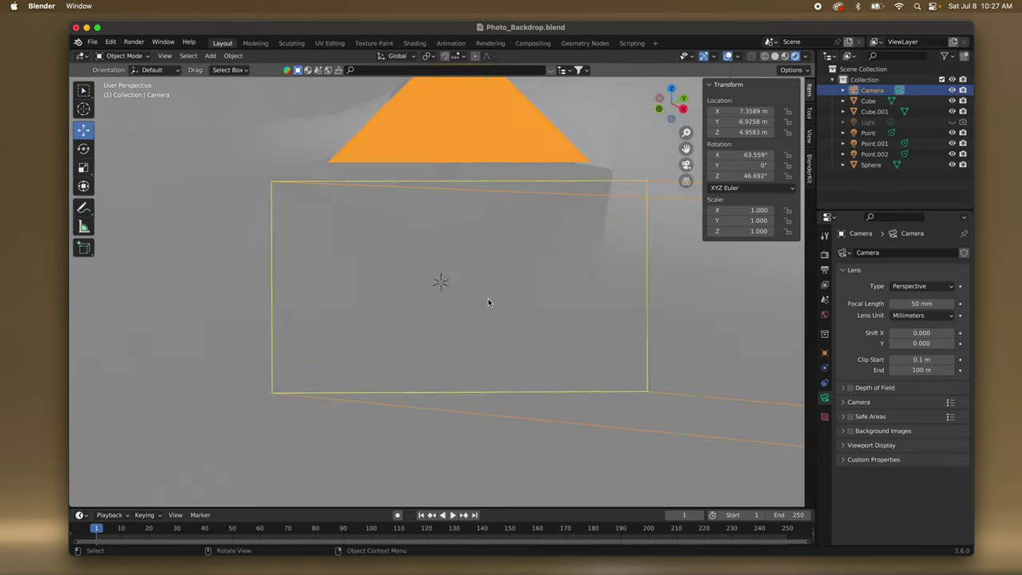
pyautogui.scroll(-4, 488, 303)
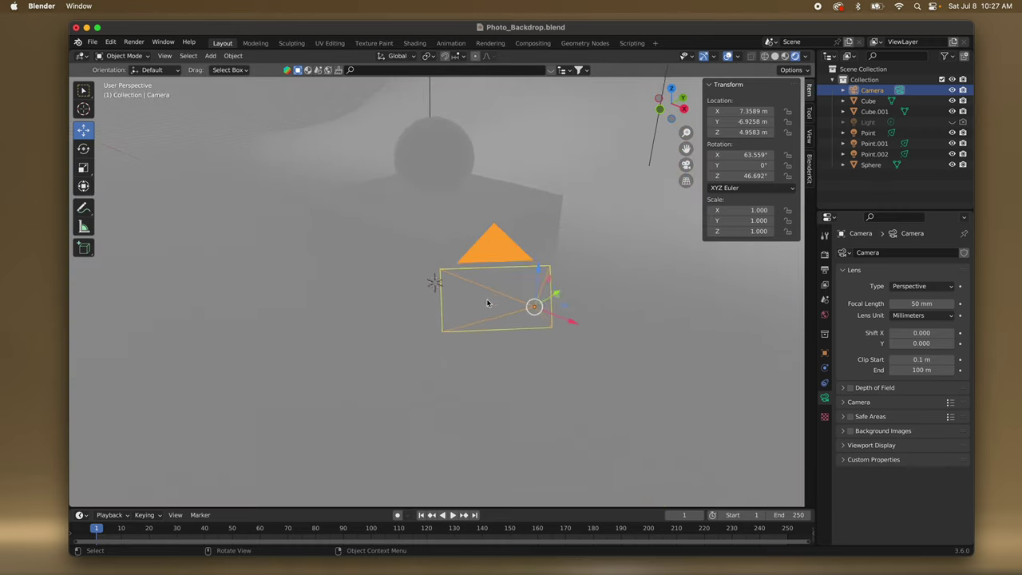
pyautogui.scroll(-1, 488, 302)
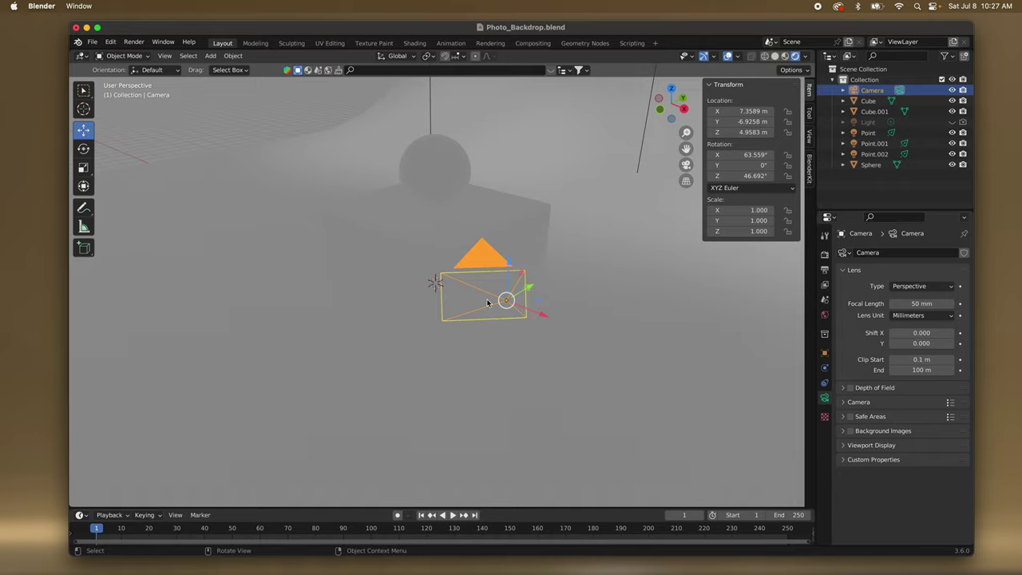
pyautogui.hscroll(-3, 488, 302)
pyautogui.keyDown('shift'); pyautogui.hscroll(2, 488, 302); pyautogui.keyUp('shift')
pyautogui.keyDown('shift'); pyautogui.scroll(3, 487, 303); pyautogui.keyUp('shift')
pyautogui.keyDown('shift'); pyautogui.hscroll(-2, 488, 303); pyautogui.keyUp('shift')
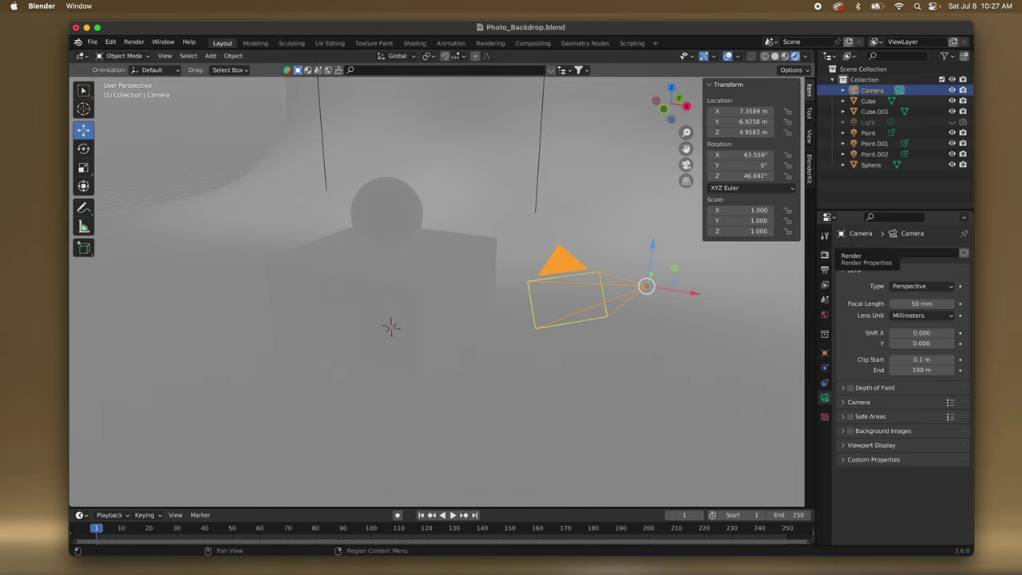
# Review the render engine choice and the camera's lens settings, ending on the scene's render properties.
pyautogui.click(826, 256)
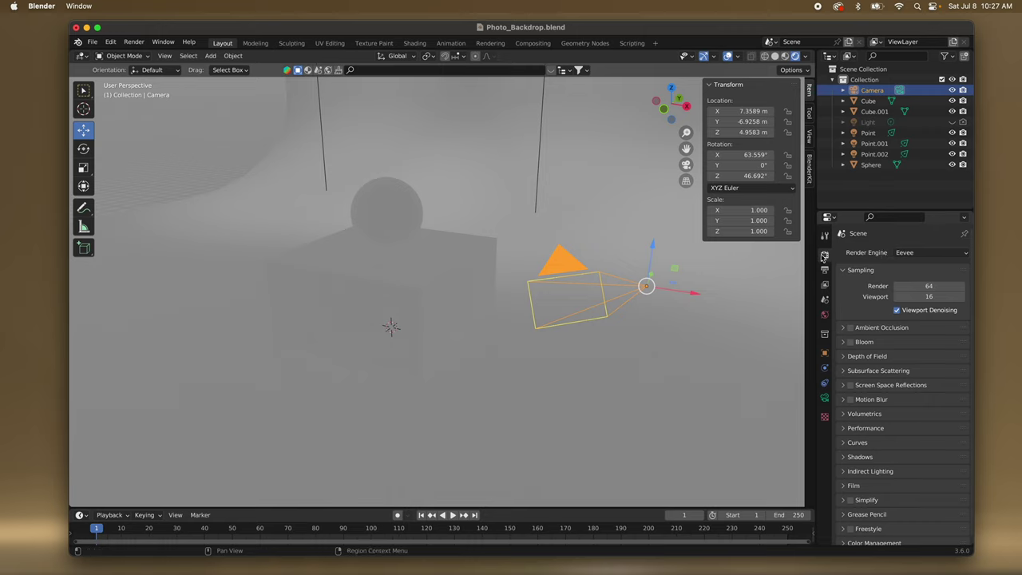
pyautogui.click(944, 254)
pyautogui.click(944, 244)
pyautogui.click(824, 397)
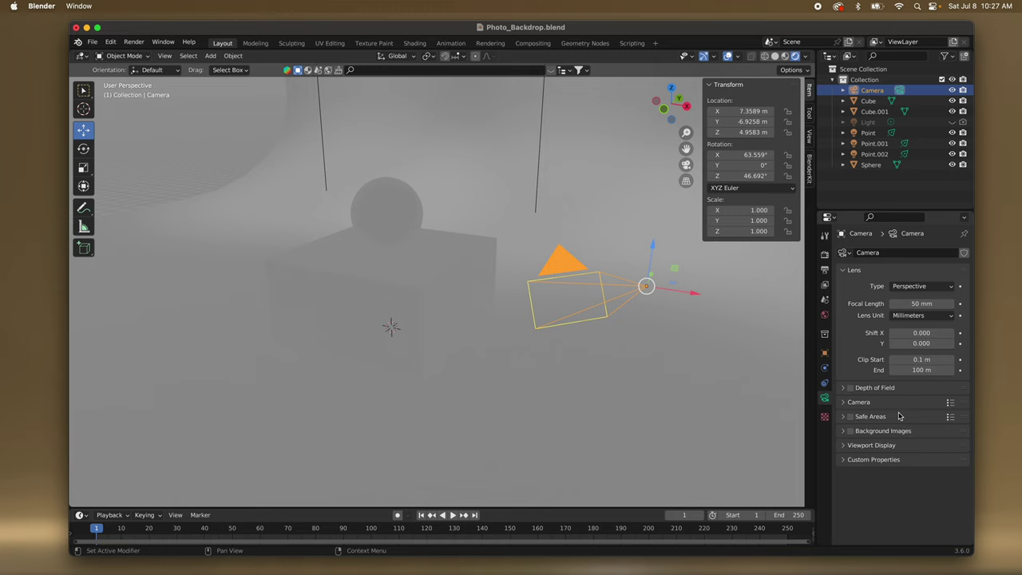
pyautogui.click(824, 254)
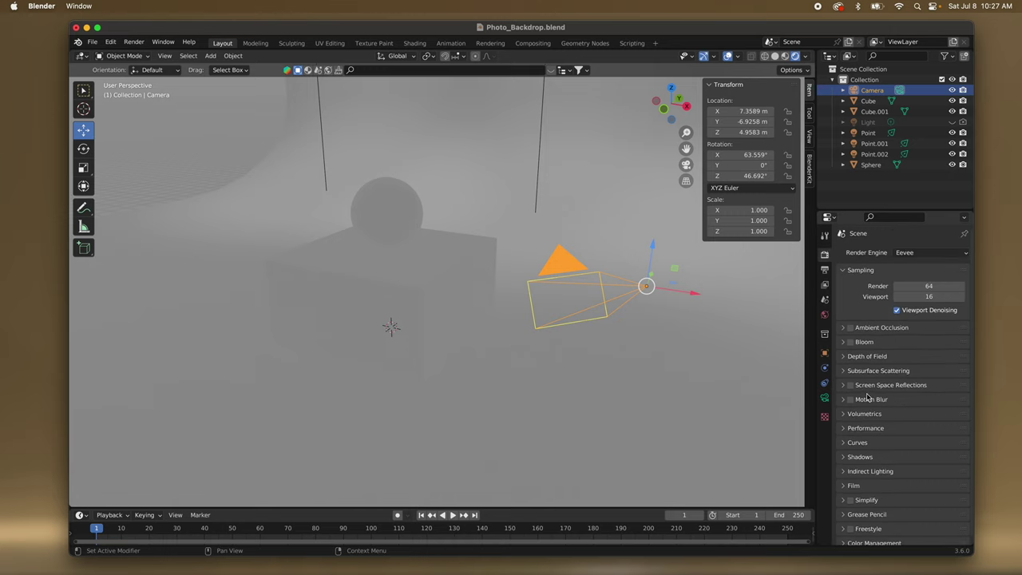
# Enable Ambient Occlusion, Bloom and Screen Space Reflections for the Eevee render, checking the Subsurface Scattering and reflection options.
pyautogui.scroll(-1, 868, 397)
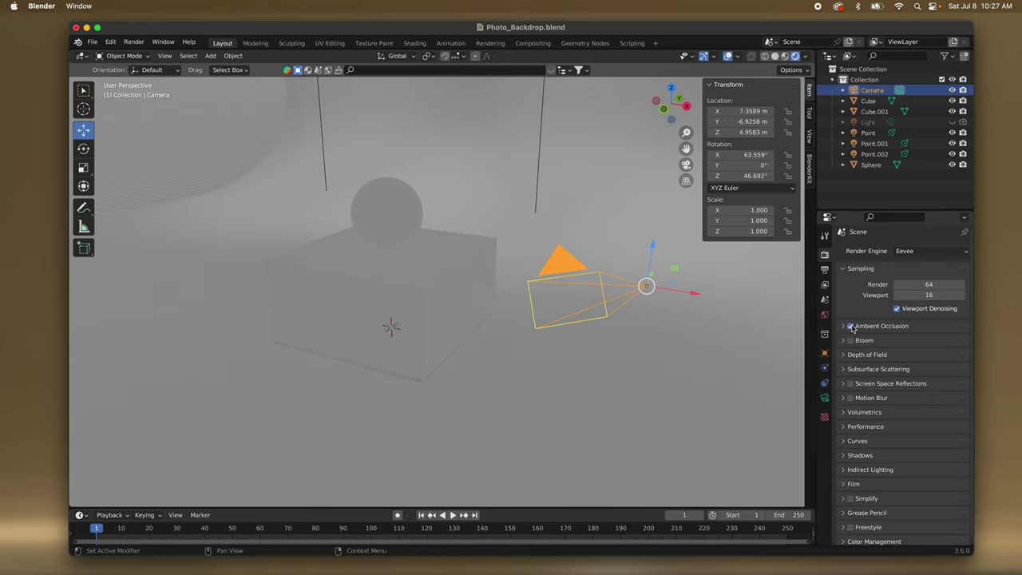
pyautogui.click(842, 371)
pyautogui.click(843, 371)
pyautogui.click(842, 383)
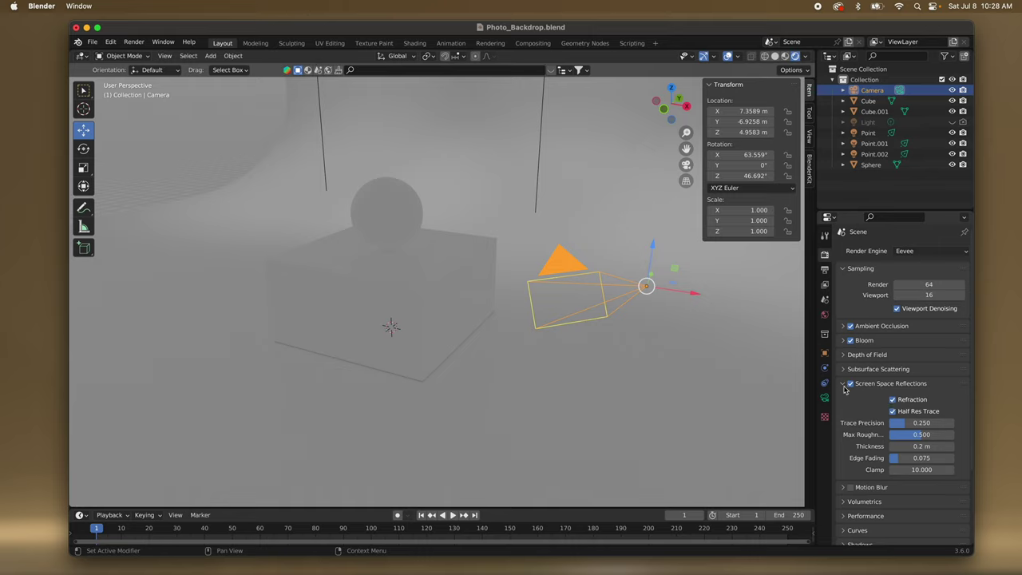
pyautogui.click(843, 384)
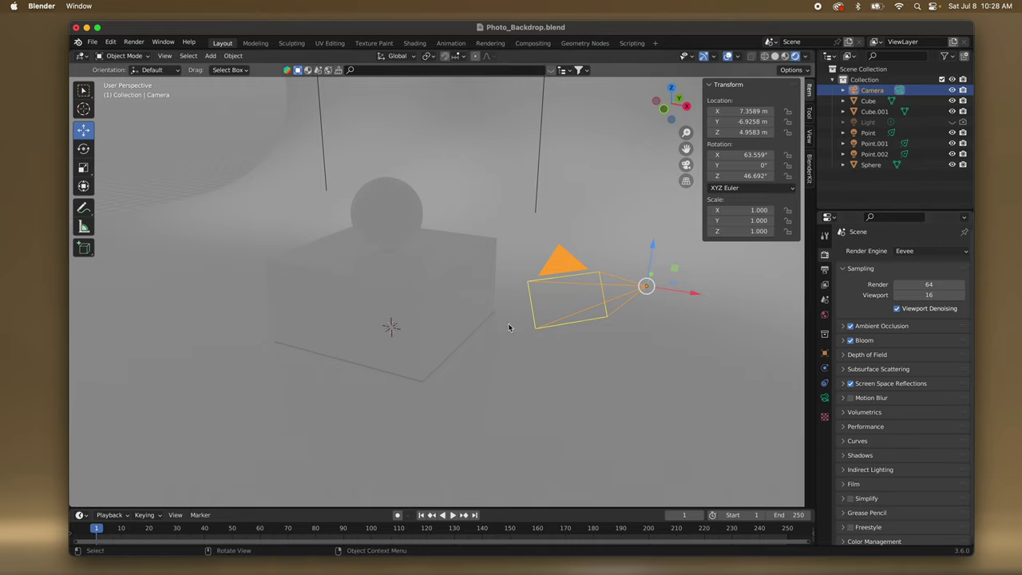
# Inspect the box and sphere from the front, selecting each in turn and ending with the box selected.
pyautogui.hscroll(-10, 508, 326)
pyautogui.click(424, 268)
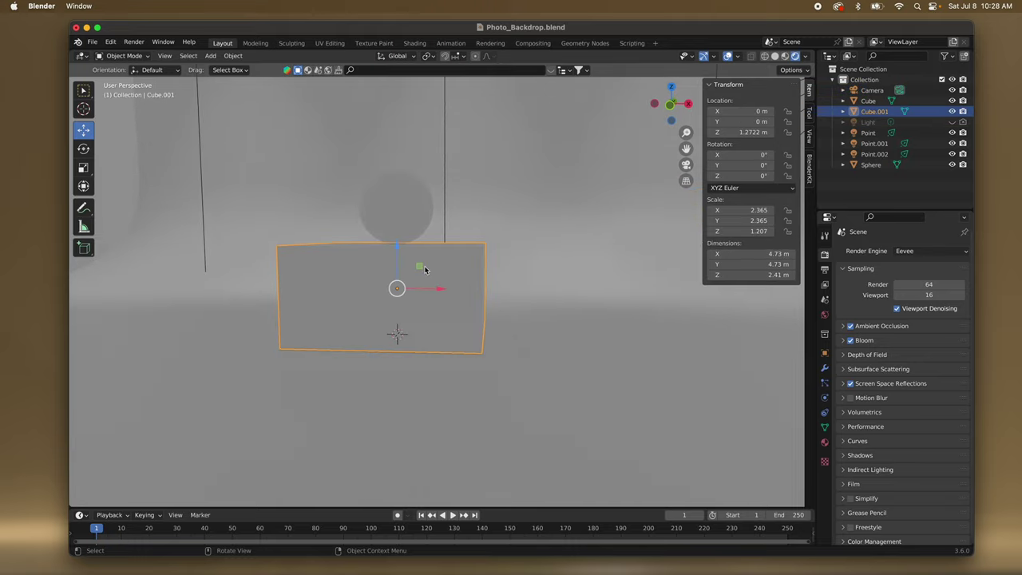
pyautogui.click(411, 215)
pyautogui.click(453, 284)
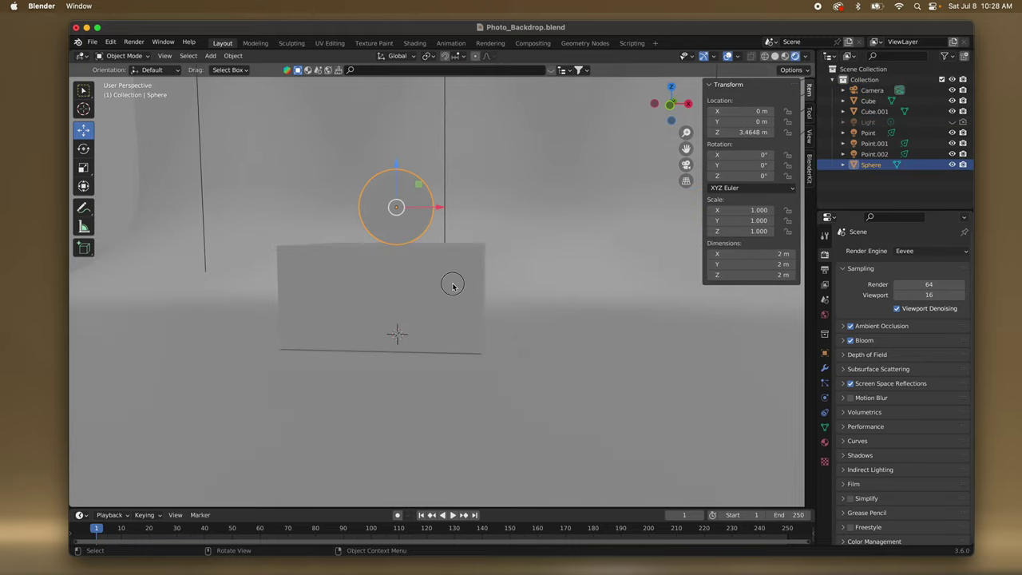
pyautogui.hscroll(5, 518, 314)
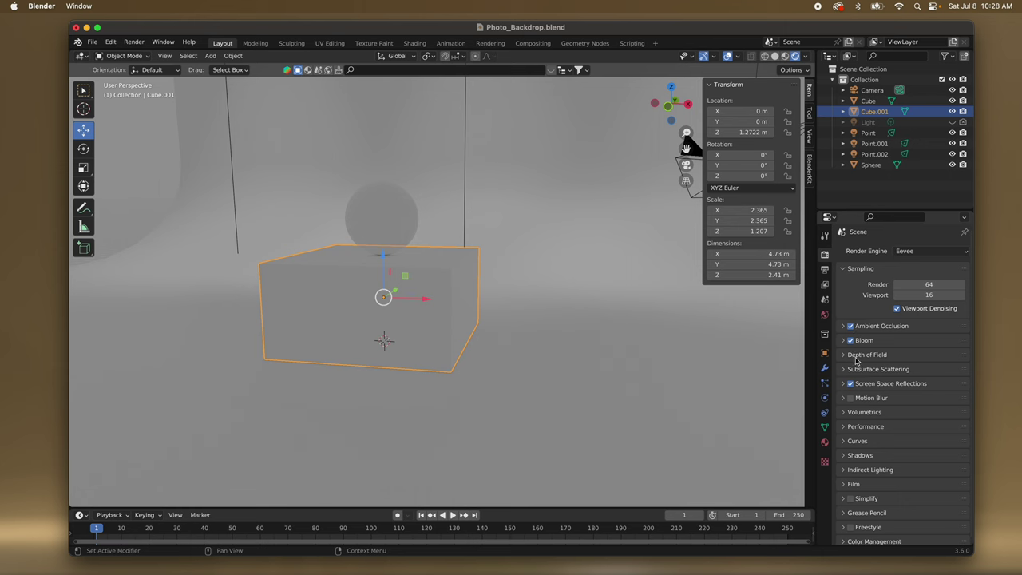
# Preview the scene with the Cycles render engine and return to Eevee.
pyautogui.click(957, 252)
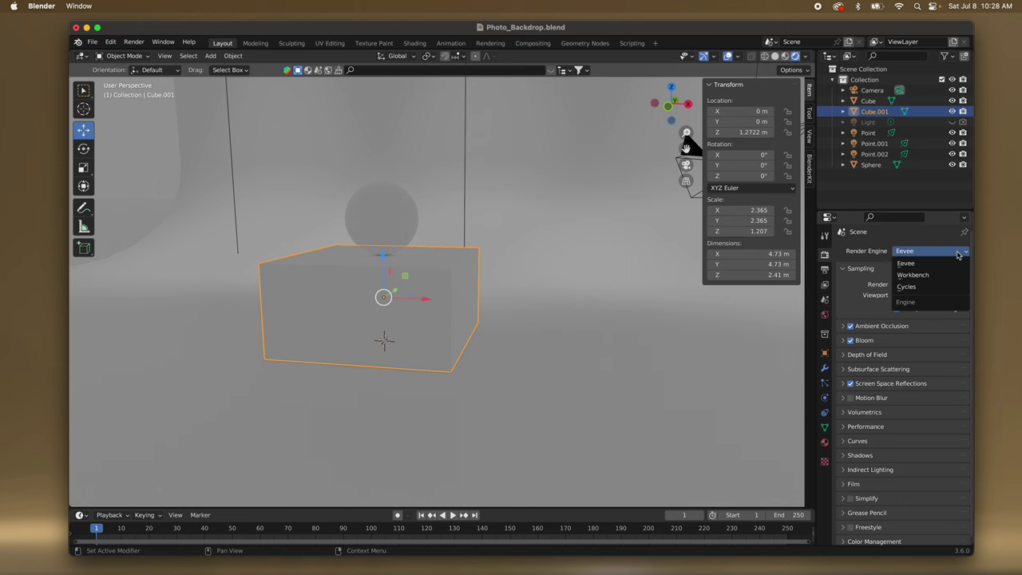
pyautogui.click(942, 288)
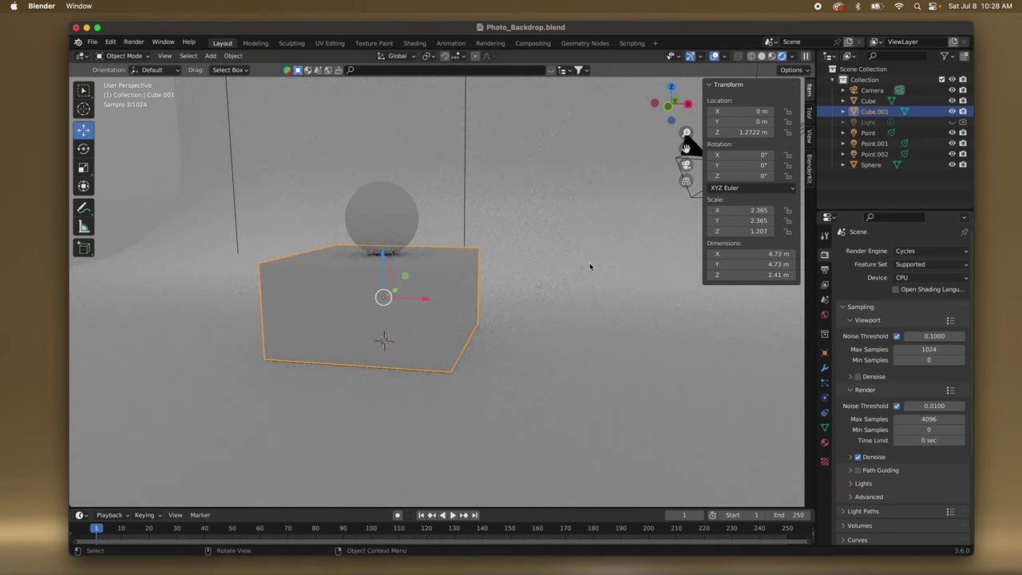
pyautogui.scroll(5, 534, 283)
pyautogui.scroll(-5, 535, 287)
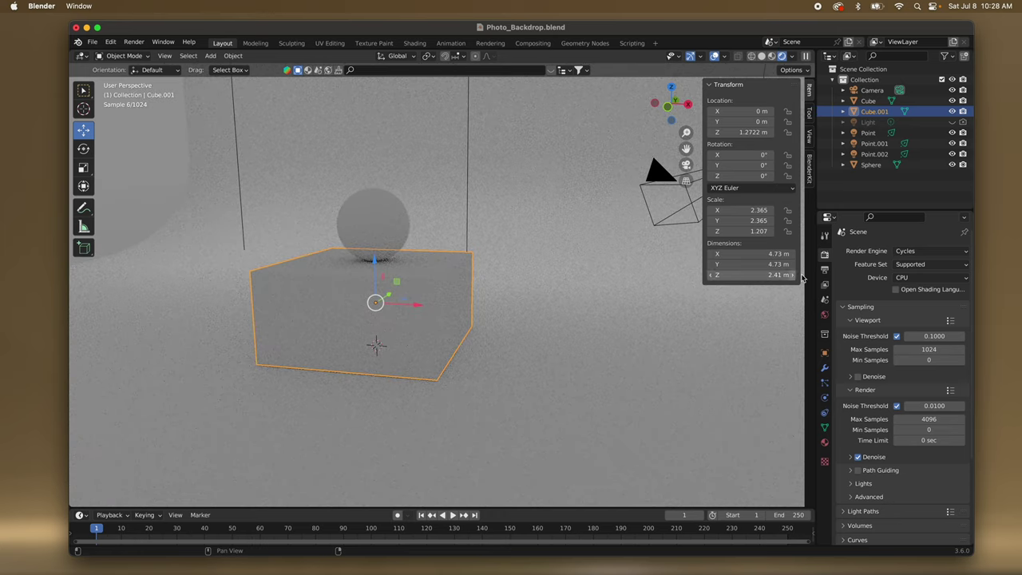
pyautogui.click(941, 254)
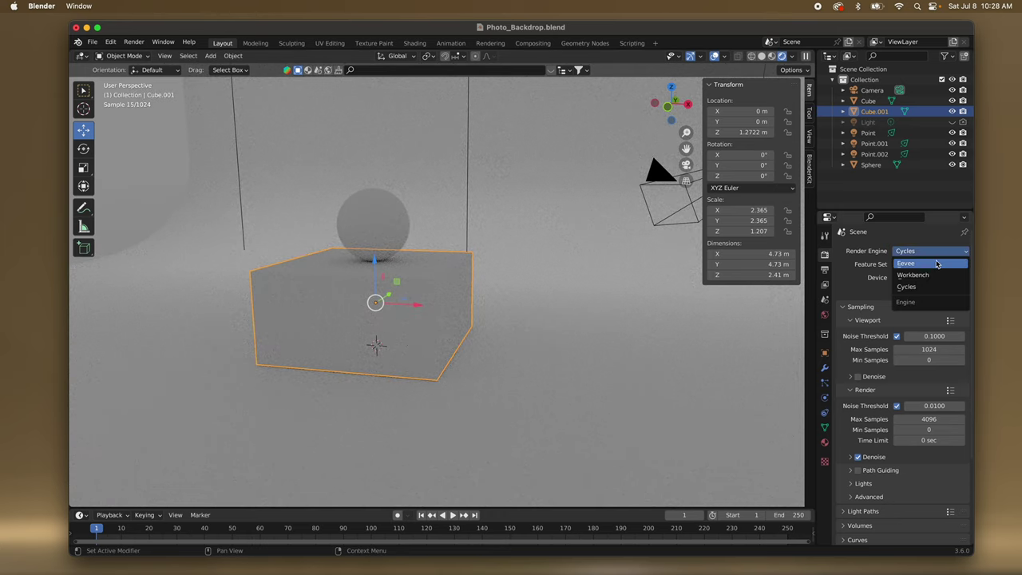
pyautogui.click(937, 265)
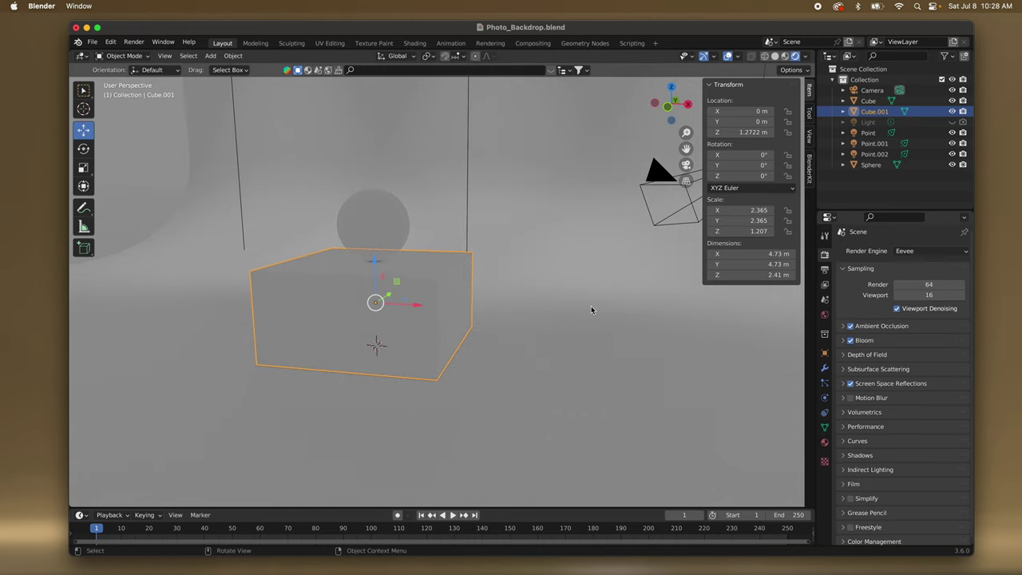
# Select the camera and rotate it about -1.5° around the global Z axis with the Transform tool.
pyautogui.scroll(-2, 591, 311)
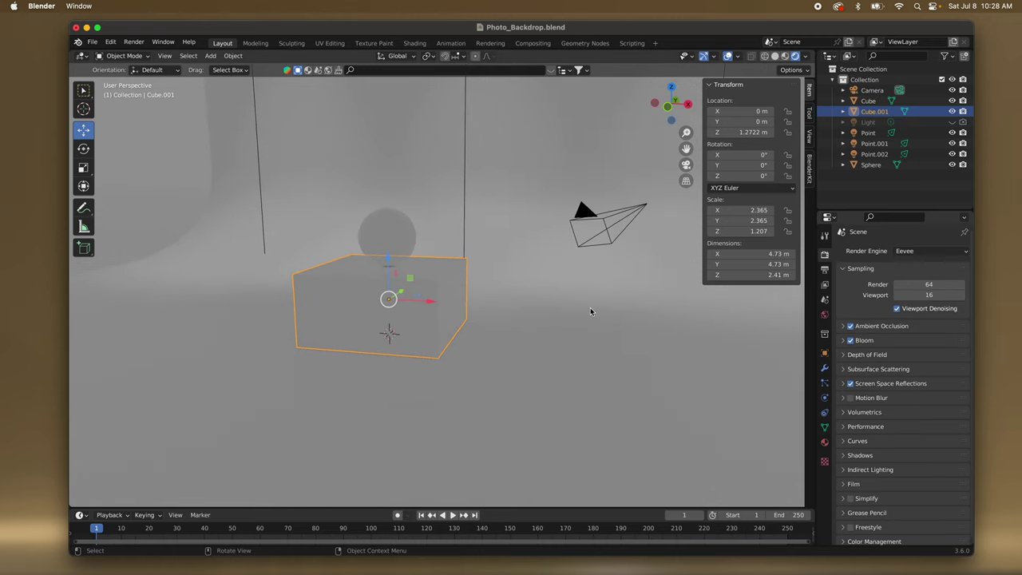
pyautogui.click(573, 215)
pyautogui.hscroll(5, 672, 294)
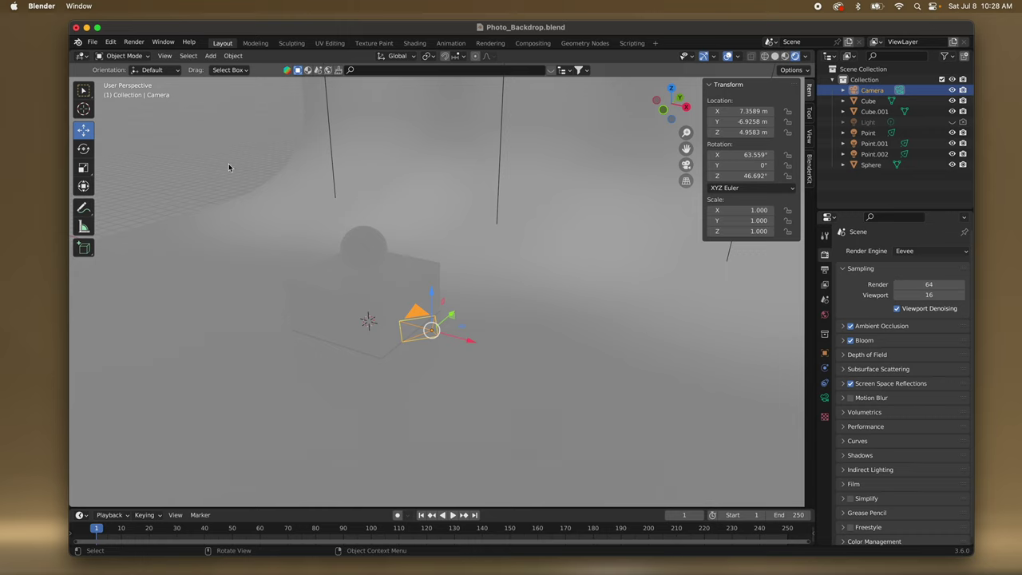
pyautogui.click(83, 185)
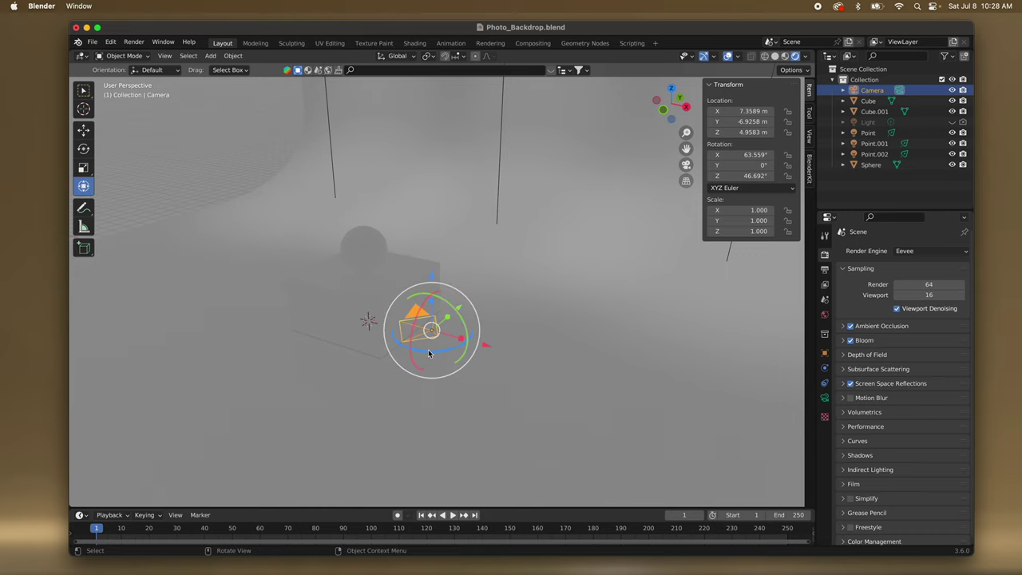
pyautogui.moveTo(428, 352); pyautogui.dragTo(431, 354)
pyautogui.hscroll(3, 431, 353)
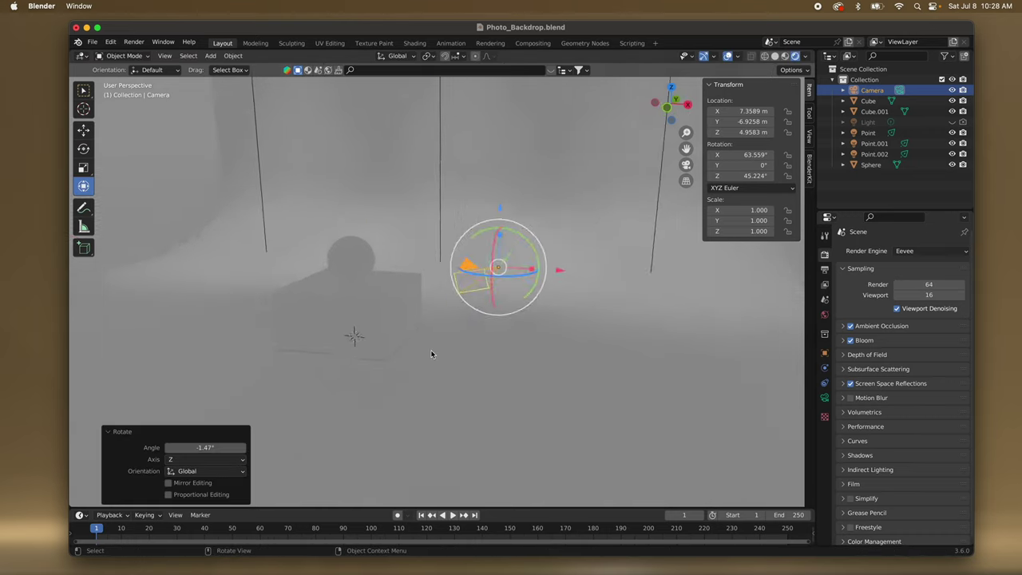
# Try rotating the camera around the global Y axis and the global Z axis, undoing each rotation.
pyautogui.hscroll(5, 431, 354)
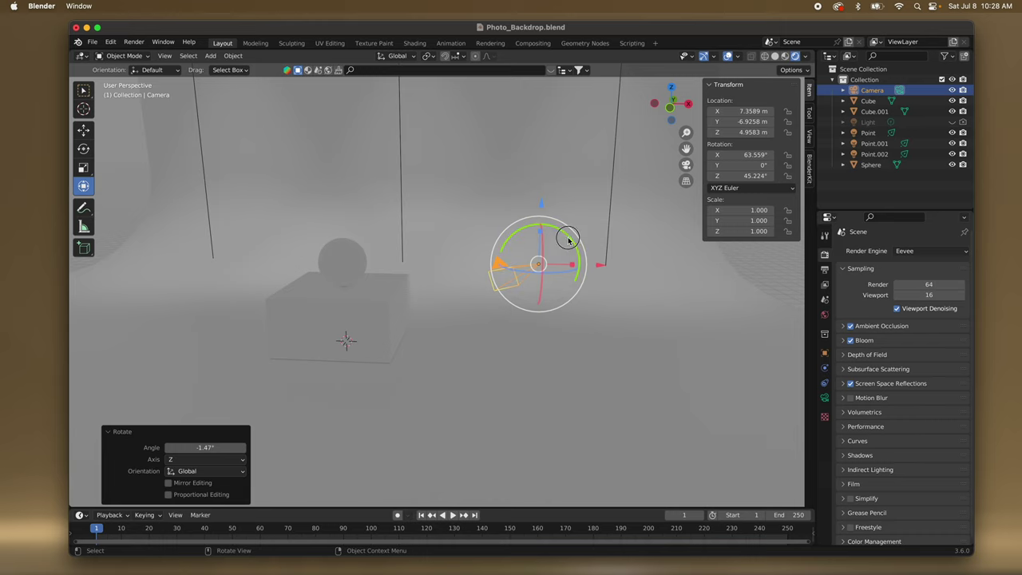
pyautogui.moveTo(568, 240); pyautogui.dragTo(576, 252)
pyautogui.hscroll(-5, 558, 281)
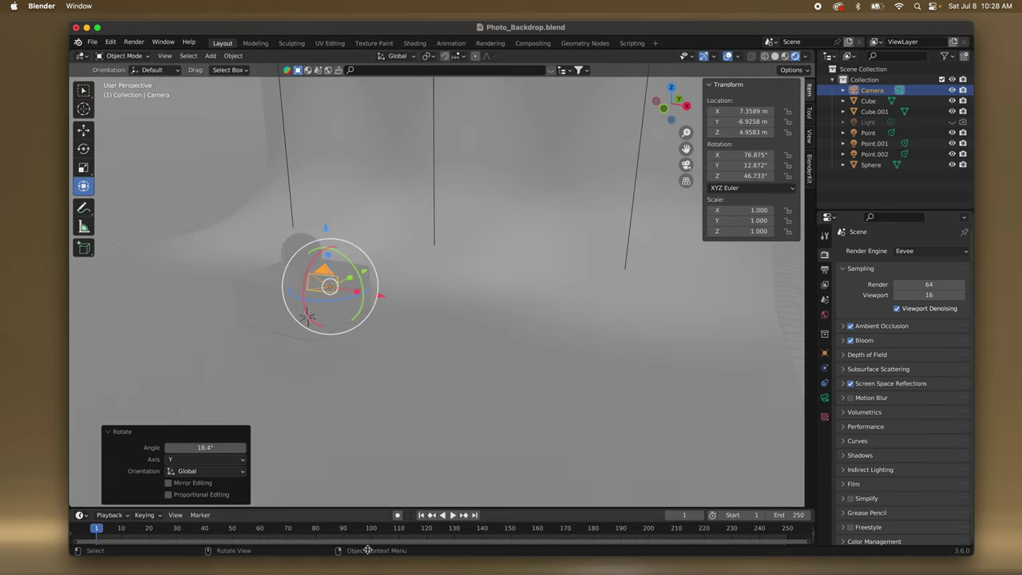
pyautogui.press('super+z')
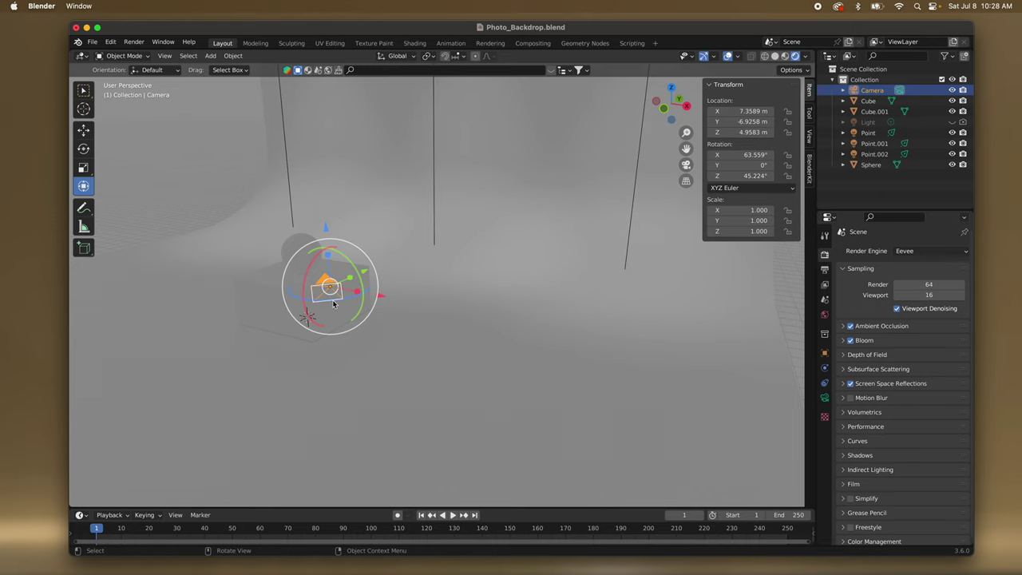
pyautogui.hscroll(-5, 333, 303)
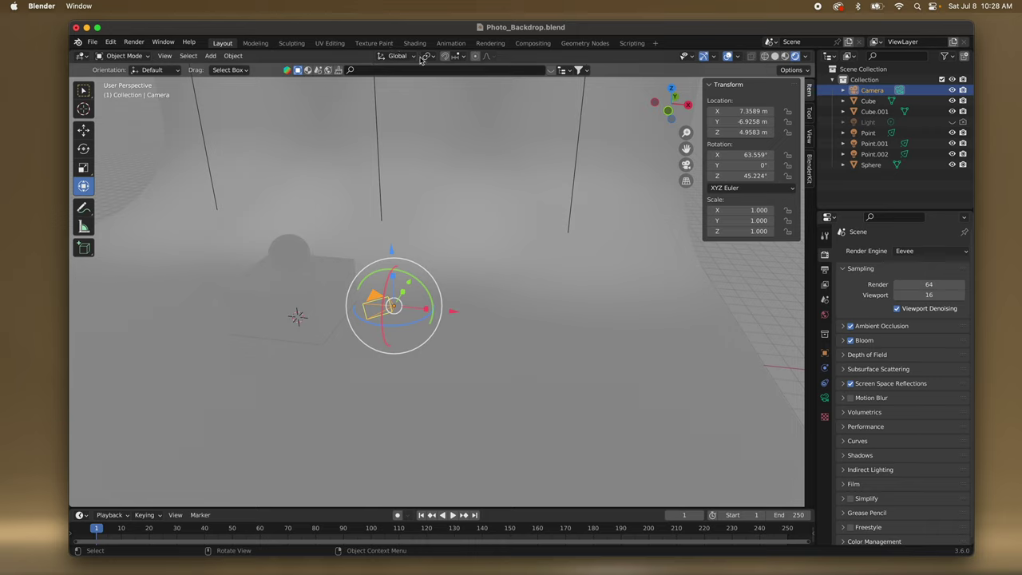
pyautogui.moveTo(423, 323); pyautogui.dragTo(390, 330)
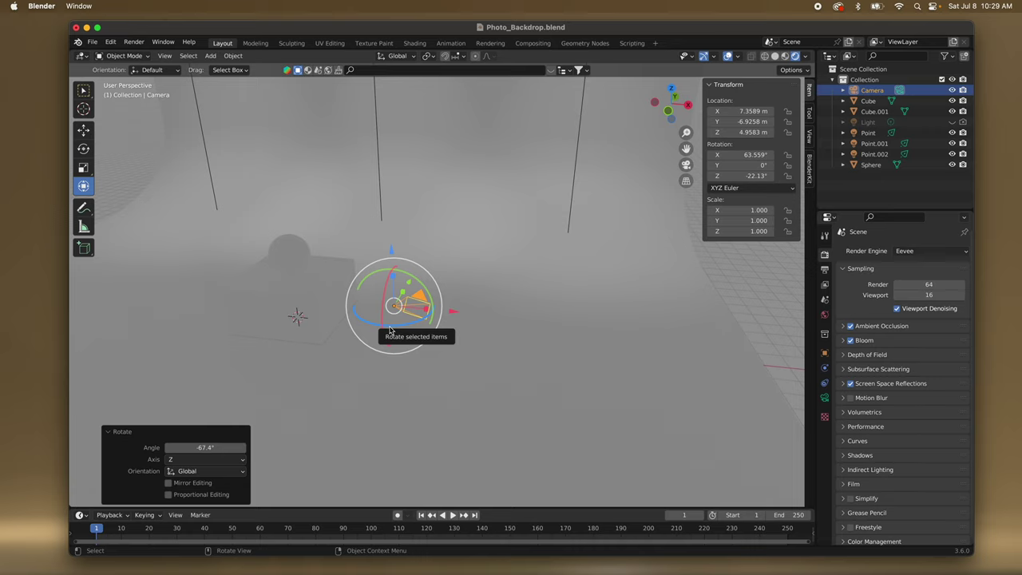
pyautogui.press('super+z')
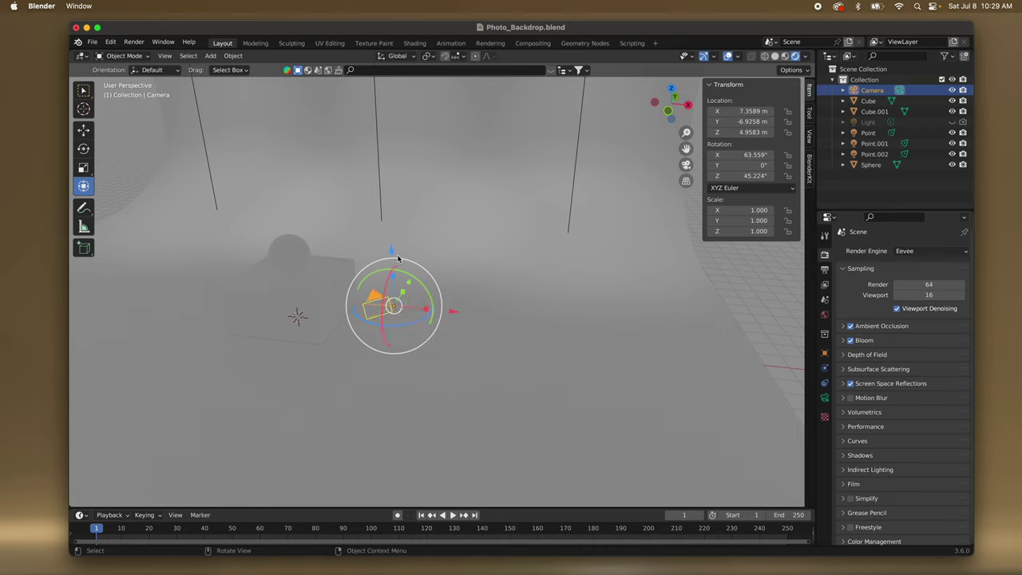
# Set the transform orientation to Local and tilt the camera around its own X axis to about 72°.
pyautogui.click(412, 56)
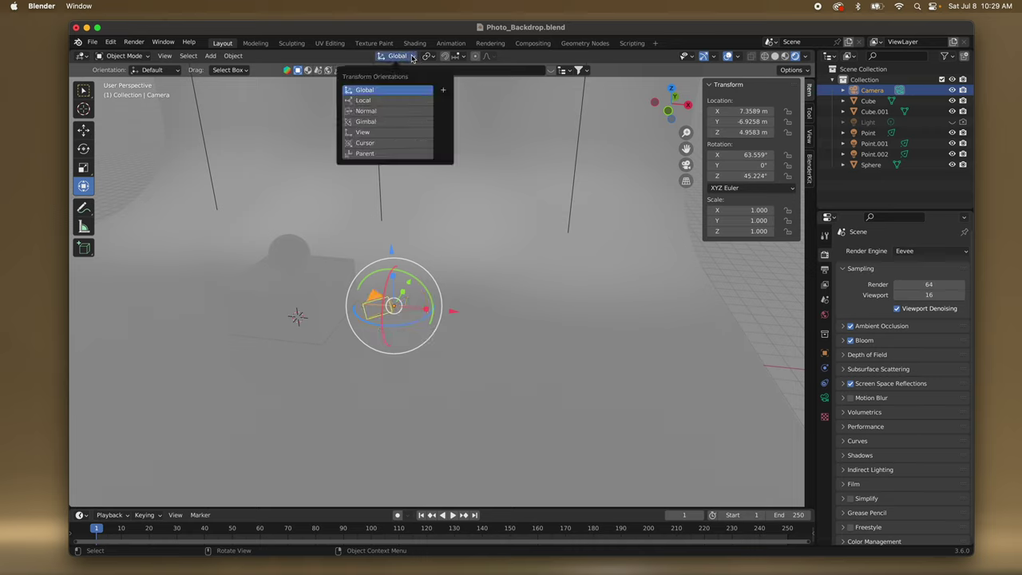
pyautogui.click(412, 100)
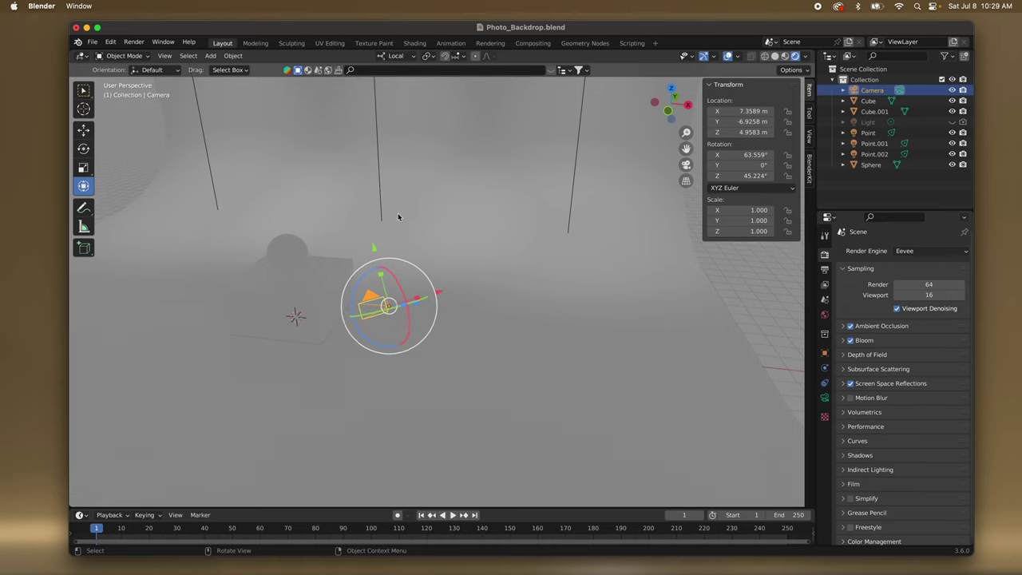
pyautogui.hscroll(3, 398, 213)
pyautogui.moveTo(308, 302); pyautogui.dragTo(322, 314)
pyautogui.hscroll(-3, 322, 314)
pyautogui.hscroll(-5, 321, 310)
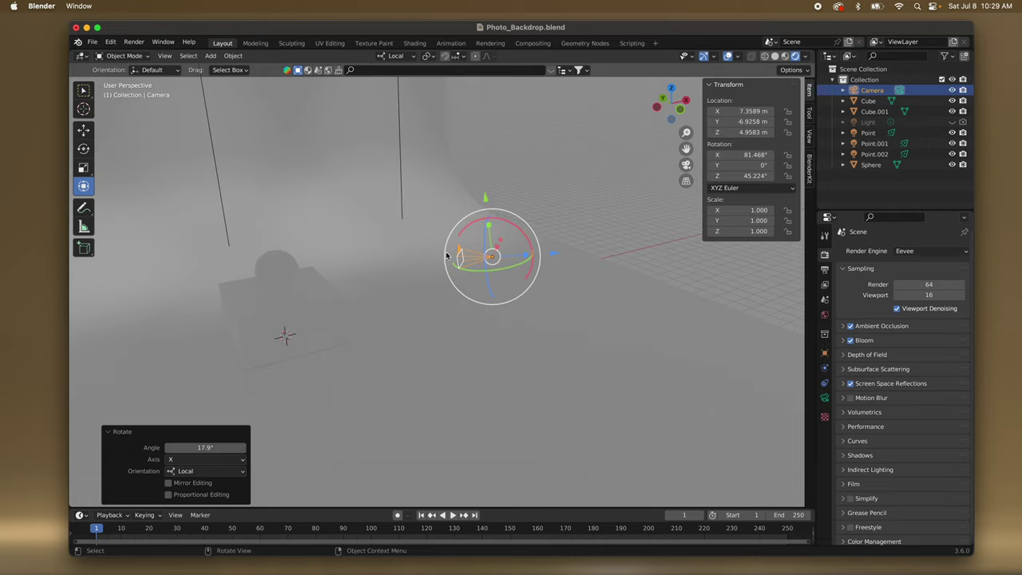
pyautogui.moveTo(515, 230); pyautogui.dragTo(507, 228)
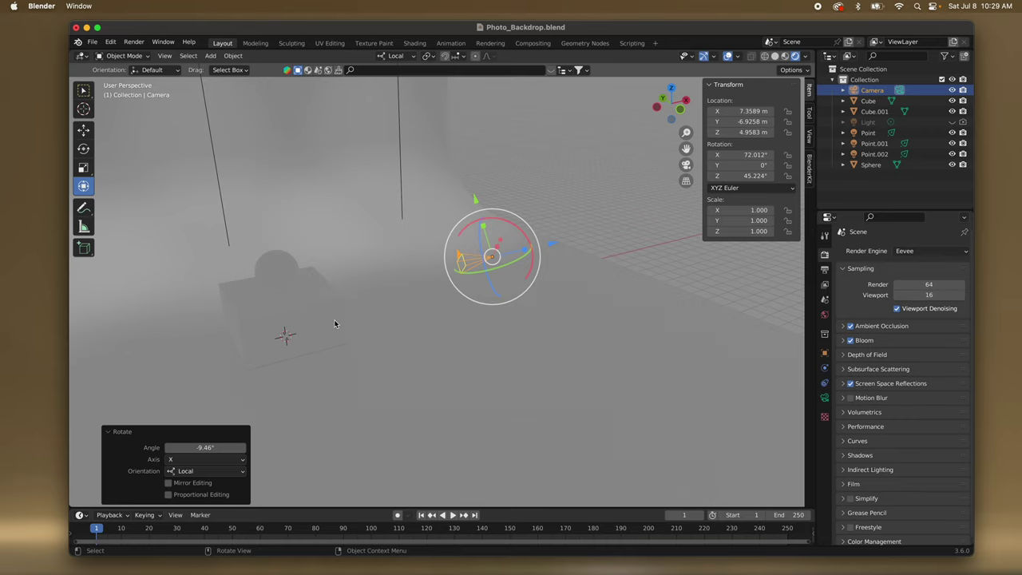
# Compare the backdrop, box and sphere in Solid and Rendered viewport shading.
pyautogui.hscroll(5, 335, 323)
pyautogui.hscroll(-2, 334, 323)
pyautogui.hscroll(2, 335, 323)
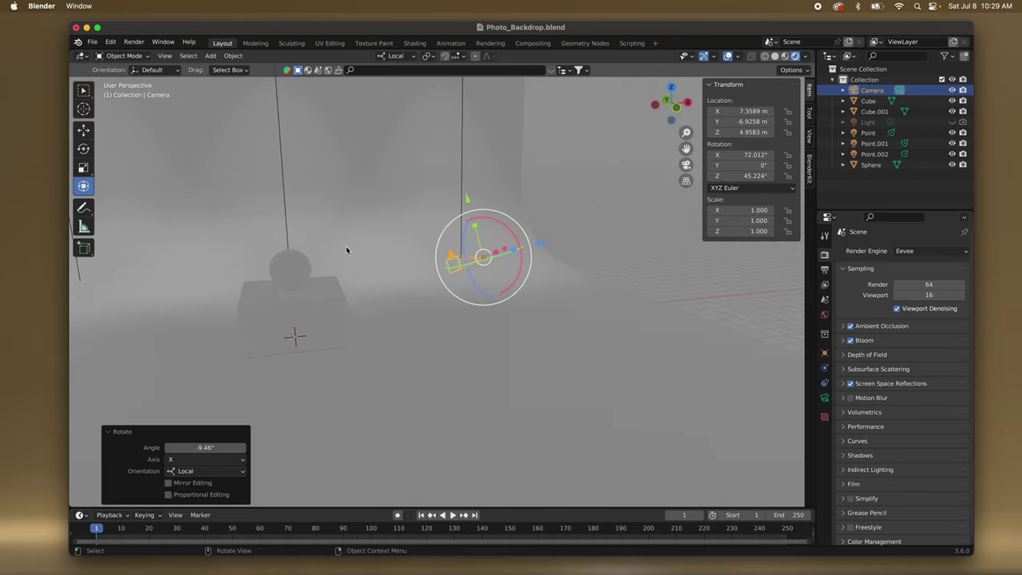
pyautogui.press('z')
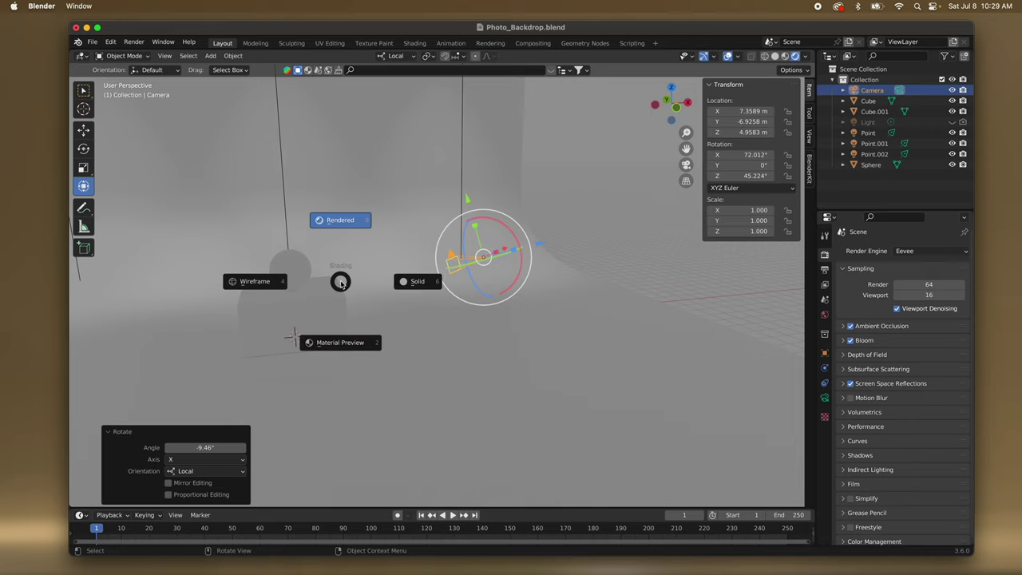
pyautogui.click(415, 280)
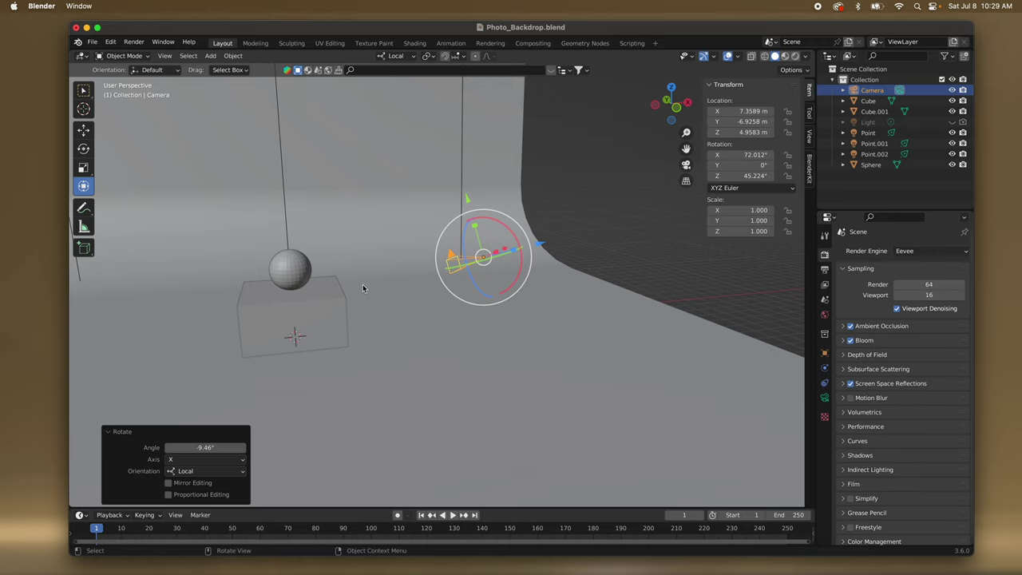
pyautogui.press('z')
pyautogui.click(358, 225)
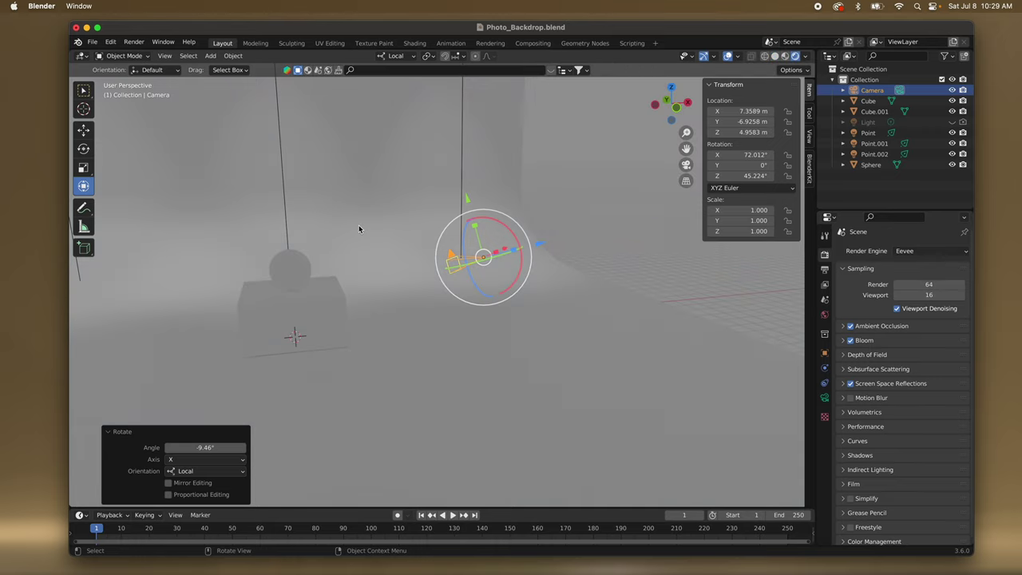
pyautogui.press('z')
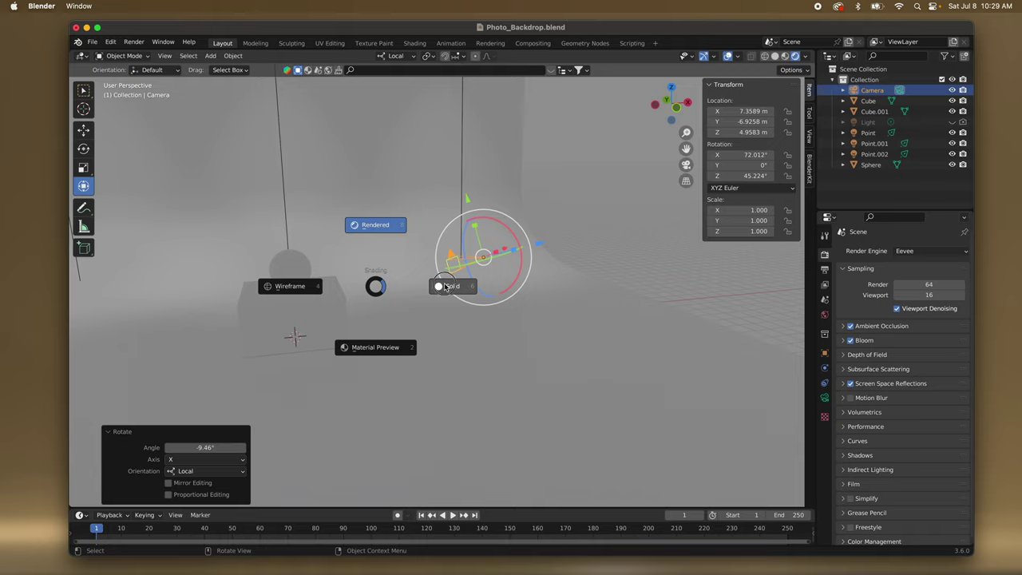
pyautogui.click(445, 288)
pyautogui.press('z')
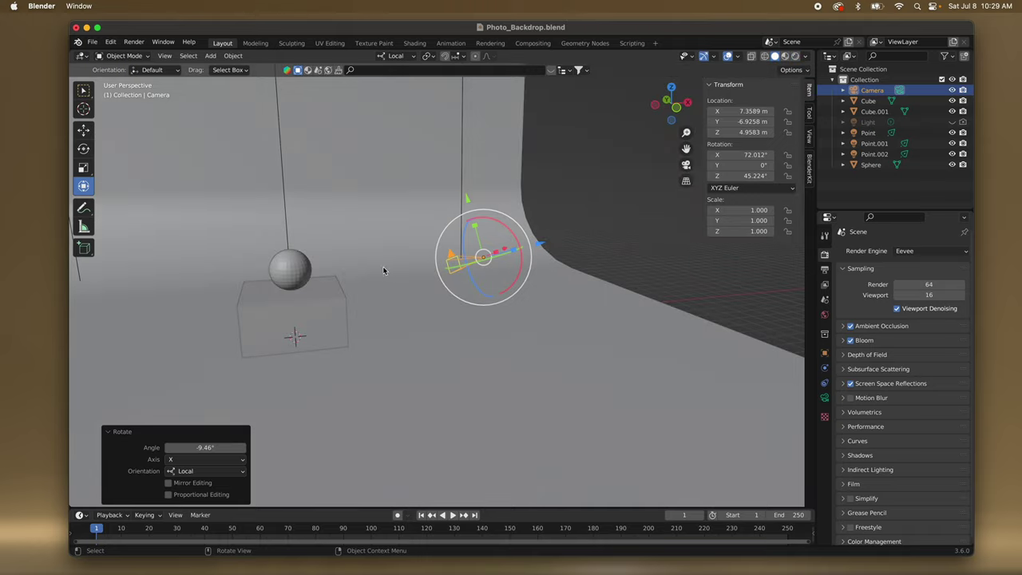
pyautogui.press('z')
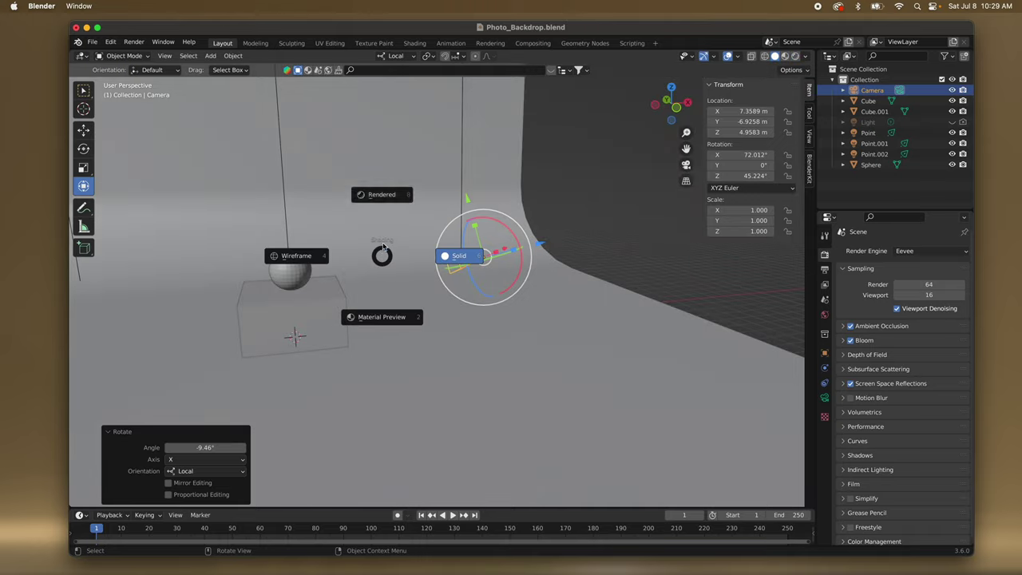
pyautogui.click(383, 196)
# Set the viewport shading to Solid with the camera, box and sphere in view.
pyautogui.hscroll(5, 387, 263)
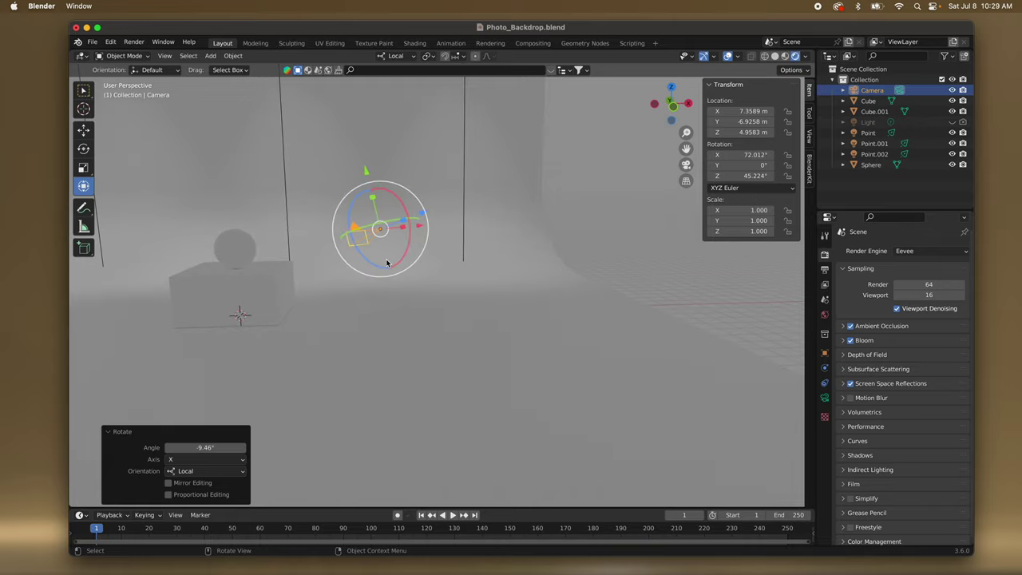
pyautogui.hscroll(-5, 386, 261)
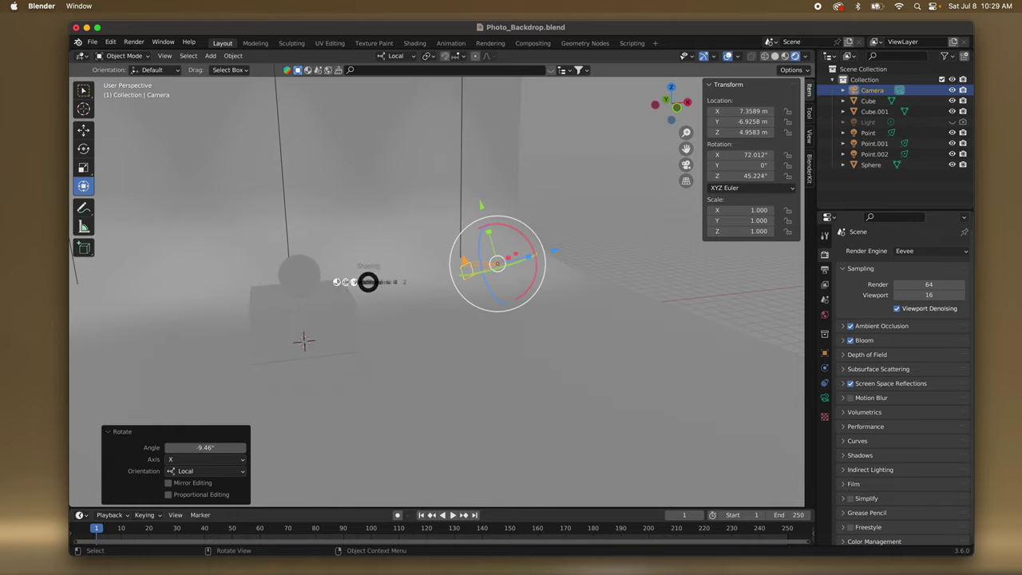
pyautogui.press('z')
pyautogui.click(446, 283)
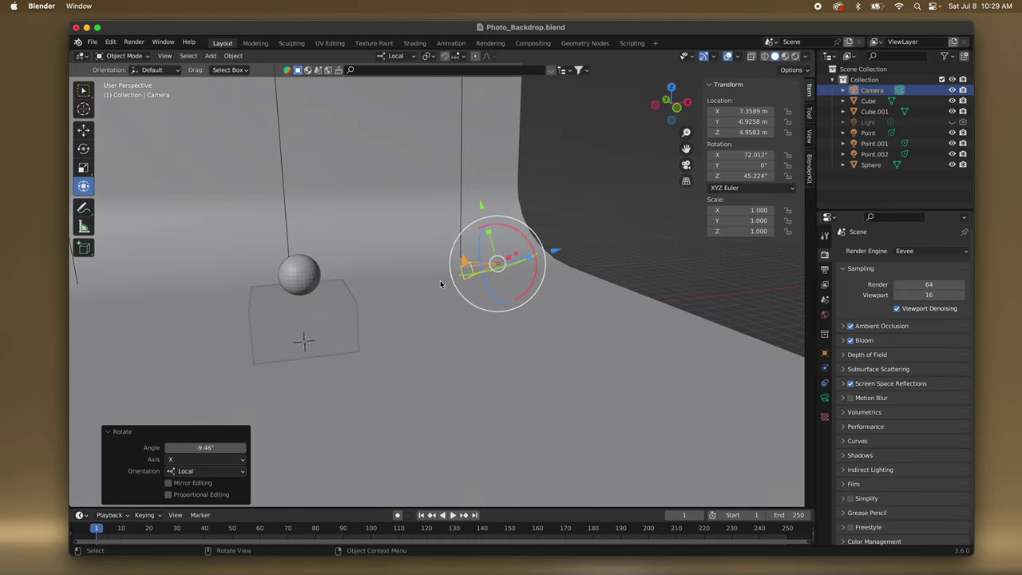
# Switch to the Animation workspace and set its camera view to Rendered shading.
pyautogui.hscroll(5, 369, 243)
pyautogui.hscroll(-5, 368, 242)
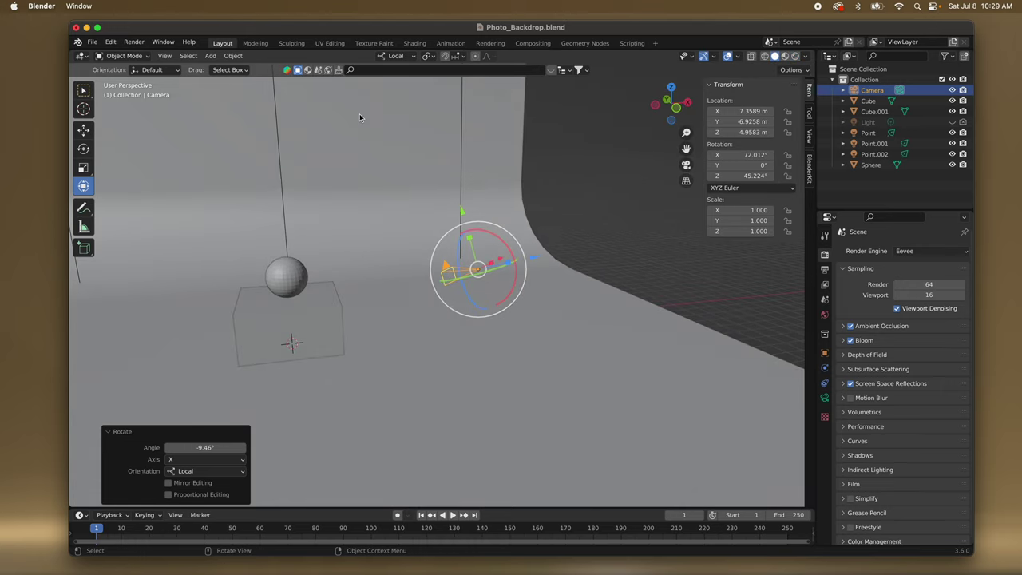
pyautogui.click(451, 44)
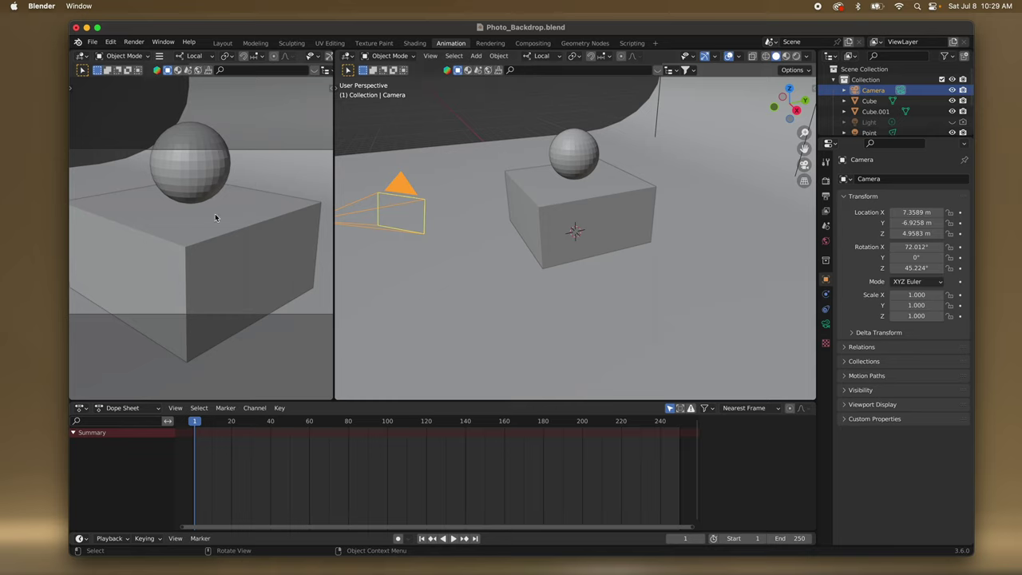
pyautogui.press('z')
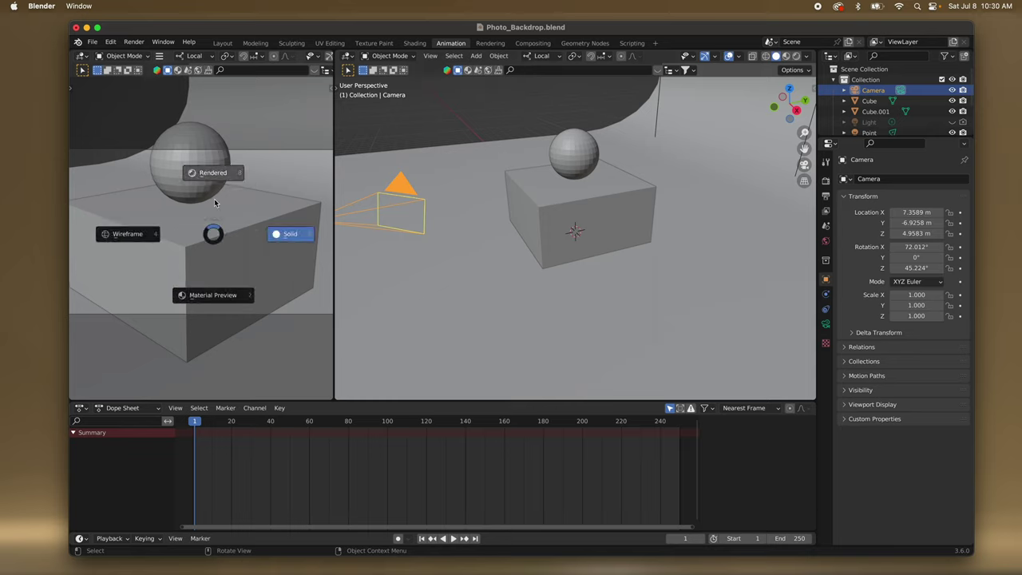
pyautogui.click(212, 178)
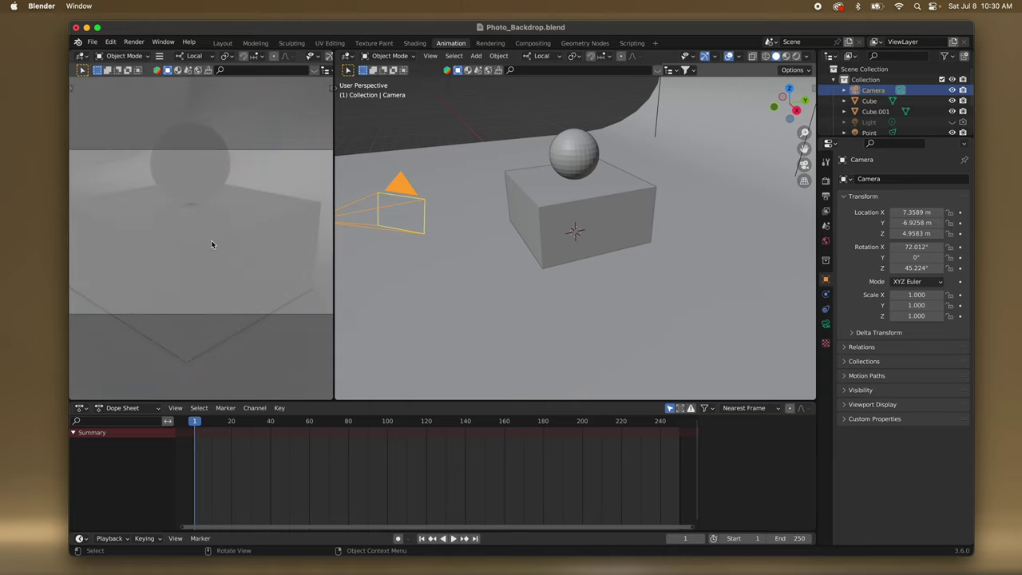
# Examine how the camera frame crops the sphere and box in the rendered camera view.
pyautogui.scroll(-3, 211, 240)
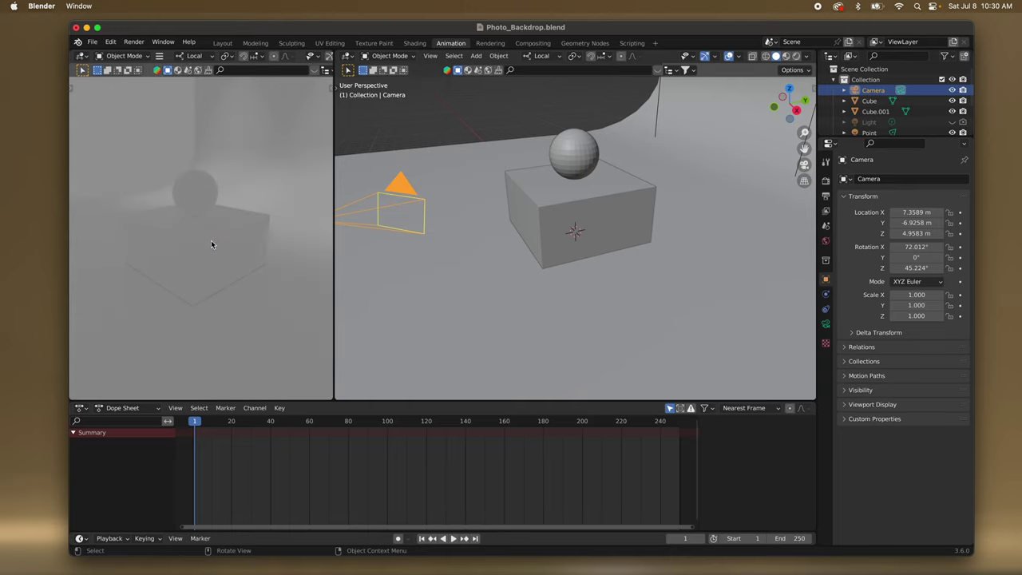
pyautogui.press('KP_0')
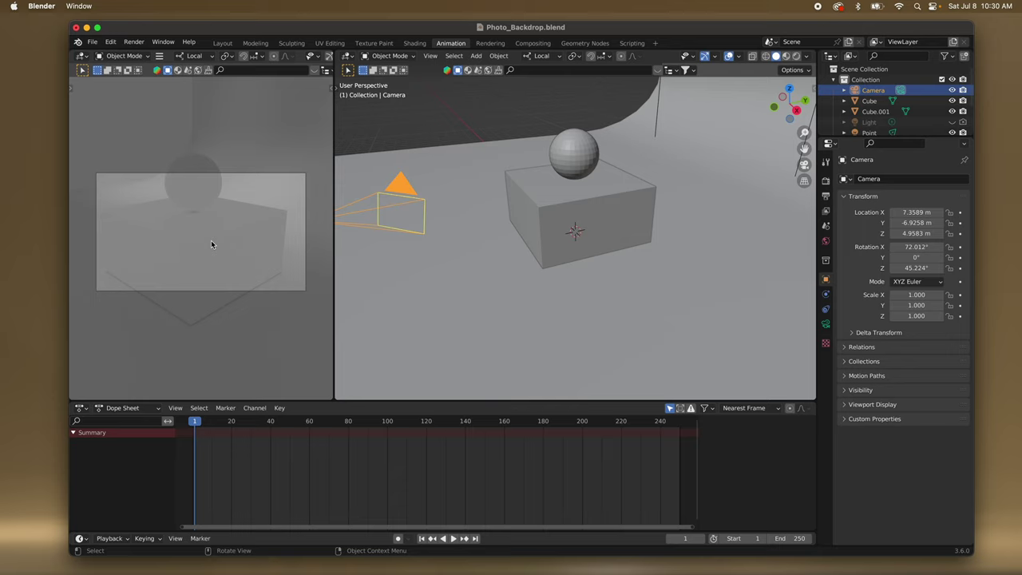
pyautogui.scroll(-3, 211, 243)
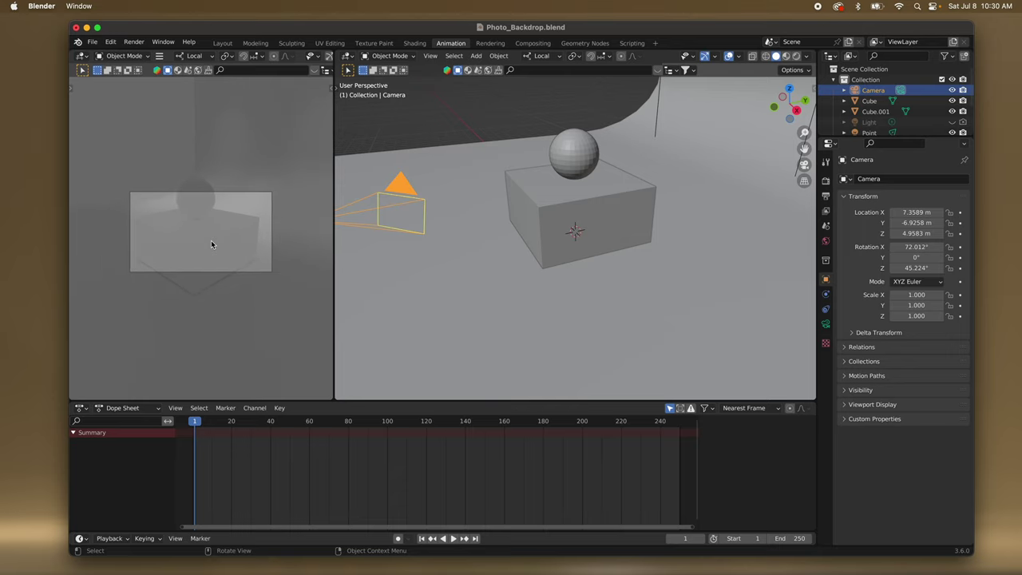
pyautogui.scroll(3, 212, 245)
pyautogui.scroll(-2, 211, 244)
pyautogui.scroll(-4, 212, 244)
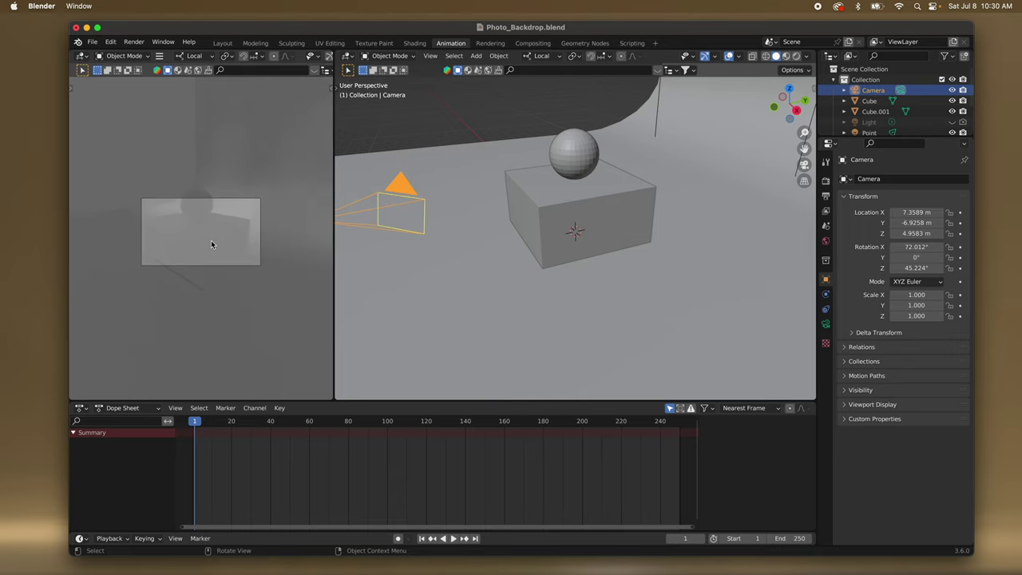
pyautogui.scroll(3, 212, 244)
pyautogui.scroll(5, 210, 244)
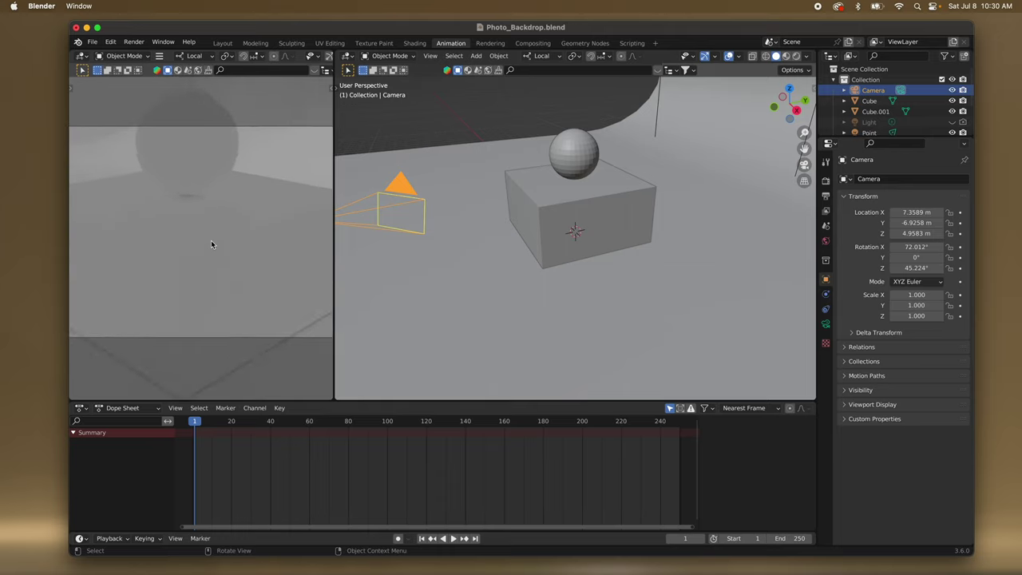
pyautogui.scroll(-4, 211, 243)
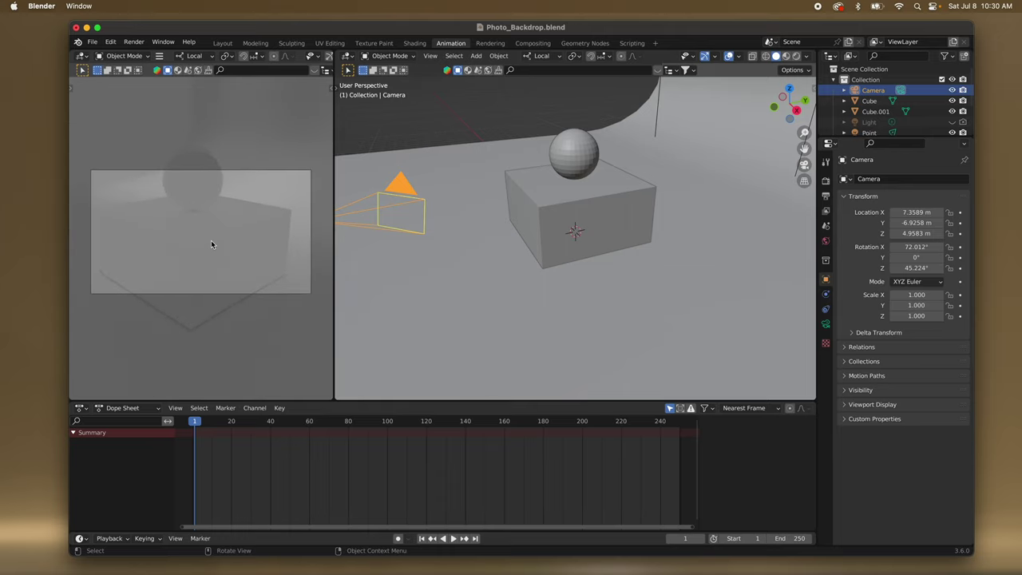
pyautogui.press('Home')
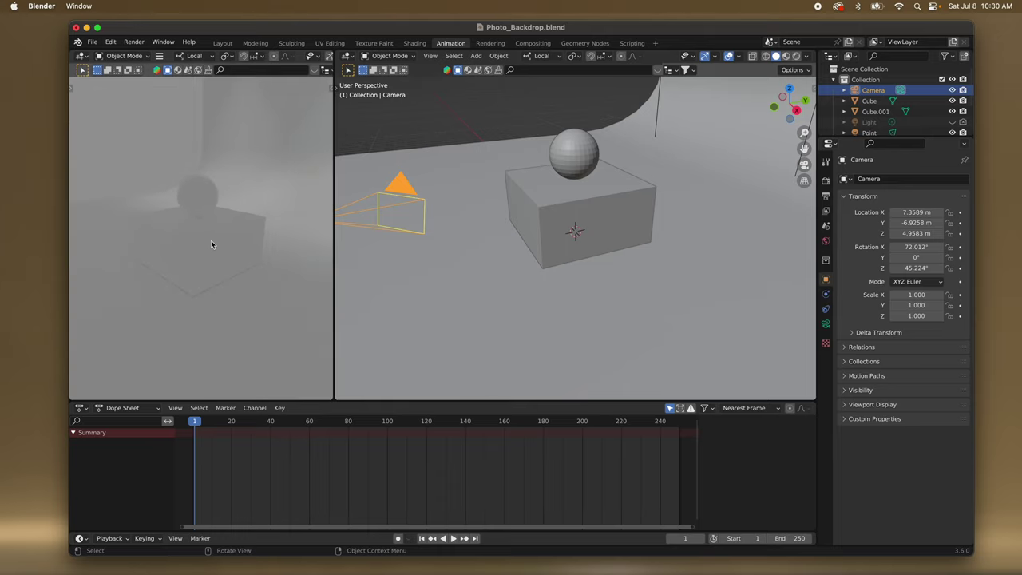
pyautogui.scroll(-4, 211, 243)
pyautogui.scroll(2, 211, 243)
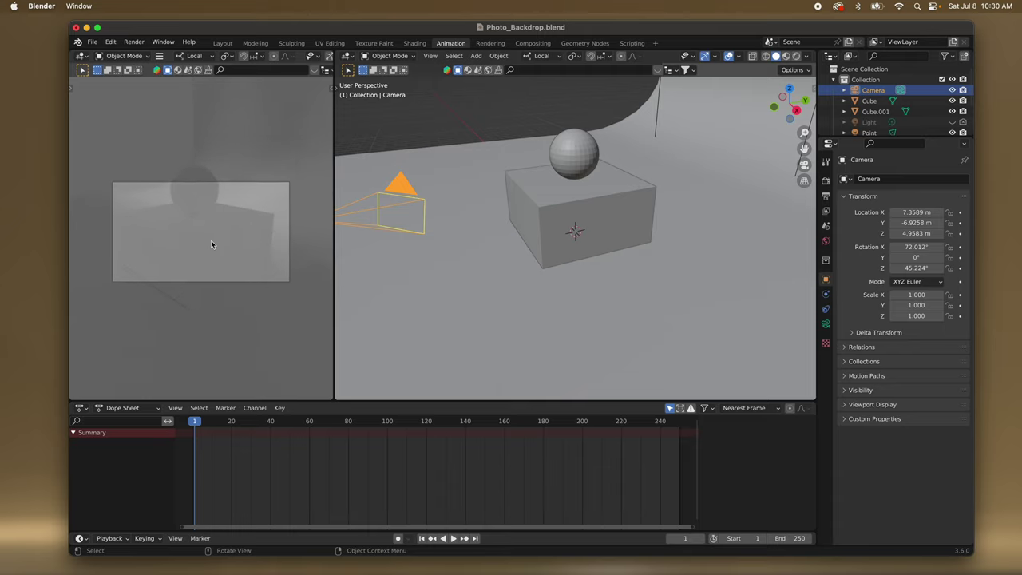
pyautogui.scroll(2, 211, 243)
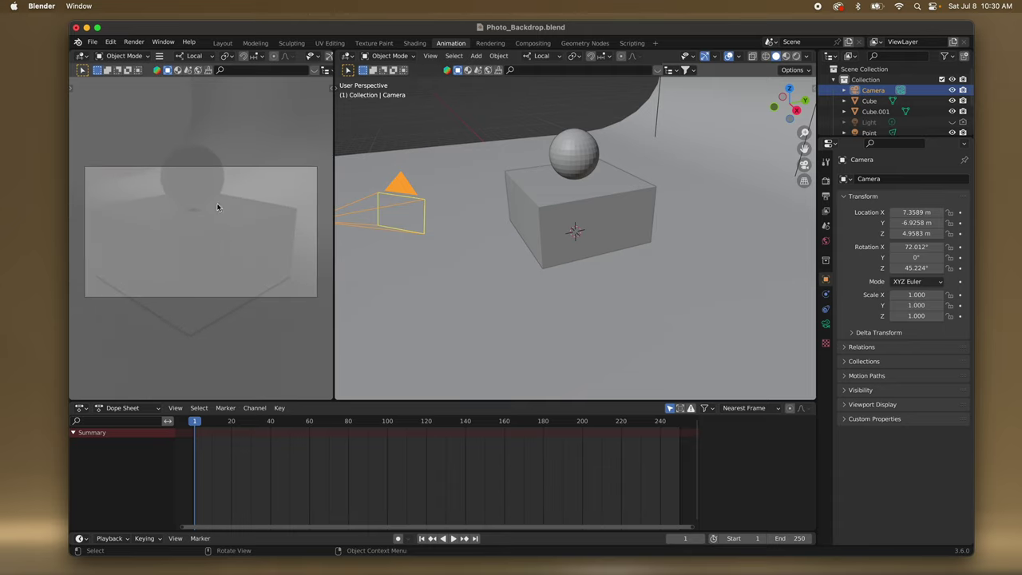
# Move the camera back along its local Z axis, away from the box, to about X 9.64 m, Y -9.19 m, Z 6 m.
pyautogui.hscroll(-5, 469, 256)
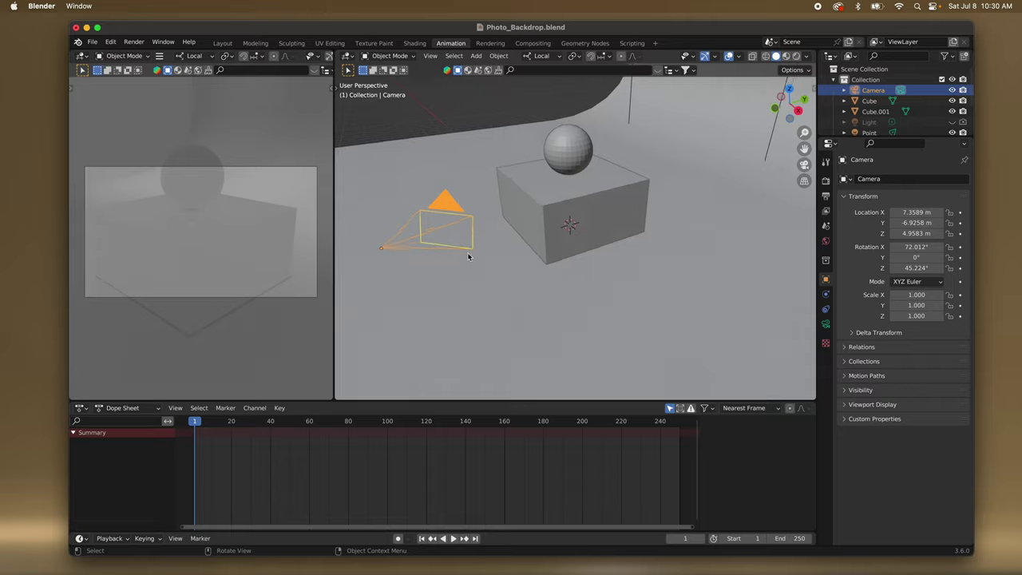
pyautogui.scroll(-3, 468, 256)
pyautogui.hscroll(-5, 469, 256)
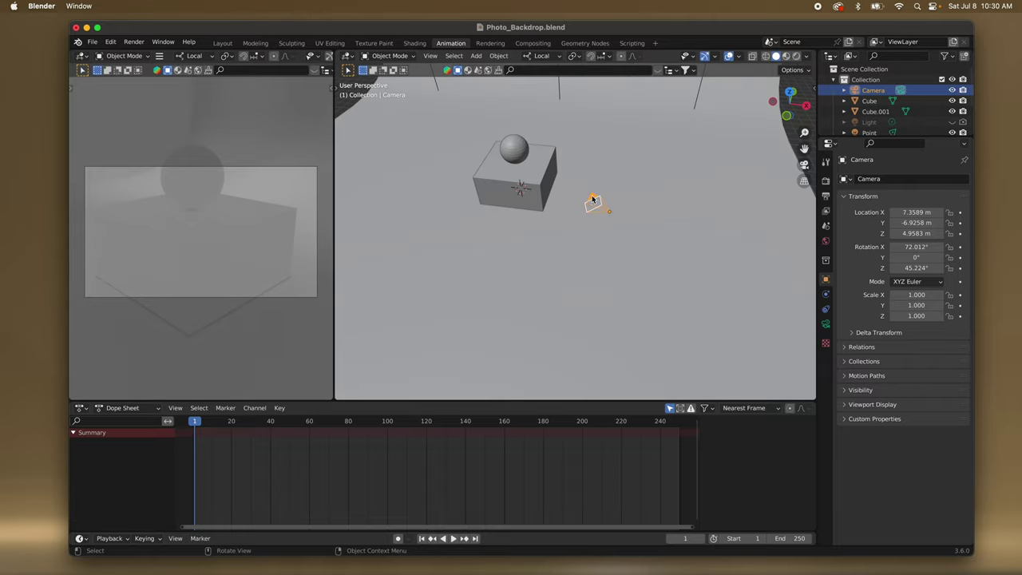
pyautogui.click(335, 86)
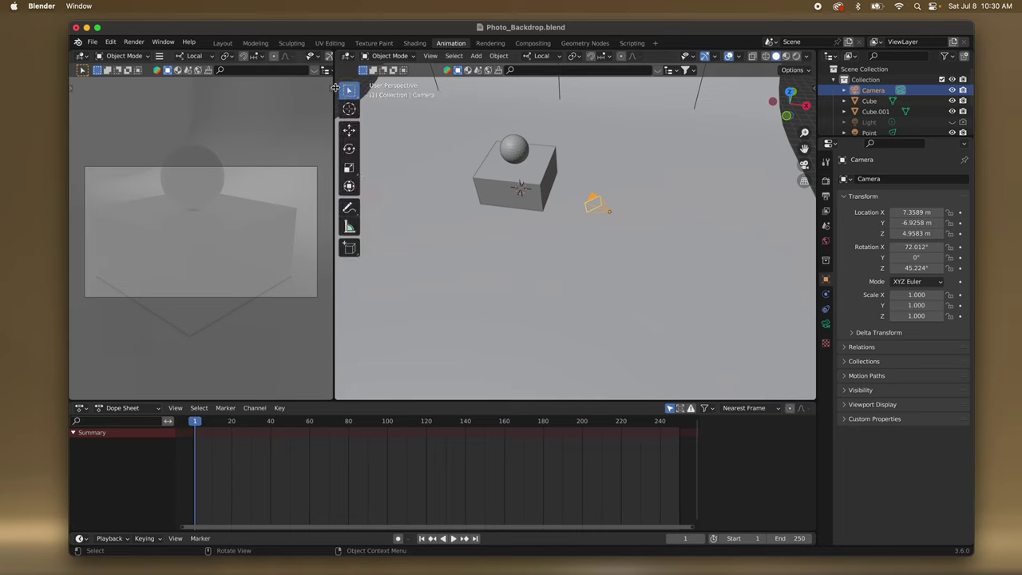
pyautogui.click(348, 185)
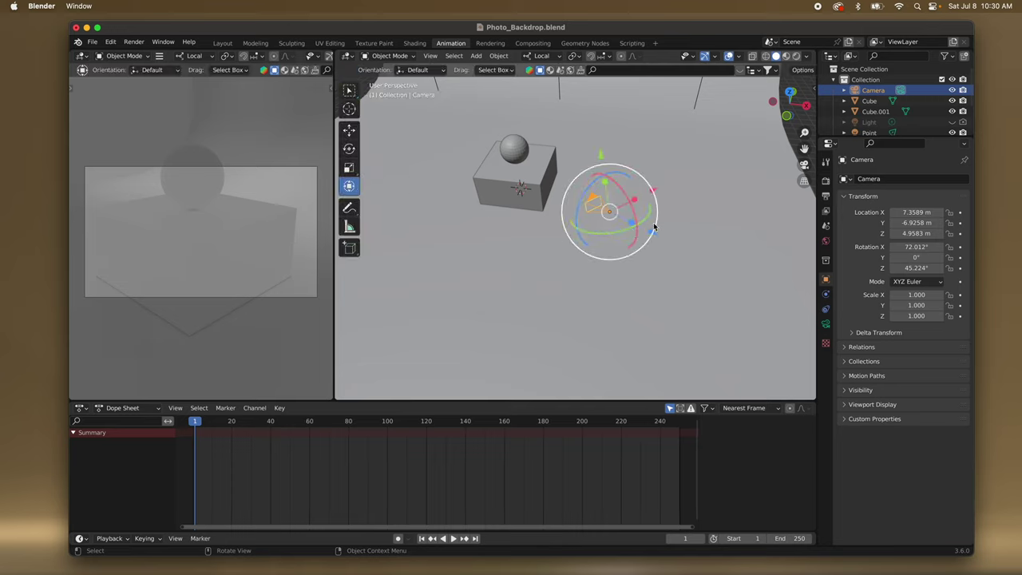
pyautogui.moveTo(650, 232); pyautogui.dragTo(699, 251)
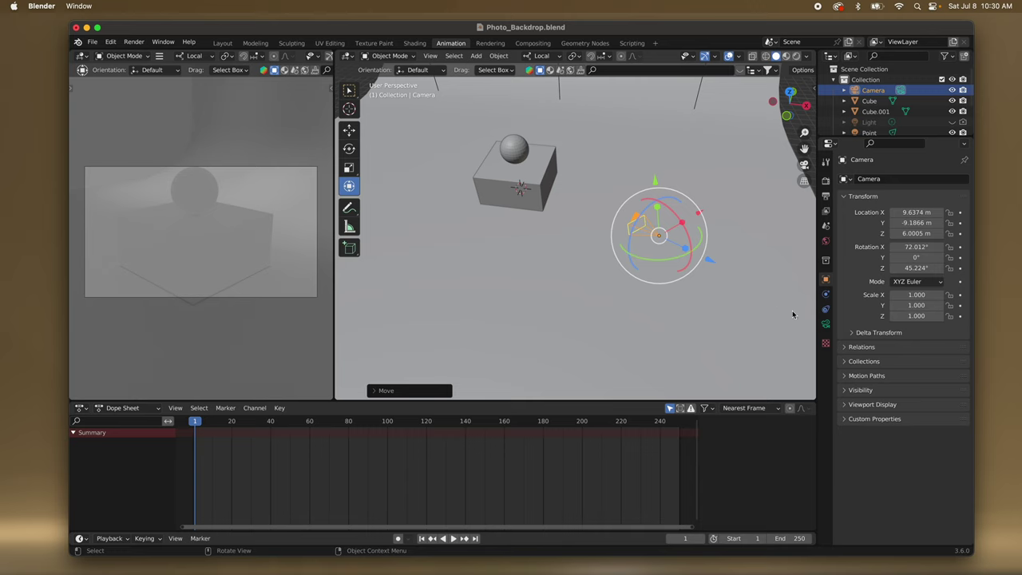
# Set the camera's focal length to 34 mm and lower the camera slightly along its local Y axis.
pyautogui.click(826, 308)
pyautogui.moveTo(921, 229); pyautogui.dragTo(902, 229)
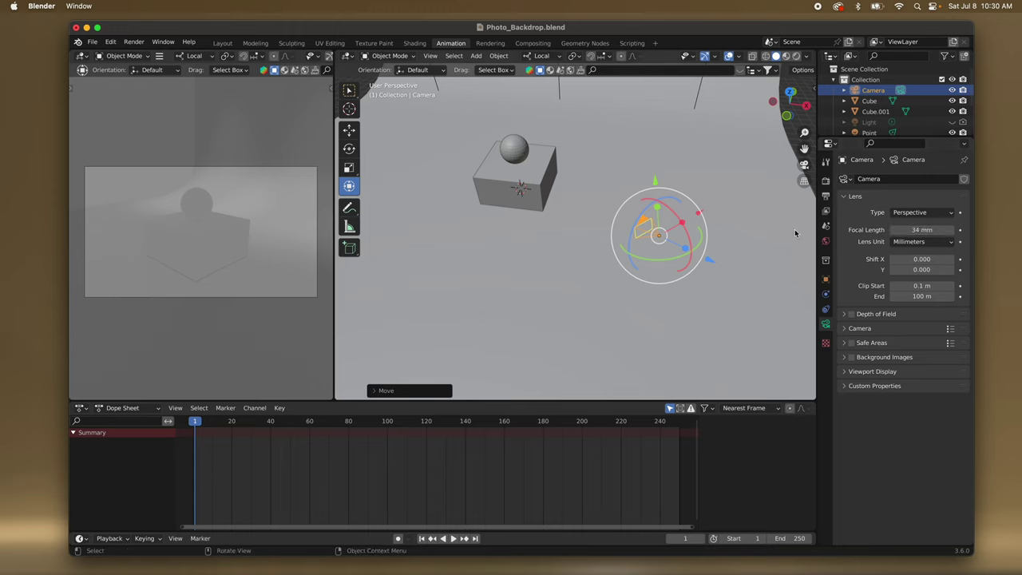
pyautogui.moveTo(796, 229); pyautogui.dragTo(743, 191, button='middle')
pyautogui.moveTo(709, 172); pyautogui.dragTo(721, 220)
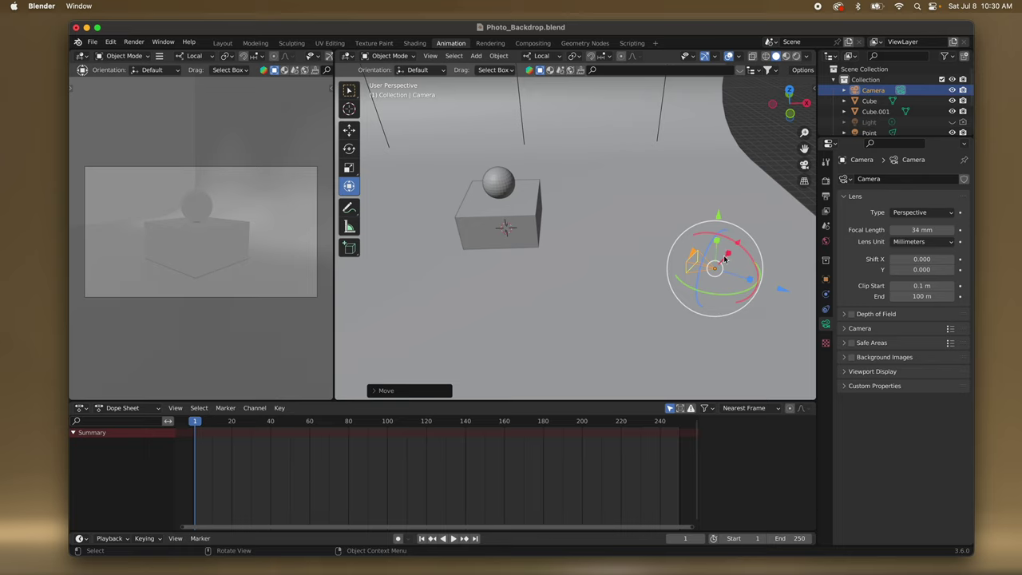
# Duplicate the camera about -5.6 m along its local X axis and make the copy the active camera.
pyautogui.hotkey('shift', 'd')
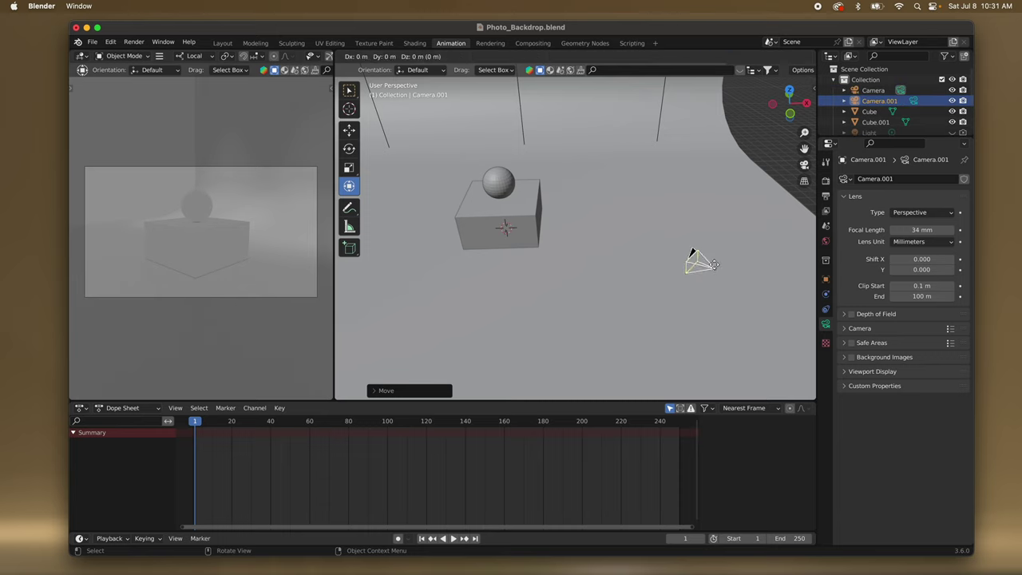
pyautogui.press('x')
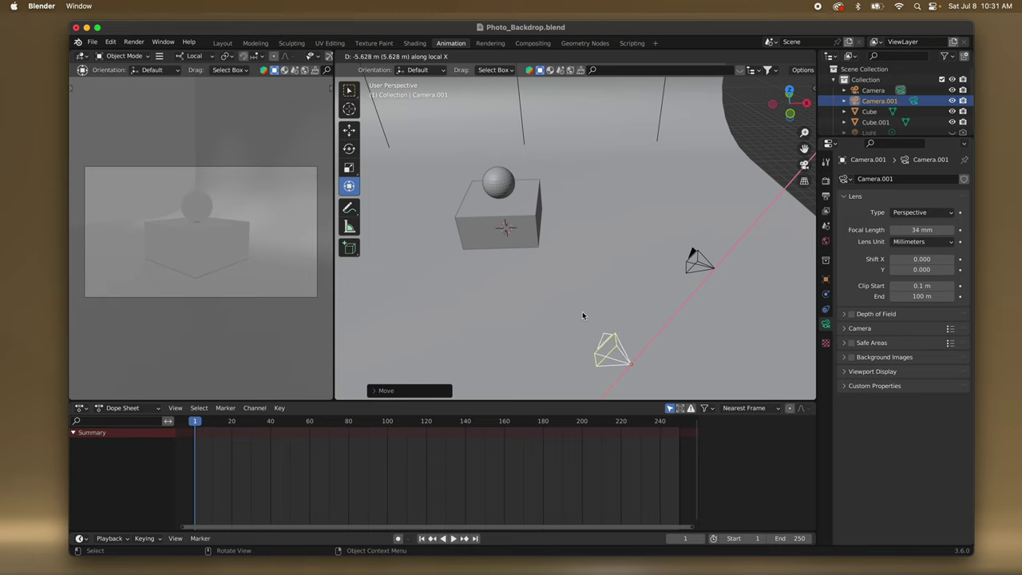
pyautogui.click(582, 311)
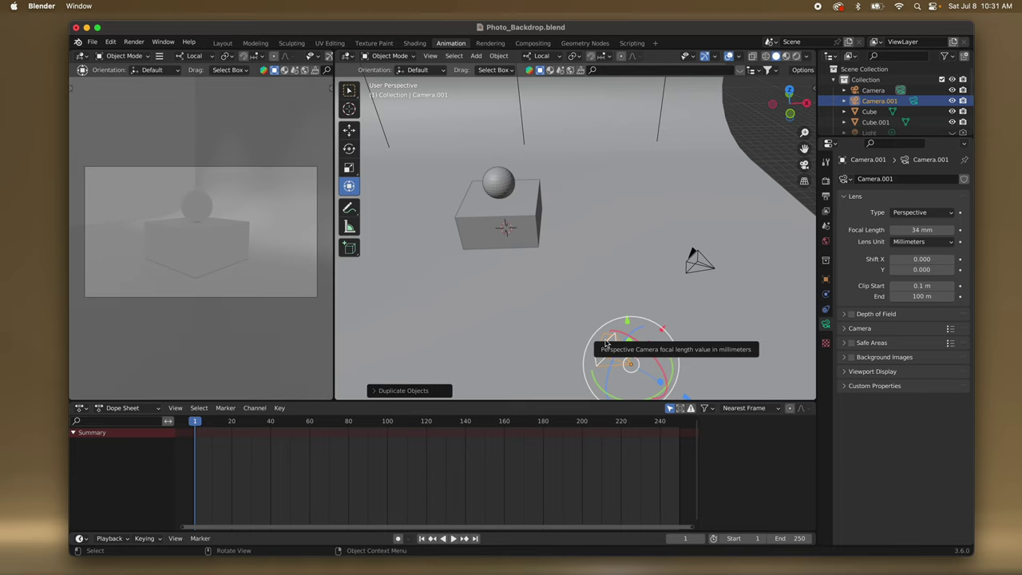
pyautogui.rightClick(606, 343)
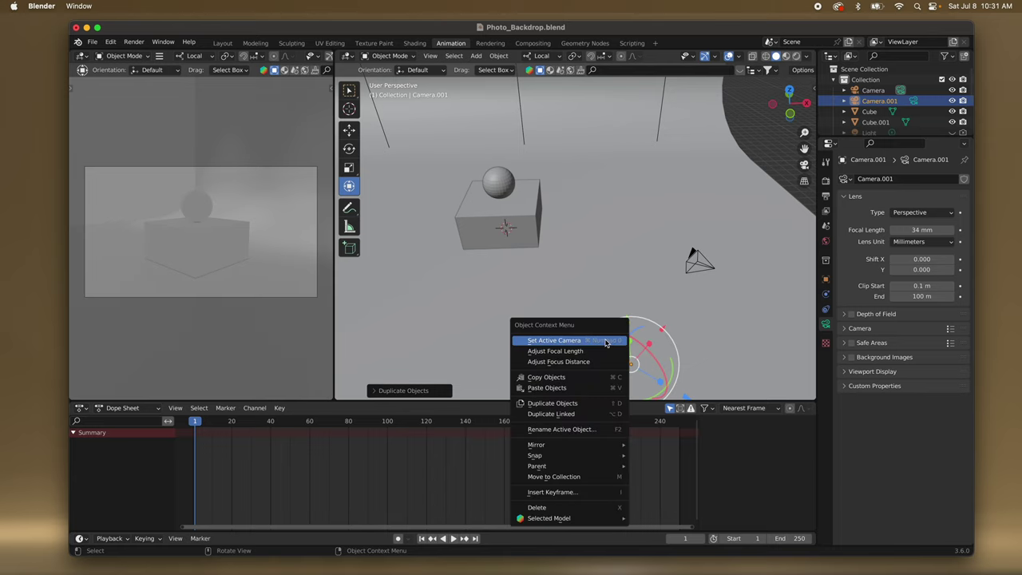
pyautogui.click(596, 341)
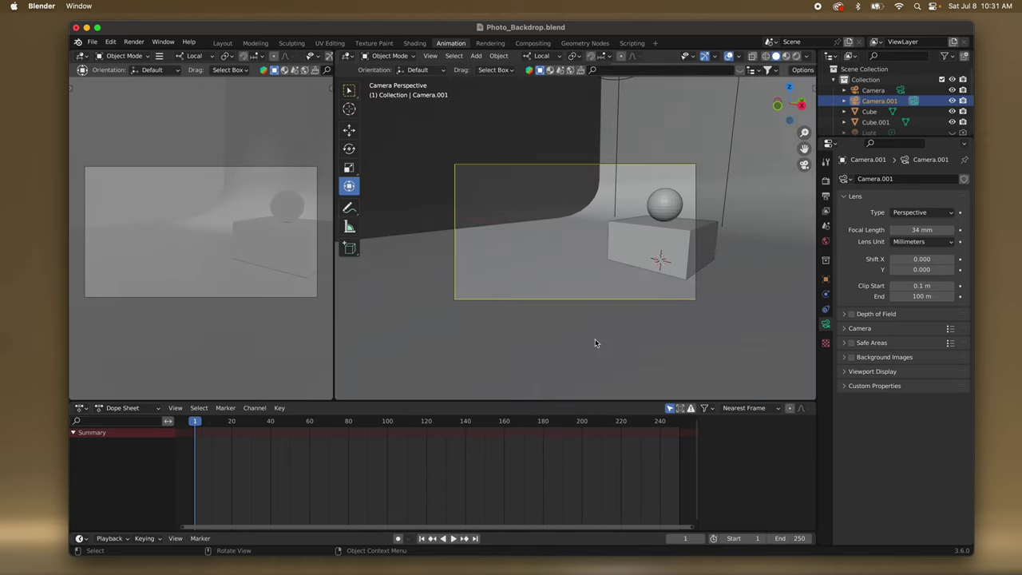
# Frame the duplicated camera in the perspective view and rename it Front Cam.
pyautogui.press('KP_Decimal')
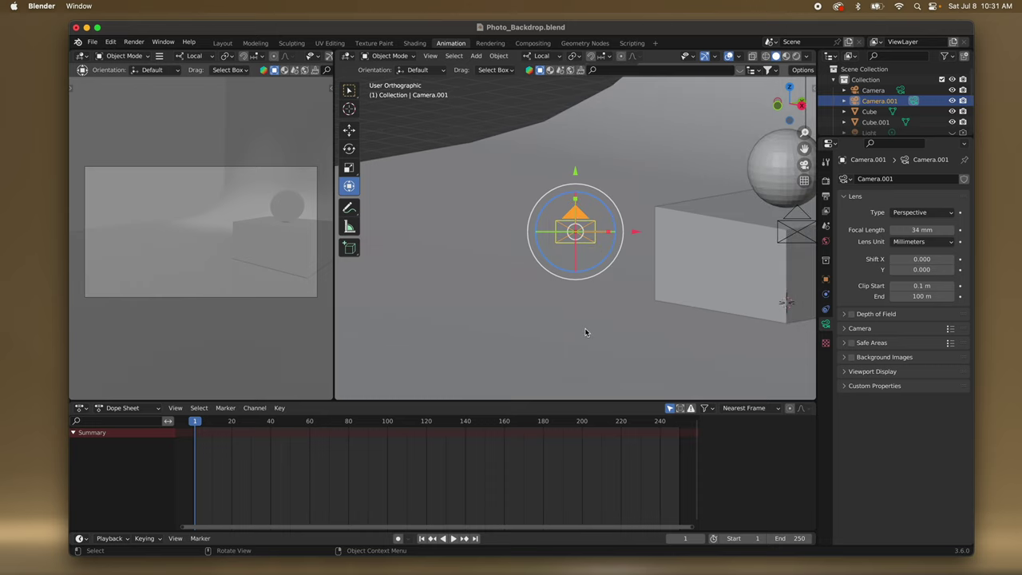
pyautogui.hscroll(-5, 585, 333)
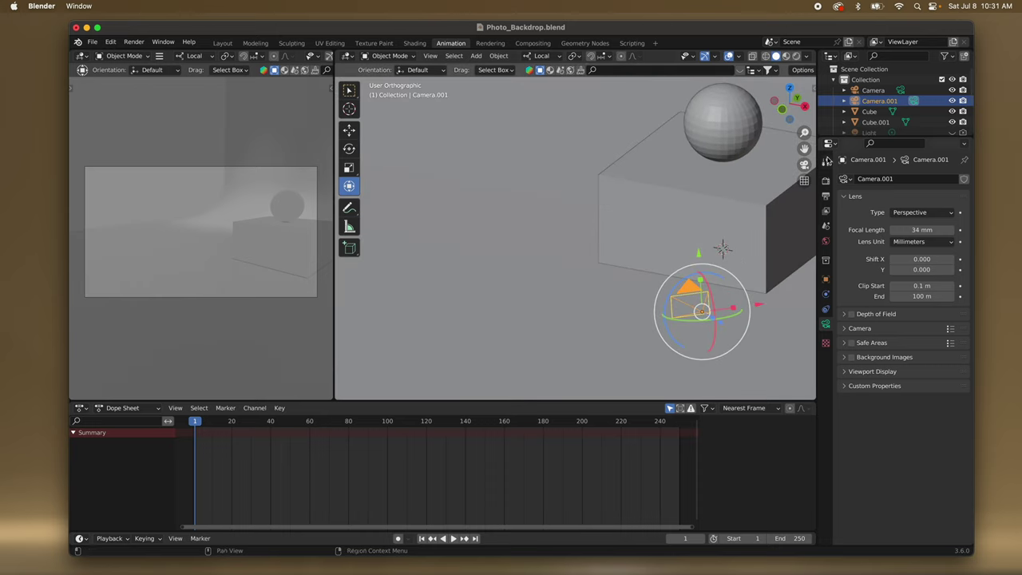
pyautogui.click(890, 101)
pyautogui.doubleClick(889, 100)
pyautogui.write('Front Ca')
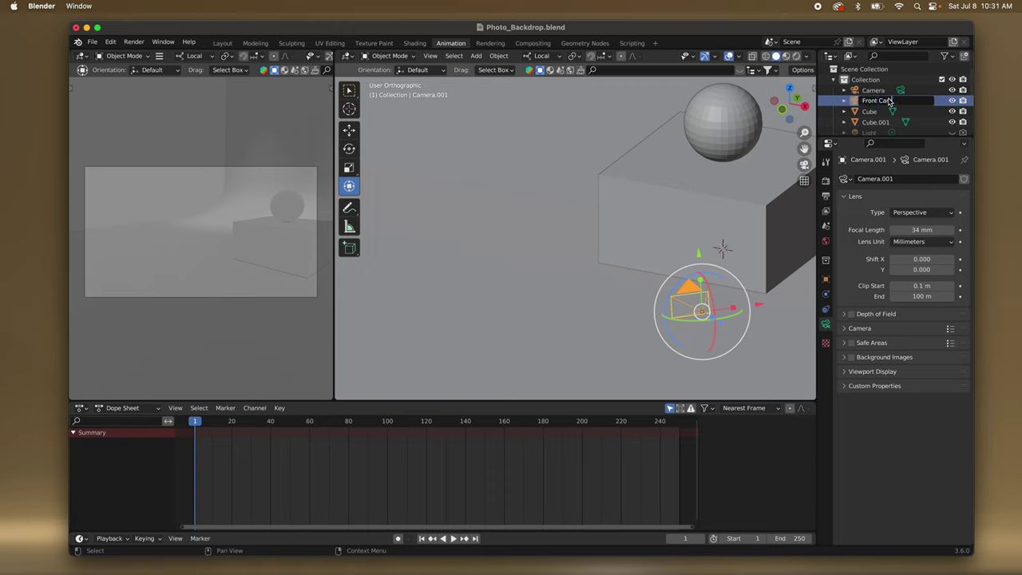
pyautogui.write('m')
pyautogui.press('Return')
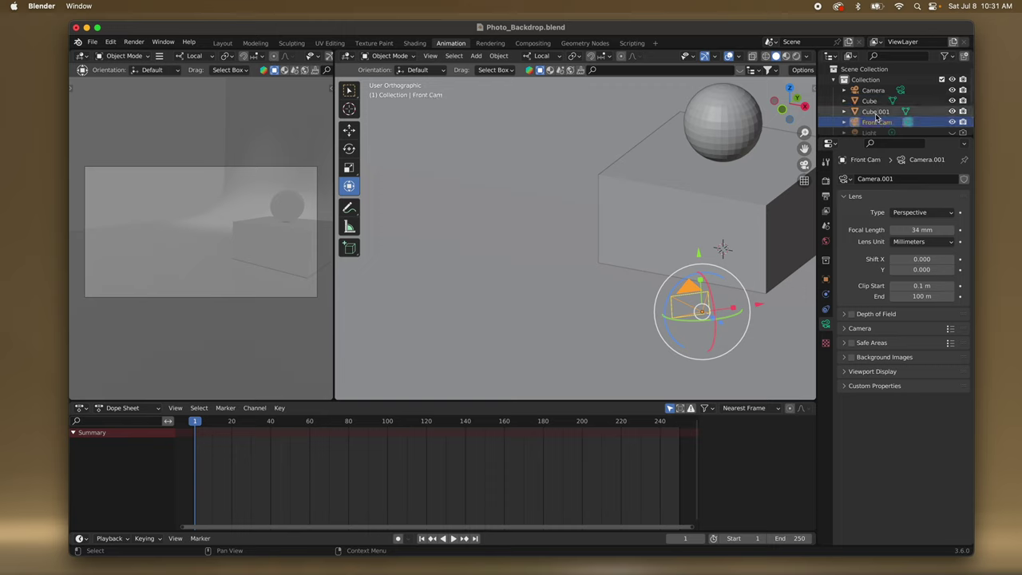
# Add a prefix to the front camera's name so it reads C_Front Cam.
pyautogui.scroll(-2, 875, 118)
pyautogui.scroll(1, 876, 117)
pyautogui.doubleClick(864, 107)
pyautogui.scroll(-1, 864, 107)
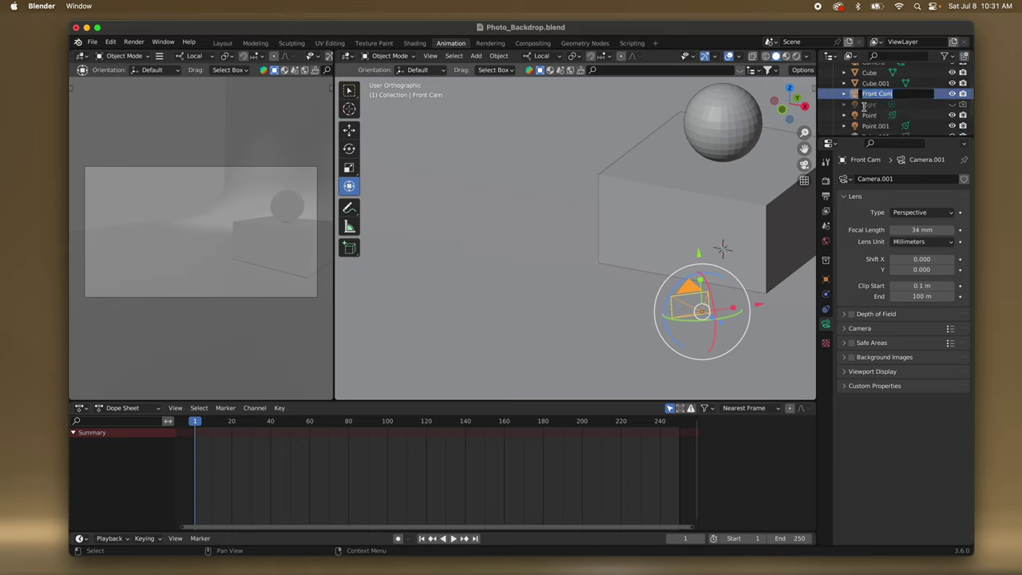
pyautogui.click(862, 95)
pyautogui.write('C ')
pyautogui.write('_')
pyautogui.press('Return')
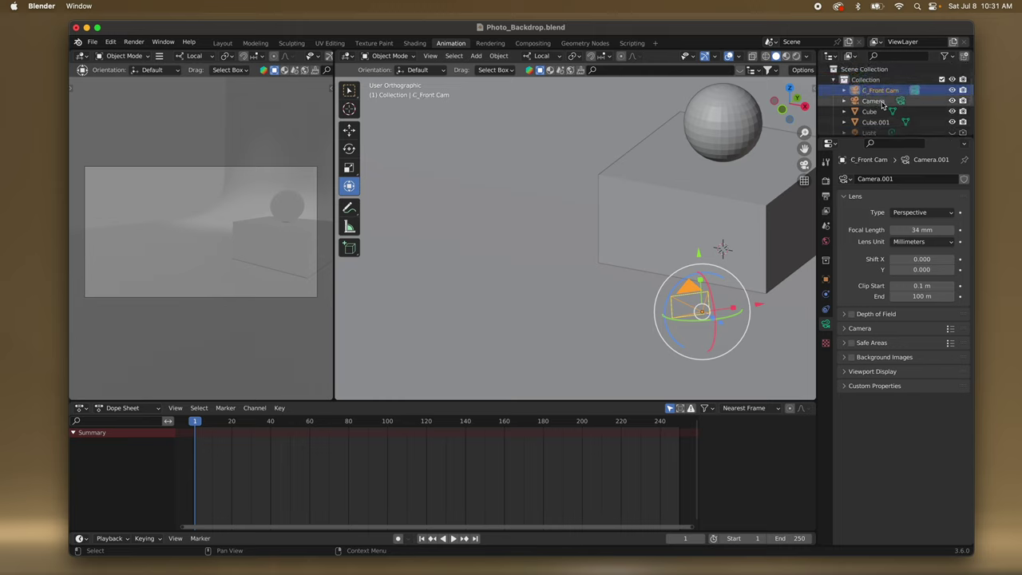
# Try switching off alphabetical sorting in the outliner to reorder the cameras, and restore the sorting.
pyautogui.click(945, 56)
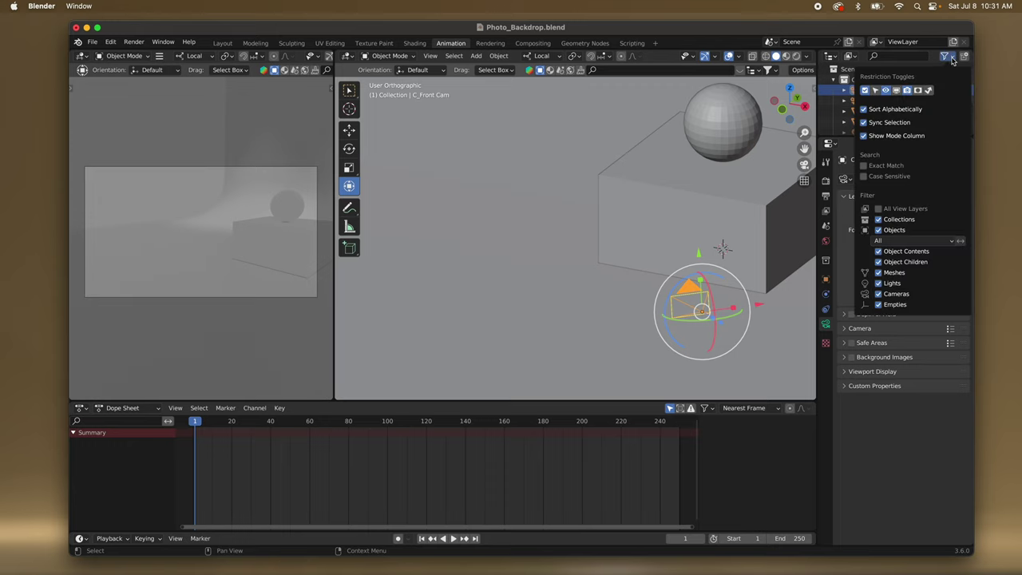
pyautogui.click(890, 111)
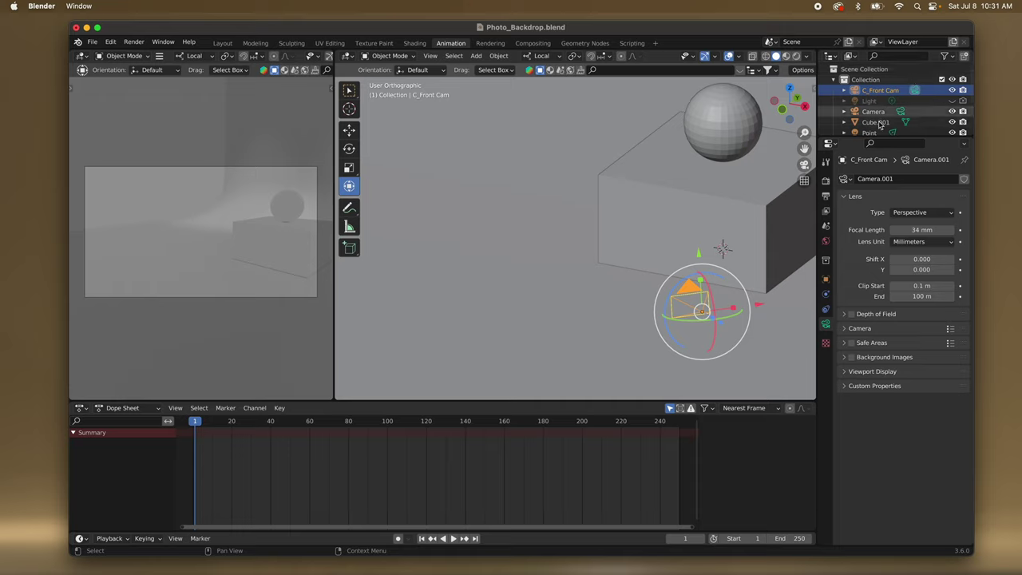
pyautogui.moveTo(878, 112); pyautogui.dragTo(876, 95)
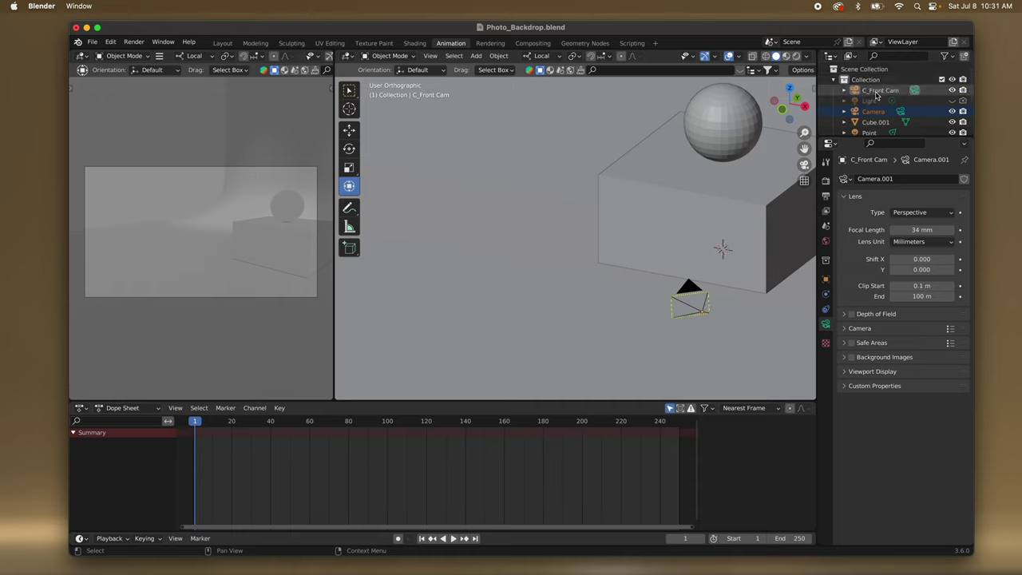
pyautogui.click(944, 56)
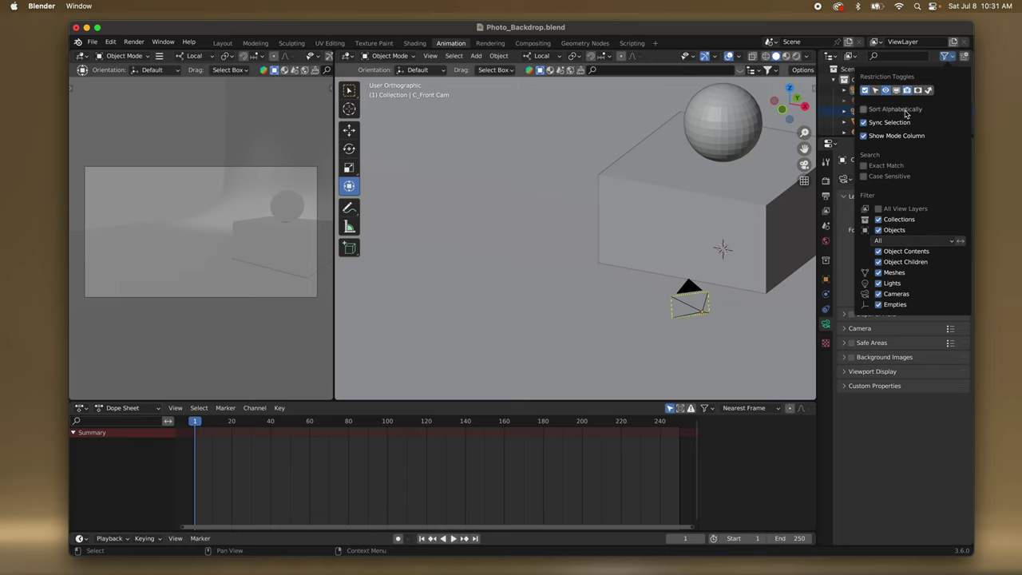
pyautogui.scroll(5, 930, 64)
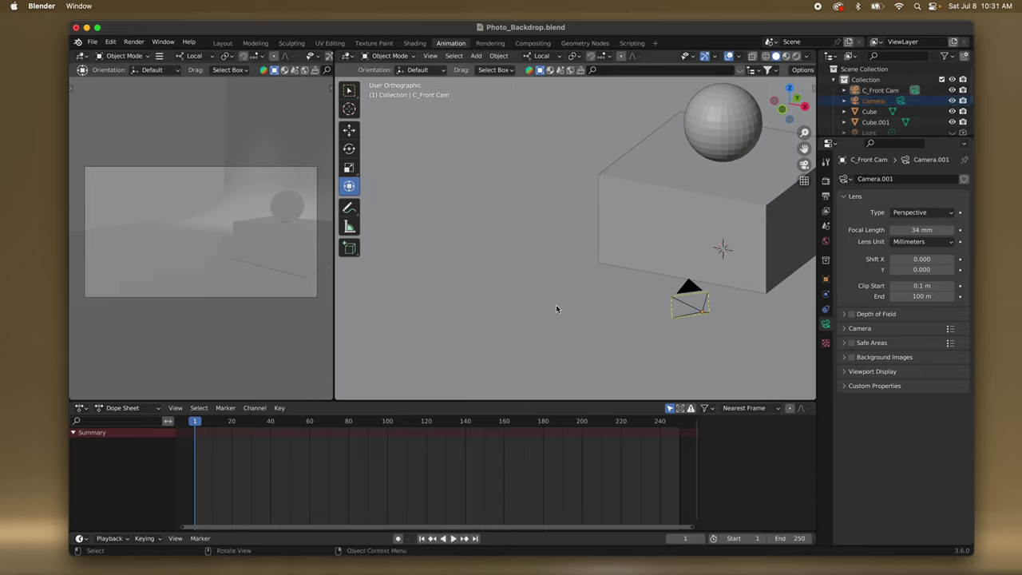
# Select C_Front Cam and move it sideways to about X -0.43 m, in front of the box.
pyautogui.scroll(-3, 556, 309)
pyautogui.hscroll(-2, 556, 310)
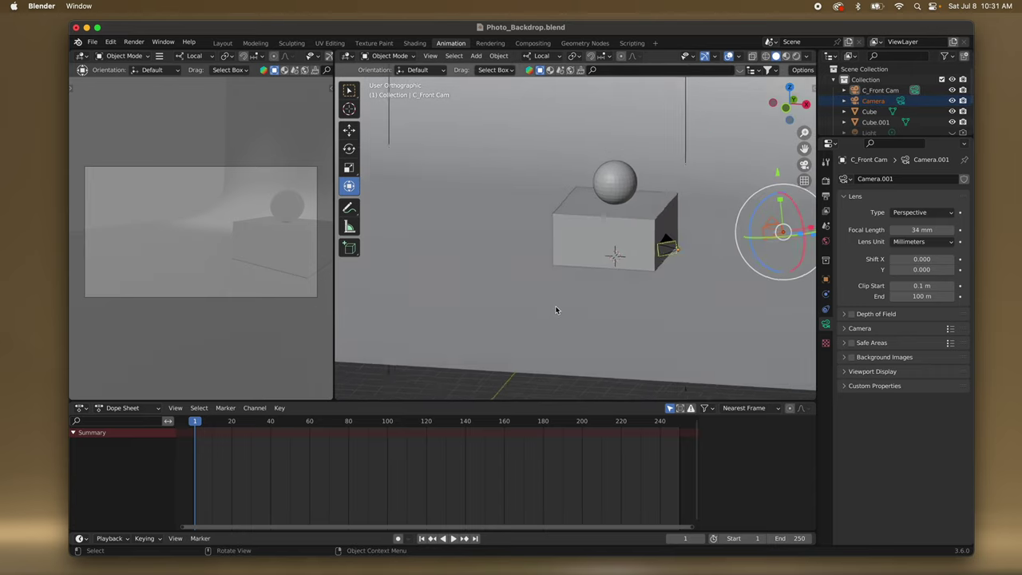
pyautogui.hscroll(-3, 556, 309)
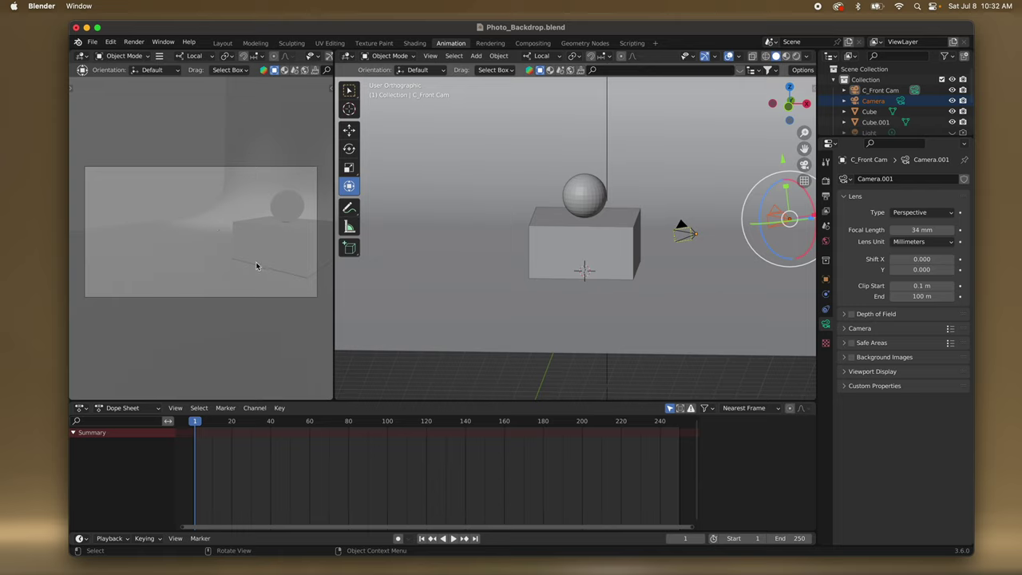
pyautogui.click(684, 229)
pyautogui.scroll(-5, 678, 253)
pyautogui.scroll(-3, 679, 253)
pyautogui.moveTo(681, 354); pyautogui.dragTo(522, 348)
pyautogui.scroll(2, 522, 349)
pyautogui.scroll(3, 575, 313)
pyautogui.scroll(-1, 575, 313)
pyautogui.scroll(-3, 574, 313)
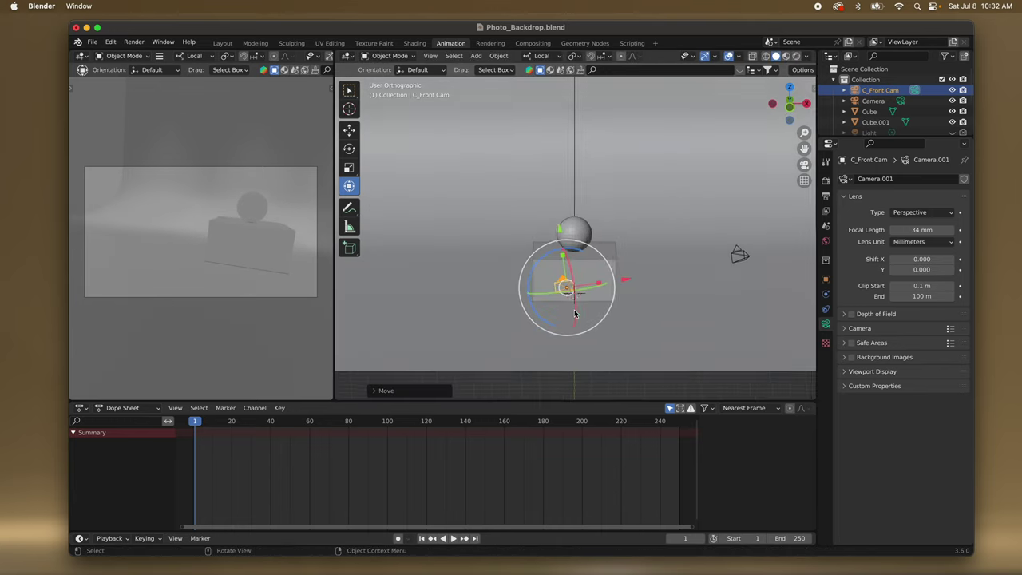
# Show the transform values, turn the front camera towards the box and set its Z rotation to 0°.
pyautogui.click(814, 91)
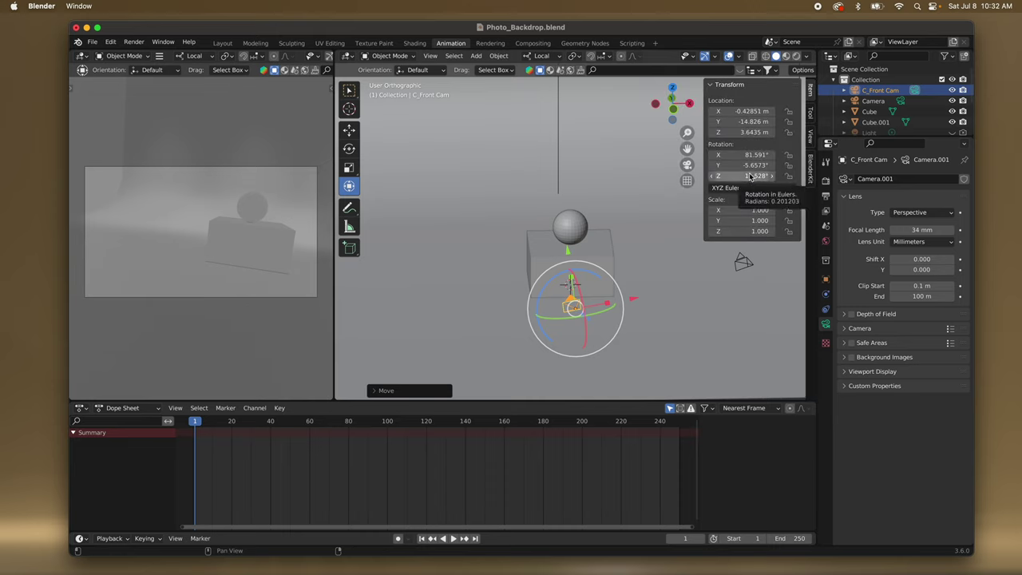
pyautogui.moveTo(608, 310); pyautogui.dragTo(595, 313)
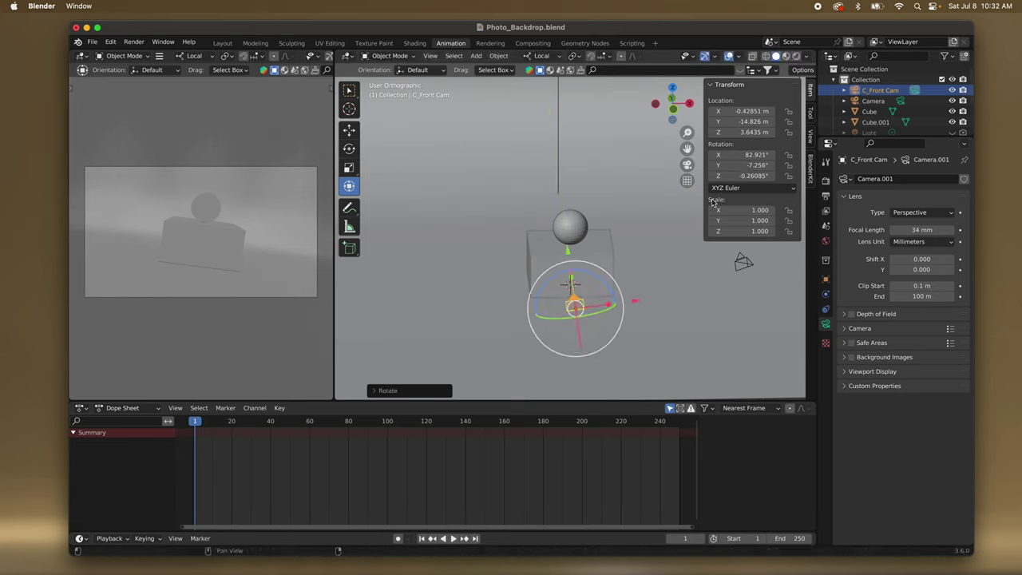
pyautogui.doubleClick(750, 176)
pyautogui.write('0')
pyautogui.press('Return')
# Try setting the front camera's X rotation to 0° and undo the change.
pyautogui.doubleClick(755, 156)
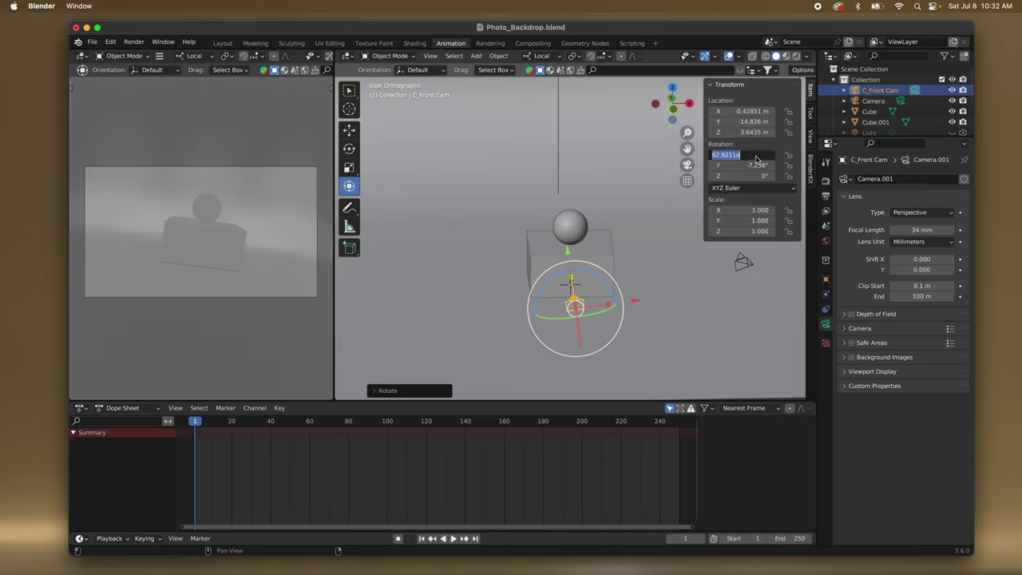
pyautogui.write('0')
pyautogui.press('Return')
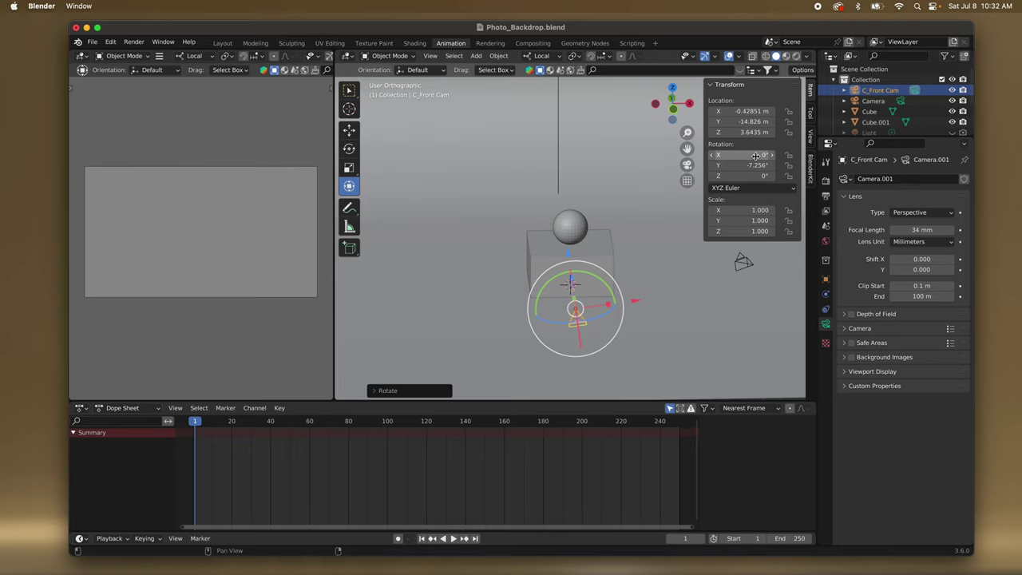
pyautogui.press('super+z')
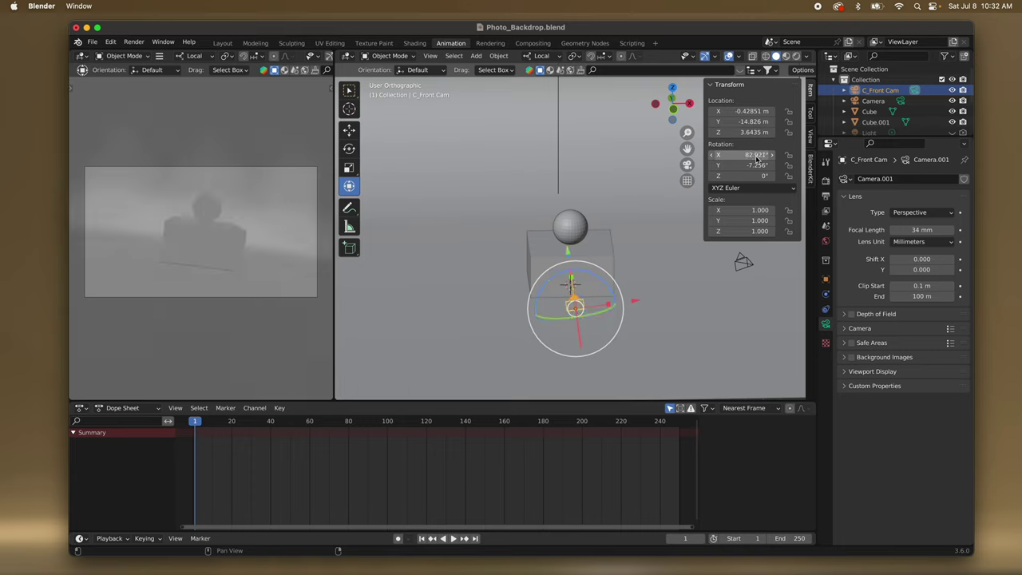
# Level the front camera's roll by rotating it, and set its Y and Z rotation to exactly 0°.
pyautogui.moveTo(602, 284); pyautogui.dragTo(607, 285)
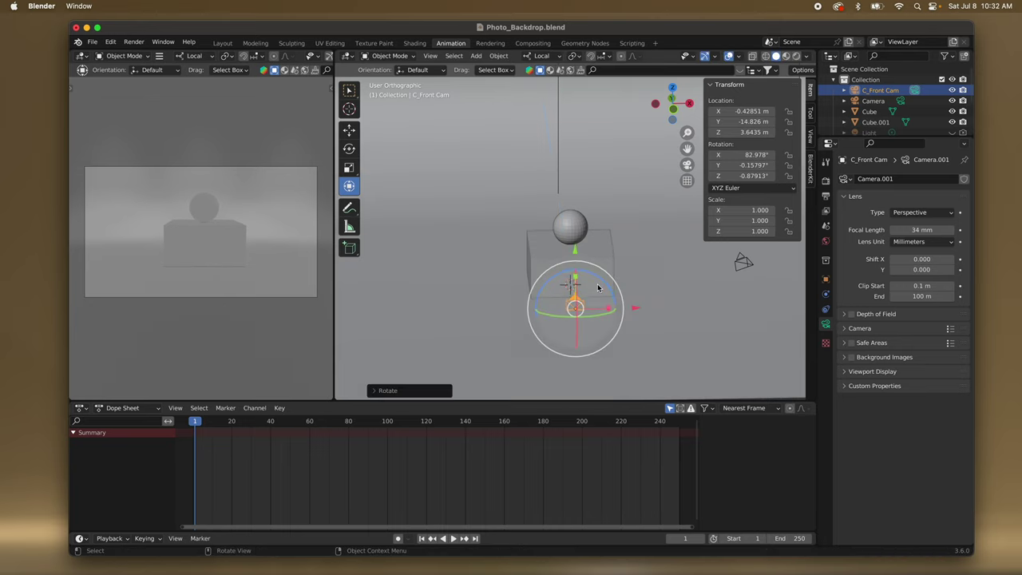
pyautogui.scroll(-5, 598, 287)
pyautogui.click(750, 165)
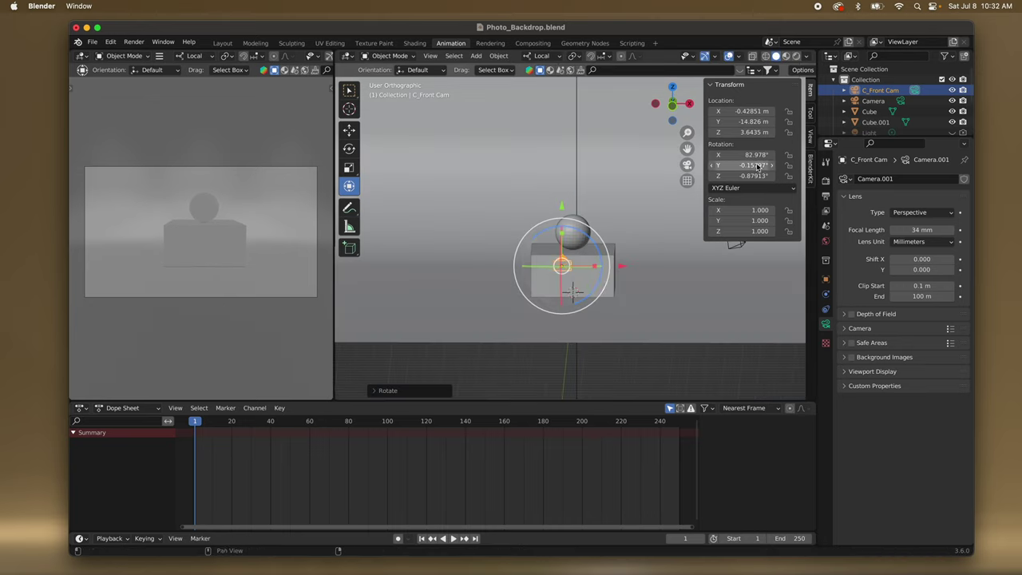
pyautogui.write('0')
pyautogui.press('Return')
pyautogui.click(754, 176)
pyautogui.write('0')
pyautogui.press('Return')
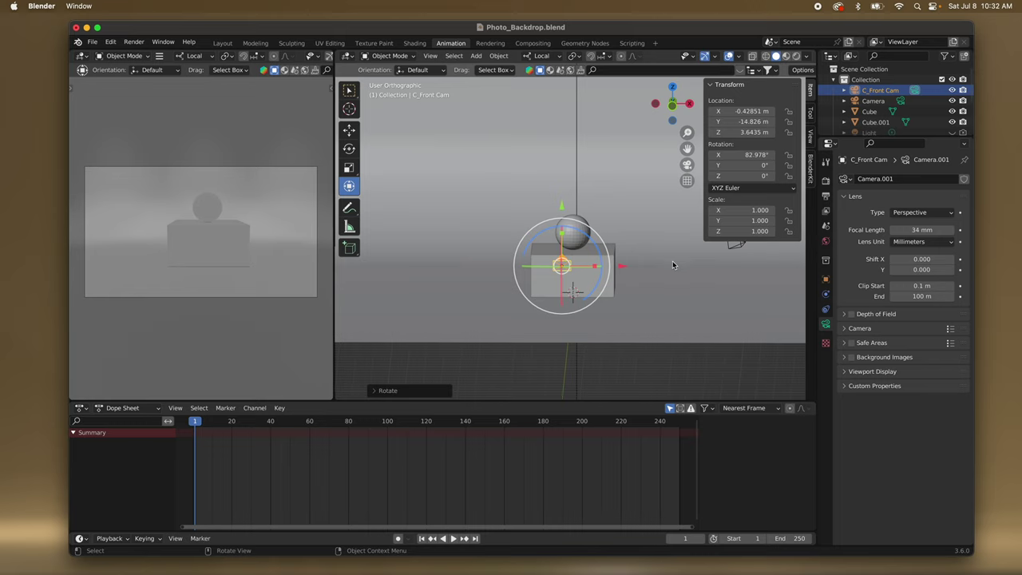
# Tilt the front camera to an X rotation of about 87.8° and set its X location to 0 m.
pyautogui.moveTo(615, 270); pyautogui.dragTo(481, 231, button='middle')
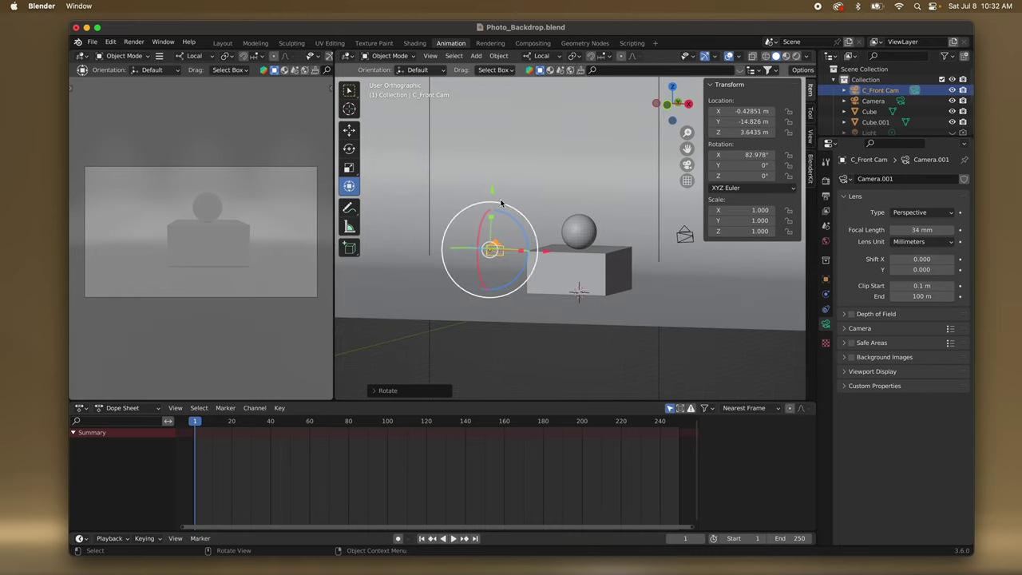
pyautogui.moveTo(481, 231); pyautogui.dragTo(481, 233)
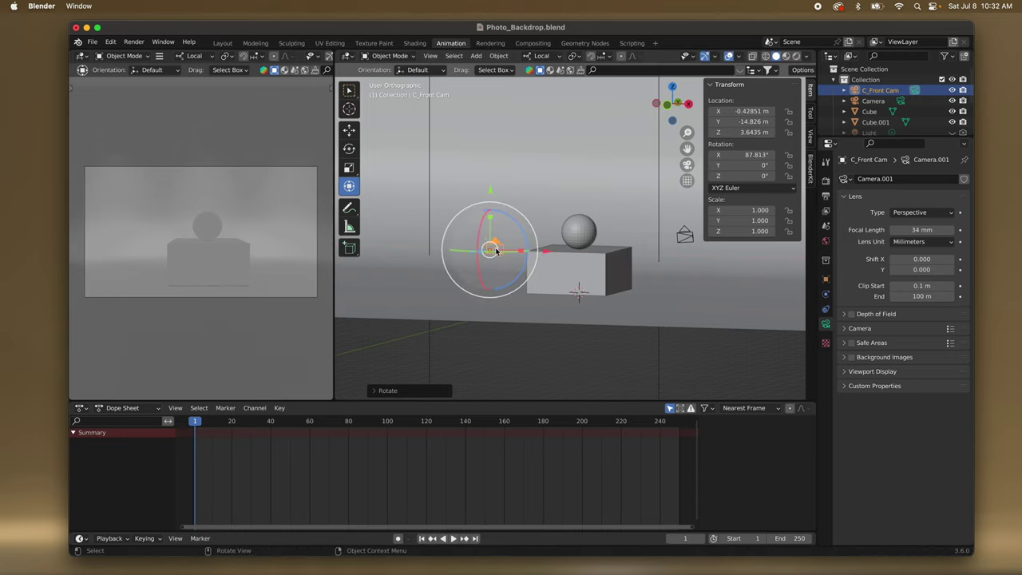
pyautogui.moveTo(545, 254); pyautogui.dragTo(557, 252)
pyautogui.click(754, 113)
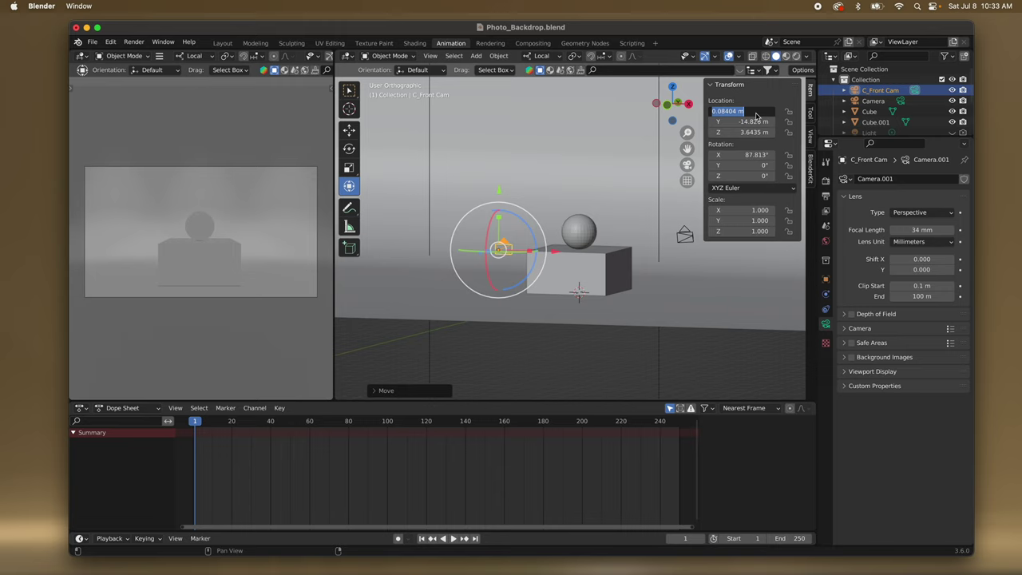
pyautogui.write('0')
pyautogui.press('Return')
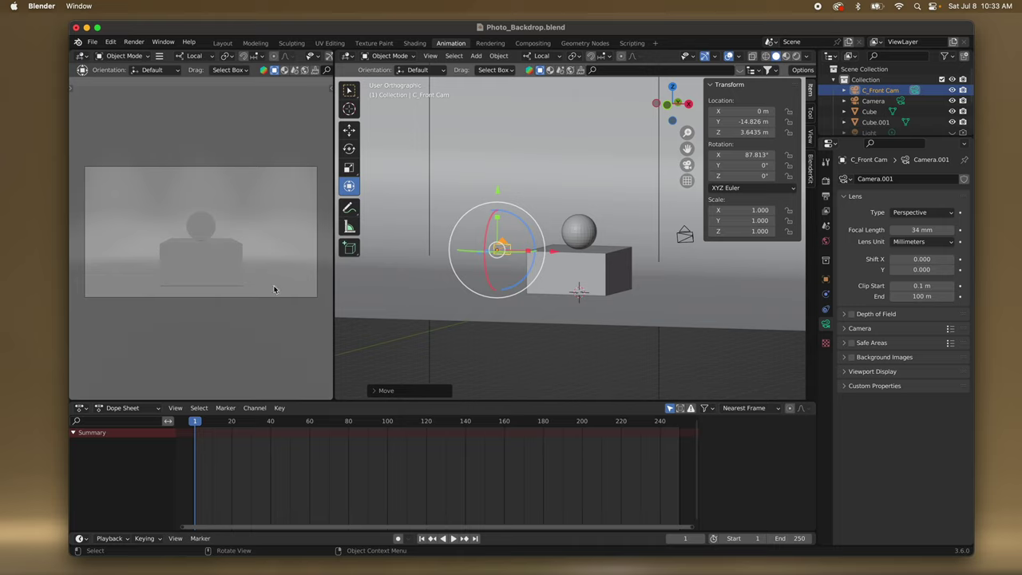
pyautogui.press('Home')
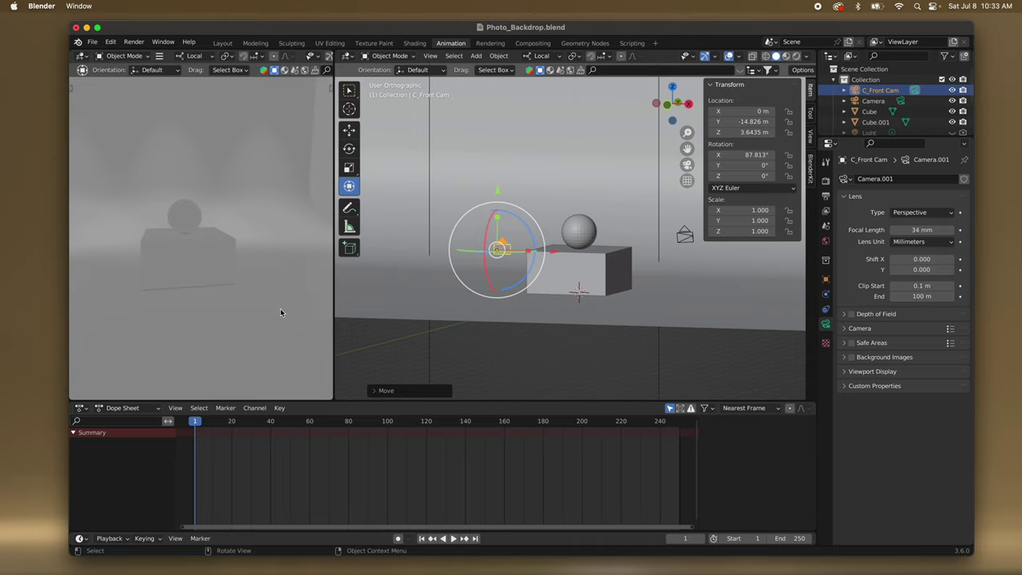
pyautogui.scroll(-2, 145, 240)
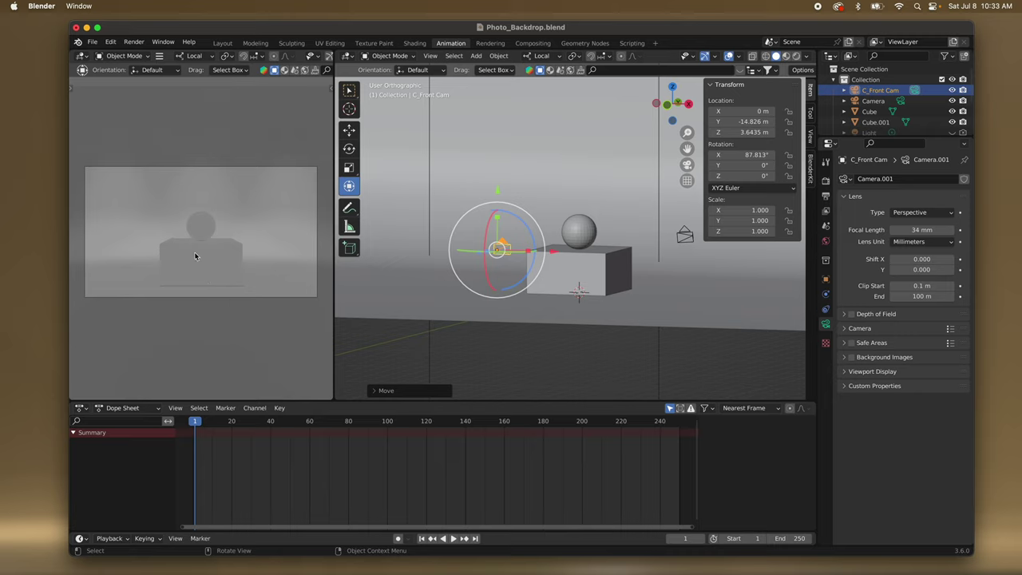
# Select the three overhead spotlights, tilt them about 13.5° around X and move them towards the box to about Y 10.4 m.
pyautogui.scroll(3, 471, 296)
pyautogui.scroll(-4, 471, 295)
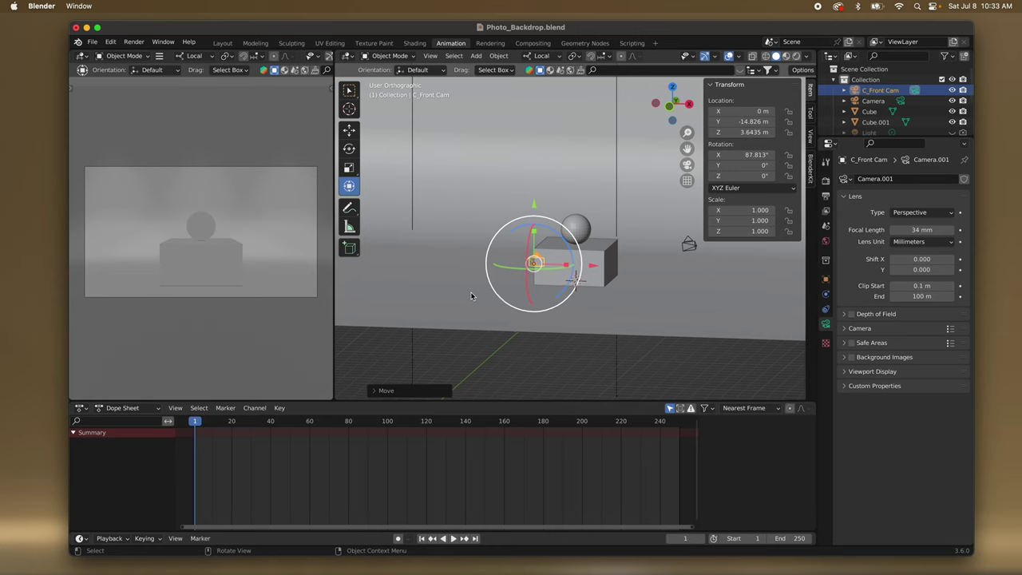
pyautogui.hscroll(-8, 470, 296)
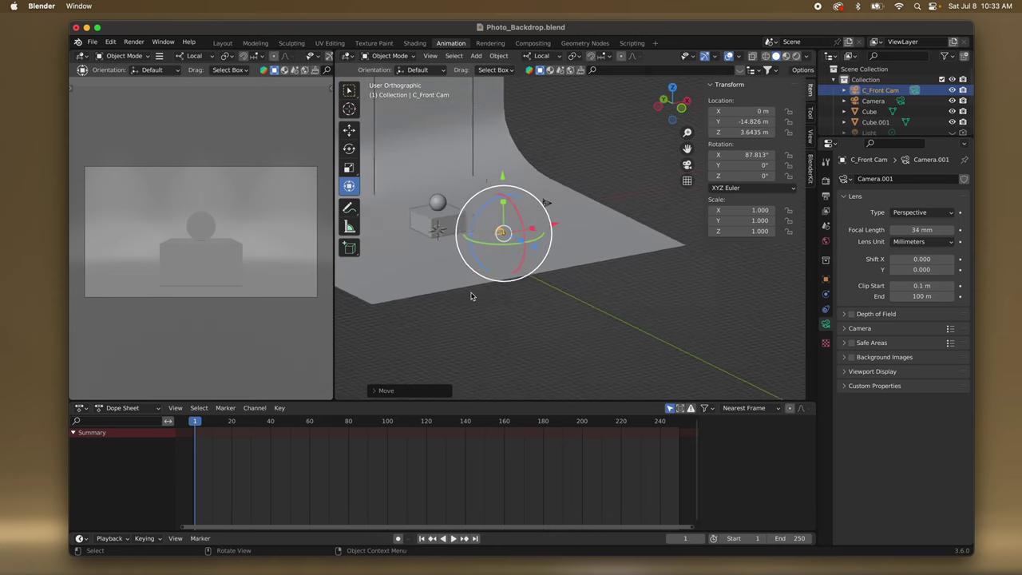
pyautogui.hscroll(-10, 471, 296)
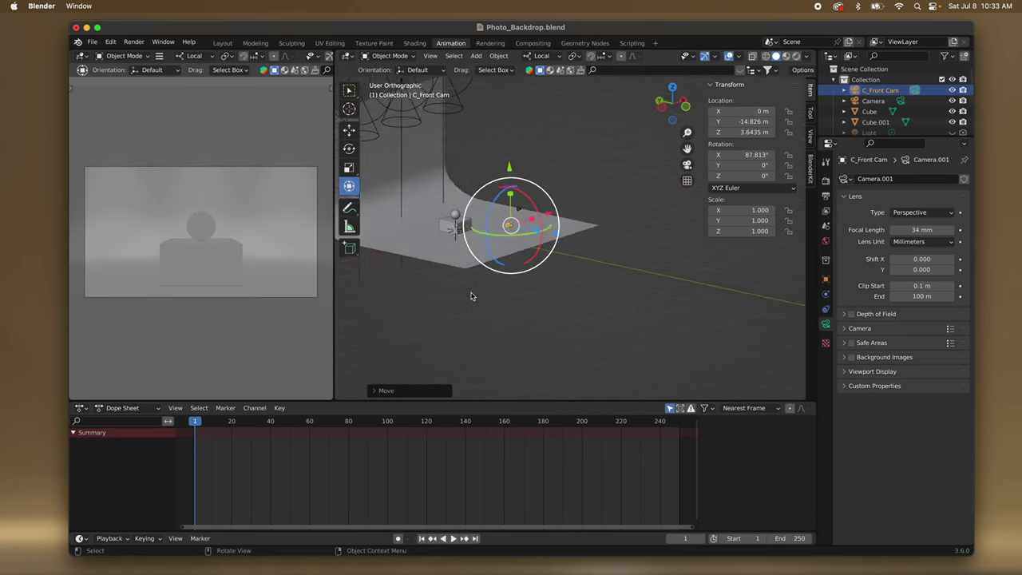
pyautogui.hscroll(-10, 471, 294)
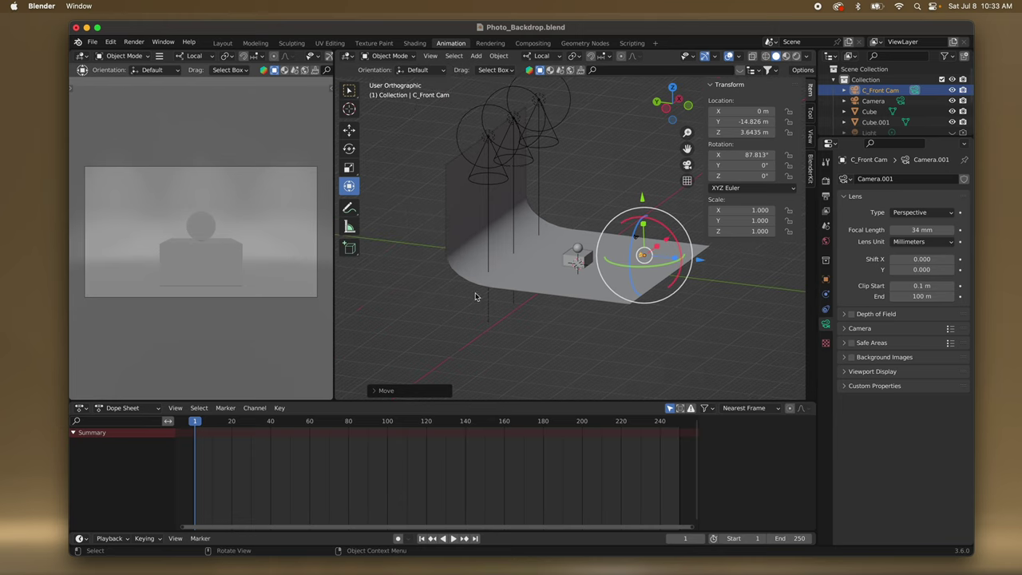
pyautogui.click(491, 138)
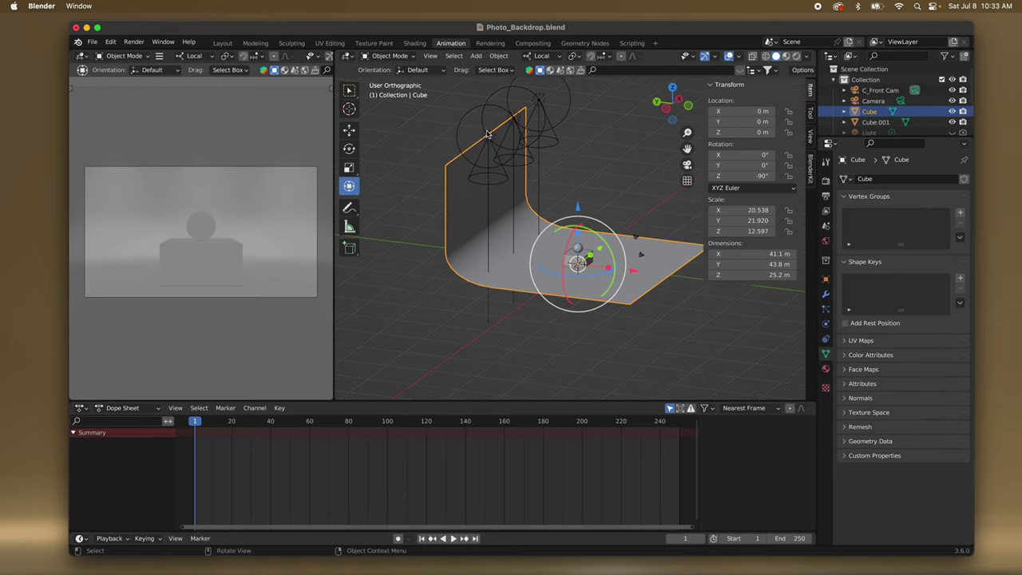
pyautogui.click(487, 134)
pyautogui.hscroll(-6, 491, 134)
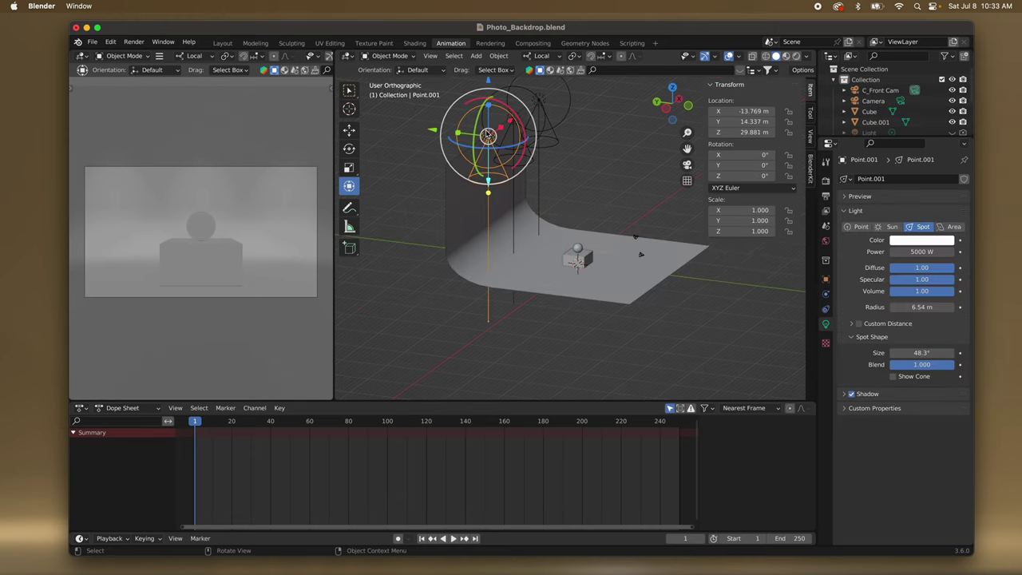
pyautogui.keyDown('shift'); pyautogui.click(537, 117); pyautogui.keyUp('shift')
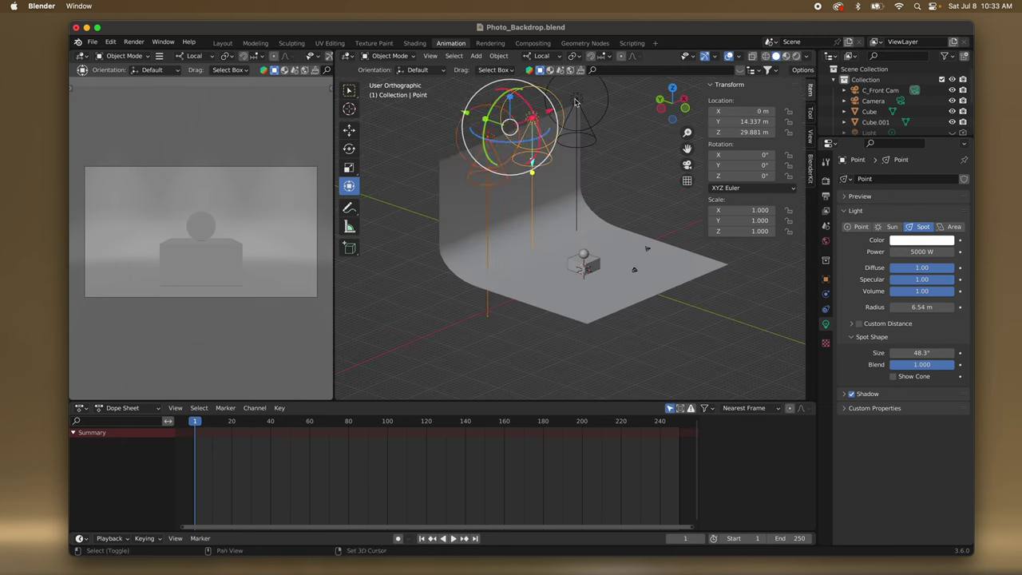
pyautogui.hotkey('shift', 'd')
pyautogui.press('x')
pyautogui.click(565, 126)
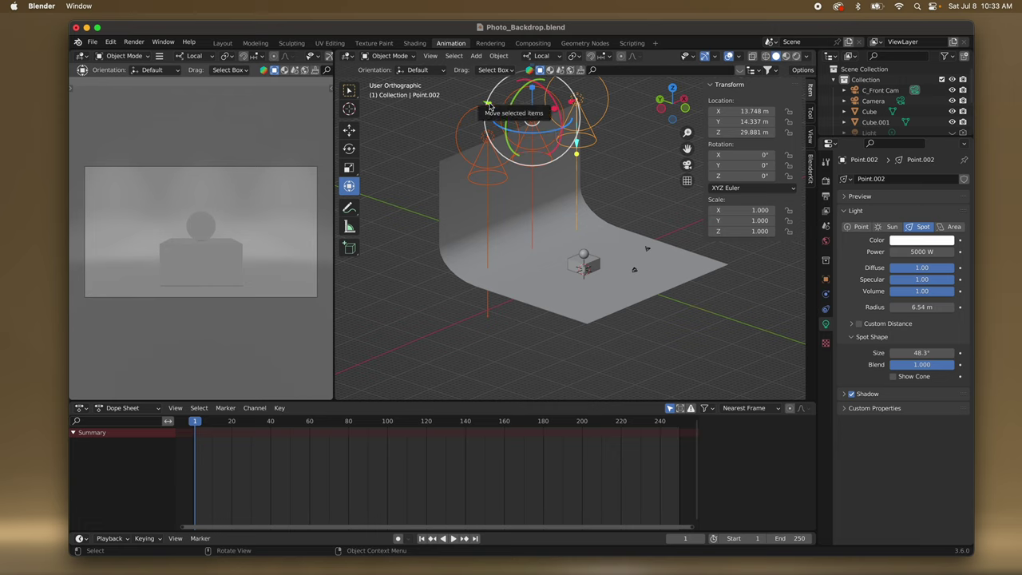
pyautogui.moveTo(489, 105)
pyautogui.mouseDown()
pyautogui.moveTo(510, 115)
pyautogui.moveTo(501, 107)
pyautogui.mouseUp()
pyautogui.moveTo(565, 105); pyautogui.dragTo(570, 111)
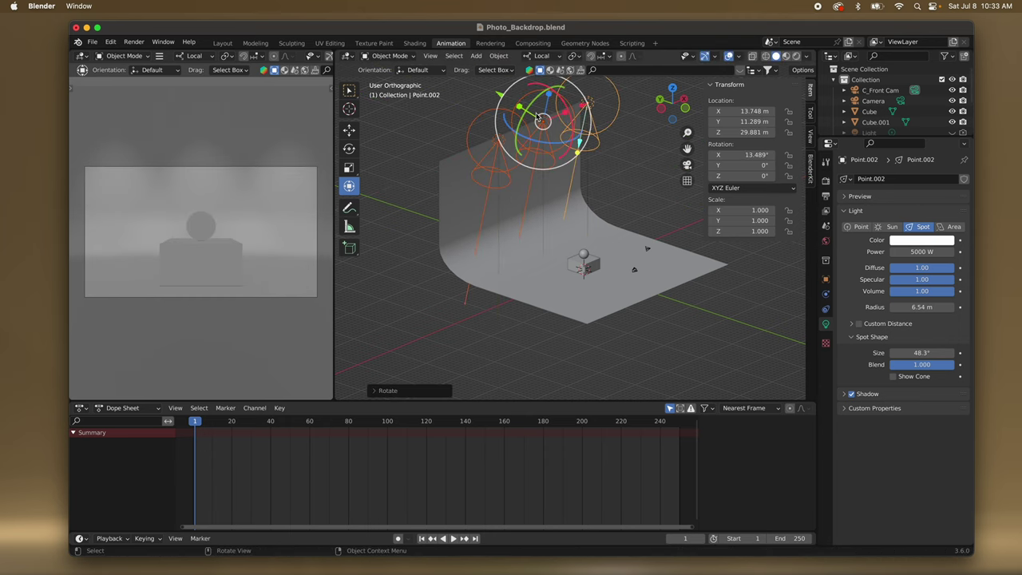
pyautogui.moveTo(500, 96)
pyautogui.mouseDown()
pyautogui.moveTo(527, 116)
pyautogui.moveTo(504, 94)
pyautogui.mouseUp()
pyautogui.moveTo(550, 192); pyautogui.dragTo(544, 169, button='middle')
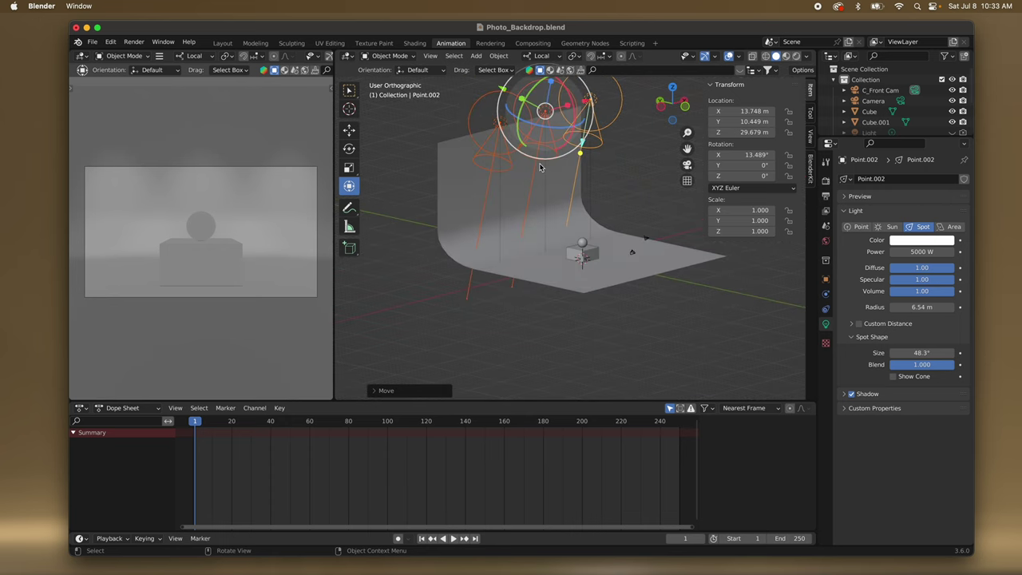
# Switch the scene's render engine to Cycles.
pyautogui.click(825, 181)
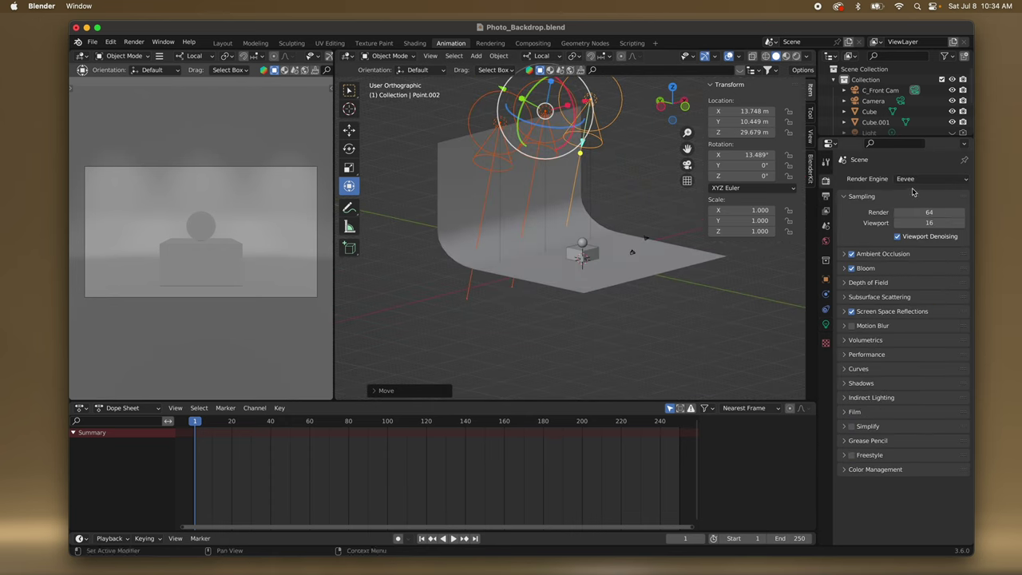
pyautogui.click(942, 179)
pyautogui.click(930, 211)
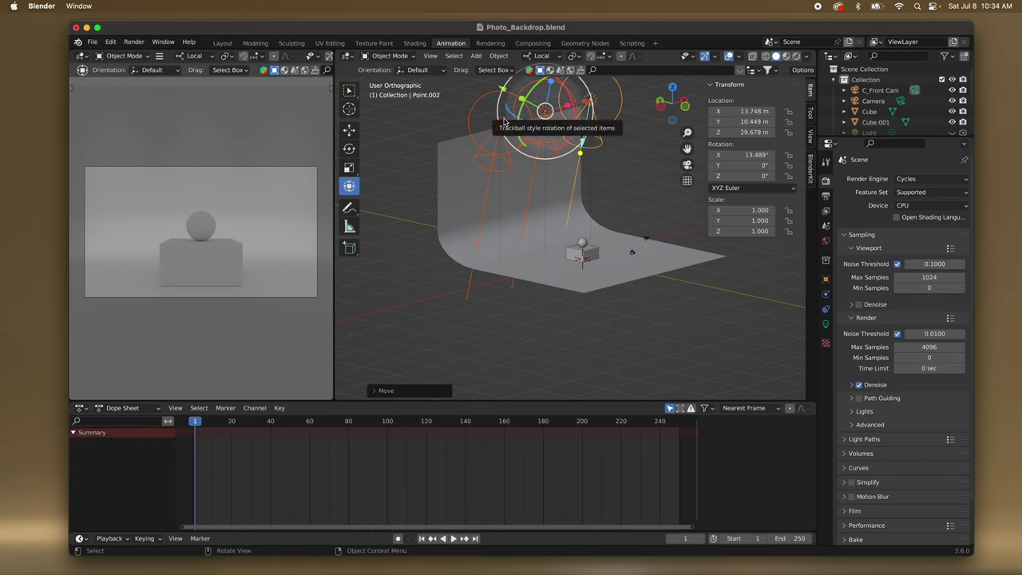
# Select the overhead spotlight Point.001 on the negative X side and set its spot size to 75°.
pyautogui.moveTo(508, 146); pyautogui.dragTo(550, 175, button='middle')
pyautogui.click(527, 126)
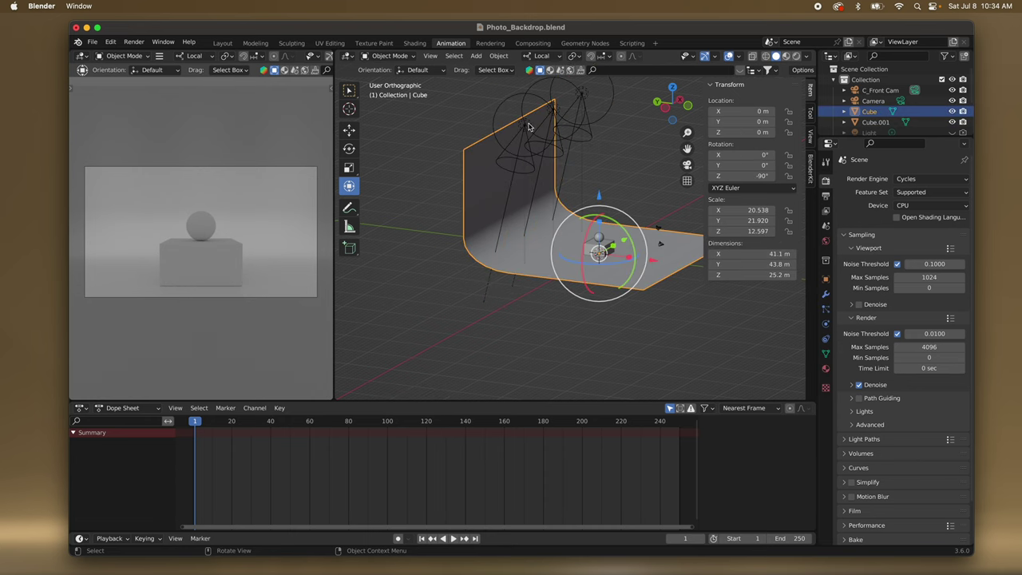
pyautogui.click(528, 126)
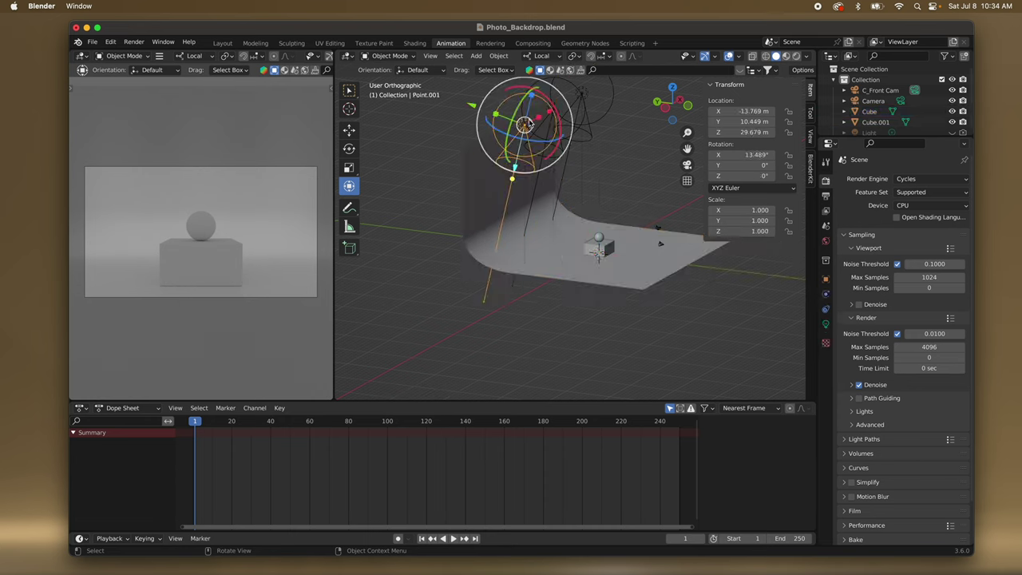
pyautogui.click(825, 325)
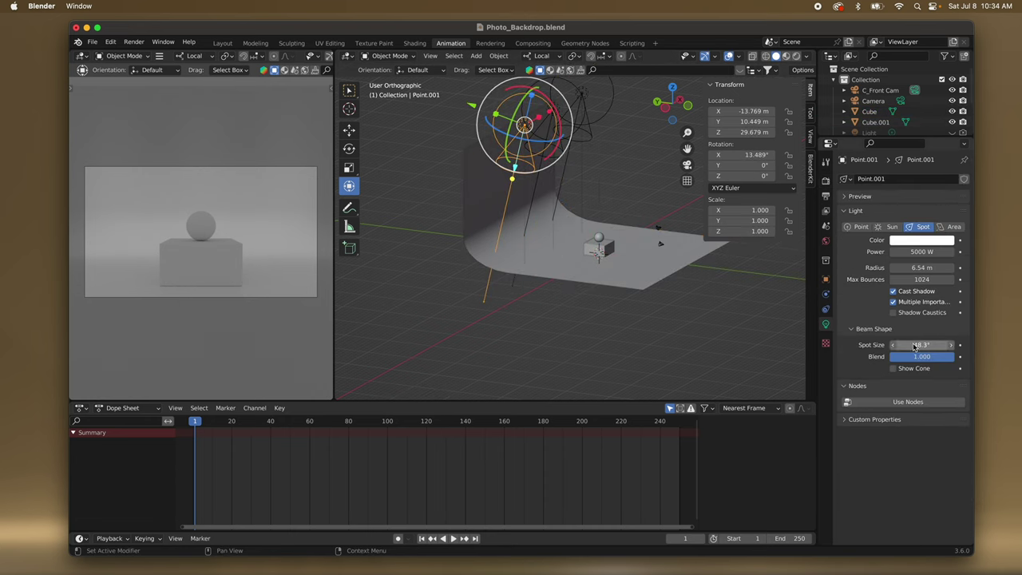
pyautogui.moveTo(911, 347); pyautogui.dragTo(939, 344)
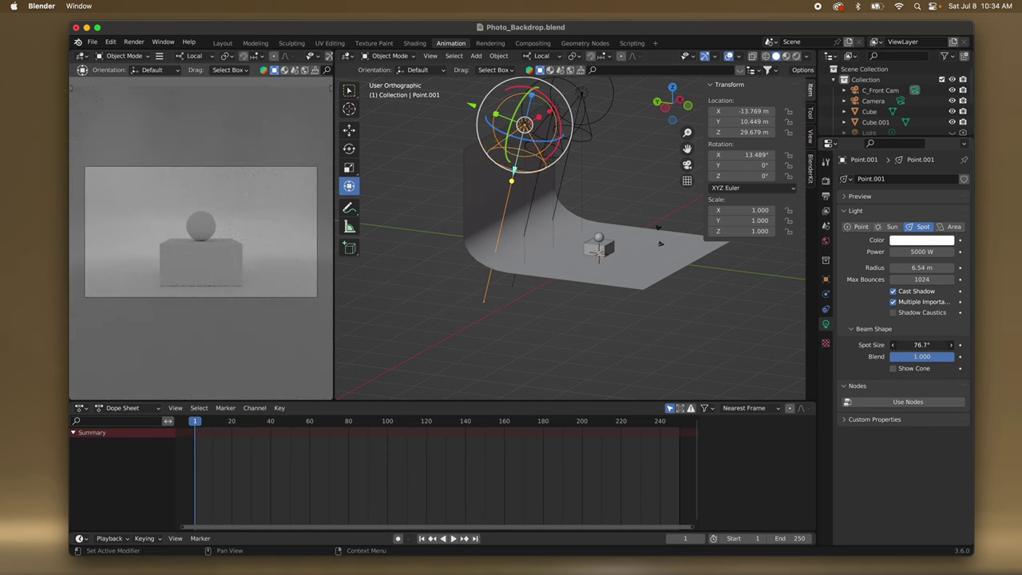
pyautogui.click(917, 345)
pyautogui.write('75')
pyautogui.press('Return')
# Select the overhead spotlight Point.002 on the positive X side and set its spot size to 75°.
pyautogui.moveTo(560, 146); pyautogui.dragTo(549, 116, button='middle')
pyautogui.click(546, 106)
pyautogui.click(549, 116)
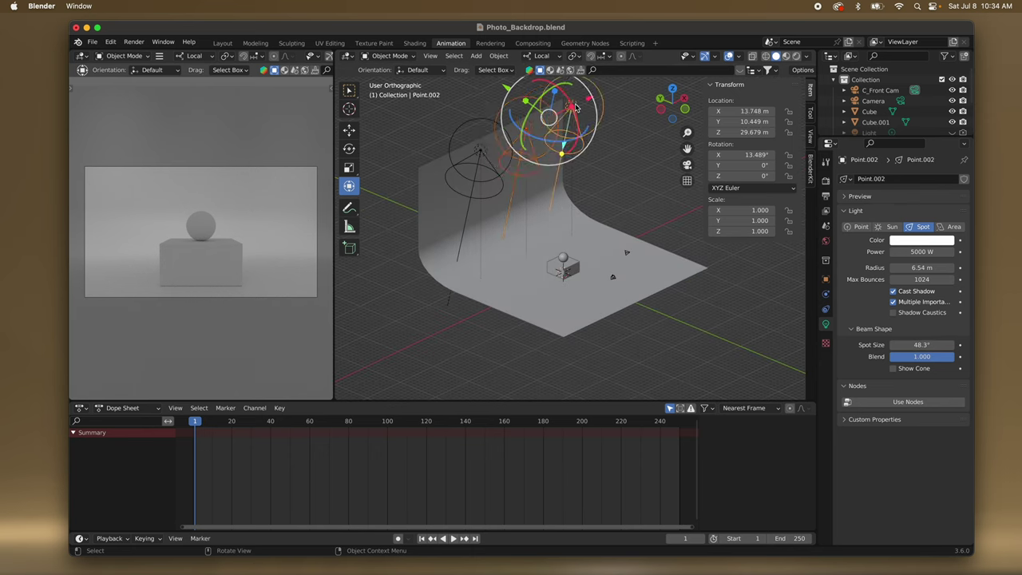
pyautogui.click(919, 345)
pyautogui.write('7')
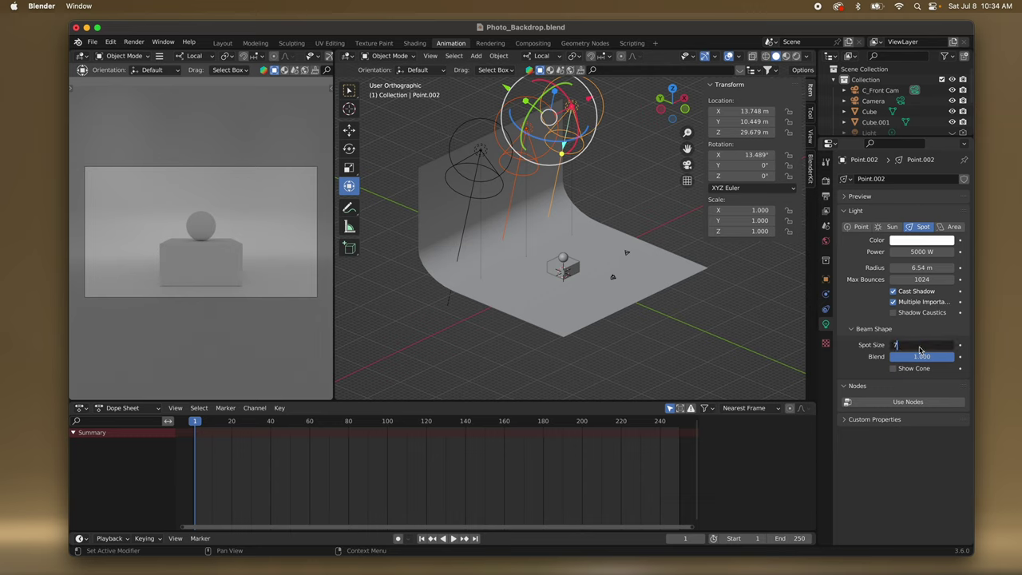
pyautogui.write('5')
pyautogui.press('Return')
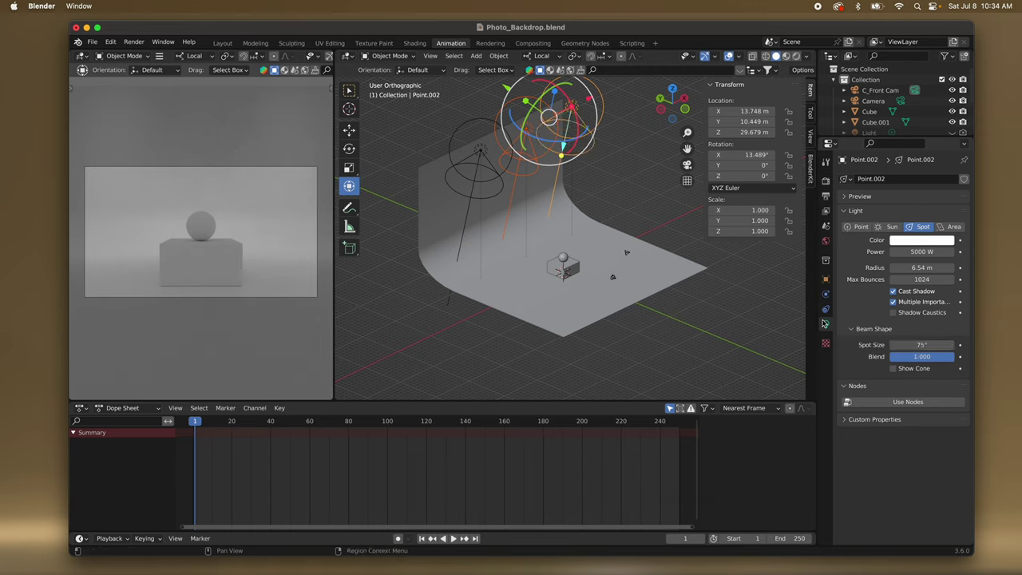
# Select the middle overhead spotlight and set its spot size to 75°.
pyautogui.click(530, 129)
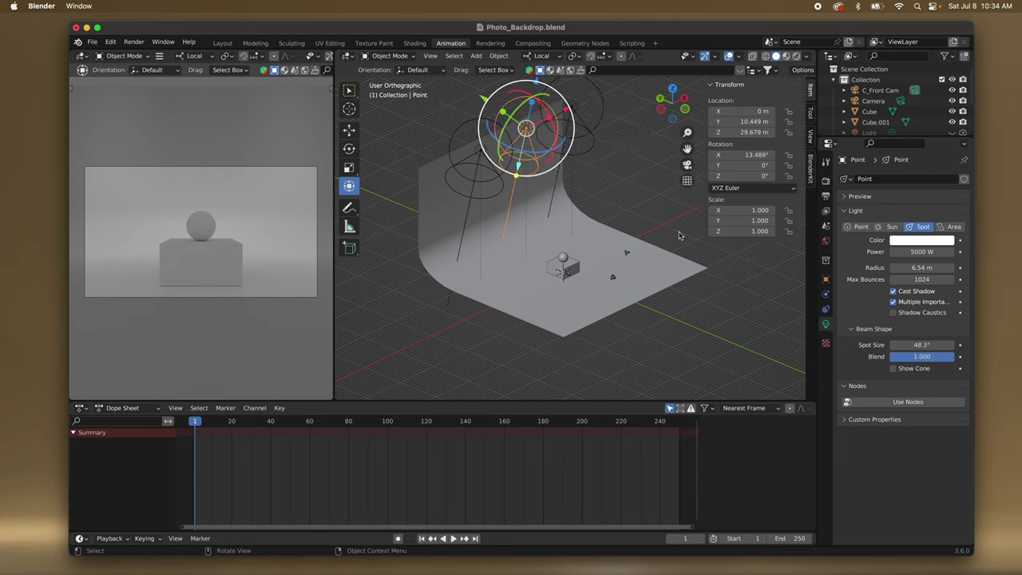
pyautogui.click(930, 348)
pyautogui.write('75')
pyautogui.press('Return')
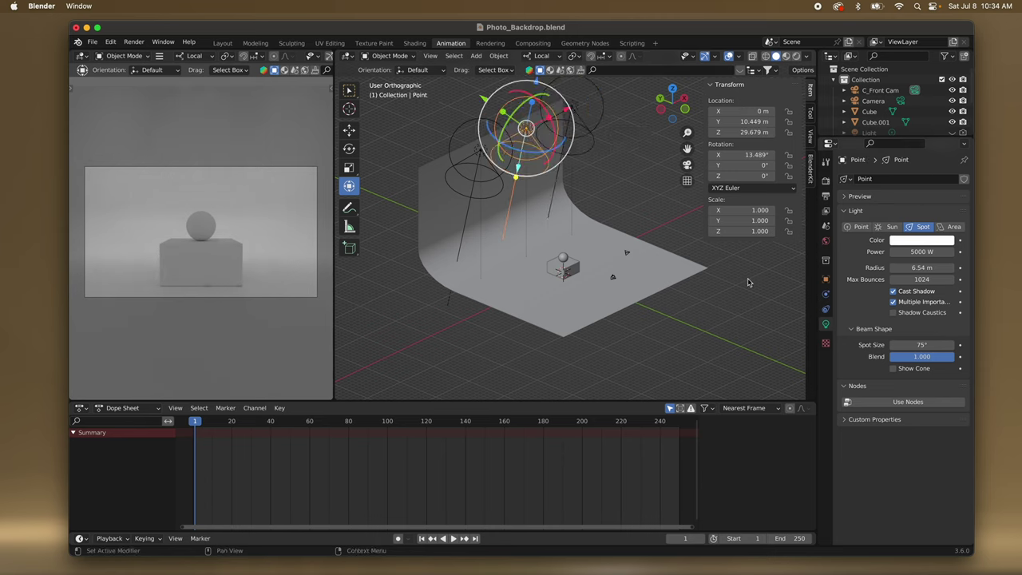
# Check the backdrop and its lighting from several angles, and save the Photo_Backdrop.blend file.
pyautogui.scroll(5, 600, 256)
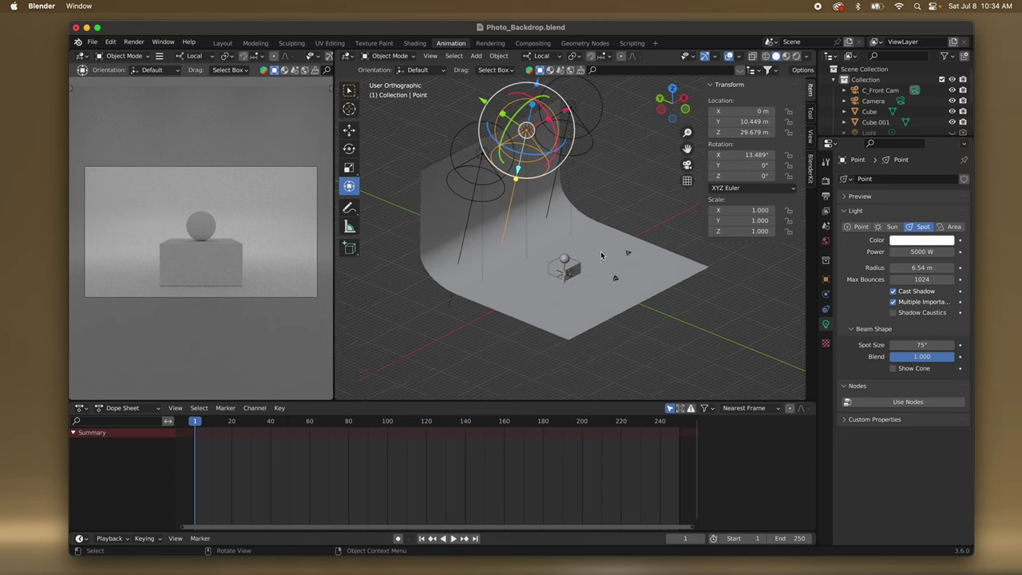
pyautogui.scroll(-5, 600, 256)
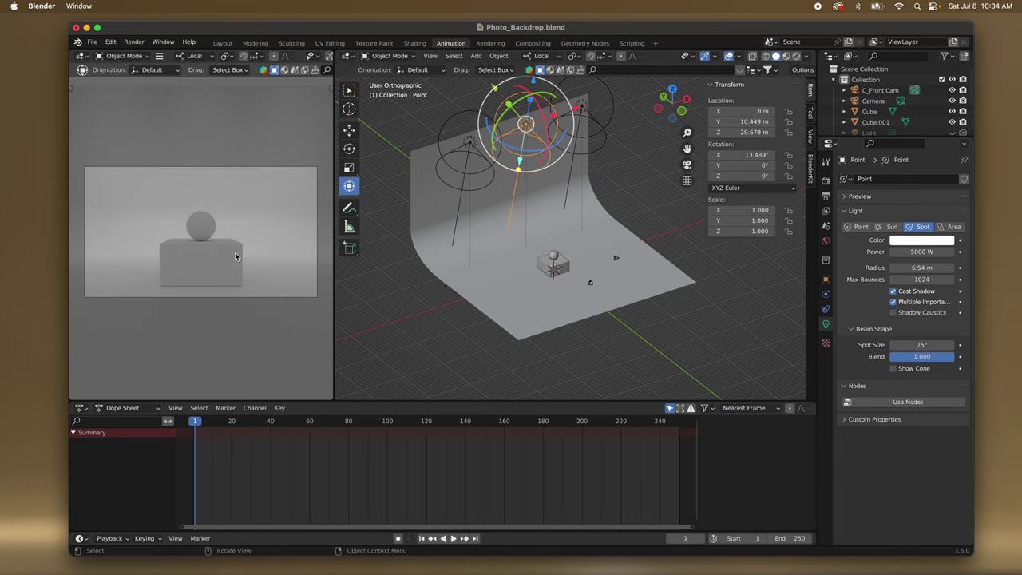
pyautogui.scroll(4, 582, 249)
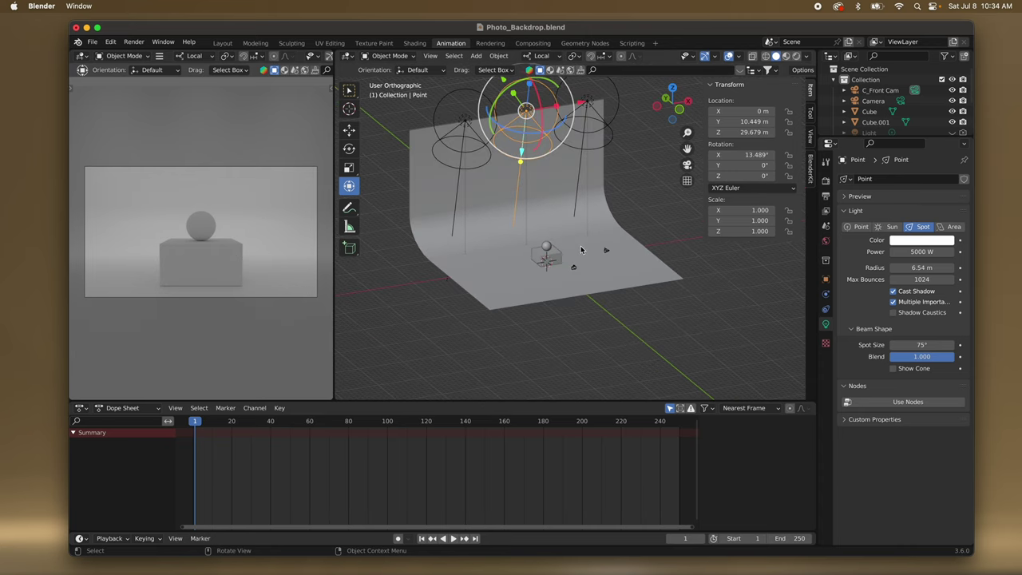
pyautogui.hscroll(-4, 563, 262)
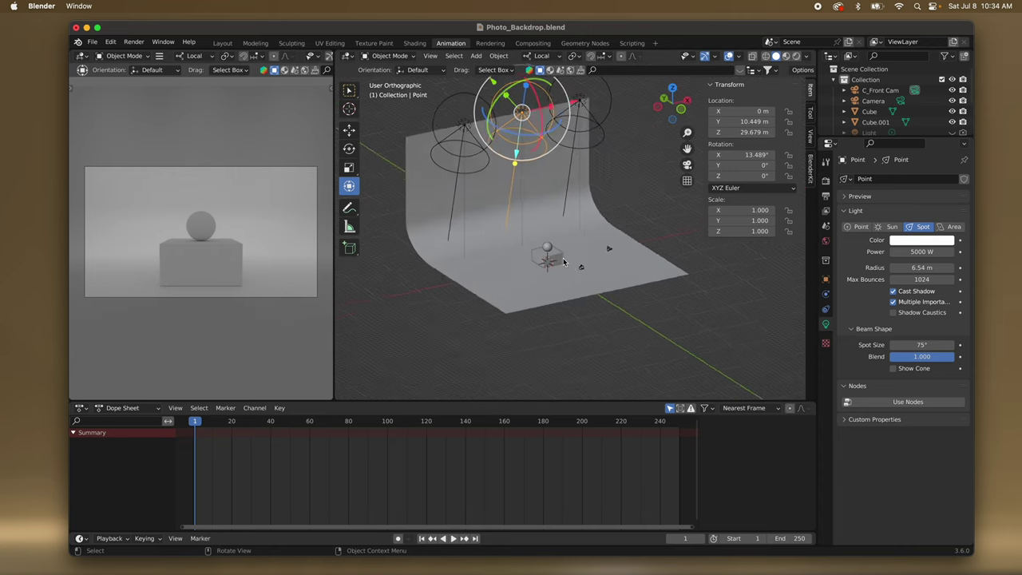
pyautogui.hscroll(4, 563, 262)
pyautogui.scroll(4, 563, 262)
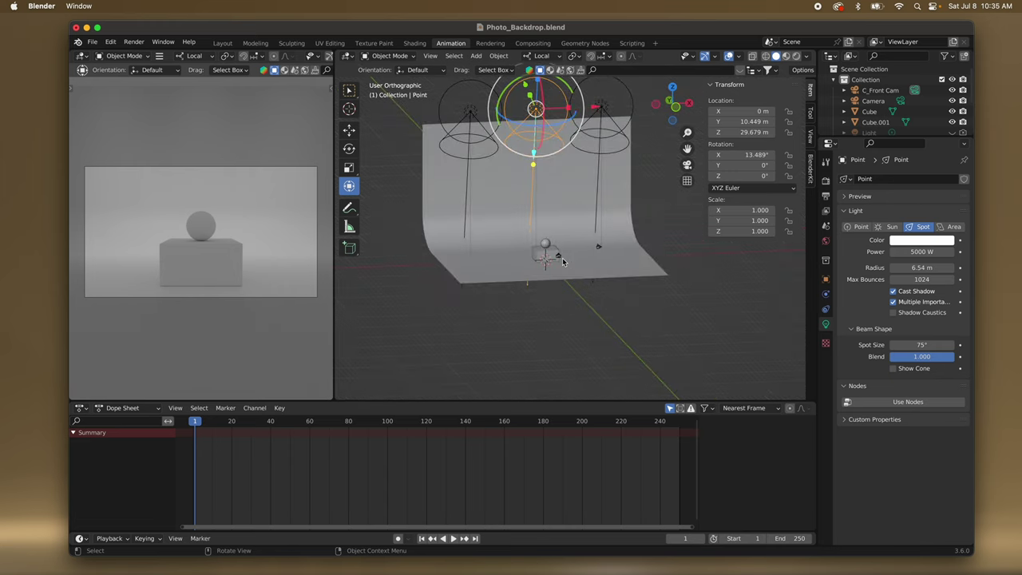
pyautogui.click(92, 41)
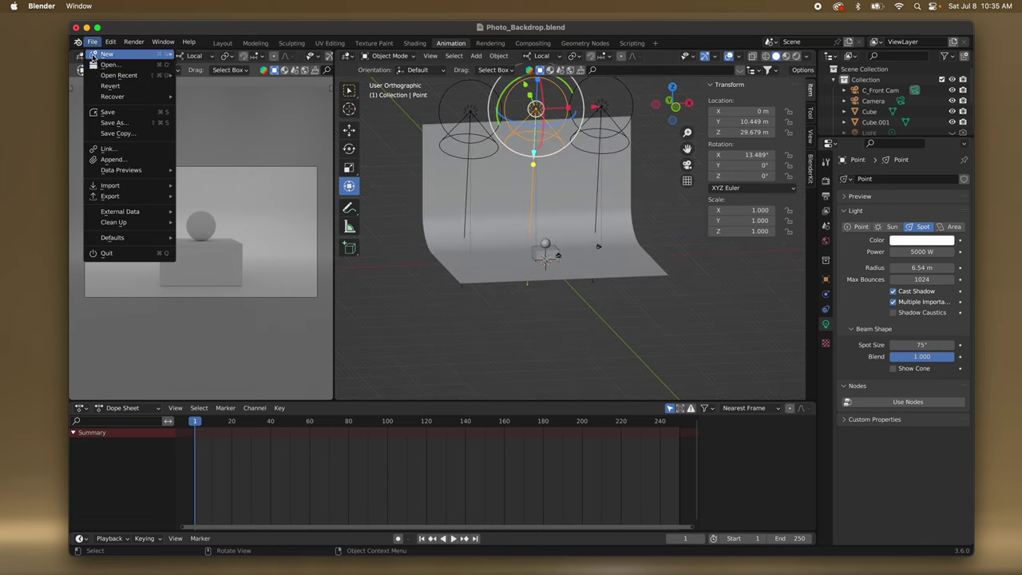
pyautogui.click(111, 111)
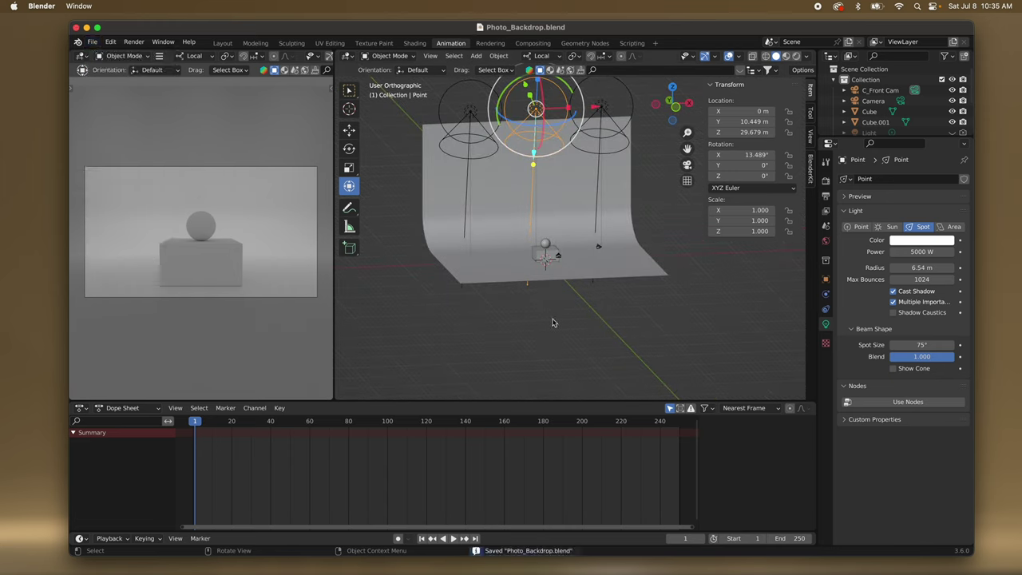
# Select the sphere on the box and apply Shade Smooth to it.
pyautogui.scroll(6, 557, 276)
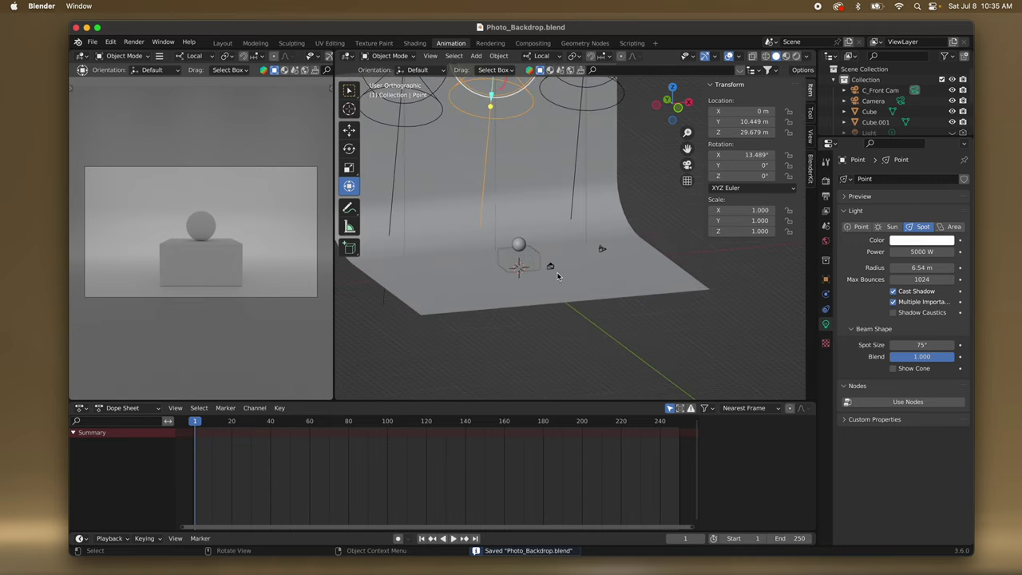
pyautogui.scroll(5, 560, 274)
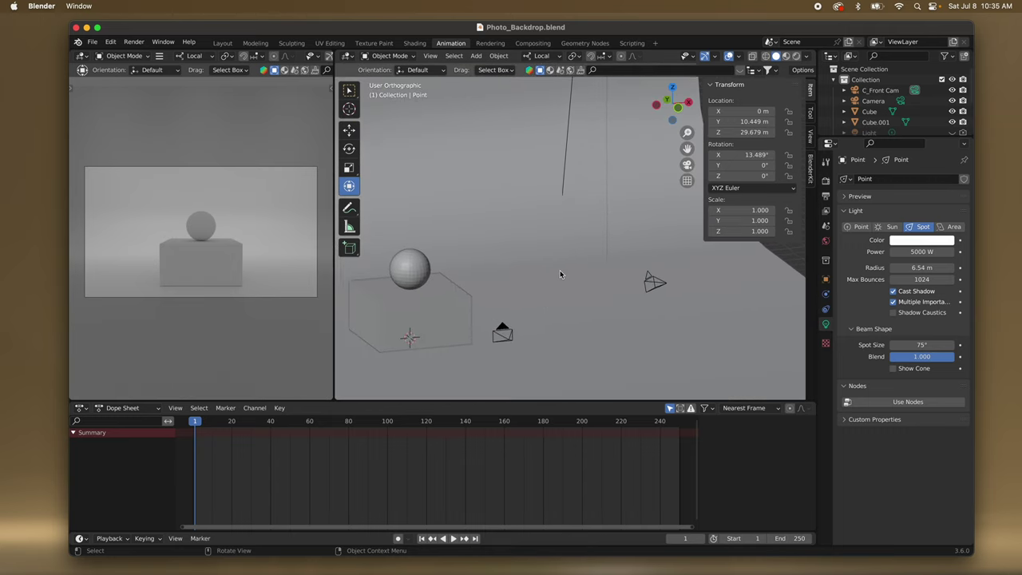
pyautogui.keyDown('shift'); pyautogui.hscroll(-3, 559, 274); pyautogui.keyUp('shift')
pyautogui.hscroll(3, 560, 274)
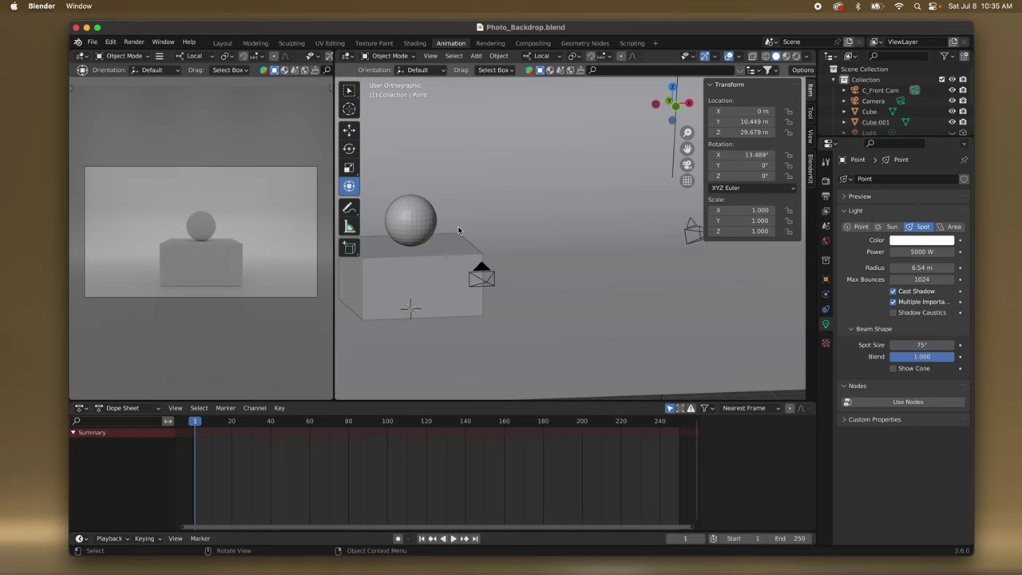
pyautogui.rightClick(416, 220)
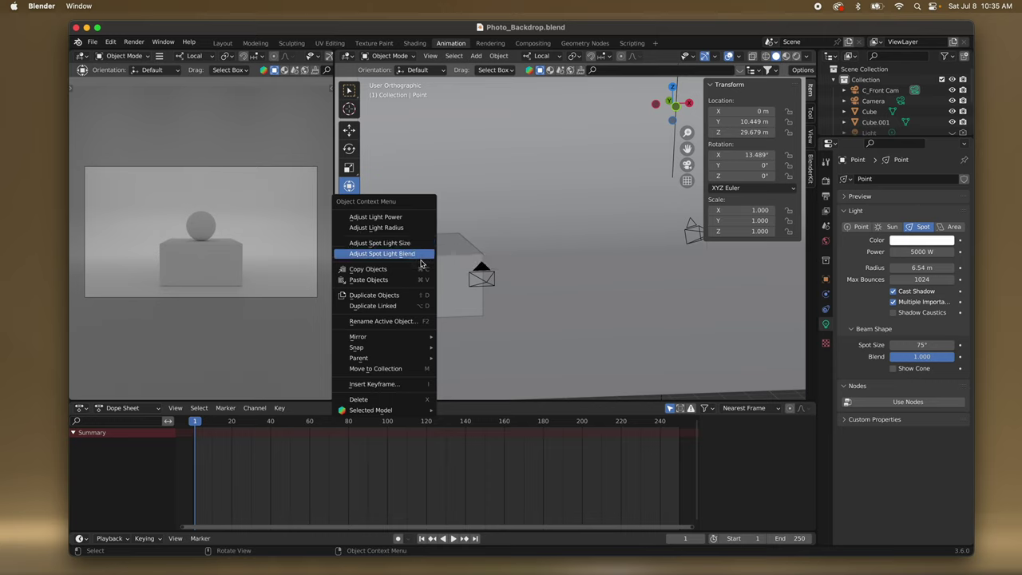
pyautogui.click(471, 223)
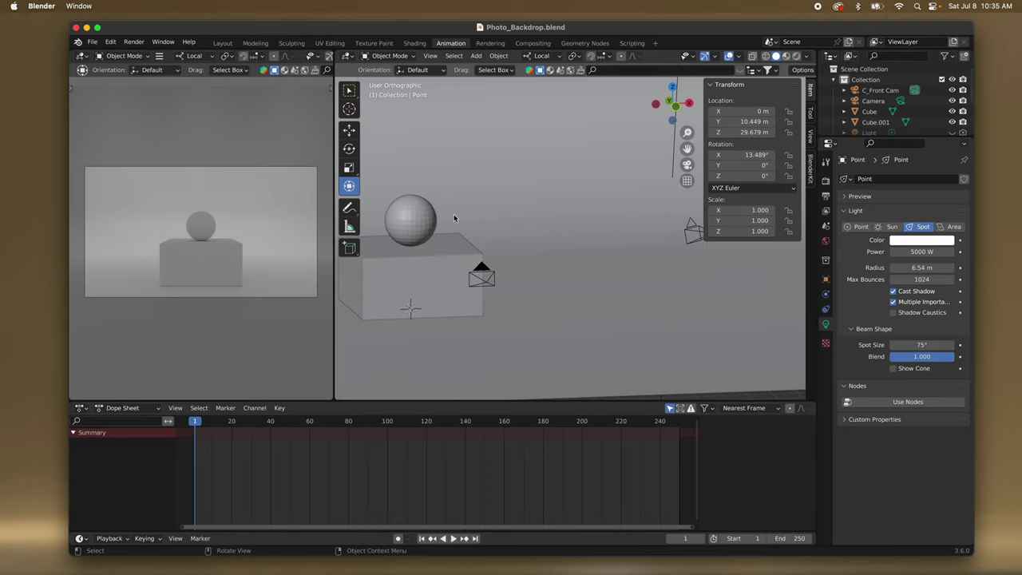
pyautogui.click(423, 215)
pyautogui.rightClick(423, 215)
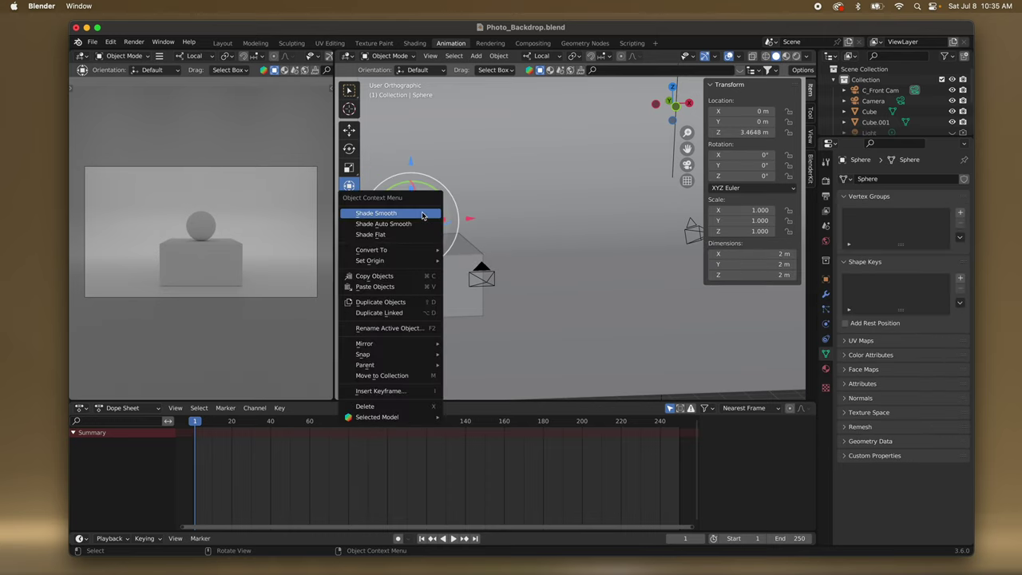
pyautogui.click(423, 216)
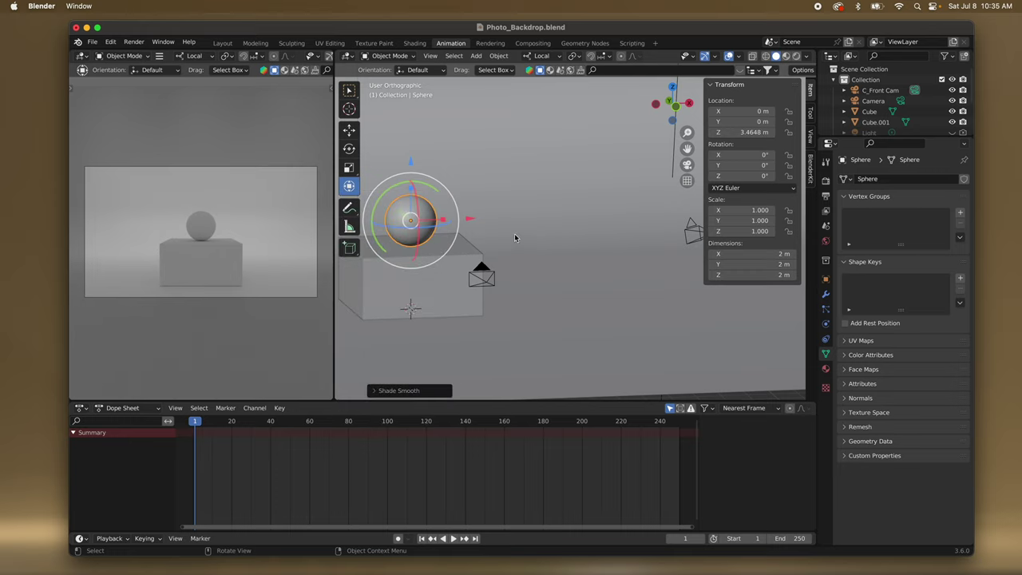
# Examine the shading of the sphere on the box from different distances.
pyautogui.hscroll(3, 451, 245)
pyautogui.keyDown('shift'); pyautogui.hscroll(-5, 447, 247); pyautogui.keyUp('shift')
pyautogui.keyDown('shift'); pyautogui.hscroll(-3, 447, 247); pyautogui.keyUp('shift')
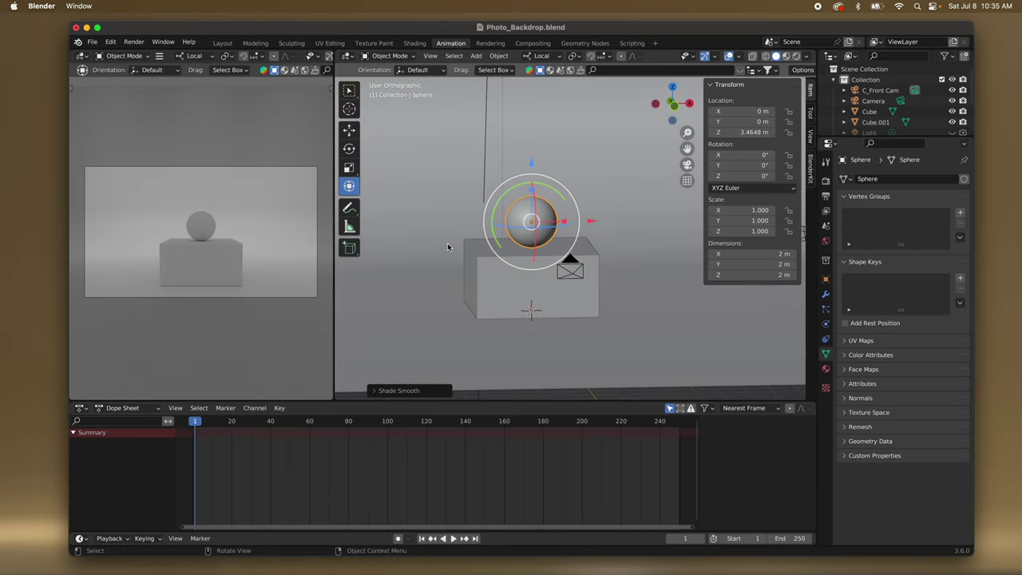
pyautogui.scroll(-3, 447, 246)
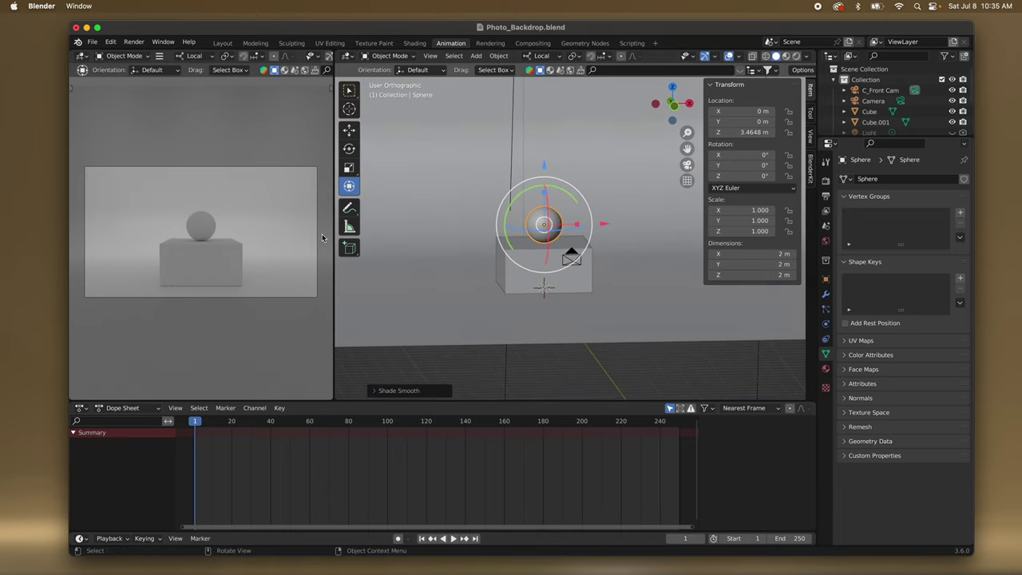
pyautogui.scroll(3, 533, 224)
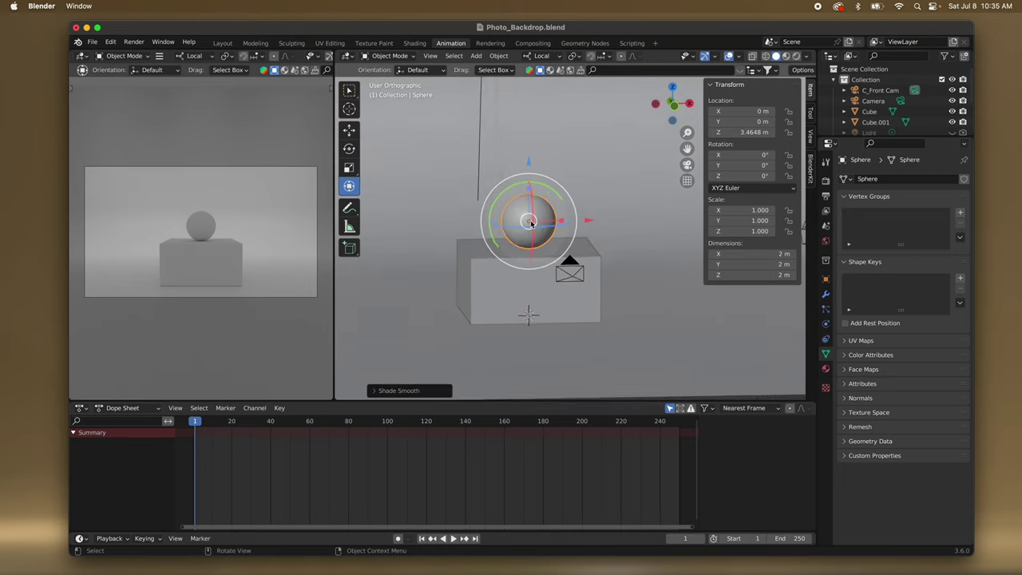
pyautogui.scroll(2, 532, 224)
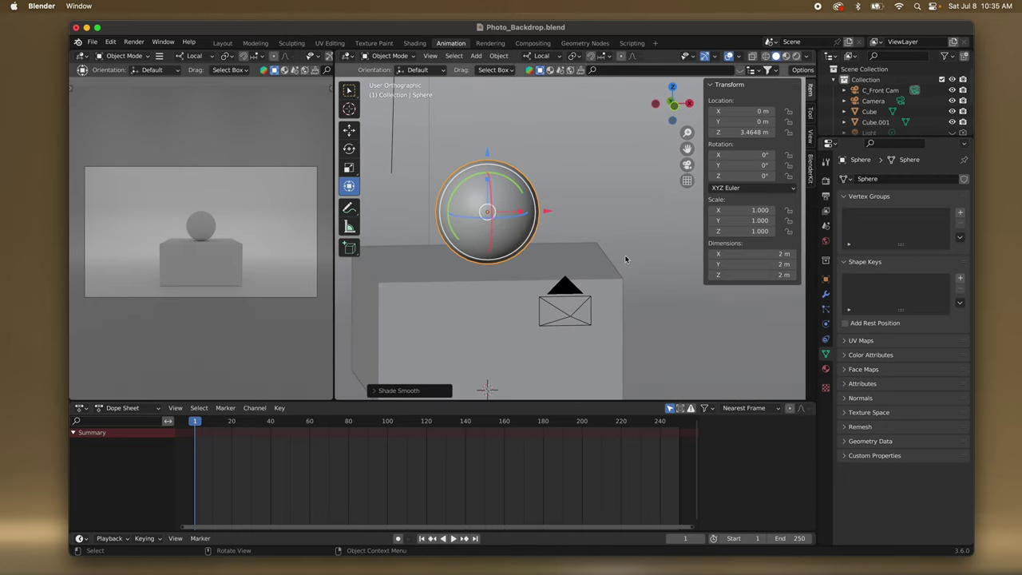
pyautogui.scroll(-2, 582, 232)
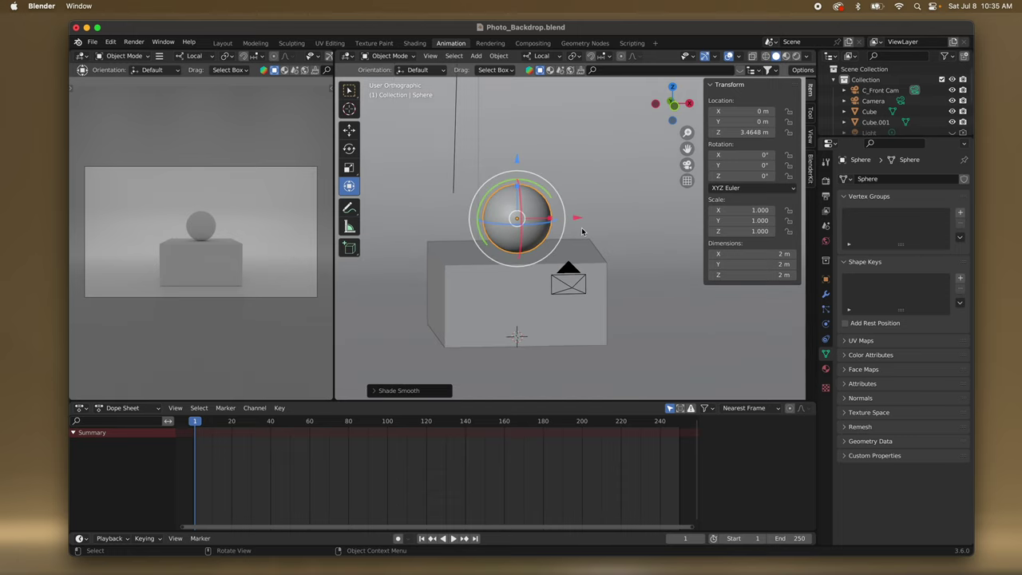
pyautogui.scroll(-1, 870, 111)
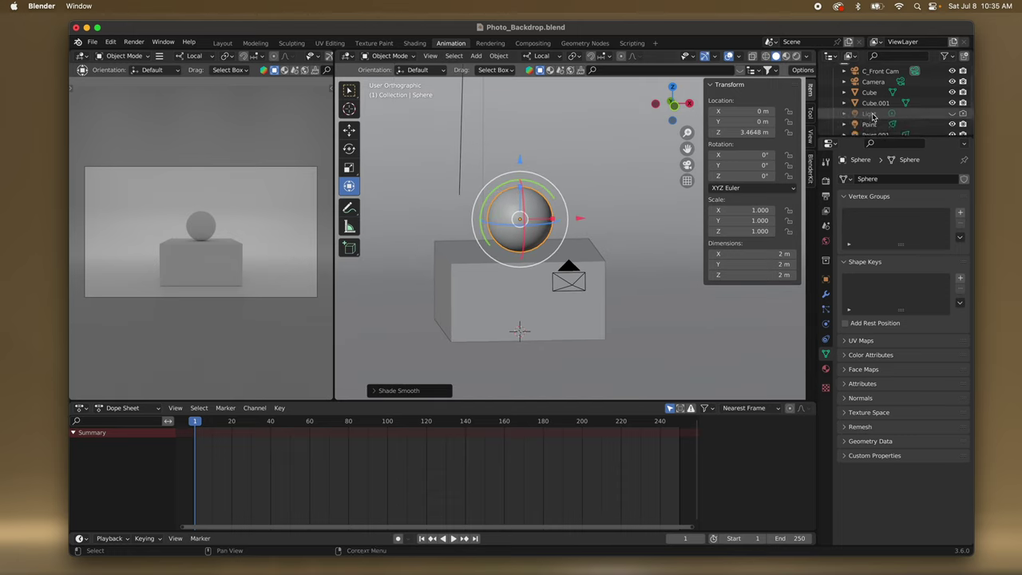
# Select the hidden point light named Light and make it visible in the viewport.
pyautogui.click(874, 114)
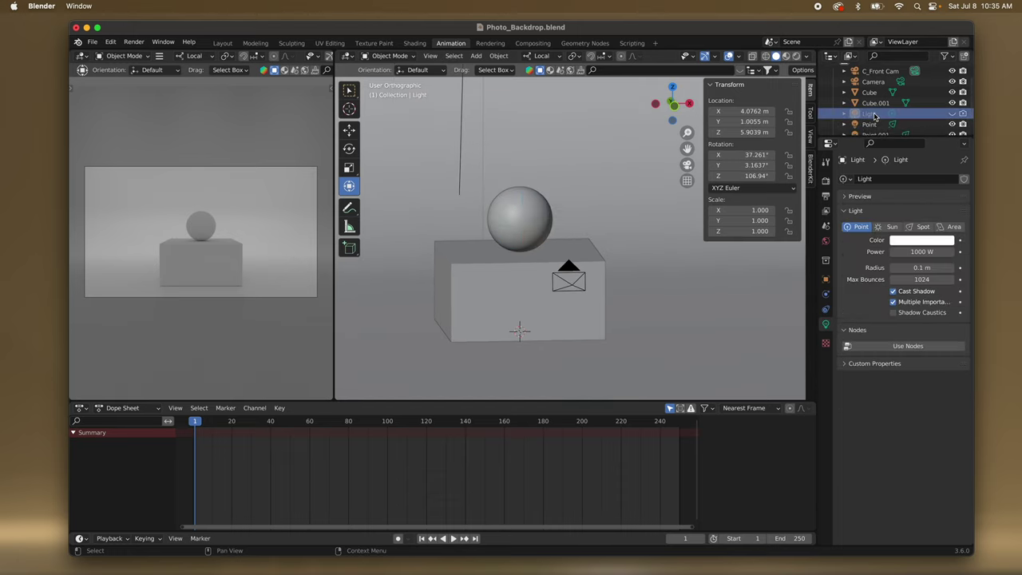
pyautogui.click(952, 114)
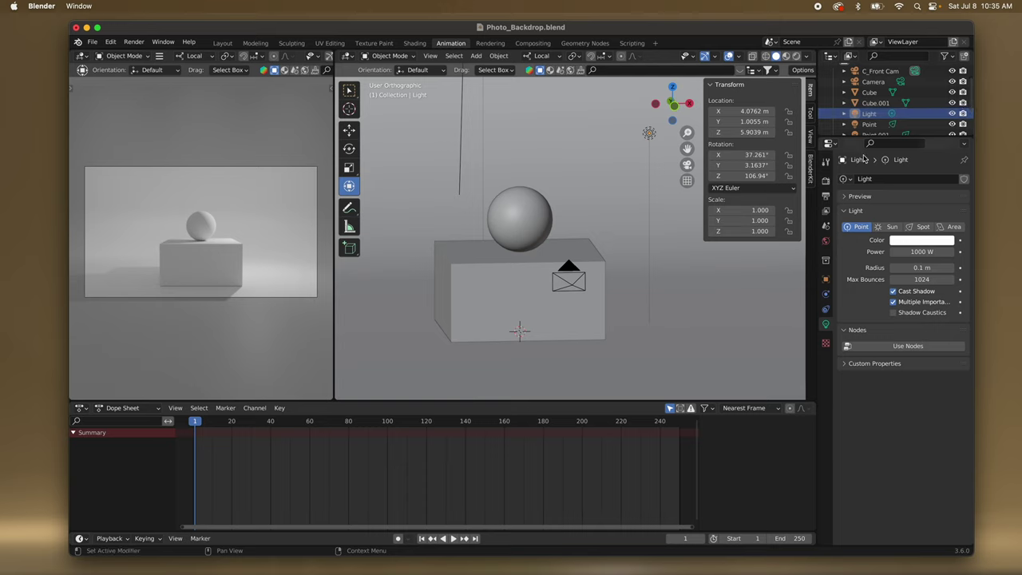
# Remove the render visibility toggles from the outliner and hide the point light named Light in the viewport.
pyautogui.scroll(1, 910, 118)
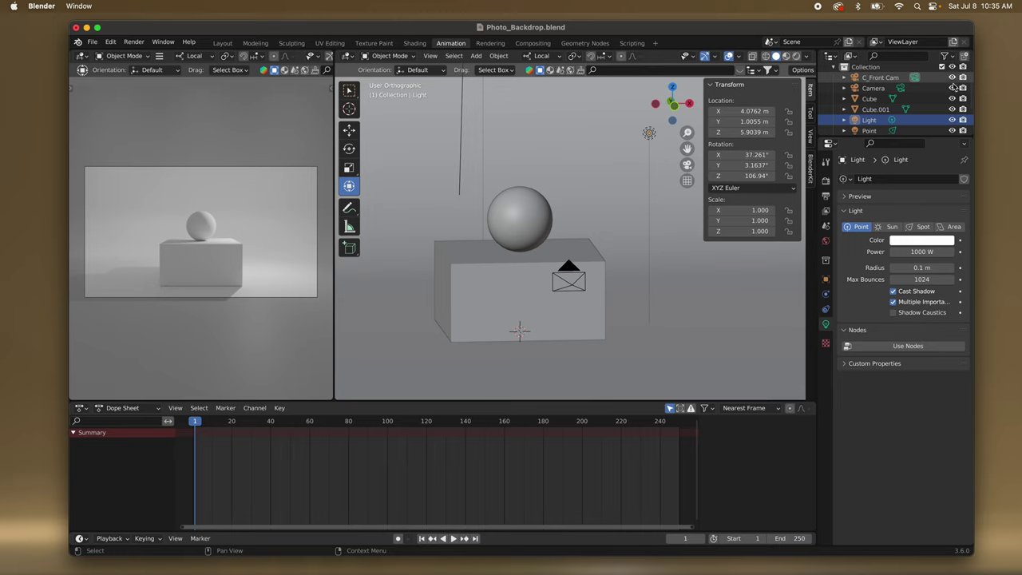
pyautogui.click(952, 57)
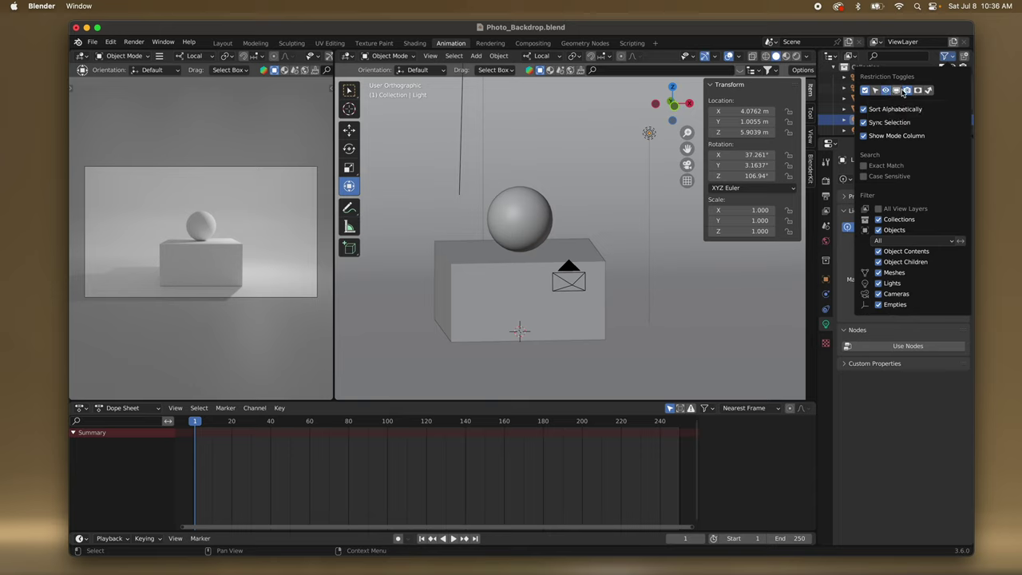
pyautogui.click(930, 66)
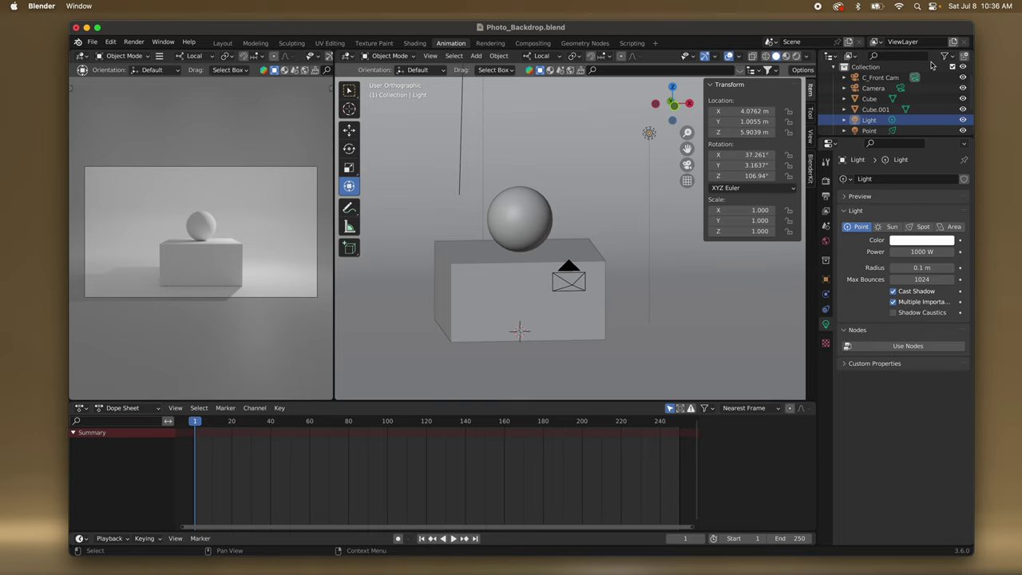
pyautogui.click(962, 119)
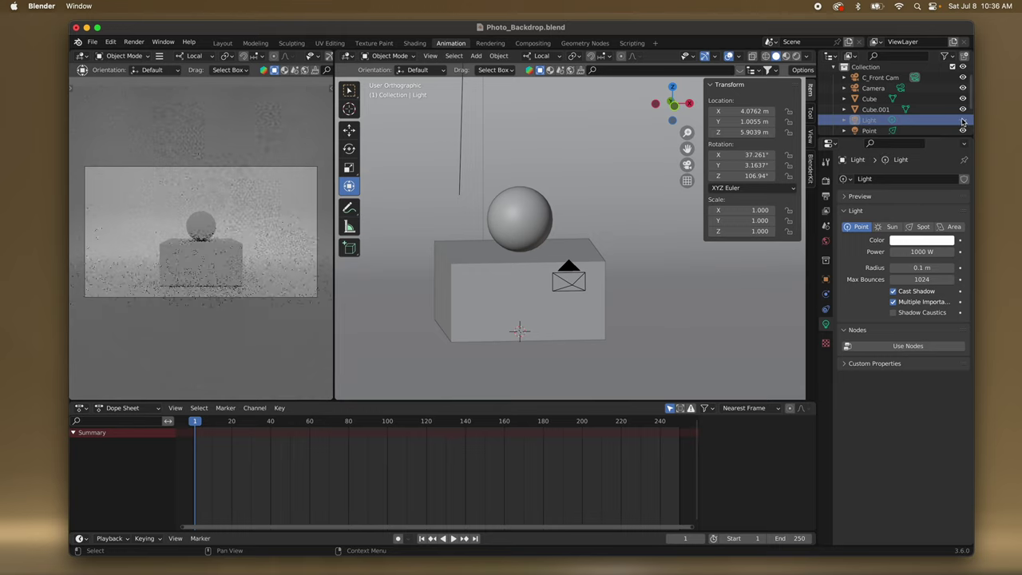
# Add the render visibility toggles back to the outliner and make the point light named Light visible in the viewport.
pyautogui.click(949, 57)
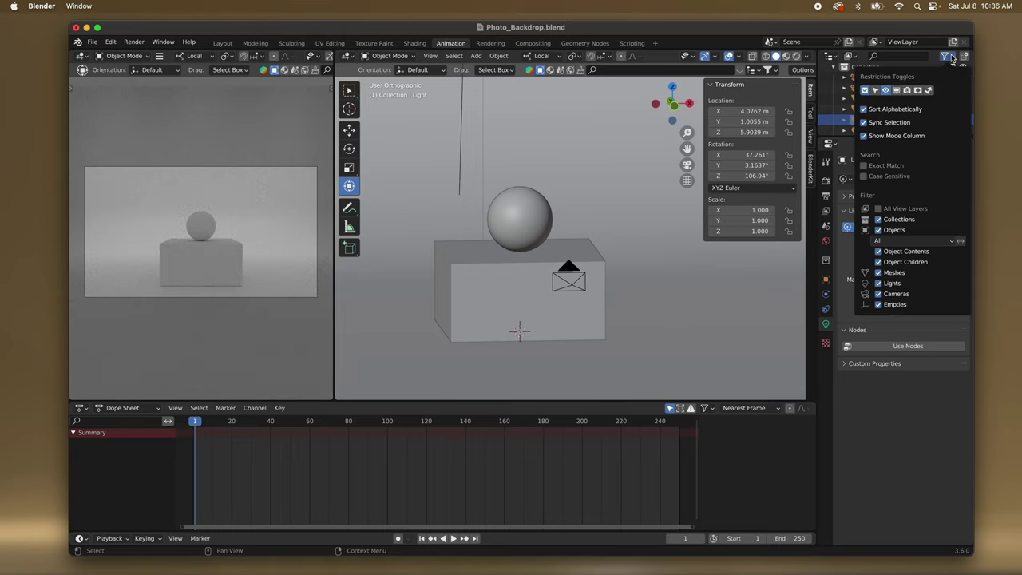
pyautogui.click(908, 90)
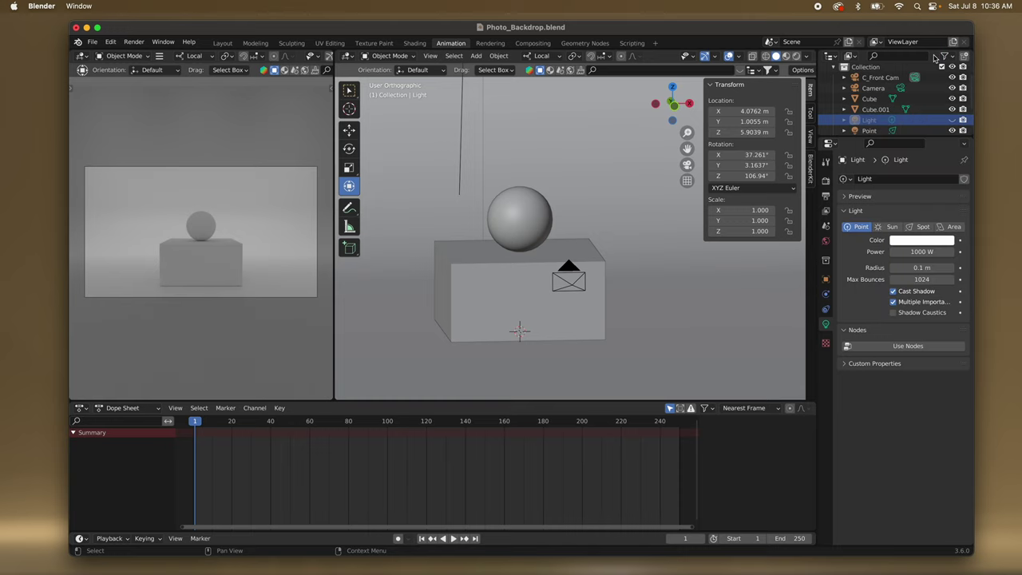
pyautogui.click(952, 120)
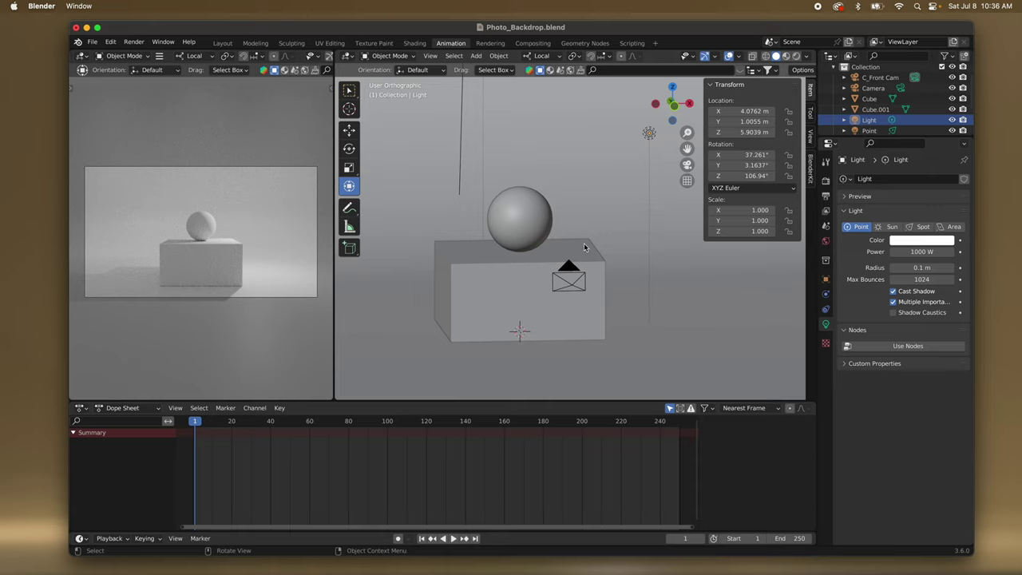
# Select the point light named Light and switch the transform orientation to Global.
pyautogui.scroll(5, 628, 233)
pyautogui.scroll(-5, 628, 234)
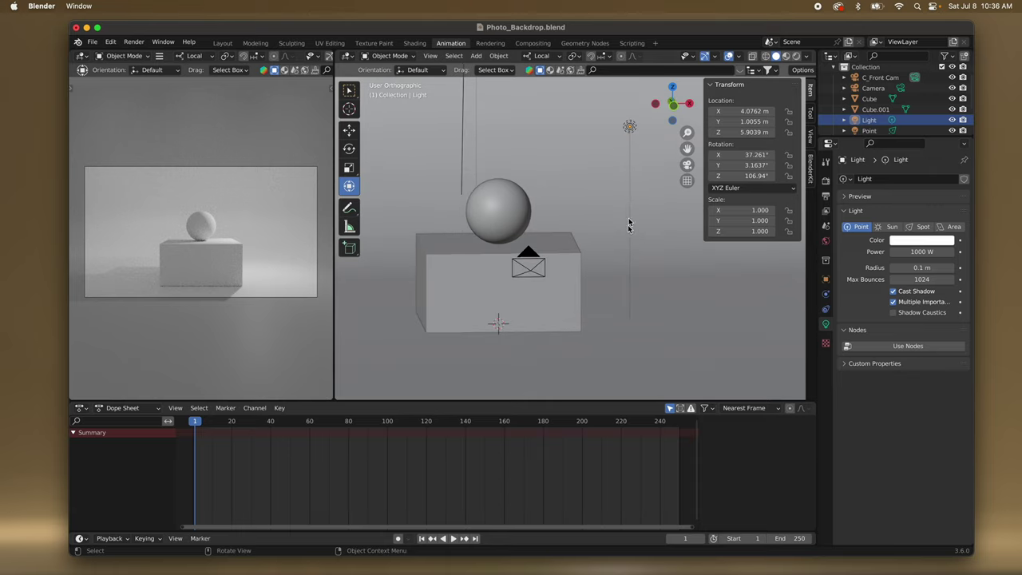
pyautogui.click(630, 127)
pyautogui.scroll(-3, 627, 154)
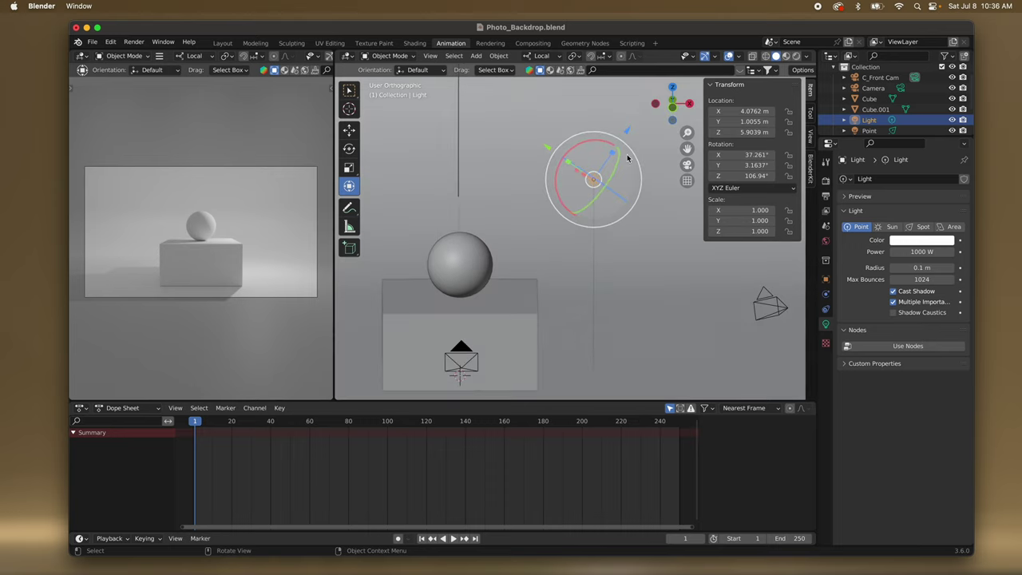
pyautogui.hscroll(5, 627, 157)
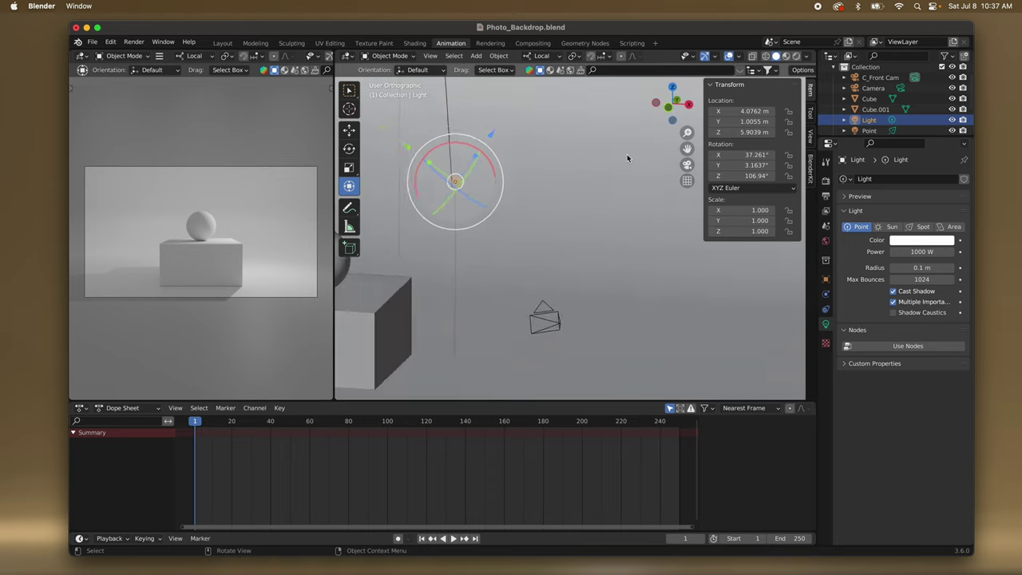
pyautogui.hscroll(-5, 627, 158)
pyautogui.scroll(4, 627, 158)
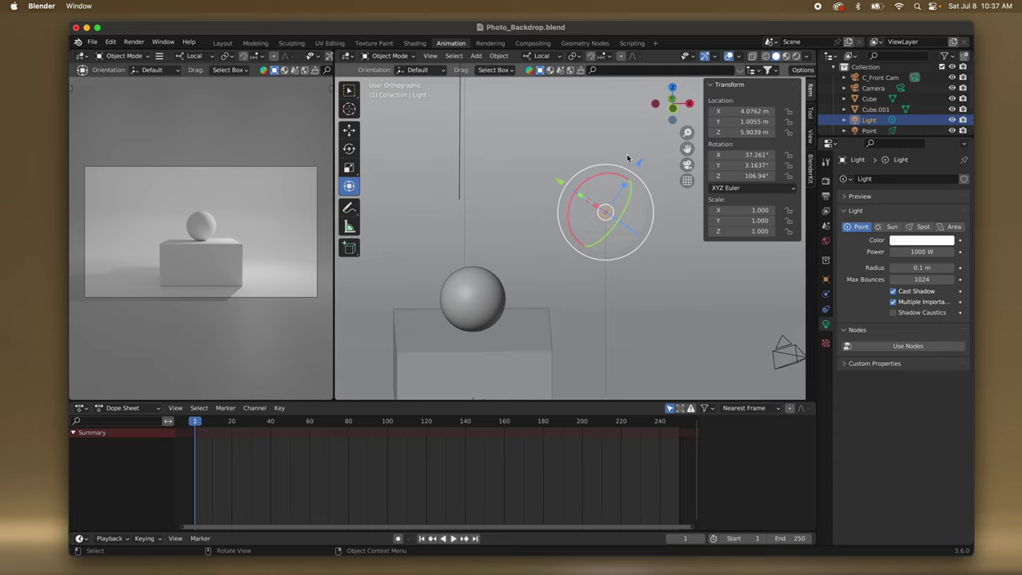
pyautogui.scroll(-4, 626, 158)
pyautogui.scroll(-1, 867, 113)
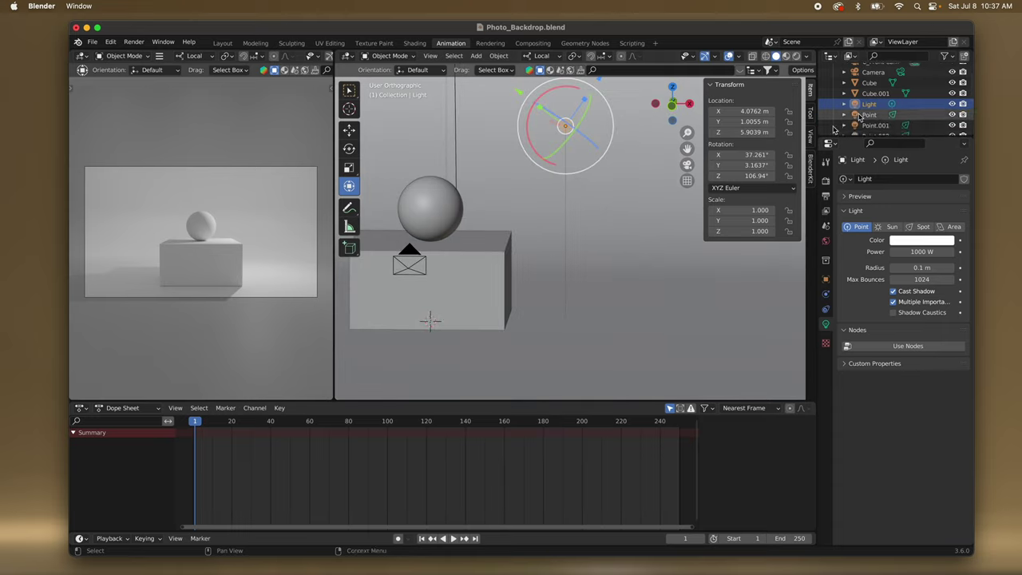
pyautogui.scroll(-5, 628, 210)
pyautogui.hscroll(-3, 627, 210)
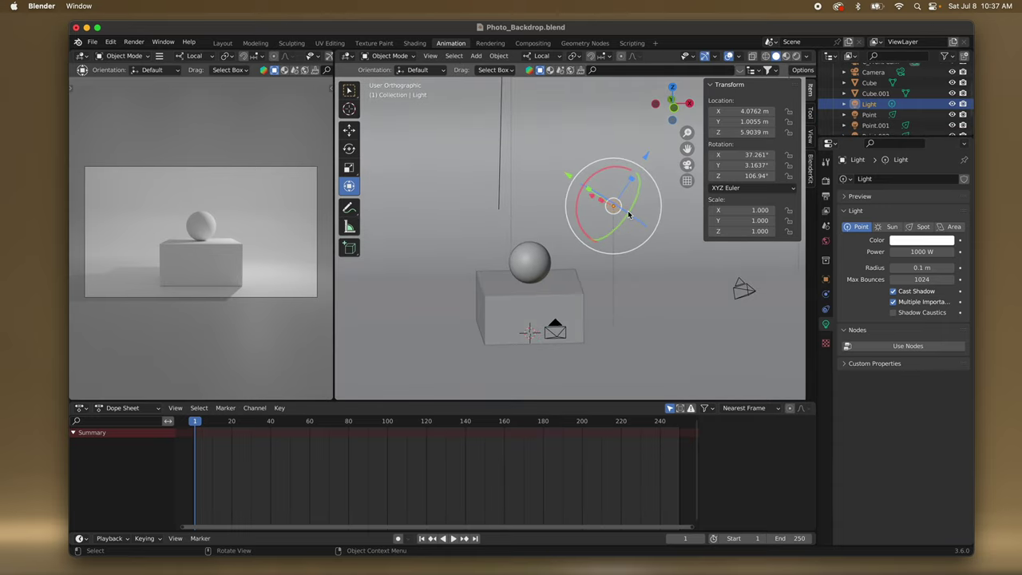
pyautogui.click(544, 56)
pyautogui.click(543, 56)
pyautogui.click(549, 91)
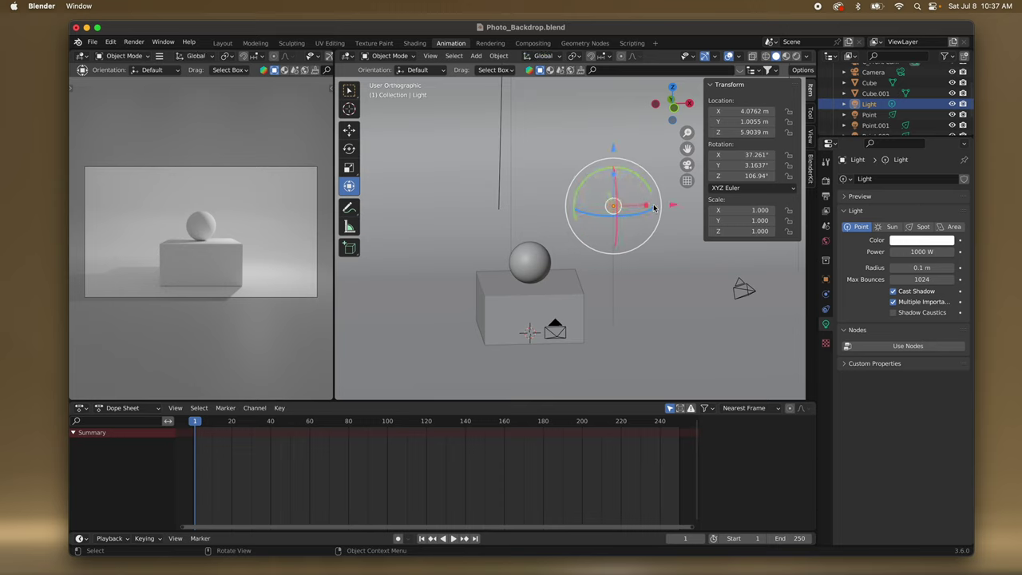
# Move the selected point light along the global axes to about X 1.43 m and Y -1.72 m, near the sphere.
pyautogui.moveTo(664, 205); pyautogui.dragTo(604, 206)
pyautogui.moveTo(599, 243); pyautogui.dragTo(619, 258, button='middle')
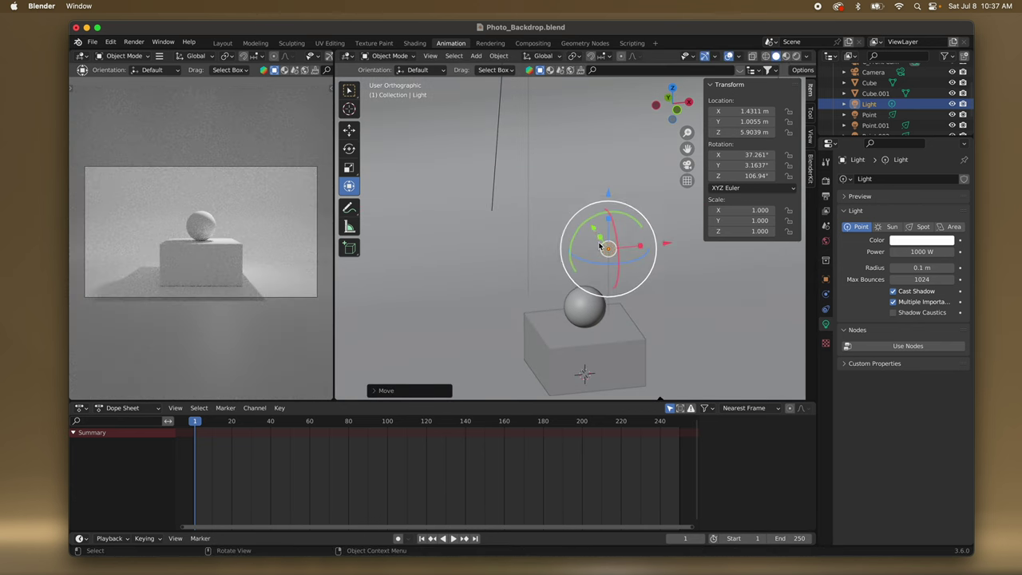
pyautogui.moveTo(595, 227); pyautogui.dragTo(608, 246)
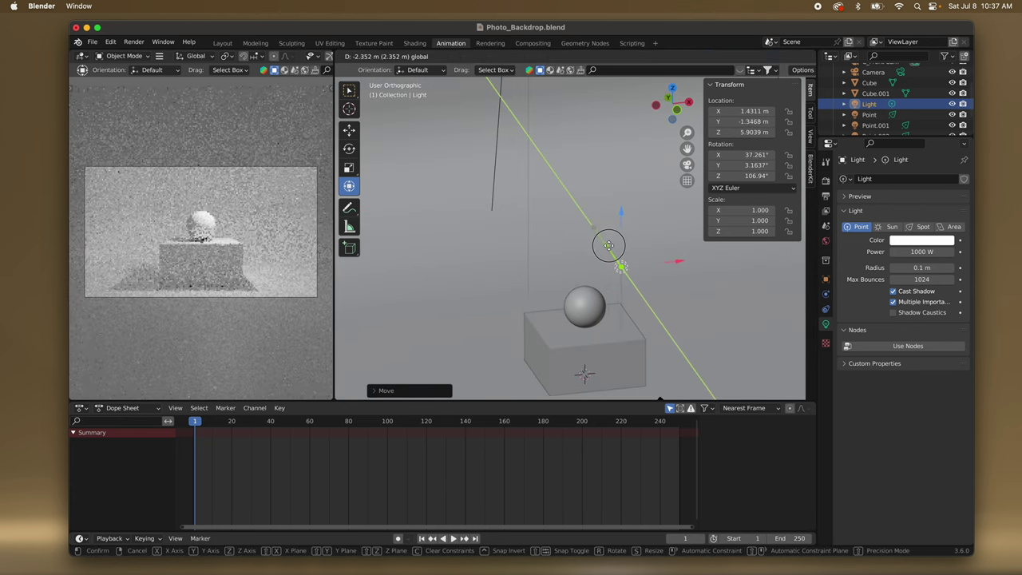
pyautogui.click(611, 248)
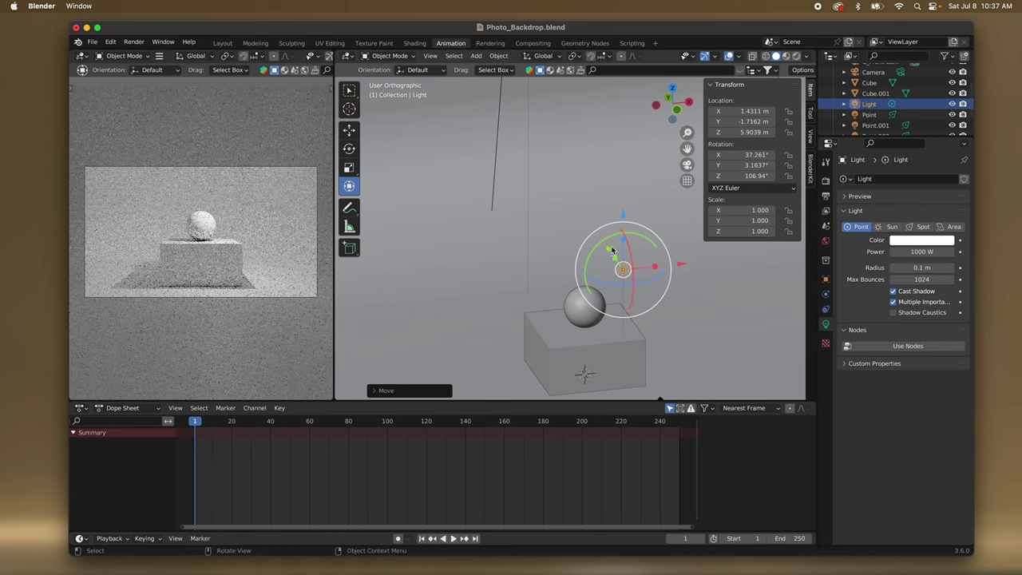
# Raise the point light above the sphere to a height of about 6.87 m and hide it in the viewport.
pyautogui.moveTo(611, 247); pyautogui.dragTo(583, 170, button='middle')
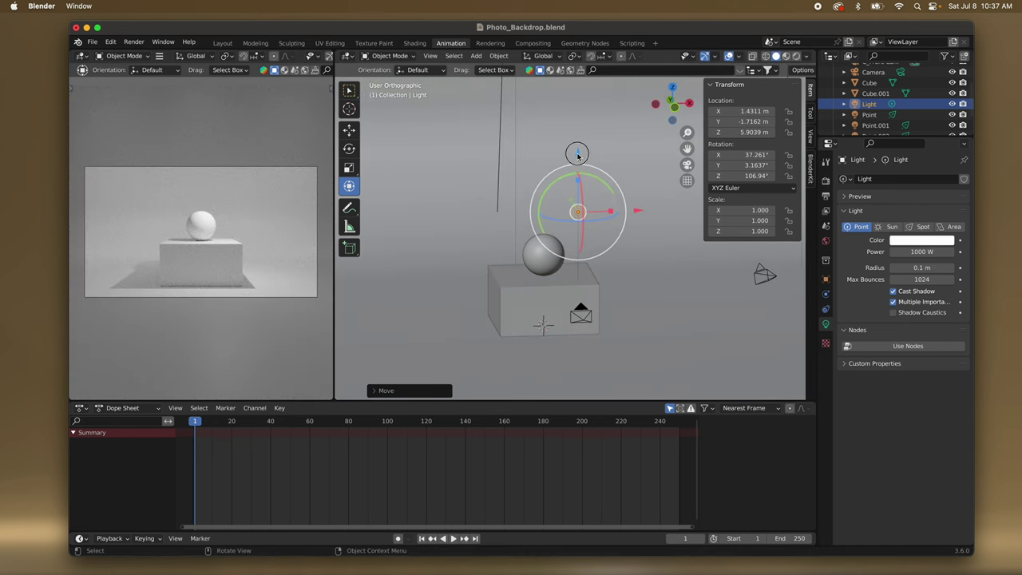
pyautogui.press('g')
pyautogui.press('z')
pyautogui.moveTo(575, 128); pyautogui.dragTo(575, 132)
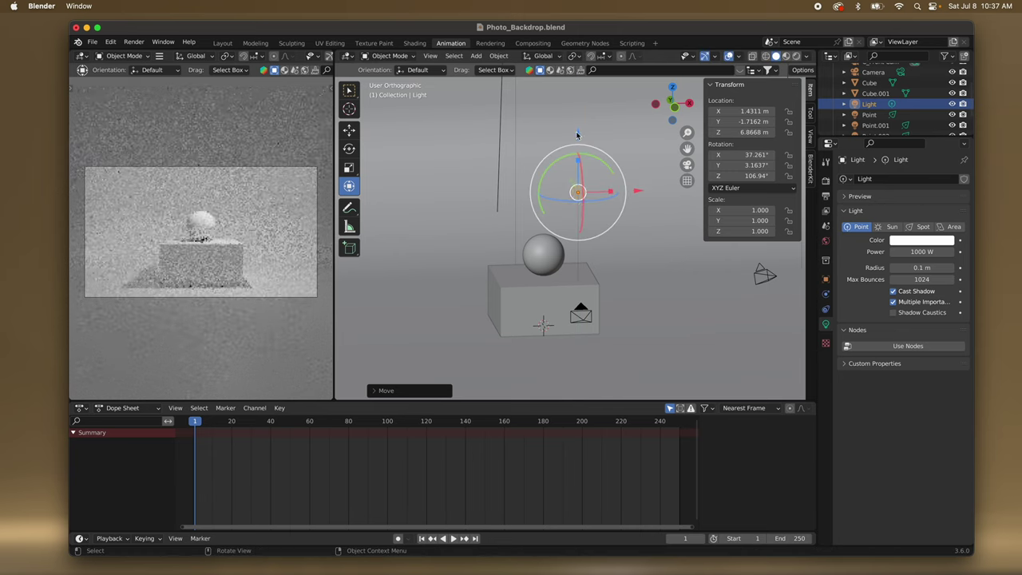
pyautogui.hscroll(5, 589, 263)
pyautogui.moveTo(589, 264); pyautogui.dragTo(588, 260, button='middle')
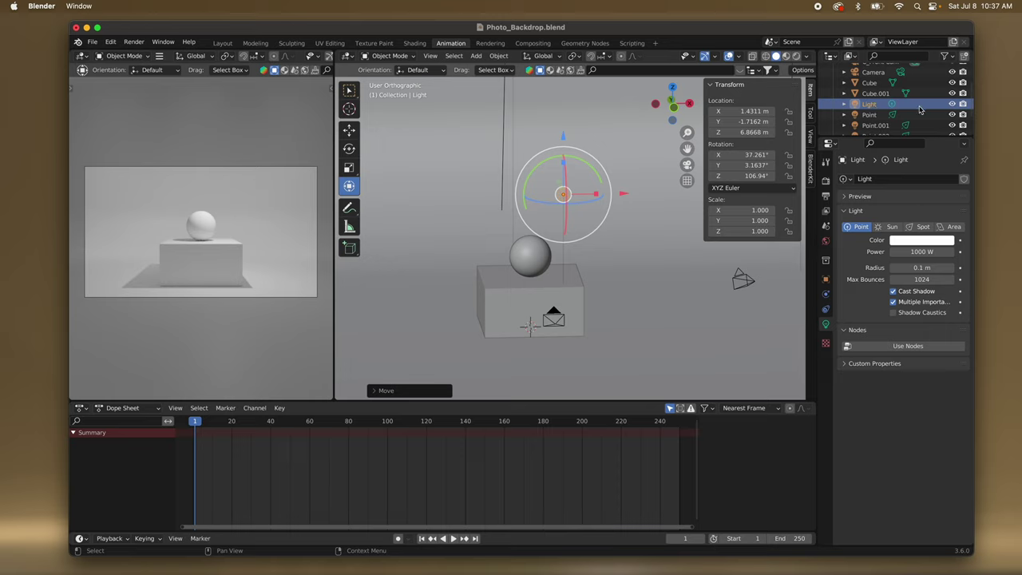
pyautogui.click(951, 104)
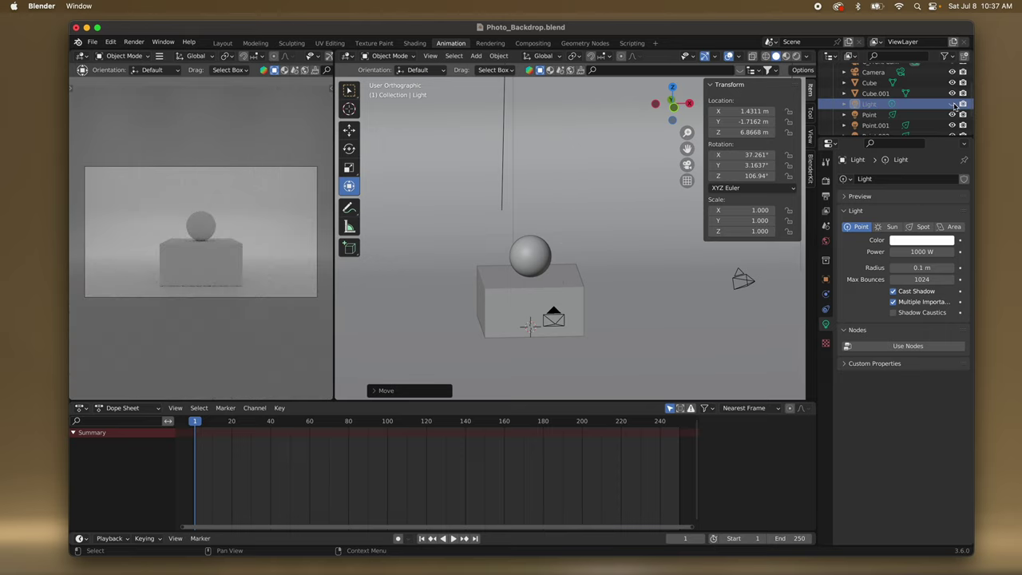
# Parent the Point and Point.002 spot lights to Point.001 using Object (Keep Transform).
pyautogui.scroll(-2, 910, 116)
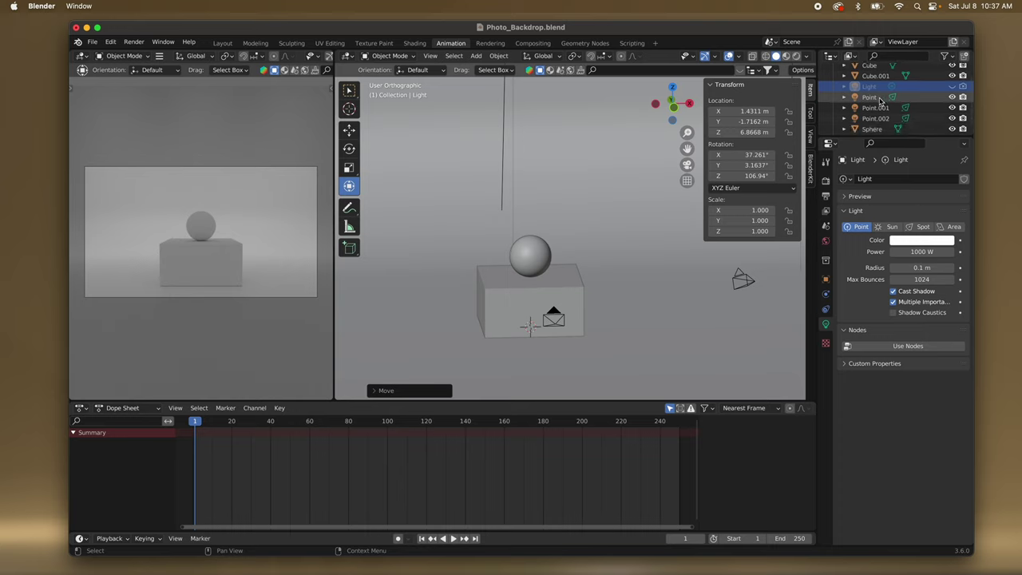
pyautogui.click(870, 98)
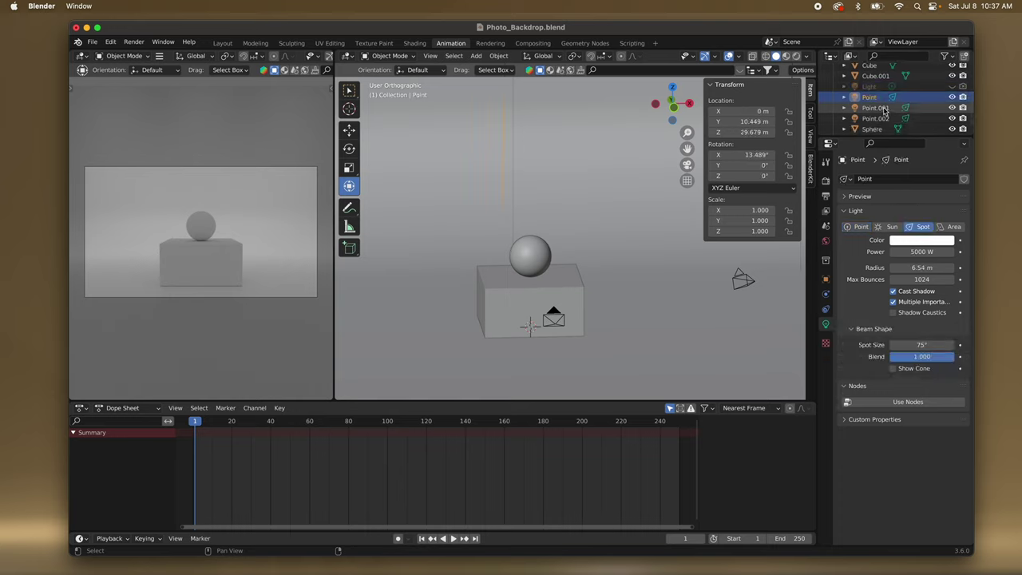
pyautogui.keyDown('shift'); pyautogui.click(884, 121); pyautogui.keyUp('shift')
pyautogui.rightClick(886, 110)
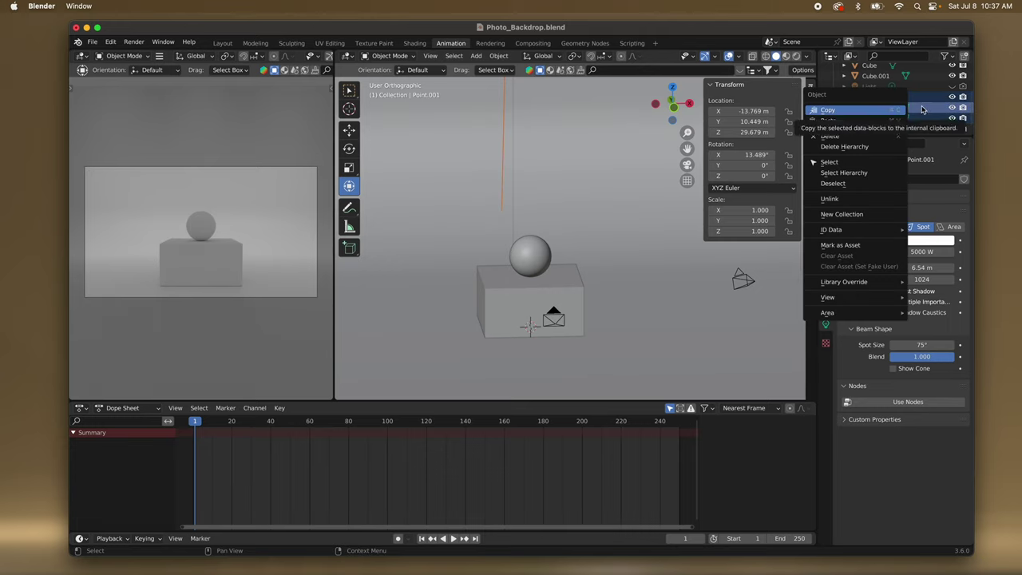
pyautogui.click(924, 109)
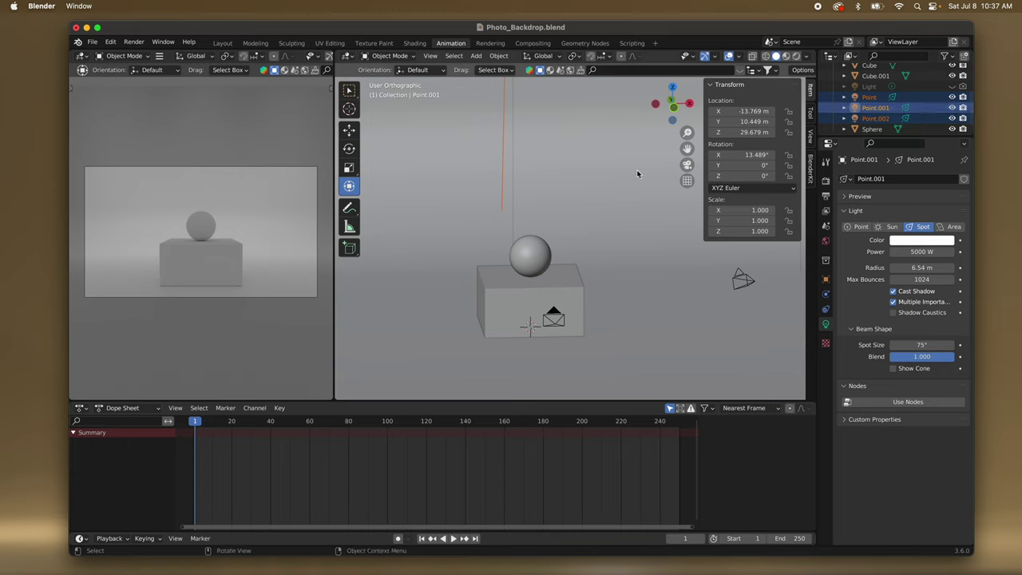
pyautogui.hotkey('ctrl', 'p')
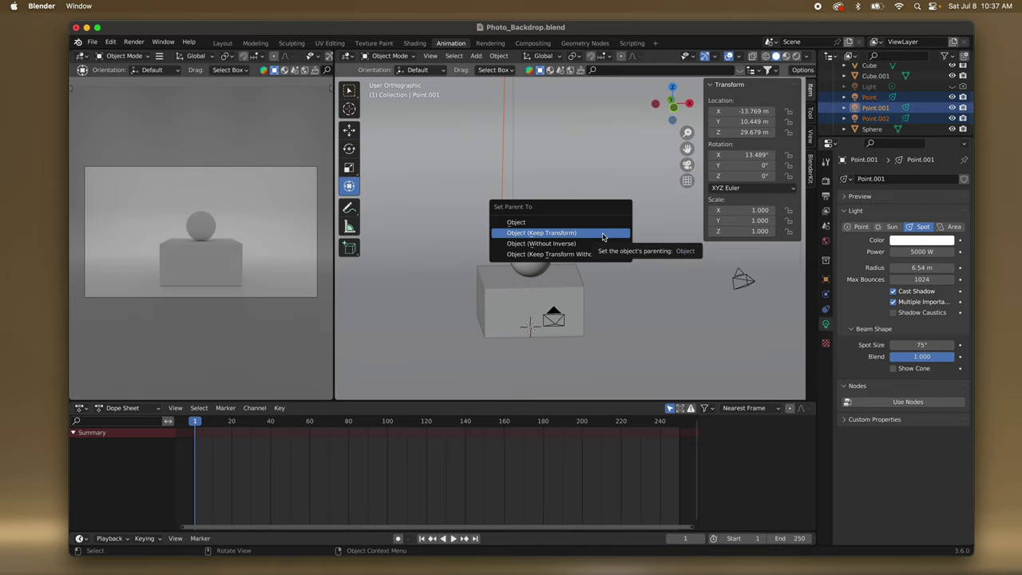
pyautogui.click(603, 236)
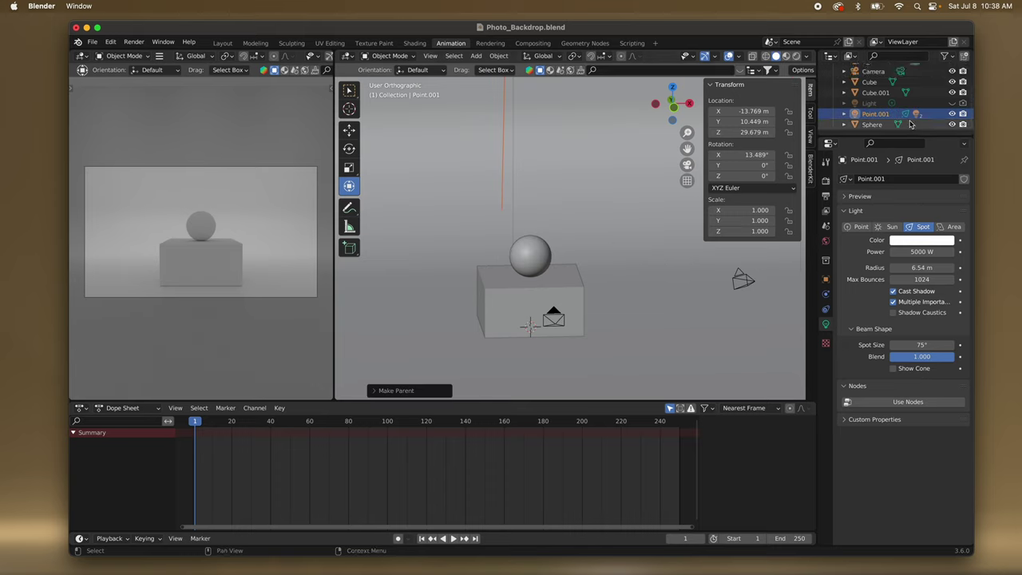
# Check the lighting by toggling the visibility of Point.001 and Light, and inspect the child lights under Point.001.
pyautogui.click(952, 114)
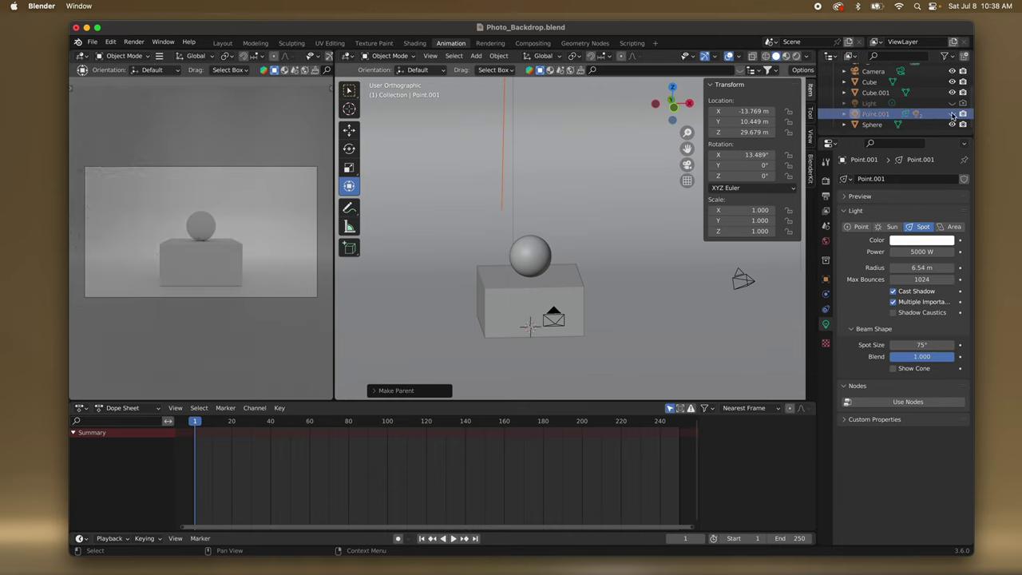
pyautogui.click(951, 114)
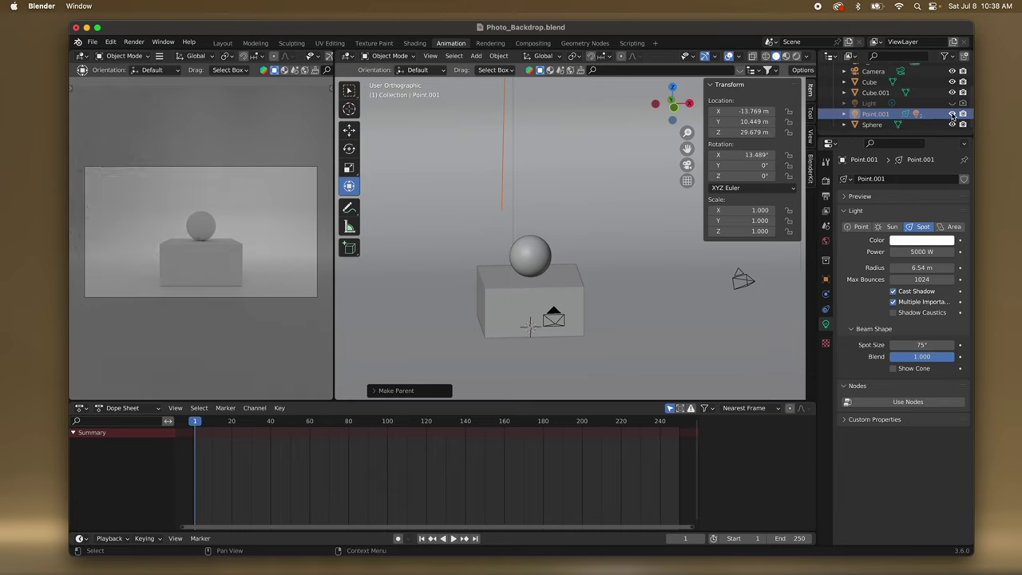
pyautogui.click(844, 114)
pyautogui.scroll(-2, 876, 120)
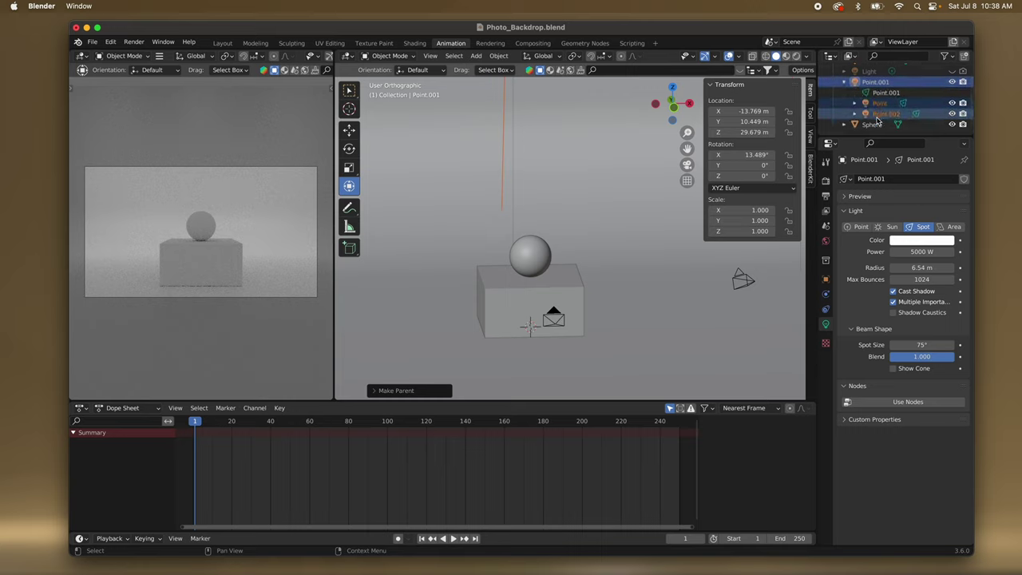
pyautogui.click(951, 82)
pyautogui.click(951, 81)
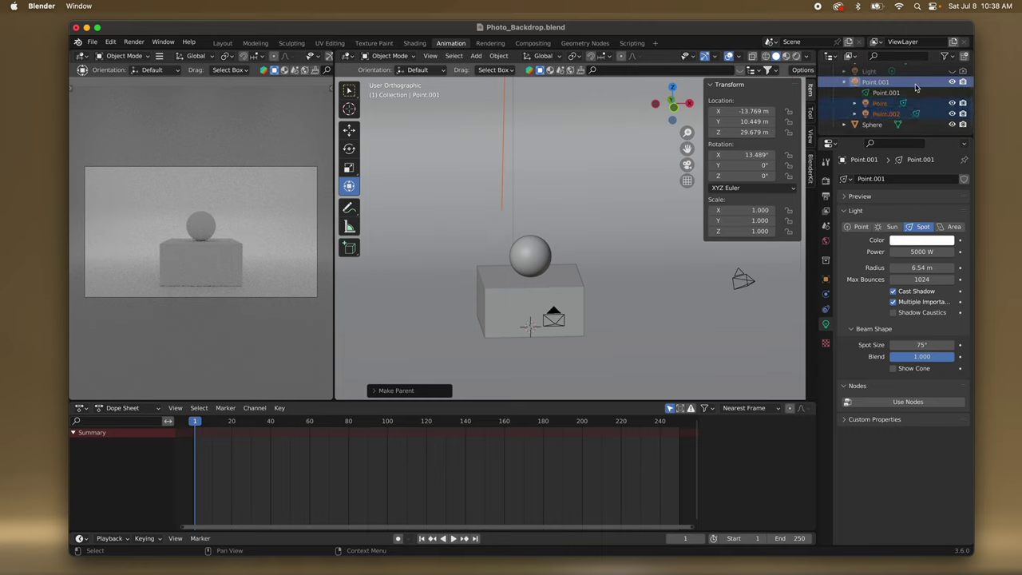
pyautogui.click(845, 82)
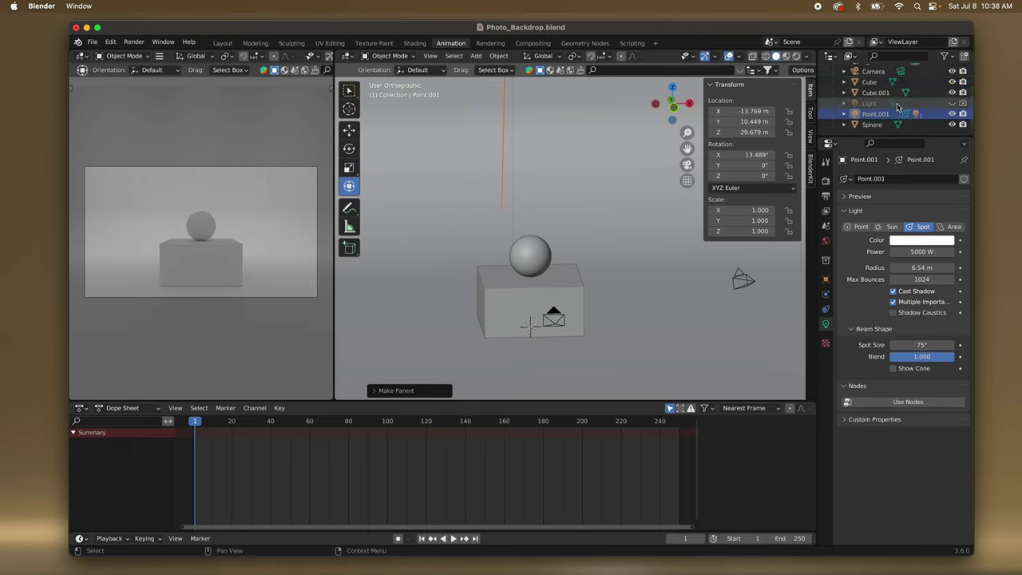
pyautogui.click(951, 103)
pyautogui.click(951, 103)
# Add an area light and move it above the sphere to about X 2.03 m, Y -2.97 m, Z 7.59 m.
pyautogui.click(549, 270)
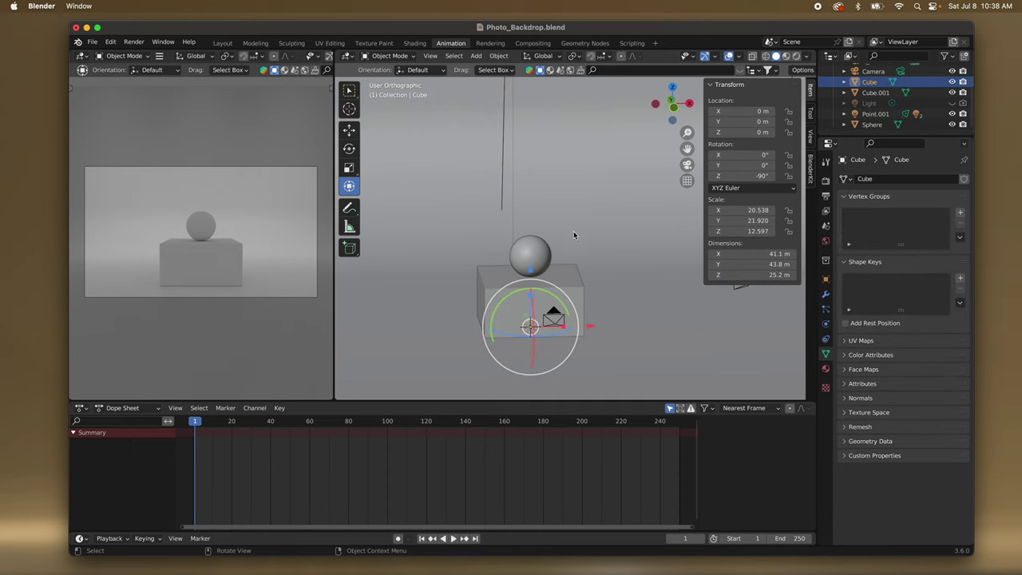
pyautogui.hotkey('shift', 'a')
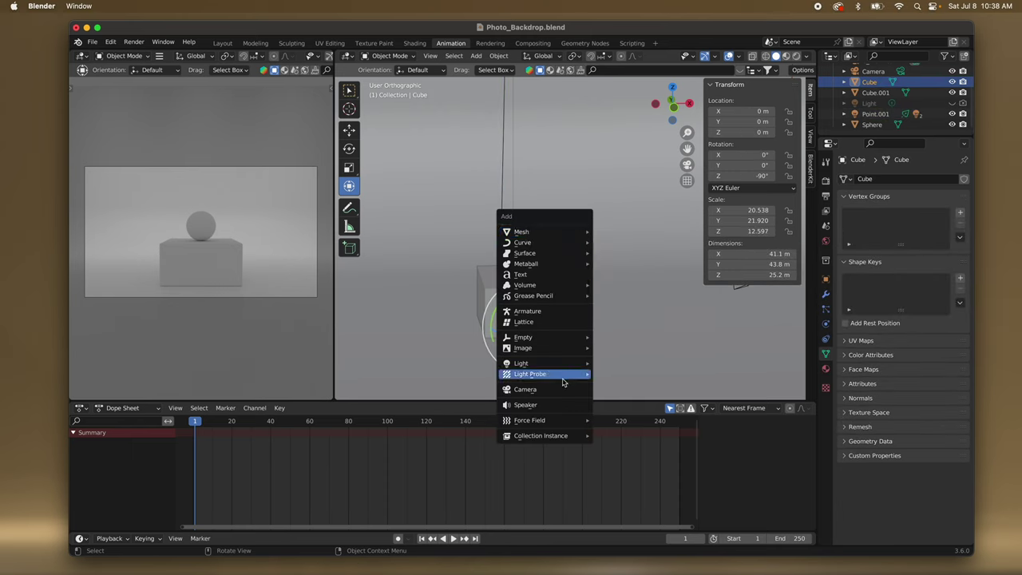
pyautogui.moveTo(568, 364)
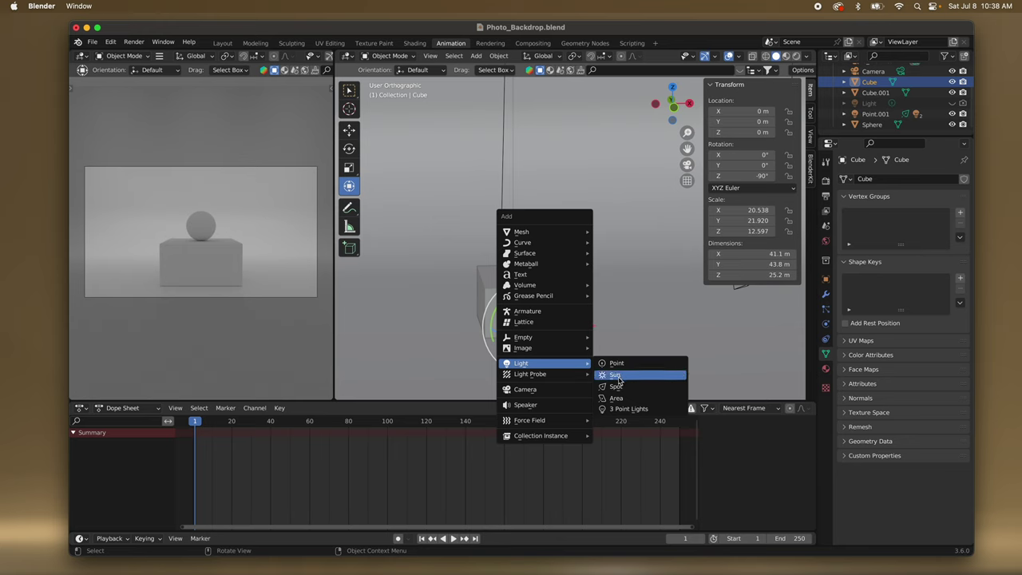
pyautogui.click(613, 397)
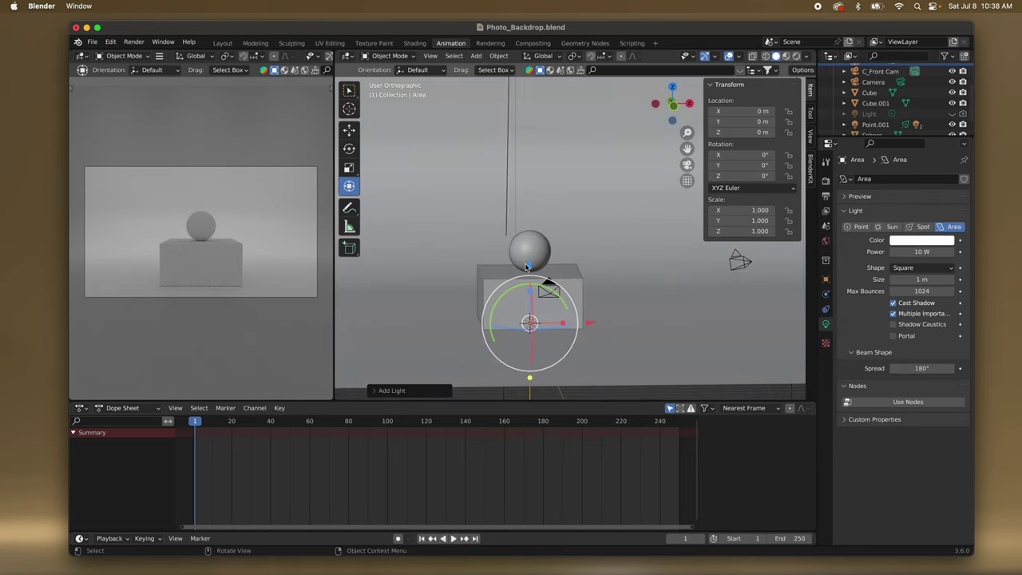
pyautogui.moveTo(530, 268); pyautogui.dragTo(513, 104)
pyautogui.moveTo(590, 166); pyautogui.dragTo(632, 167)
pyautogui.moveTo(625, 226); pyautogui.dragTo(598, 257, button='middle')
pyautogui.moveTo(589, 256); pyautogui.dragTo(619, 369)
pyautogui.keyDown('shift'); pyautogui.moveTo(624, 366); pyautogui.dragTo(598, 286, button='middle'); pyautogui.keyUp('shift')
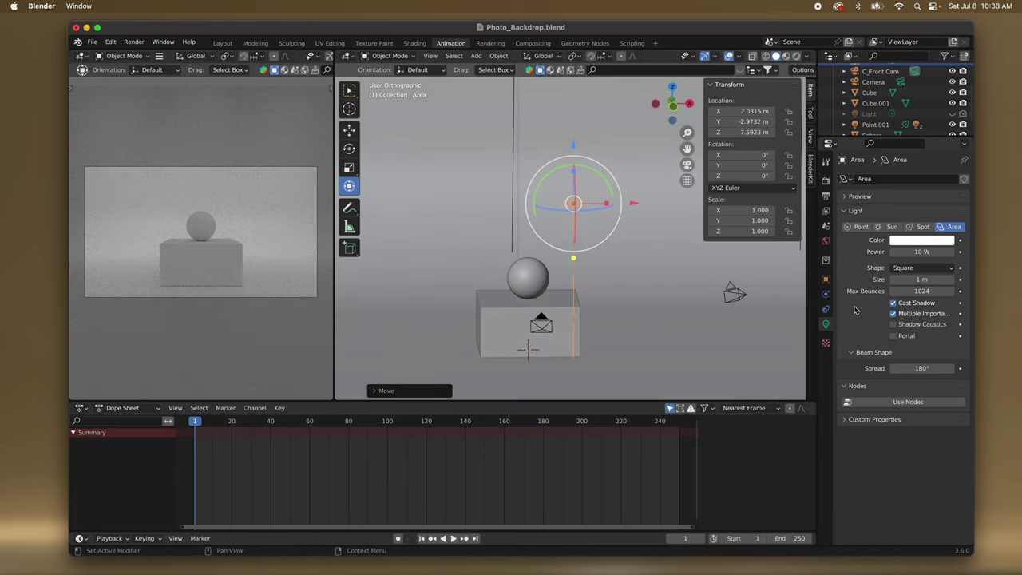
# Set the area light's power to 100 W and enlarge its size to about 5.08 m.
pyautogui.click(919, 254)
pyautogui.write('100')
pyautogui.press('Return')
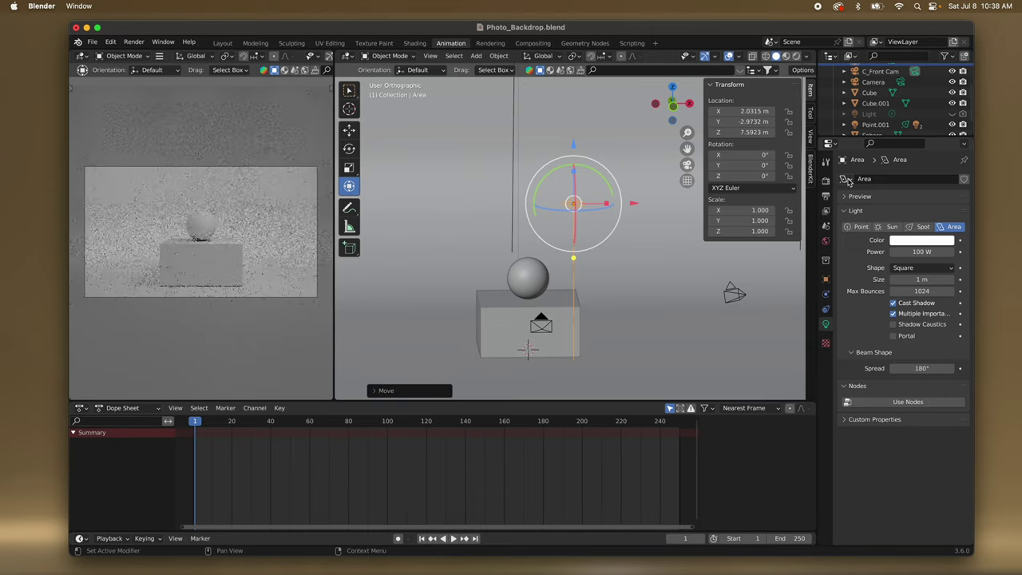
pyautogui.moveTo(911, 281); pyautogui.dragTo(1017, 279)
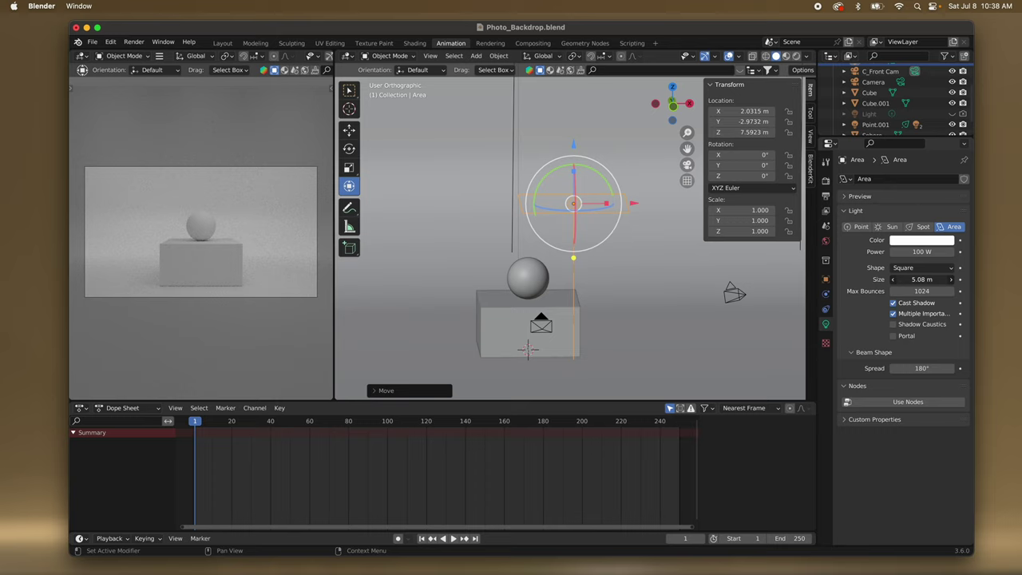
pyautogui.scroll(4, 671, 249)
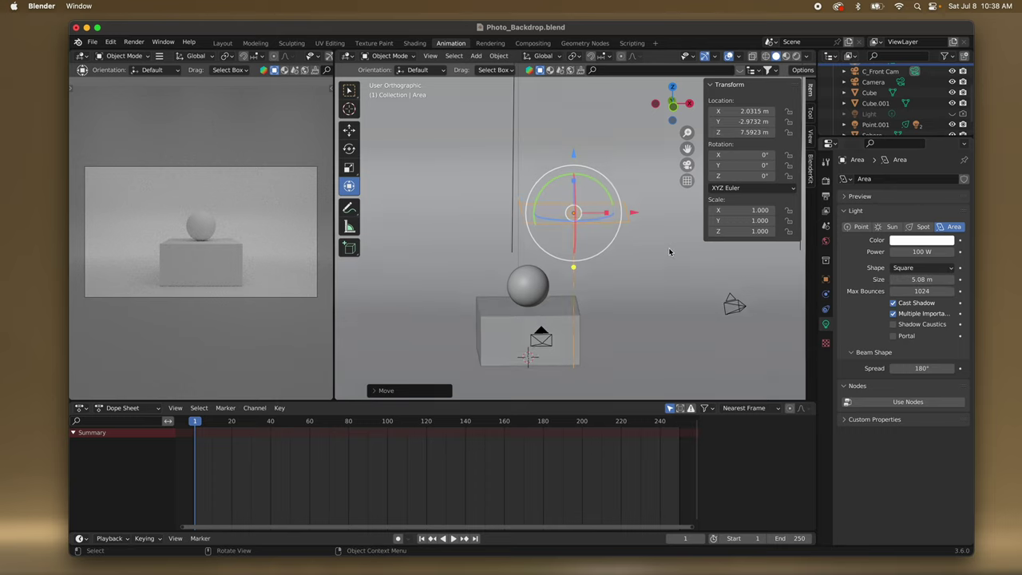
# Change the area light's shape to Disk.
pyautogui.click(944, 269)
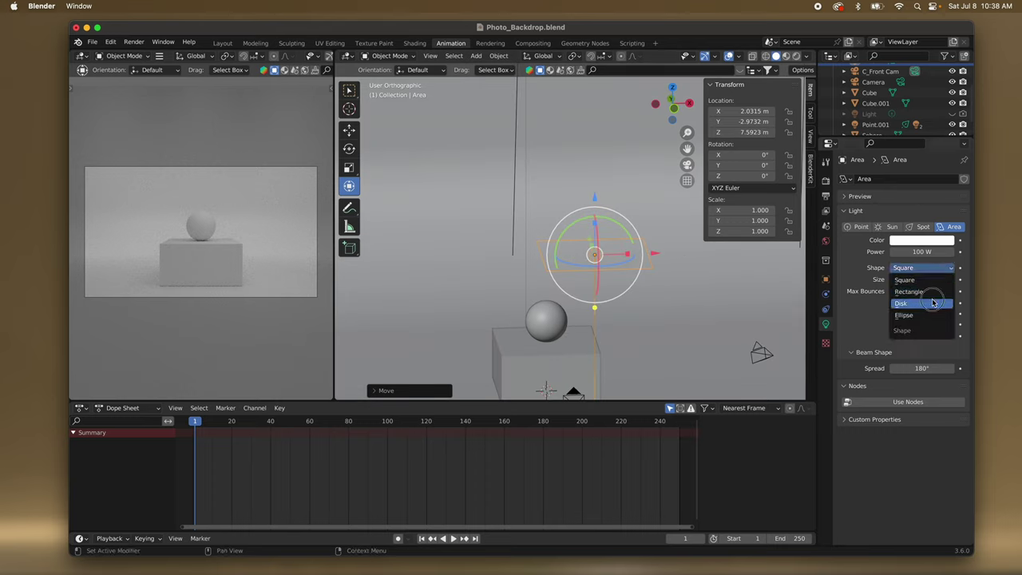
pyautogui.click(900, 303)
pyautogui.moveTo(744, 274); pyautogui.dragTo(719, 279, button='middle')
pyautogui.scroll(-3, 719, 278)
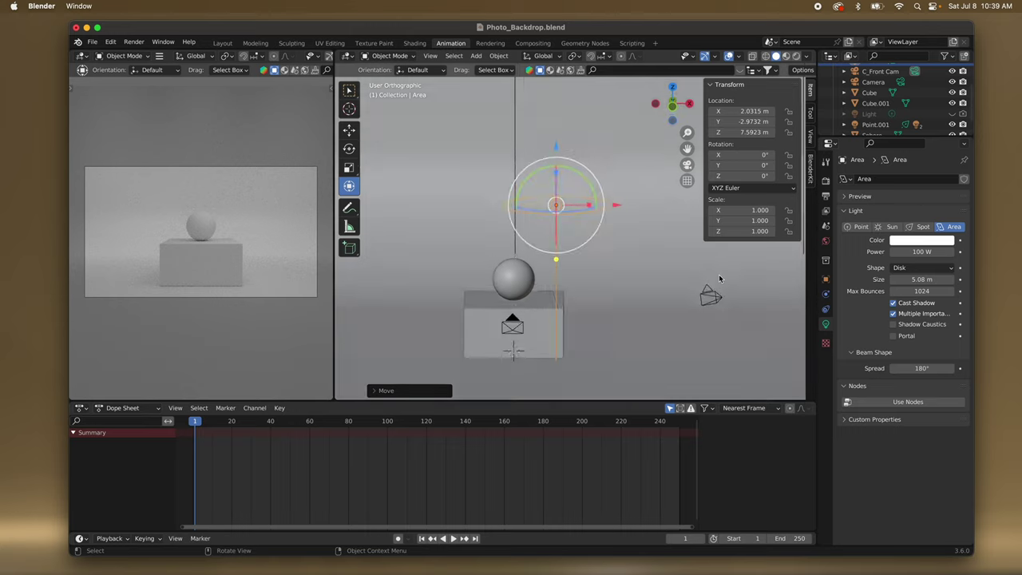
pyautogui.scroll(5, 719, 279)
pyautogui.scroll(-5, 719, 278)
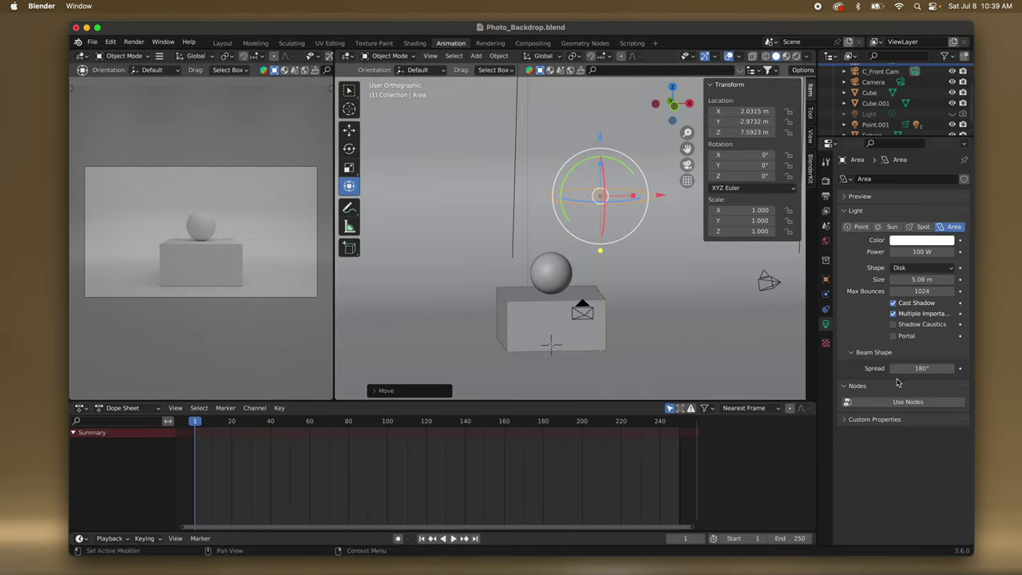
# Raise the area light to about 7.81 m on Z and rotate it about 14.5° around Y toward the box.
pyautogui.hscroll(5, 635, 279)
pyautogui.hscroll(-5, 633, 276)
pyautogui.keyDown('shift'); pyautogui.hscroll(5, 599, 197); pyautogui.keyUp('shift')
pyautogui.hscroll(-6, 599, 197)
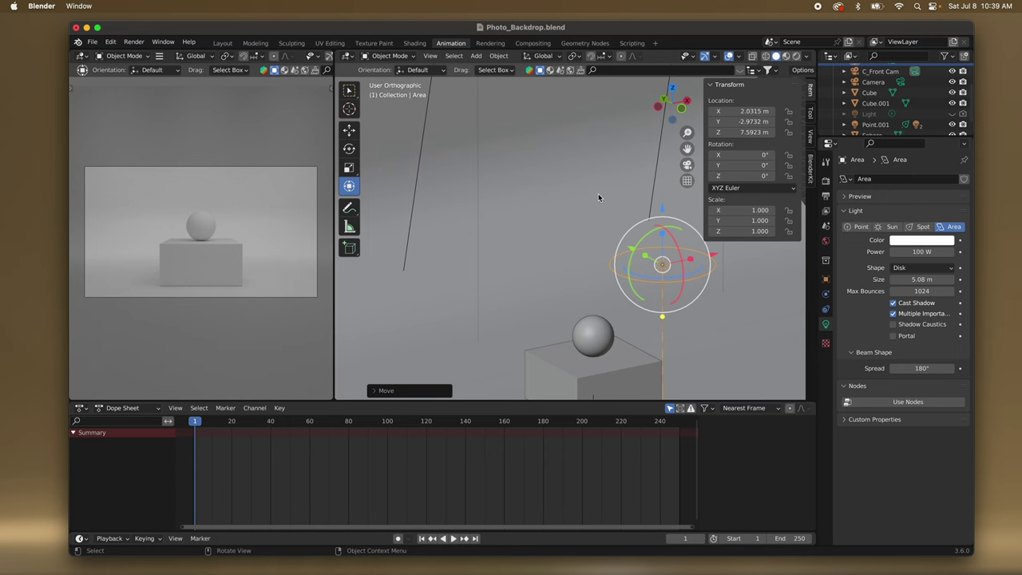
pyautogui.moveTo(662, 209)
pyautogui.mouseDown()
pyautogui.moveTo(662, 187)
pyautogui.moveTo(661, 225)
pyautogui.mouseUp()
pyautogui.hscroll(5, 627, 251)
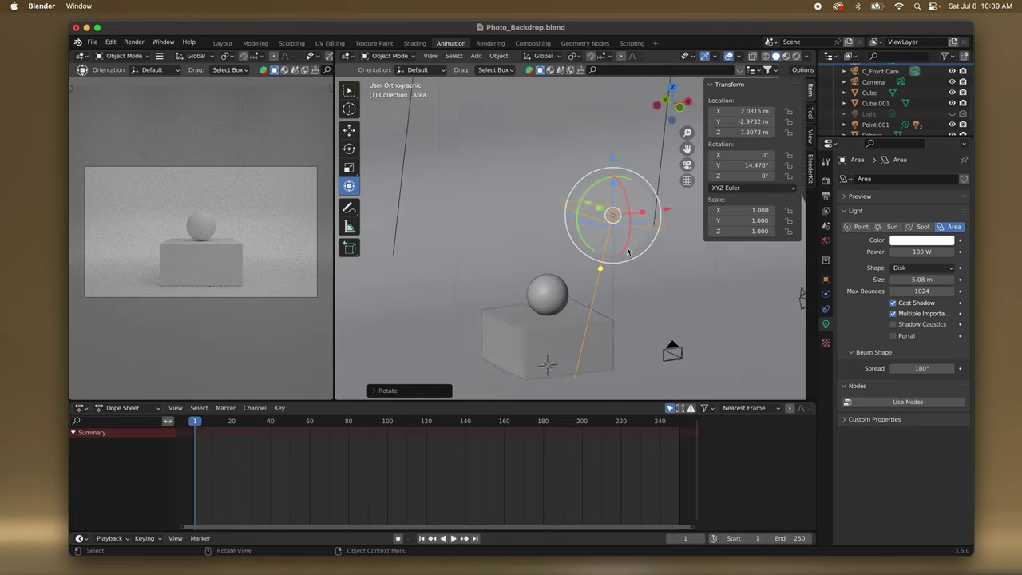
pyautogui.hscroll(5, 627, 252)
pyautogui.hscroll(6, 566, 248)
pyautogui.hscroll(-8, 566, 248)
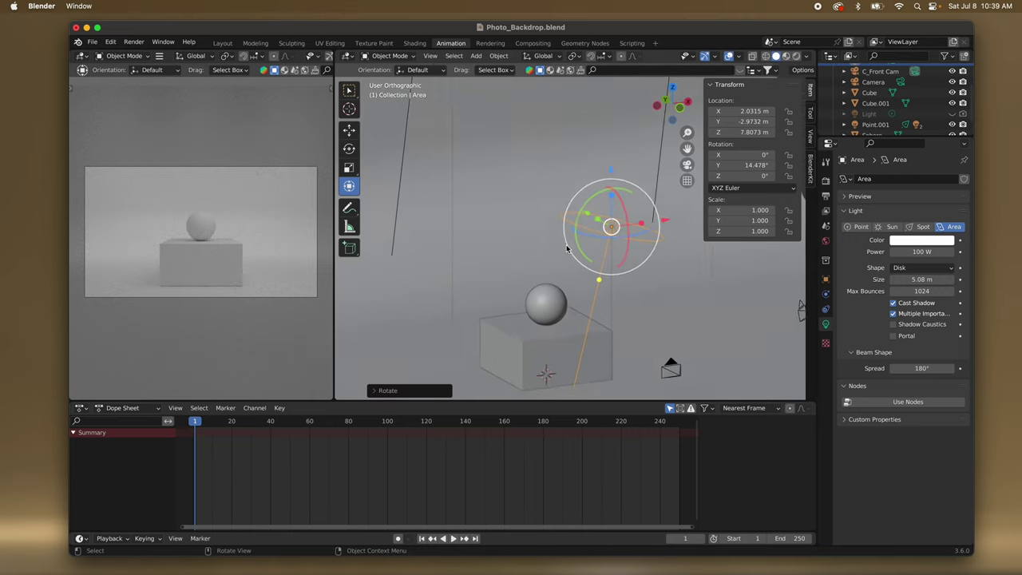
pyautogui.scroll(6, 566, 249)
pyautogui.hscroll(4, 567, 248)
pyautogui.scroll(-8, 567, 249)
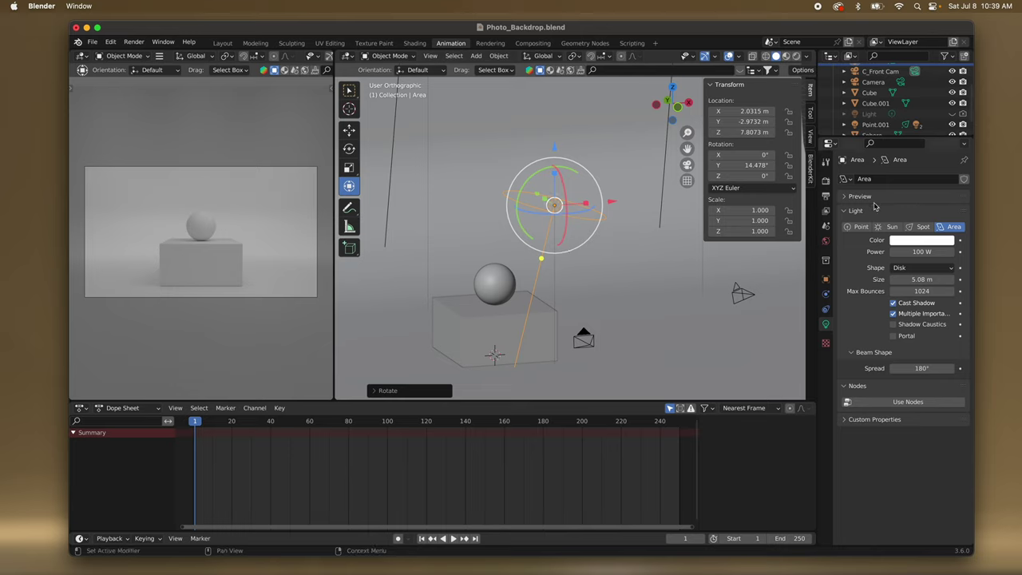
# Switch the main 3D viewport's shading to Rendered to preview the area light on the scene.
pyautogui.keyDown('shift'); pyautogui.hscroll(2, 617, 282); pyautogui.keyUp('shift')
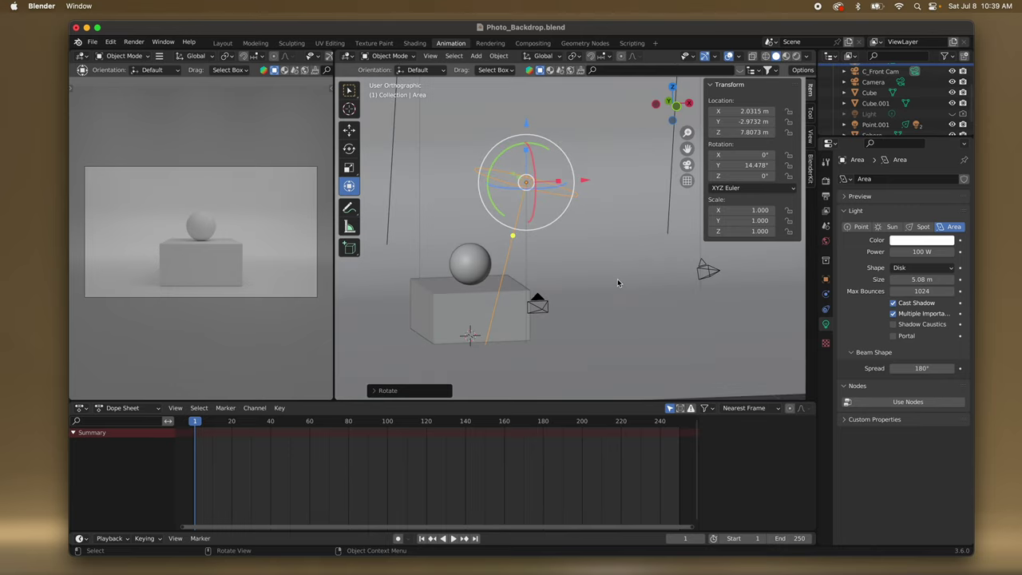
pyautogui.press('z')
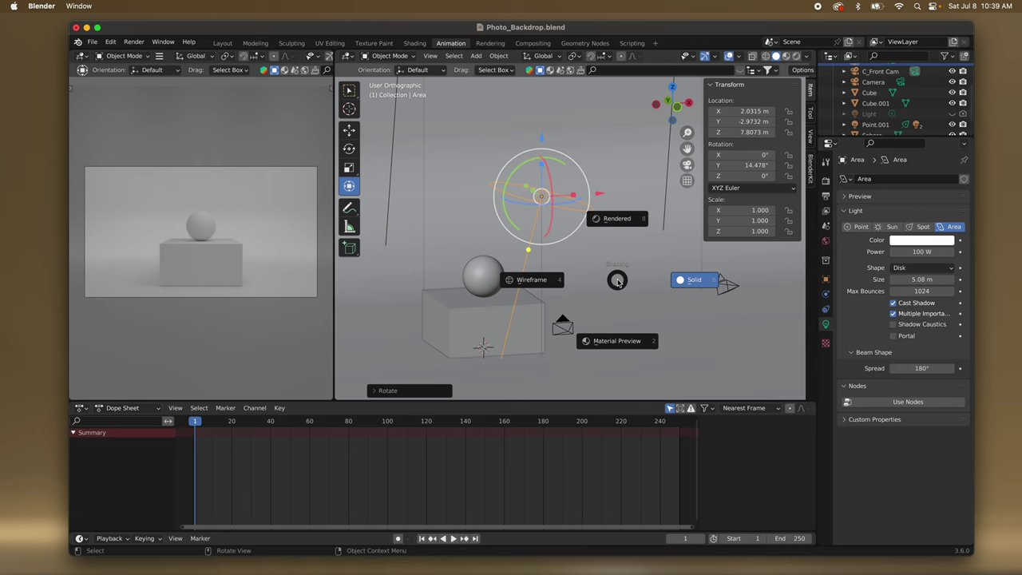
pyautogui.click(620, 224)
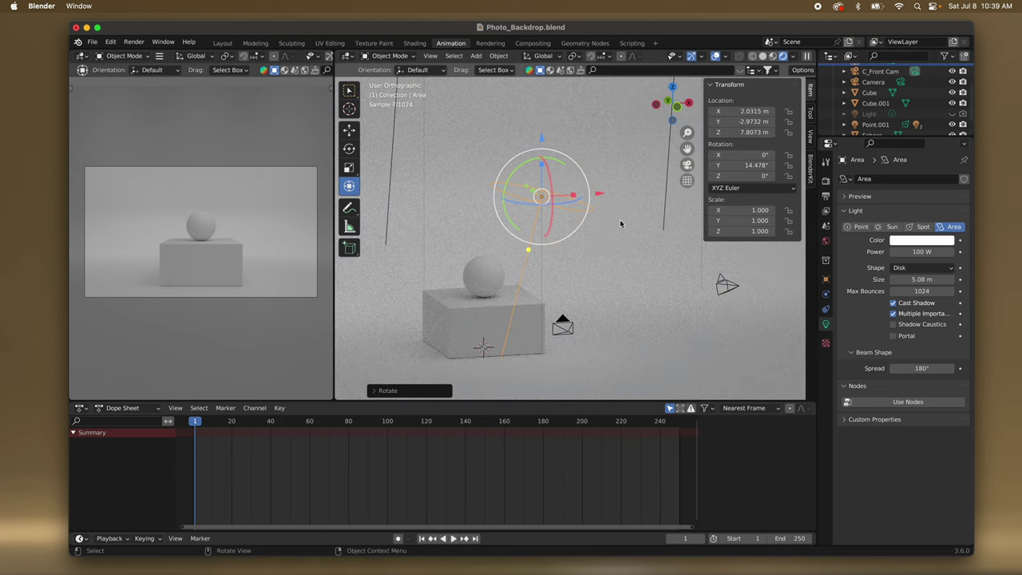
pyautogui.hscroll(-3, 587, 248)
pyautogui.hscroll(3, 587, 249)
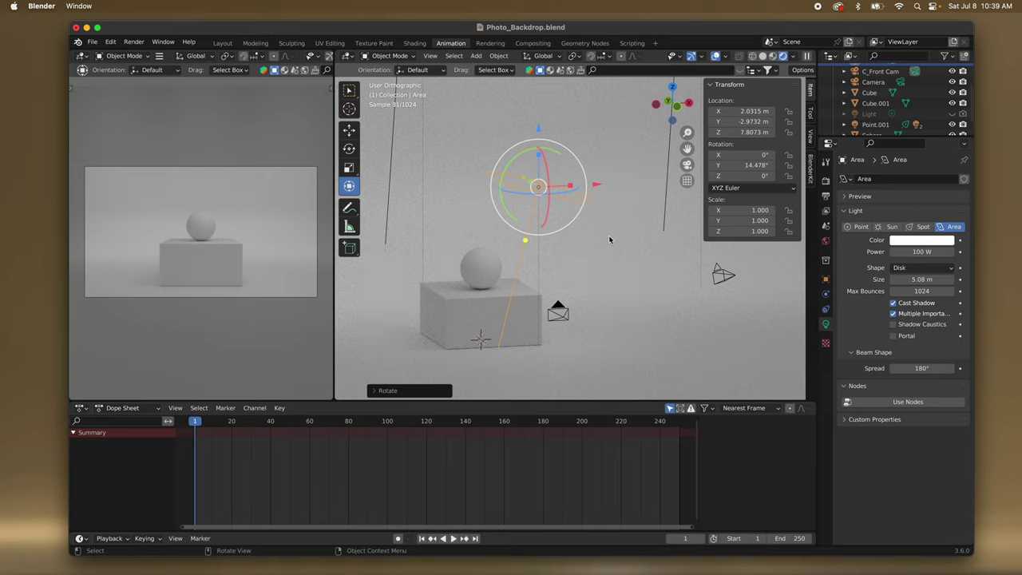
# Set the area light's power to 300 W and check its effect on the sphere and box.
pyautogui.click(918, 255)
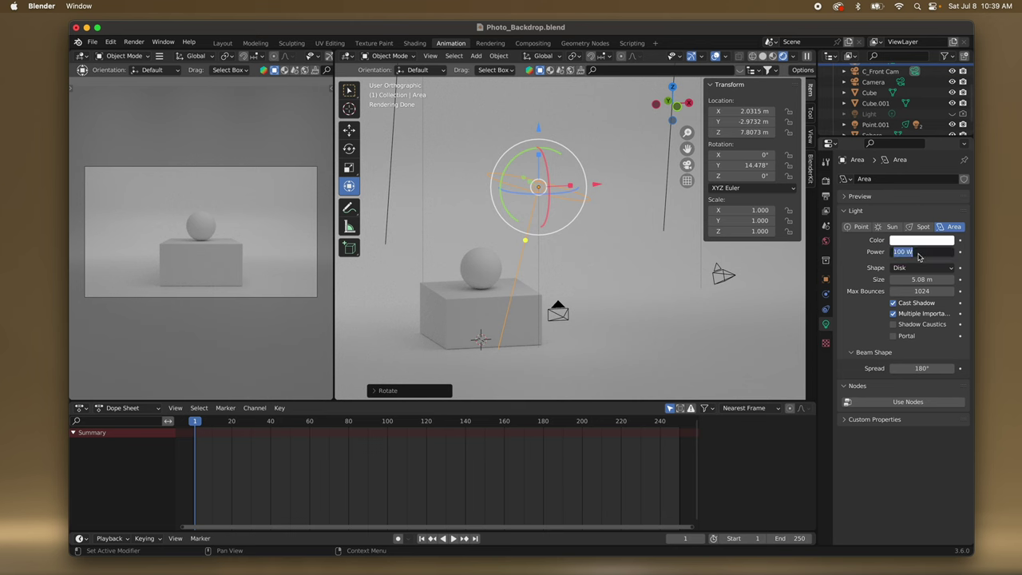
pyautogui.write('300')
pyautogui.press('Return')
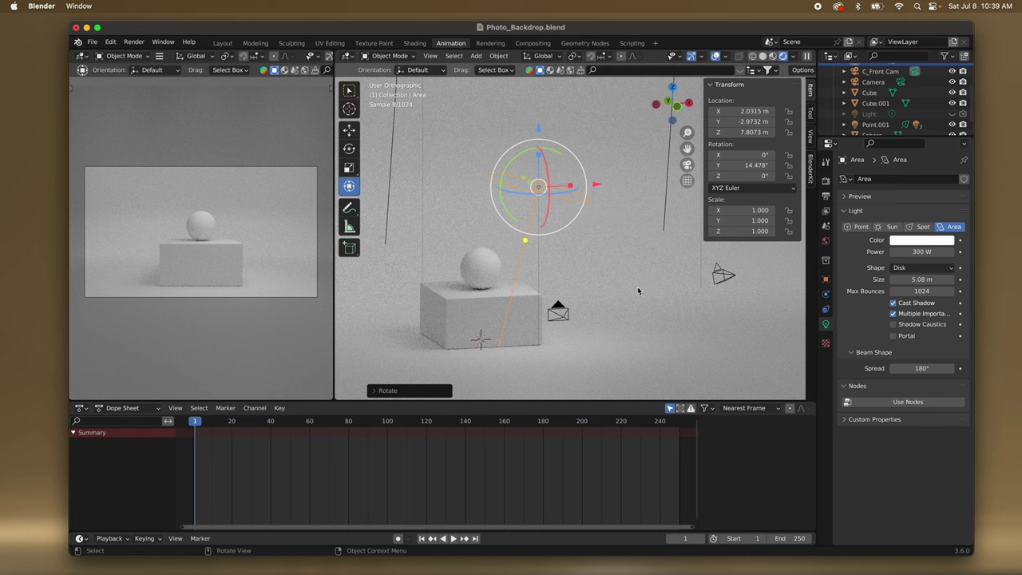
pyautogui.scroll(3, 586, 285)
pyautogui.keyDown('shift'); pyautogui.scroll(-1, 586, 285); pyautogui.keyUp('shift')
pyautogui.hscroll(-4, 585, 281)
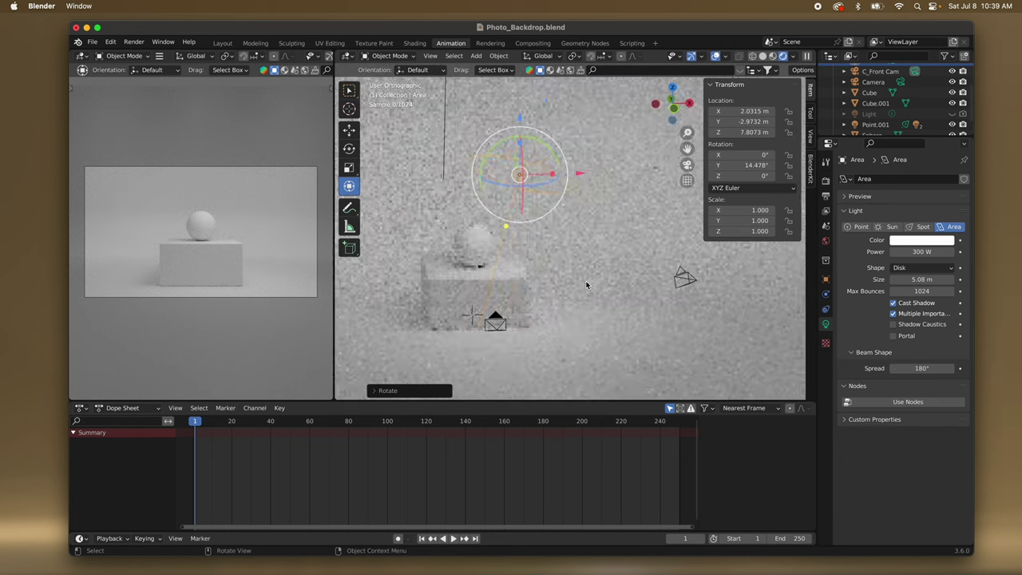
pyautogui.scroll(3, 589, 284)
pyautogui.keyDown('shift'); pyautogui.hscroll(-4, 589, 283); pyautogui.keyUp('shift')
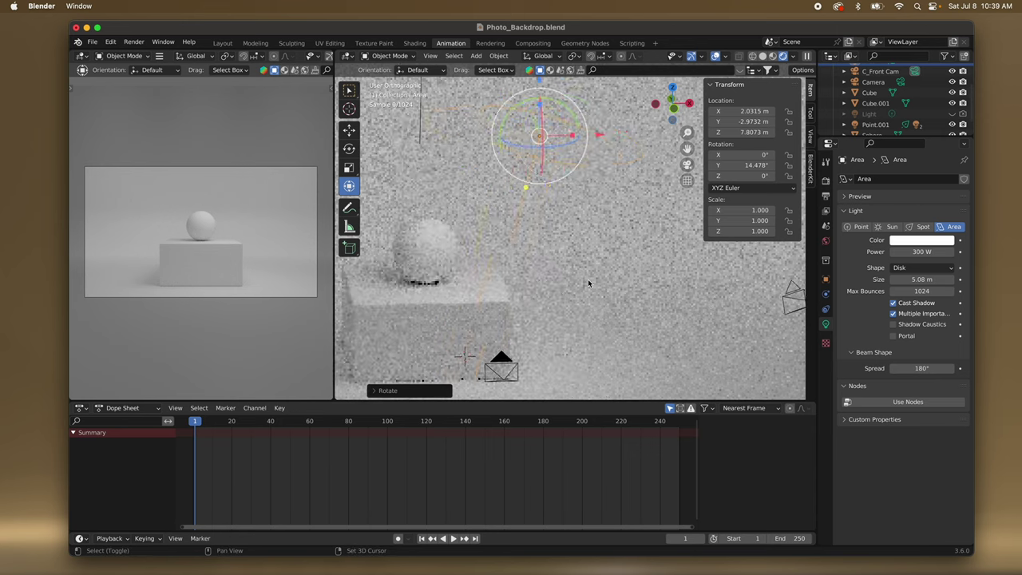
pyautogui.keyDown('shift'); pyautogui.scroll(-1, 589, 283); pyautogui.keyUp('shift')
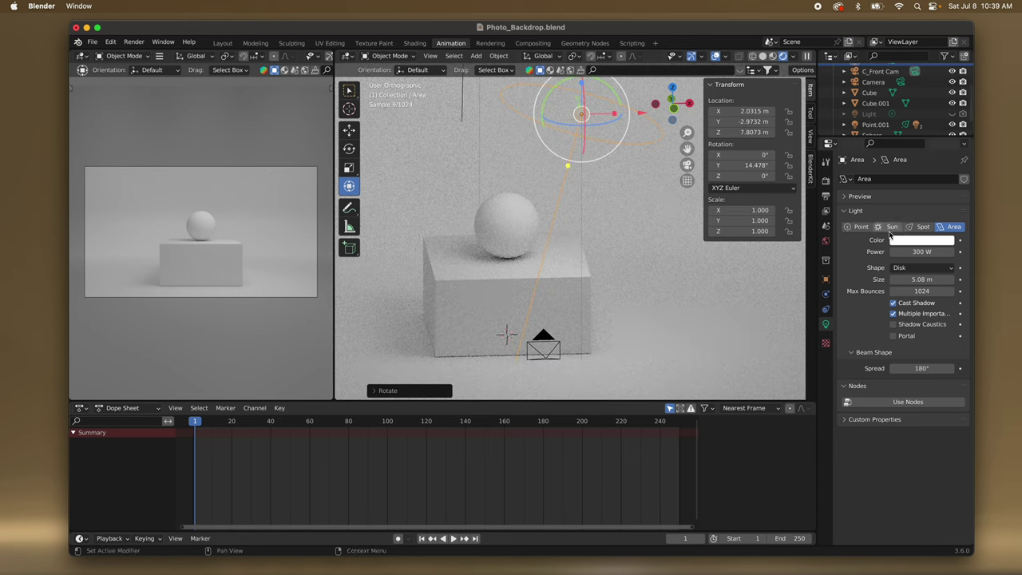
# Try removing the Background shader from the world surface and undo the removal.
pyautogui.click(826, 241)
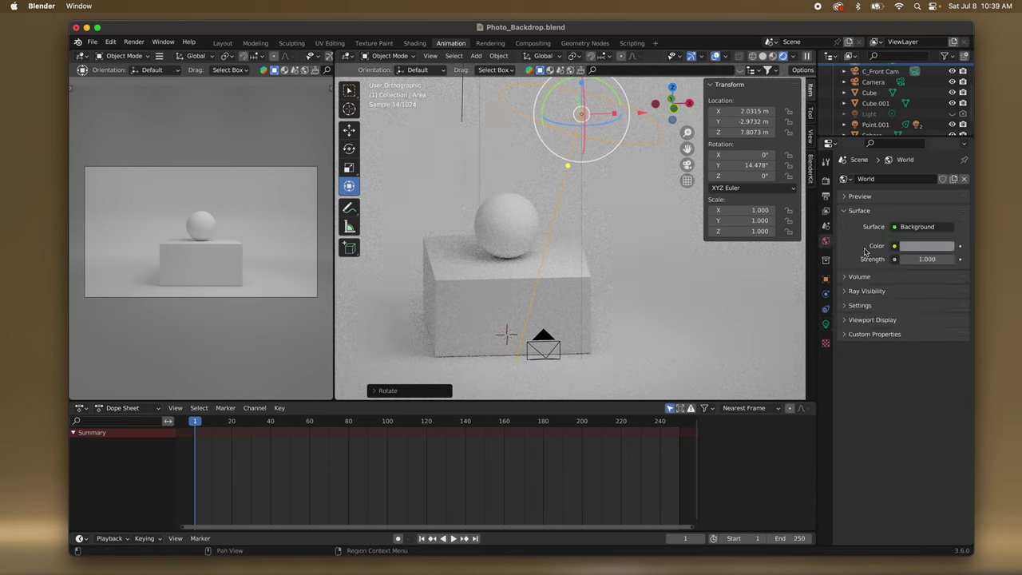
pyautogui.click(922, 245)
pyautogui.click(922, 227)
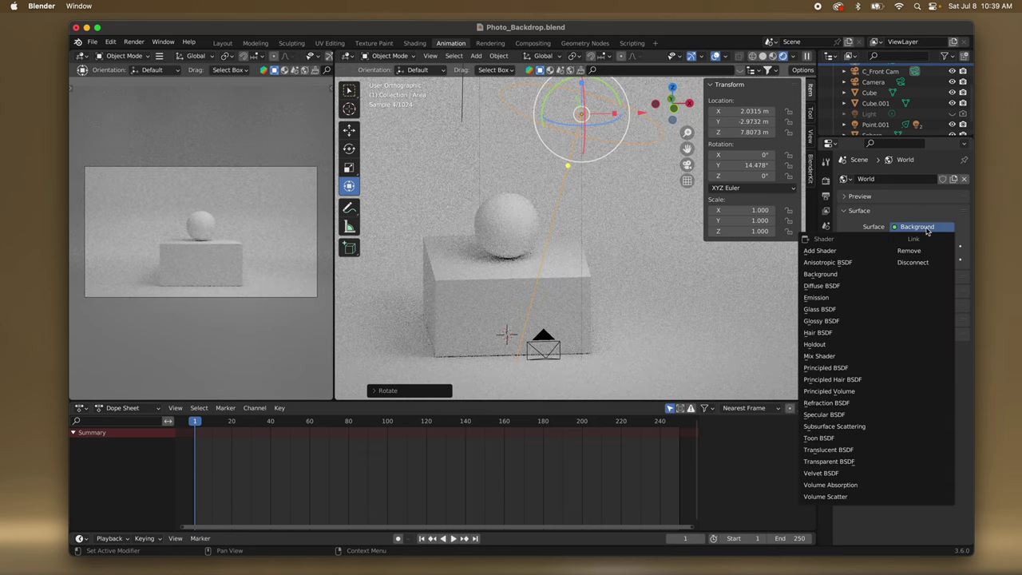
pyautogui.click(916, 253)
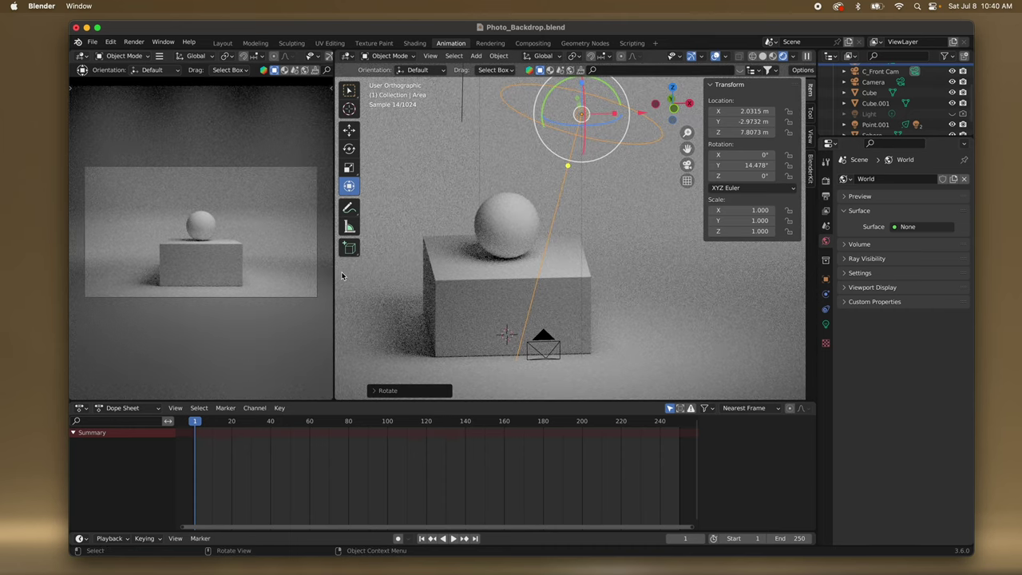
pyautogui.press('super+z')
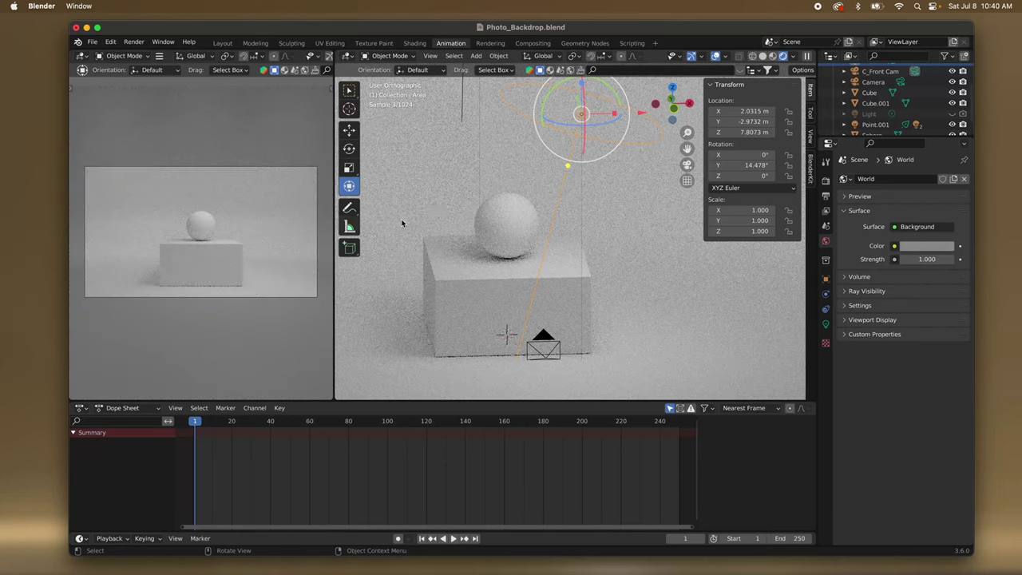
# Save the Photo_Backdrop.blend file.
pyautogui.click(92, 41)
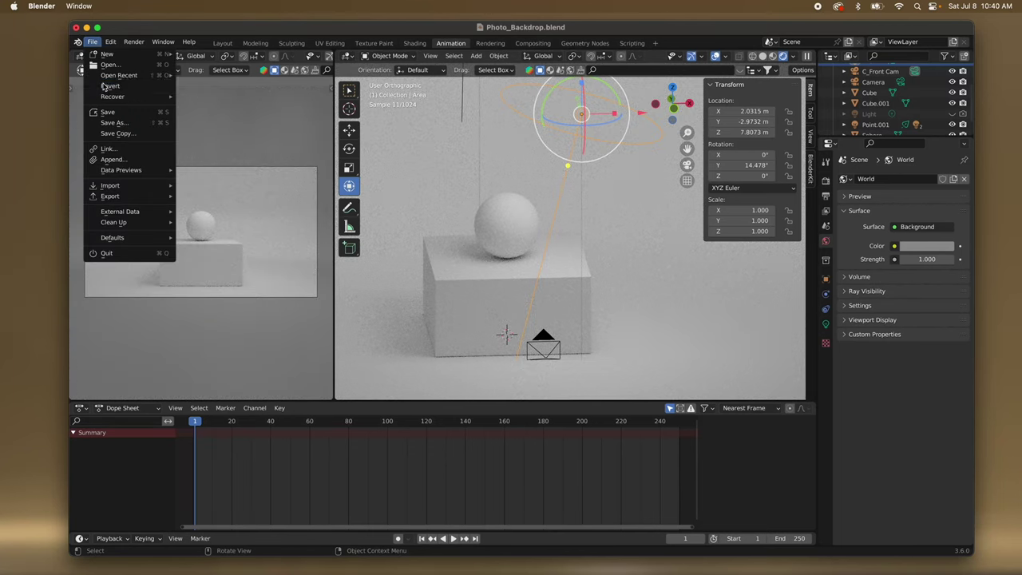
pyautogui.click(108, 113)
# Give the sphere a new Principled BSDF material with a light pink base color.
pyautogui.moveTo(479, 187); pyautogui.dragTo(522, 224, button='middle')
pyautogui.click(519, 225)
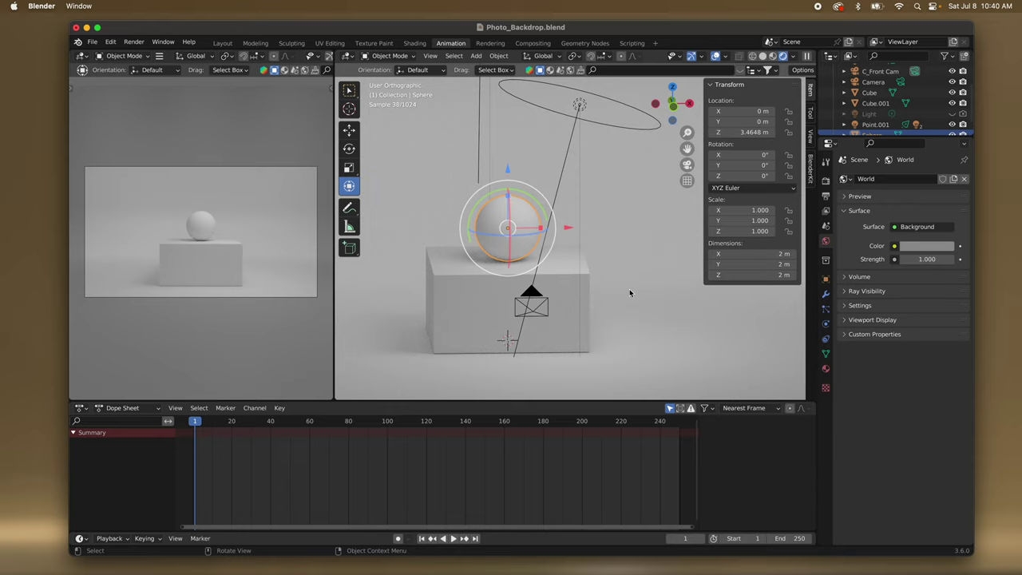
pyautogui.click(825, 370)
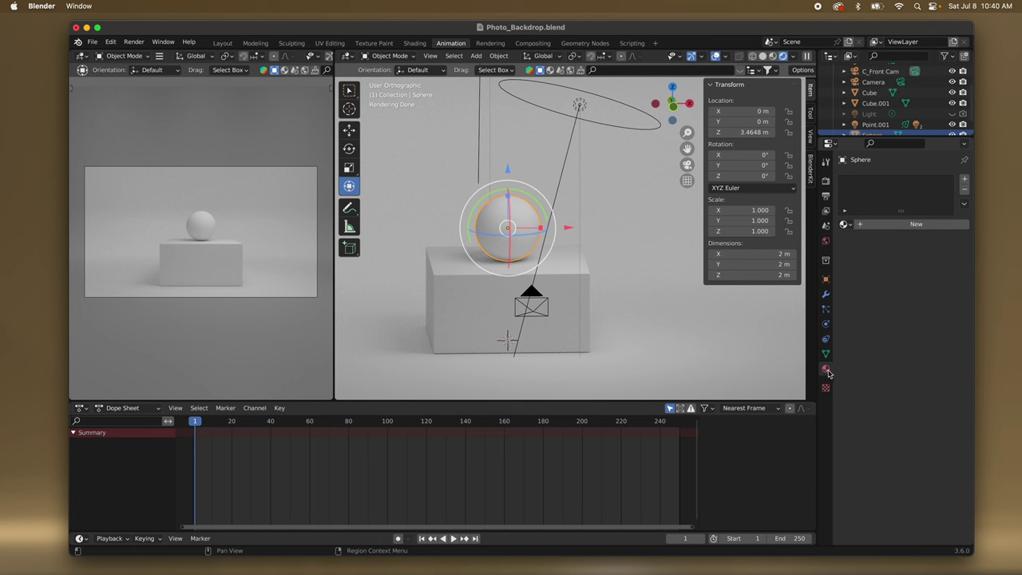
pyautogui.click(861, 225)
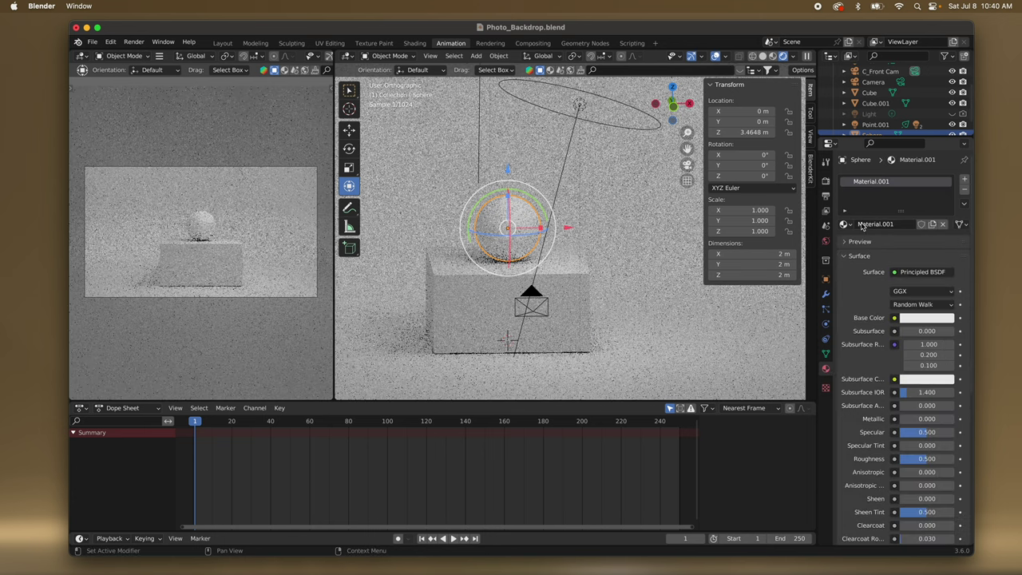
pyautogui.click(910, 273)
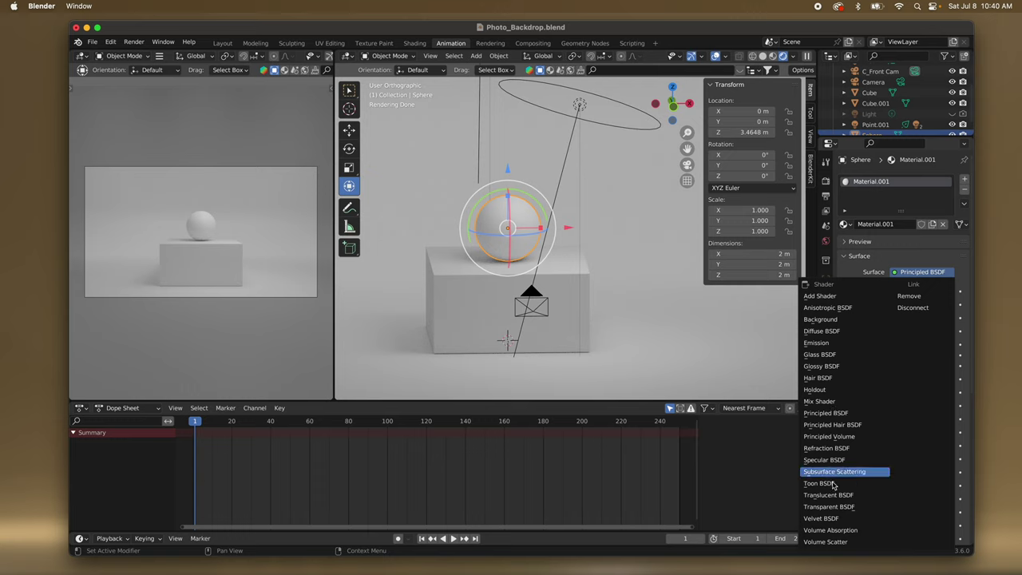
pyautogui.click(852, 269)
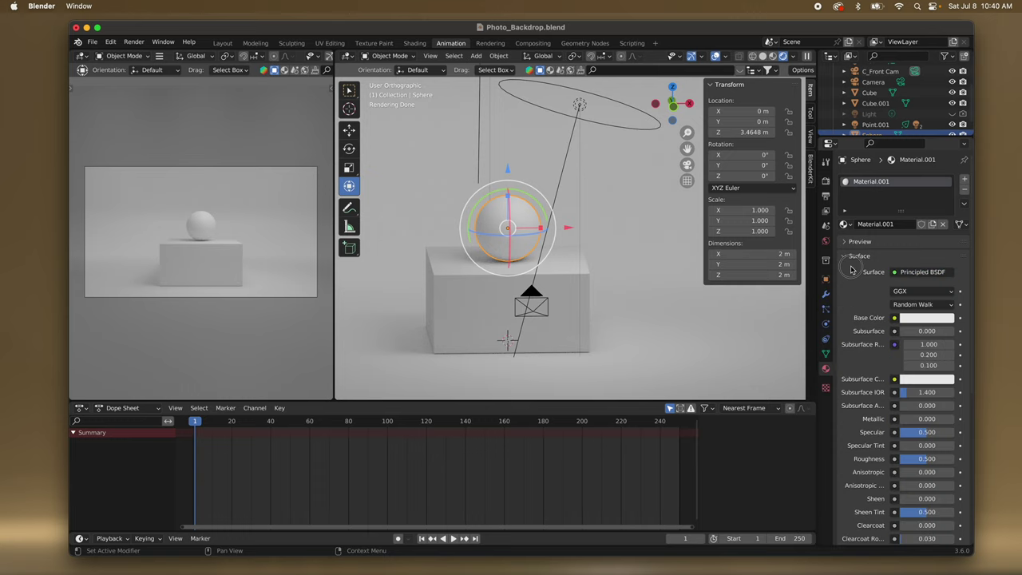
pyautogui.click(916, 319)
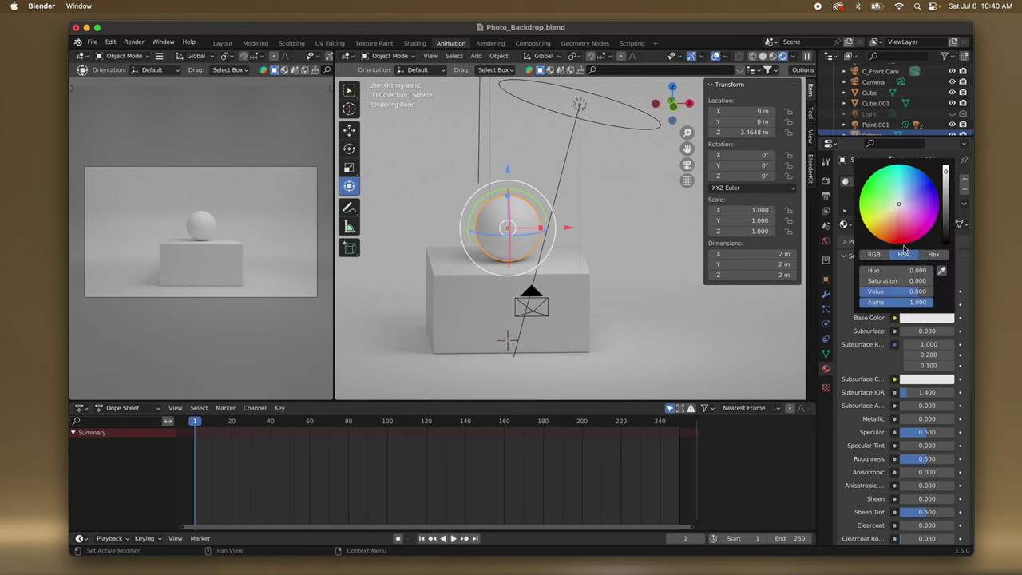
pyautogui.click(907, 209)
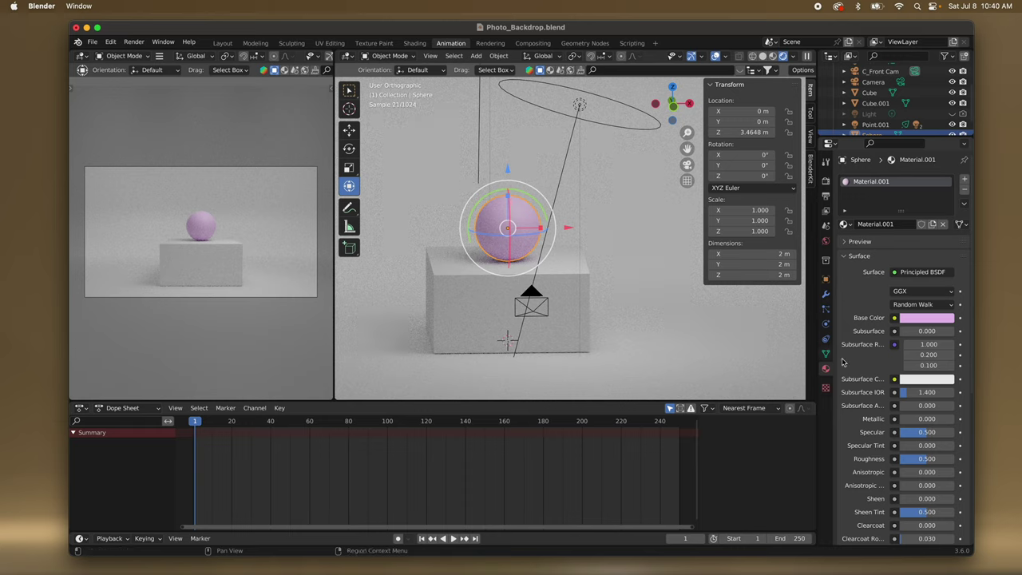
# Set the sphere material's subsurface color to orange with hue 0.024 and saturation 0.947, and raise Subsurface to 0.106.
pyautogui.click(918, 380)
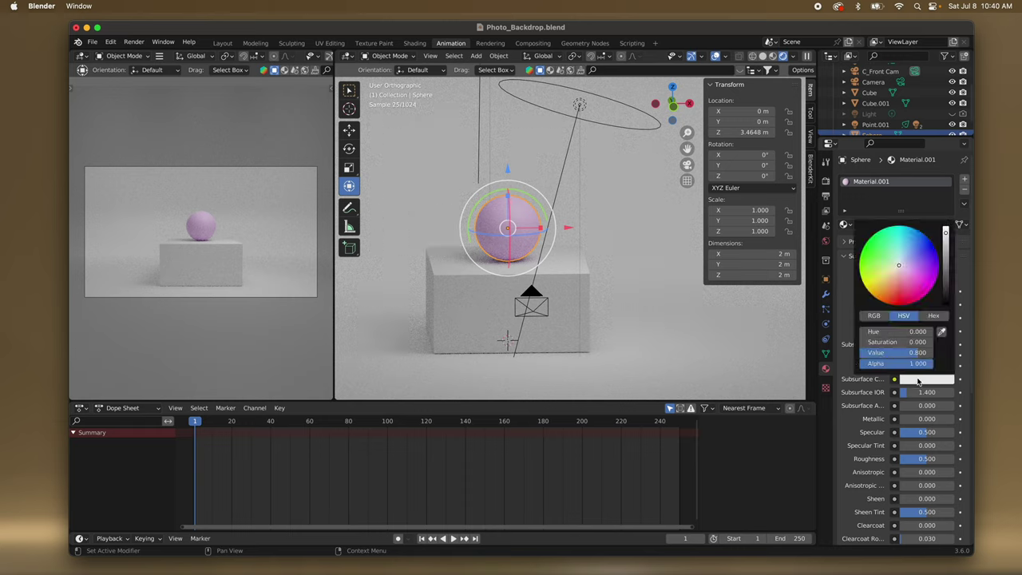
pyautogui.click(890, 294)
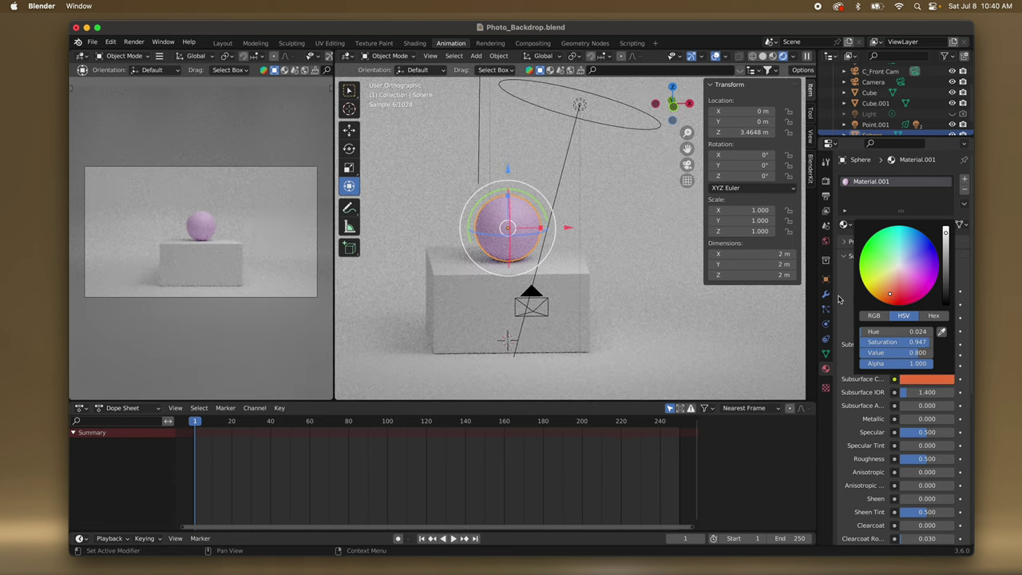
pyautogui.moveTo(901, 331); pyautogui.dragTo(920, 330)
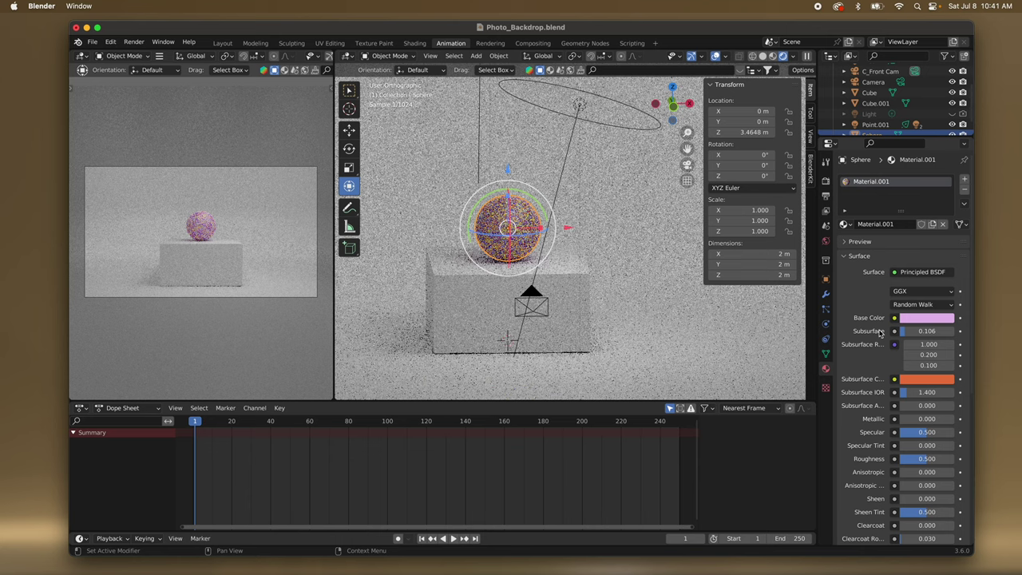
# Lower the sphere material's roughness to 0.
pyautogui.scroll(-4, 854, 322)
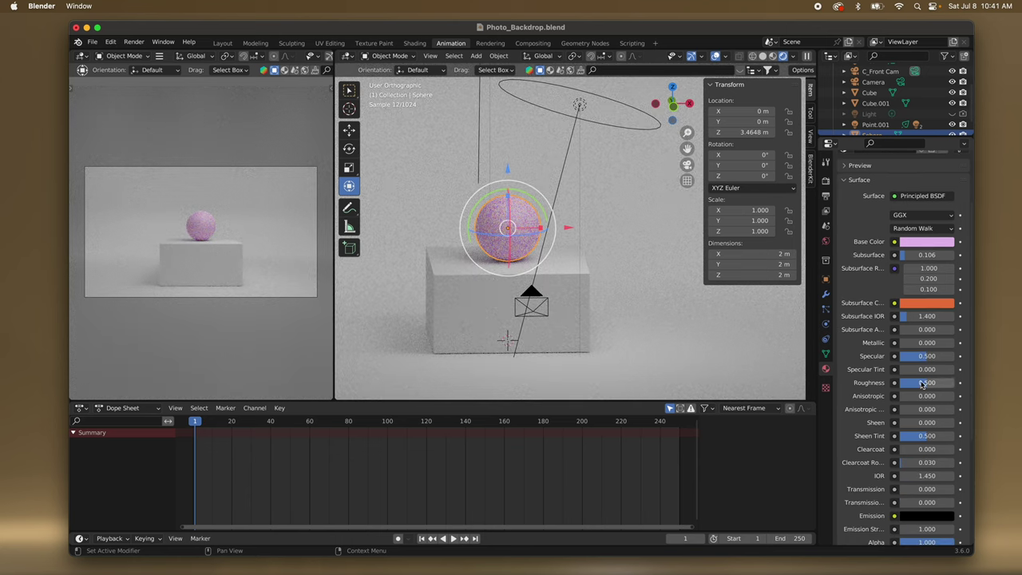
pyautogui.moveTo(922, 384); pyautogui.dragTo(892, 384)
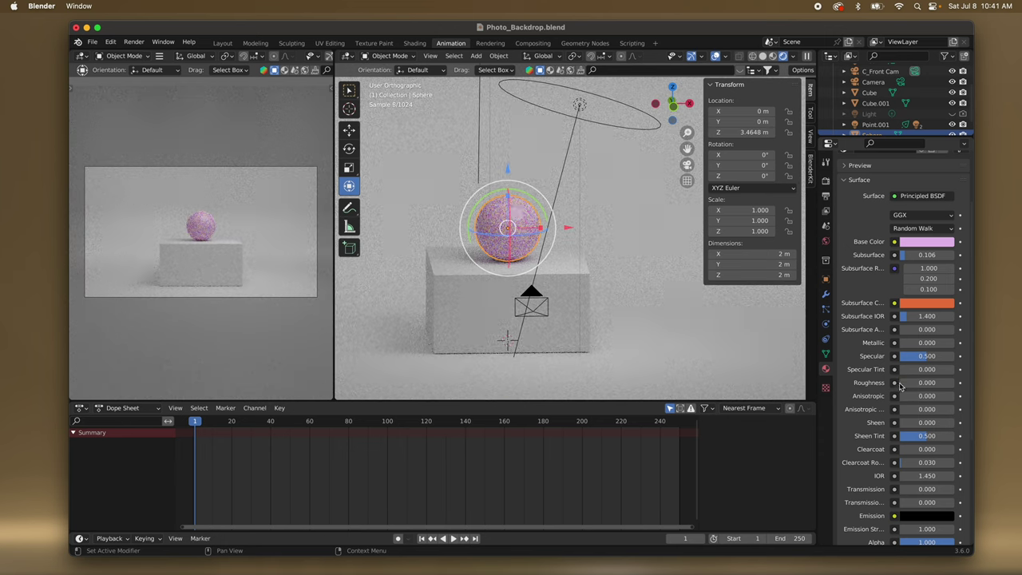
# Give the sphere material a magenta emission with hue 0.829, saturation 0.912, value 0.263 and an emission strength of 17.2.
pyautogui.scroll(-3, 870, 388)
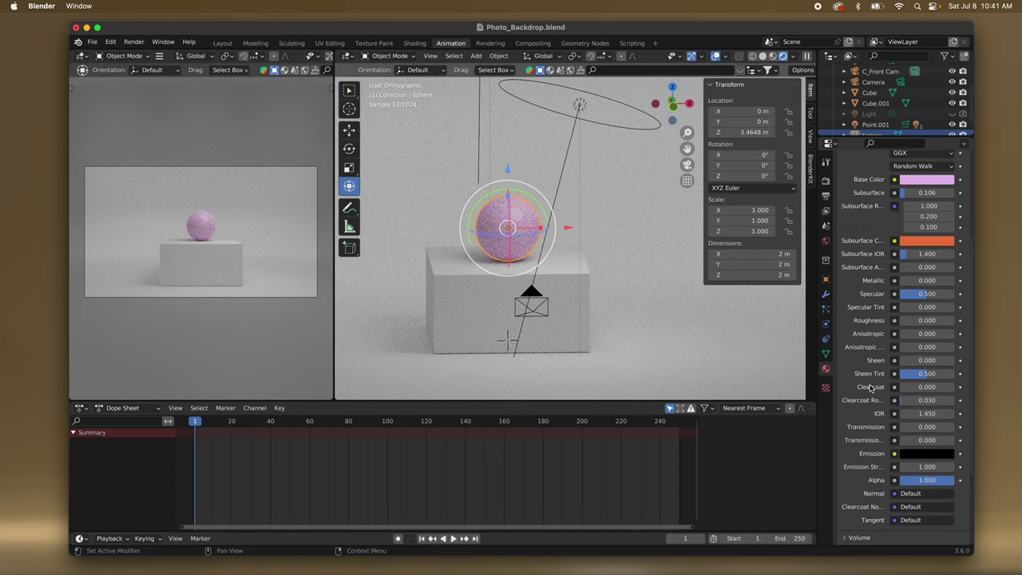
pyautogui.scroll(-3, 870, 389)
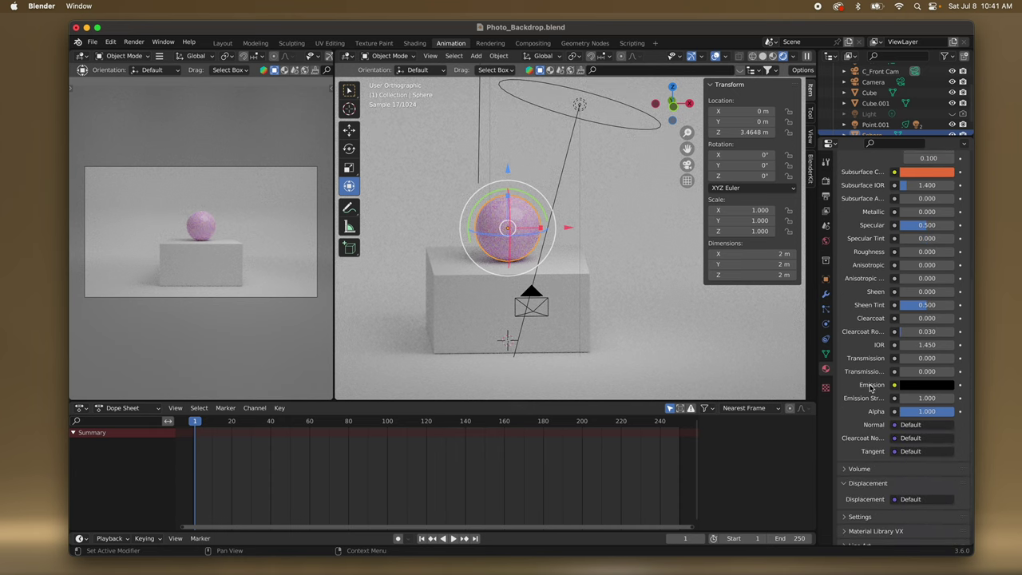
pyautogui.scroll(1, 884, 369)
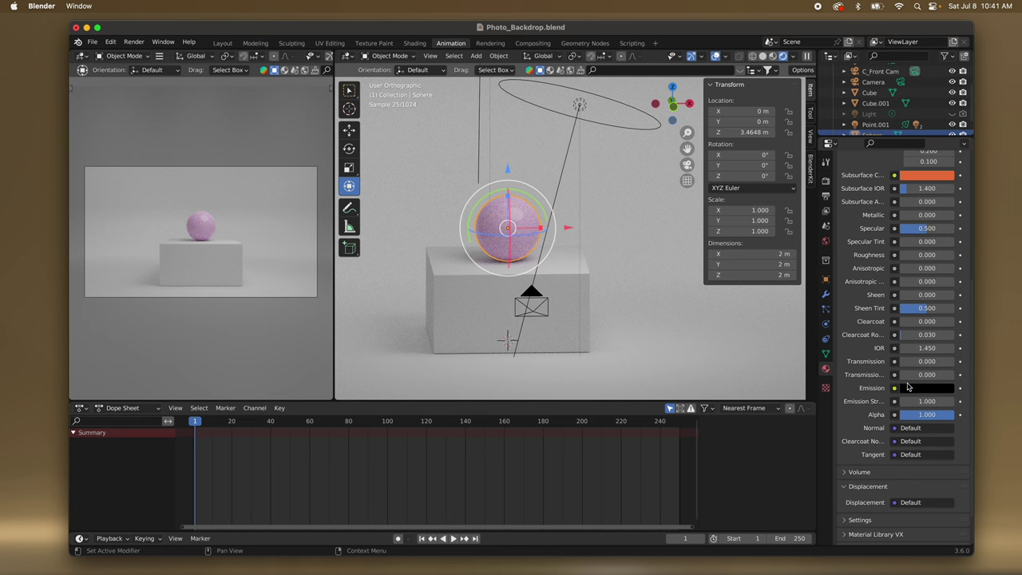
pyautogui.click(934, 389)
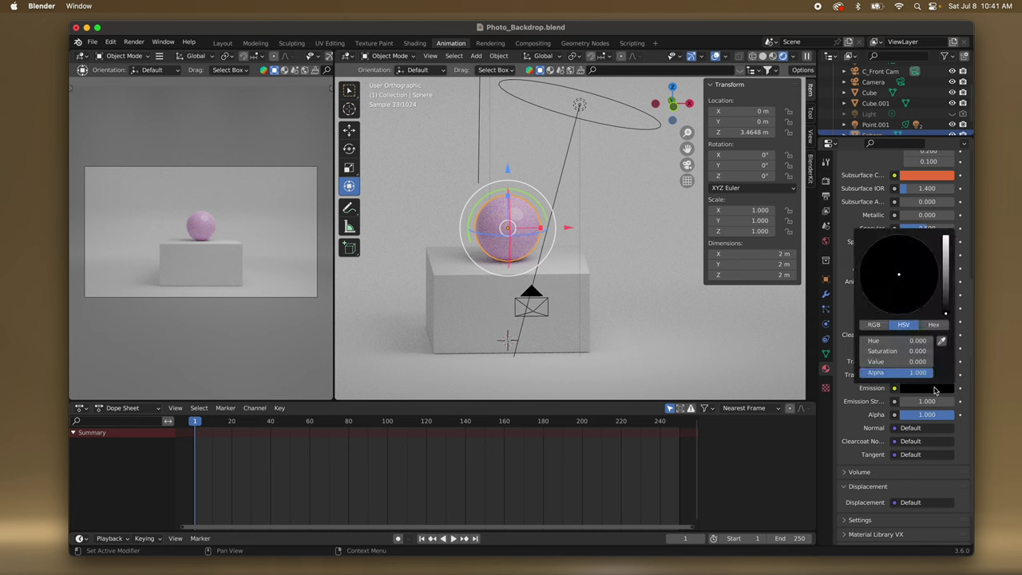
pyautogui.moveTo(947, 286); pyautogui.dragTo(906, 279)
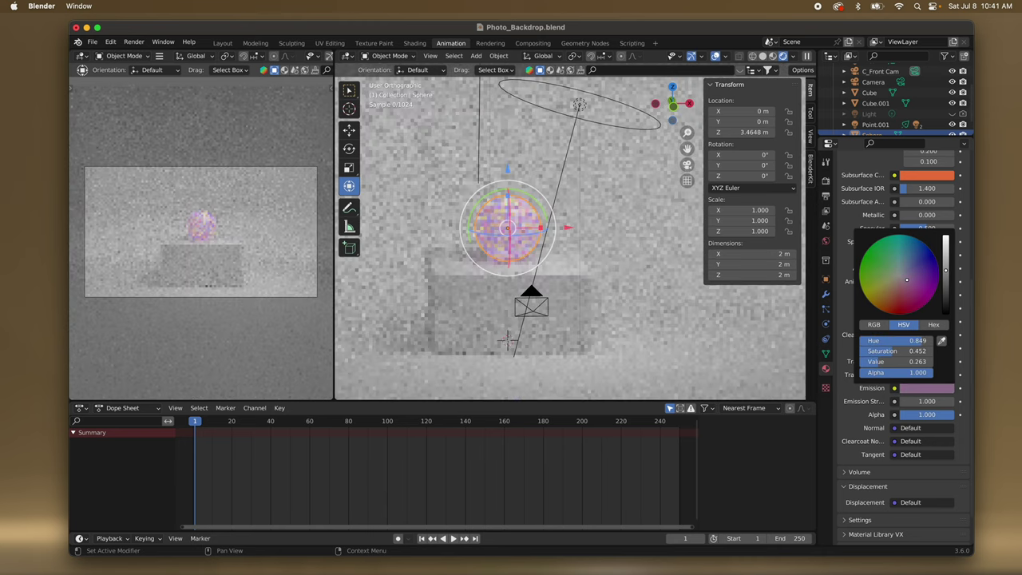
pyautogui.moveTo(926, 403)
pyautogui.mouseDown()
pyautogui.moveTo(1006, 404)
pyautogui.moveTo(898, 393)
pyautogui.moveTo(922, 395)
pyautogui.mouseUp()
pyautogui.click(922, 391)
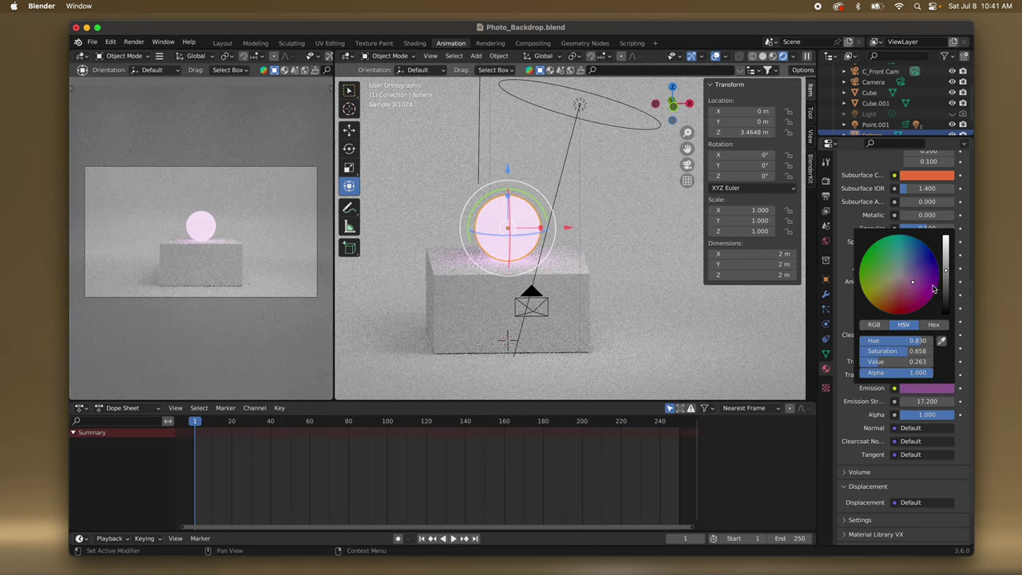
pyautogui.moveTo(915, 286); pyautogui.dragTo(922, 288)
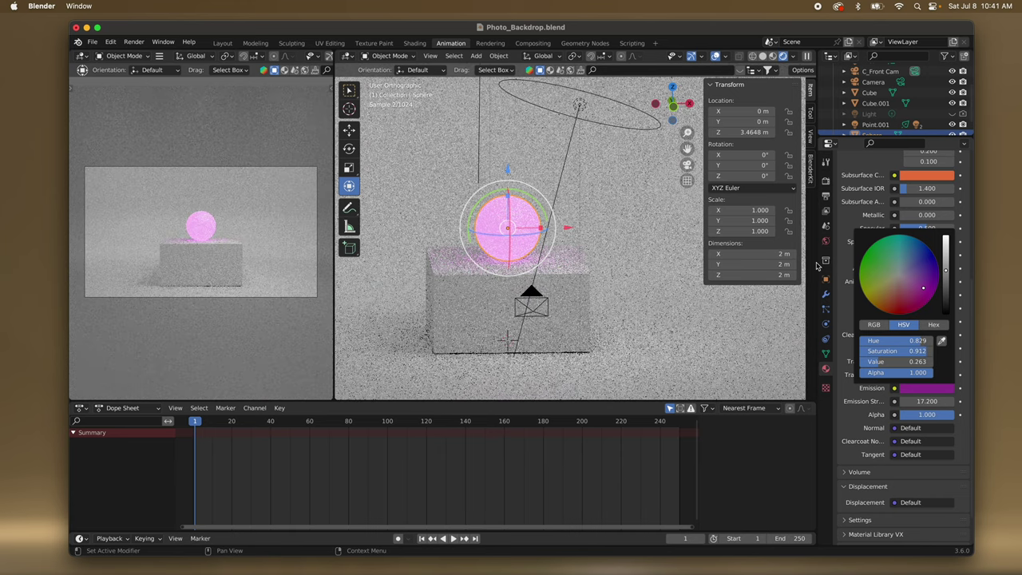
# Switch the main 3D viewport's shading to Solid.
pyautogui.hscroll(3, 563, 245)
pyautogui.hscroll(-6, 563, 245)
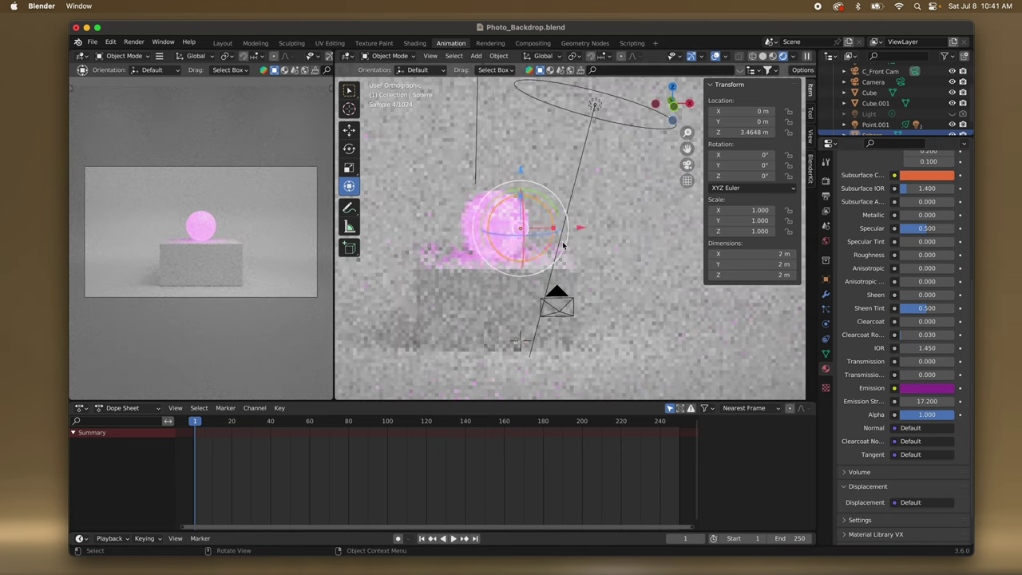
pyautogui.scroll(-3, 563, 245)
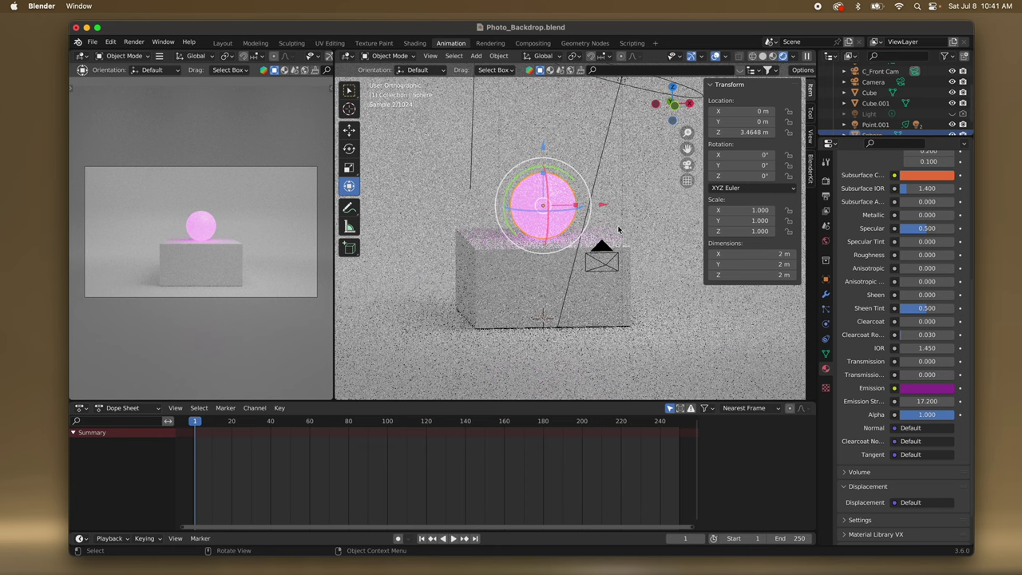
pyautogui.press('z')
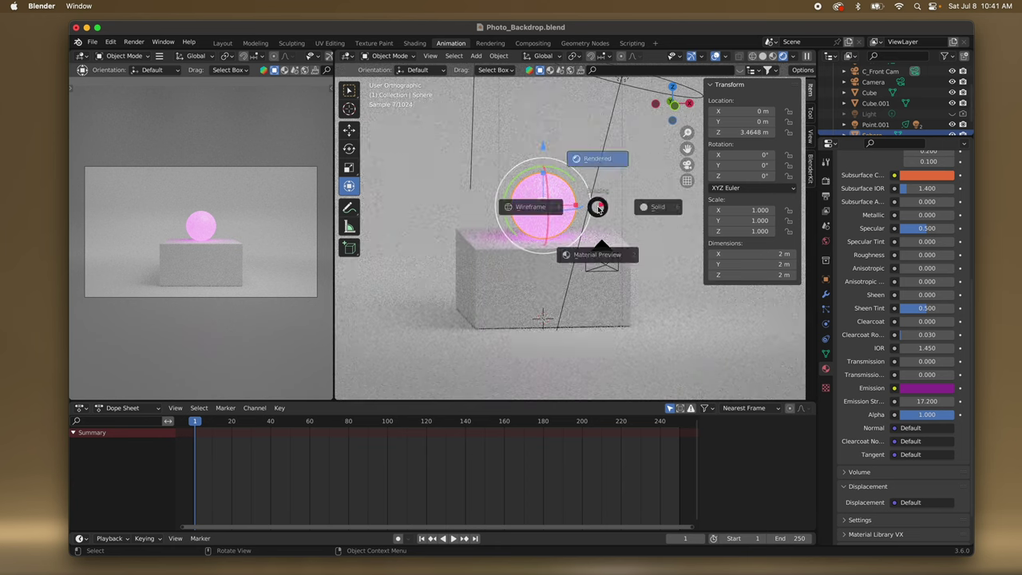
pyautogui.click(678, 210)
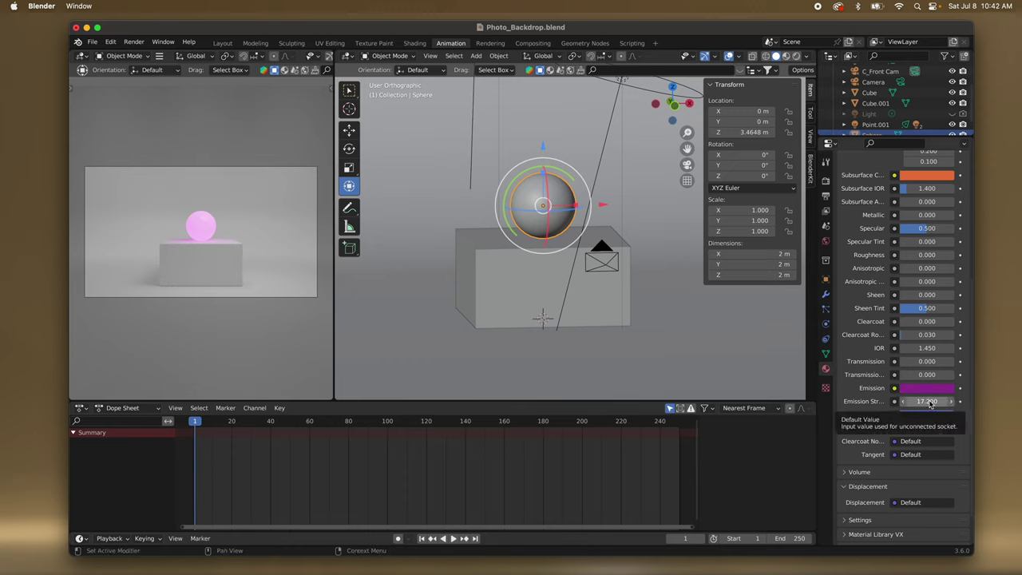
# Reset the sphere material's emission strength to 0 and raise its Metallic value to 0.145.
pyautogui.press('BackSpace')
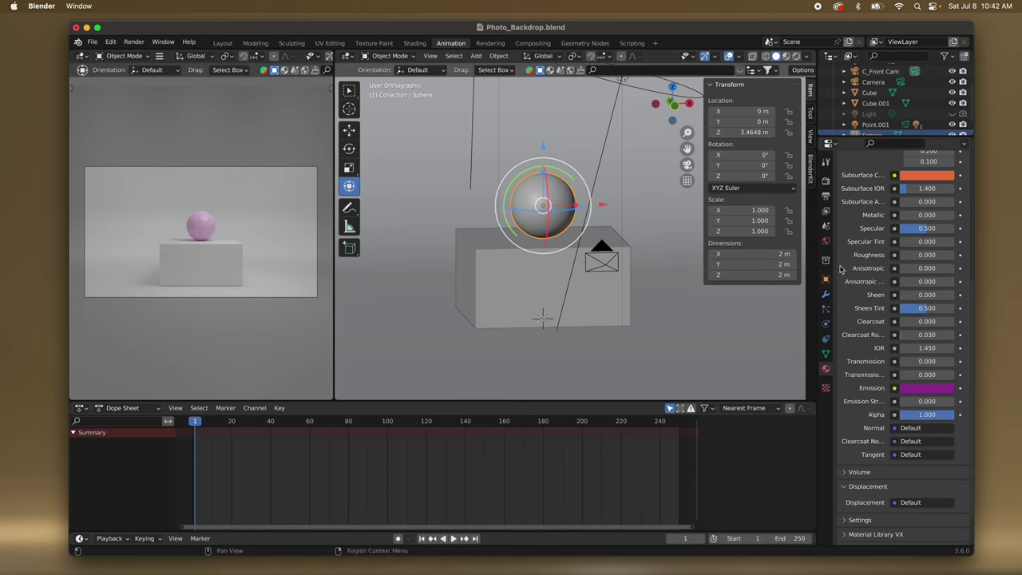
pyautogui.scroll(2, 863, 256)
pyautogui.moveTo(901, 245); pyautogui.dragTo(911, 246)
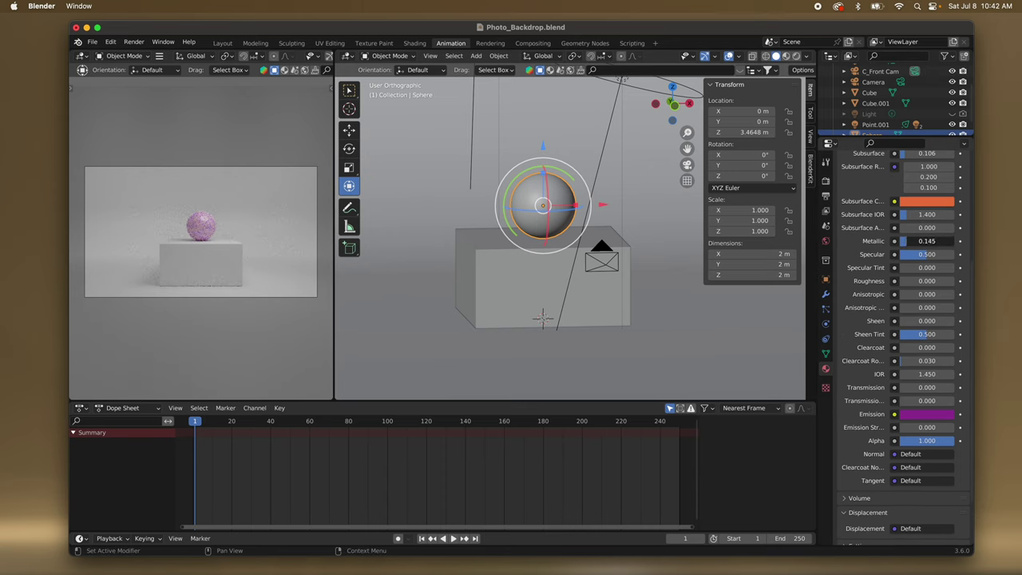
# Set the Cycles viewport max samples to 50 and toggle viewport denoising on and back off.
pyautogui.moveTo(548, 233); pyautogui.dragTo(546, 227, button='middle')
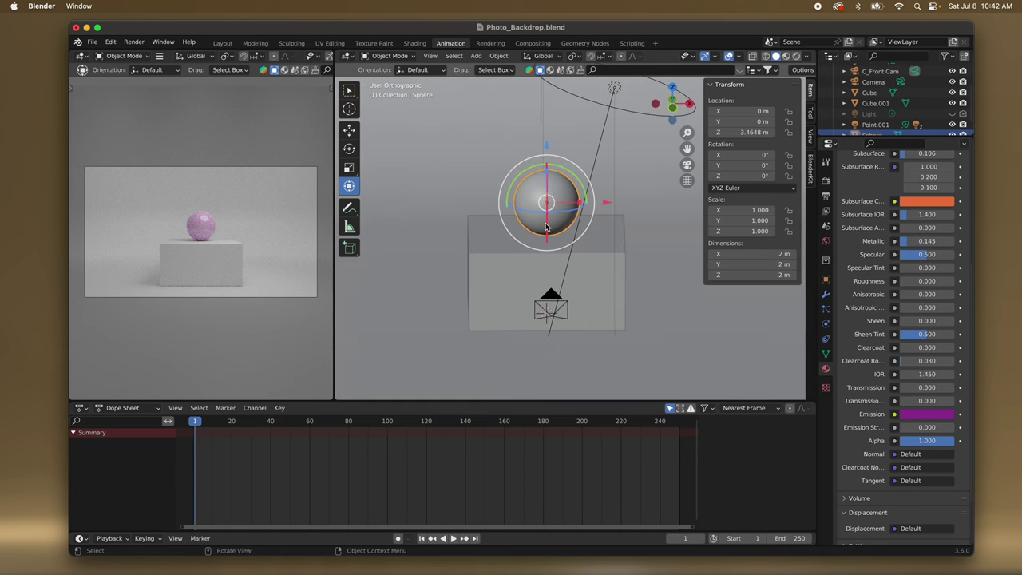
pyautogui.scroll(5, 227, 222)
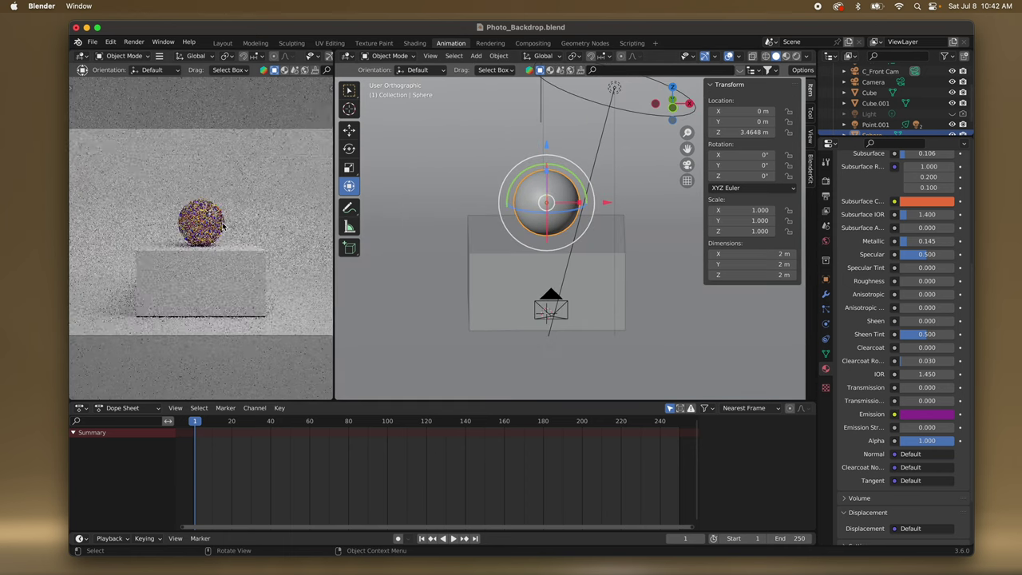
pyautogui.scroll(2, 216, 192)
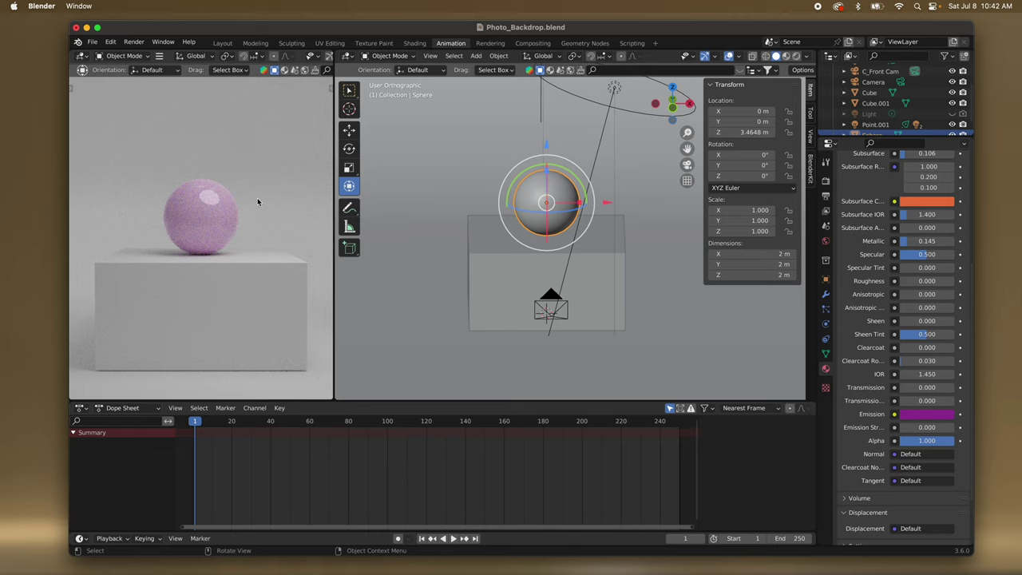
pyautogui.click(827, 198)
pyautogui.click(825, 182)
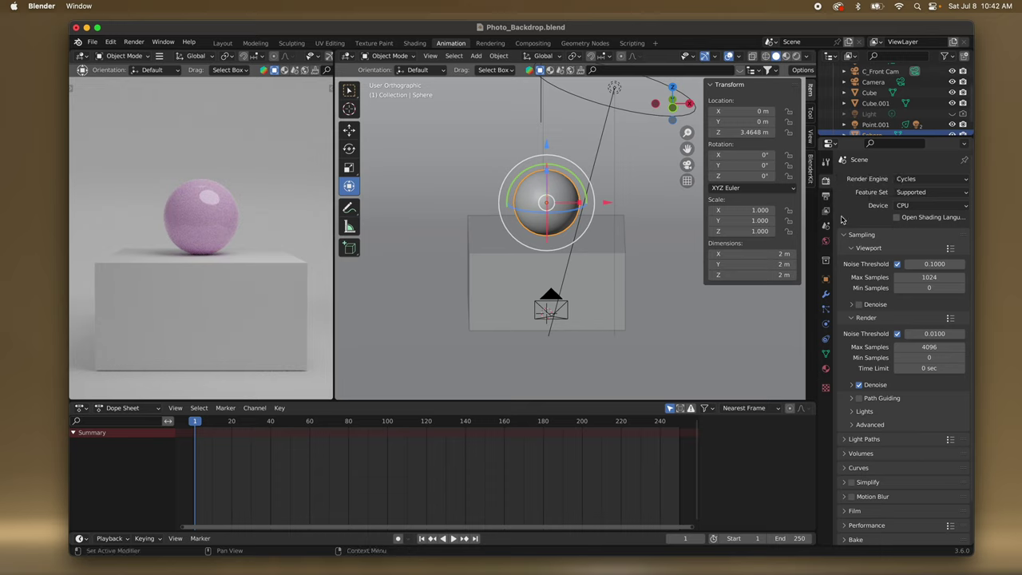
pyautogui.click(926, 277)
pyautogui.write('50')
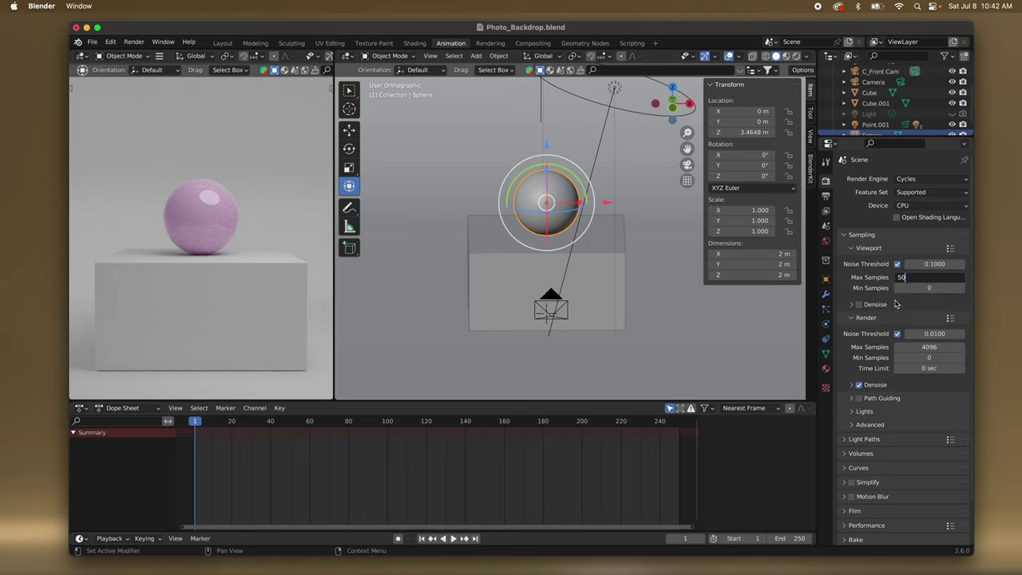
pyautogui.press('Return')
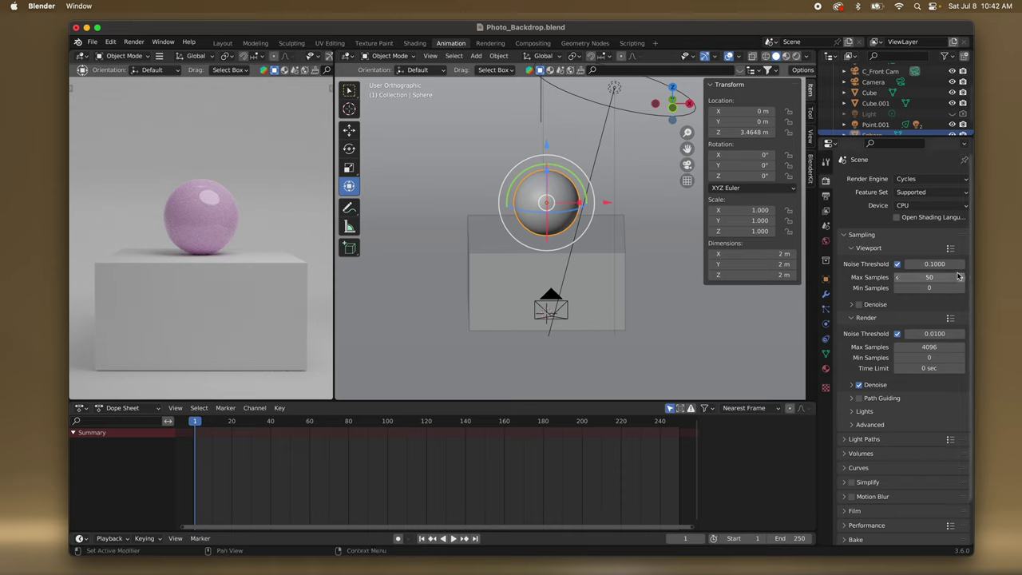
pyautogui.click(859, 306)
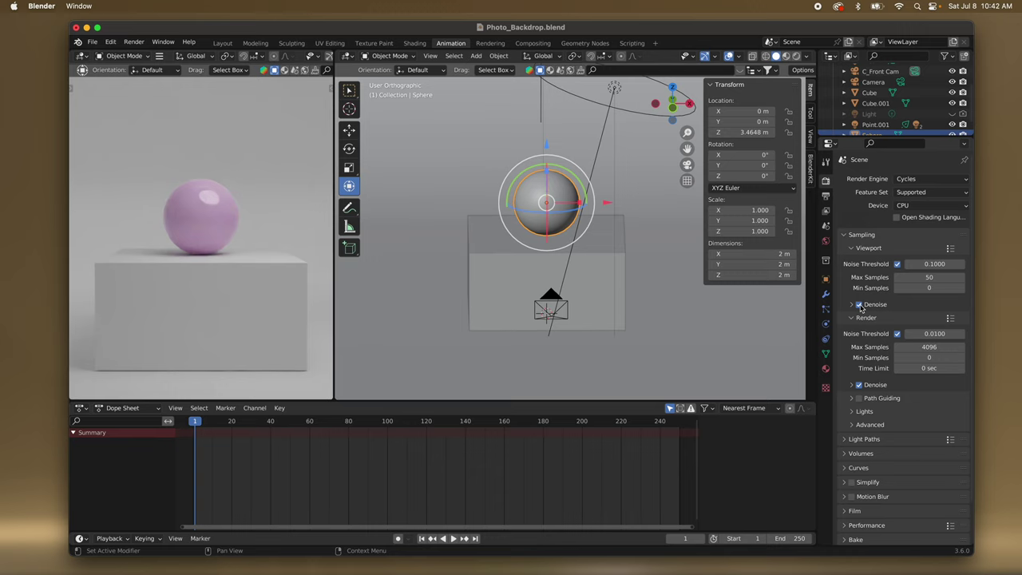
pyautogui.click(859, 305)
# Set the max samples for the final render to 200.
pyautogui.scroll(-2, 864, 295)
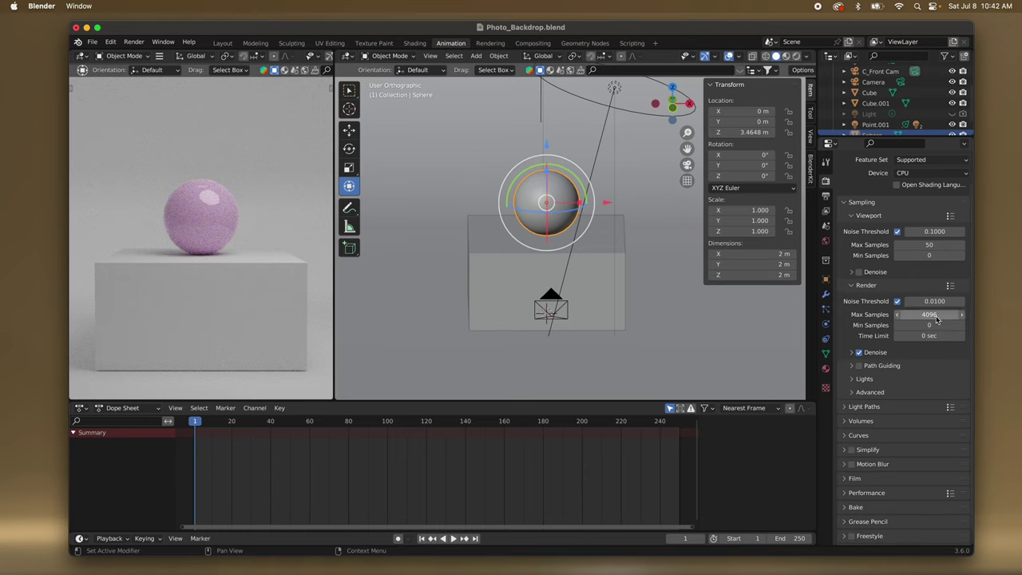
pyautogui.click(906, 319)
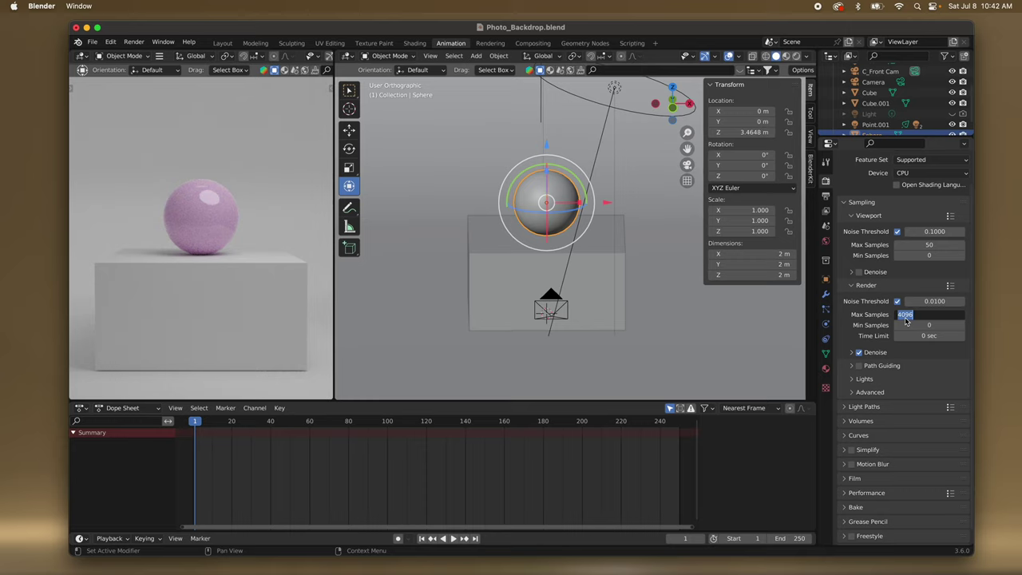
pyautogui.write('200')
pyautogui.click(846, 317)
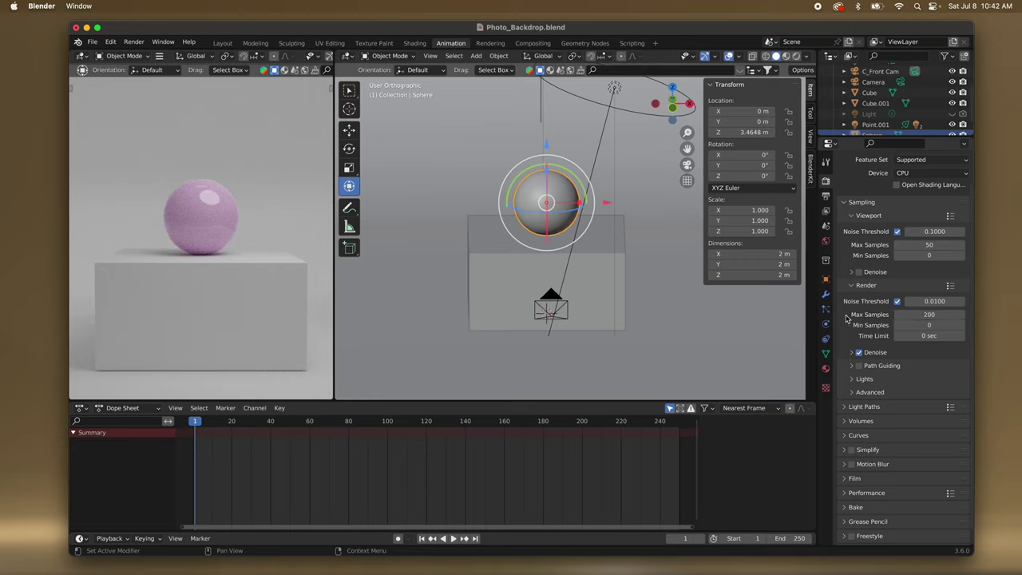
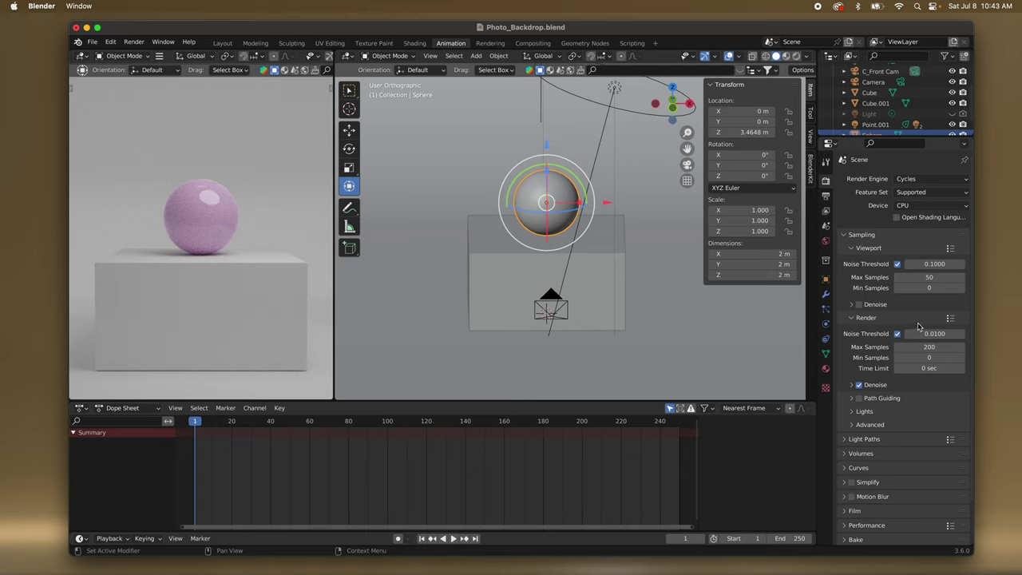
# Move the area light above the sphere up to about Z 9.44 m and sideways to about X 4.70 m.
pyautogui.scroll(-1, 918, 325)
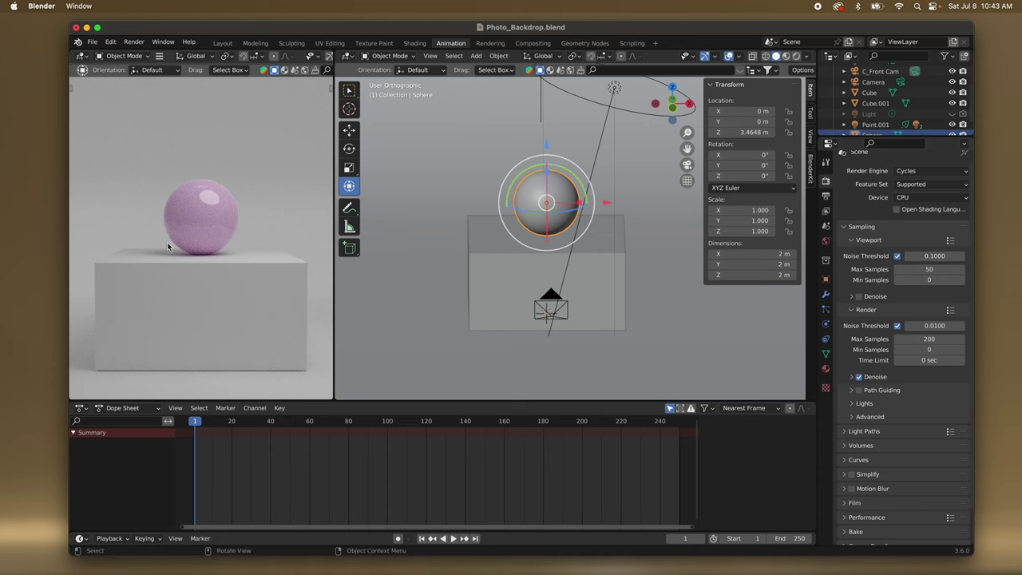
pyautogui.scroll(-1, 167, 241)
pyautogui.scroll(3, 212, 208)
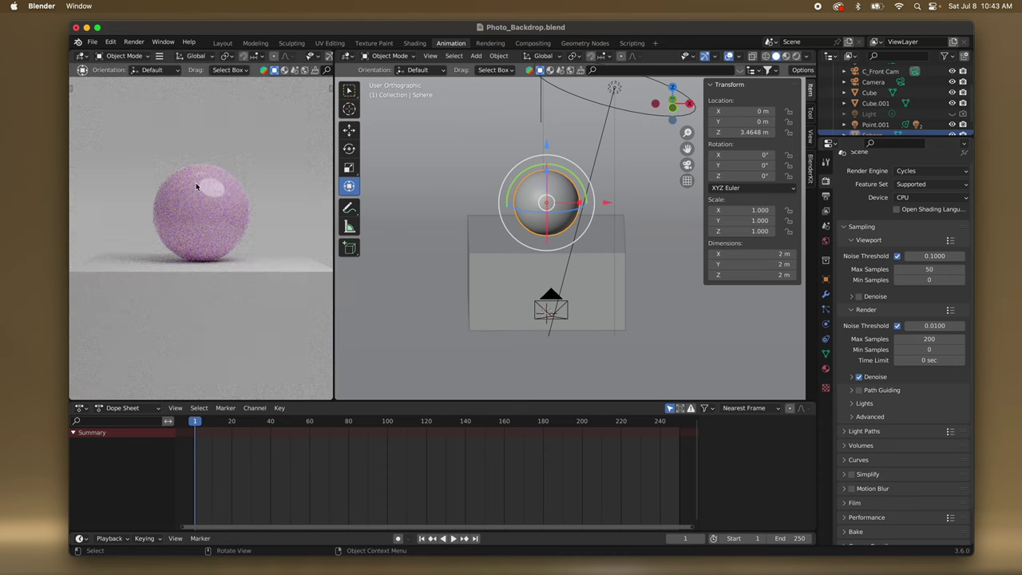
pyautogui.scroll(-3, 507, 232)
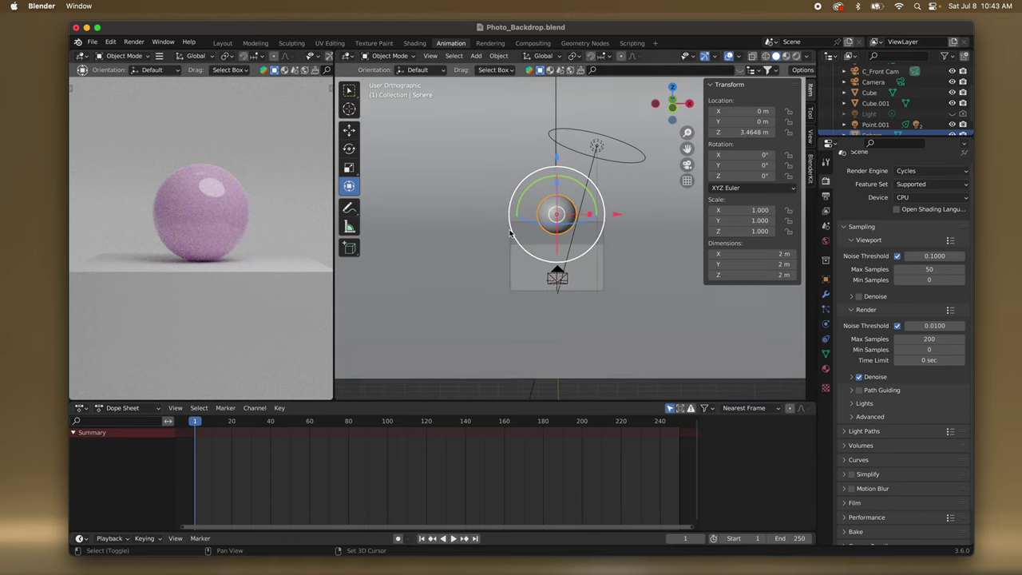
pyautogui.keyDown('shift'); pyautogui.scroll(3, 510, 233); pyautogui.keyUp('shift')
pyautogui.moveTo(509, 232); pyautogui.dragTo(567, 205, button='middle')
pyautogui.click(572, 213)
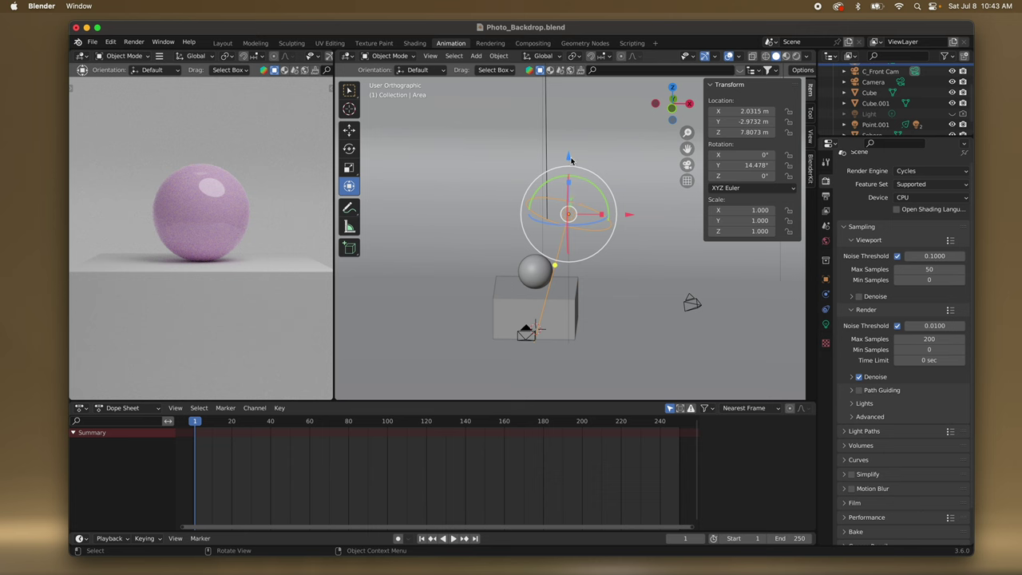
pyautogui.moveTo(569, 157); pyautogui.dragTo(574, 129)
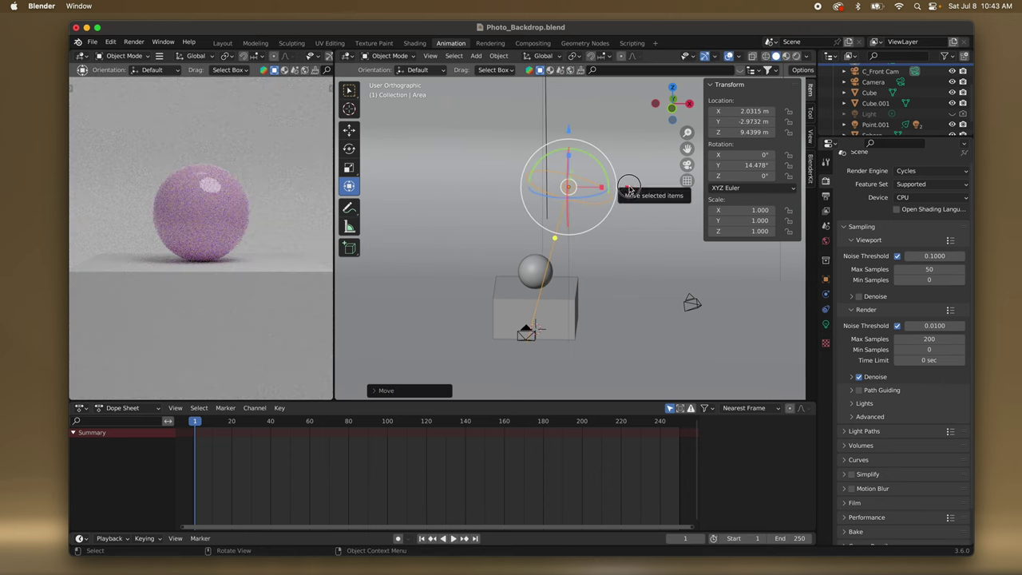
pyautogui.moveTo(628, 186); pyautogui.dragTo(677, 217)
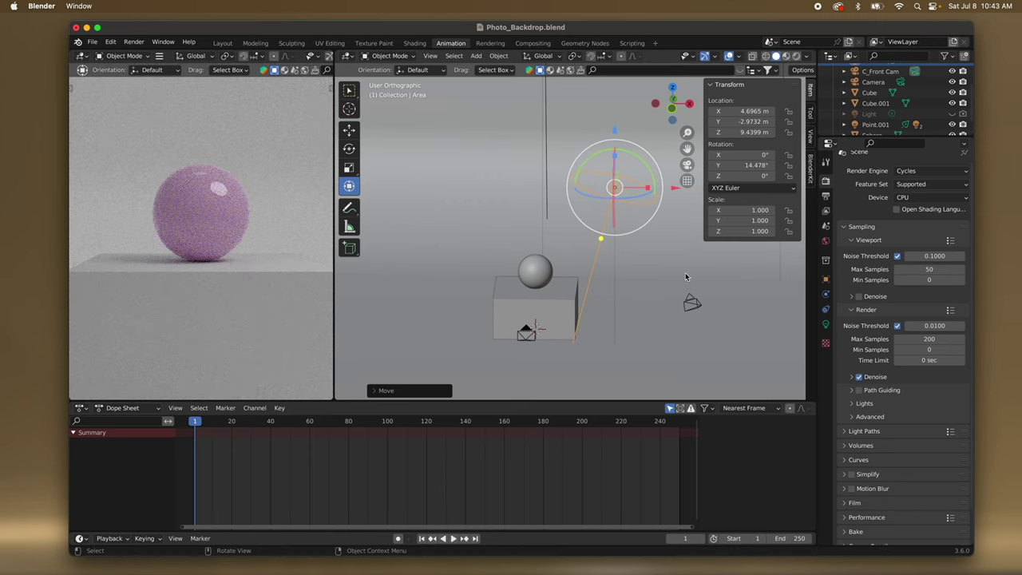
# Enlarge the disk-shaped area light to a size of 13.8 m.
pyautogui.click(826, 324)
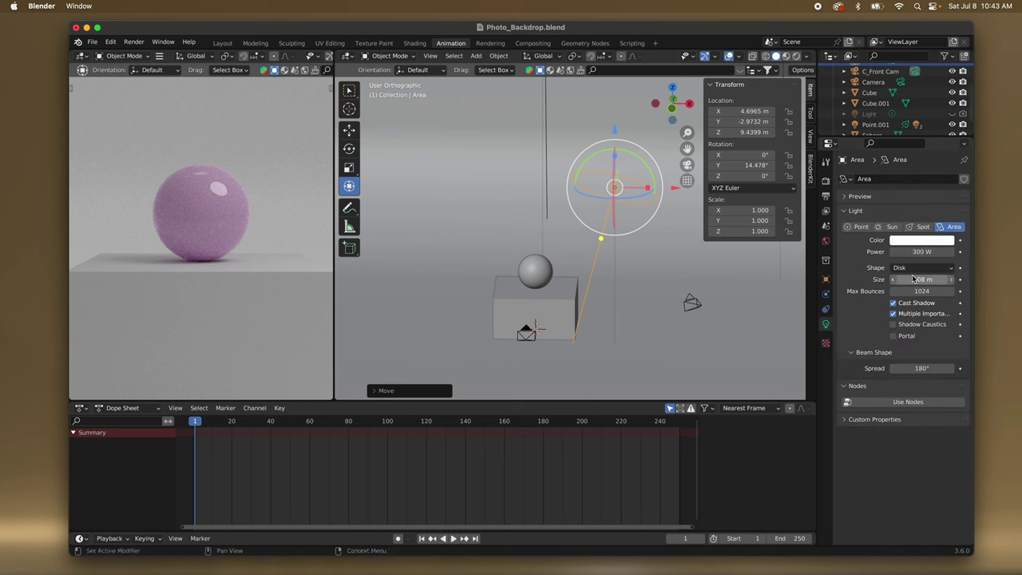
pyautogui.moveTo(918, 279); pyautogui.dragTo(950, 280)
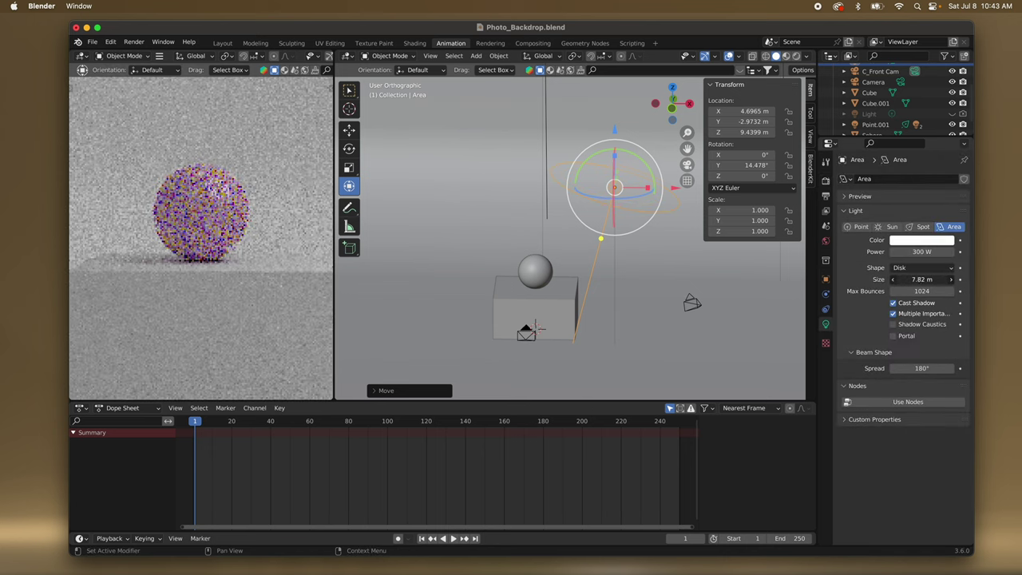
pyautogui.moveTo(918, 280); pyautogui.dragTo(938, 280)
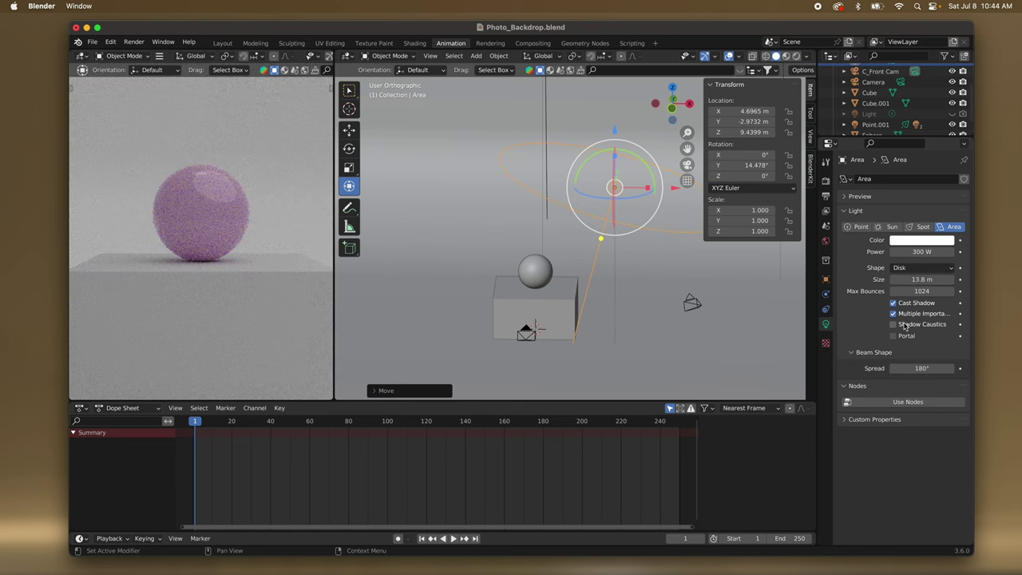
# Change the area light's shape to Ellipse with Size X 16.7 m and Y 5.08 m.
pyautogui.click(916, 269)
pyautogui.click(924, 315)
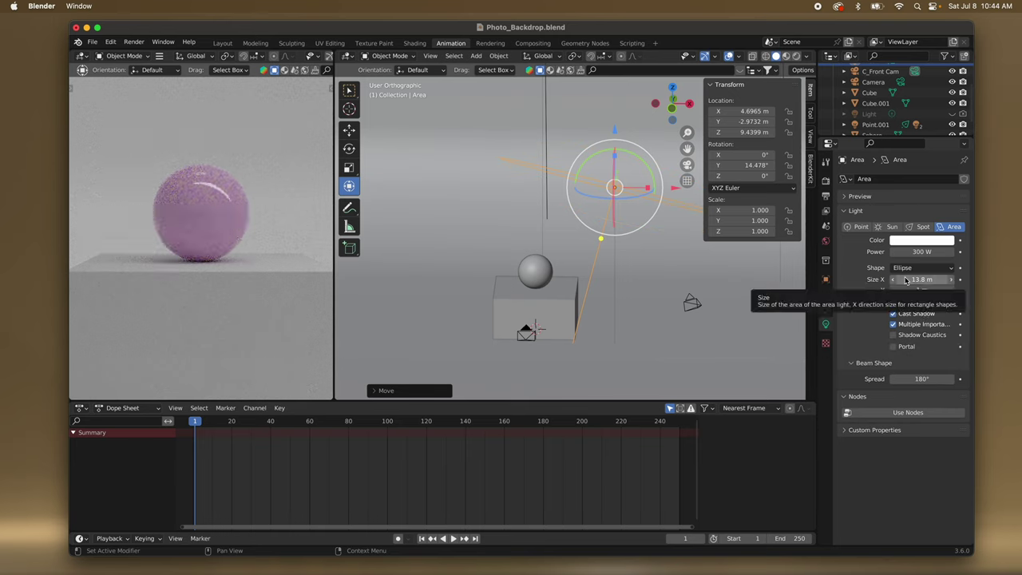
pyautogui.moveTo(905, 279); pyautogui.dragTo(924, 280)
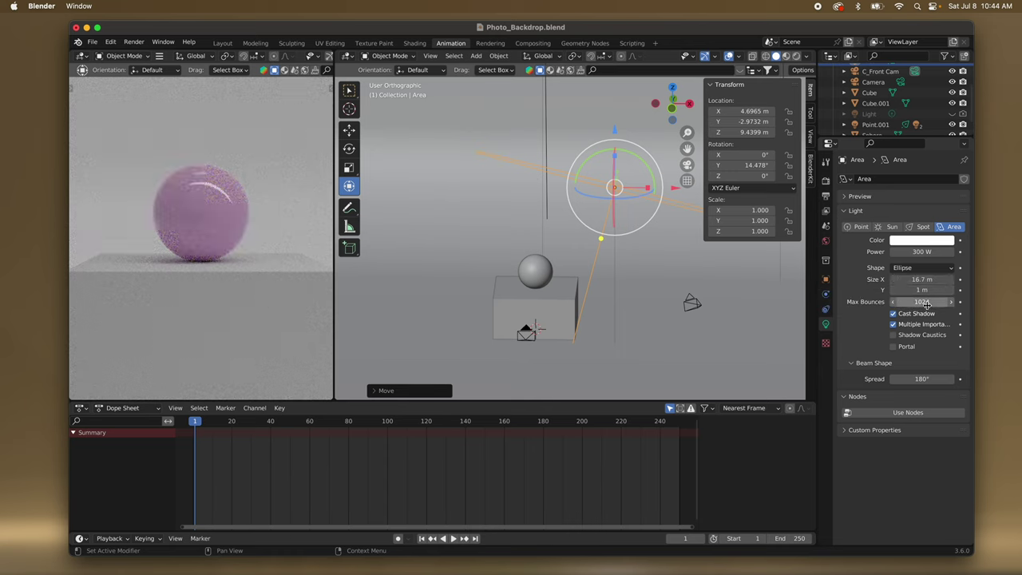
pyautogui.moveTo(917, 290); pyautogui.dragTo(957, 290)
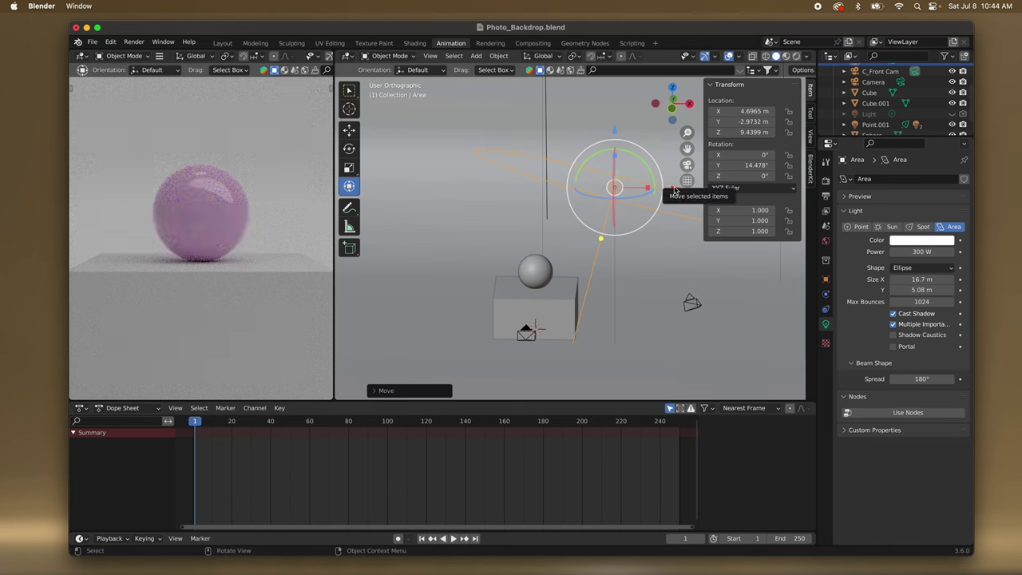
# Shift the elliptical area light along X to about 7.35 m and set its power to 350 W.
pyautogui.moveTo(674, 189); pyautogui.dragTo(719, 201)
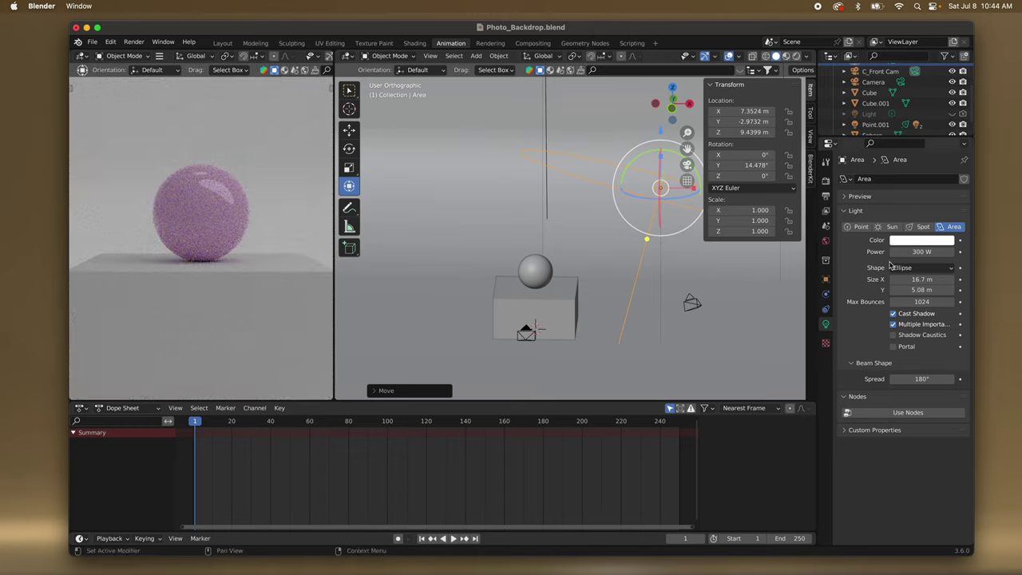
pyautogui.click(918, 253)
pyautogui.write('350')
pyautogui.press('Return')
# Duplicate the area light, placing the copy beside the sphere at about X -3.16, Y -4.11, Z 4.64 m, rotated to about -83.3° on Y.
pyautogui.scroll(-4, 612, 257)
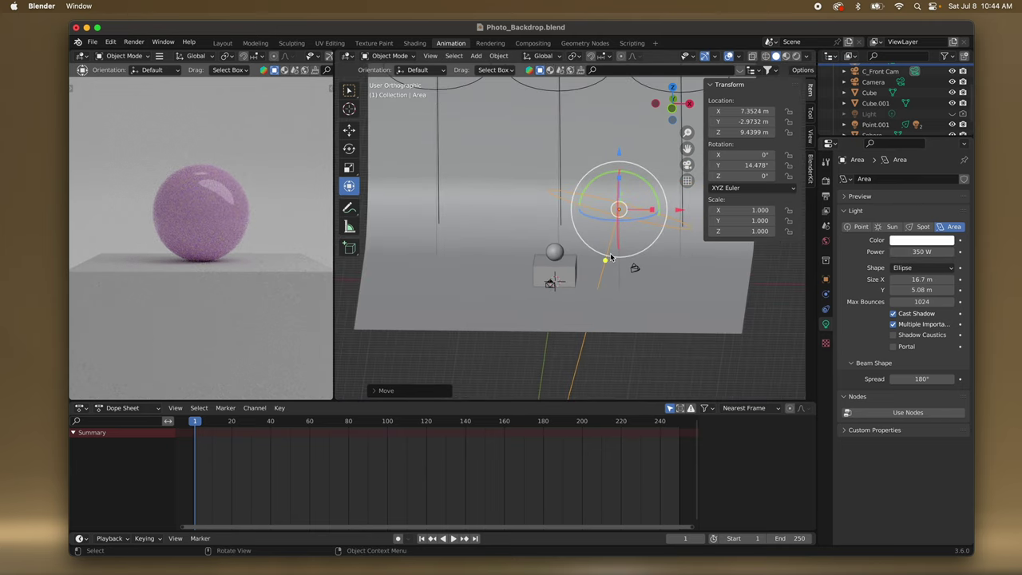
pyautogui.hscroll(-3, 611, 257)
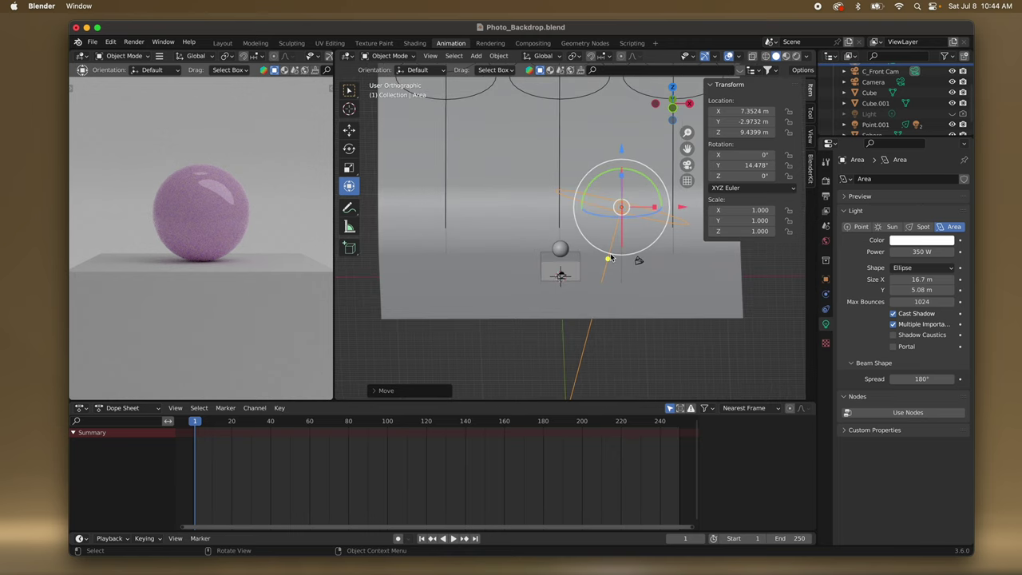
pyautogui.scroll(-5, 610, 257)
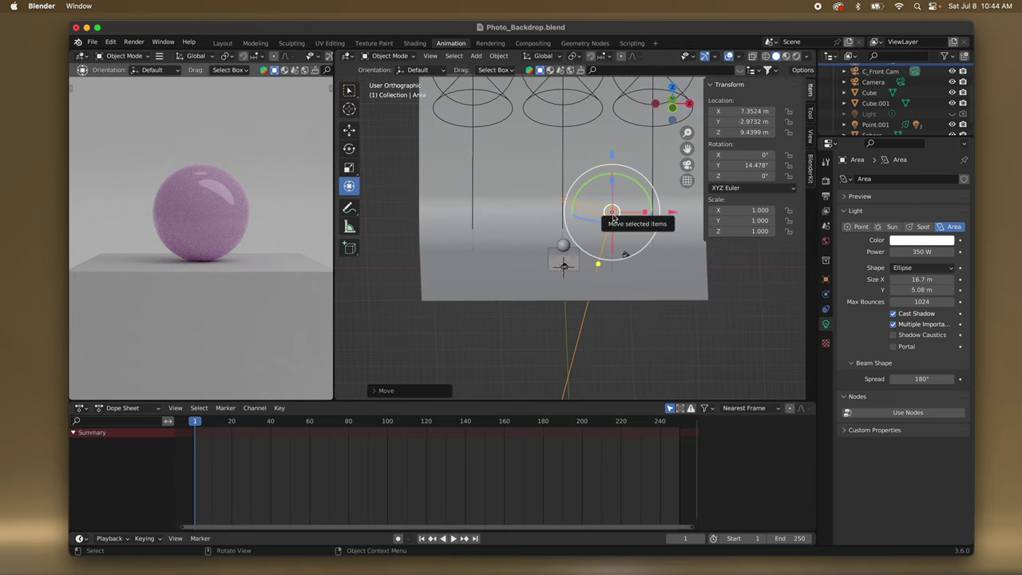
pyautogui.hotkey('shift', 'd')
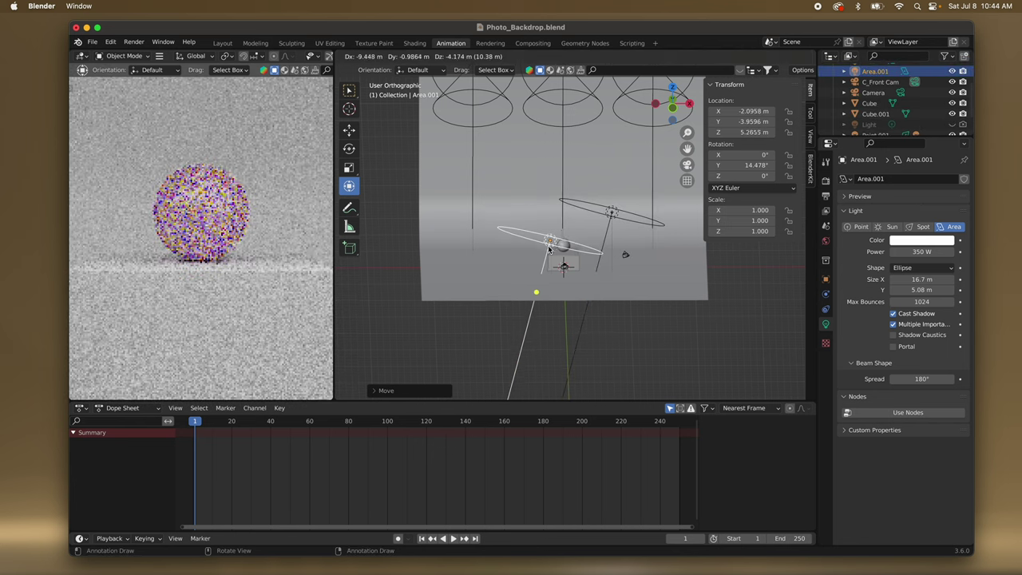
pyautogui.click(545, 249)
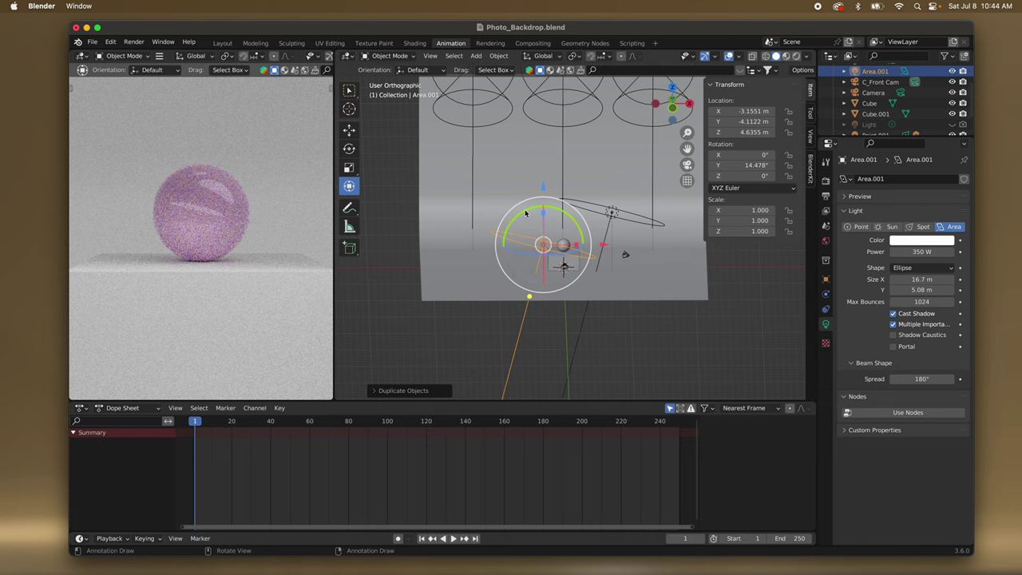
pyautogui.moveTo(526, 212); pyautogui.dragTo(516, 273)
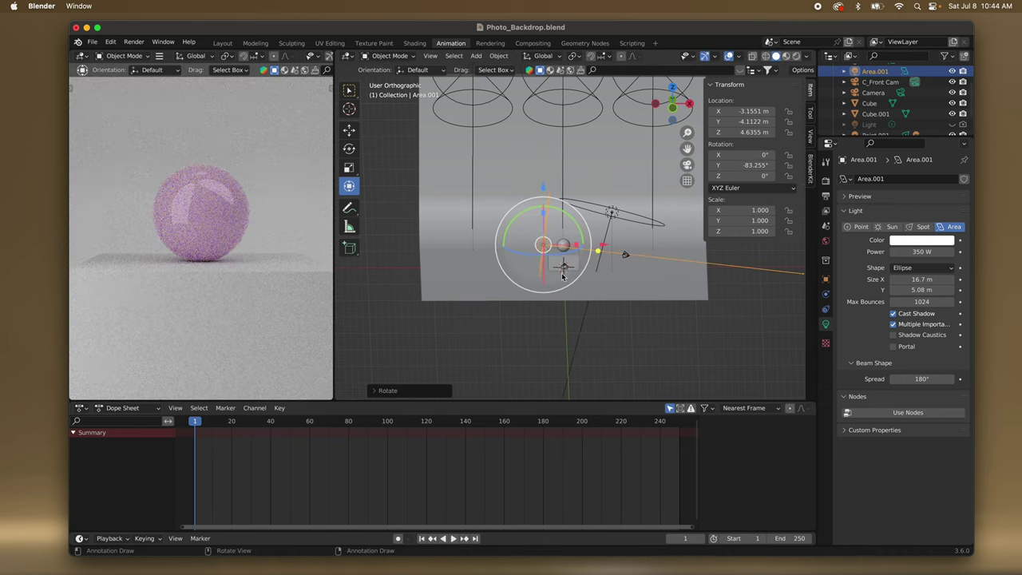
# Change the duplicated area light's shape to Square and reduce its size to 12.3 m.
pyautogui.click(925, 270)
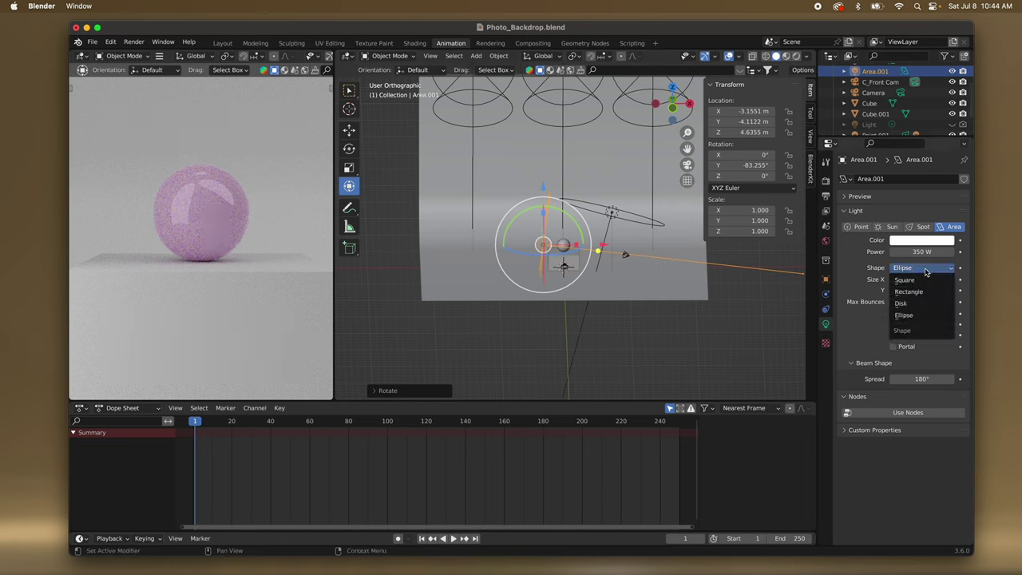
pyautogui.click(924, 279)
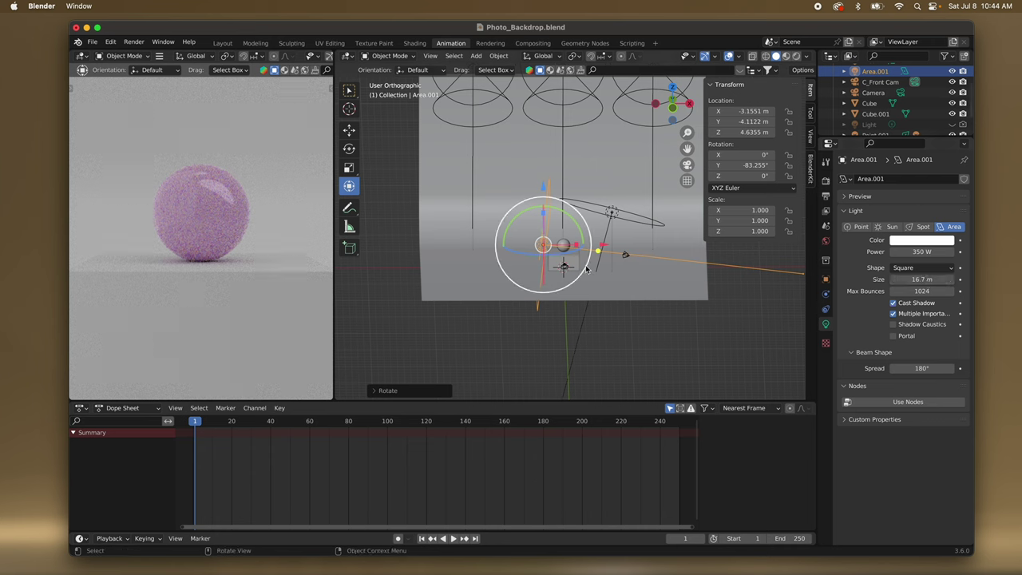
pyautogui.moveTo(591, 257); pyautogui.dragTo(589, 269, button='middle')
pyautogui.moveTo(922, 279); pyautogui.dragTo(873, 279)
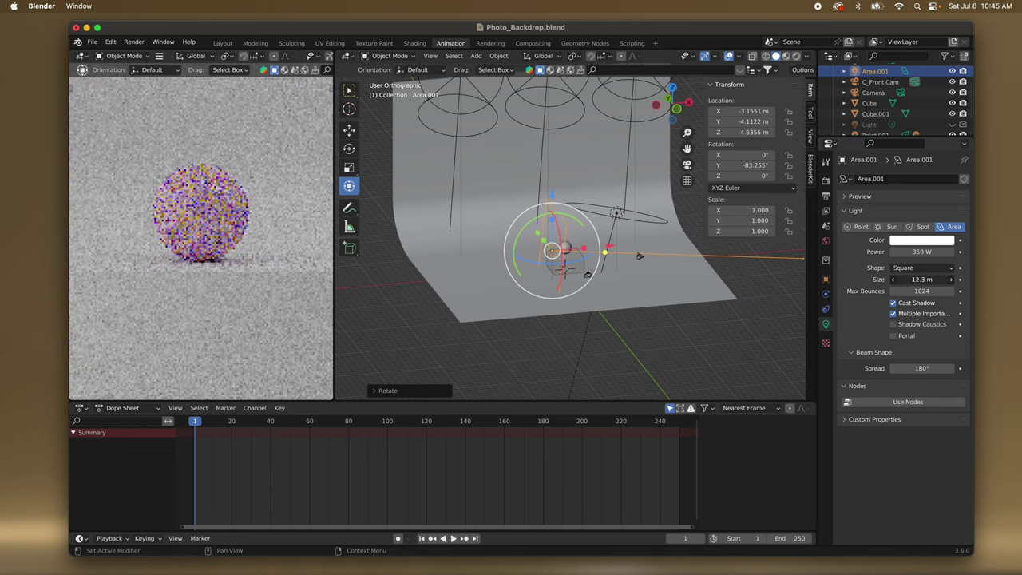
# Set the duplicated area light's power to 100 W and reduce its size to about 9.36 m.
pyautogui.doubleClick(918, 252)
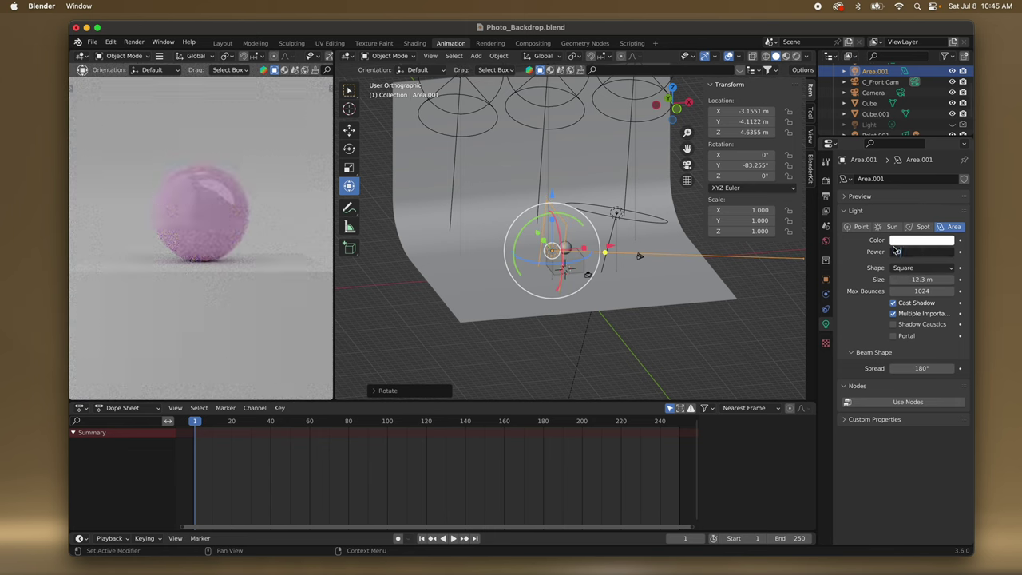
pyautogui.write('100')
pyautogui.press('Return')
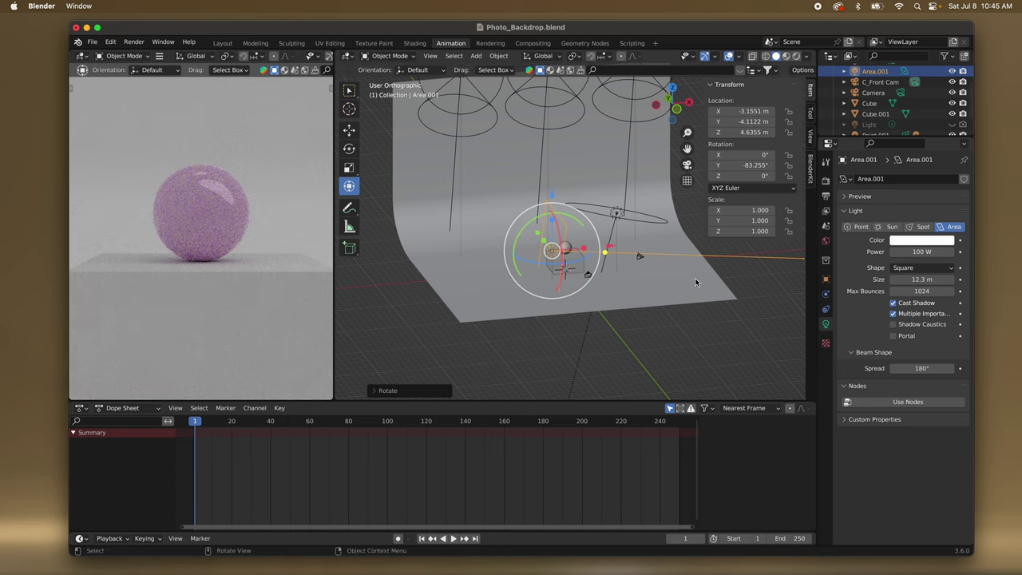
pyautogui.hscroll(5, 664, 306)
pyautogui.scroll(-4, 664, 307)
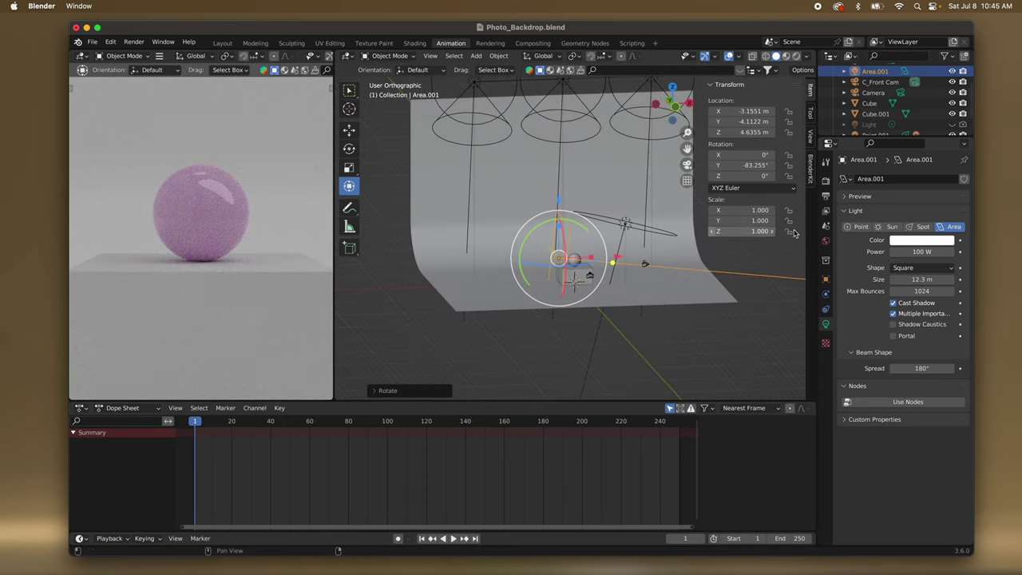
pyautogui.moveTo(932, 285); pyautogui.dragTo(902, 285)
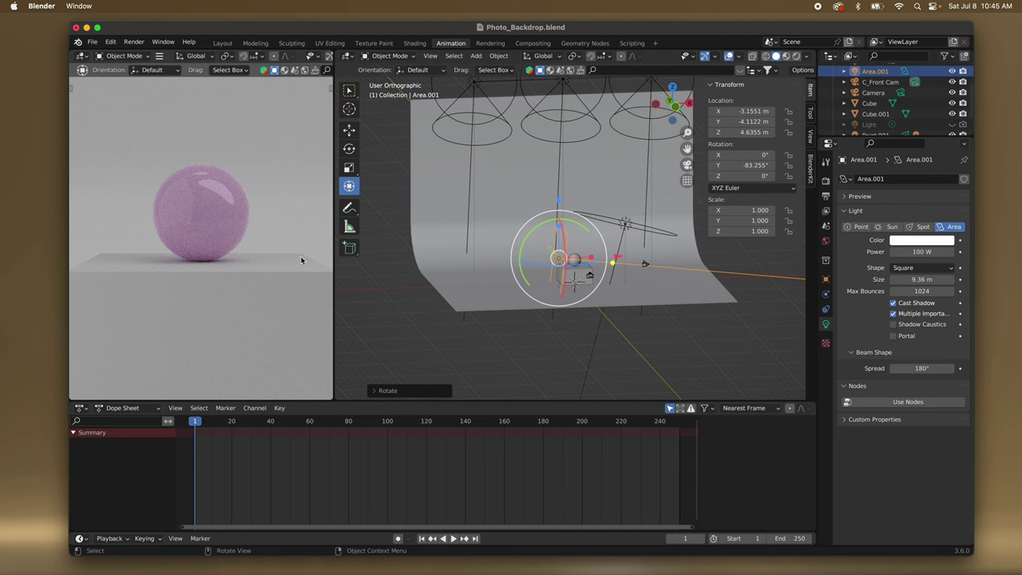
# Examine the sphere in the rendered preview, comparing it with the duplicated area light hidden and shown.
pyautogui.scroll(-5, 300, 256)
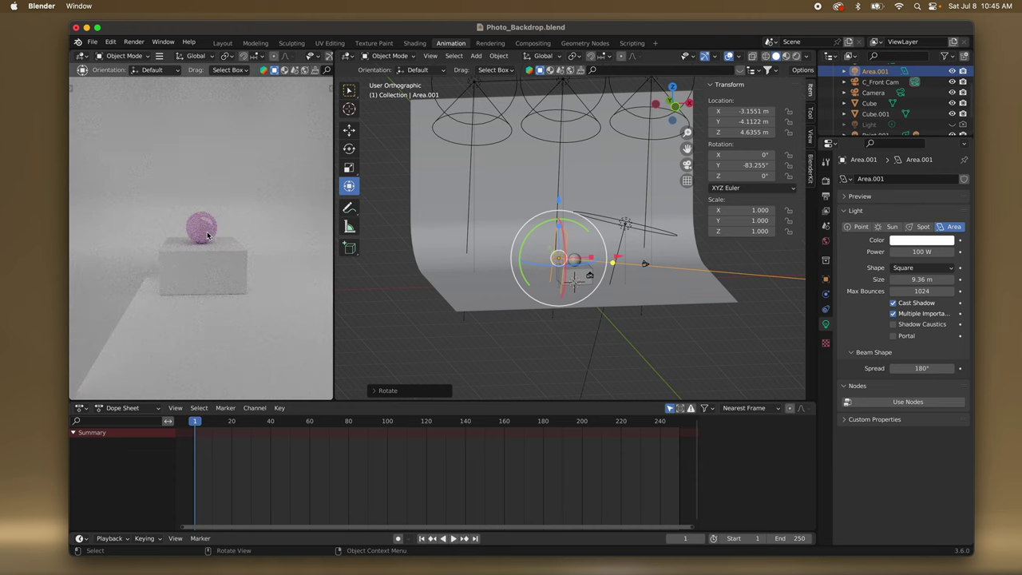
pyautogui.scroll(6, 207, 231)
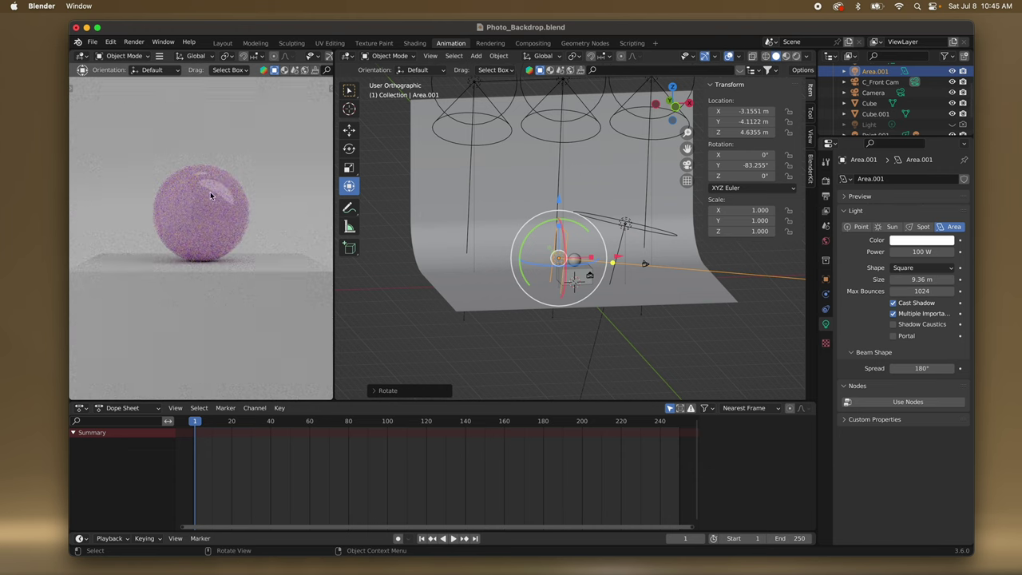
pyautogui.scroll(4, 210, 191)
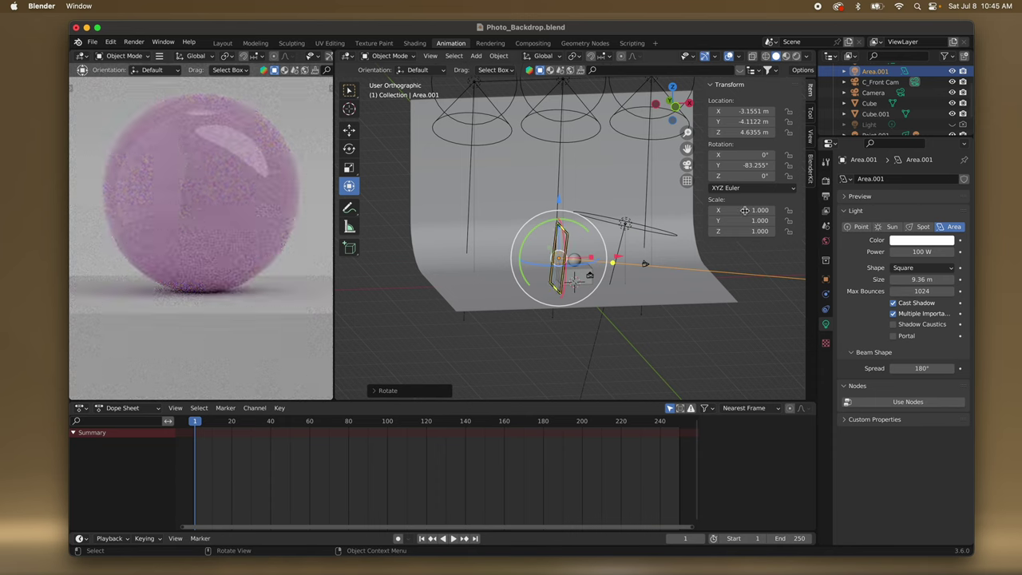
pyautogui.click(952, 71)
pyautogui.click(951, 71)
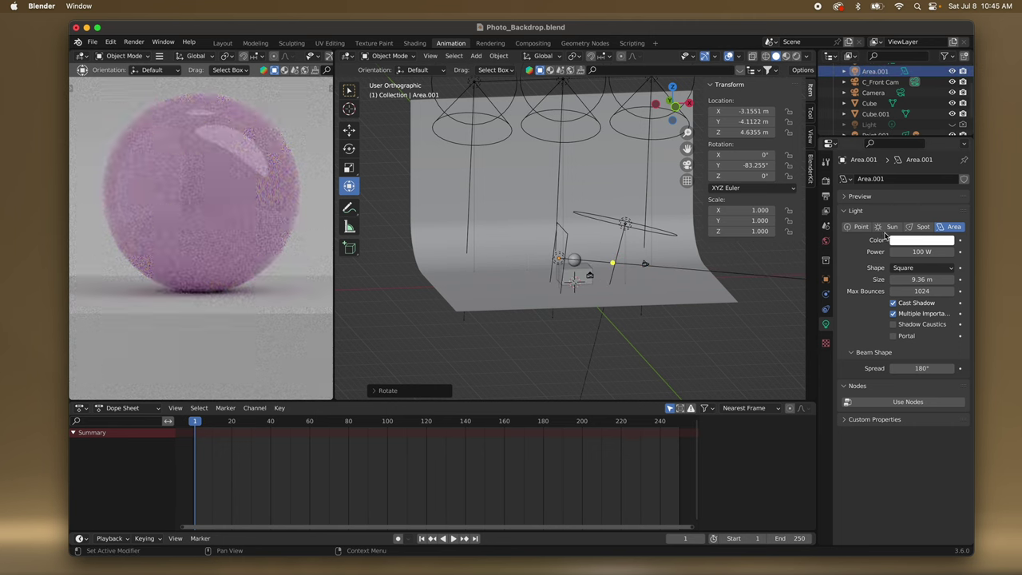
# Try the duplicated light as a Point light, moving it along Y to about -0.6 m.
pyautogui.click(860, 227)
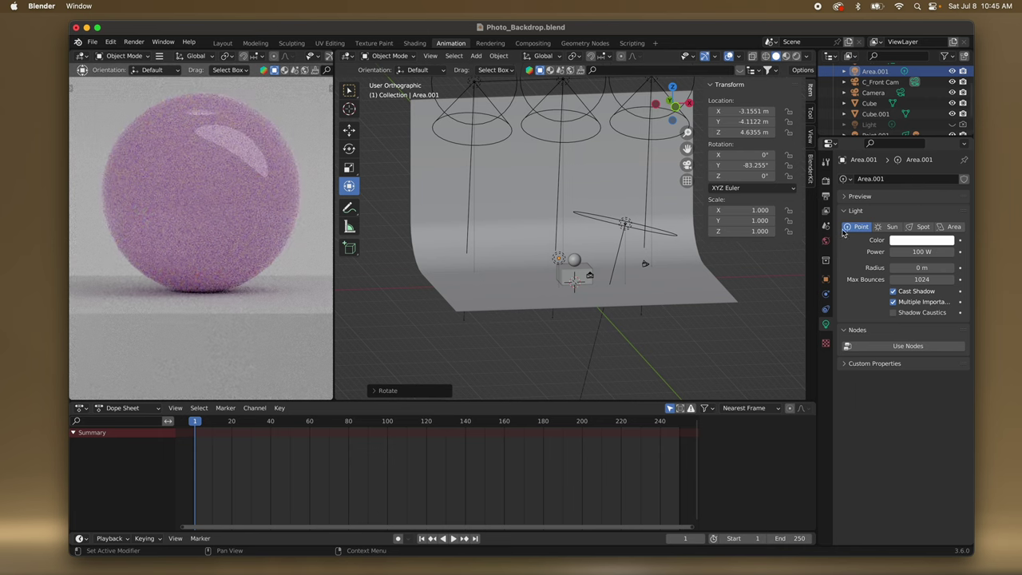
pyautogui.scroll(5, 572, 269)
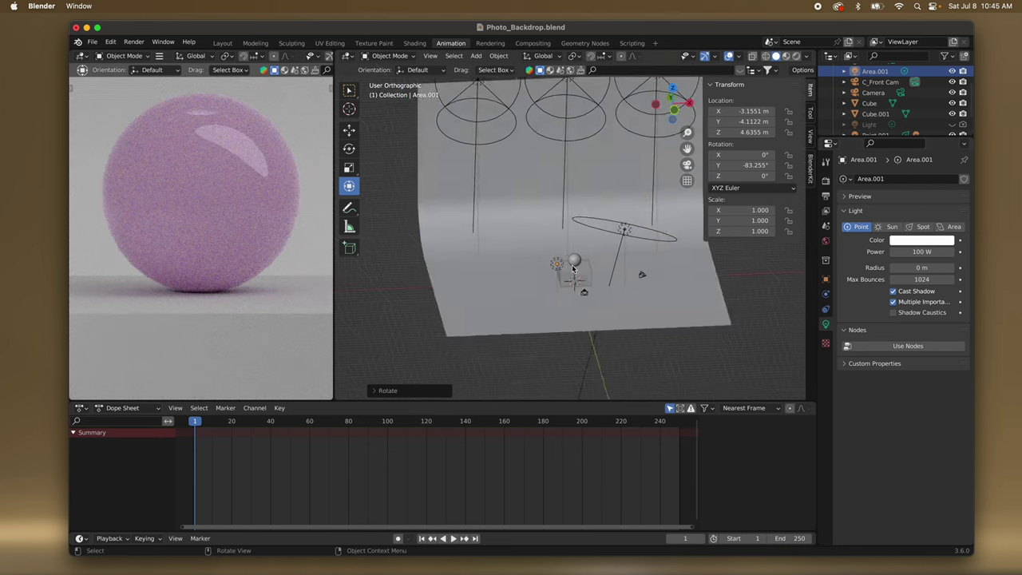
pyautogui.scroll(5, 571, 269)
pyautogui.click(564, 275)
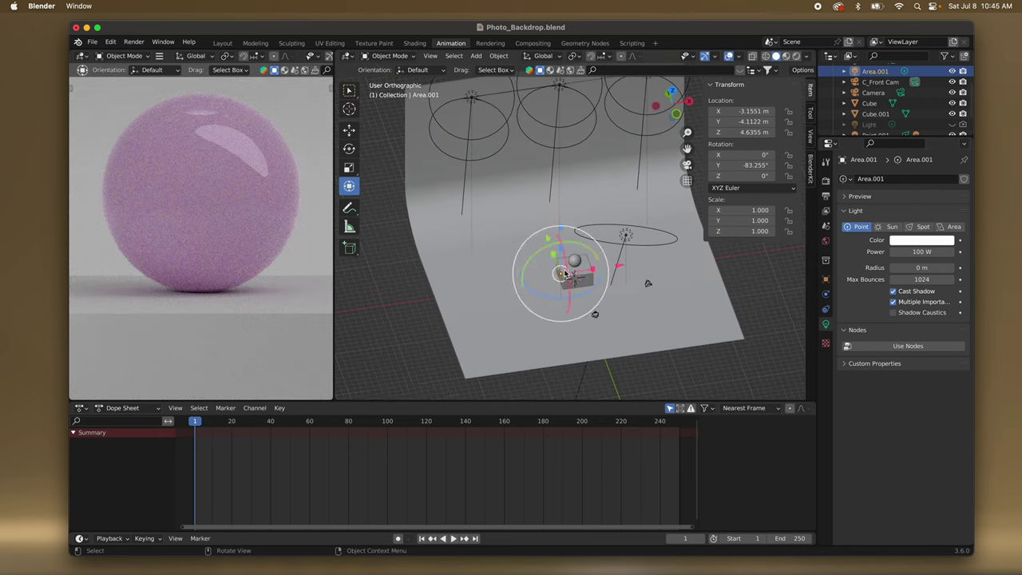
pyautogui.scroll(5, 565, 278)
pyautogui.moveTo(544, 241); pyautogui.dragTo(553, 262)
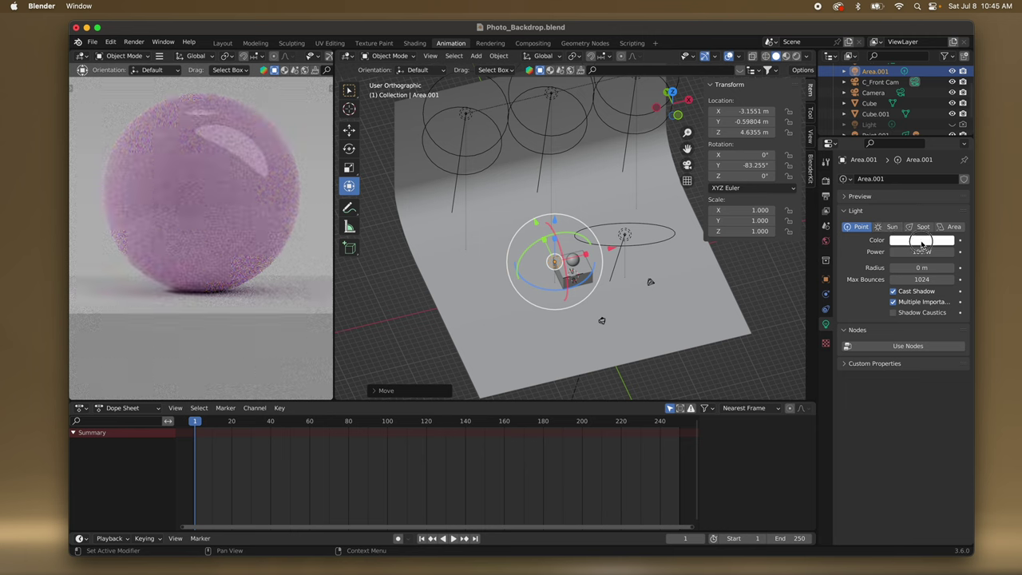
# Try a pale blue-violet color on the point light and check the effect in the rendered preview.
pyautogui.click(922, 240)
pyautogui.click(907, 136)
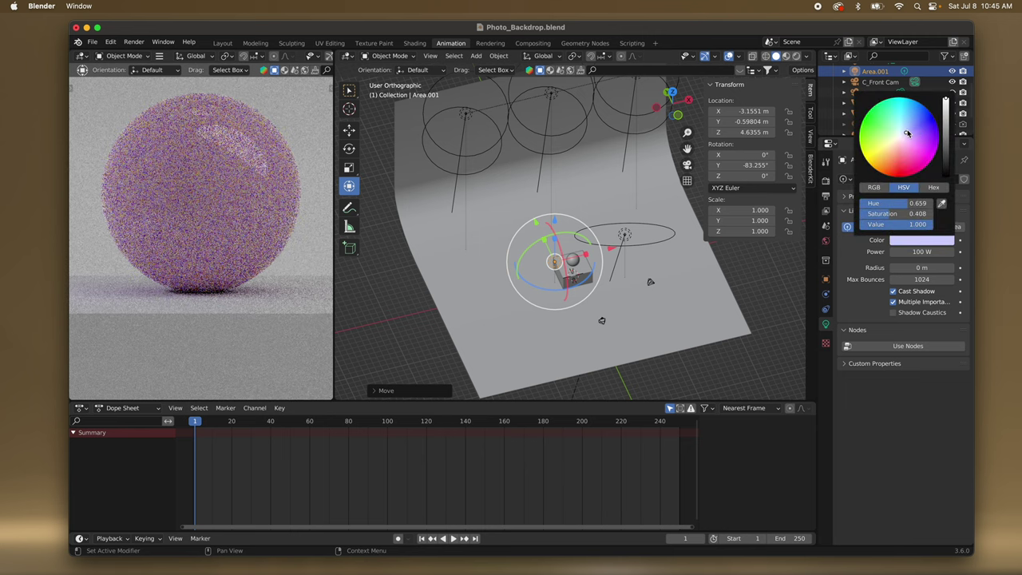
pyautogui.click(908, 128)
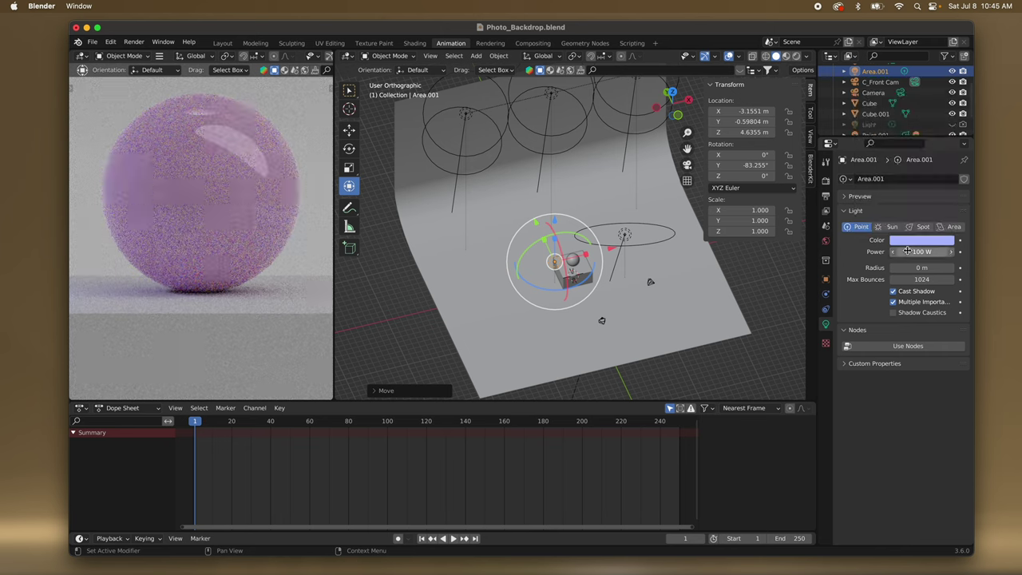
pyautogui.scroll(-10, 245, 237)
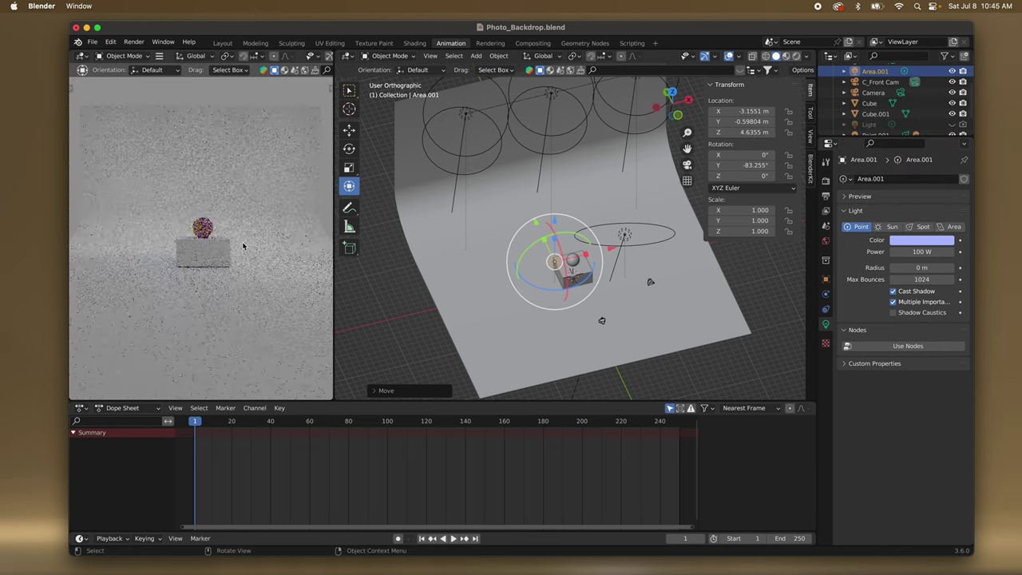
pyautogui.scroll(7, 243, 245)
pyautogui.scroll(-5, 242, 245)
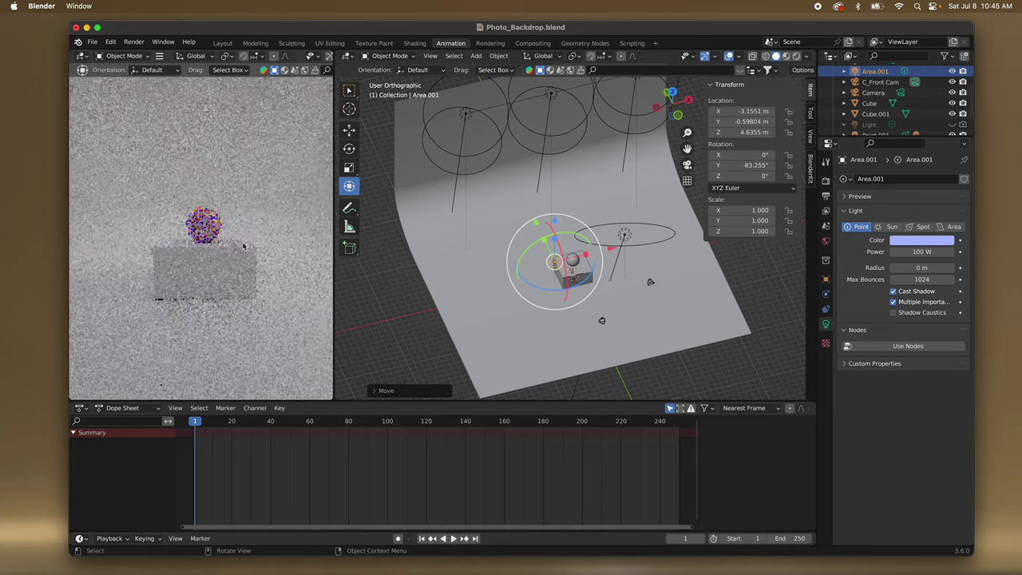
pyautogui.scroll(3, 242, 245)
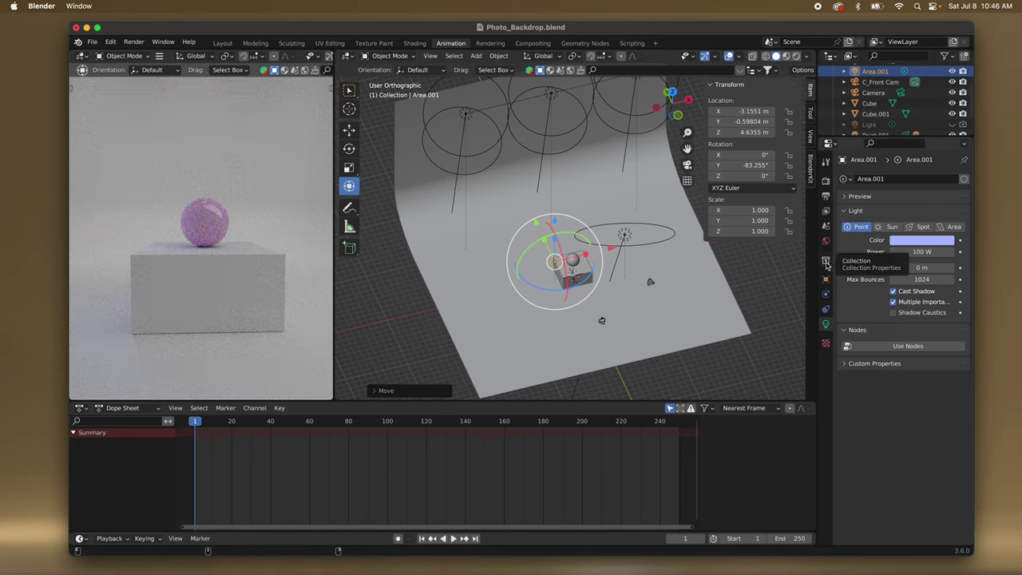
# Undo the light's color change, its move along Y and its switch to the Point type.
pyautogui.press('super+z')
pyautogui.press('super+z')
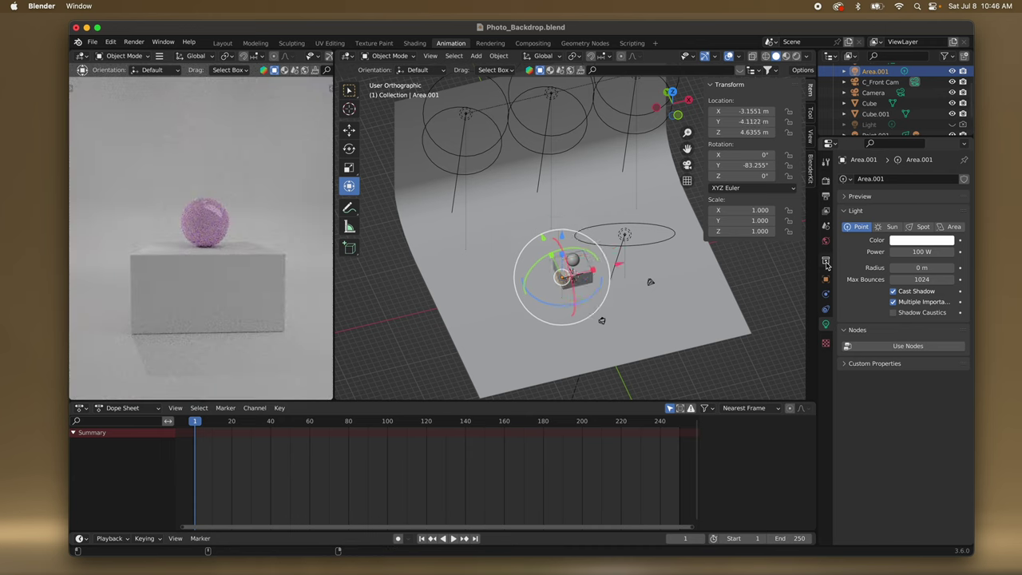
pyautogui.press('super+shift+z')
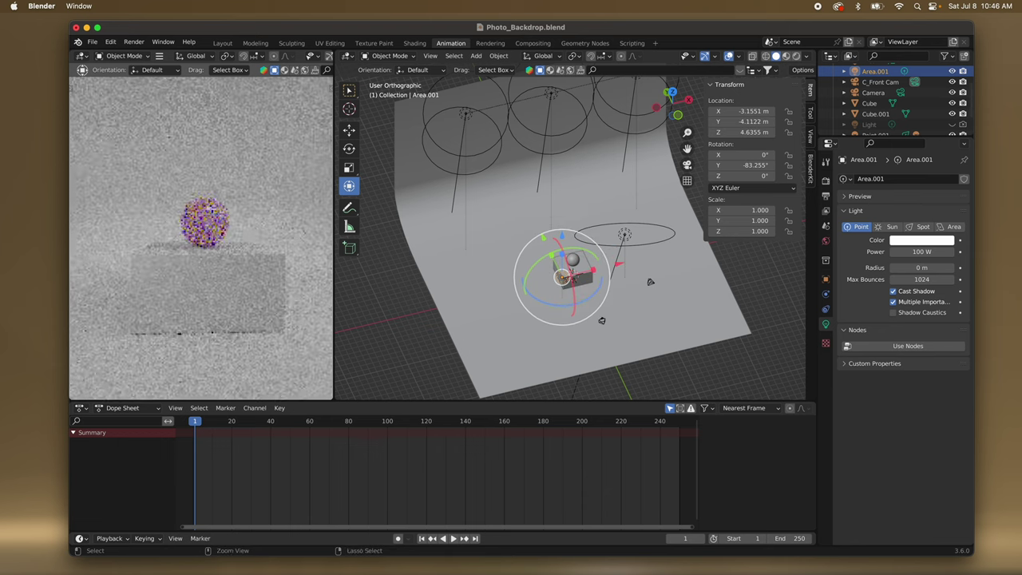
pyautogui.press('super+z')
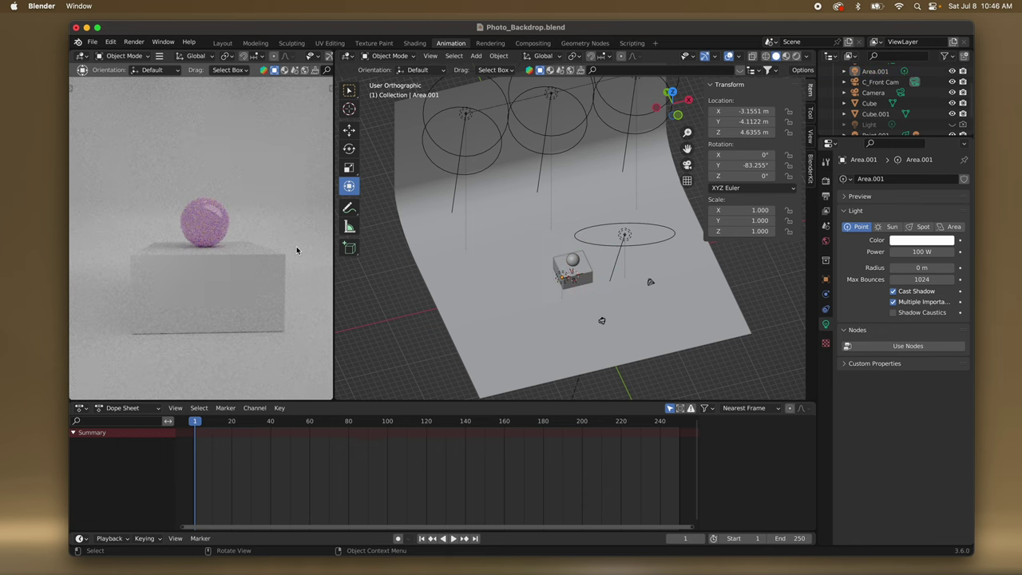
pyautogui.press('super+z')
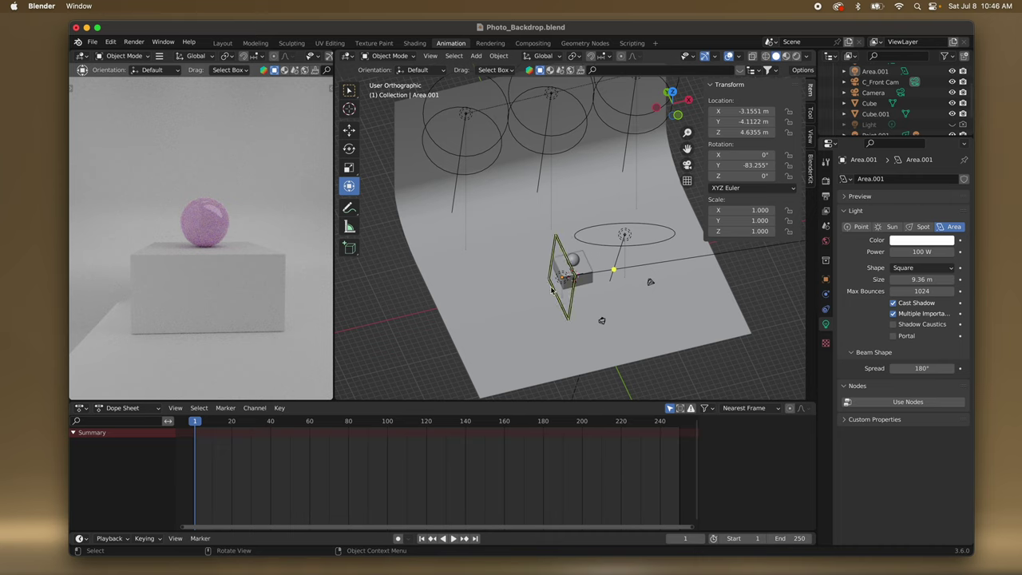
# Move the square area light along Y to about -0.2 m, beside the sphere.
pyautogui.moveTo(551, 289); pyautogui.dragTo(581, 284, button='middle')
pyautogui.click(583, 284)
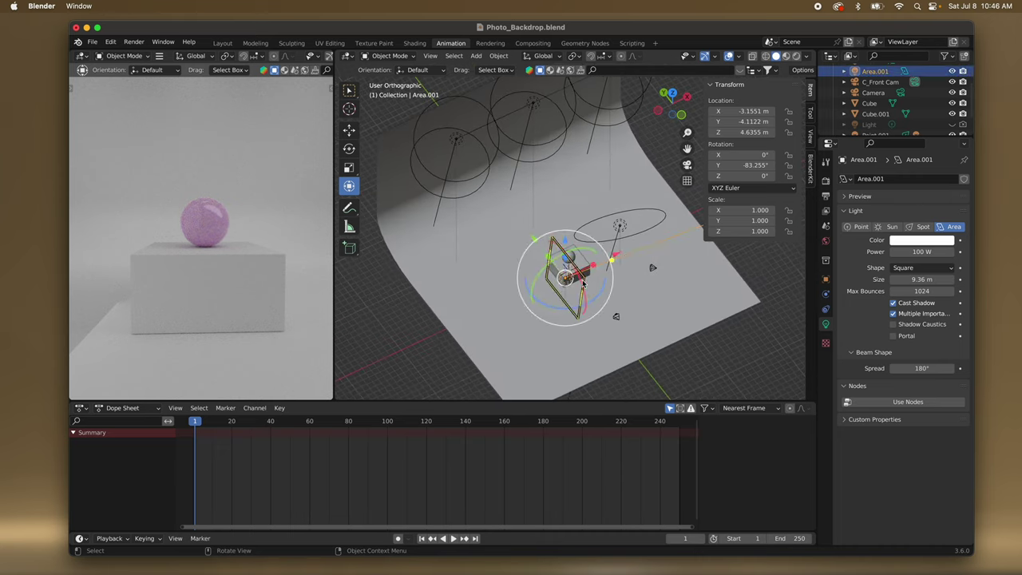
pyautogui.moveTo(533, 238); pyautogui.dragTo(502, 231)
pyautogui.moveTo(568, 273); pyautogui.dragTo(546, 257, button='middle')
pyautogui.scroll(1, 545, 255)
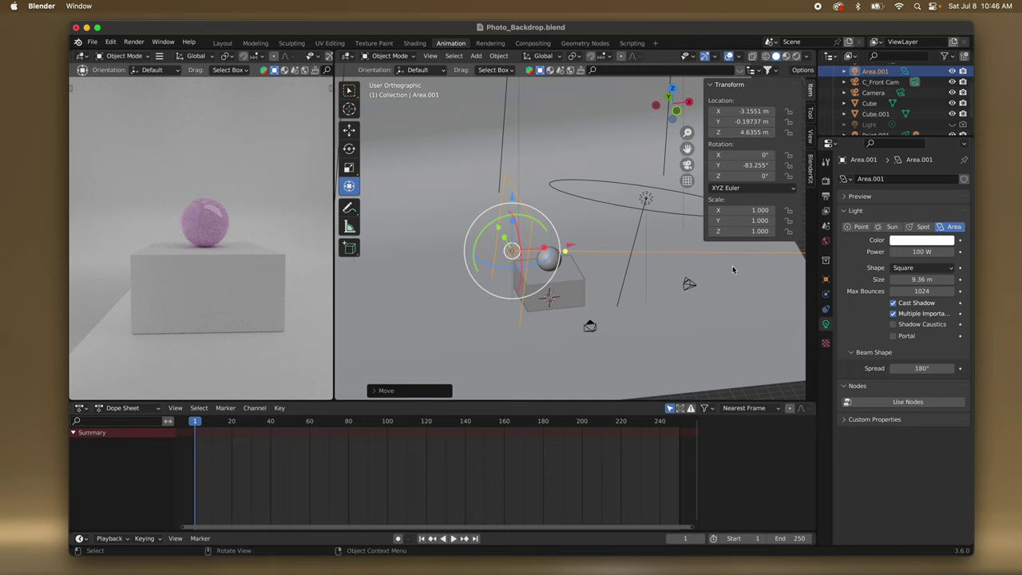
# Change the area light's shape to Rectangle with Size X about 8.12 m and Y about 4.92 m.
pyautogui.click(940, 270)
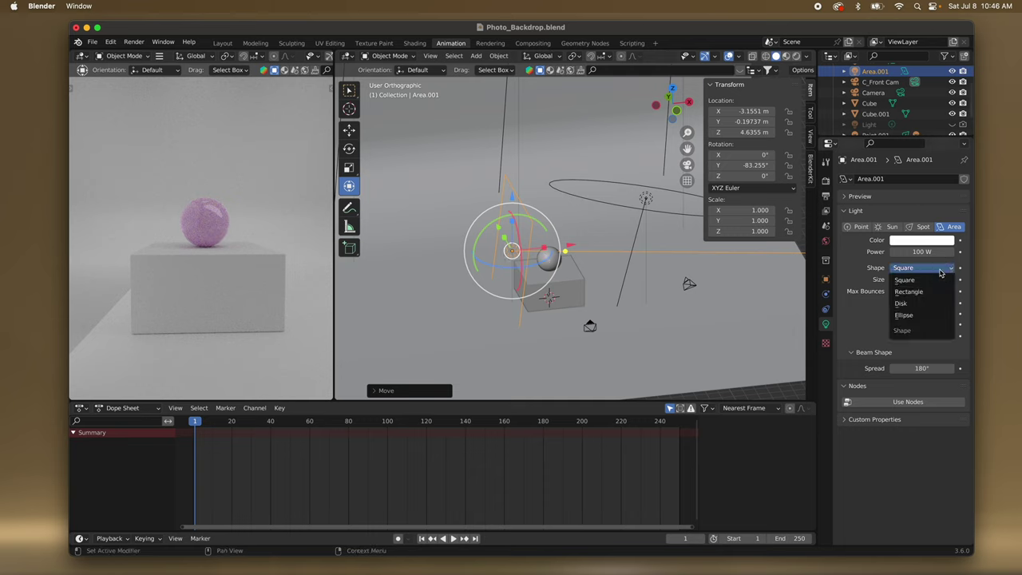
pyautogui.click(934, 292)
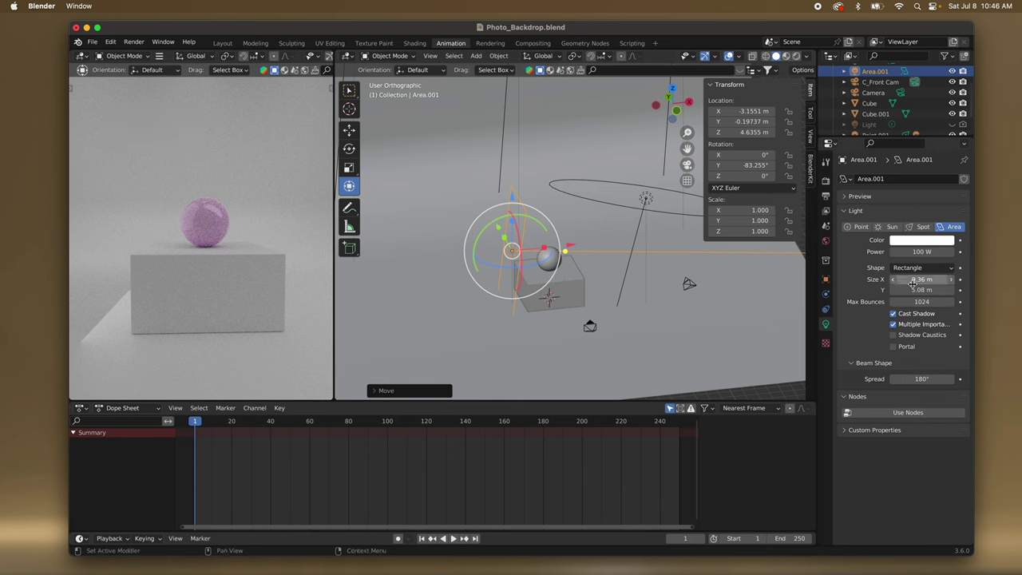
pyautogui.moveTo(920, 289); pyautogui.dragTo(845, 280)
pyautogui.scroll(10, 136, 246)
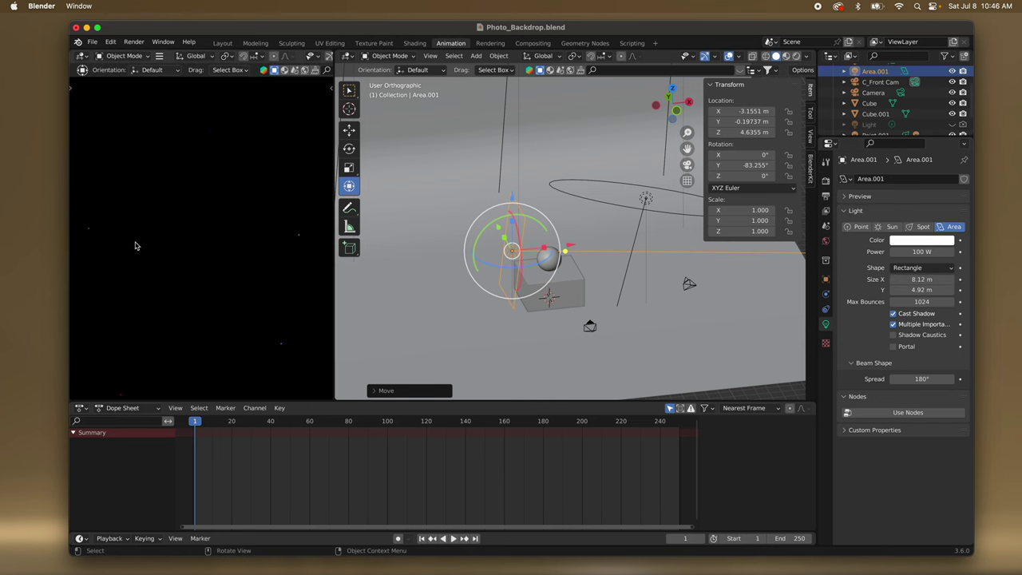
pyautogui.scroll(-8, 136, 246)
pyautogui.scroll(4, 135, 246)
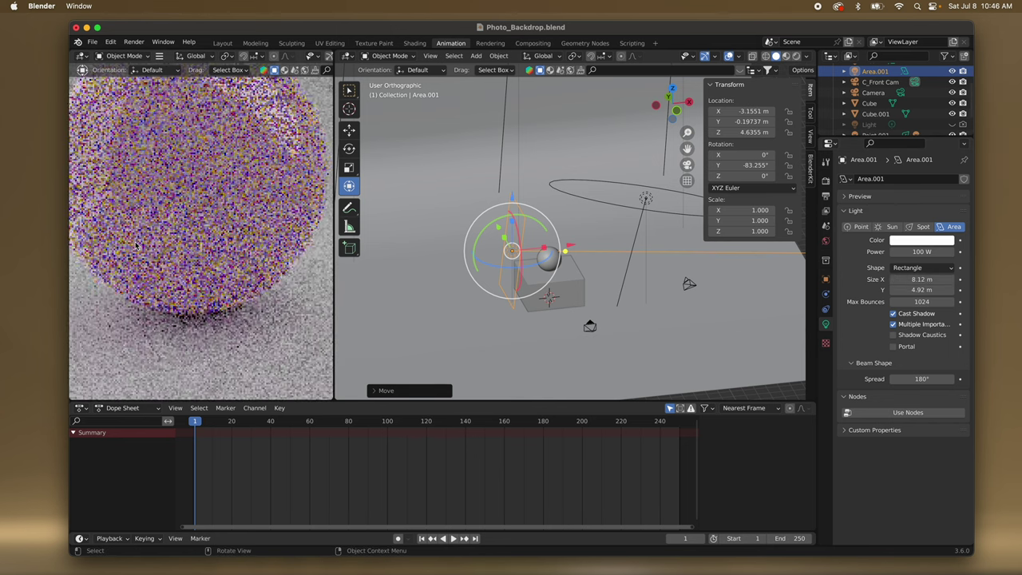
pyautogui.scroll(-1, 135, 245)
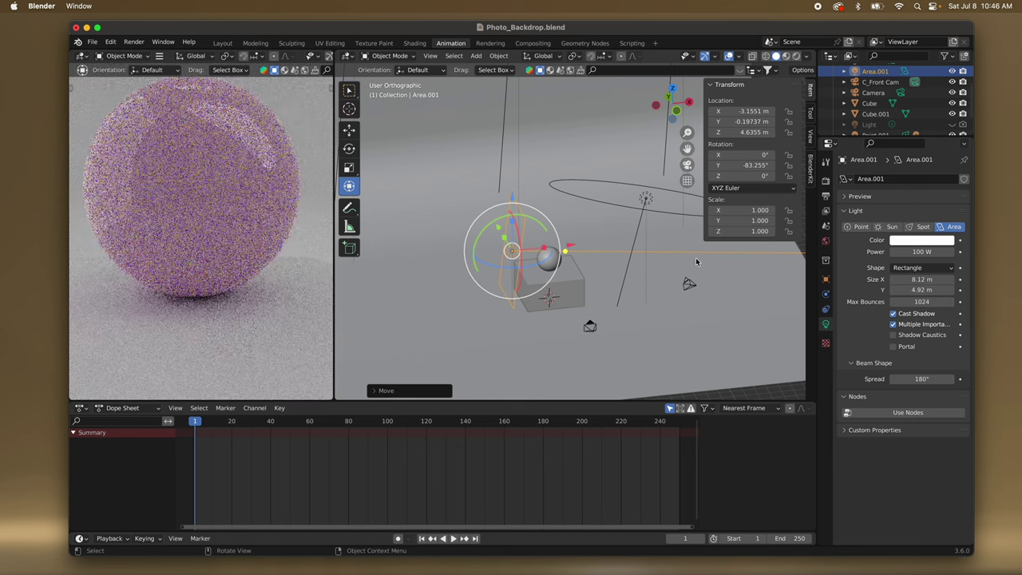
# Enable viewport denoising in the Cycles sampling settings and return to the area light's properties.
pyautogui.click(825, 182)
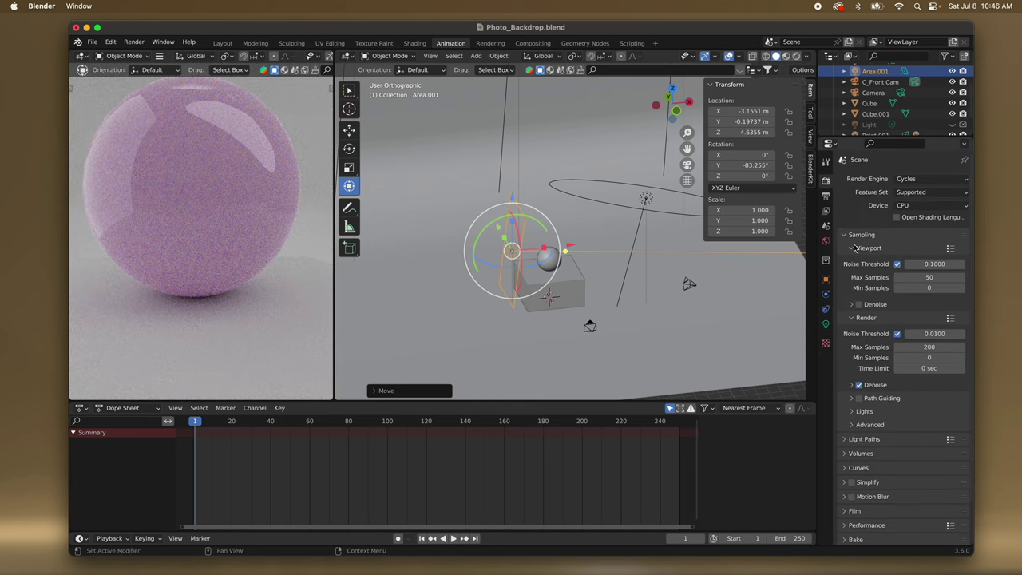
pyautogui.click(859, 304)
pyautogui.click(826, 323)
# Reduce the rectangular light to about 5.62 m by 3.04 m and set its beam spread to 164°.
pyautogui.moveTo(920, 285)
pyautogui.mouseDown()
pyautogui.moveTo(903, 283)
pyautogui.moveTo(923, 282)
pyautogui.mouseUp()
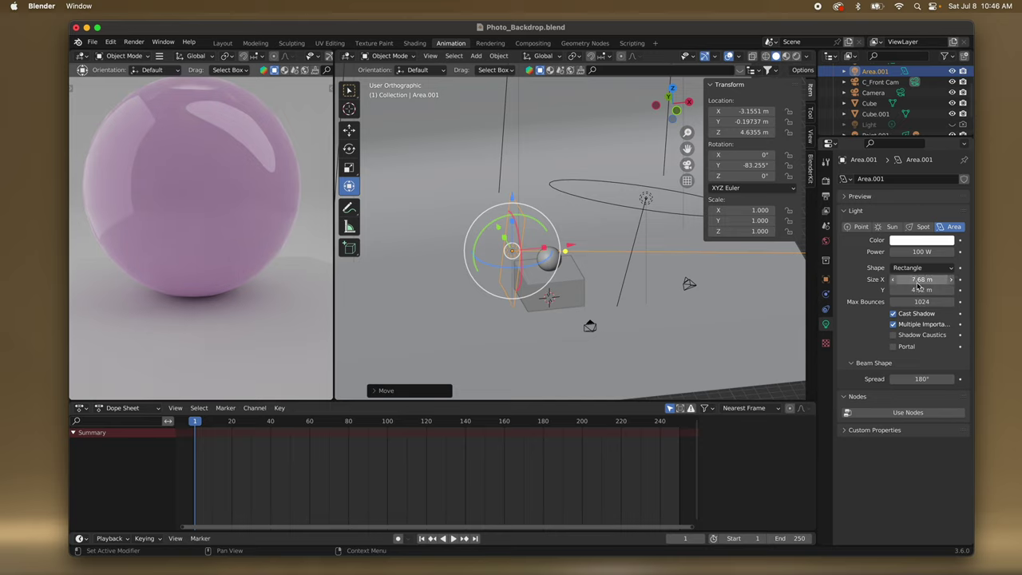
pyautogui.moveTo(924, 282); pyautogui.dragTo(868, 295)
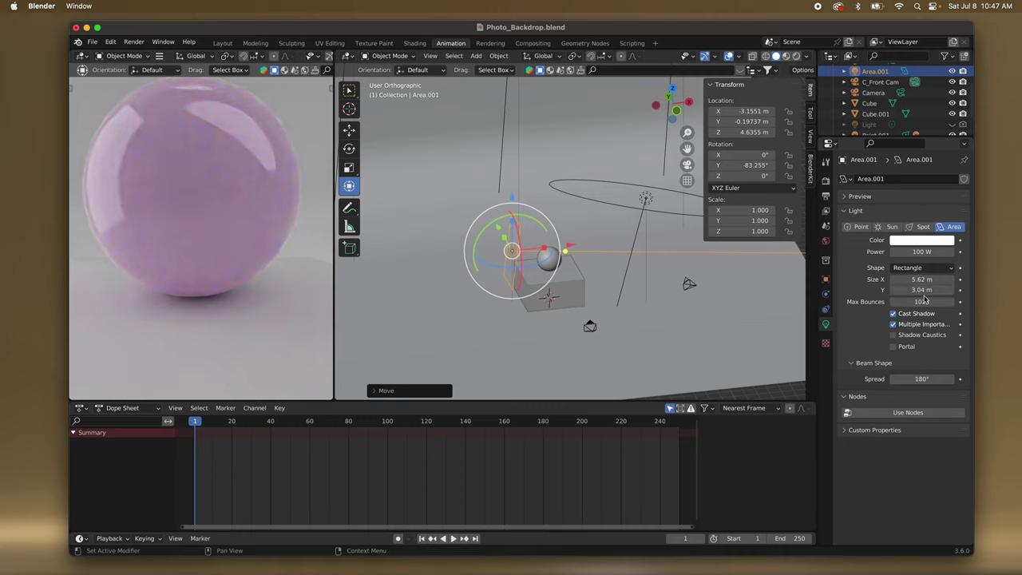
pyautogui.moveTo(926, 379); pyautogui.dragTo(919, 380)
pyautogui.scroll(-3, 254, 254)
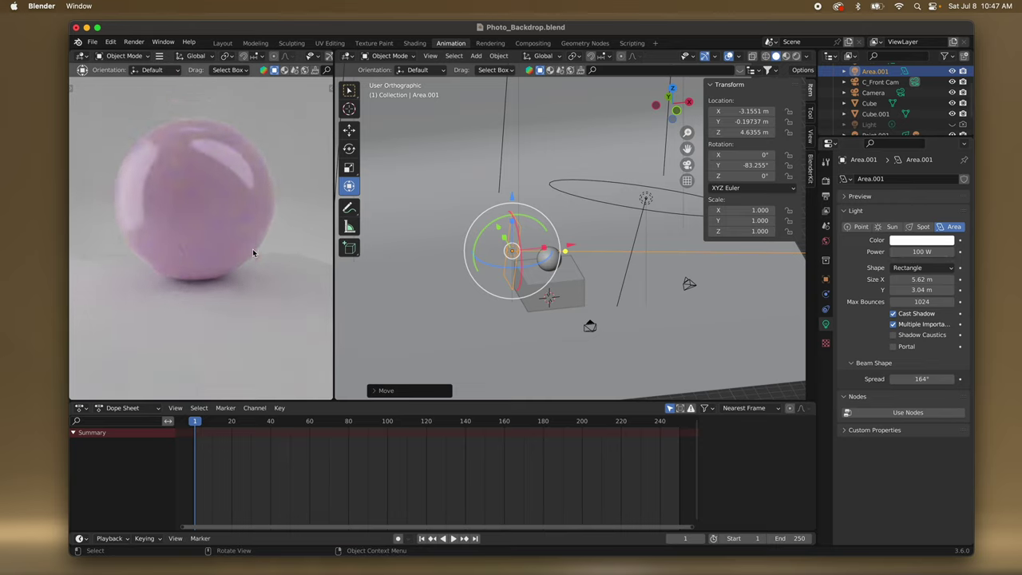
pyautogui.scroll(-3, 252, 253)
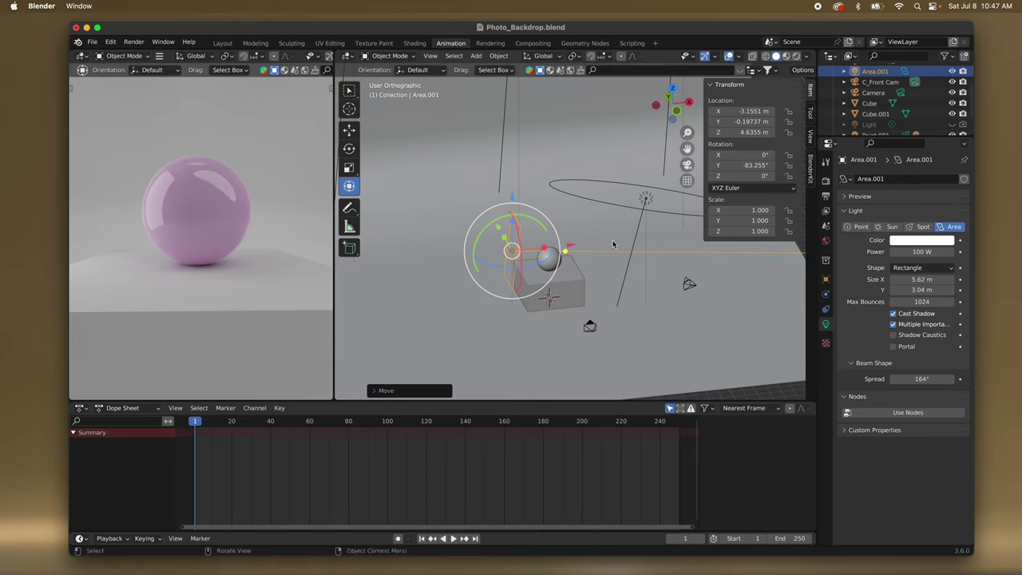
# Rotate the rectangular area light to about 0.67° around Z and set its power to 40 W.
pyautogui.moveTo(492, 266)
pyautogui.mouseDown()
pyautogui.moveTo(470, 263)
pyautogui.moveTo(513, 261)
pyautogui.moveTo(485, 264)
pyautogui.mouseUp()
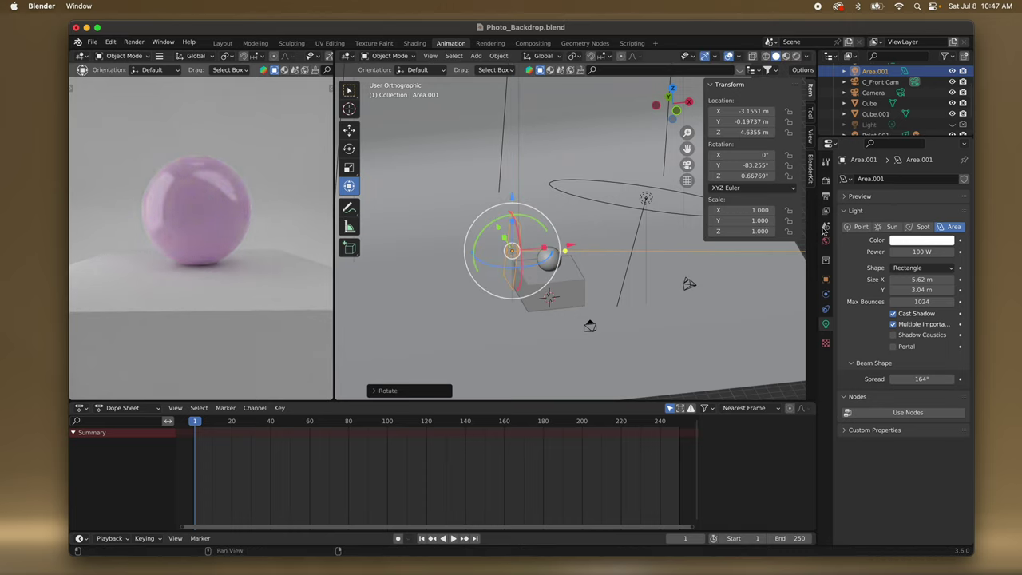
pyautogui.click(916, 250)
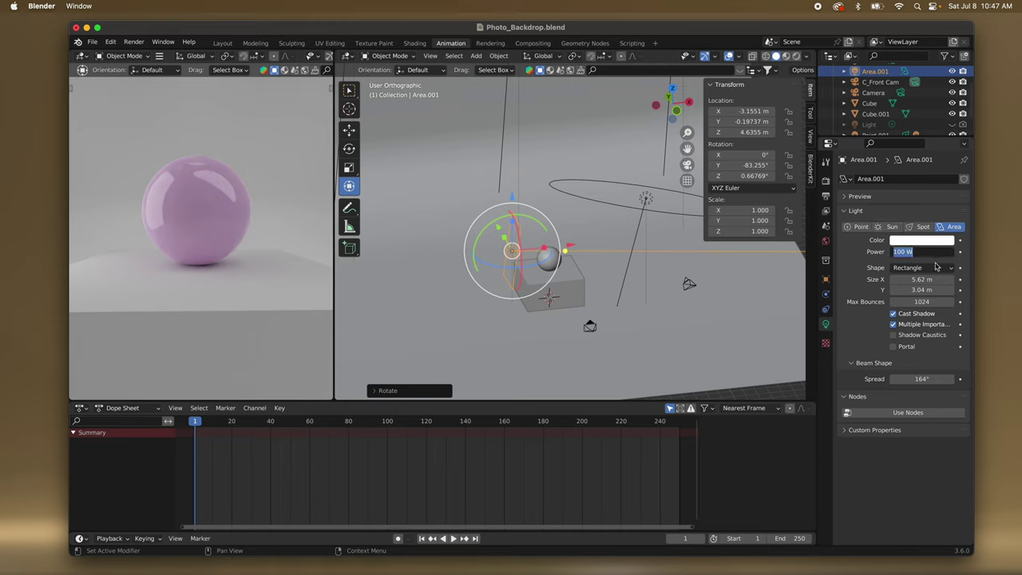
pyautogui.write('60')
pyautogui.press('Return')
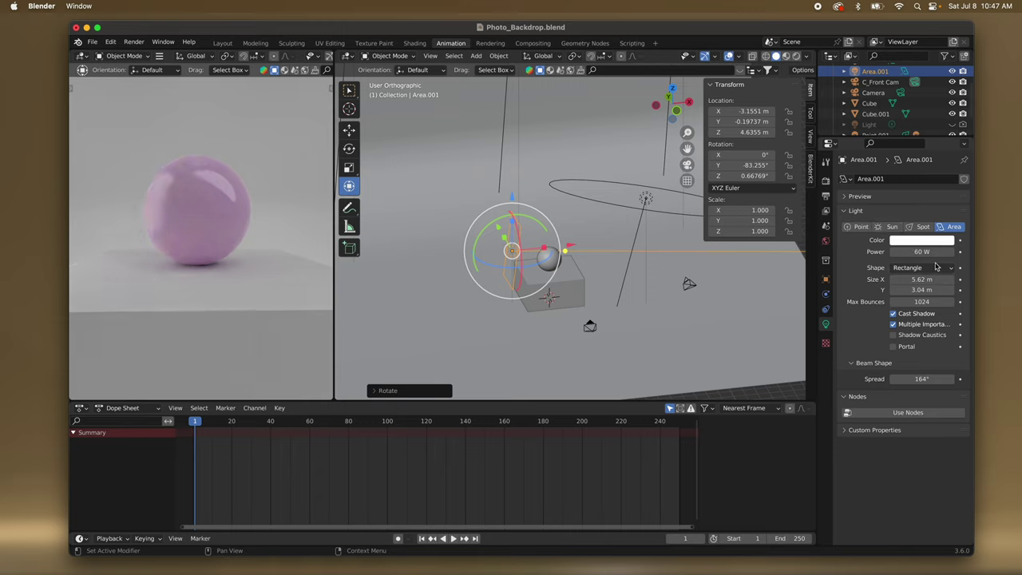
pyautogui.click(920, 252)
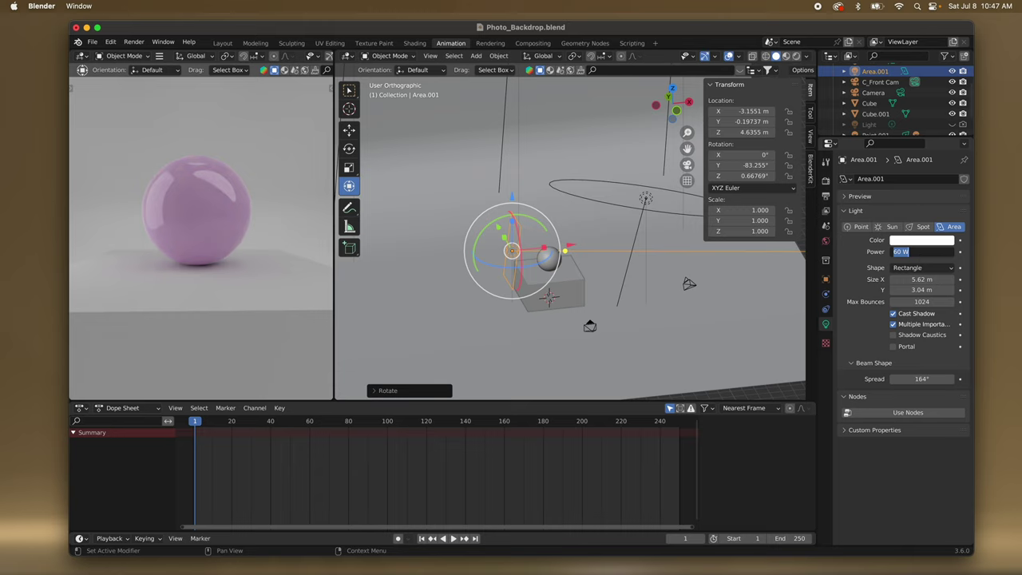
pyautogui.write('40')
pyautogui.press('Return')
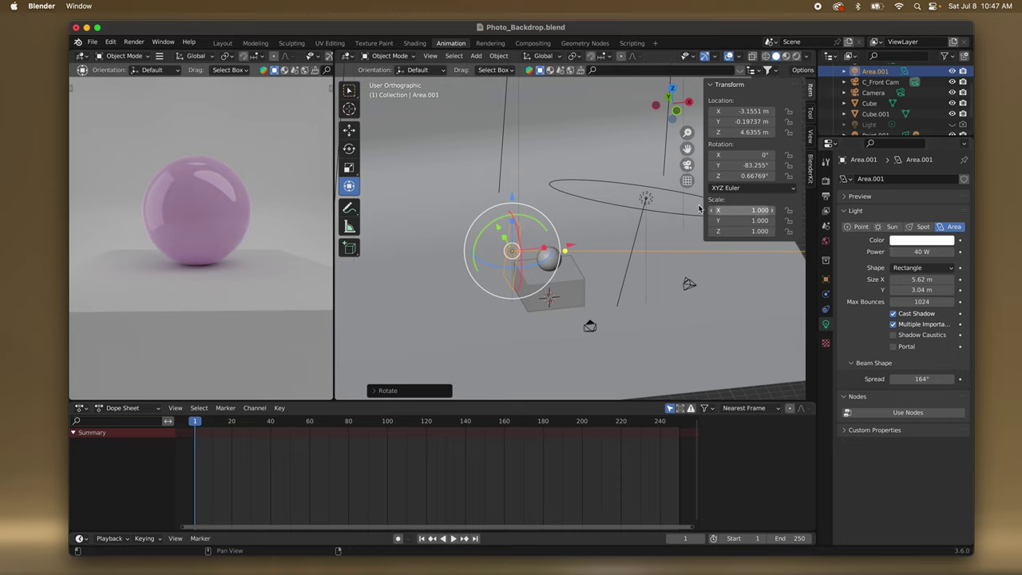
# Set the power of the elliptical area light above the scene to 500 W.
pyautogui.click(648, 199)
pyautogui.click(916, 251)
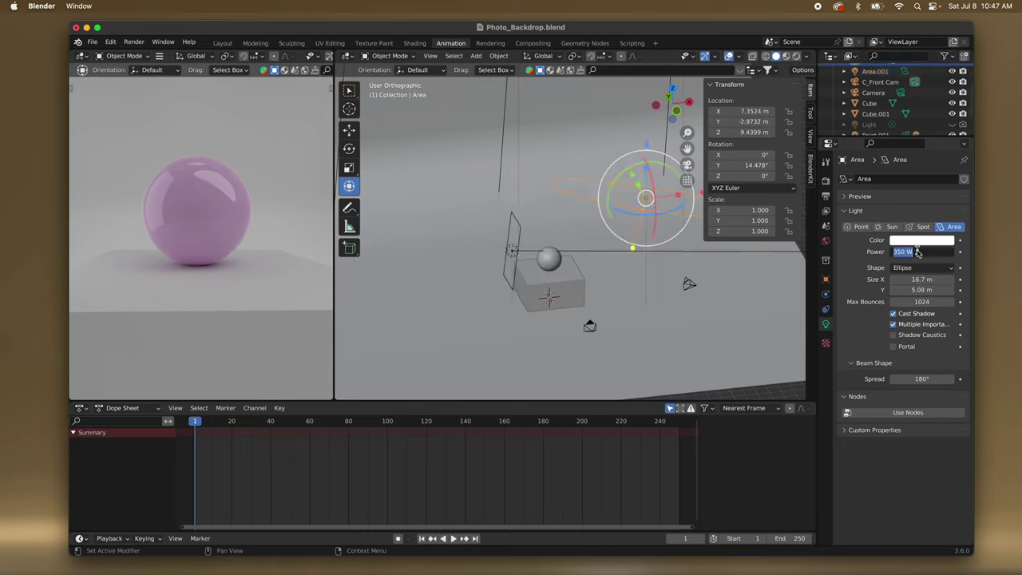
pyautogui.write('400')
pyautogui.press('Return')
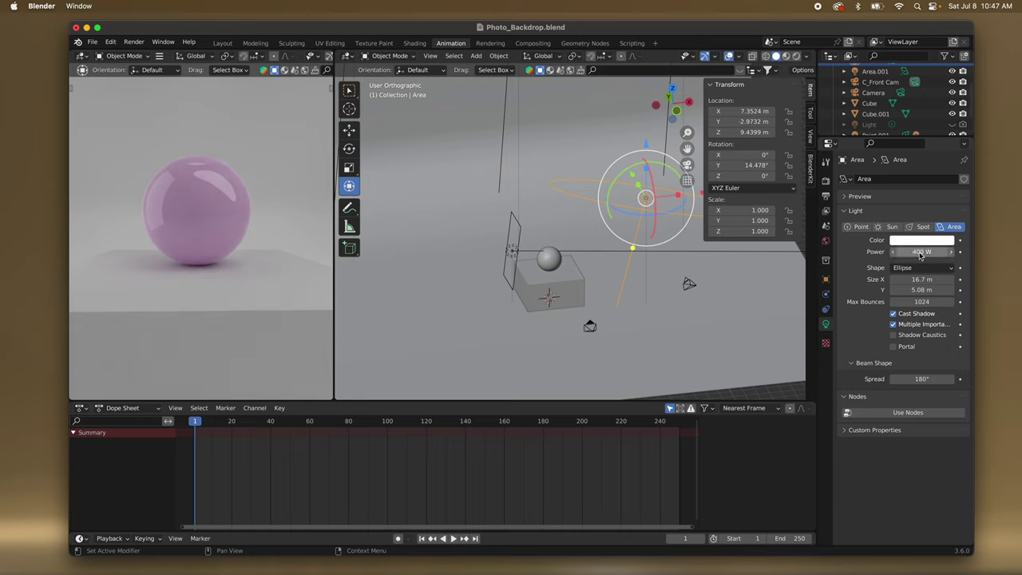
pyautogui.click(909, 255)
pyautogui.write('5')
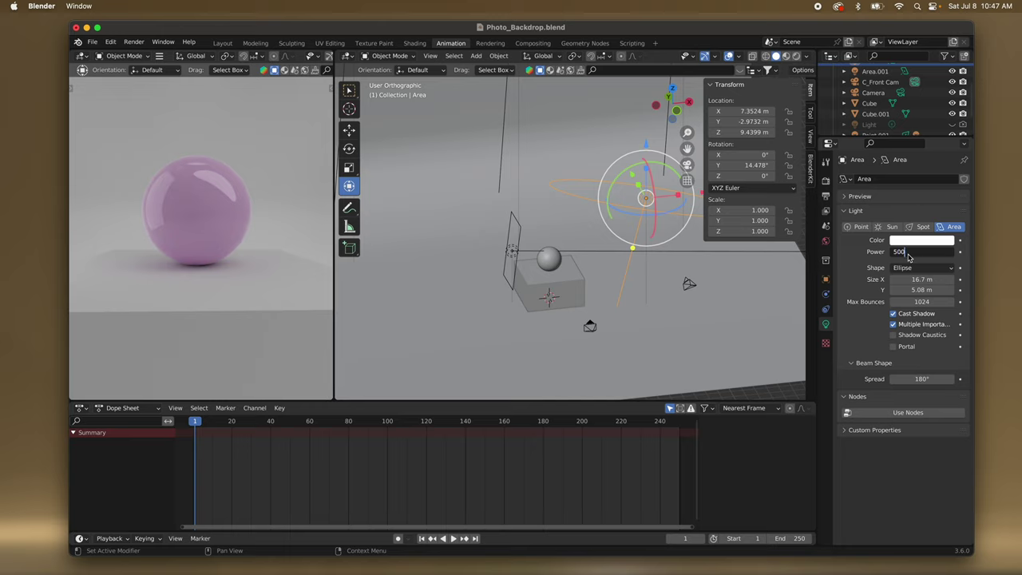
pyautogui.press('Return')
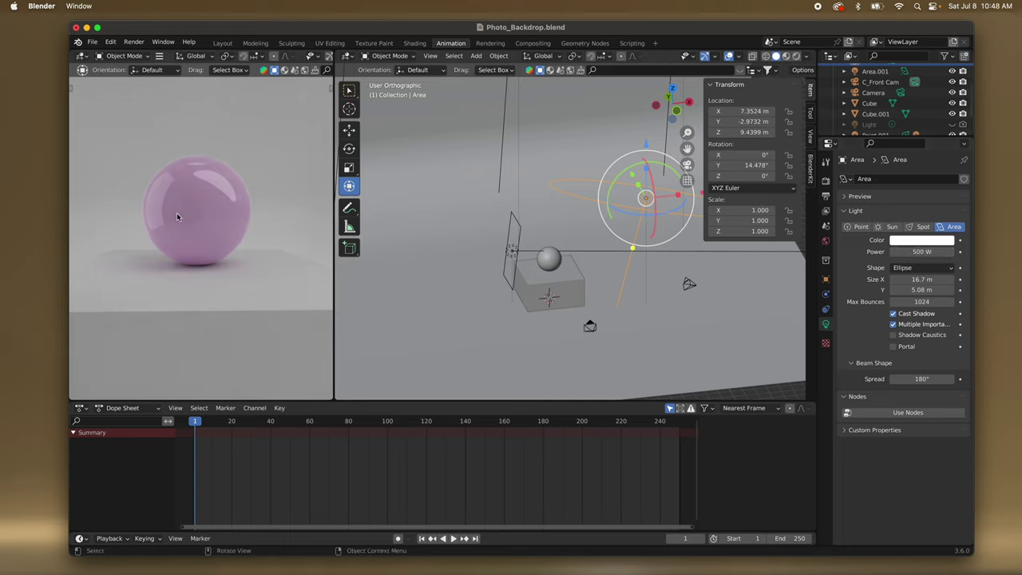
# Turn off viewport denoising in the Cycles sampling settings and save the file.
pyautogui.scroll(-5, 177, 213)
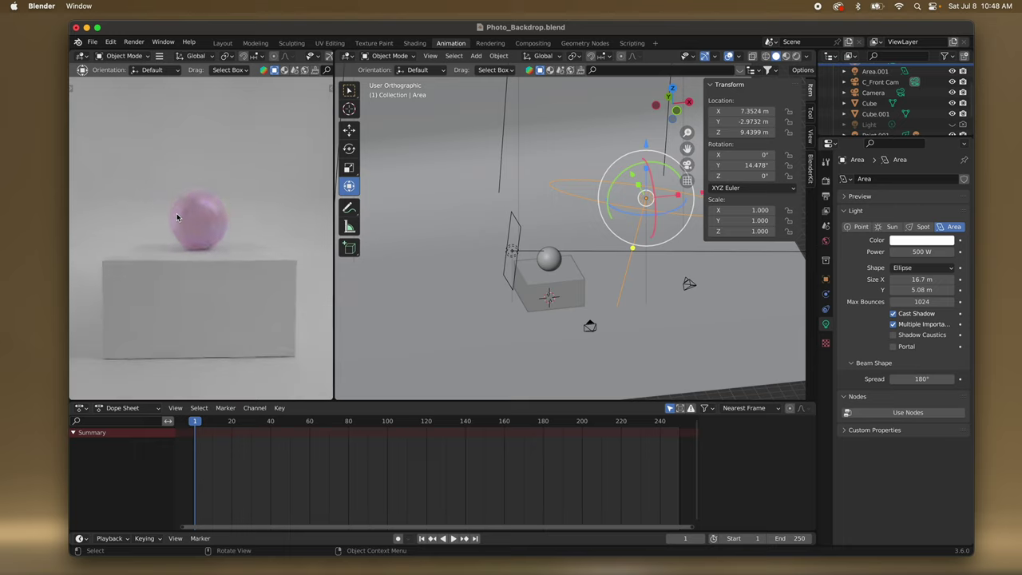
pyautogui.scroll(-2, 176, 213)
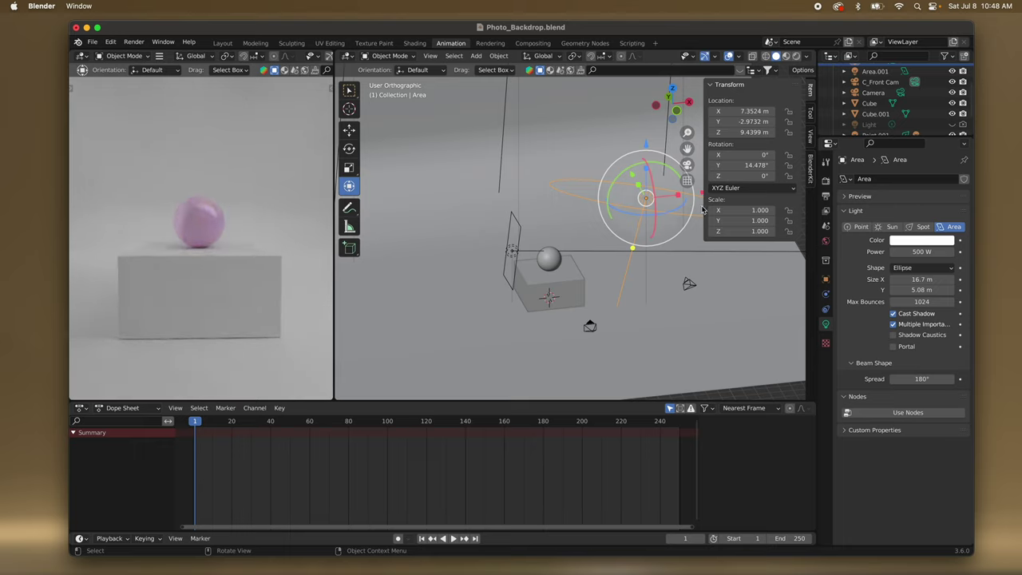
pyautogui.click(826, 196)
pyautogui.click(826, 181)
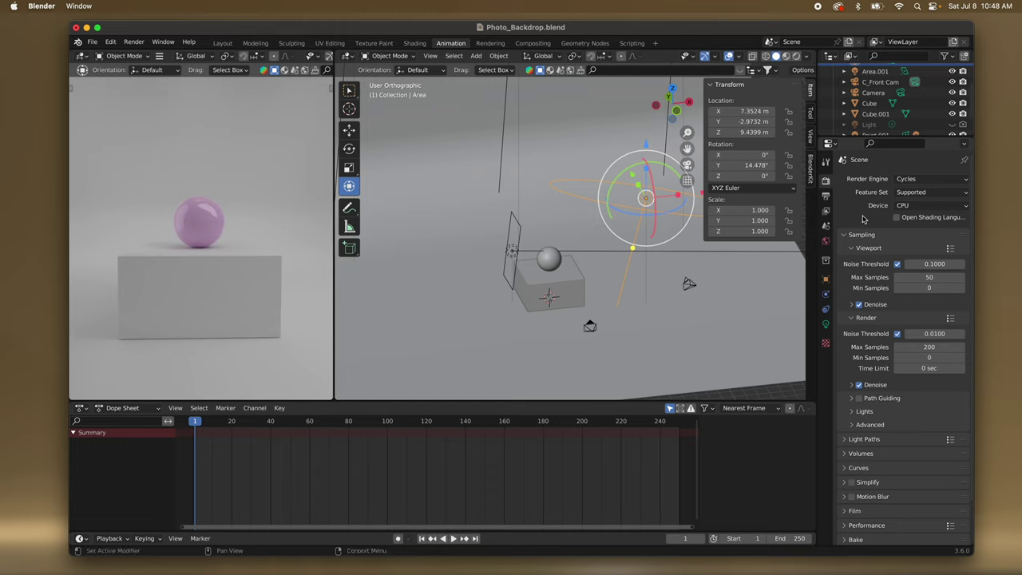
pyautogui.click(858, 305)
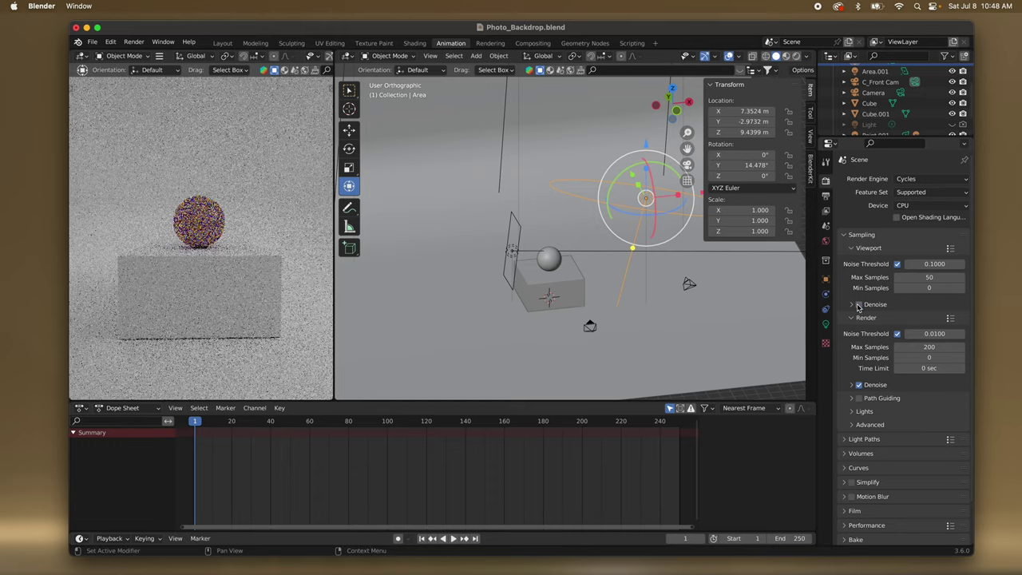
pyautogui.click(92, 41)
pyautogui.click(103, 110)
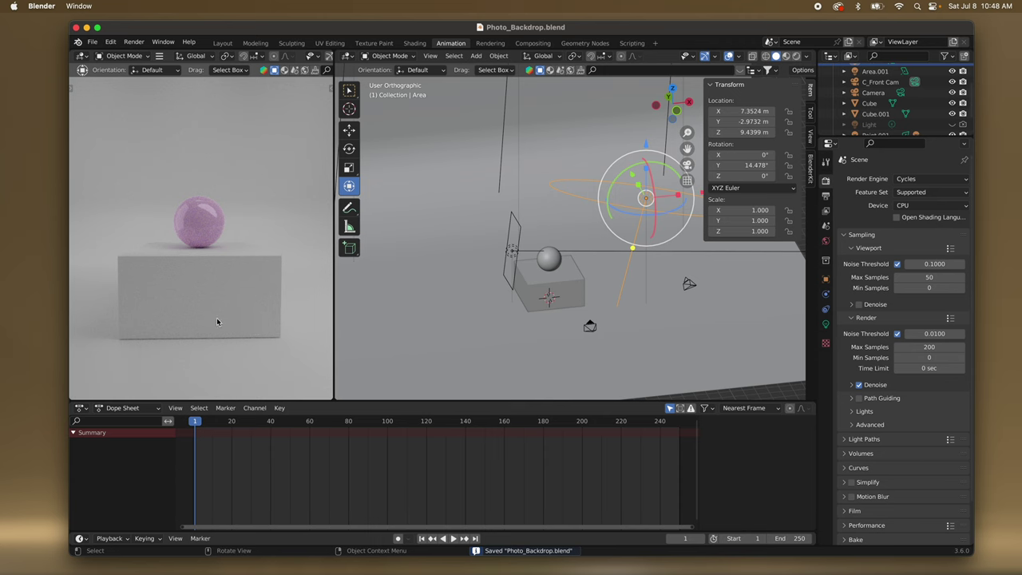
# Lower the sphere and box together until the box is at about Z 1.227 m, and save the file.
pyautogui.scroll(-5, 222, 321)
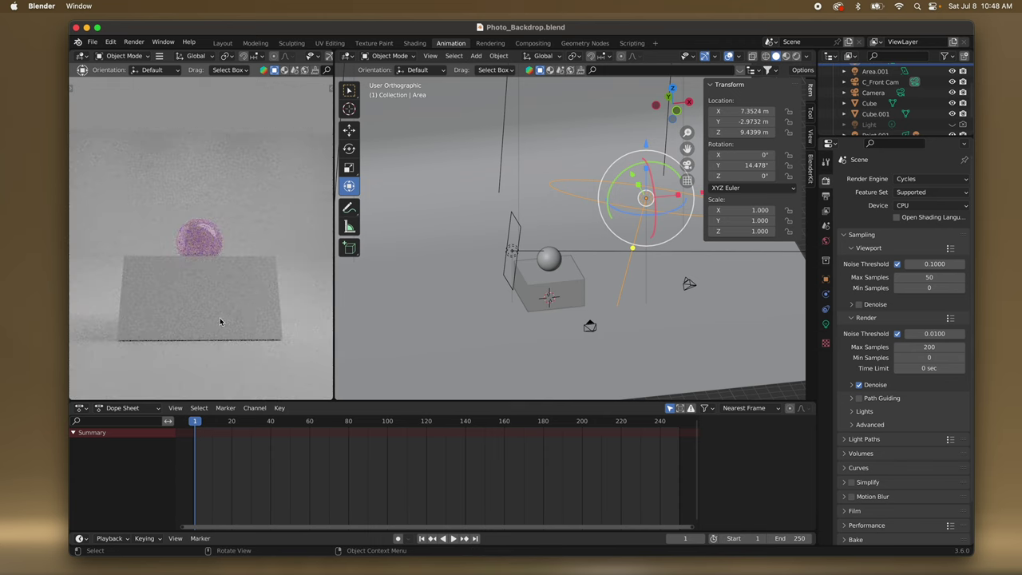
pyautogui.click(550, 262)
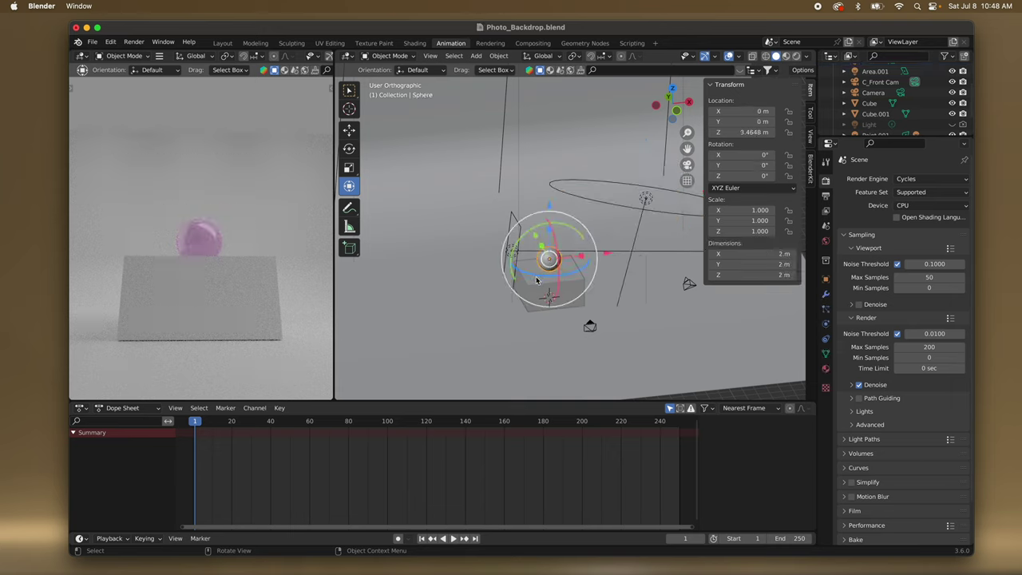
pyautogui.click(349, 130)
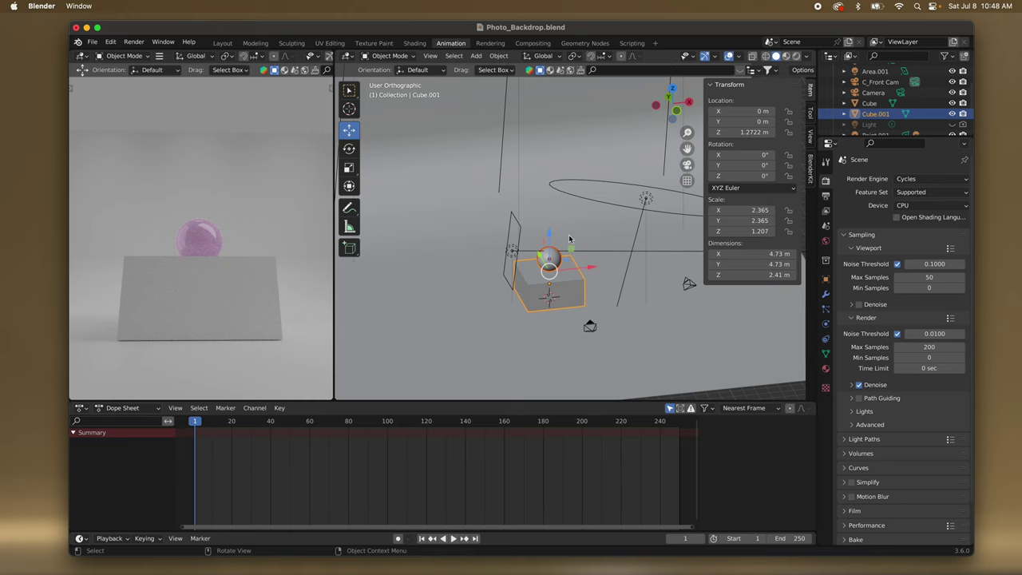
pyautogui.hscroll(-5, 551, 236)
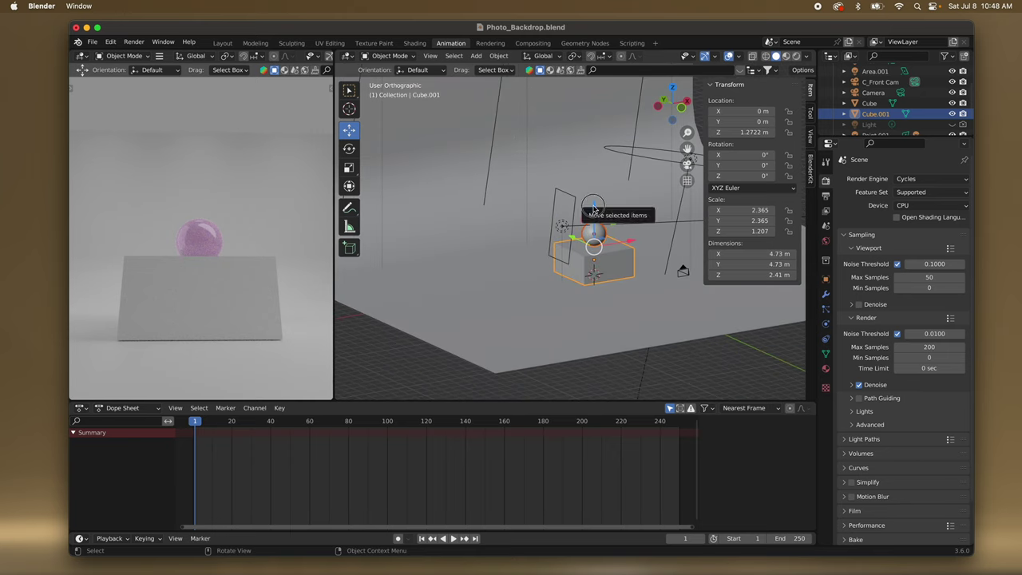
pyautogui.moveTo(595, 207); pyautogui.dragTo(593, 209)
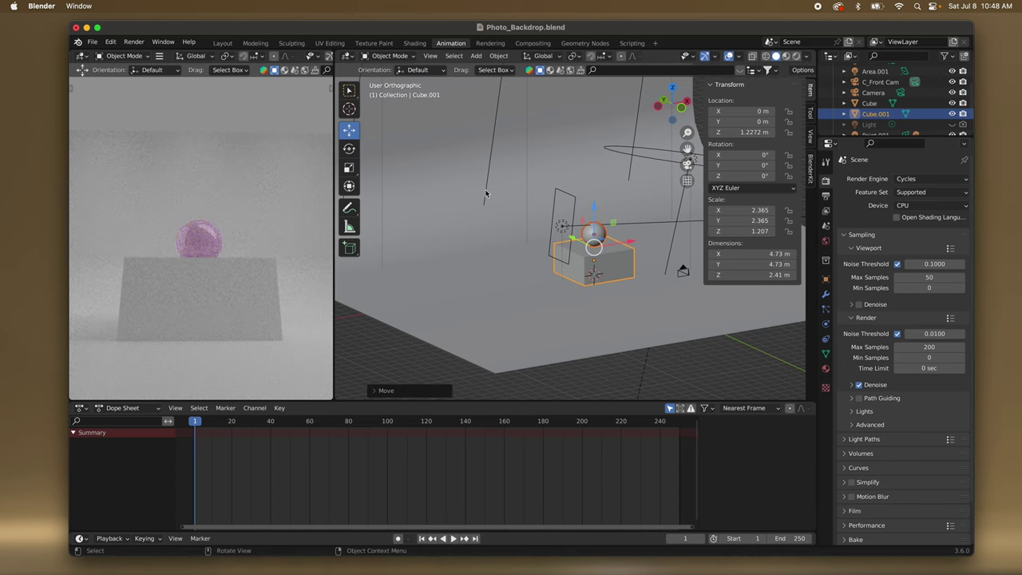
pyautogui.click(93, 41)
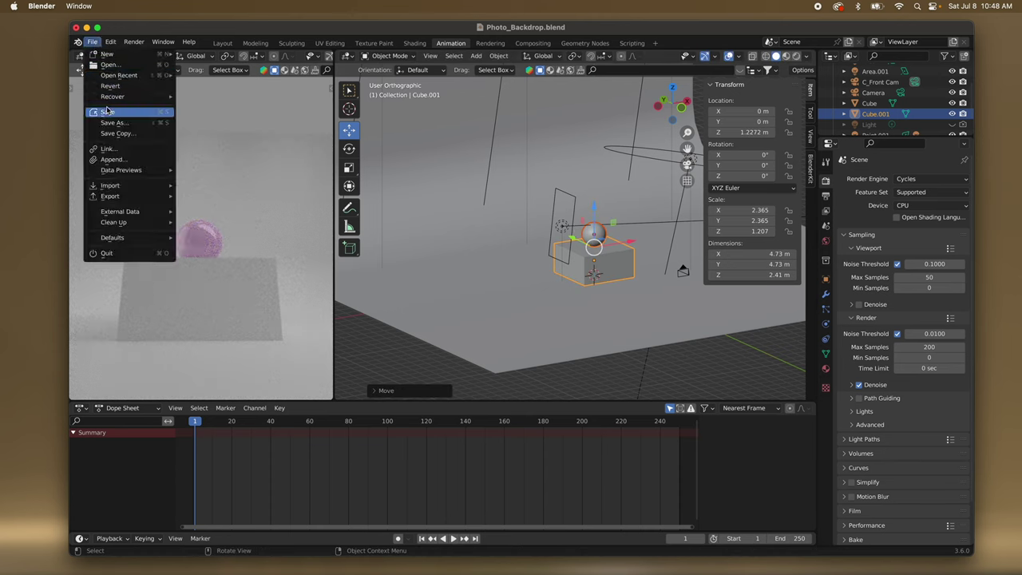
pyautogui.click(112, 110)
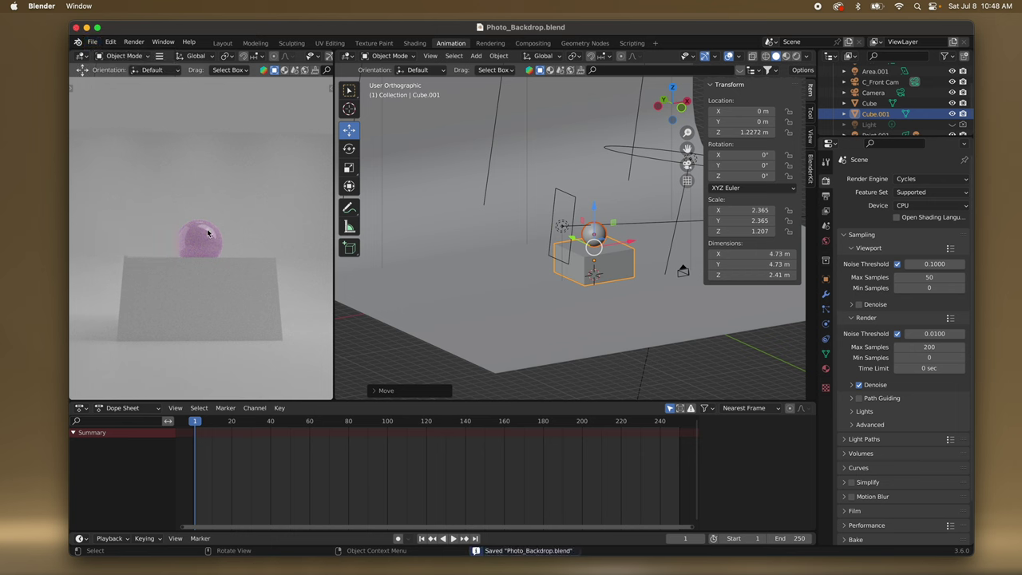
# Return the rendered preview to the camera view with the whole frame in sight, and save the file.
pyautogui.scroll(8, 206, 233)
pyautogui.scroll(-4, 207, 232)
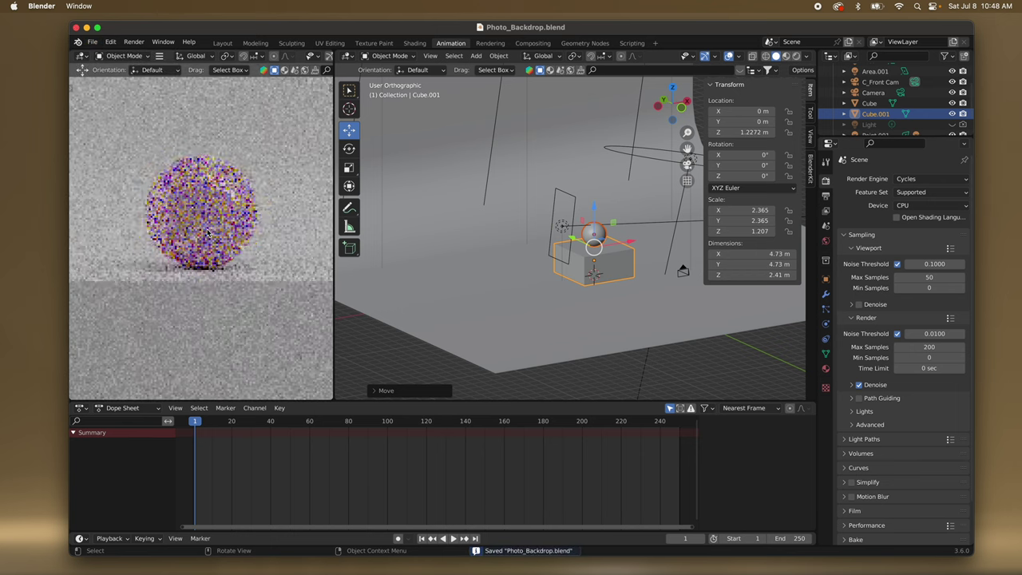
pyautogui.scroll(-6, 207, 232)
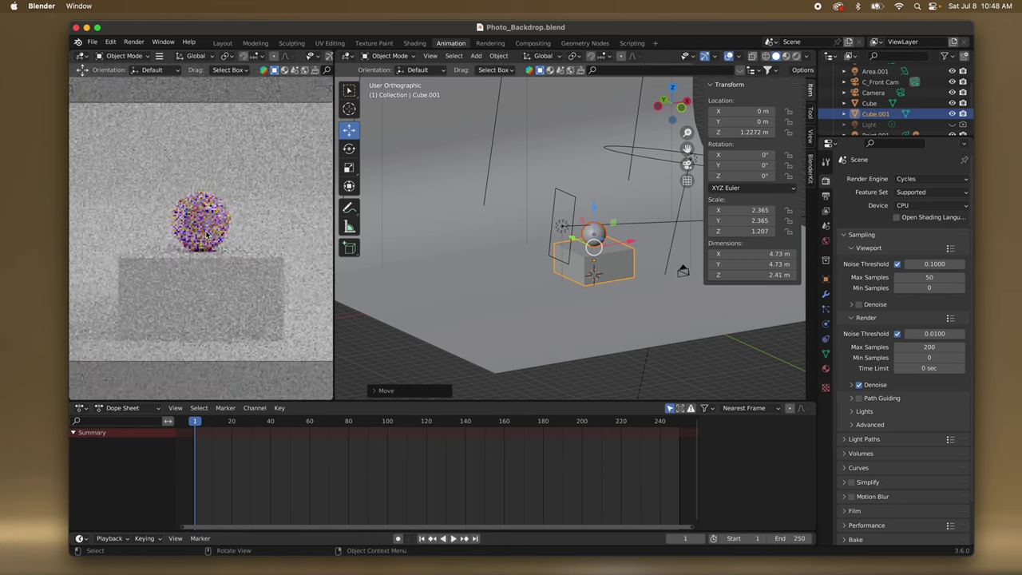
pyautogui.press('KP_0')
pyautogui.scroll(-3, 206, 235)
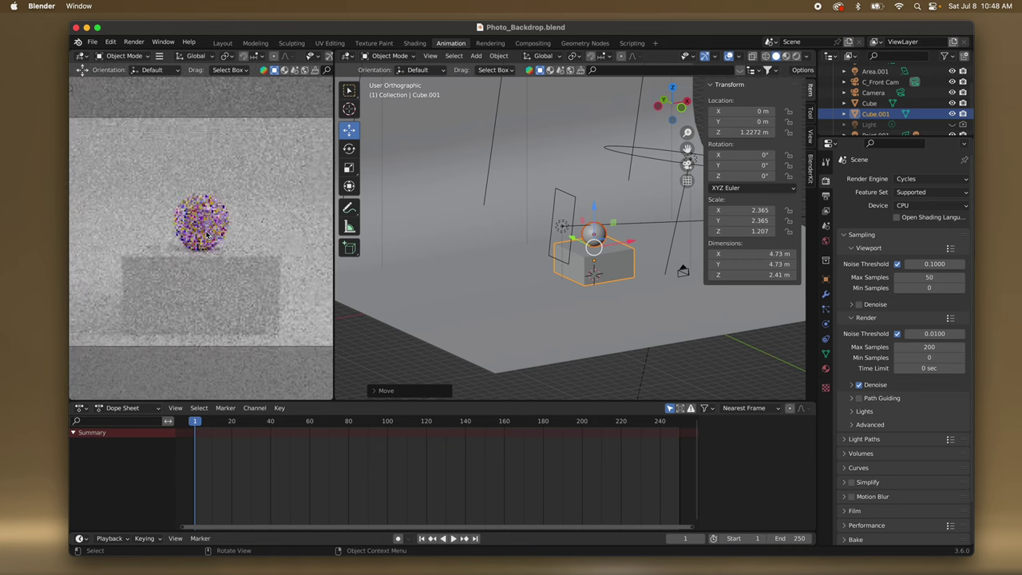
pyautogui.scroll(-2, 206, 234)
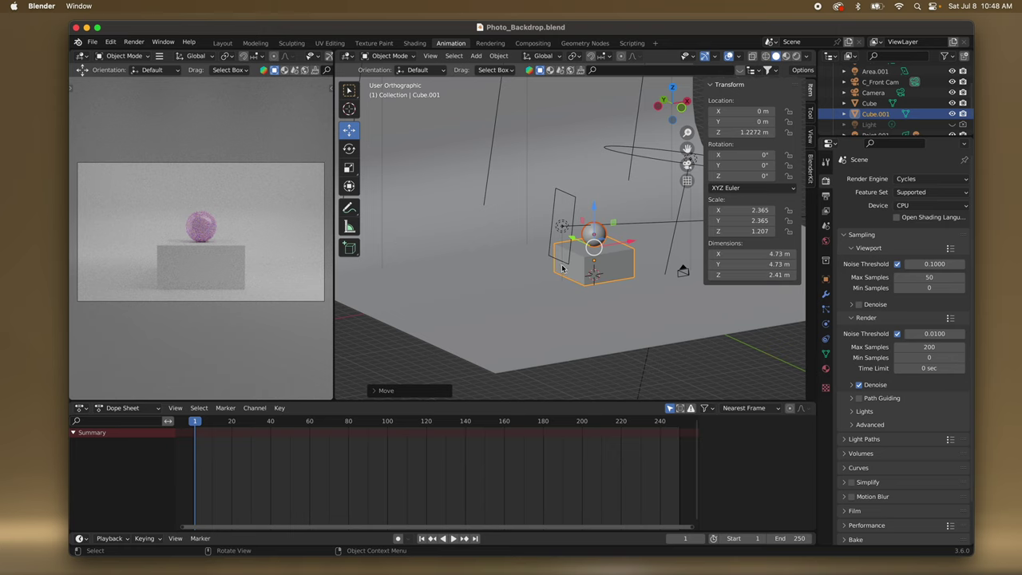
pyautogui.click(93, 42)
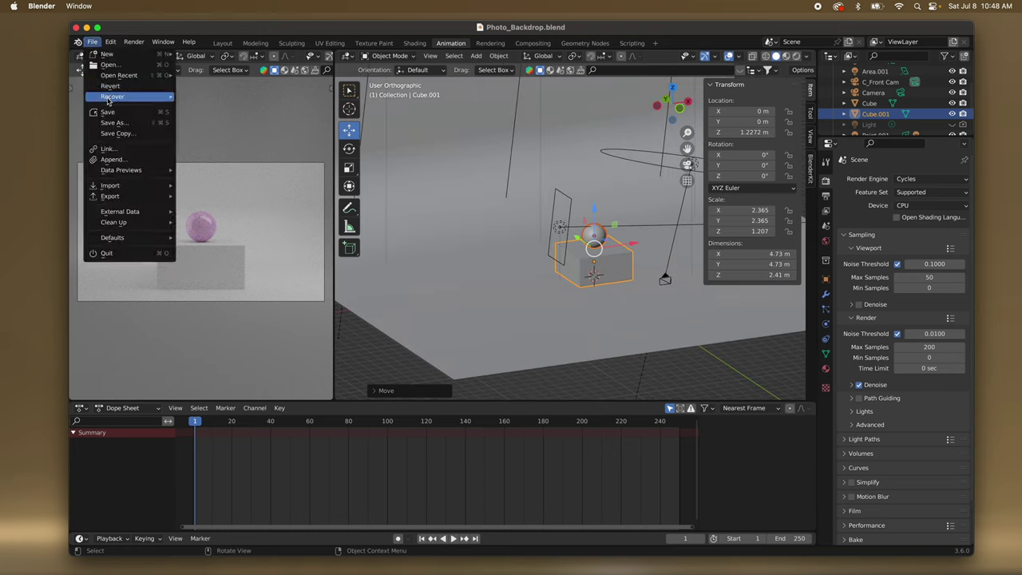
pyautogui.click(109, 112)
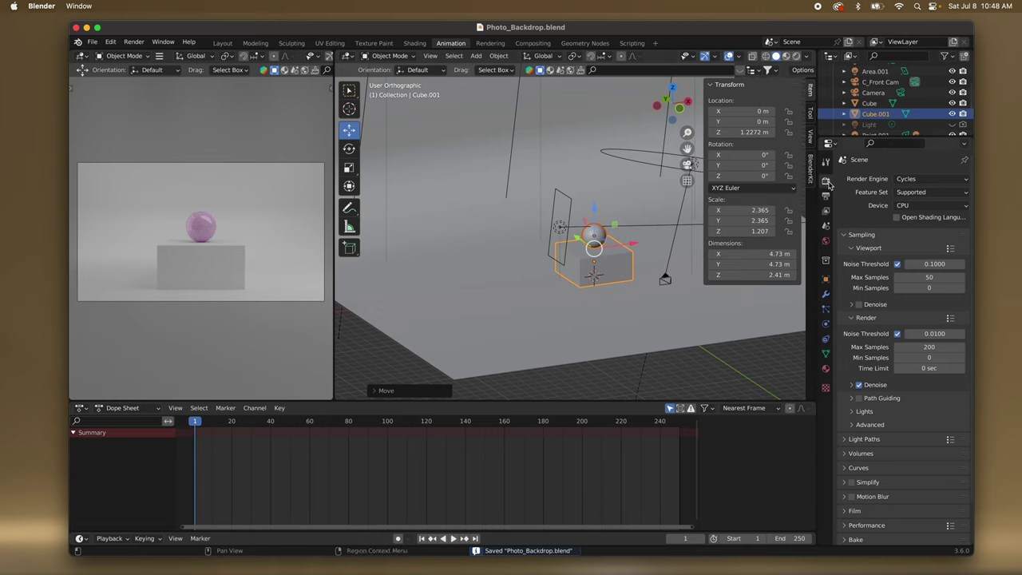
pyautogui.scroll(-3, 905, 309)
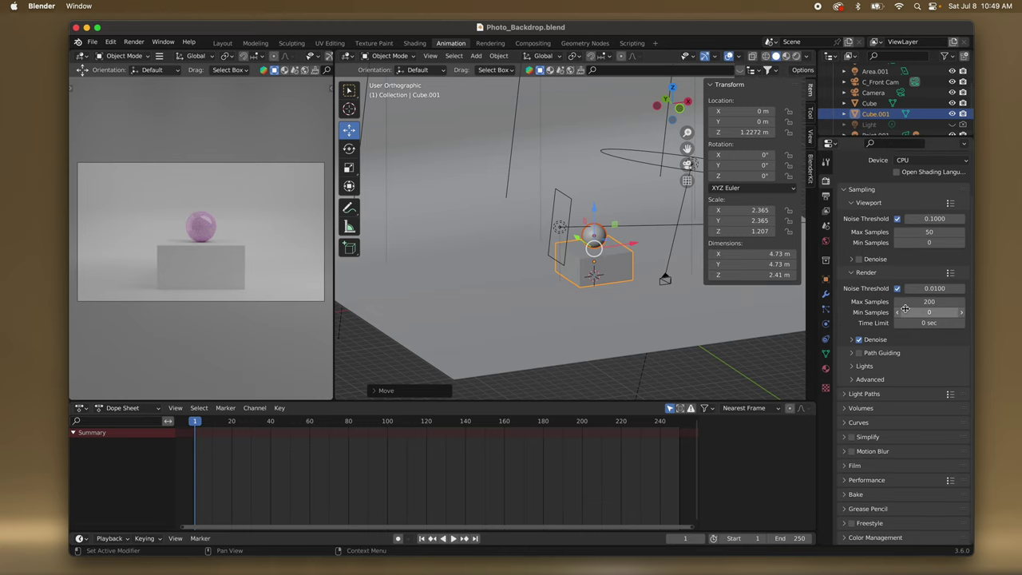
pyautogui.scroll(3, 902, 271)
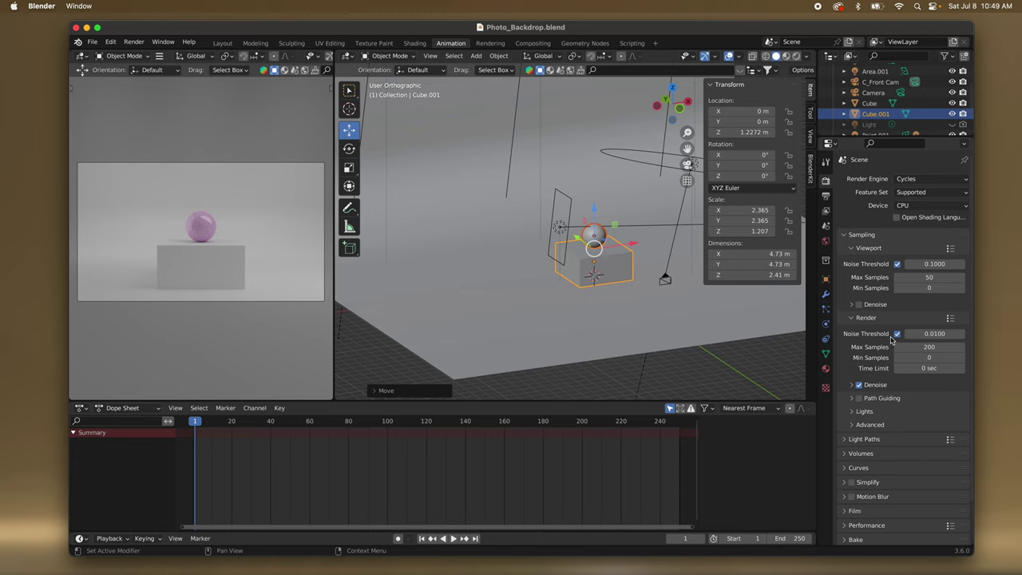
pyautogui.click(853, 318)
pyautogui.click(853, 319)
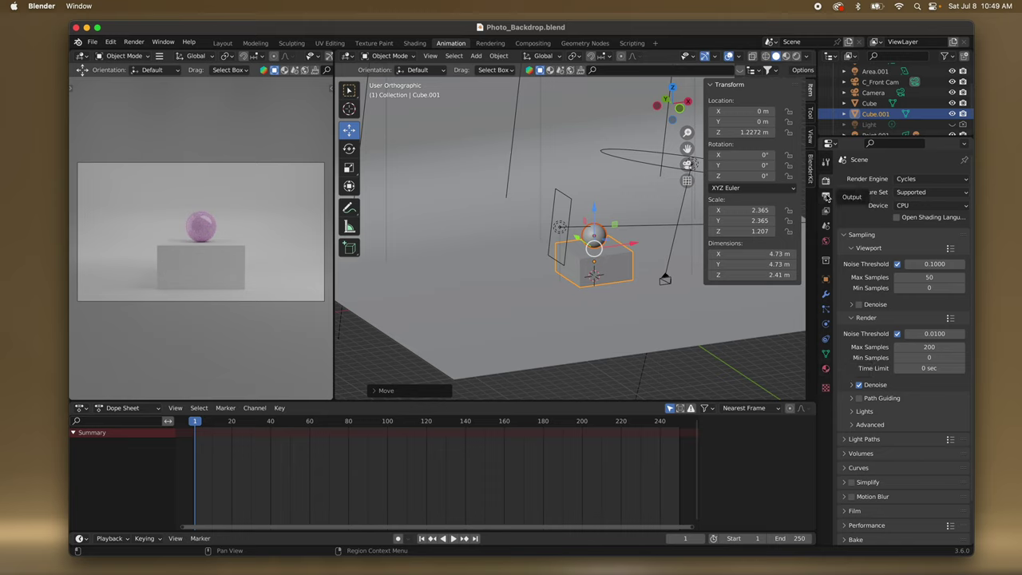
pyautogui.click(827, 197)
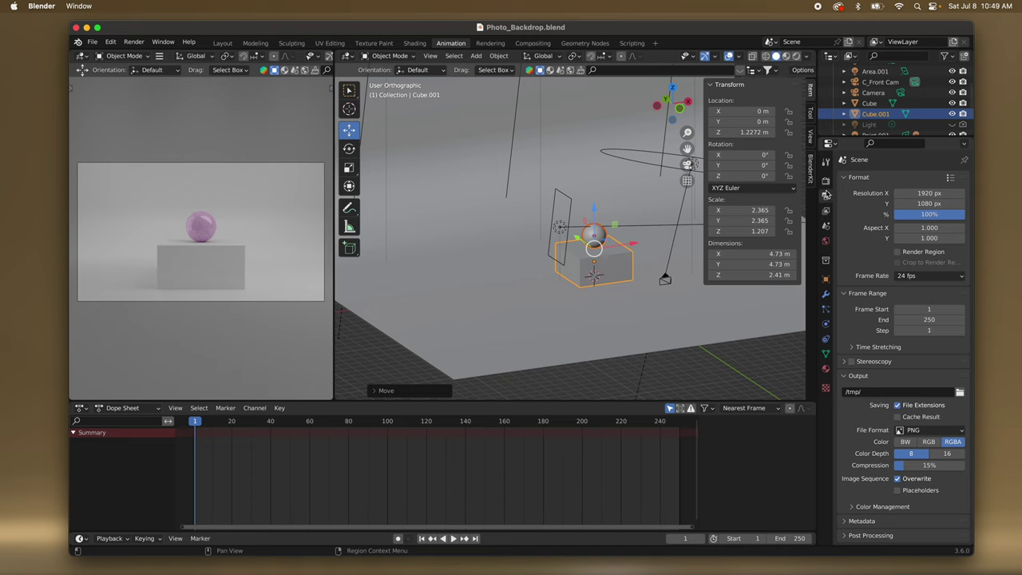
pyautogui.click(825, 181)
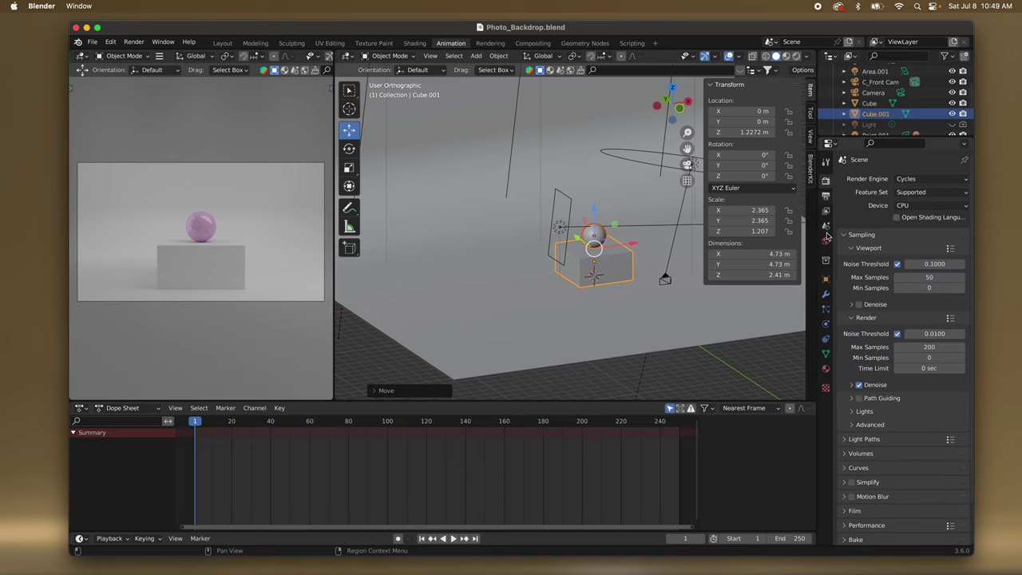
# Set the render output folder to the BLENDER folder inside Downloads.
pyautogui.click(826, 197)
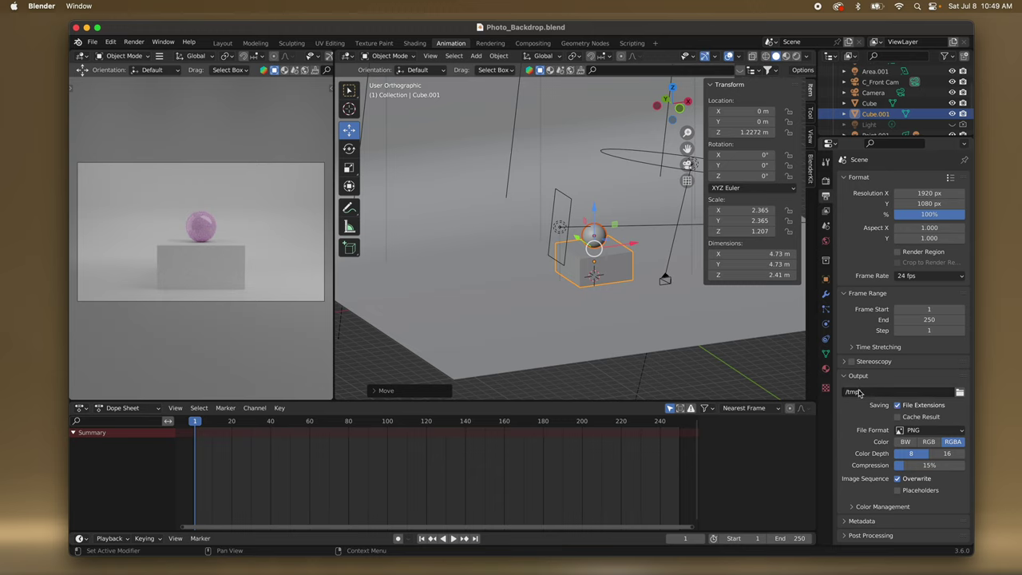
pyautogui.click(960, 391)
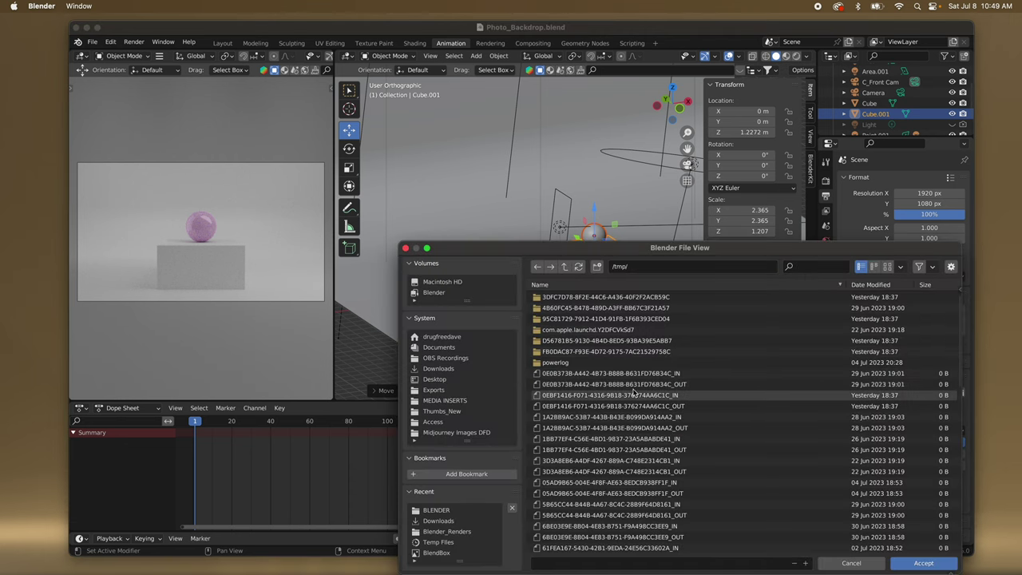
pyautogui.click(438, 368)
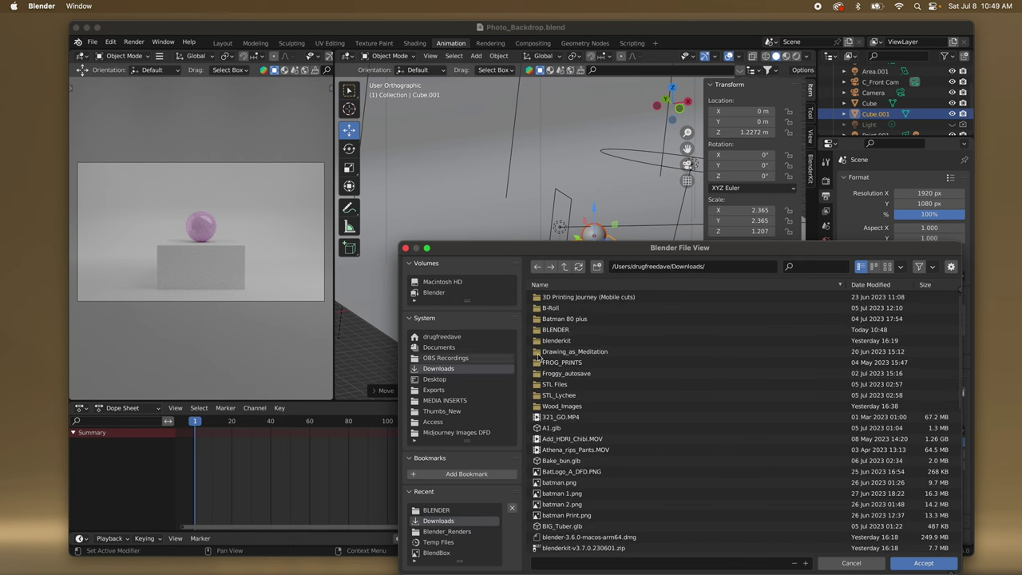
pyautogui.doubleClick(556, 330)
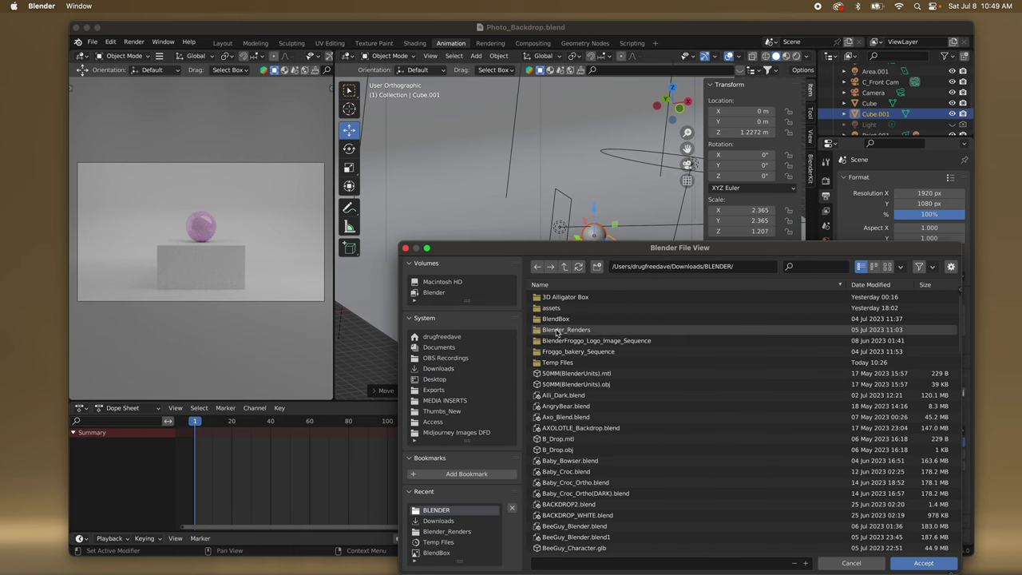
pyautogui.click(914, 563)
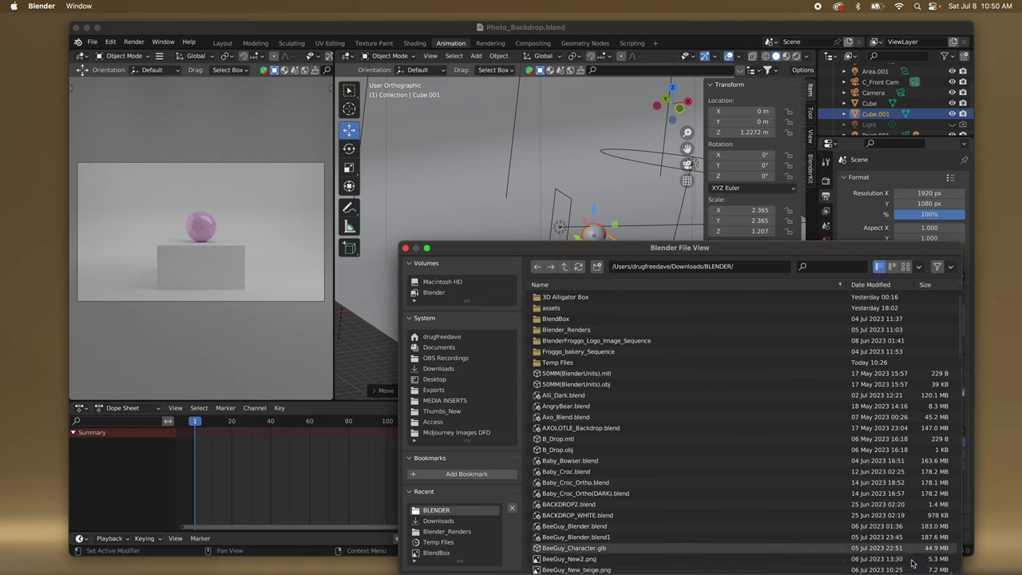
pyautogui.press('Return')
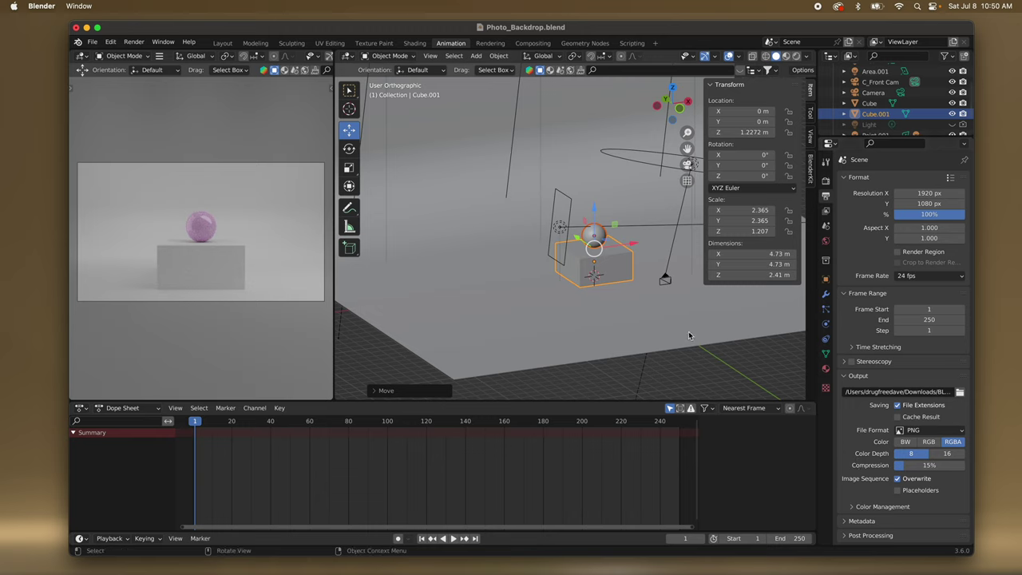
# Render the scene as a still image and enlarge the render window so the whole frame fits.
pyautogui.click(136, 43)
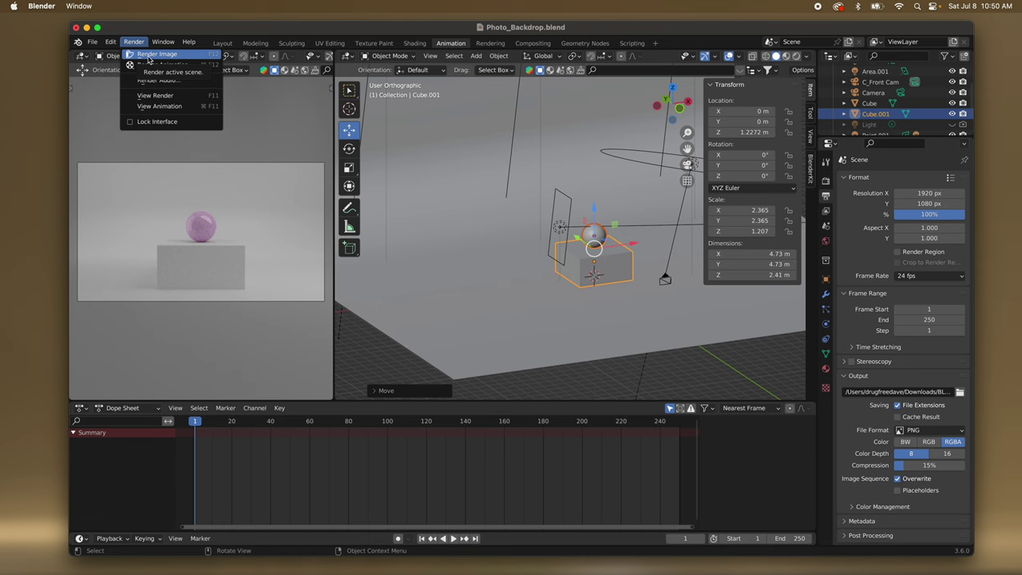
pyautogui.click(147, 54)
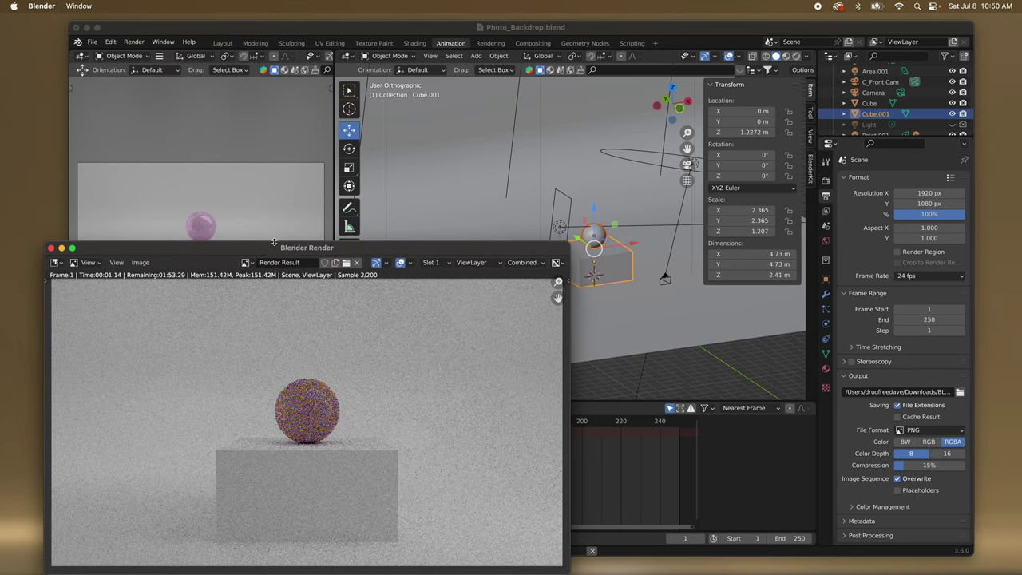
pyautogui.moveTo(278, 246); pyautogui.dragTo(387, 19)
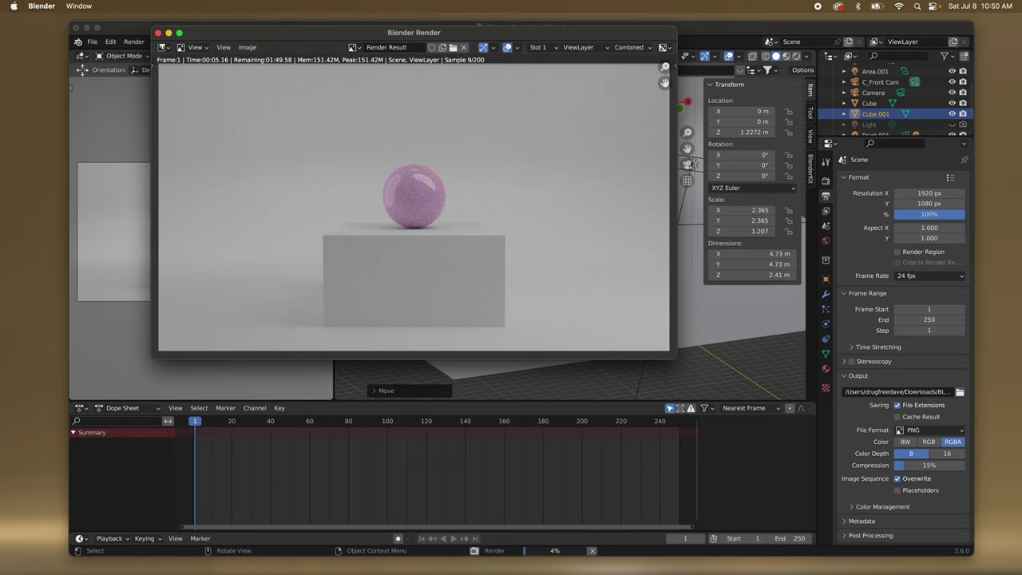
pyautogui.moveTo(670, 360); pyautogui.dragTo(782, 475)
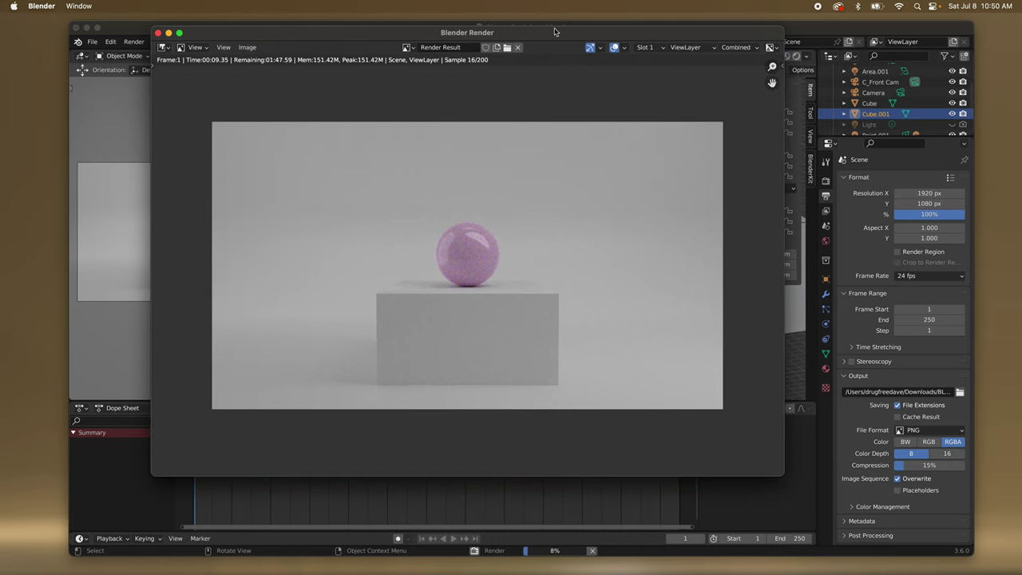
pyautogui.moveTo(555, 32); pyautogui.dragTo(552, 39)
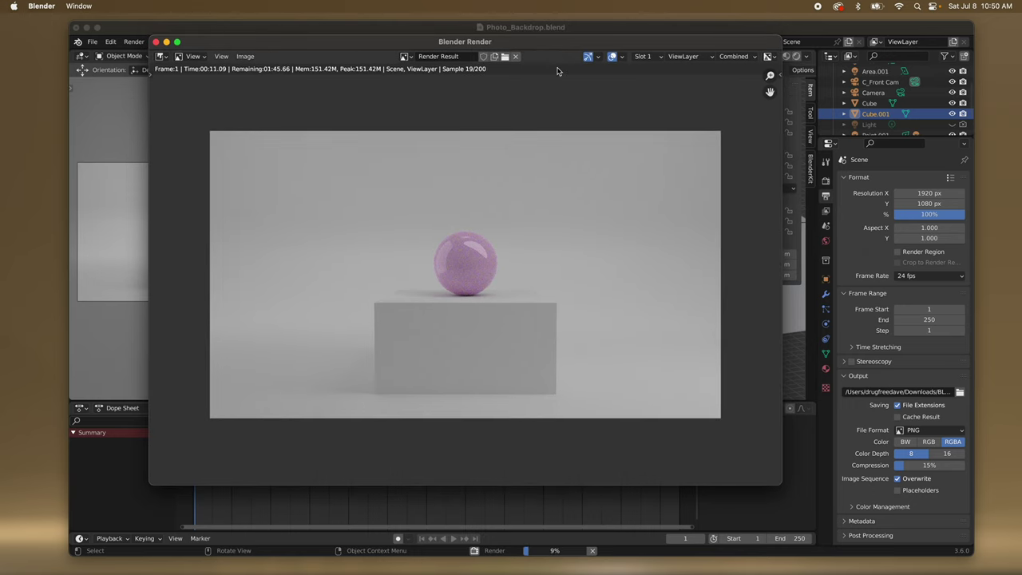
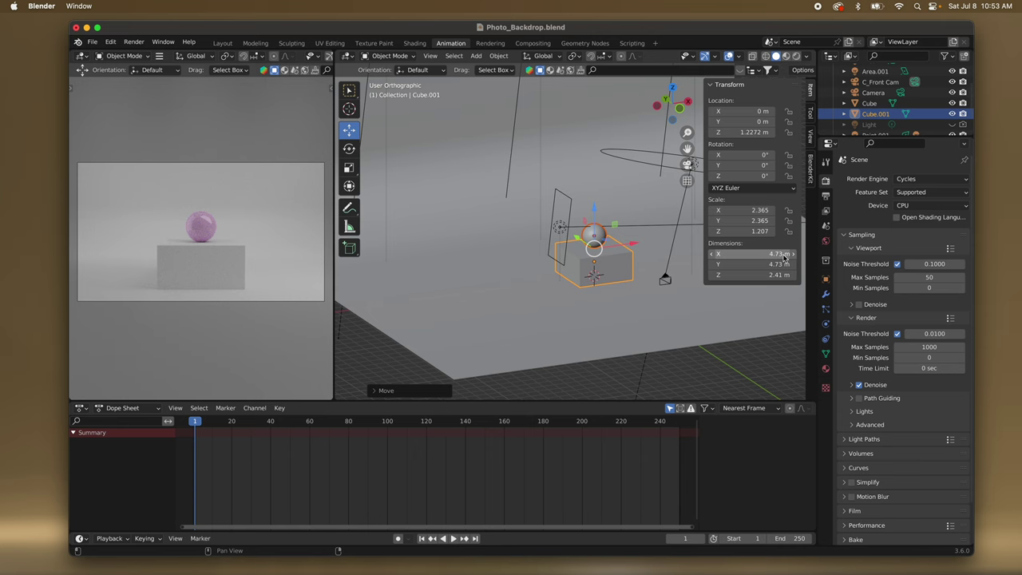
# Render the still image again with the current sampling settings and close the finished render's window.
pyautogui.click(93, 41)
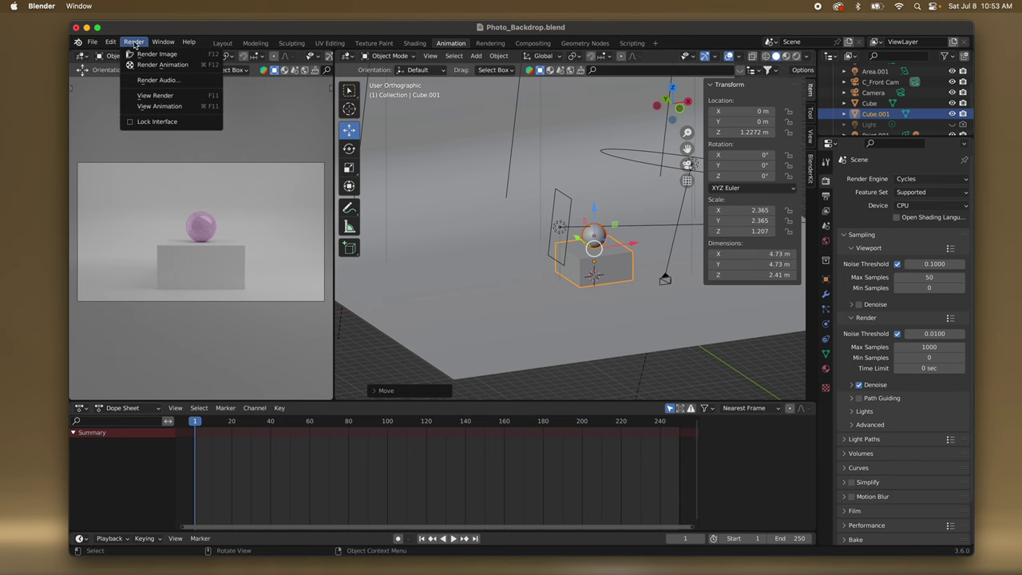
pyautogui.click(148, 53)
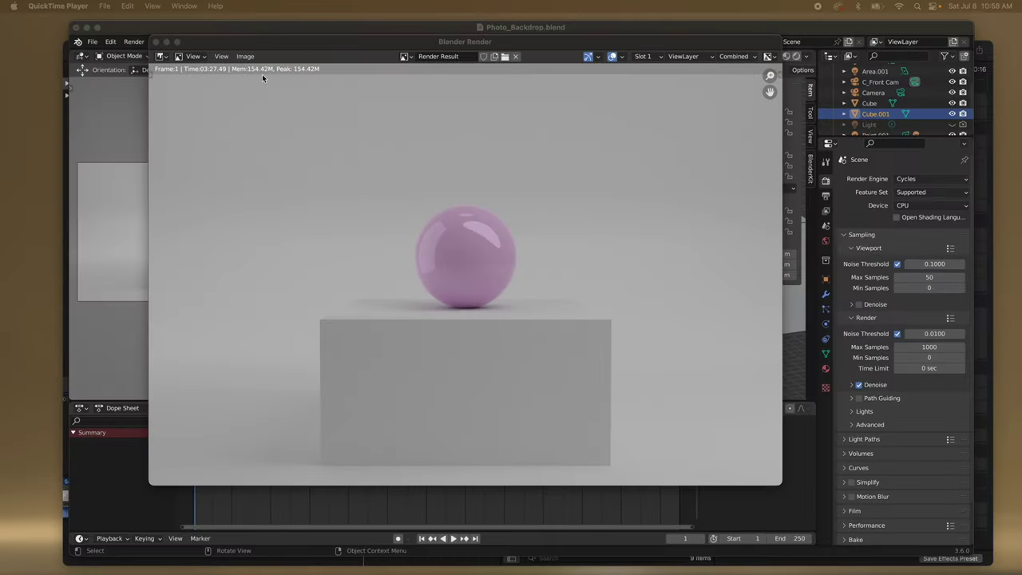
pyautogui.click(156, 41)
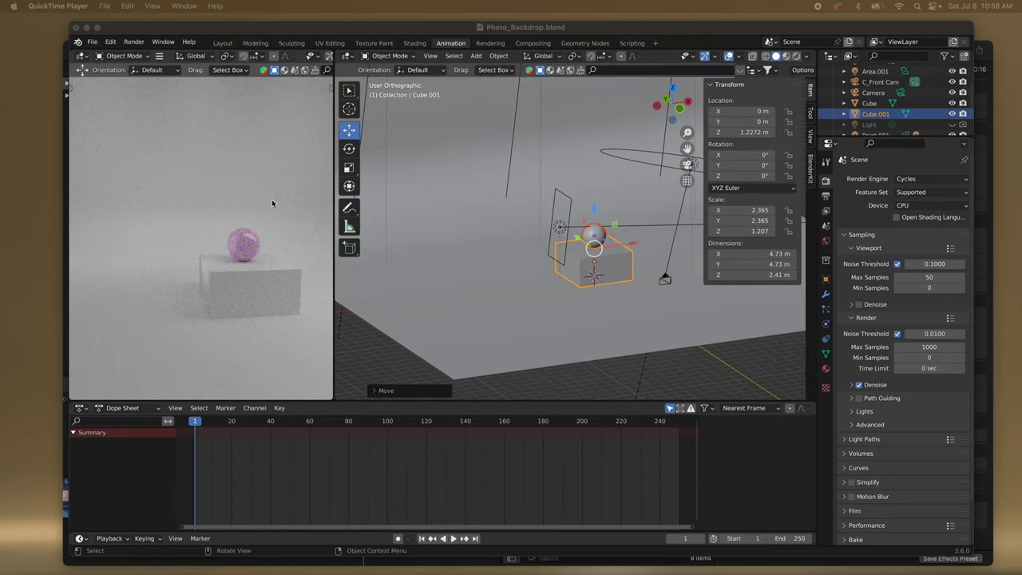
# Examine the sphere's reflections up close in the rendered camera preview and the whole backdrop and light setup in the 3D view.
pyautogui.press('KP_0')
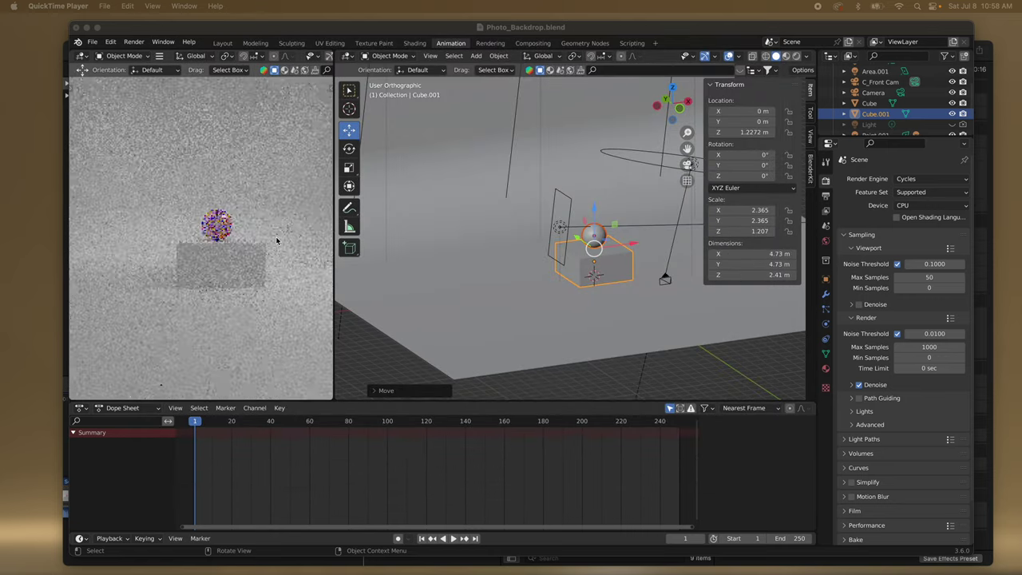
pyautogui.click(223, 234)
pyautogui.scroll(3, 223, 234)
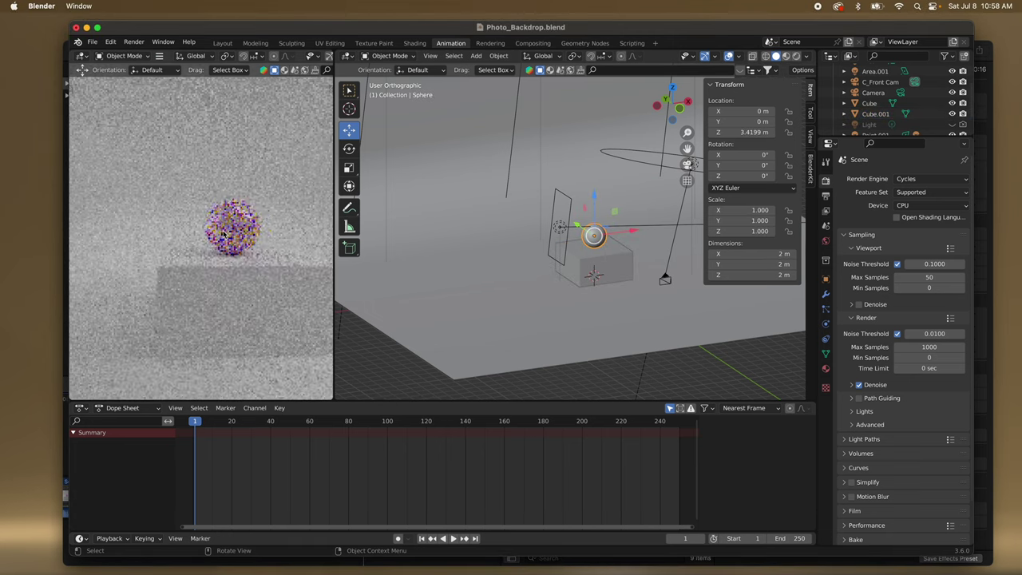
pyautogui.press('KP_0')
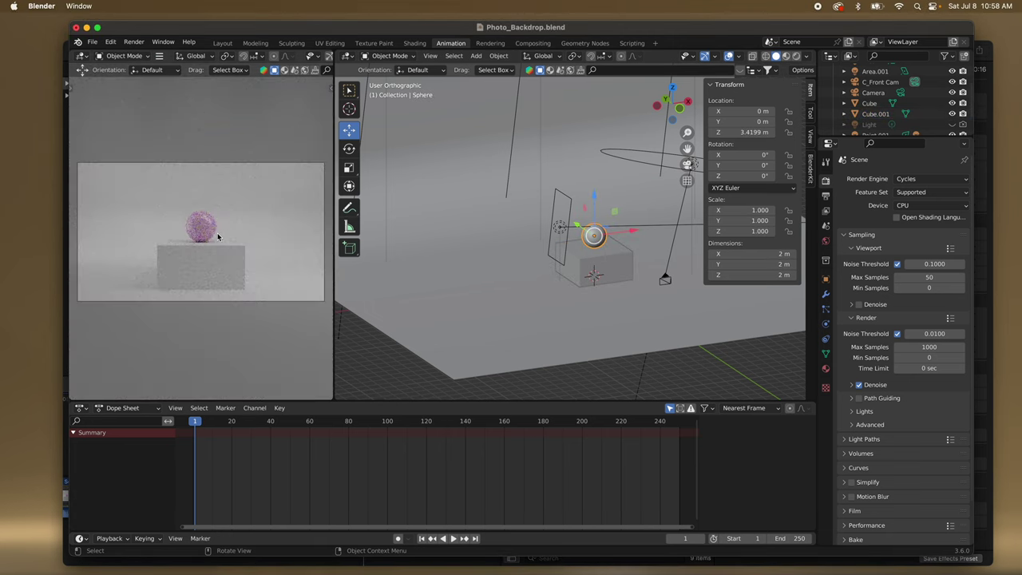
pyautogui.scroll(5, 200, 237)
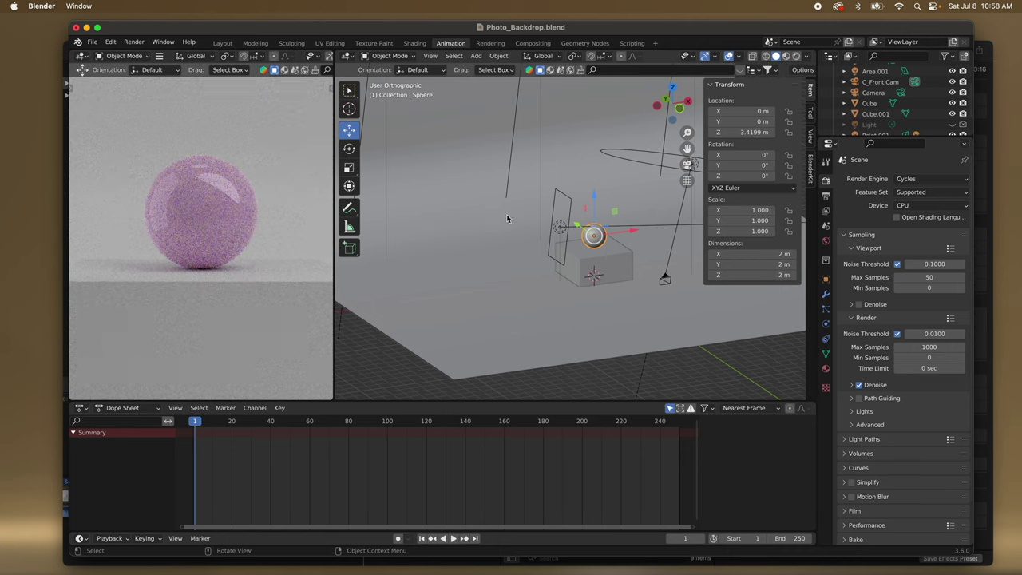
pyautogui.scroll(3, 216, 213)
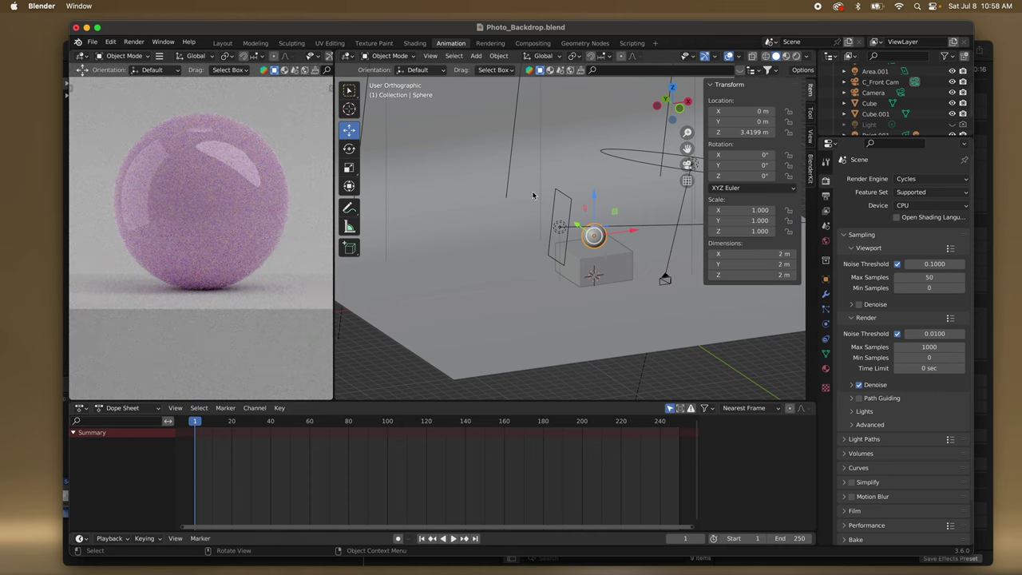
pyautogui.scroll(-5, 534, 195)
pyautogui.hscroll(-5, 534, 196)
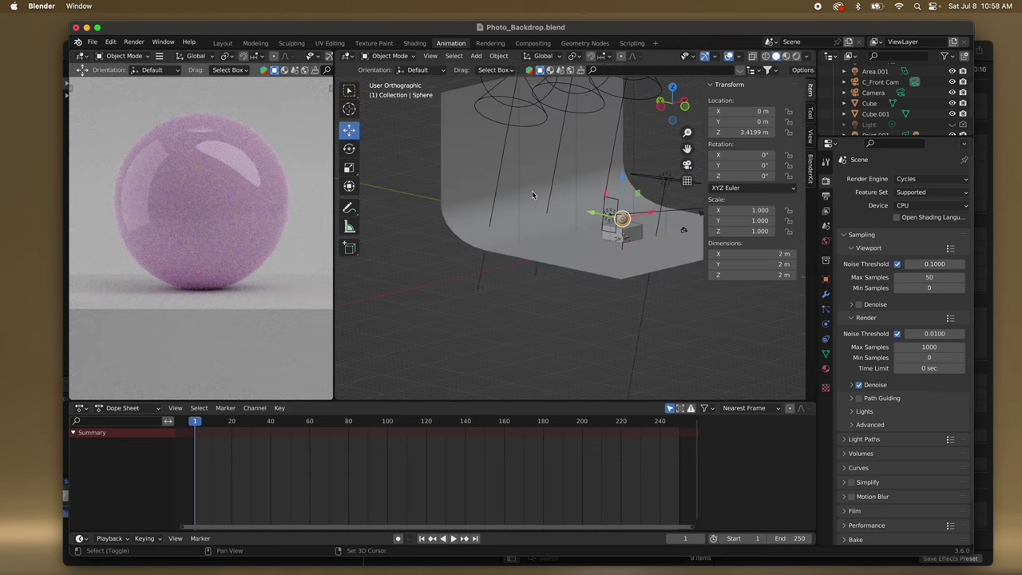
pyautogui.keyDown('shift'); pyautogui.scroll(5, 532, 195); pyautogui.keyUp('shift')
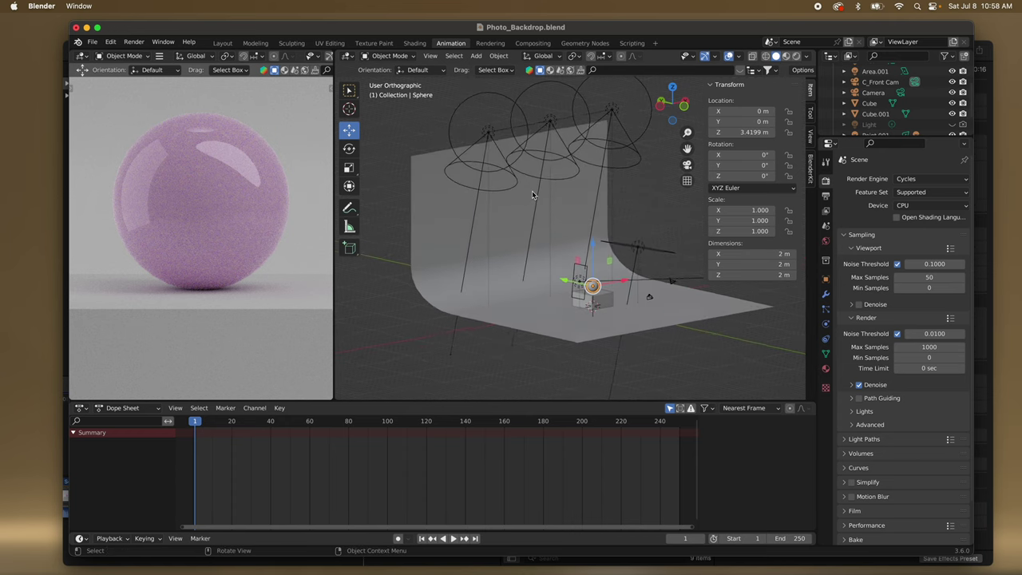
pyautogui.scroll(-3, 532, 192)
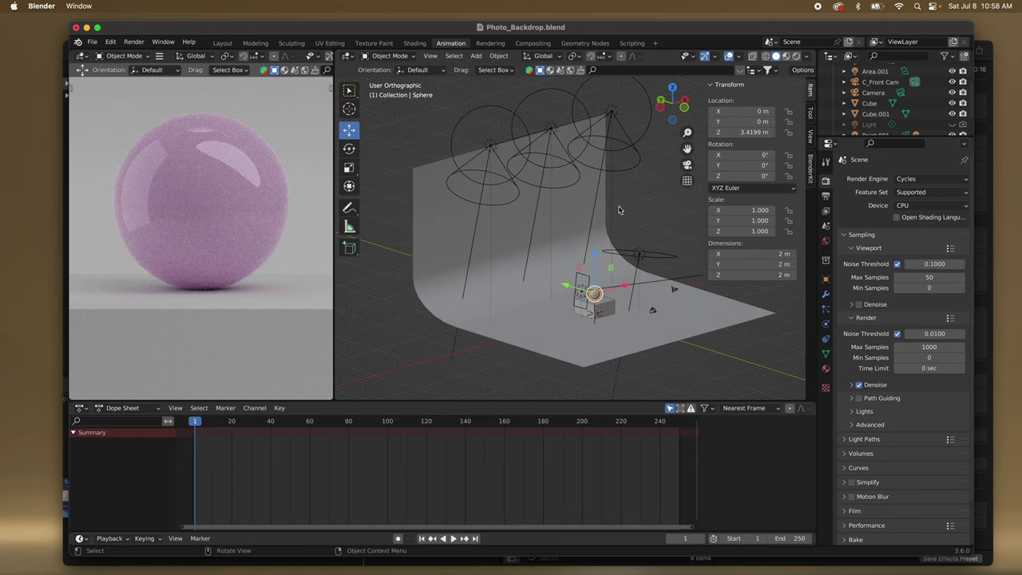
# Try a black world background color and undo the change.
pyautogui.click(826, 241)
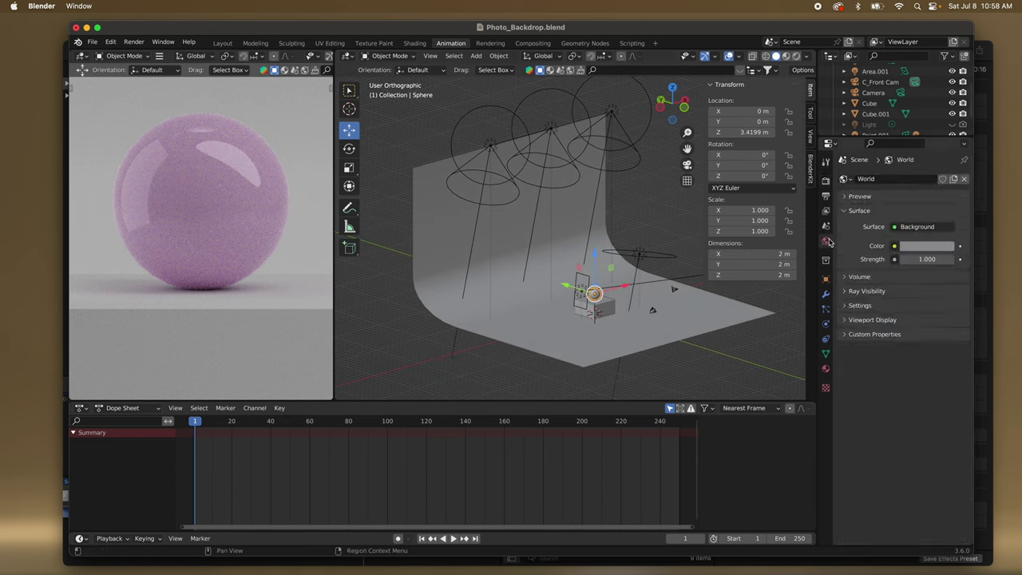
pyautogui.click(918, 247)
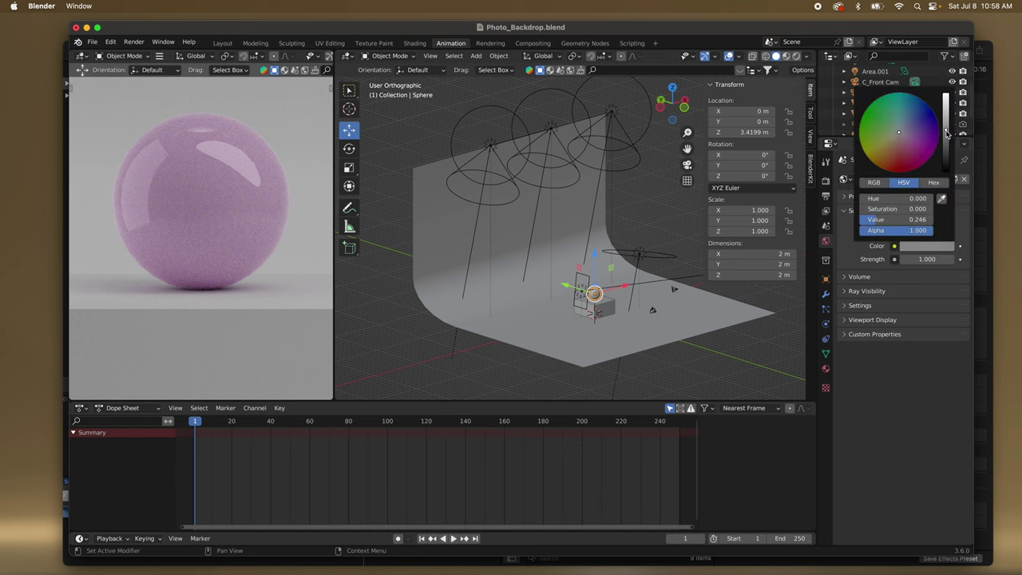
pyautogui.moveTo(947, 134); pyautogui.dragTo(946, 169)
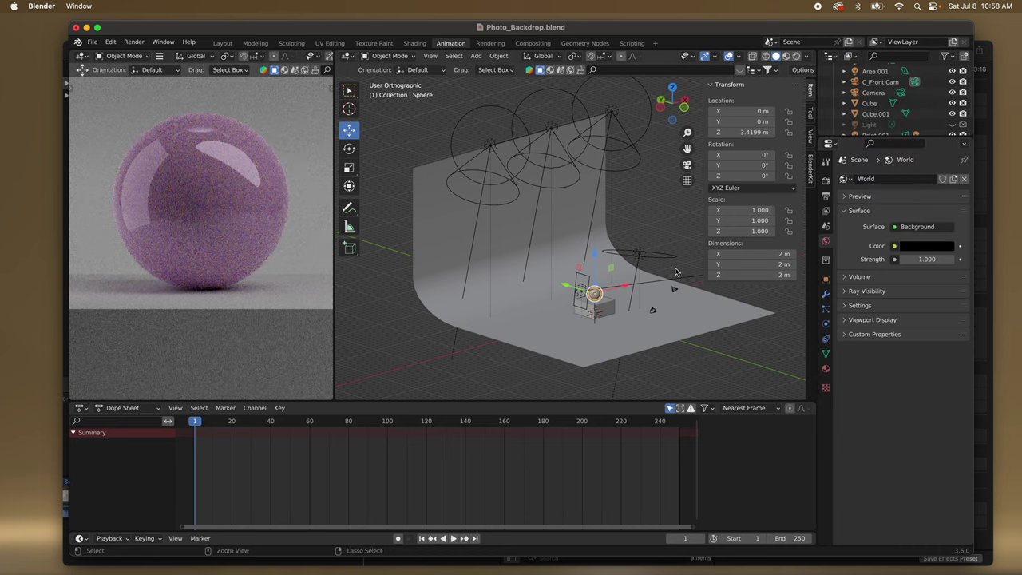
pyautogui.hotkey('ctrl', 'z')
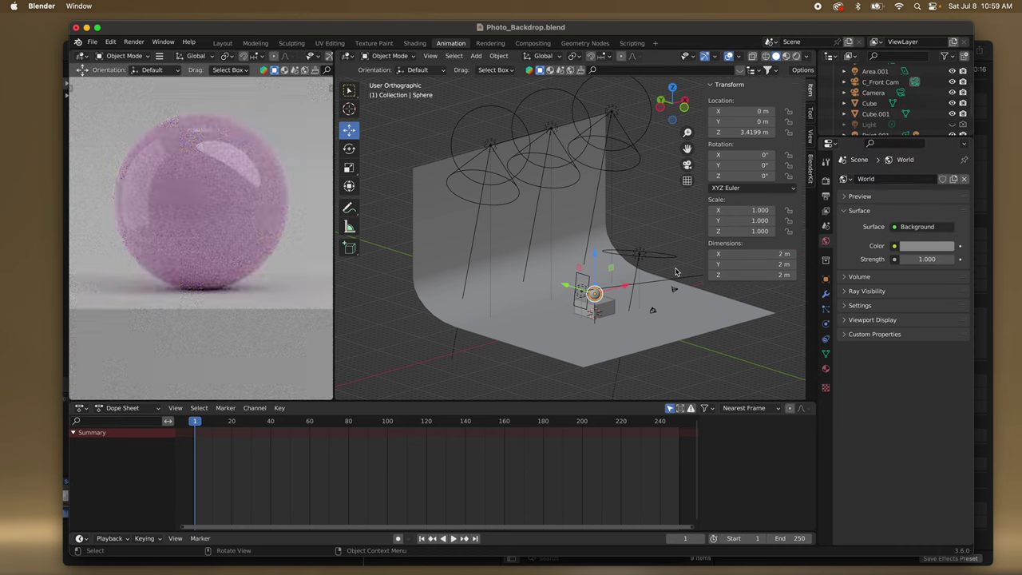
# Select the Point.001 light above the backdrop together with its whole hierarchy of child point lights.
pyautogui.moveTo(579, 240); pyautogui.dragTo(575, 241, button='middle')
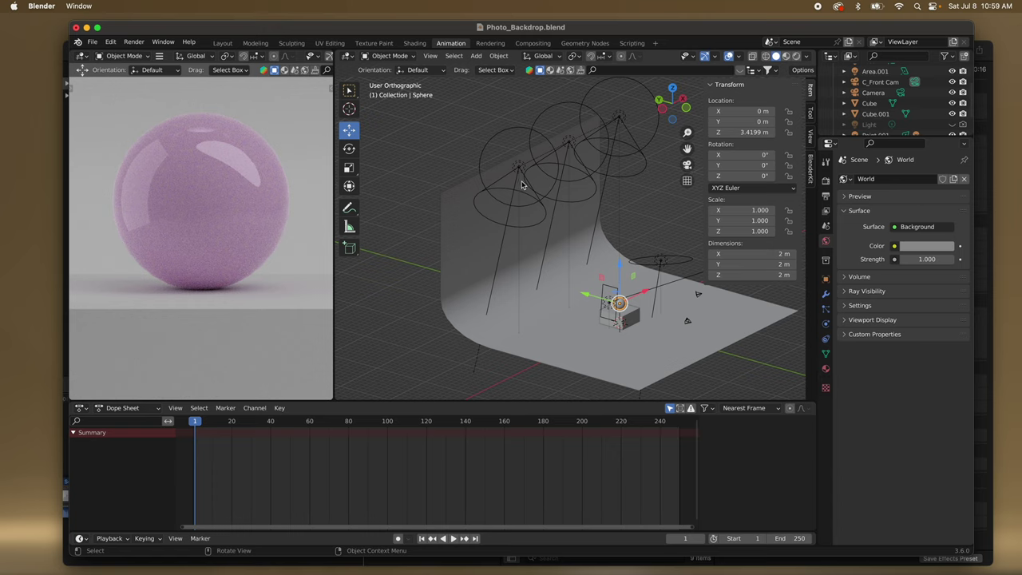
pyautogui.click(521, 254)
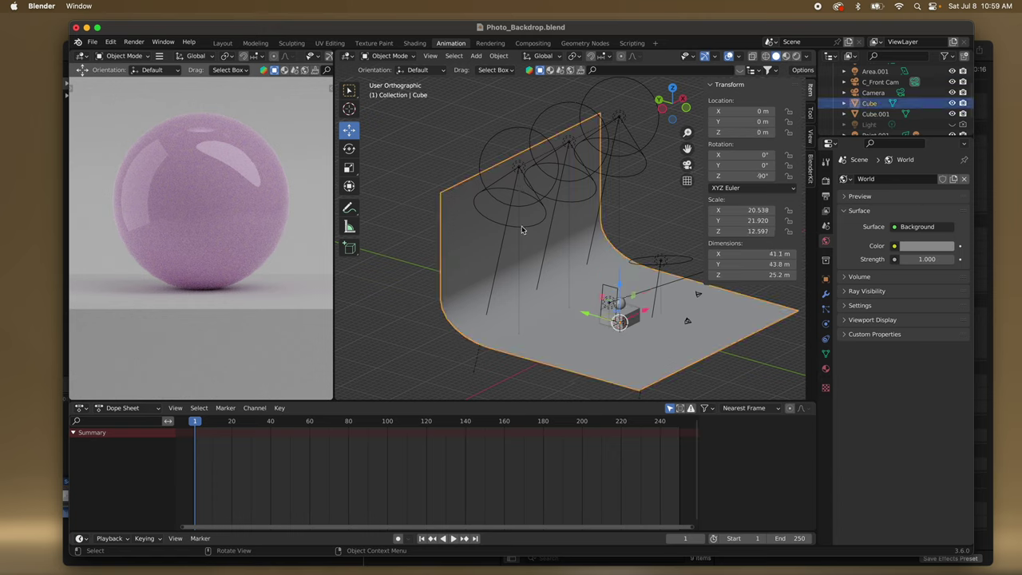
pyautogui.click(523, 167)
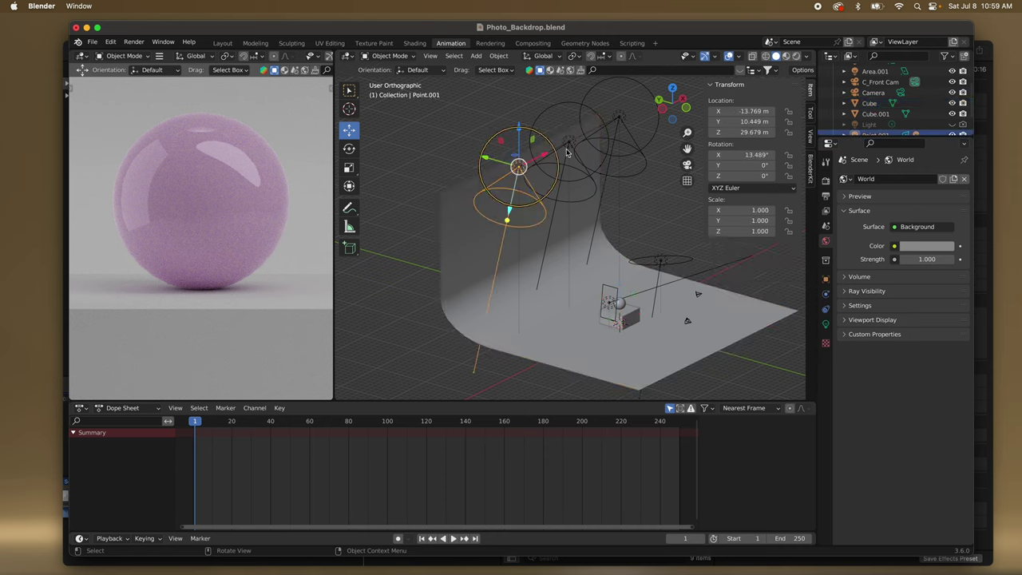
pyautogui.scroll(-2, 896, 118)
pyautogui.rightClick(889, 117)
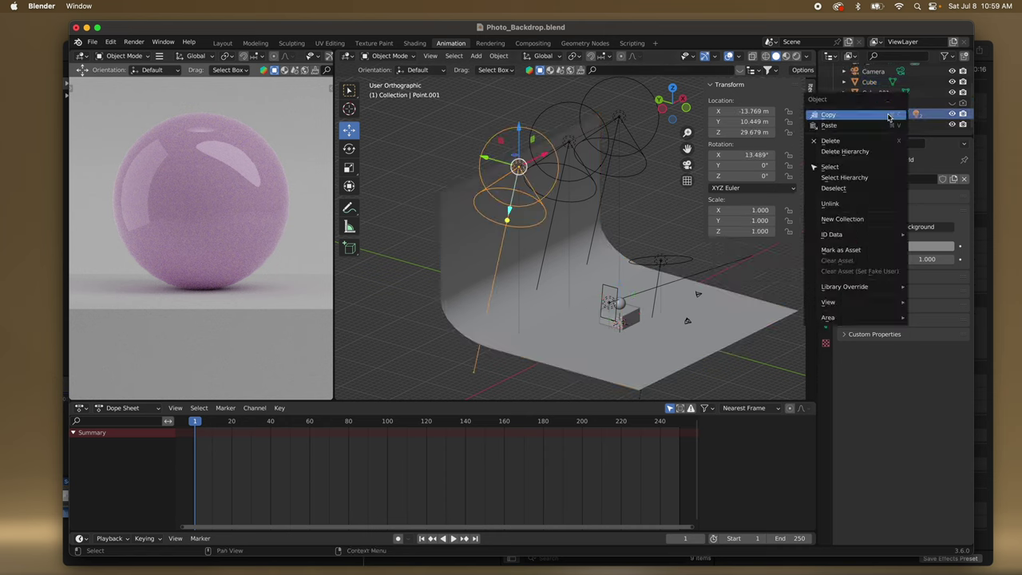
pyautogui.click(878, 169)
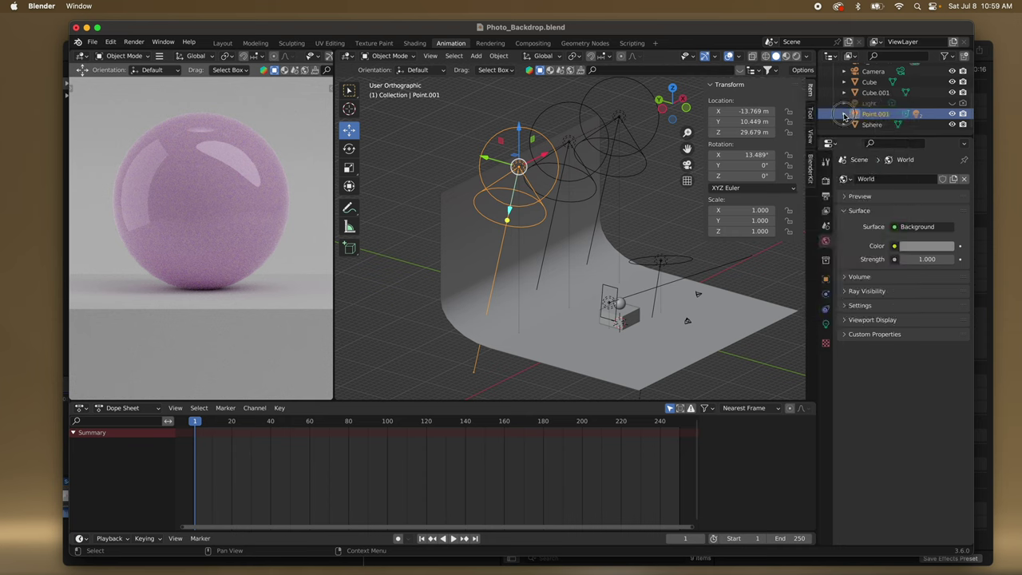
pyautogui.click(844, 115)
pyautogui.scroll(-1, 846, 116)
pyautogui.rightClick(874, 98)
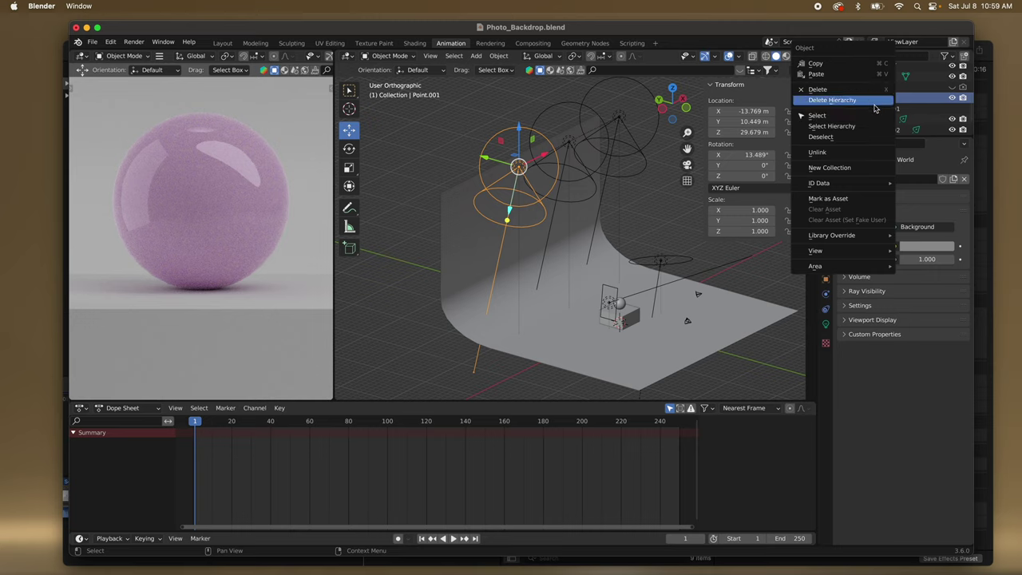
pyautogui.click(875, 125)
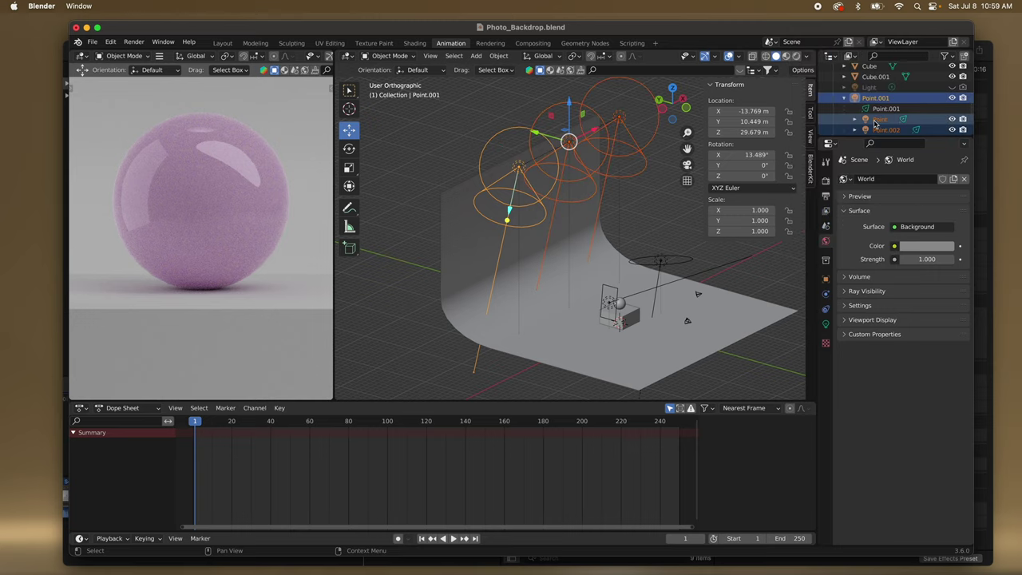
# Raise the three point lights together until Point.001 is at about 32.36 m in Z, and undo an additional shift along Y.
pyautogui.hscroll(5, 674, 255)
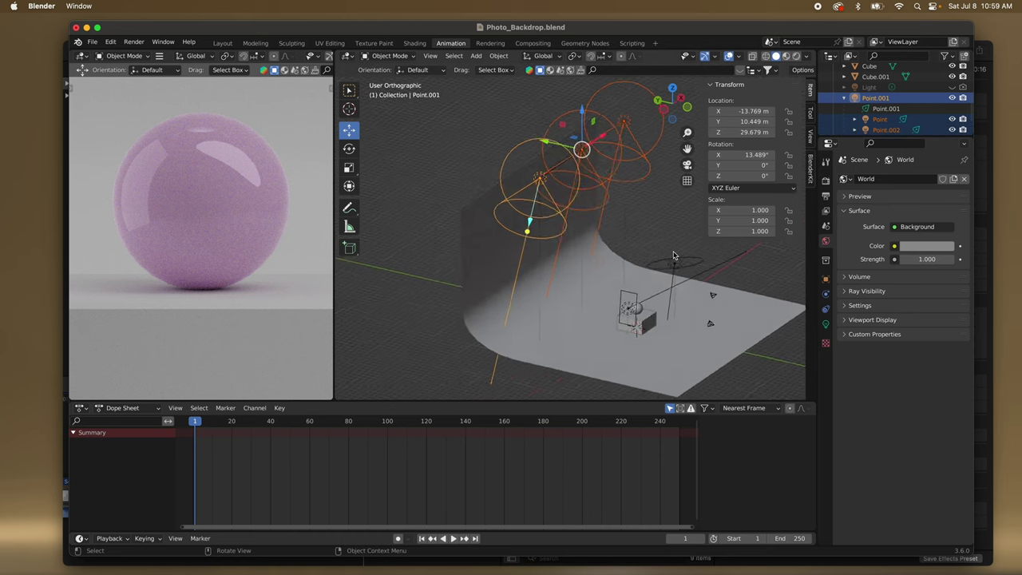
pyautogui.moveTo(673, 256); pyautogui.dragTo(673, 255, button='middle')
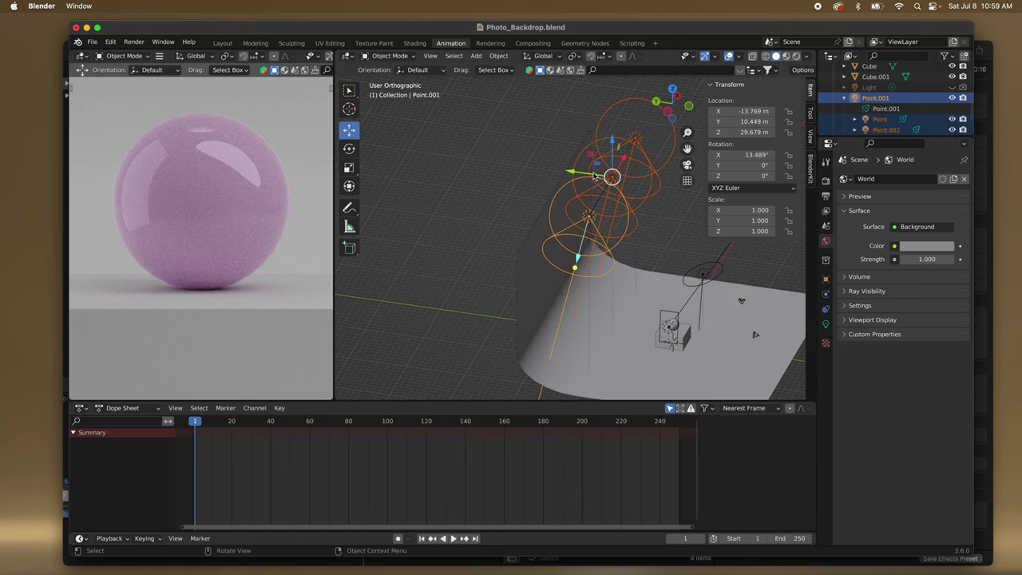
pyautogui.moveTo(593, 175); pyautogui.dragTo(562, 162, button='middle')
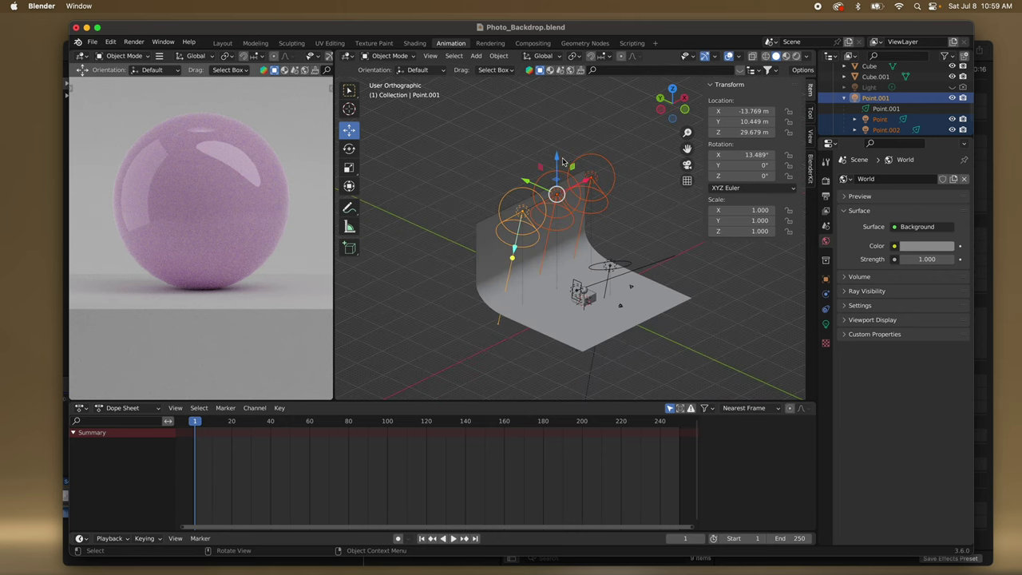
pyautogui.moveTo(556, 157); pyautogui.dragTo(527, 211)
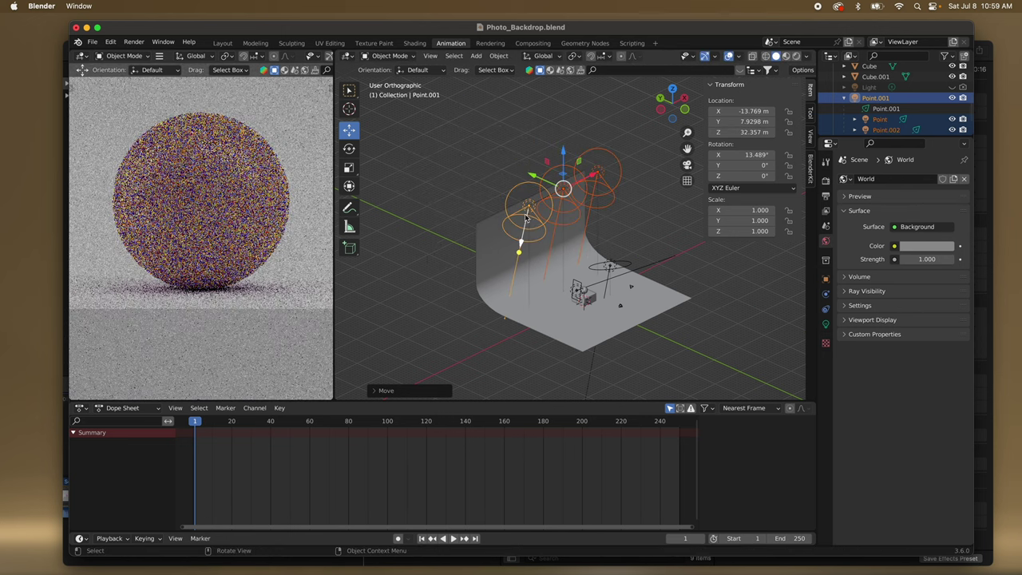
pyautogui.hotkey('ctrl', 'z')
# Hide the tilted Area light above the sphere in the viewport and show it again.
pyautogui.hscroll(5, 530, 226)
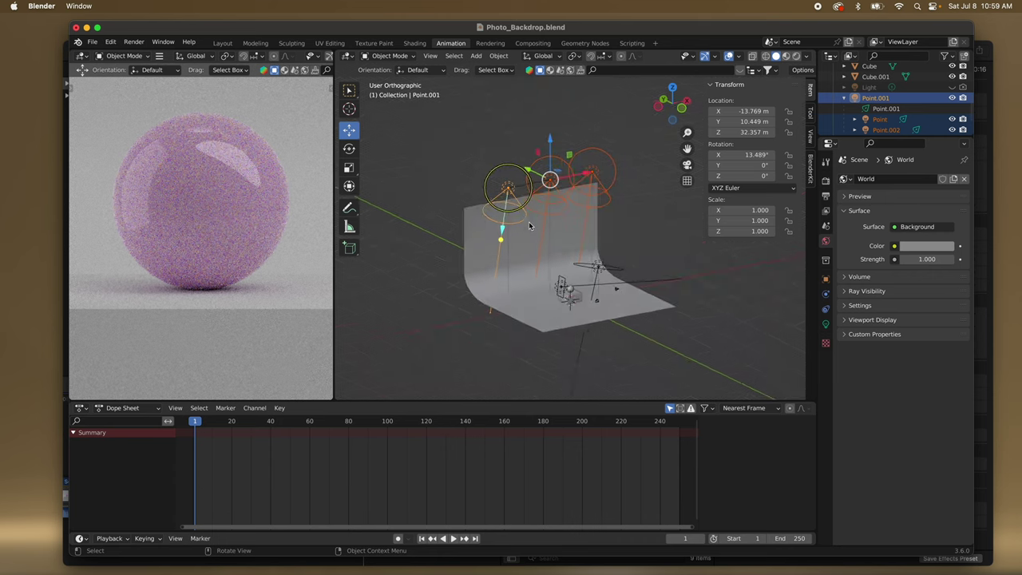
pyautogui.scroll(10, 529, 226)
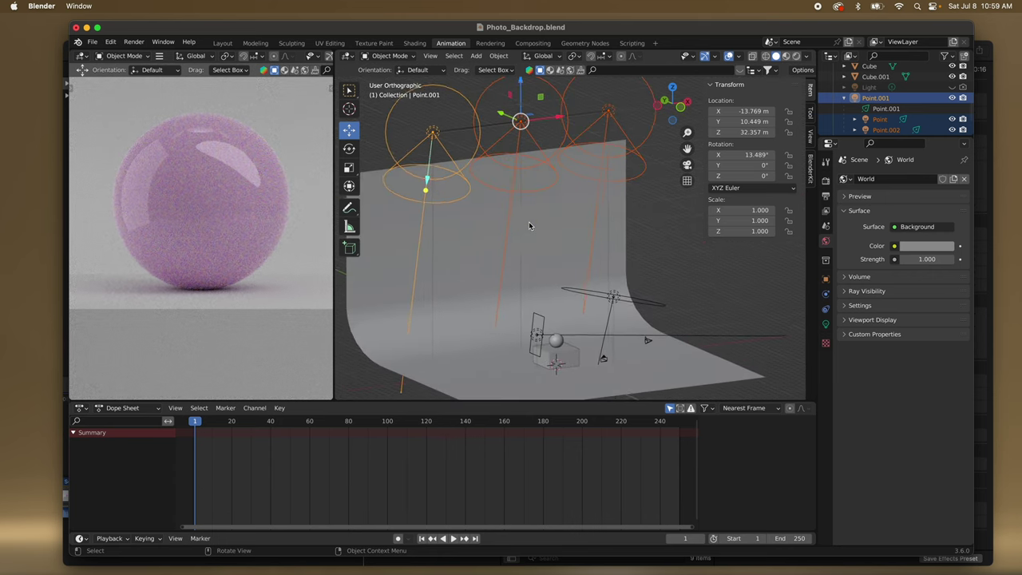
pyautogui.hscroll(3, 528, 224)
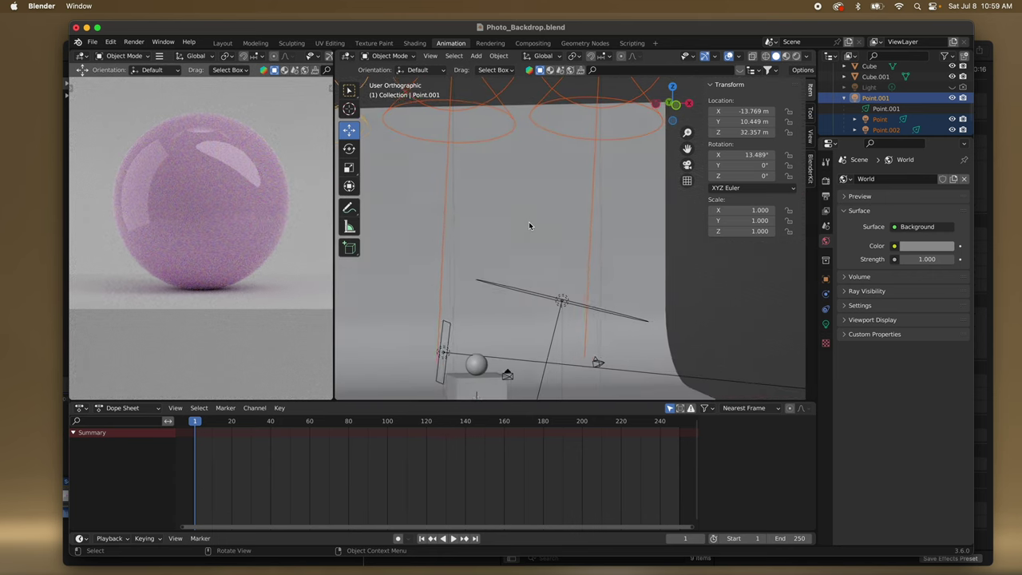
pyautogui.click(556, 299)
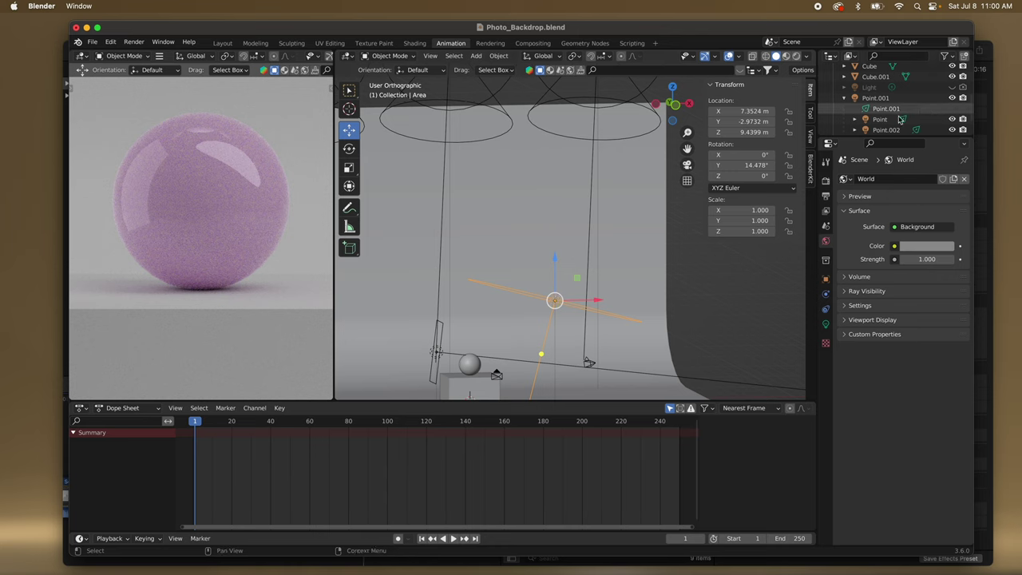
pyautogui.scroll(5, 922, 107)
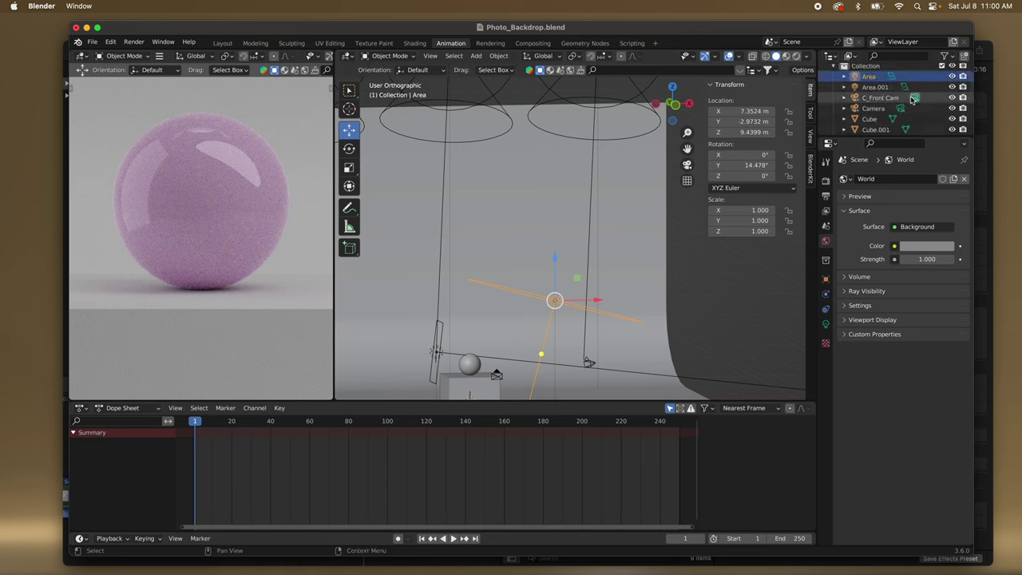
pyautogui.click(952, 76)
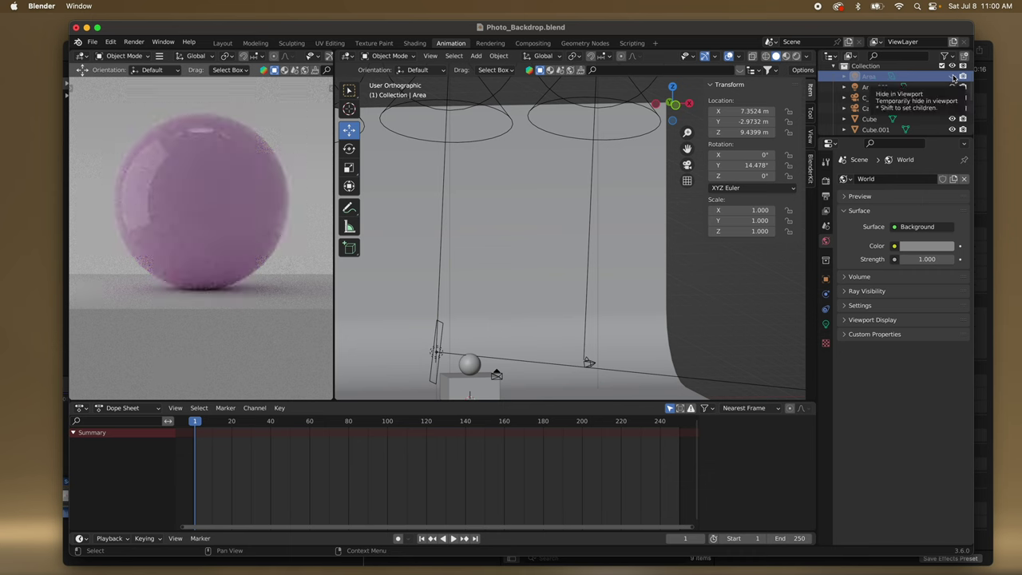
pyautogui.click(952, 78)
# Hide the Area.001 light beside the sphere and the Area light above it in the viewport.
pyautogui.keyDown('shift'); pyautogui.hscroll(-4, 542, 276); pyautogui.keyUp('shift')
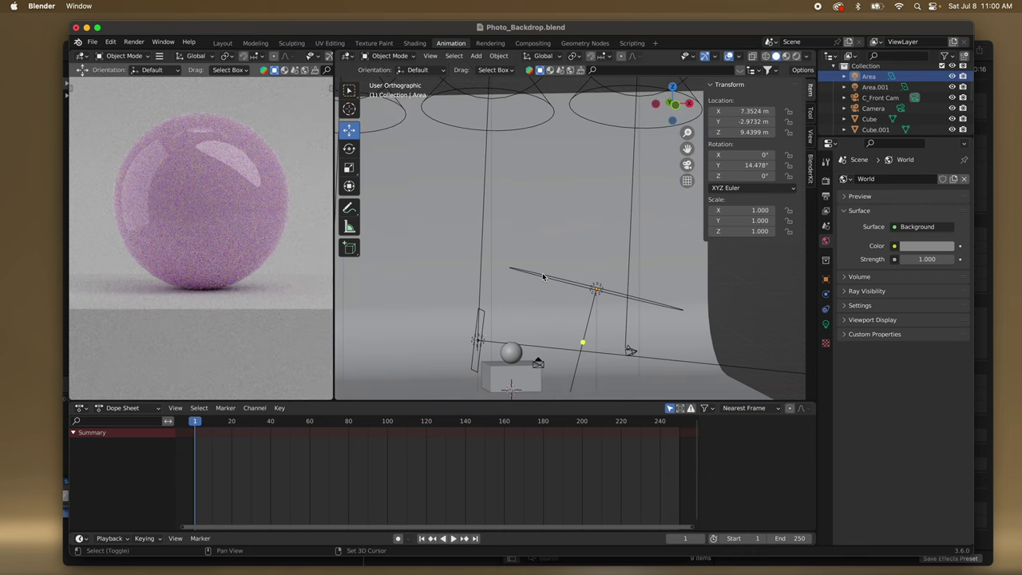
pyautogui.click(478, 338)
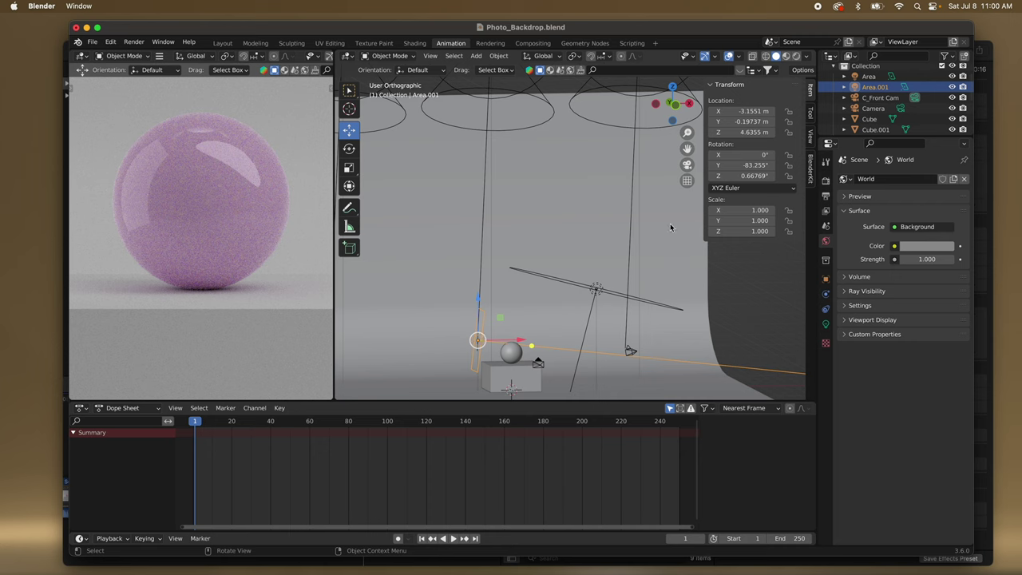
pyautogui.click(952, 87)
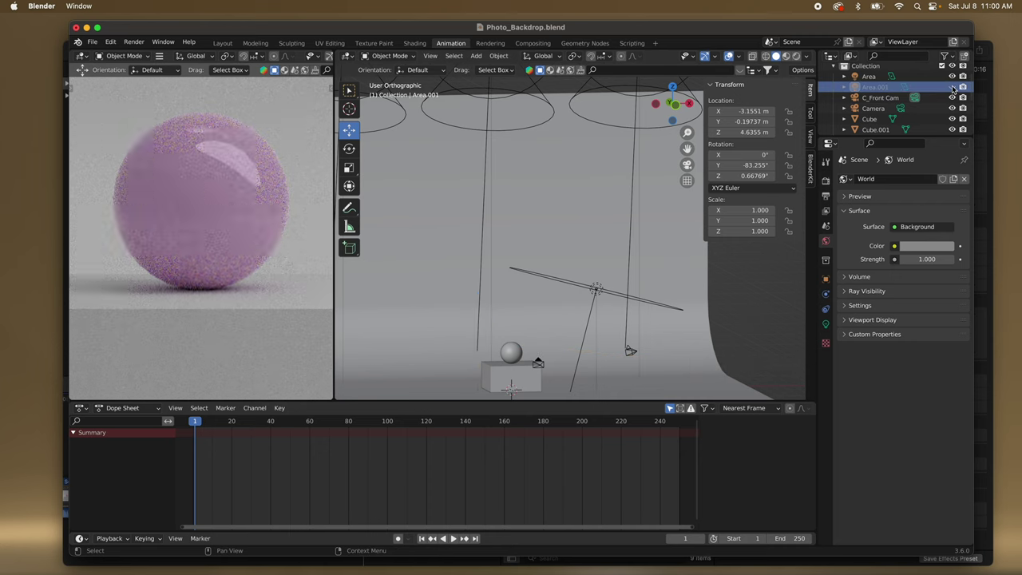
pyautogui.click(600, 286)
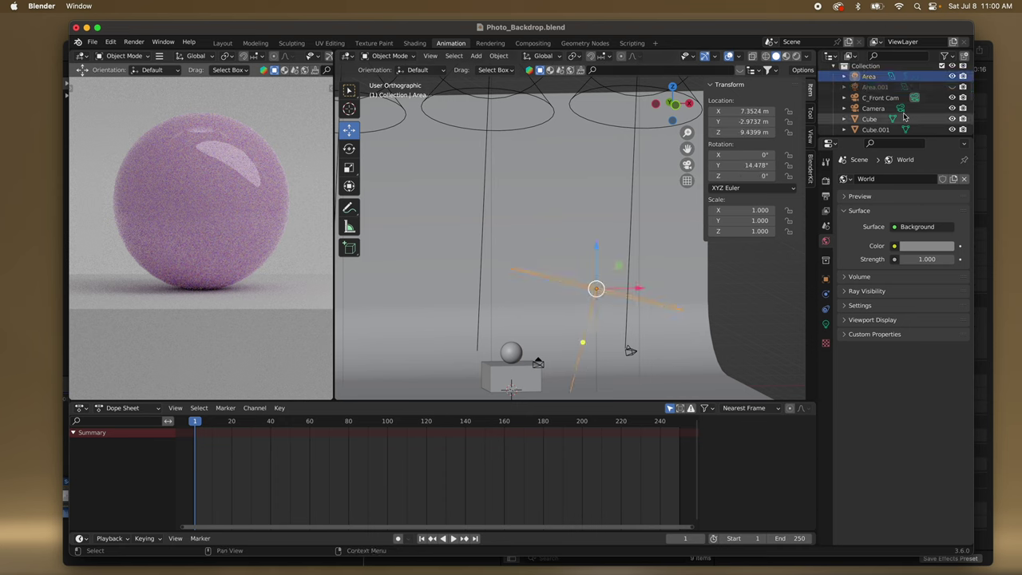
pyautogui.click(953, 76)
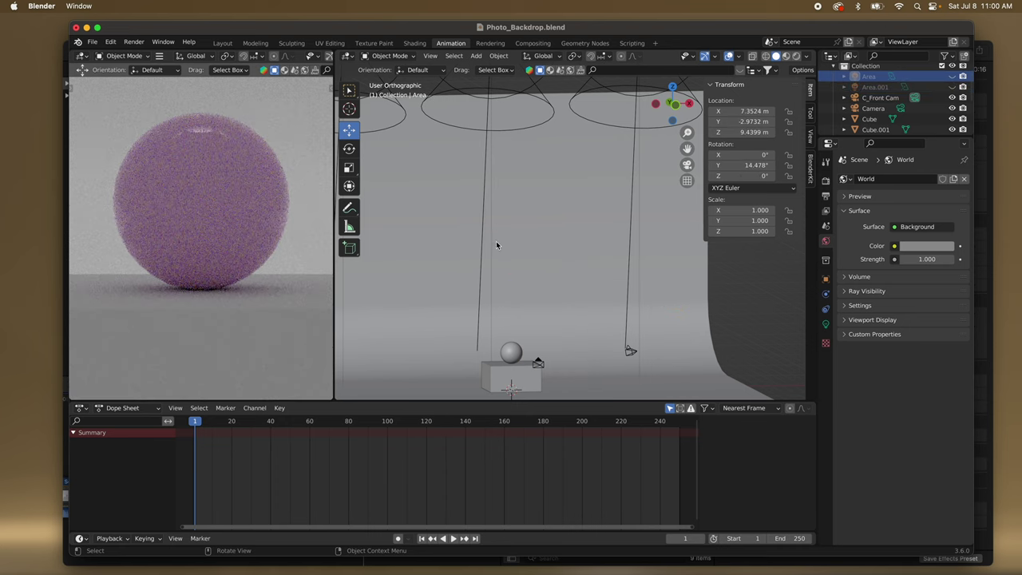
# Hide the three point lights above the backdrop, Point, Point.002 and Point.001, in the viewport.
pyautogui.scroll(-3, 495, 240)
pyautogui.scroll(5, 495, 244)
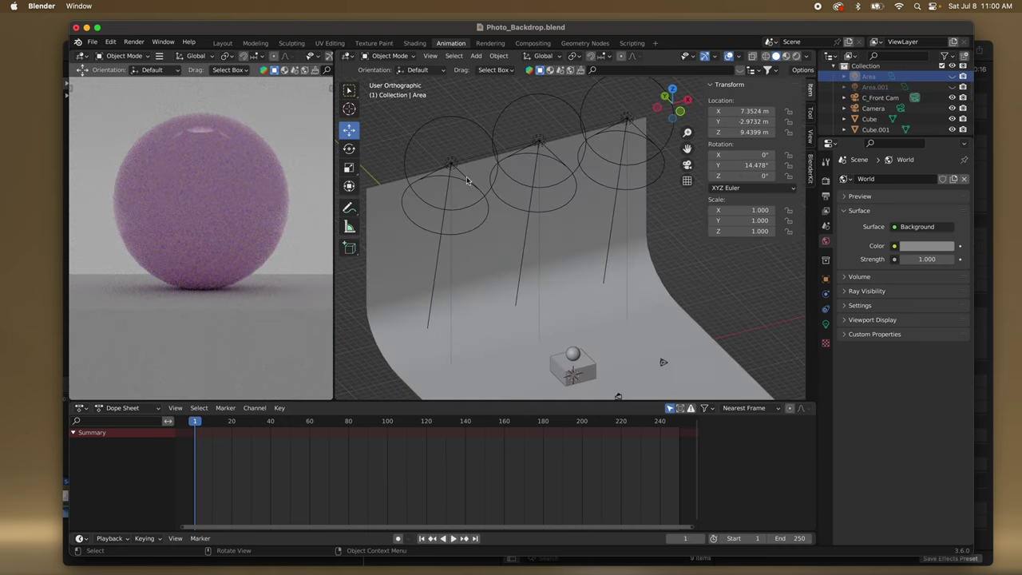
pyautogui.click(456, 165)
pyautogui.scroll(-3, 922, 105)
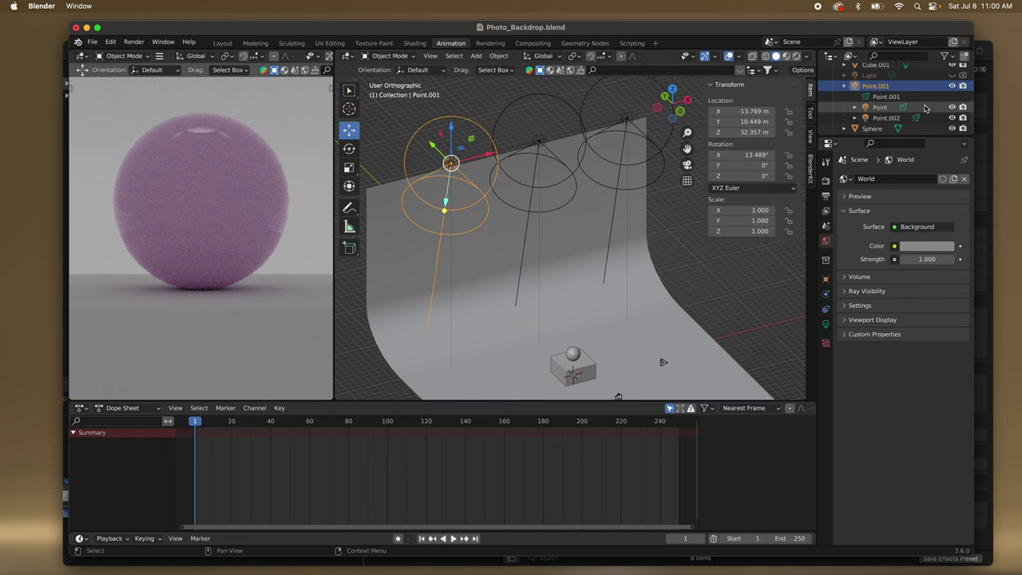
pyautogui.click(952, 106)
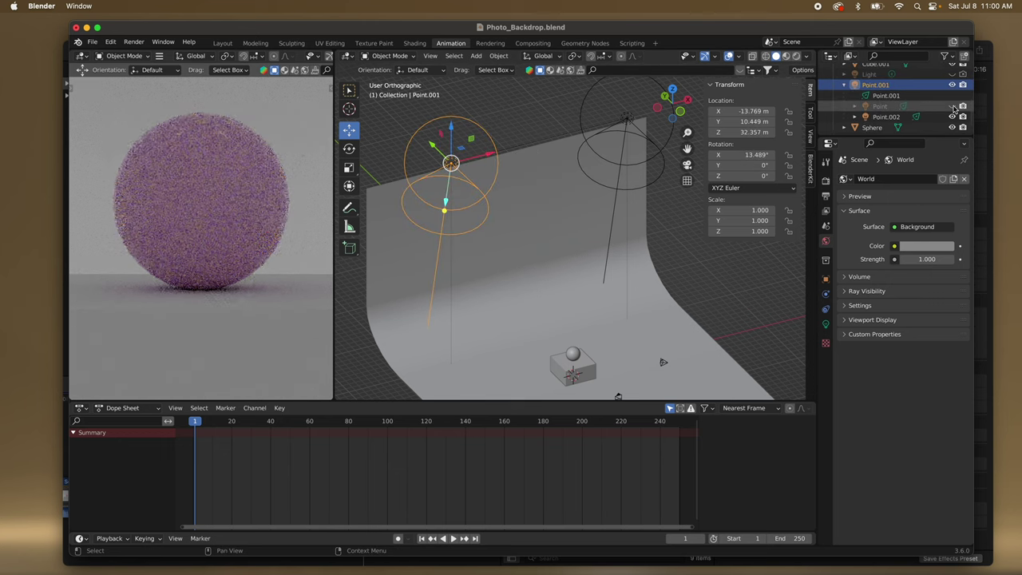
pyautogui.click(952, 117)
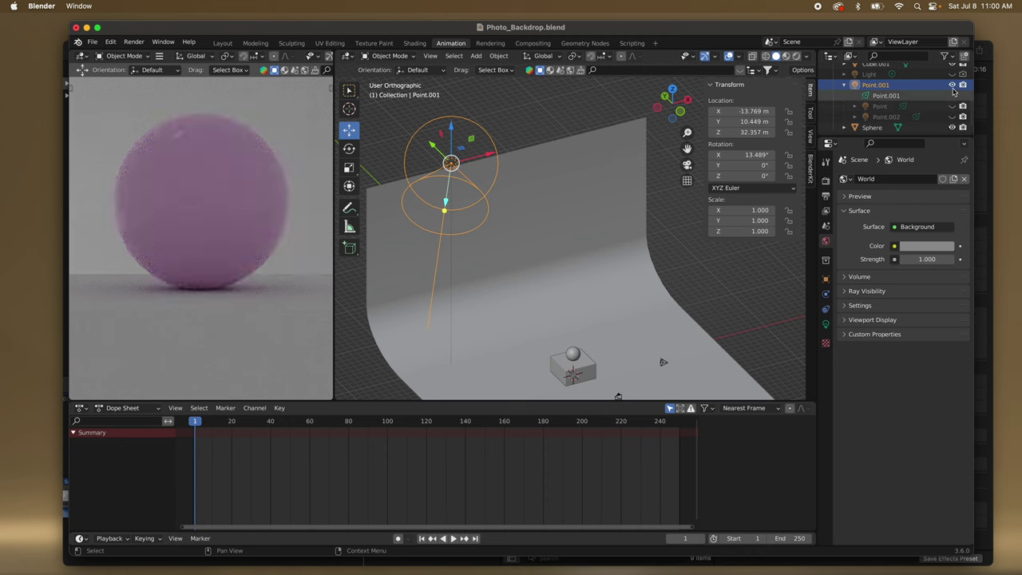
pyautogui.click(952, 86)
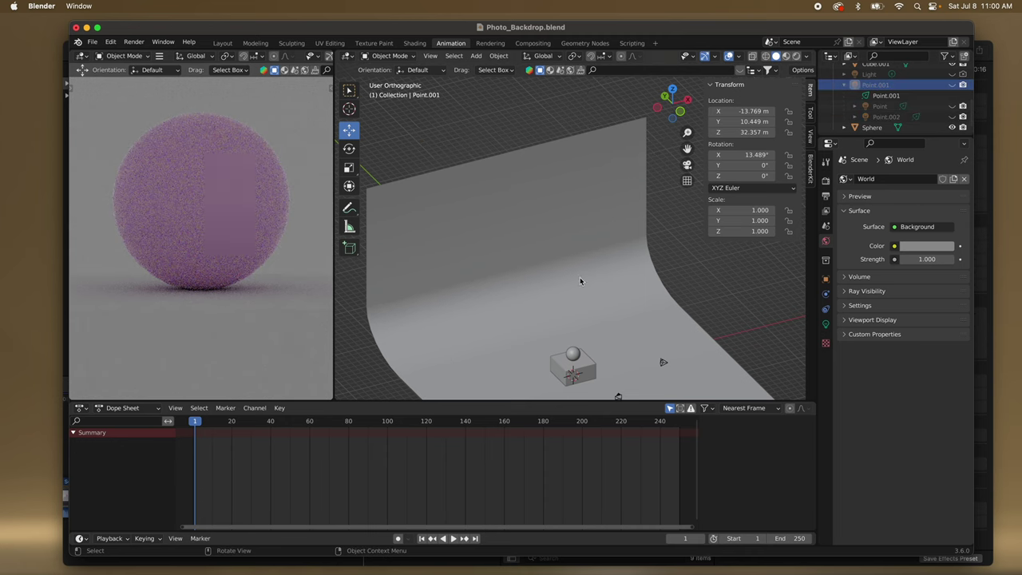
# Select the curved backdrop and look through its Principled BSDF material settings.
pyautogui.scroll(-10, 580, 279)
pyautogui.scroll(-10, 580, 279)
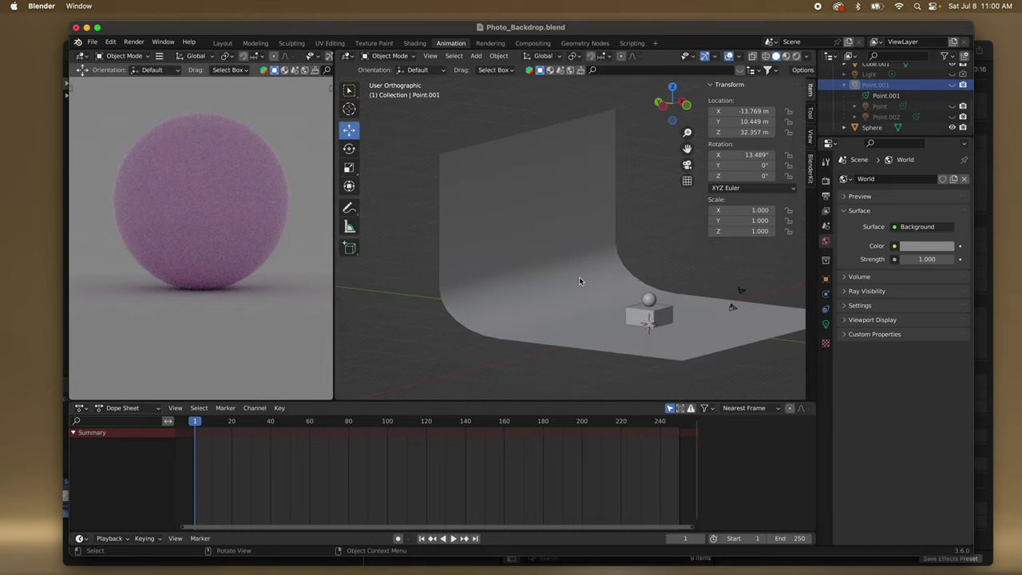
pyautogui.hscroll(5, 579, 279)
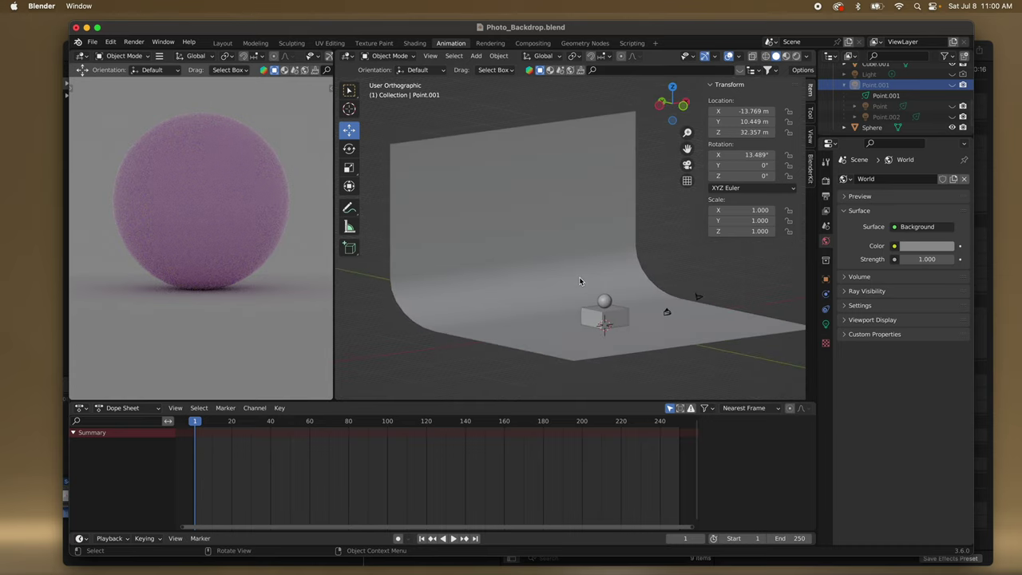
pyautogui.hscroll(-5, 579, 279)
pyautogui.click(562, 284)
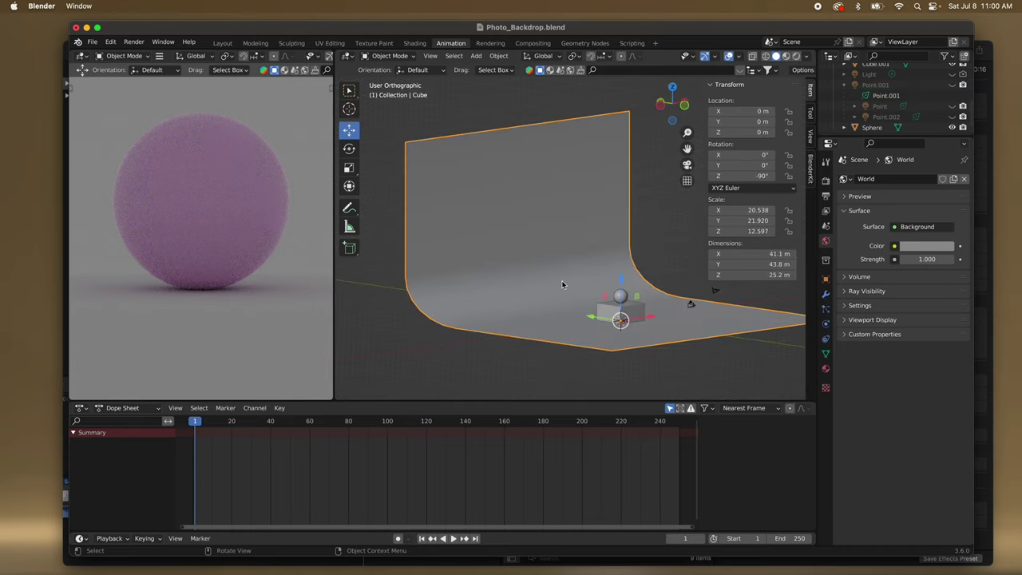
pyautogui.click(825, 368)
pyautogui.scroll(-5, 864, 407)
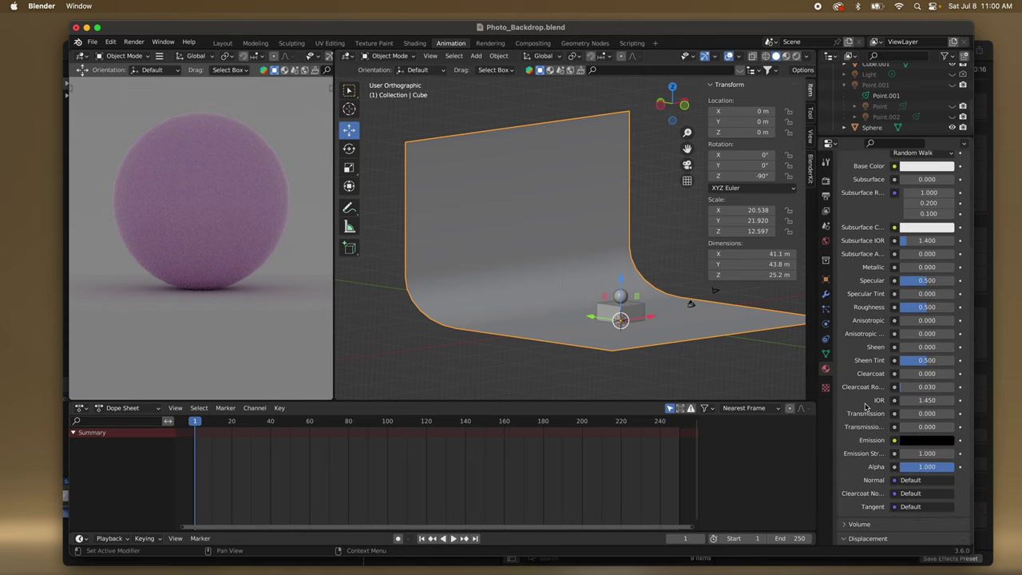
pyautogui.scroll(3, 864, 408)
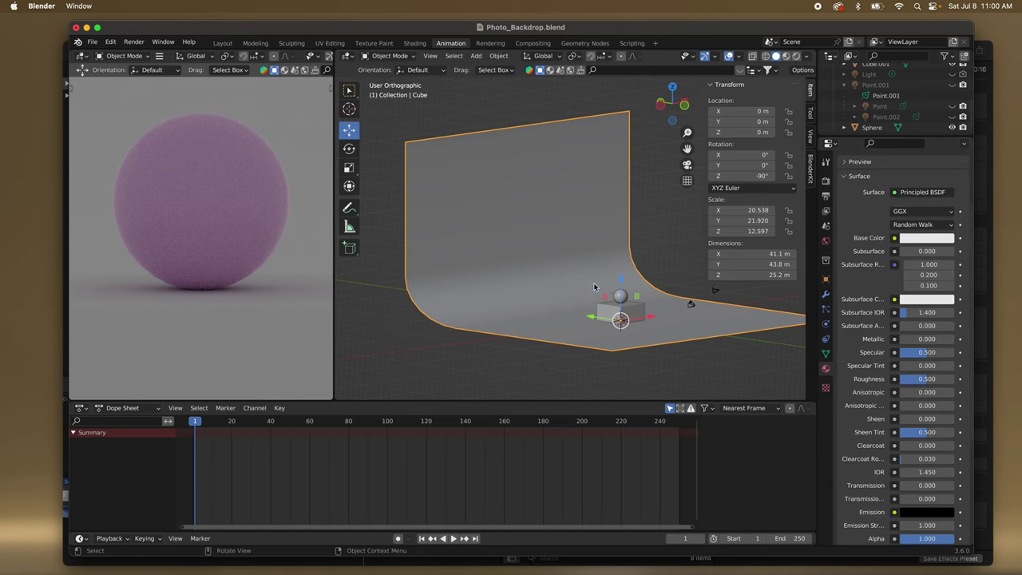
# Move the backdrop along Y, away from the sphere and box, to about 38.26 m using the Transform tool.
pyautogui.hscroll(3, 594, 287)
pyautogui.hscroll(3, 594, 286)
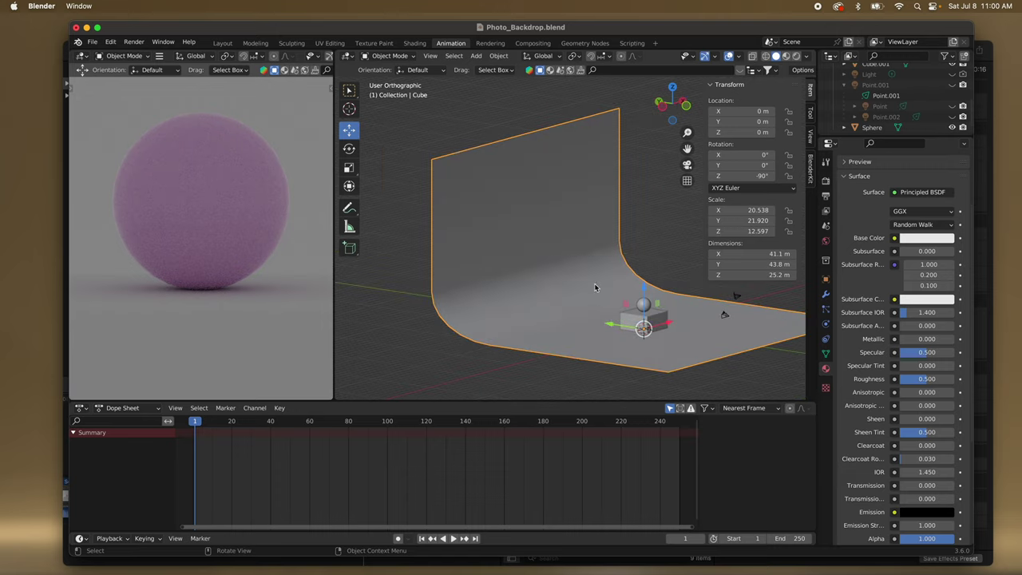
pyautogui.click(348, 186)
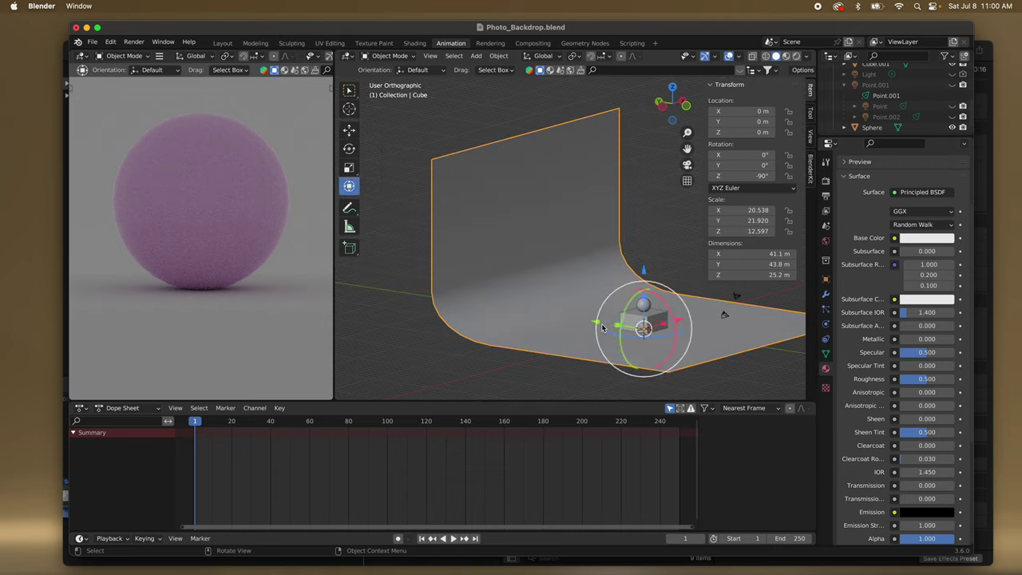
pyautogui.moveTo(594, 323); pyautogui.dragTo(427, 292)
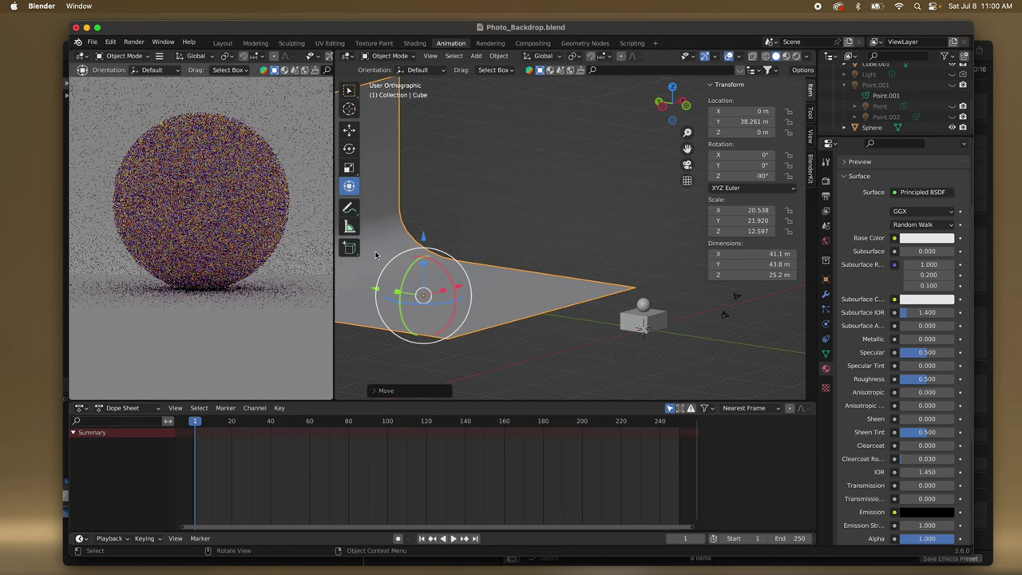
# Undo the backdrop's last move along Y.
pyautogui.press('super+z')
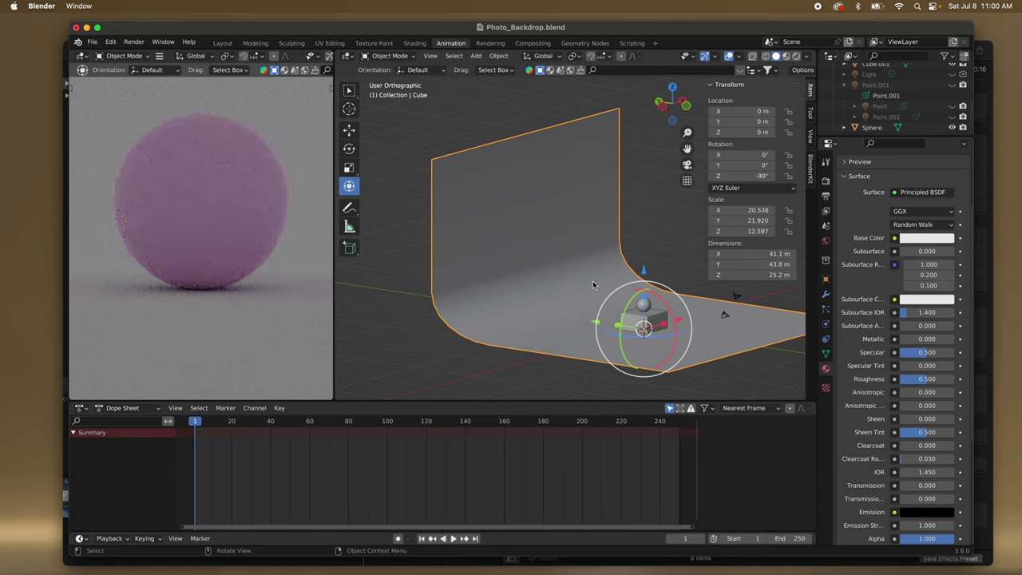
pyautogui.hscroll(5, 592, 284)
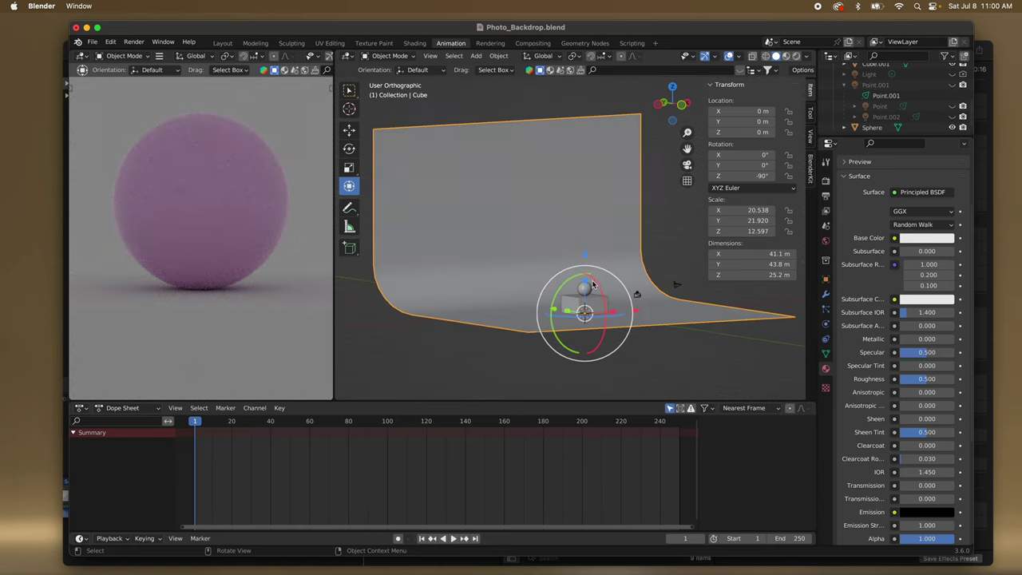
pyautogui.scroll(5, 591, 279)
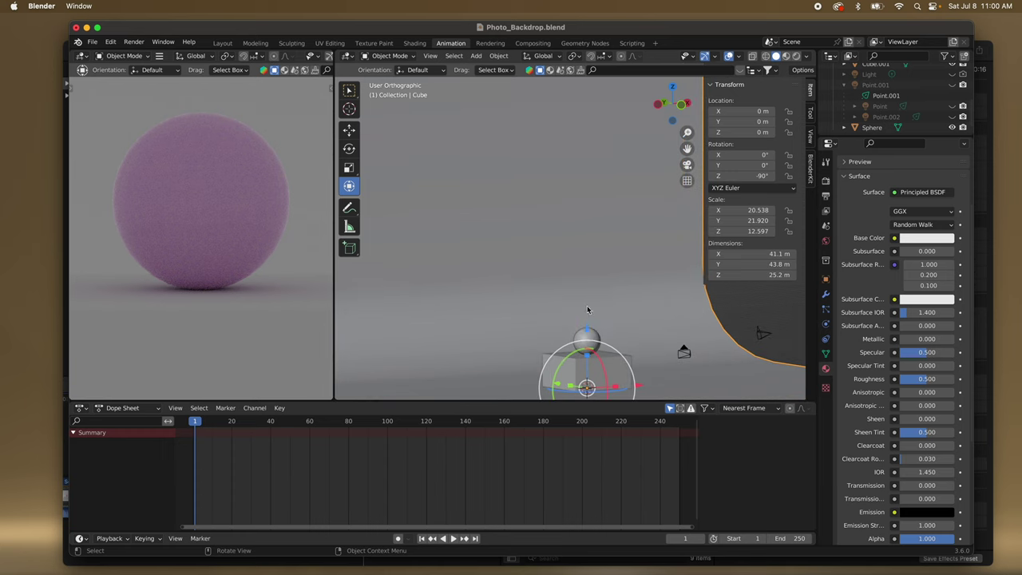
# Select the sphere and set its material's Subsurface value to 0.
pyautogui.click(594, 335)
pyautogui.scroll(-3, 928, 456)
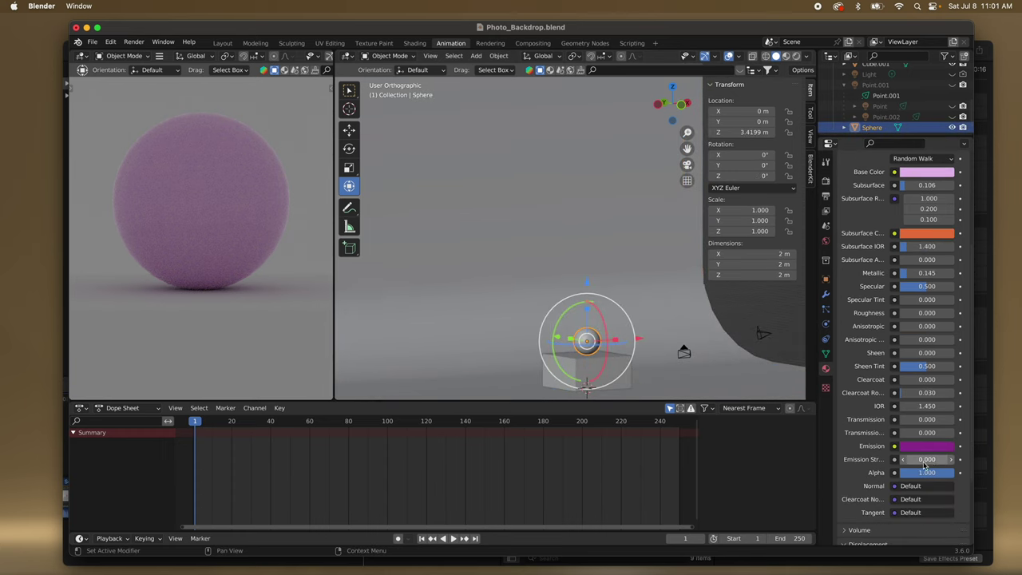
pyautogui.scroll(3, 922, 435)
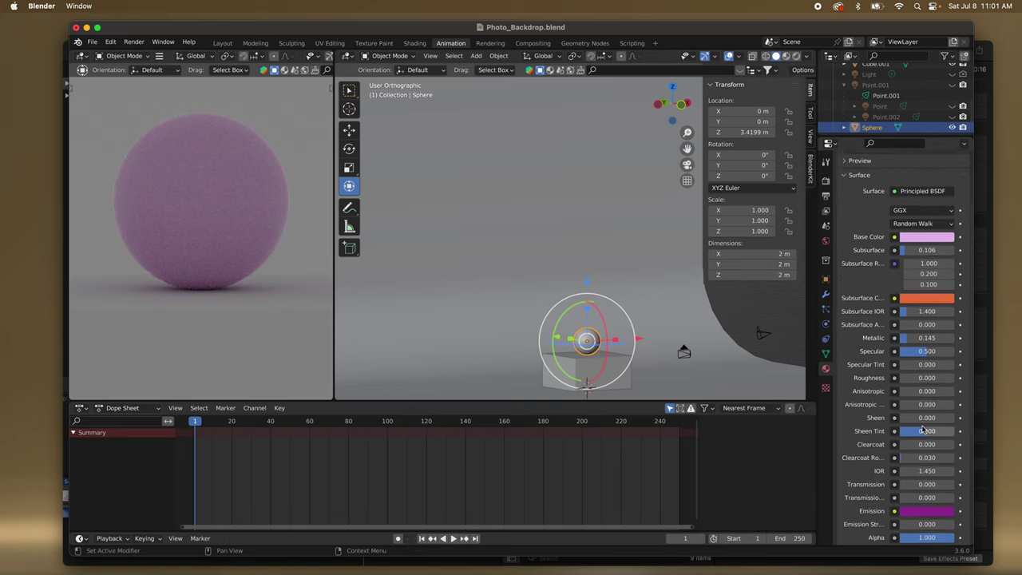
pyautogui.scroll(3, 922, 431)
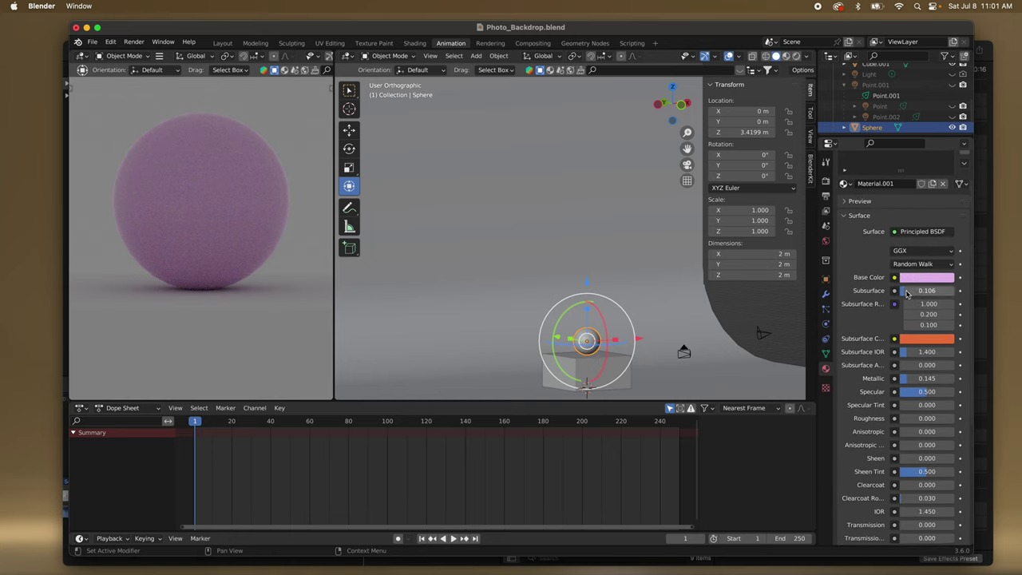
pyautogui.moveTo(906, 294); pyautogui.dragTo(899, 294)
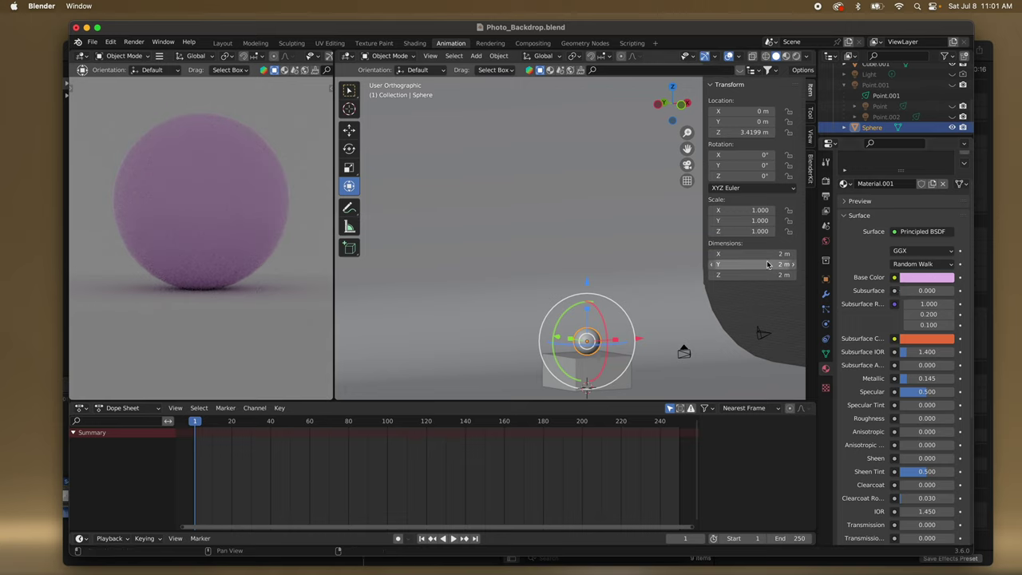
# Darken the World background color to black.
pyautogui.hscroll(-3, 615, 270)
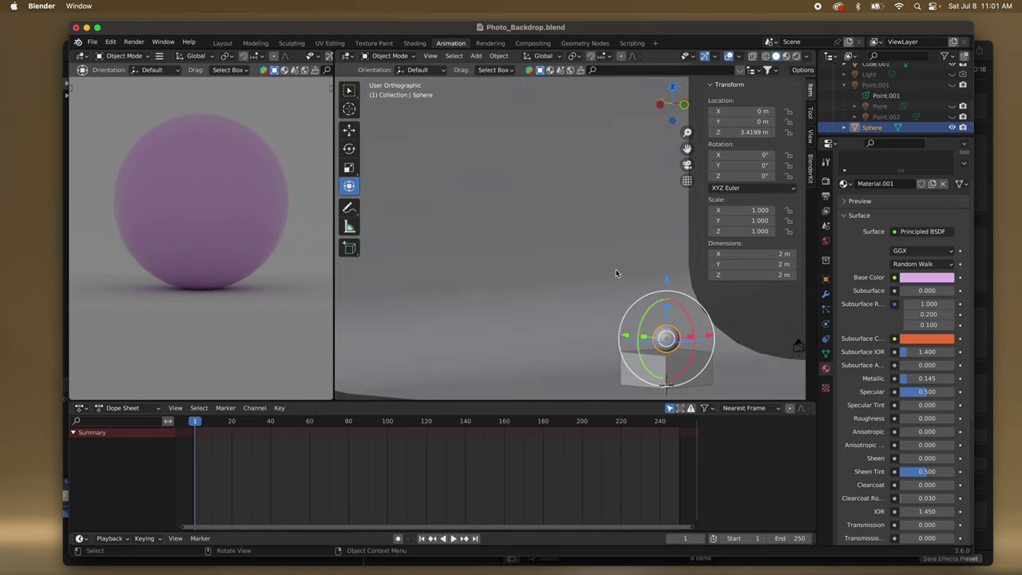
pyautogui.keyDown('shift'); pyautogui.scroll(-5, 615, 273); pyautogui.keyUp('shift')
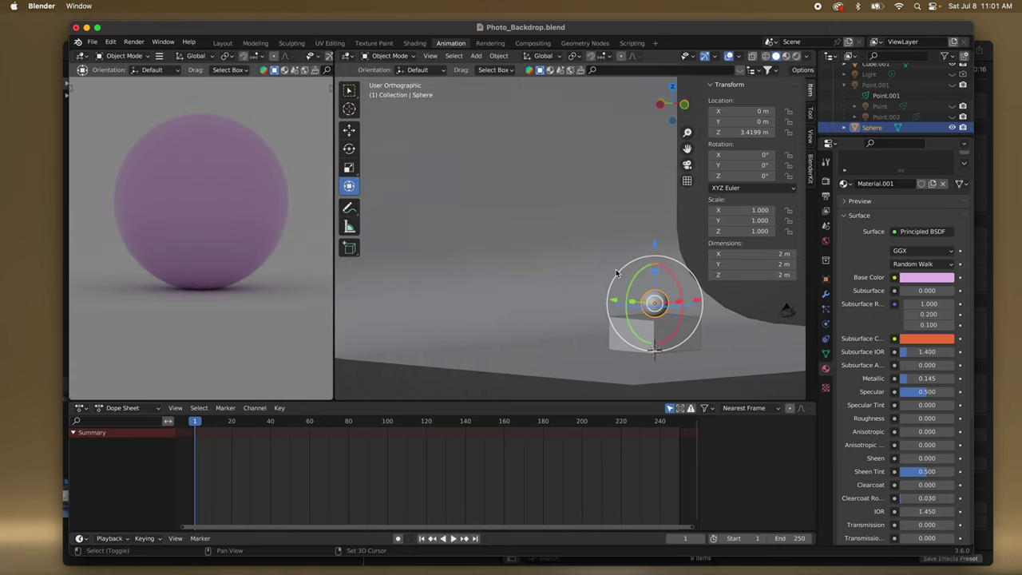
pyautogui.keyDown('shift'); pyautogui.hscroll(3, 615, 273); pyautogui.keyUp('shift')
pyautogui.scroll(5, 616, 273)
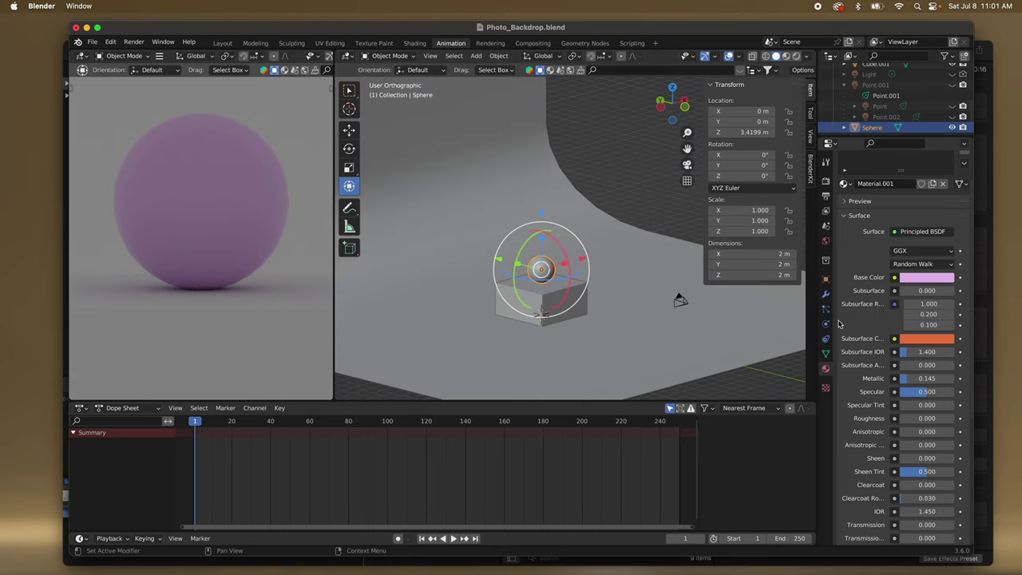
pyautogui.click(825, 241)
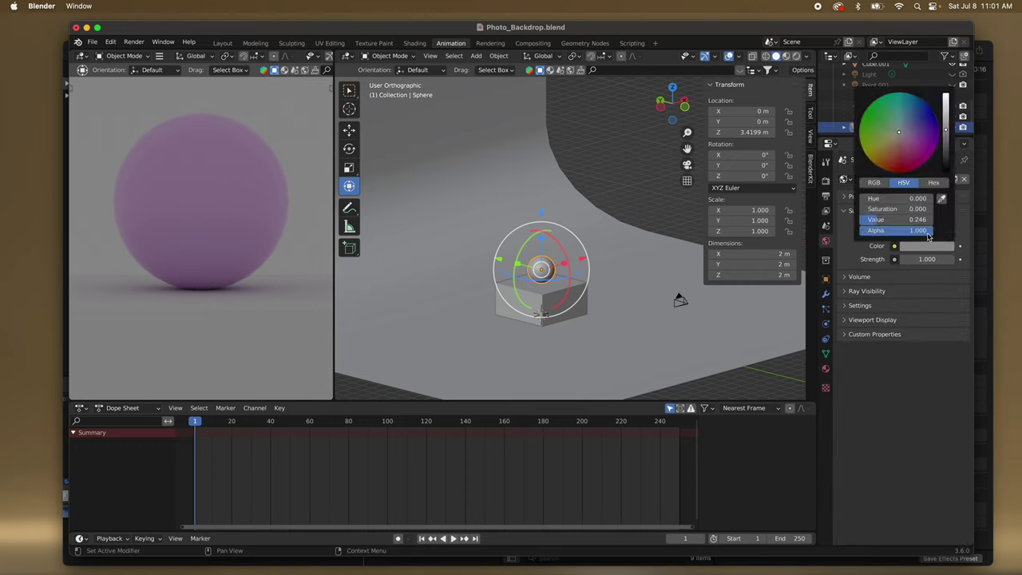
pyautogui.moveTo(948, 137); pyautogui.dragTo(946, 170)
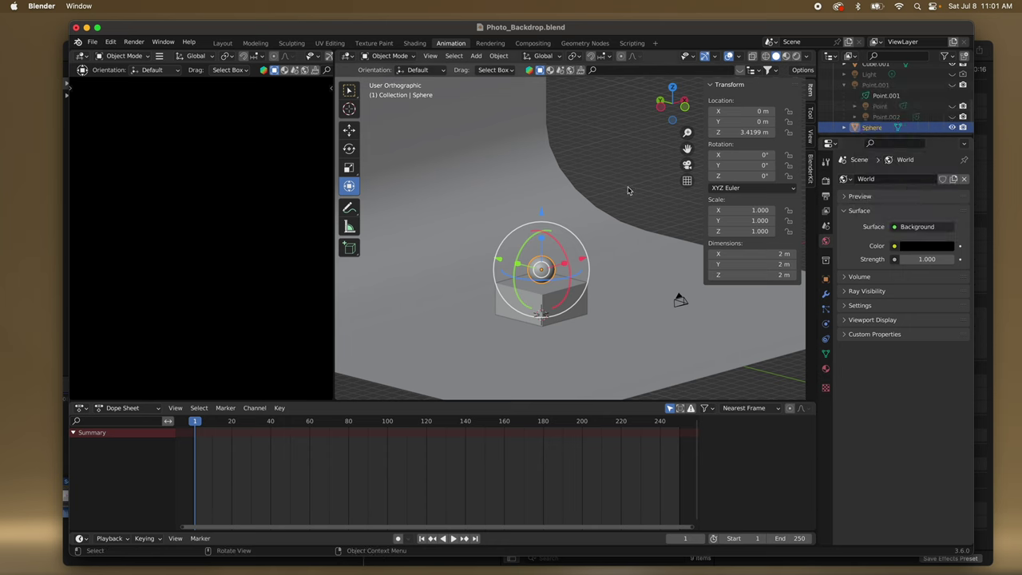
# Unhide the Point, Point.002 and Point.001 lights in the viewport, toggling Point.001 to compare its effect.
pyautogui.hscroll(3, 600, 210)
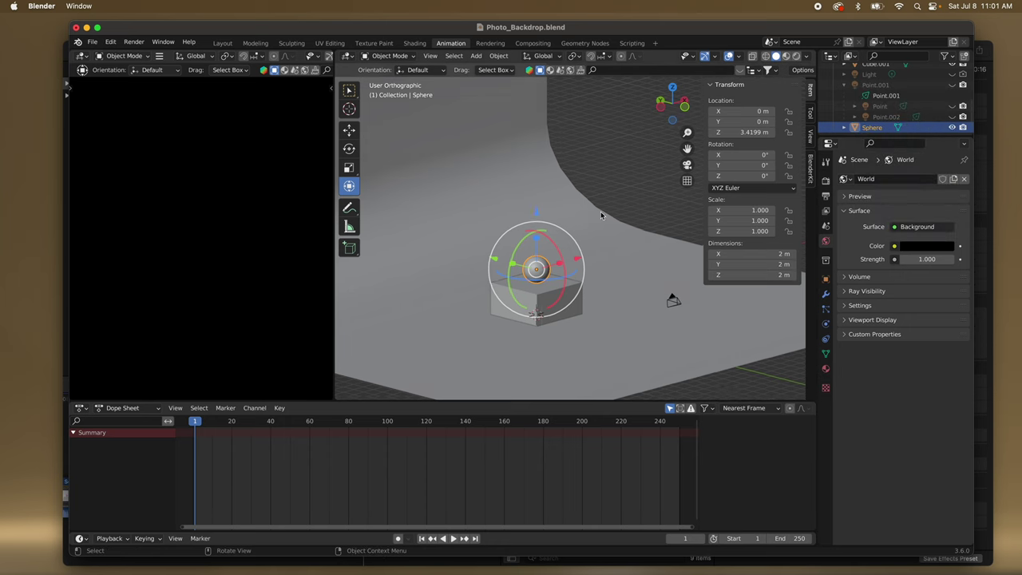
pyautogui.click(952, 106)
pyautogui.click(952, 116)
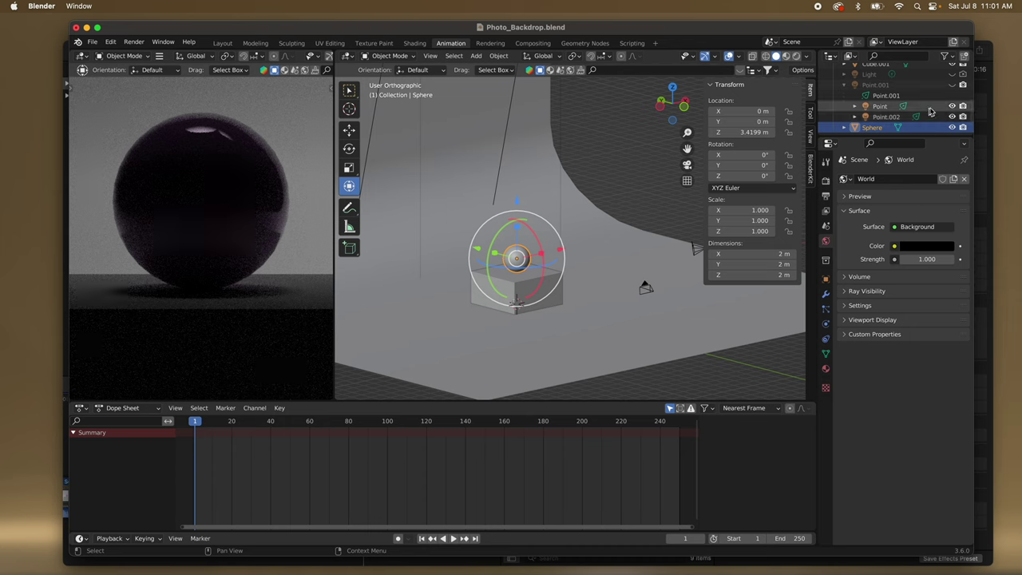
pyautogui.click(951, 86)
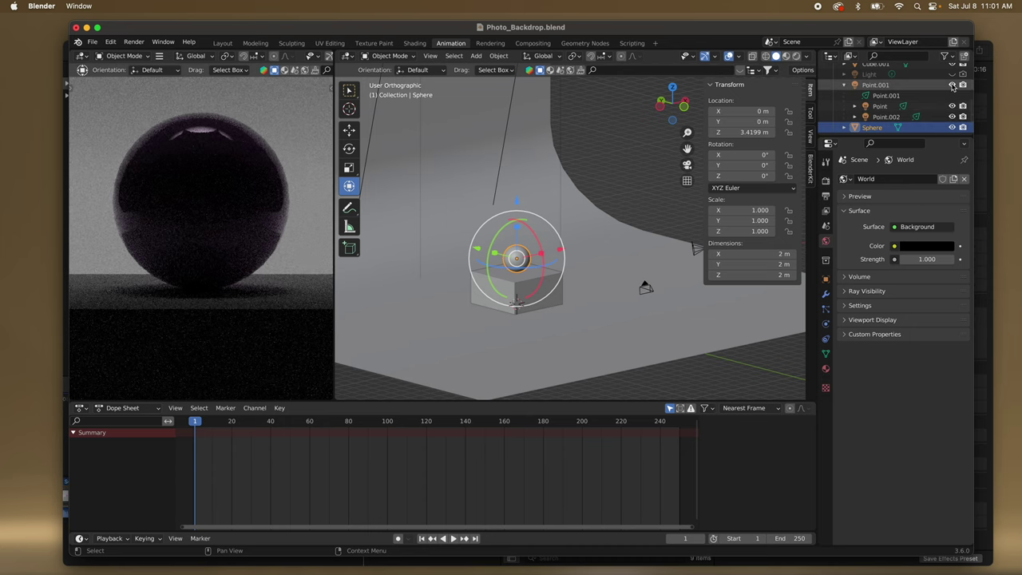
pyautogui.click(952, 87)
pyautogui.click(952, 87)
# Unhide the point light named Light in the viewport, enable it in renders, and toggle its viewport visibility to compare.
pyautogui.click(952, 75)
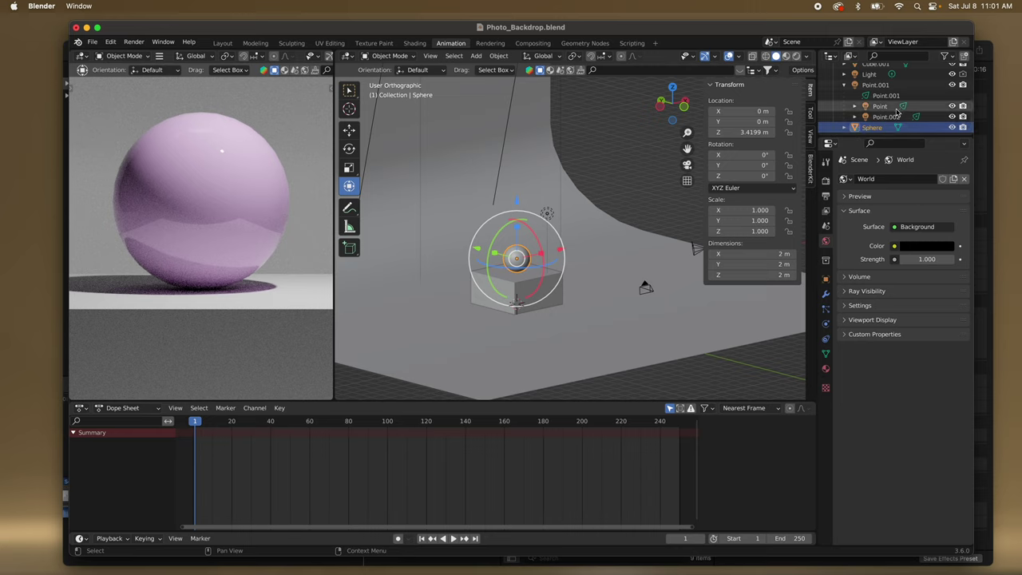
pyautogui.scroll(2, 897, 110)
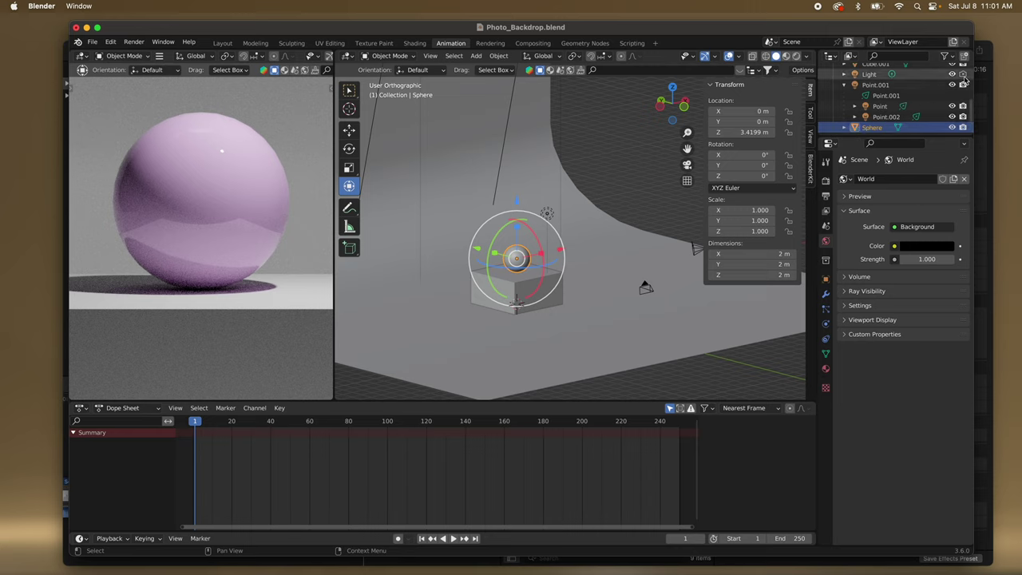
pyautogui.scroll(4, 915, 99)
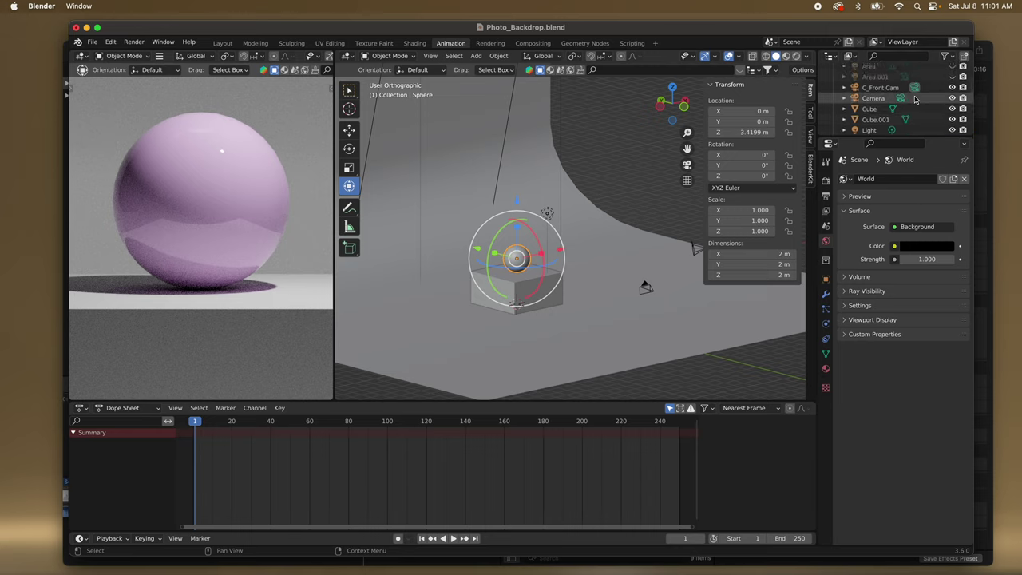
pyautogui.scroll(1, 915, 99)
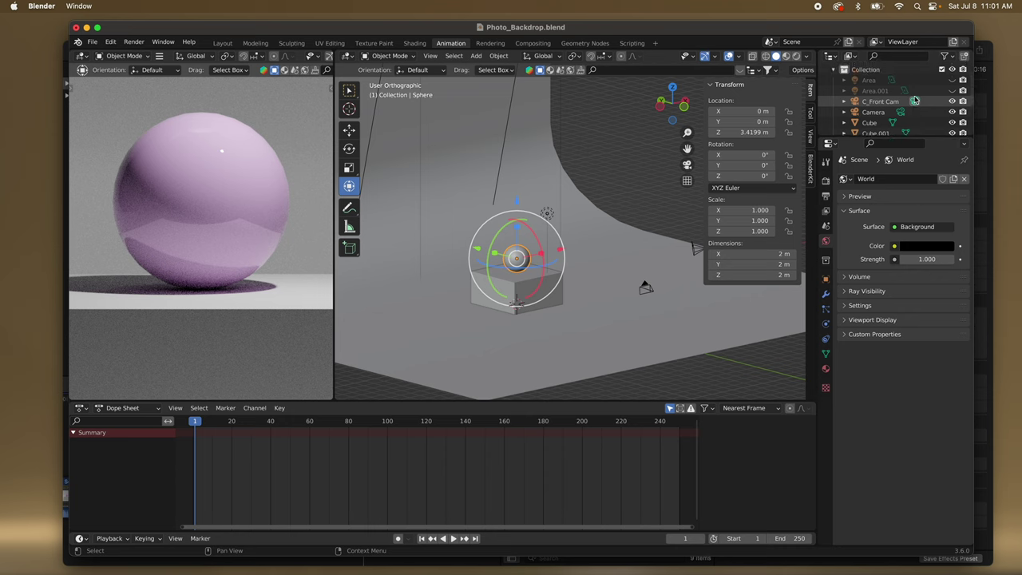
pyautogui.scroll(-4, 916, 99)
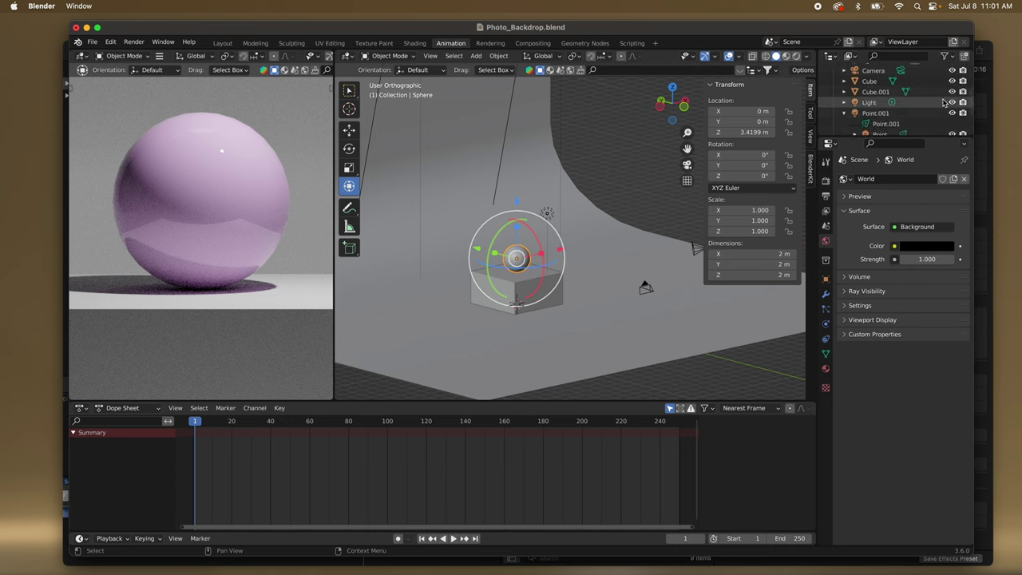
pyautogui.click(951, 103)
pyautogui.click(952, 103)
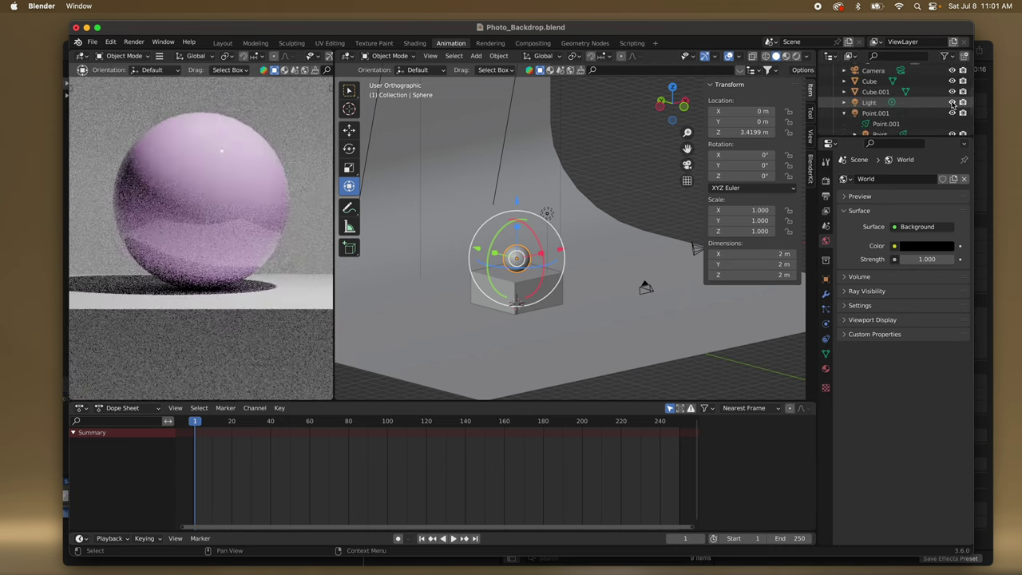
# Unhide the Area.001 and Area lights in the viewport, toggling Area to compare its effect.
pyautogui.scroll(3, 922, 102)
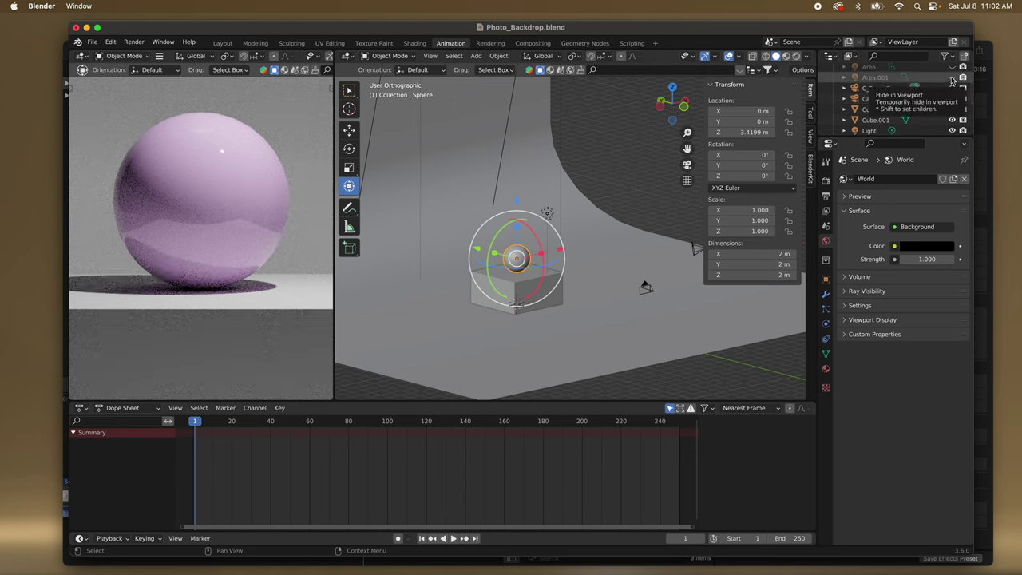
pyautogui.click(951, 78)
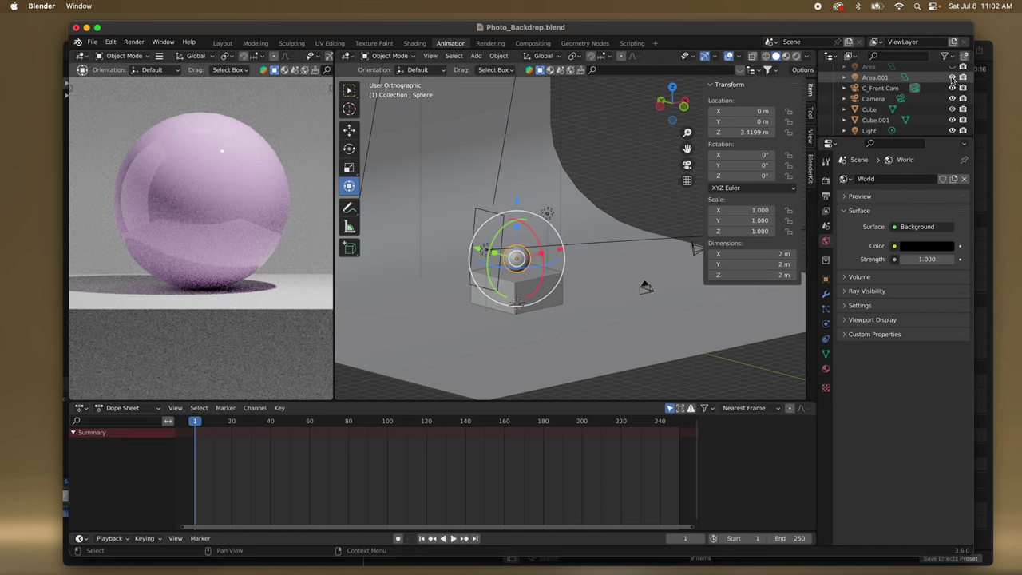
pyautogui.click(952, 68)
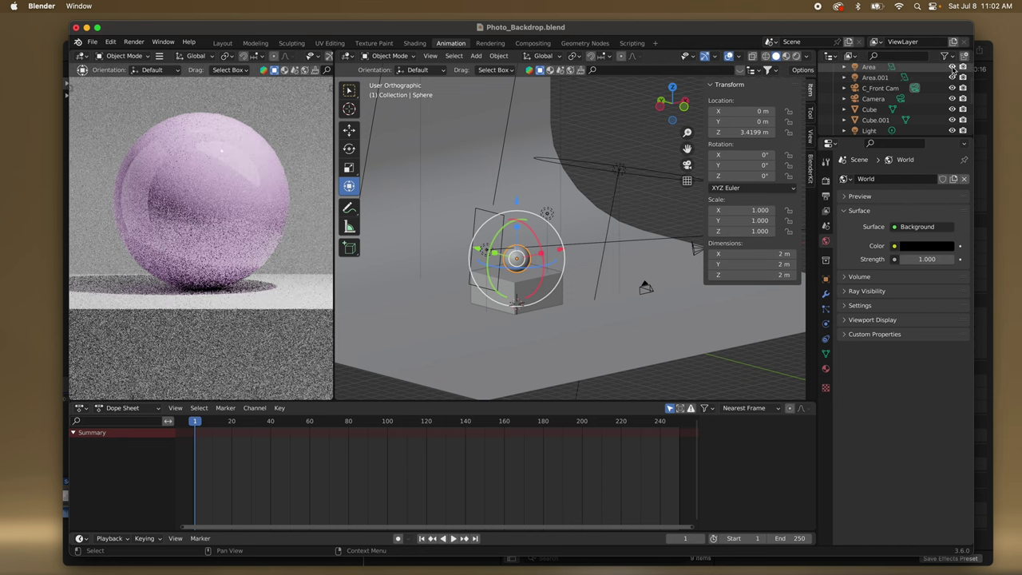
pyautogui.click(952, 68)
pyautogui.click(951, 69)
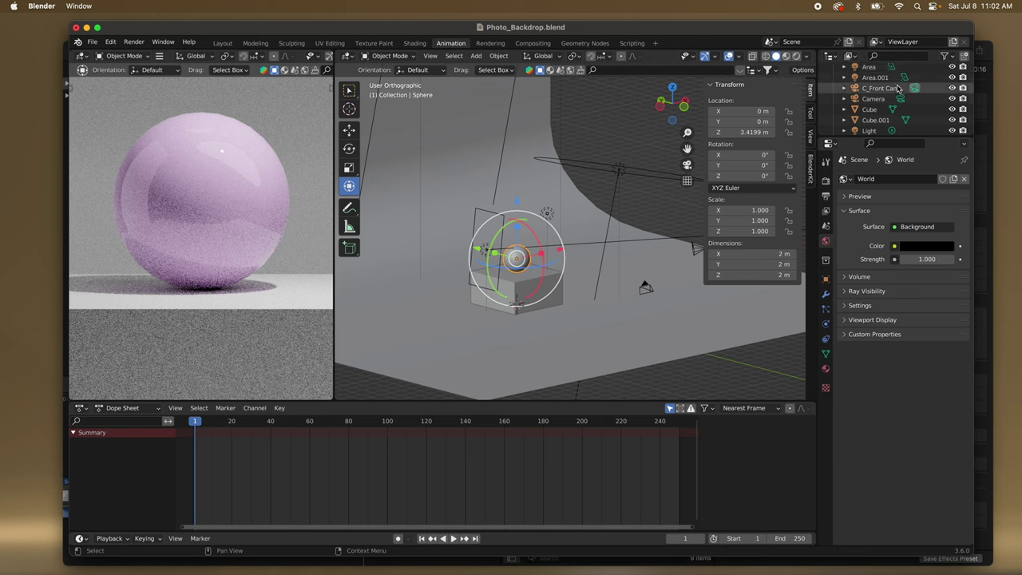
# Compare the render with the Area light hidden and shown, and examine that light's power and shape settings.
pyautogui.scroll(2, 928, 102)
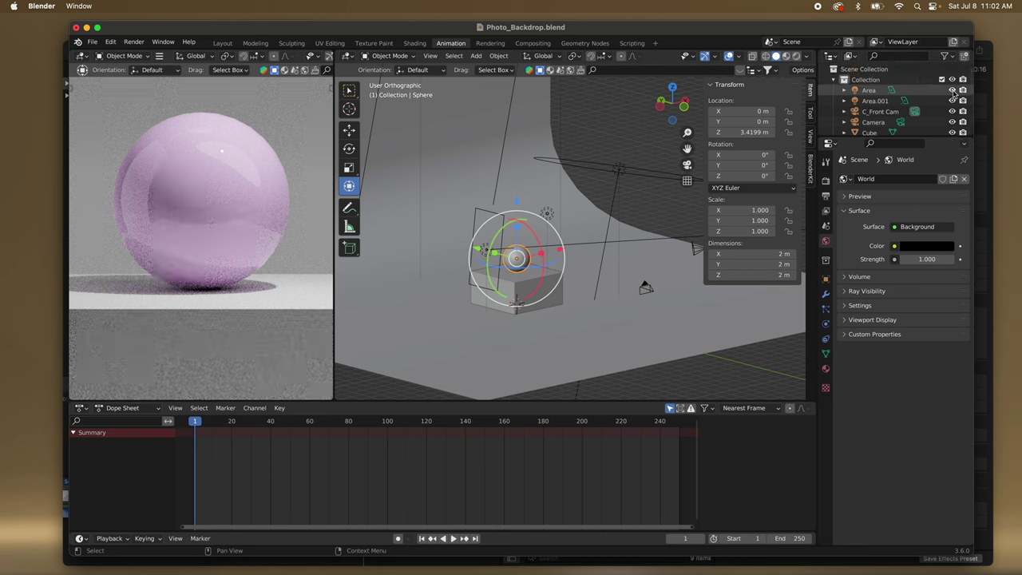
pyautogui.click(955, 91)
pyautogui.click(954, 91)
pyautogui.click(918, 90)
pyautogui.click(826, 323)
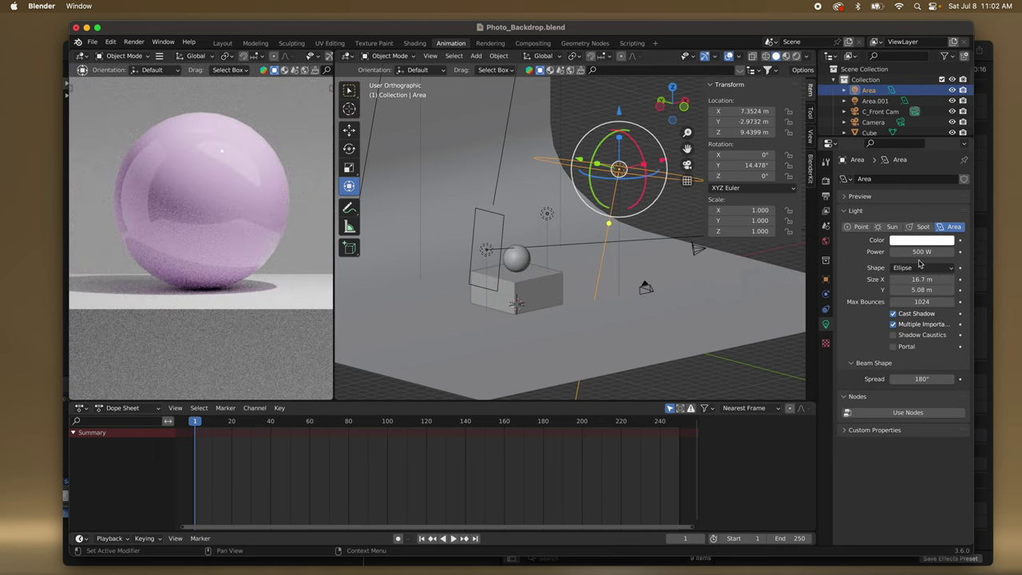
# Select the Area.001 light and compare the render with it hidden and shown.
pyautogui.click(926, 100)
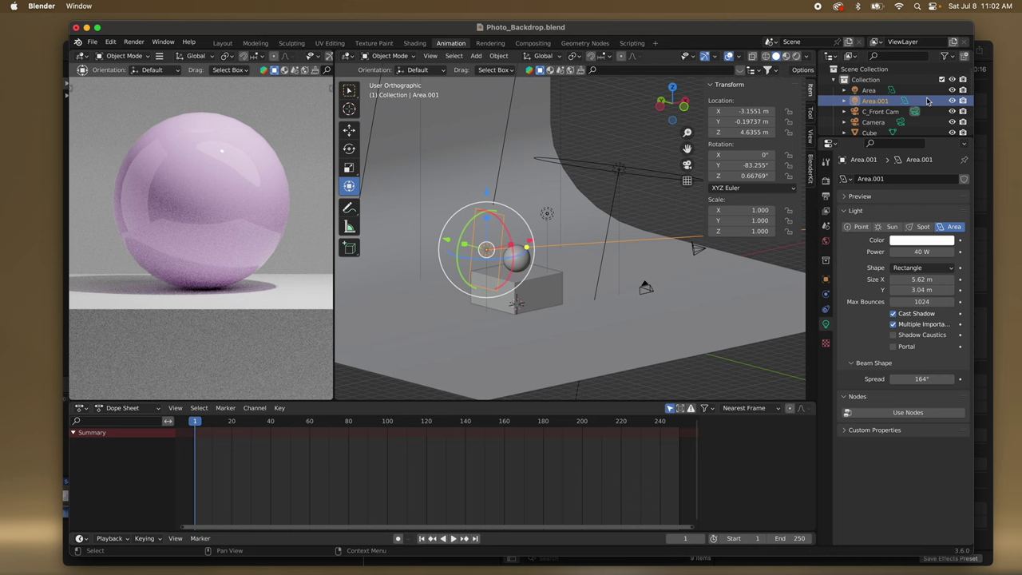
pyautogui.click(951, 100)
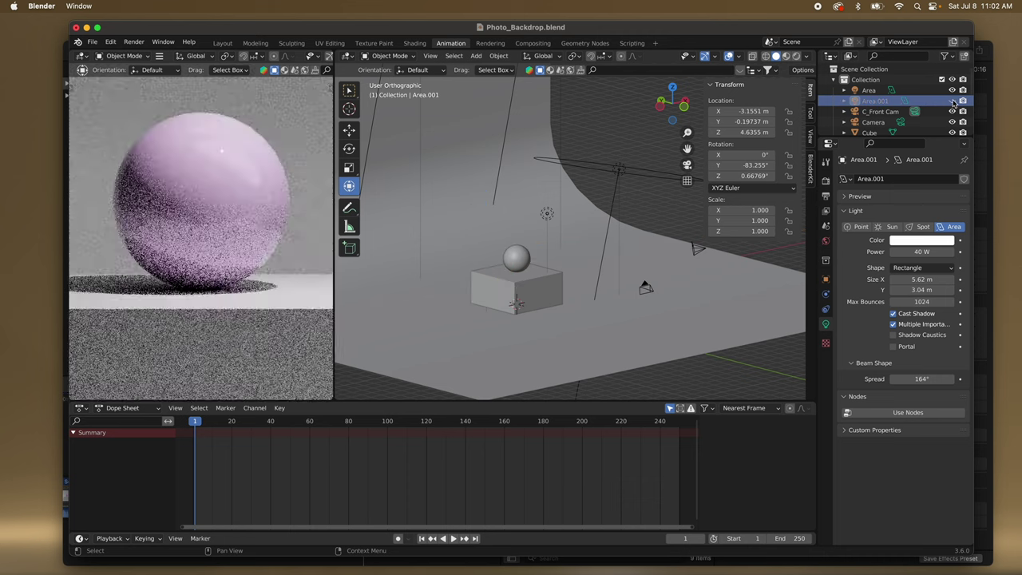
pyautogui.click(951, 100)
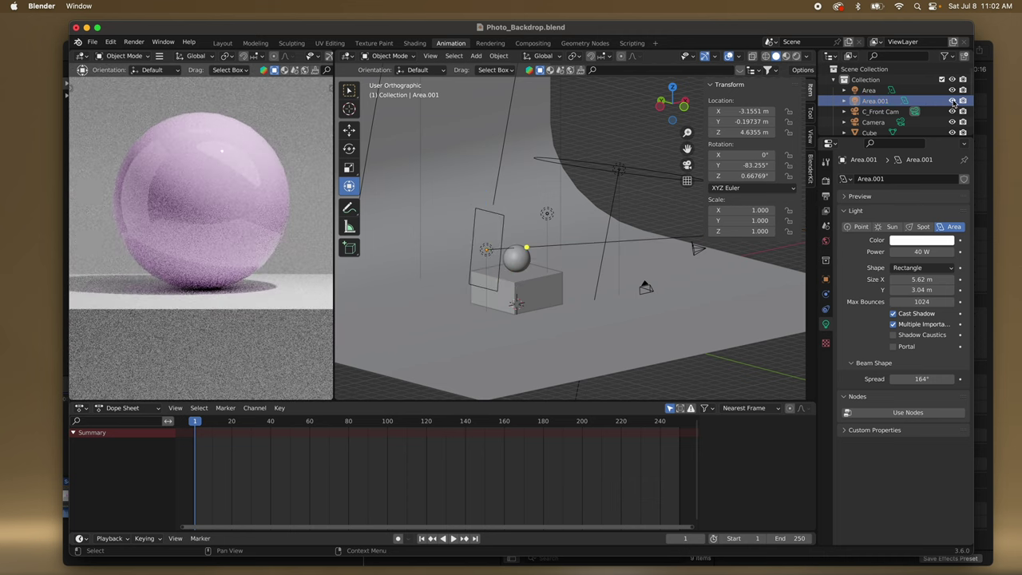
# Select the point light named Light, examine its settings, and compare the render with it hidden and shown.
pyautogui.click(934, 112)
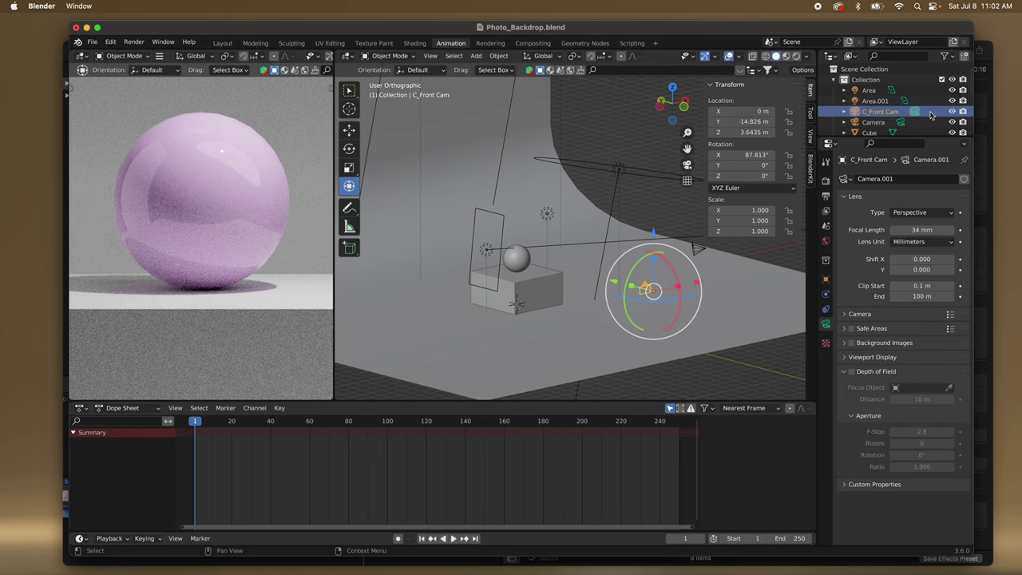
pyautogui.scroll(-5, 930, 116)
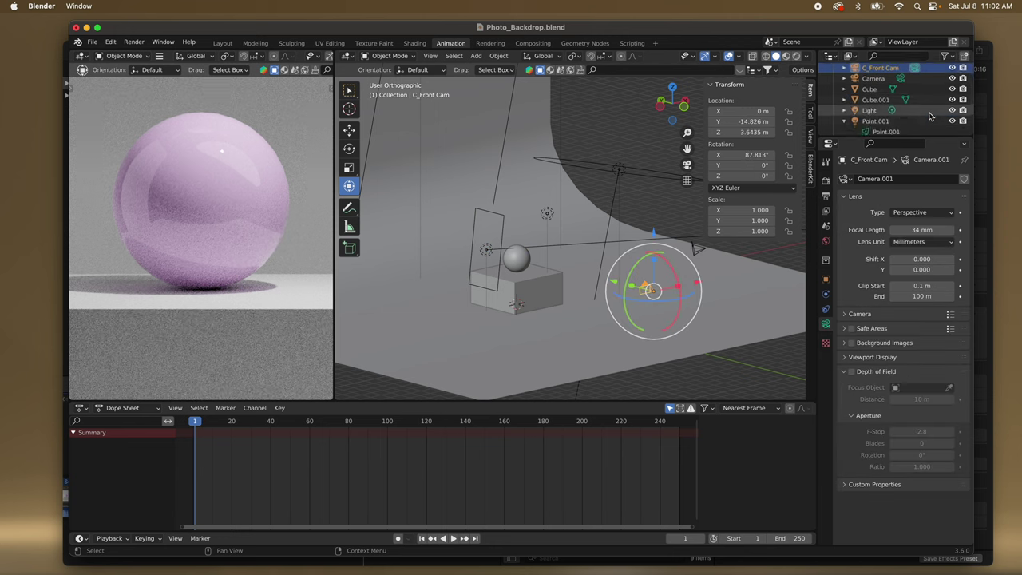
pyautogui.click(930, 112)
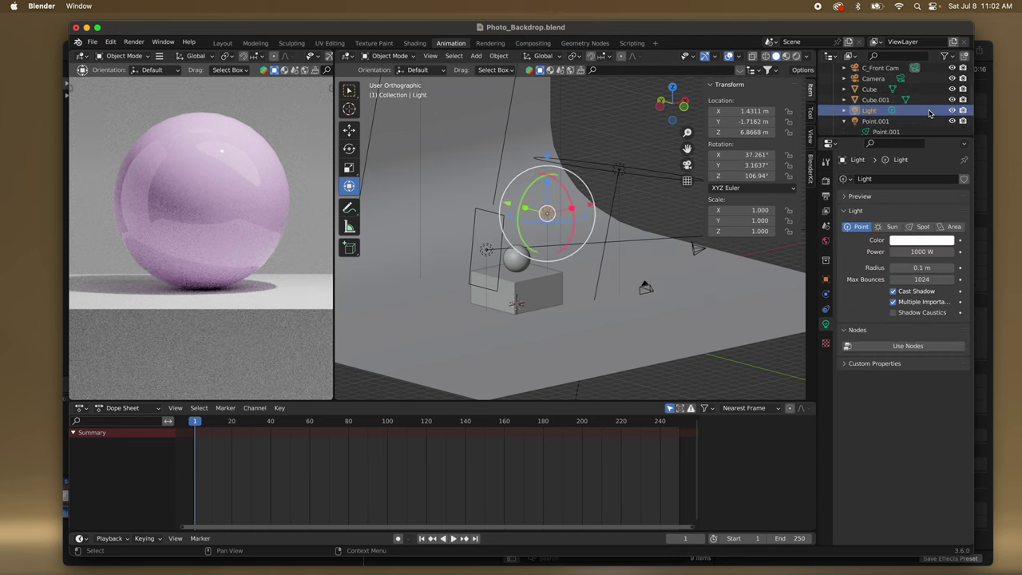
pyautogui.click(951, 111)
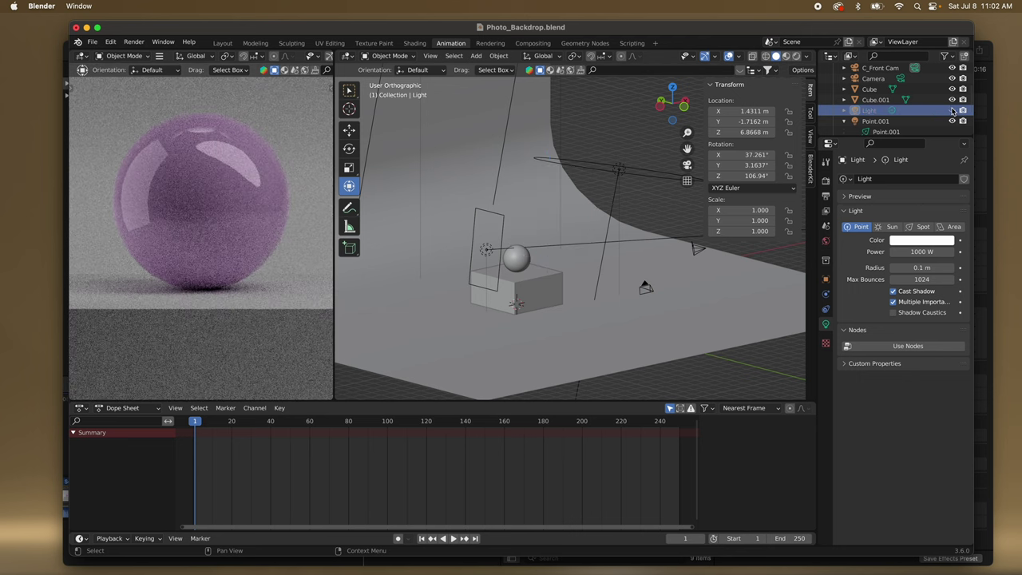
pyautogui.click(951, 110)
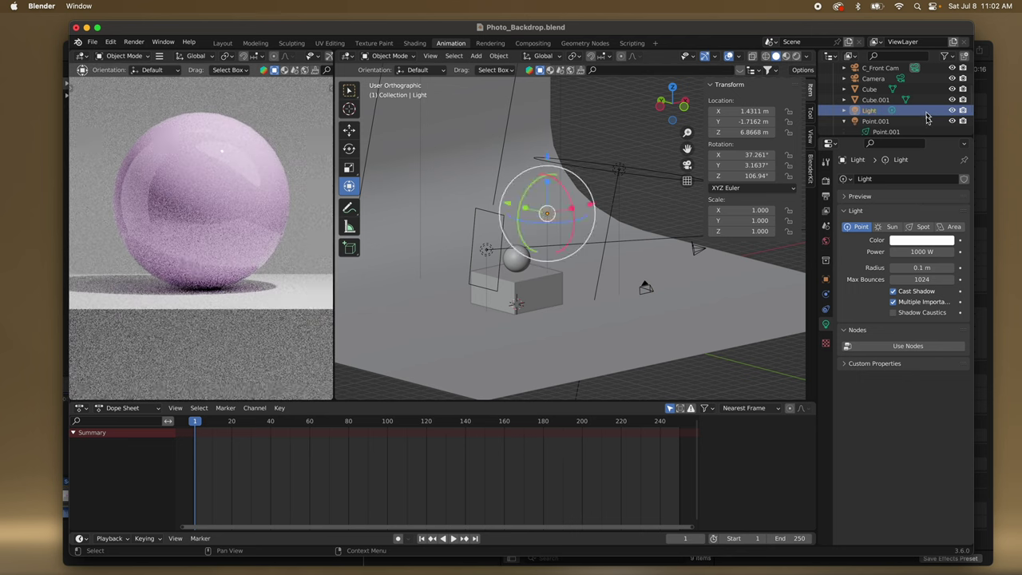
# Set the power of the point light named Light to 400 W.
pyautogui.click(921, 250)
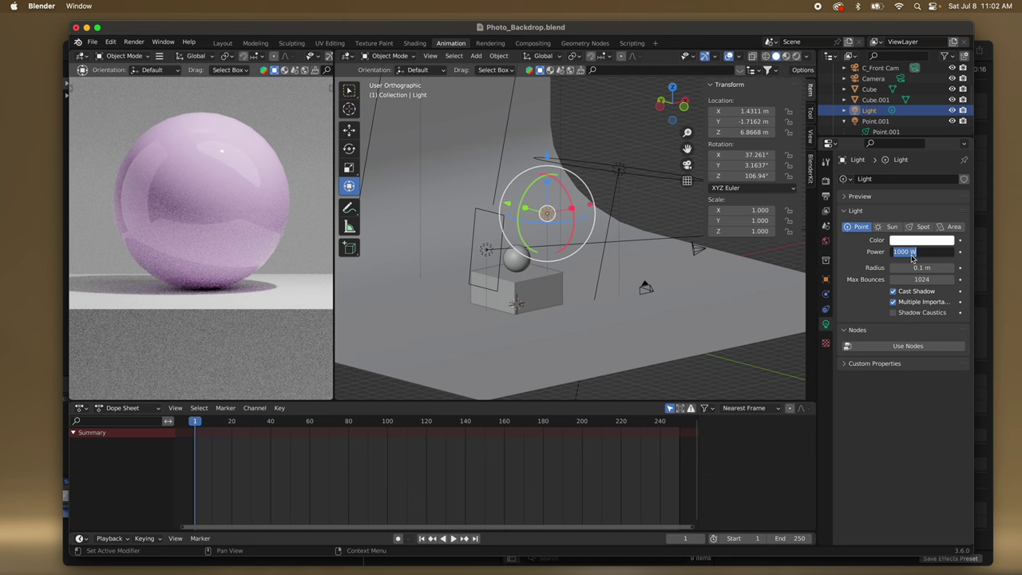
pyautogui.write('400')
pyautogui.press('Return')
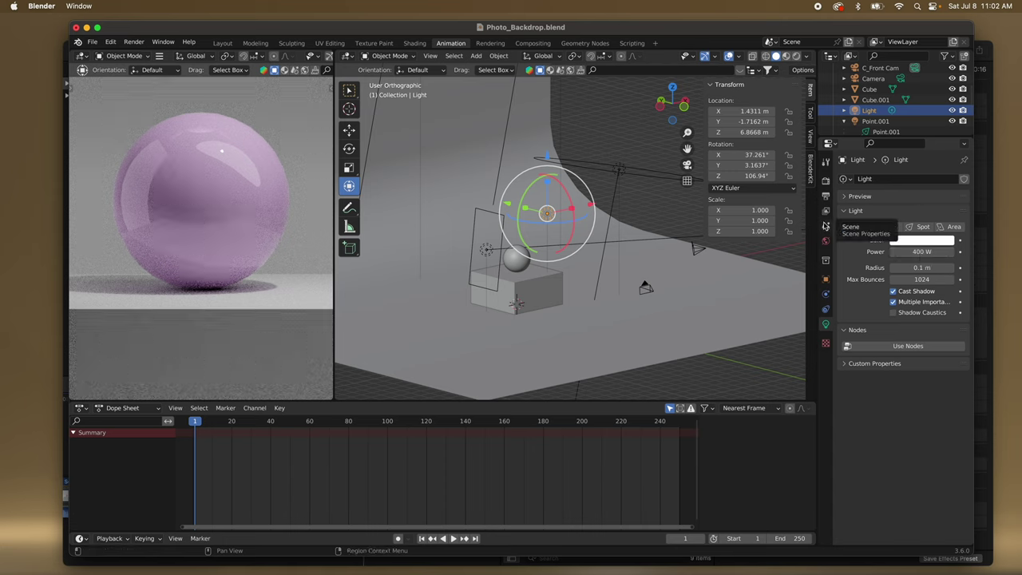
# Turn off Multiple Importance for the three overhead spot lights Point, Point.001 and Point.002.
pyautogui.scroll(5, 620, 219)
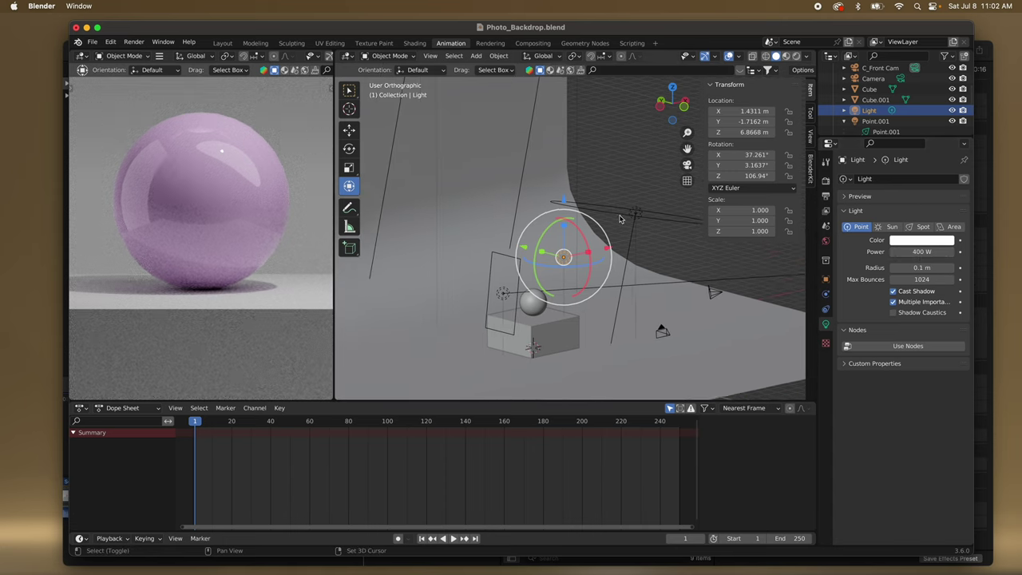
pyautogui.scroll(-3, 620, 218)
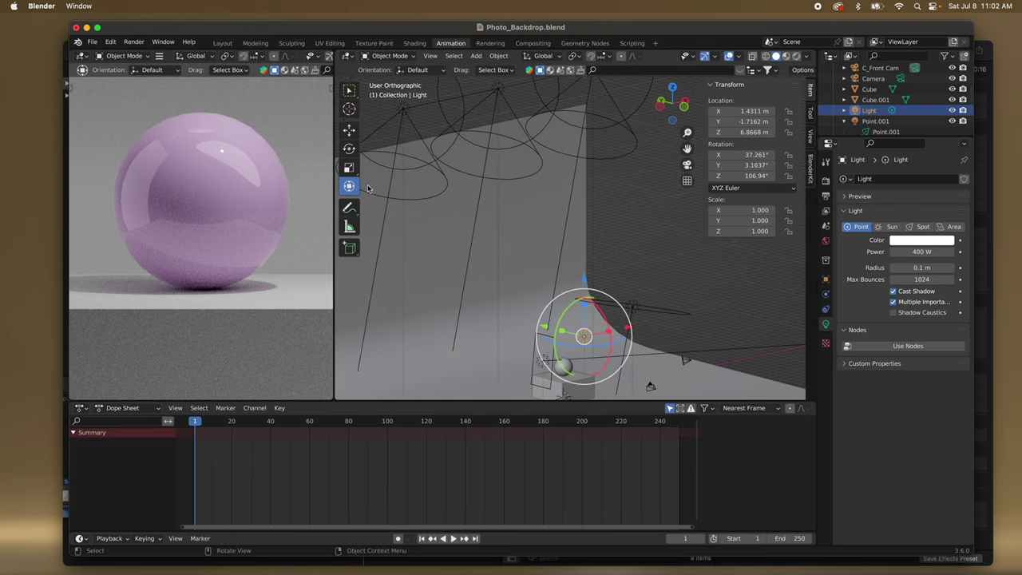
pyautogui.click(499, 90)
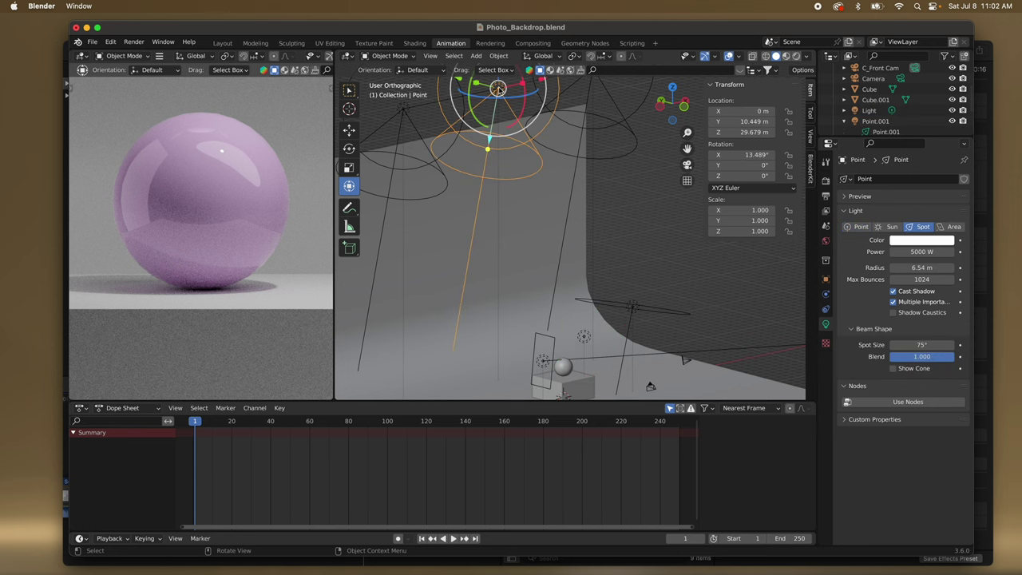
pyautogui.click(893, 301)
pyautogui.click(406, 107)
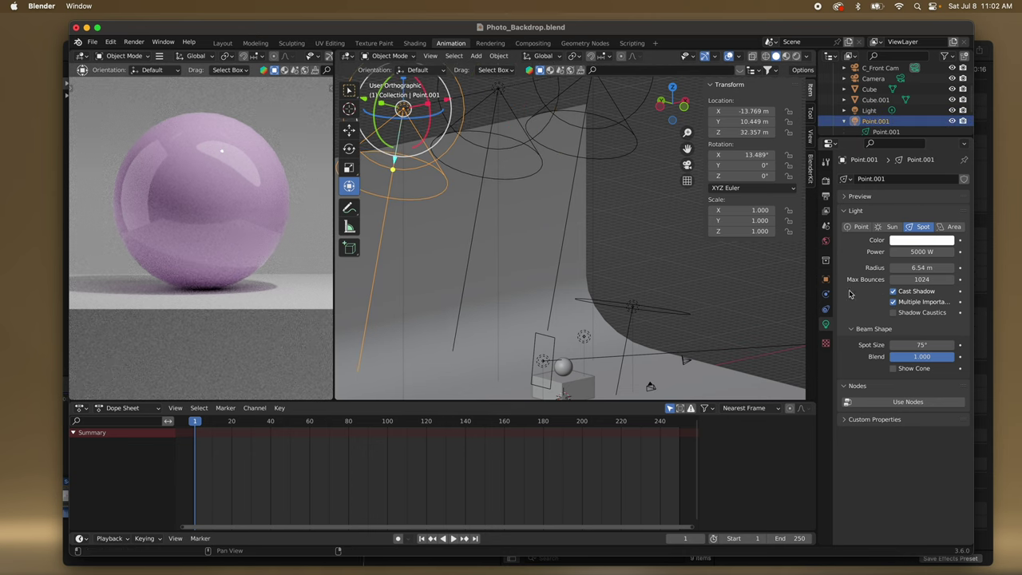
pyautogui.click(893, 304)
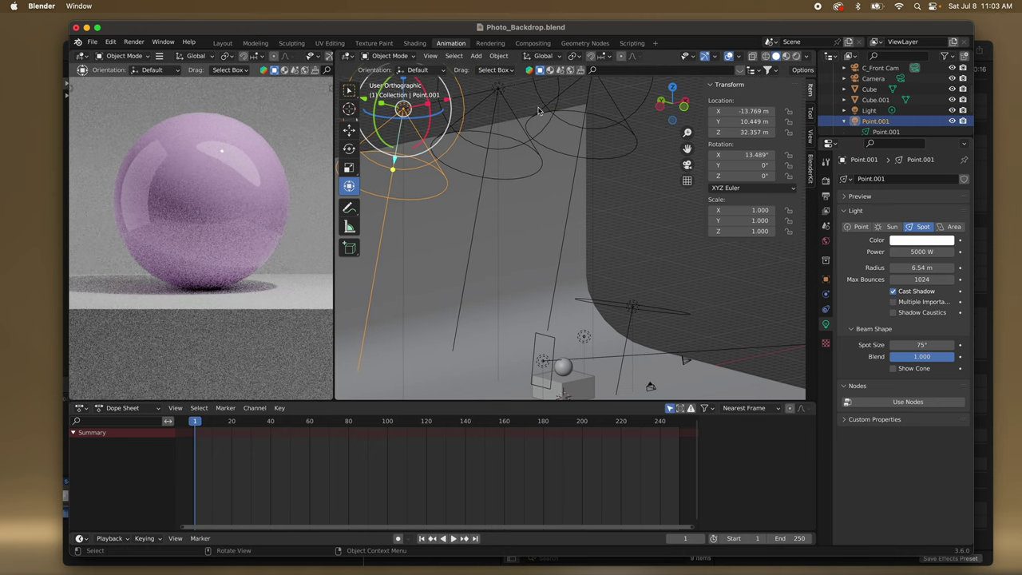
pyautogui.keyDown('shift'); pyautogui.scroll(3, 539, 109); pyautogui.keyUp('shift')
pyautogui.click(569, 102)
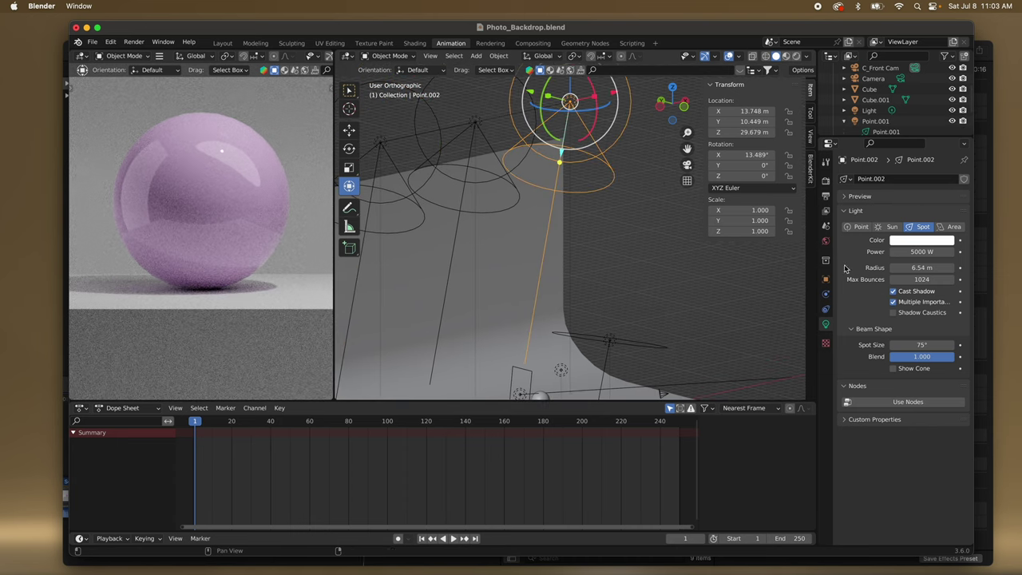
pyautogui.click(893, 302)
pyautogui.scroll(-3, 555, 253)
pyautogui.scroll(-3, 554, 249)
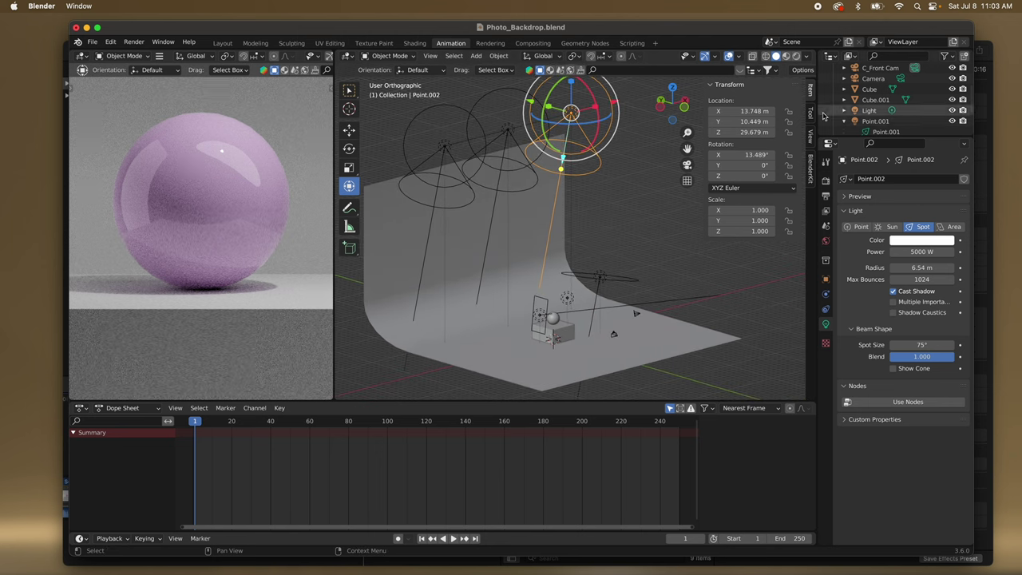
# Compare the render with the Area light and the Area.001 light each hidden and shown.
pyautogui.scroll(-3, 896, 113)
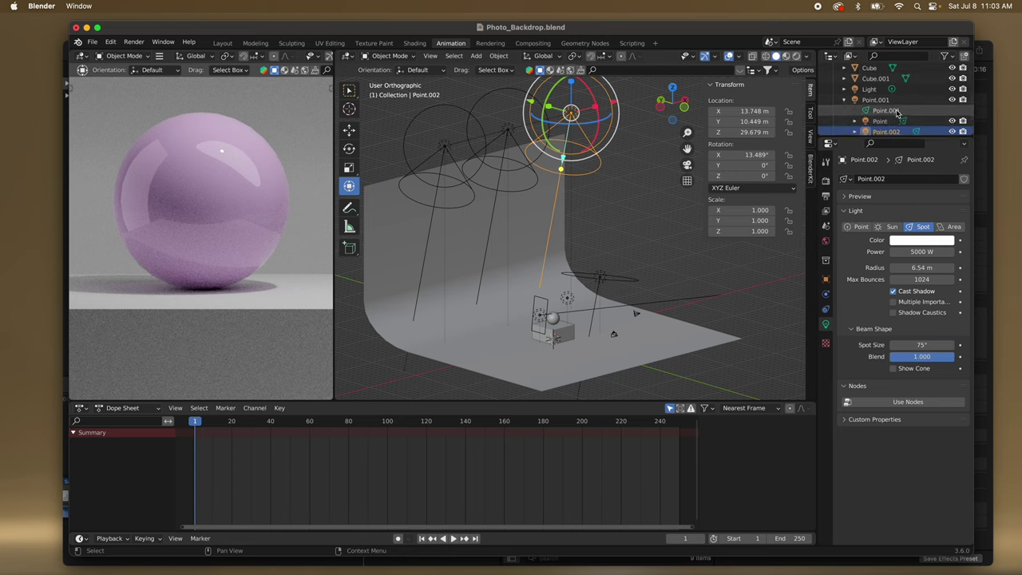
pyautogui.scroll(5, 896, 116)
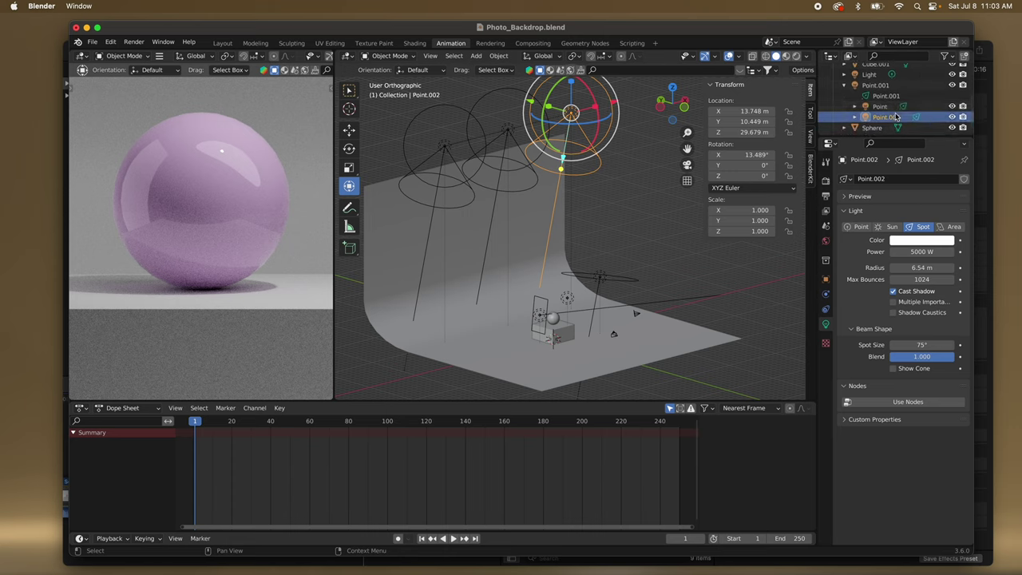
pyautogui.scroll(2, 896, 116)
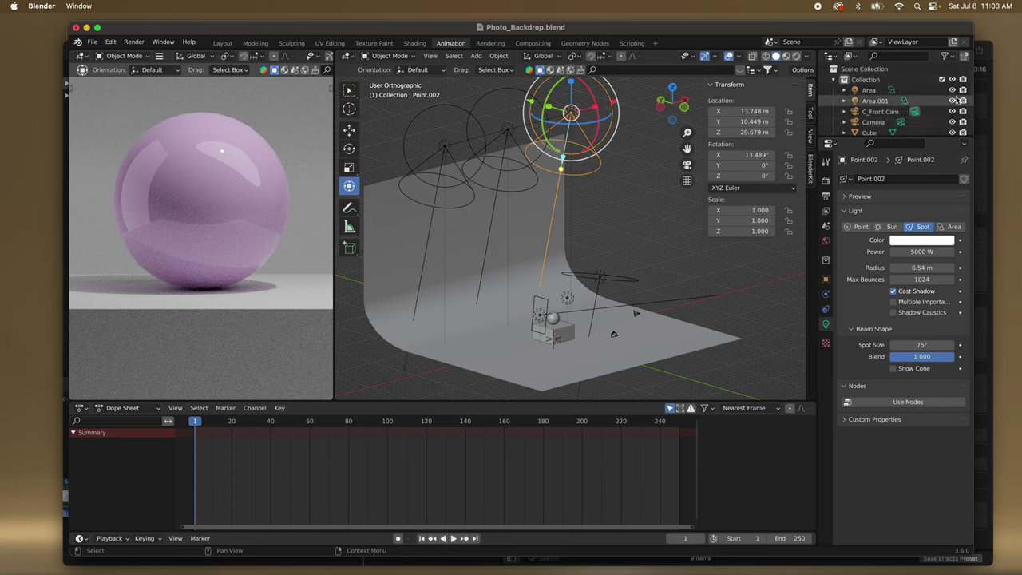
pyautogui.click(951, 90)
pyautogui.click(951, 91)
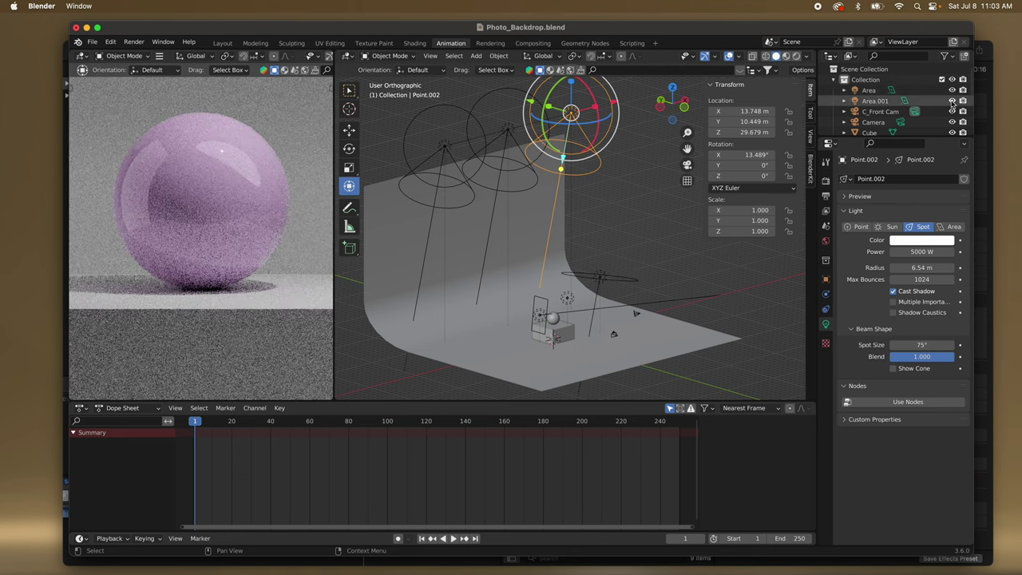
pyautogui.click(951, 100)
pyautogui.click(951, 101)
# Toggle the viewport visibility of the point light named Light several times to compare its effect on the sphere.
pyautogui.scroll(-3, 951, 108)
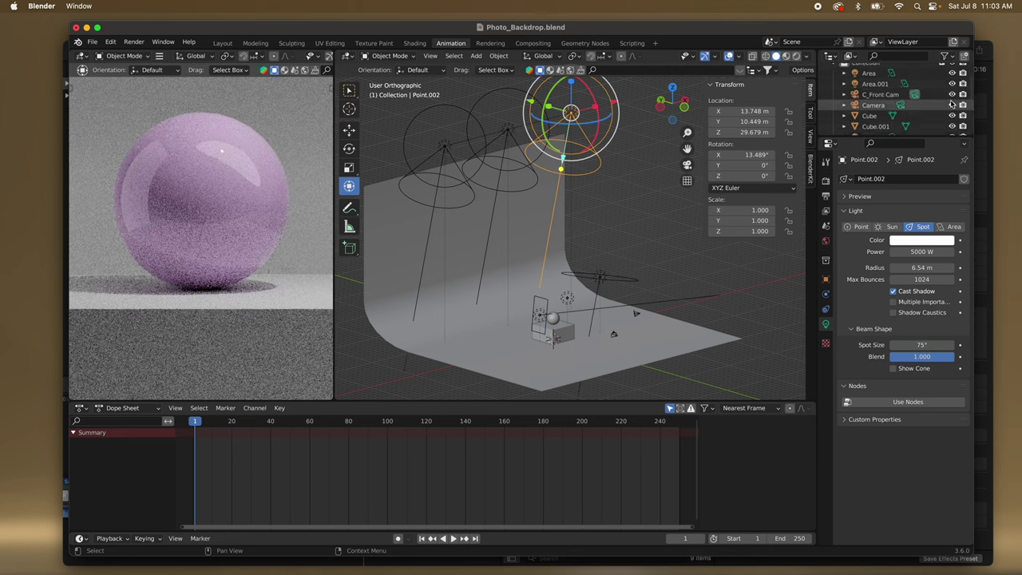
pyautogui.scroll(-1, 952, 112)
pyautogui.click(950, 108)
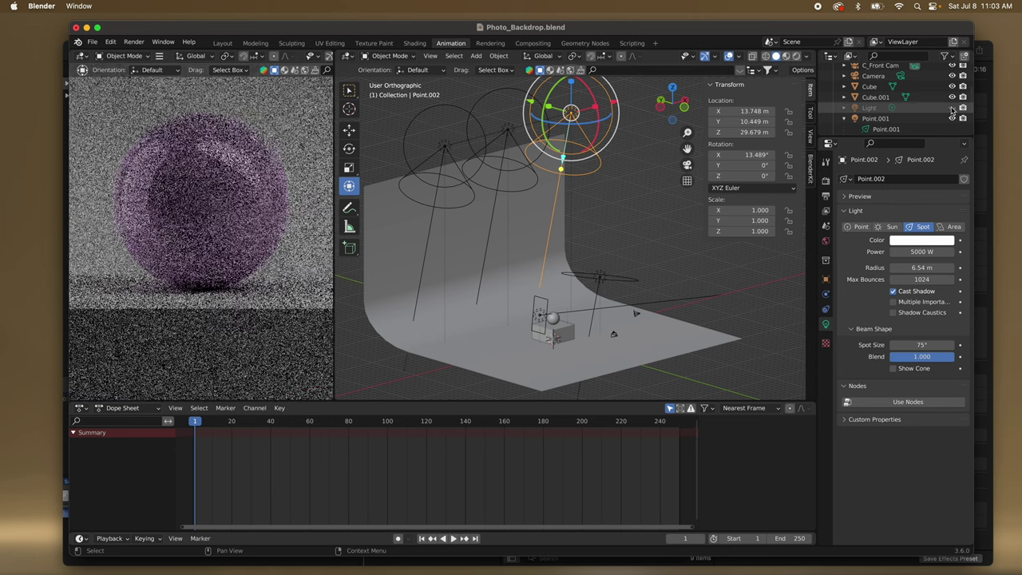
pyautogui.click(951, 108)
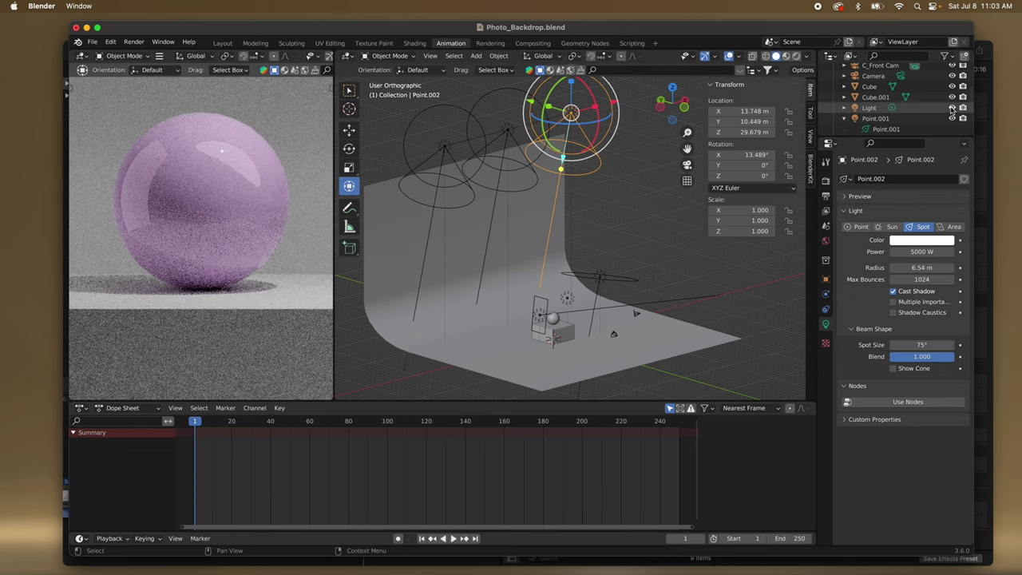
pyautogui.click(951, 108)
pyautogui.click(951, 108)
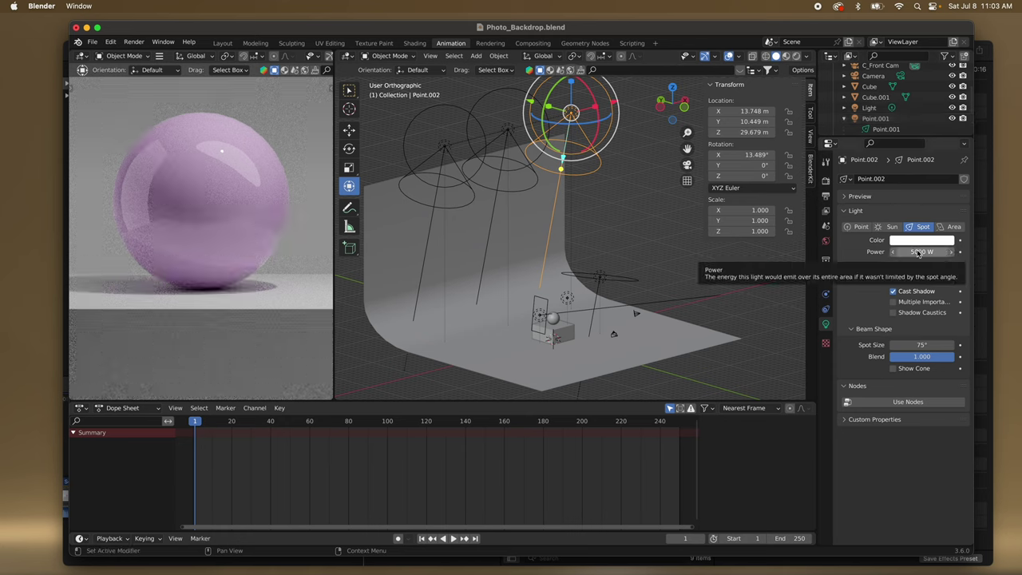
pyautogui.click(952, 107)
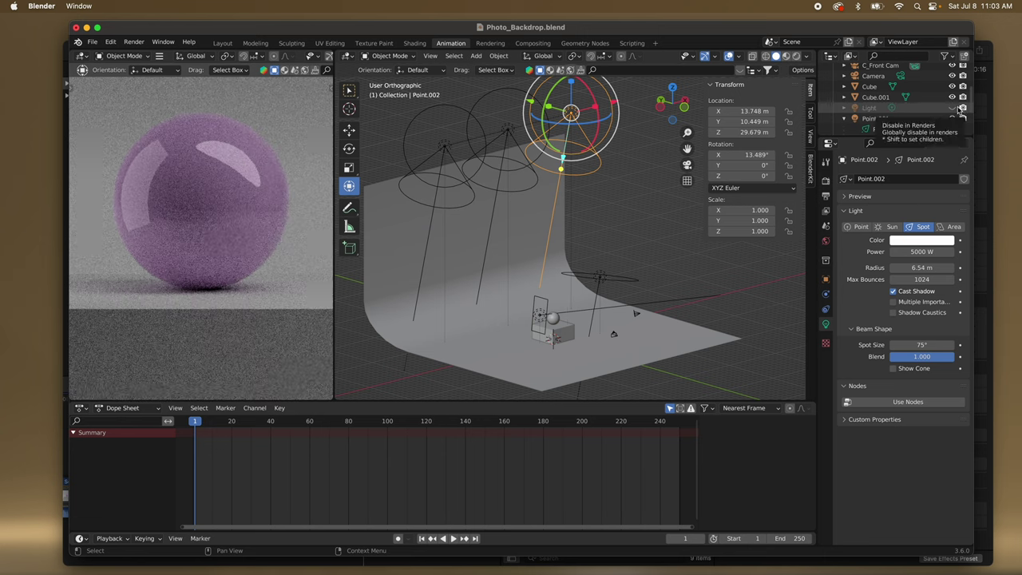
pyautogui.click(952, 107)
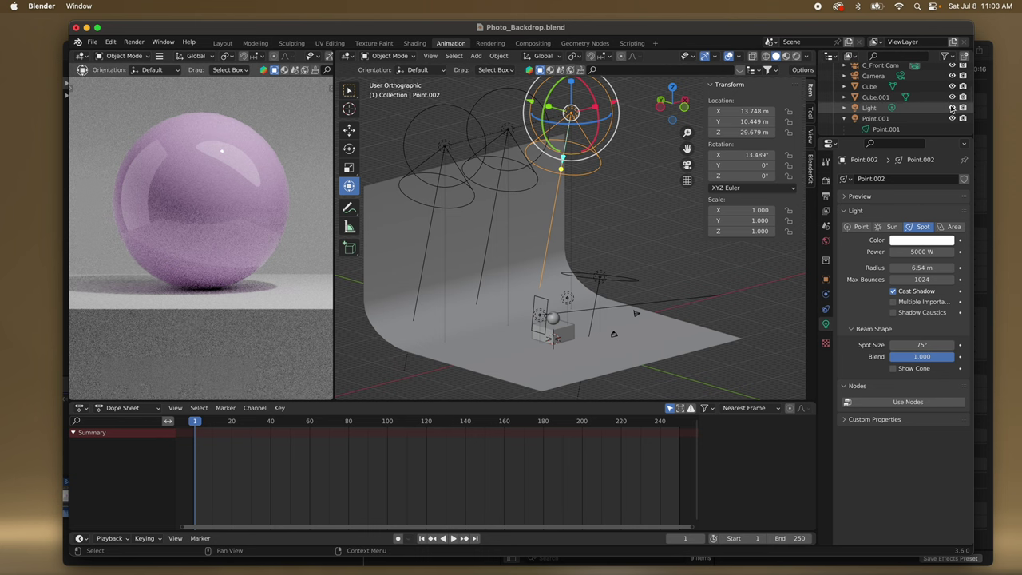
# Hide the point light named Light in the viewport and disable it in renders.
pyautogui.click(951, 108)
pyautogui.click(951, 109)
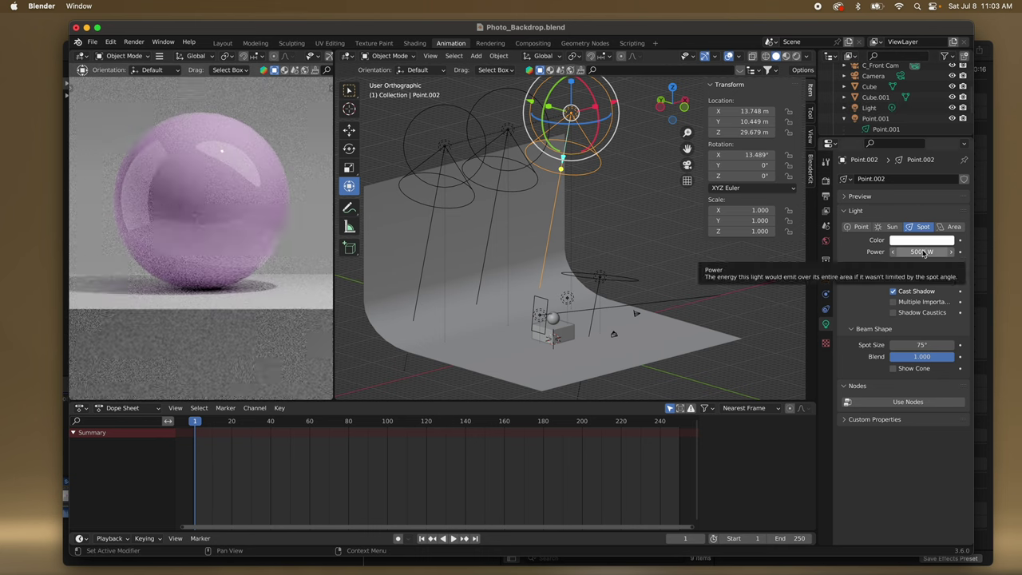
pyautogui.click(963, 108)
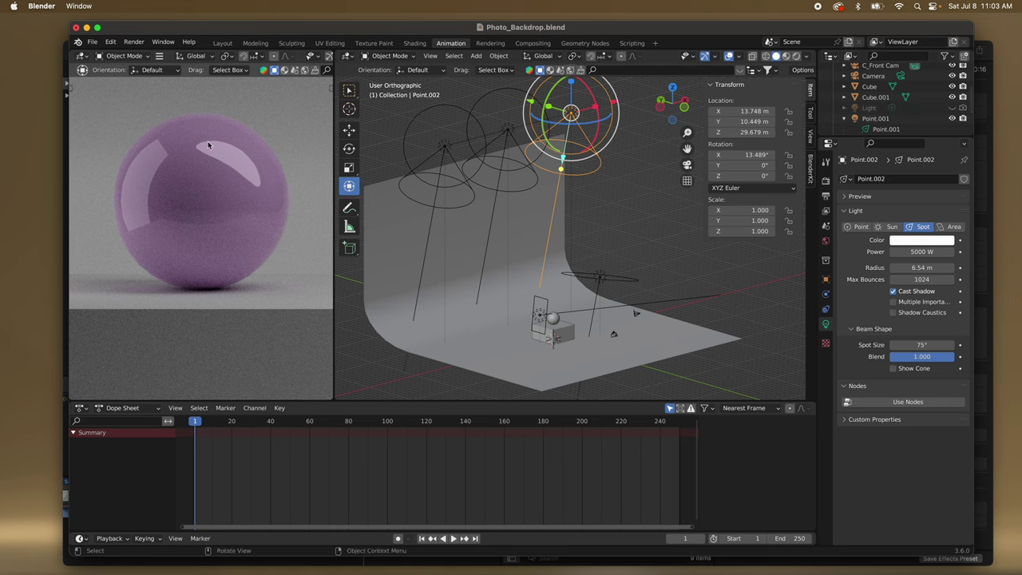
# Check the Area.001 light's effect by toggling its visibility and rename it to Square_Light.
pyautogui.scroll(2, 897, 118)
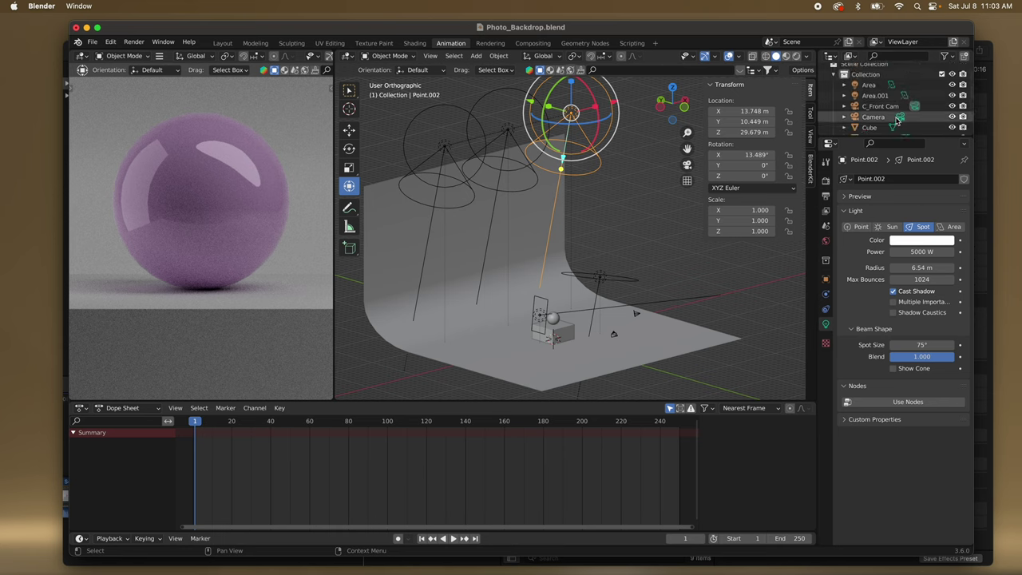
pyautogui.click(951, 95)
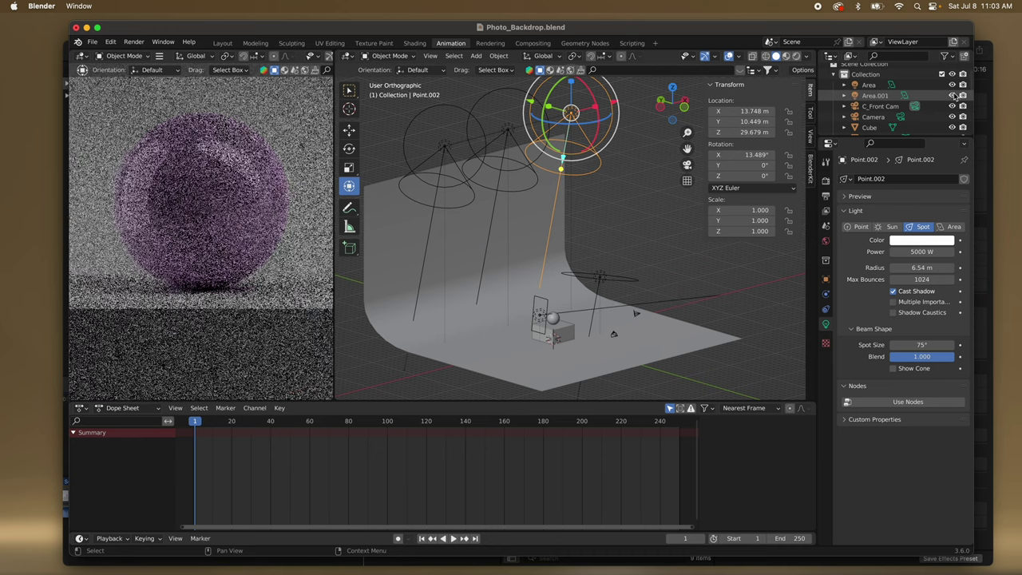
pyautogui.doubleClick(877, 96)
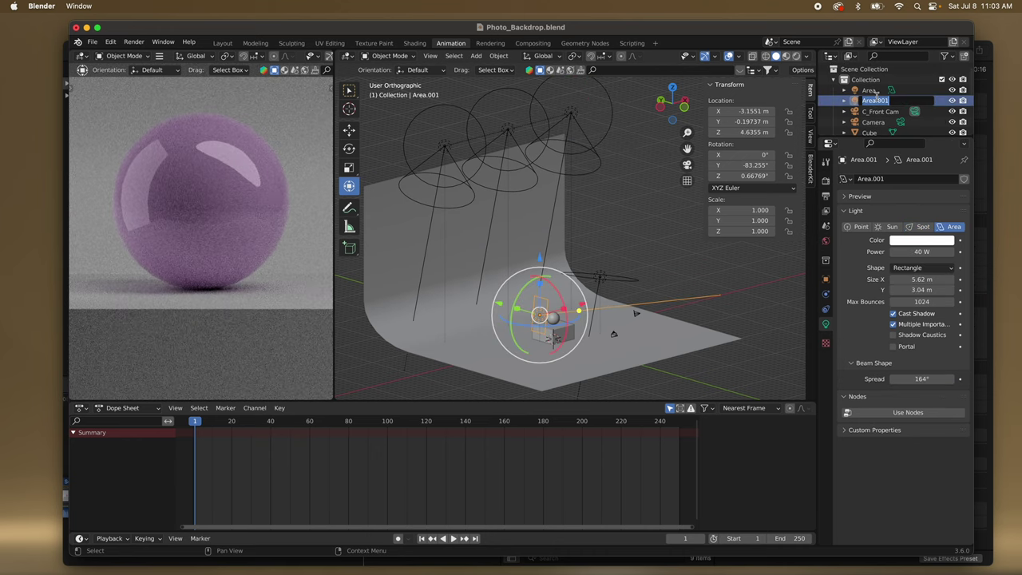
pyautogui.write('Sc')
pyautogui.write('uare')
pyautogui.write('_Light')
pyautogui.press('Return')
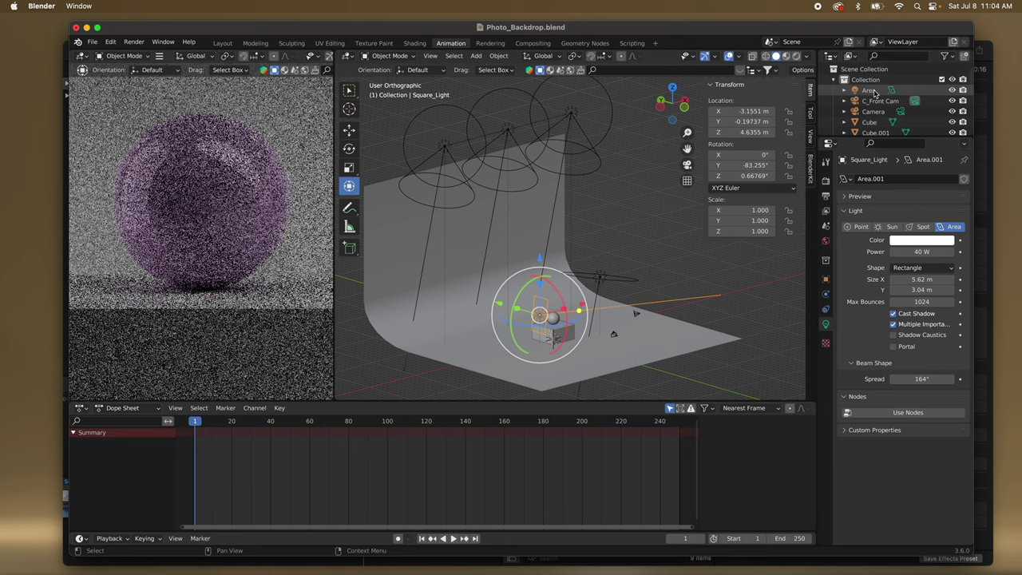
# Rename the elliptical Area light to L_ellipse.
pyautogui.doubleClick(869, 90)
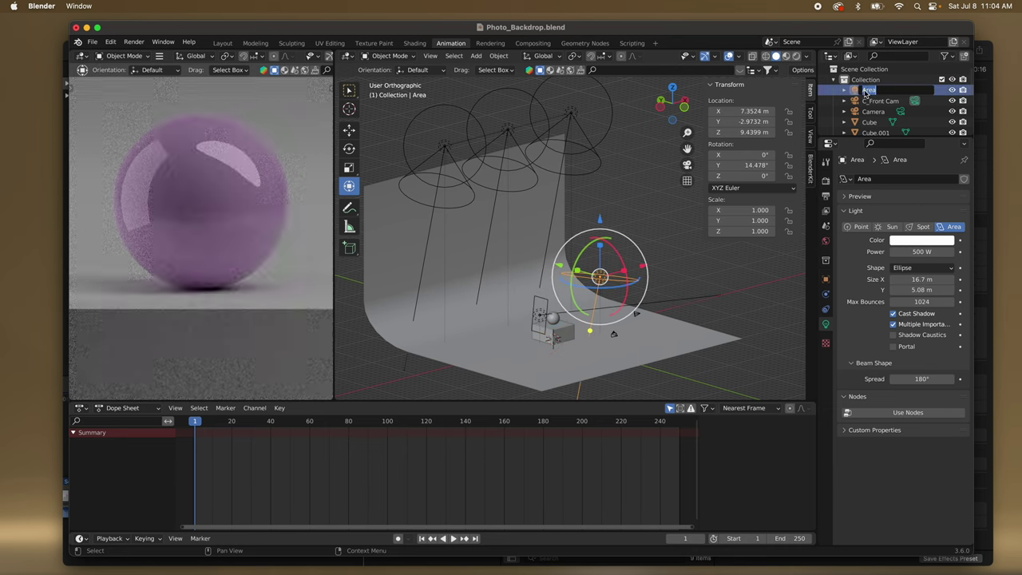
pyautogui.press('BackSpace')
pyautogui.press('Return')
# Rename the hidden point light named Light to L_Point.
pyautogui.scroll(-3, 885, 111)
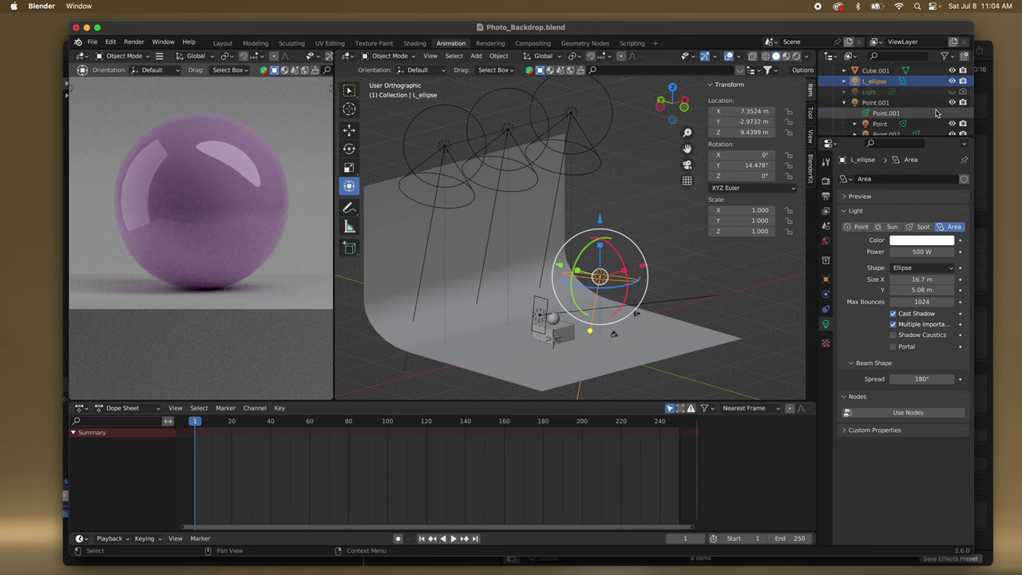
pyautogui.doubleClick(876, 93)
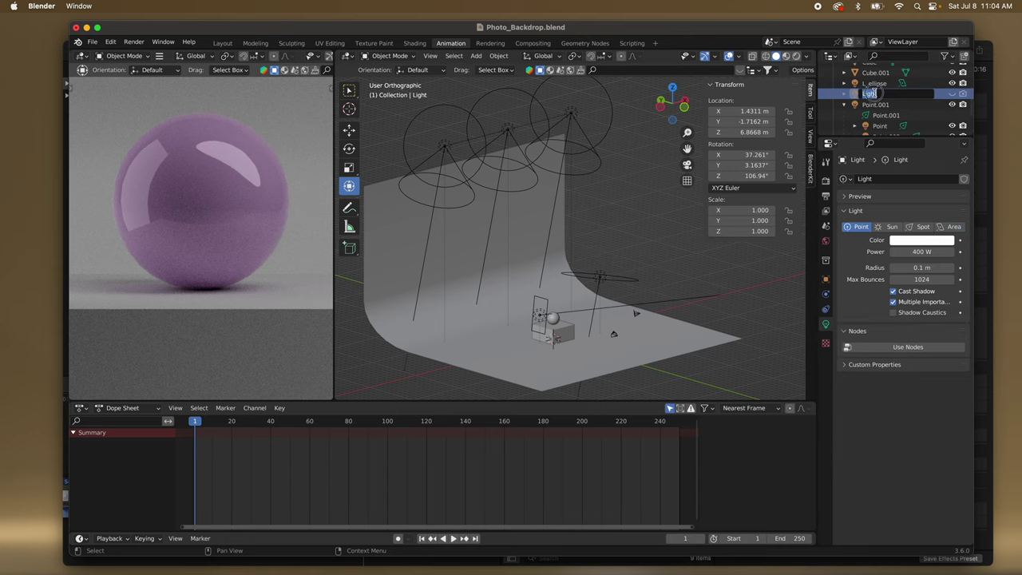
pyautogui.write('Li')
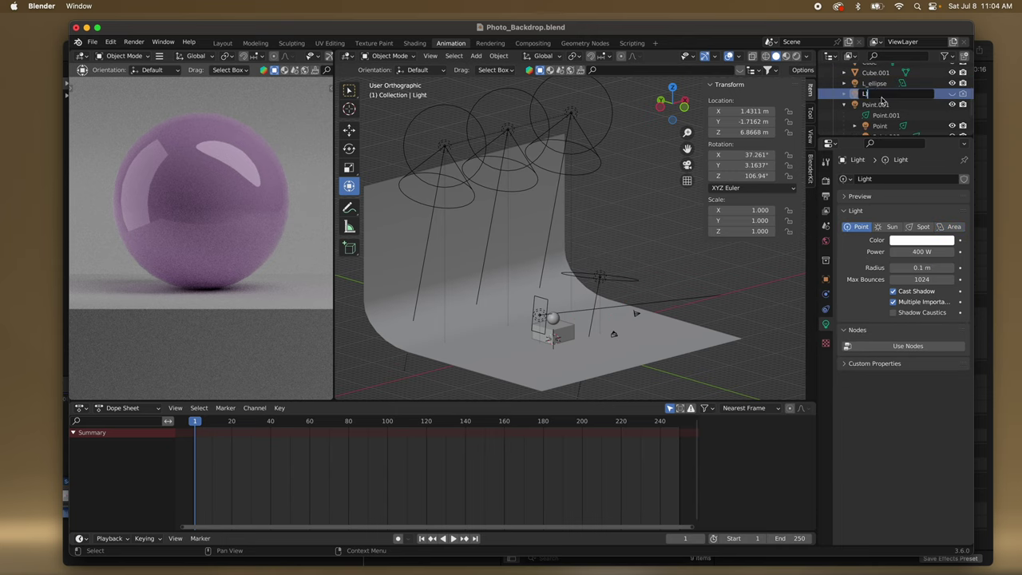
pyautogui.write('Point')
pyautogui.press('Return')
# Set the L_ellipse light's power to 1000 W and widen its X size to about 19.9 m.
pyautogui.scroll(-1, 880, 112)
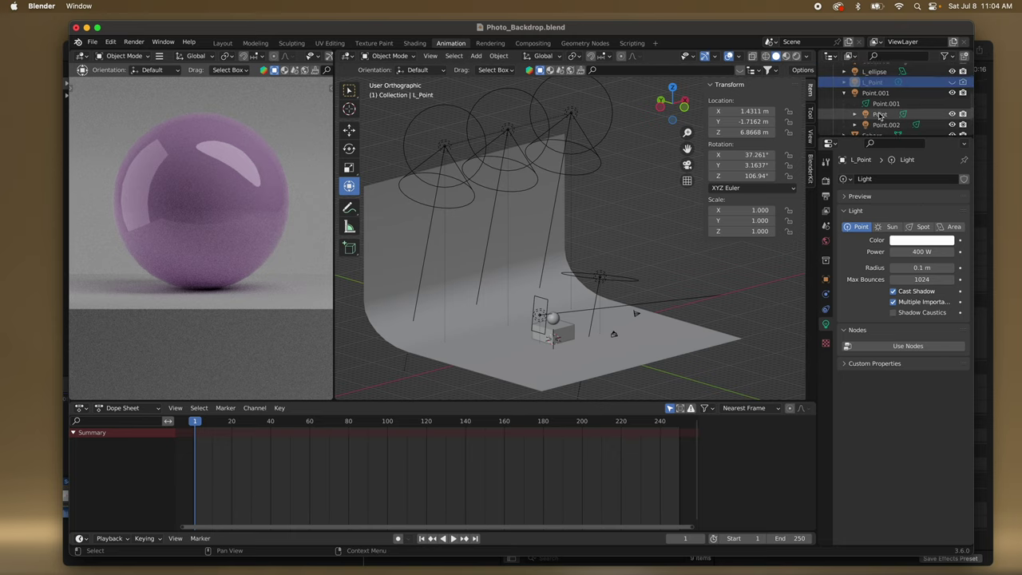
pyautogui.scroll(5, 879, 115)
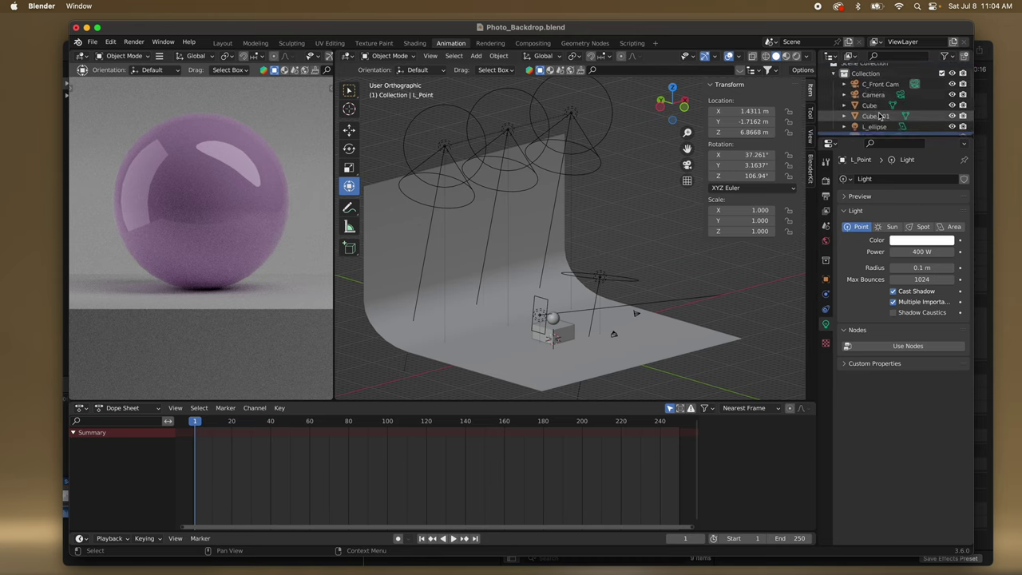
pyautogui.scroll(-2, 879, 116)
pyautogui.scroll(-2, 879, 116)
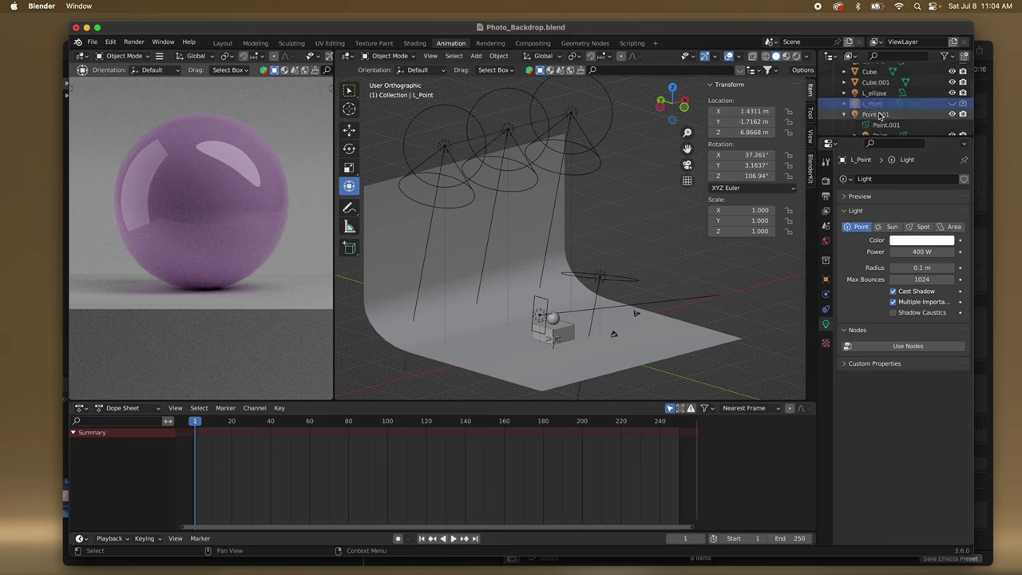
pyautogui.scroll(2, 881, 116)
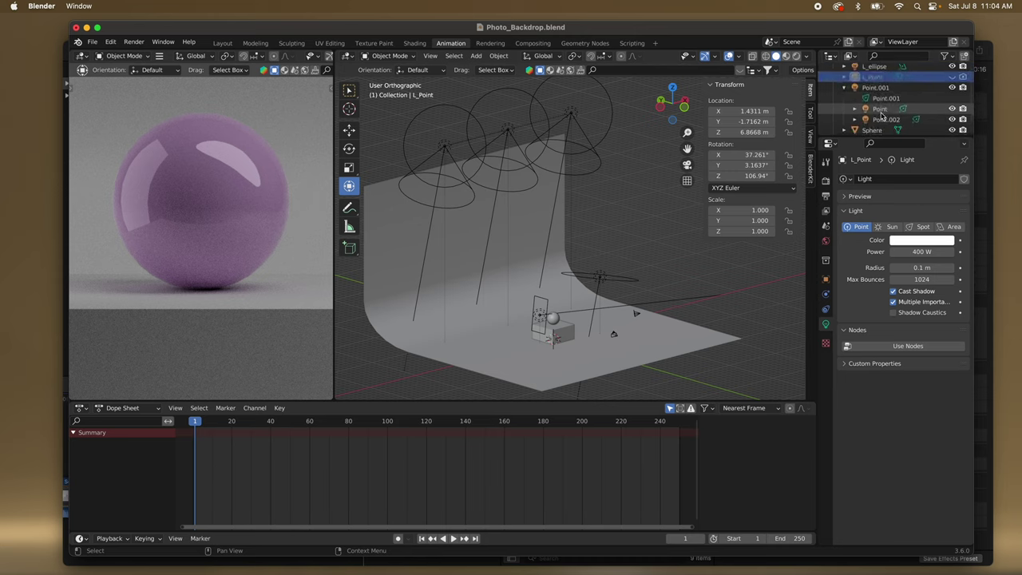
pyautogui.click(874, 93)
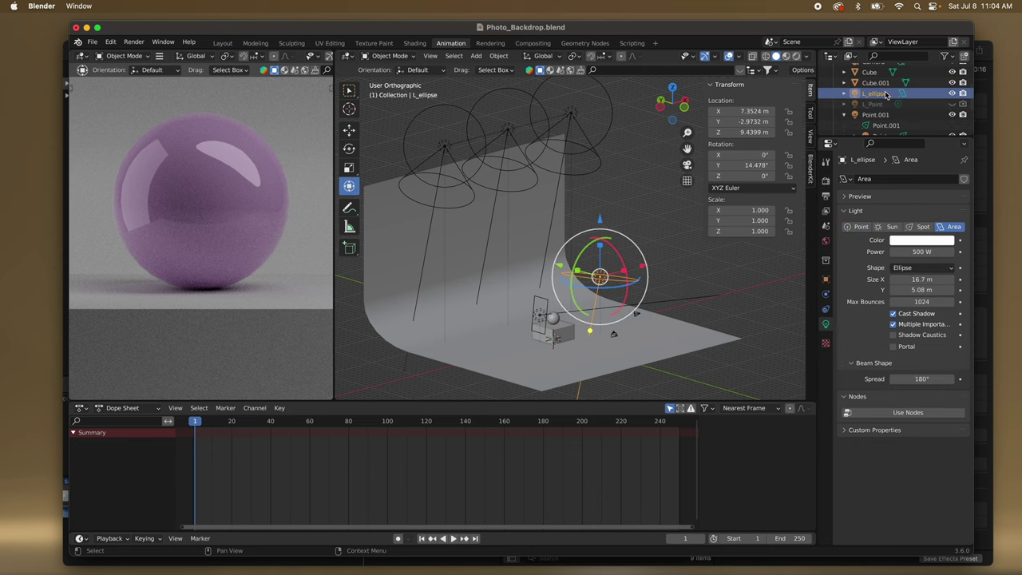
pyautogui.click(922, 252)
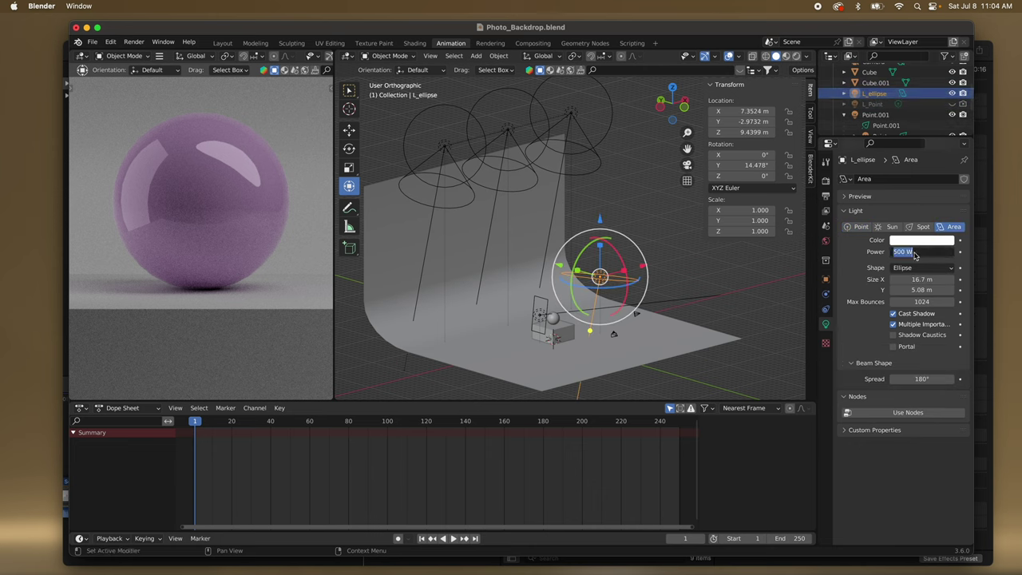
pyautogui.write('1000')
pyautogui.press('Return')
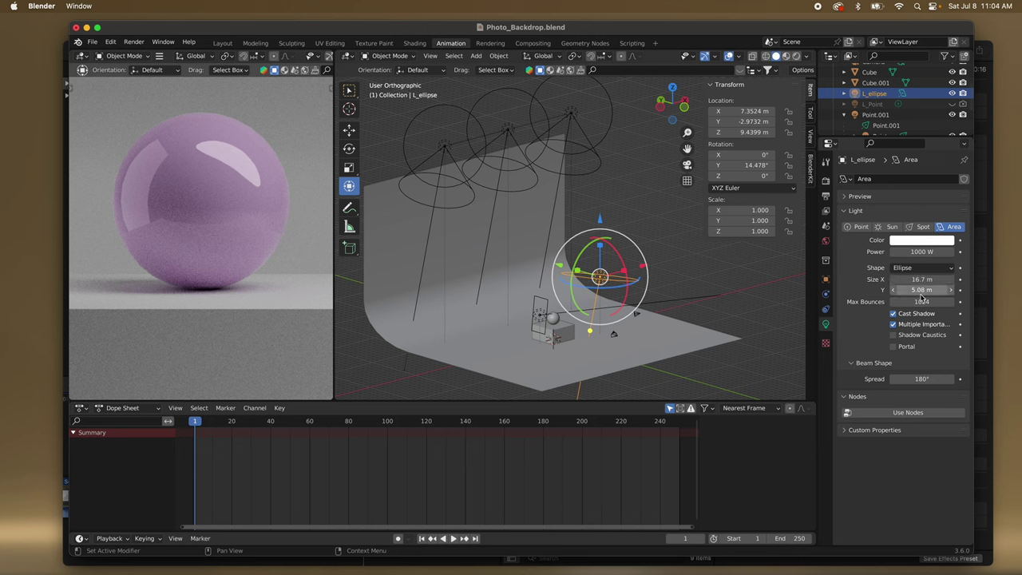
pyautogui.moveTo(921, 279)
pyautogui.mouseDown()
pyautogui.moveTo(911, 279)
pyautogui.moveTo(940, 279)
pyautogui.mouseUp()
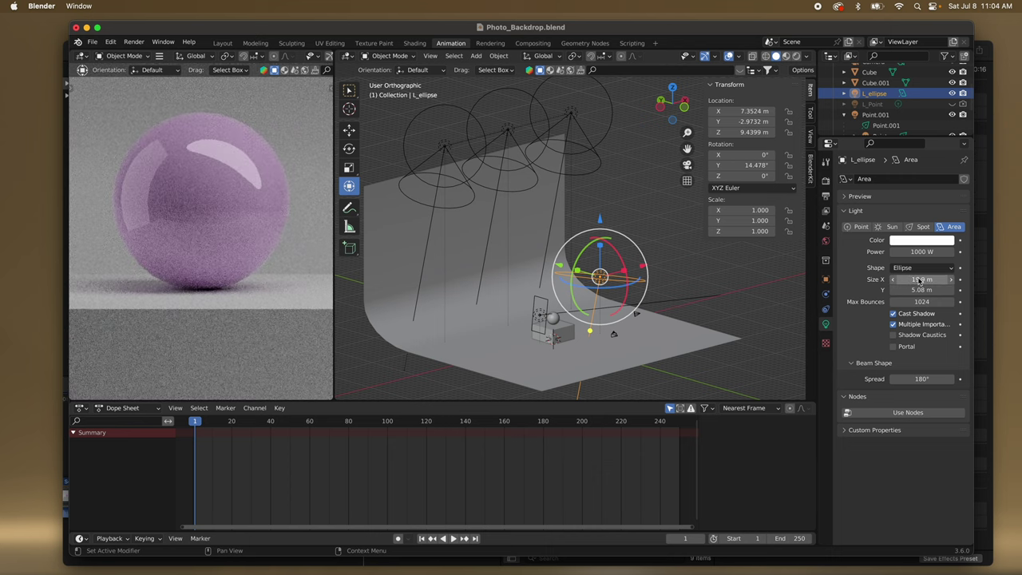
# Move the L_ellipse light toward the backdrop along the Y axis to about -0.70 m.
pyautogui.hscroll(10, 625, 287)
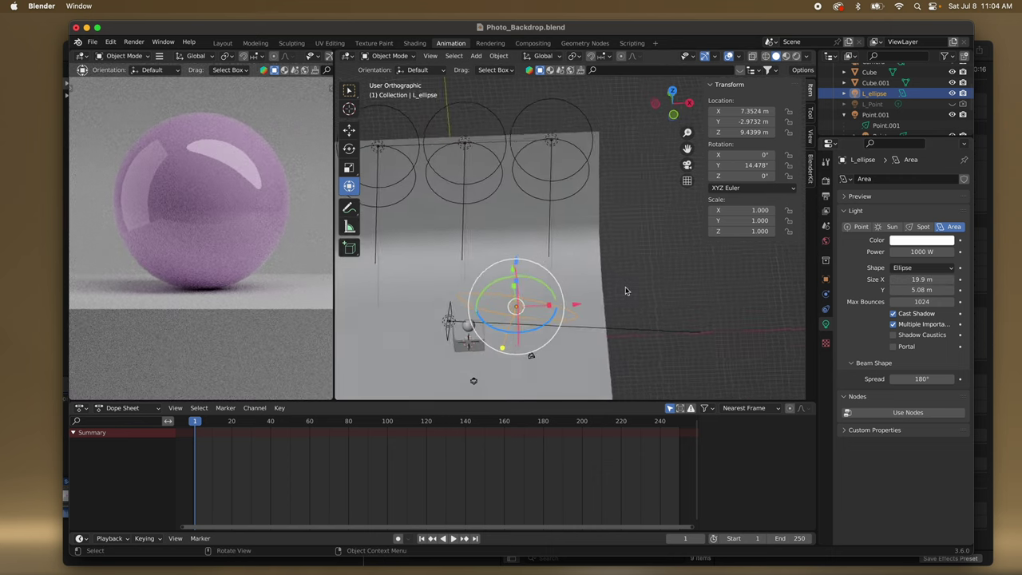
pyautogui.hscroll(10, 626, 290)
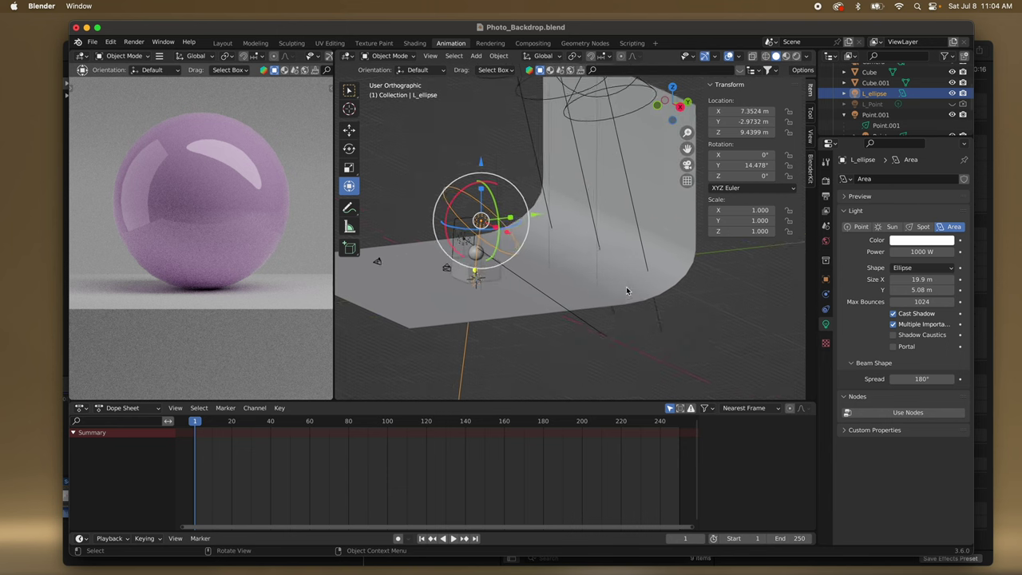
pyautogui.scroll(4, 627, 290)
pyautogui.hscroll(-5, 626, 290)
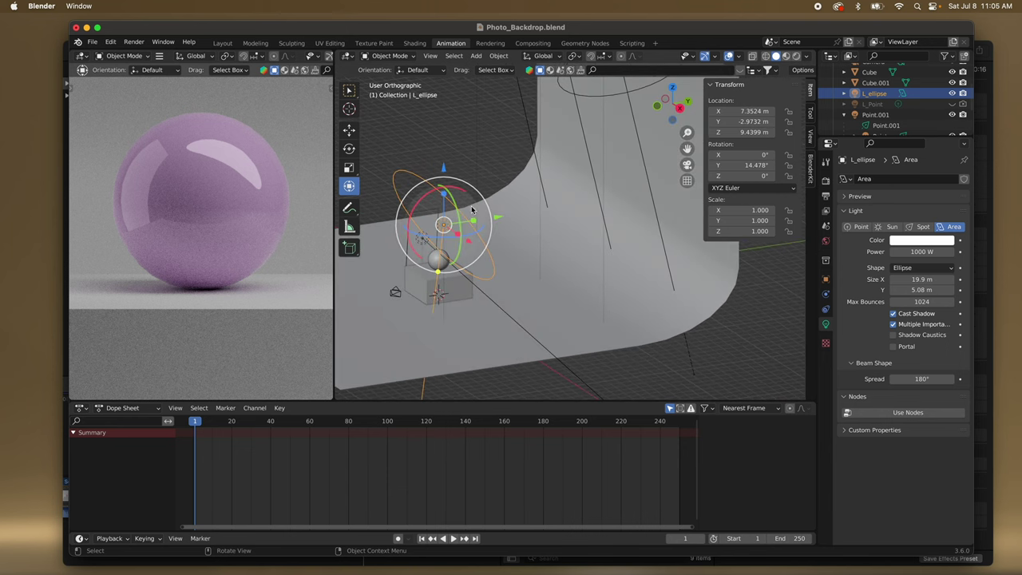
pyautogui.moveTo(494, 217); pyautogui.dragTo(517, 212)
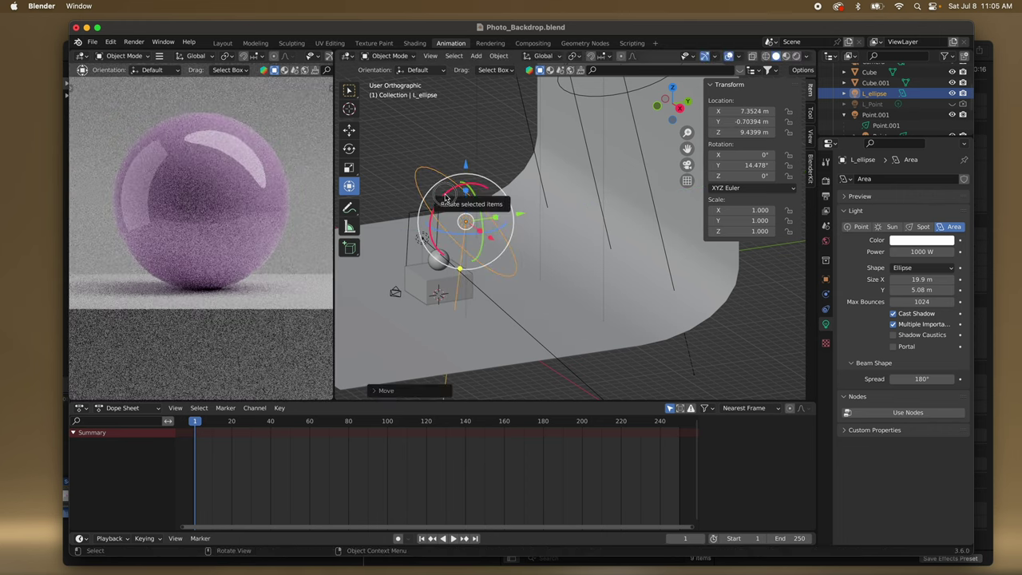
# Rotate the L_ellipse light to about 18.8°, 13.7° and -12.9° and shift it along X to about 7.07 m.
pyautogui.moveTo(457, 200); pyautogui.dragTo(437, 206)
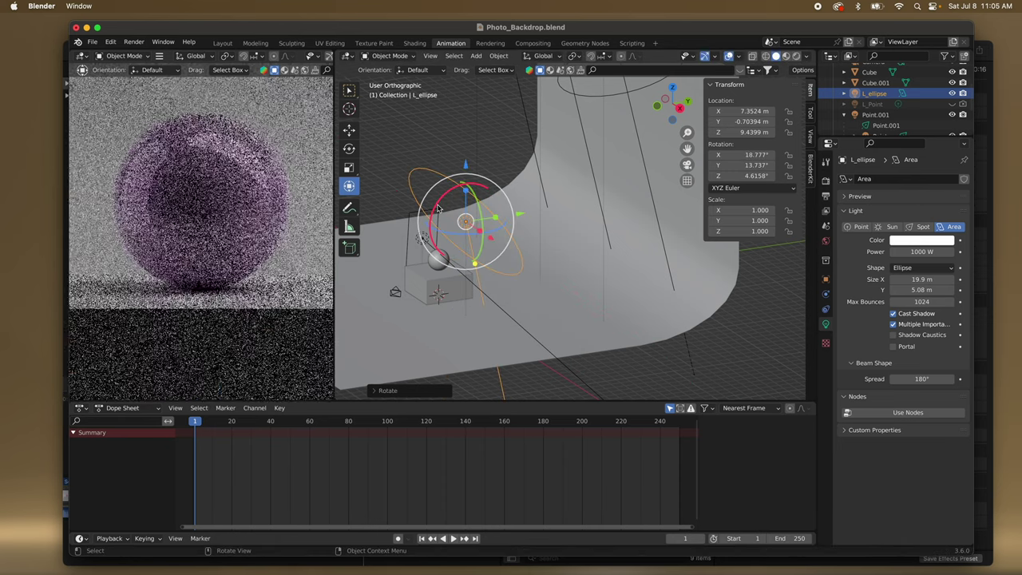
pyautogui.moveTo(495, 232); pyautogui.dragTo(484, 237)
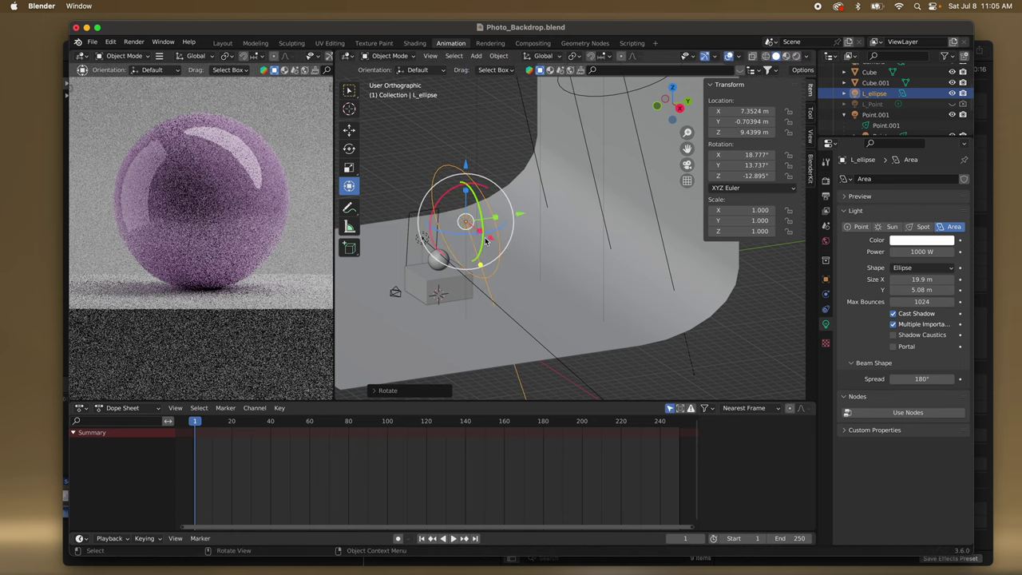
pyautogui.moveTo(453, 220); pyautogui.dragTo(573, 225, button='middle')
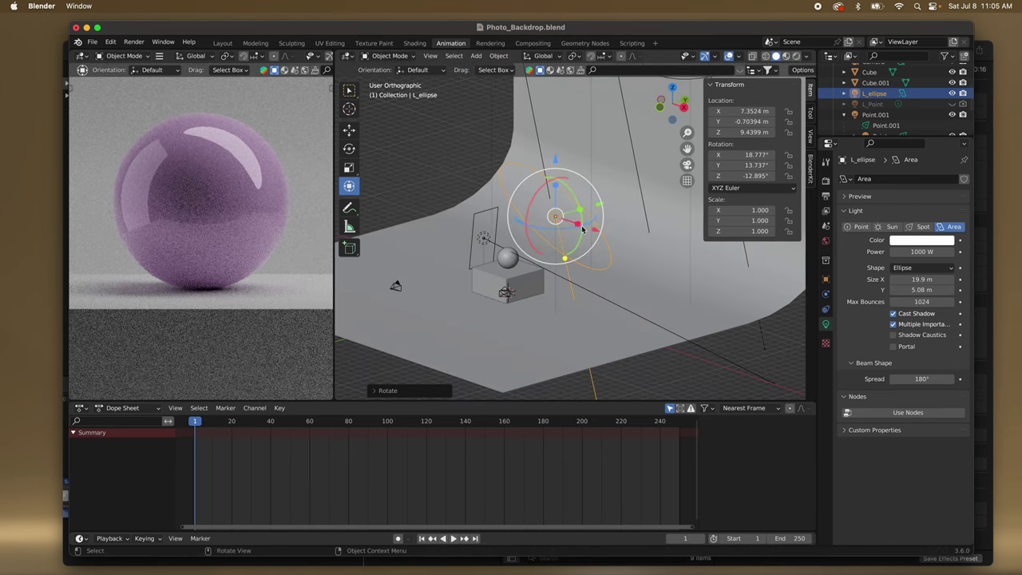
pyautogui.moveTo(595, 231)
pyautogui.mouseDown()
pyautogui.moveTo(611, 233)
pyautogui.moveTo(593, 229)
pyautogui.mouseUp()
pyautogui.scroll(-3, 524, 259)
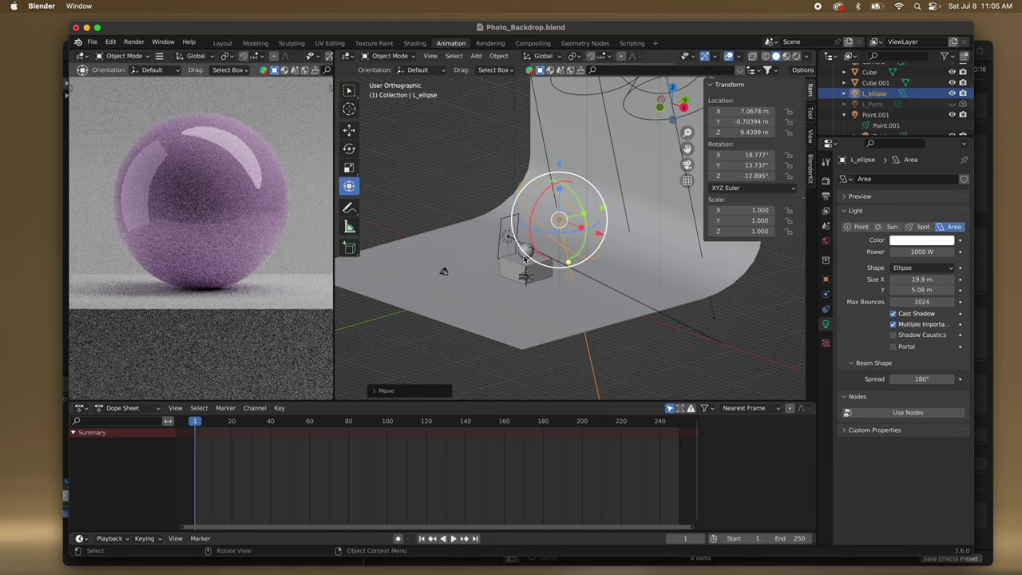
# Examine the sphere, box and light placement in the rendered preview and from the front of the backdrop.
pyautogui.scroll(-8, 251, 233)
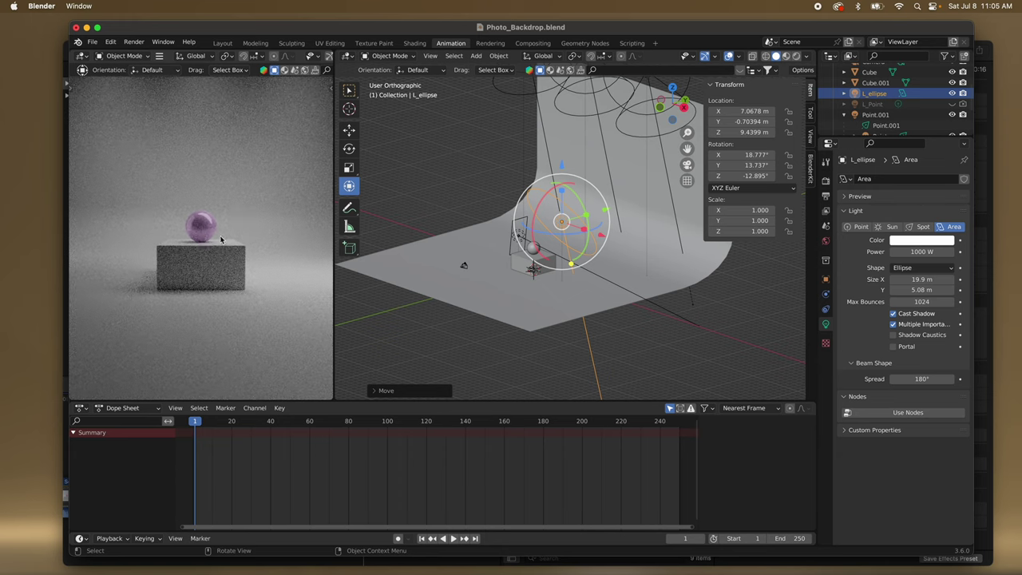
pyautogui.hscroll(-10, 544, 257)
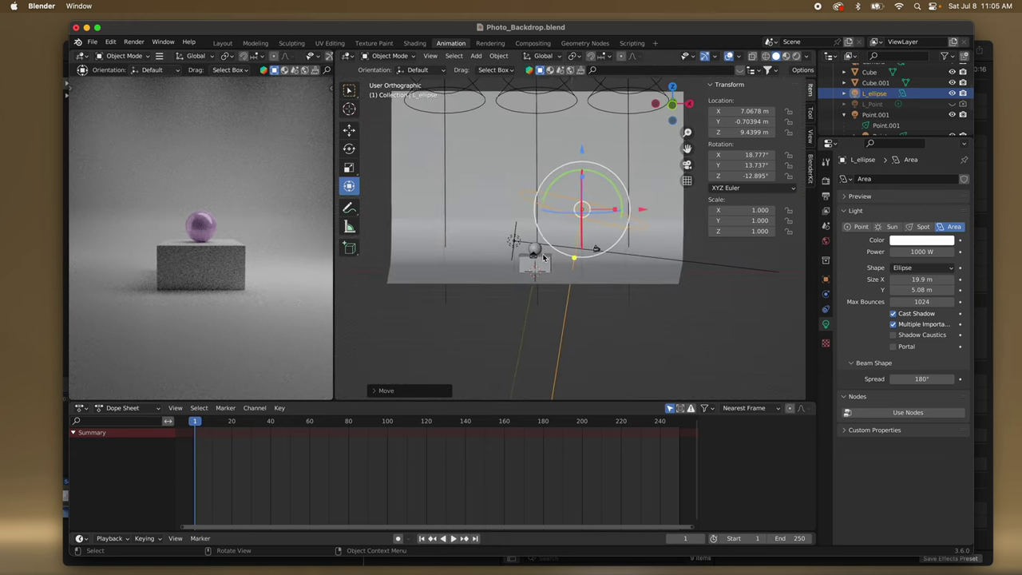
pyautogui.scroll(5, 544, 257)
pyautogui.hscroll(-3, 544, 257)
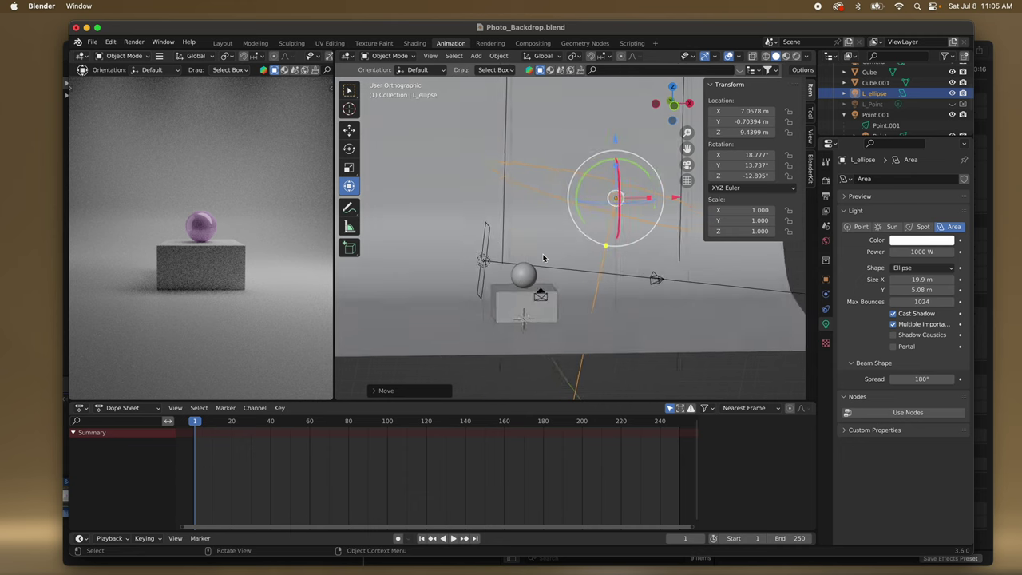
pyautogui.scroll(-5, 543, 257)
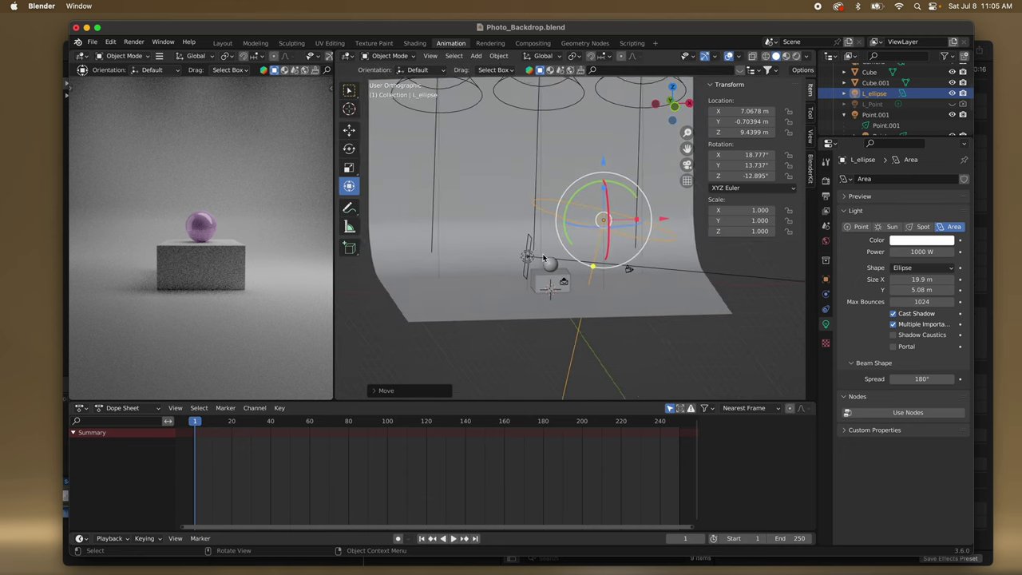
pyautogui.scroll(8, 543, 257)
pyautogui.scroll(-8, 543, 257)
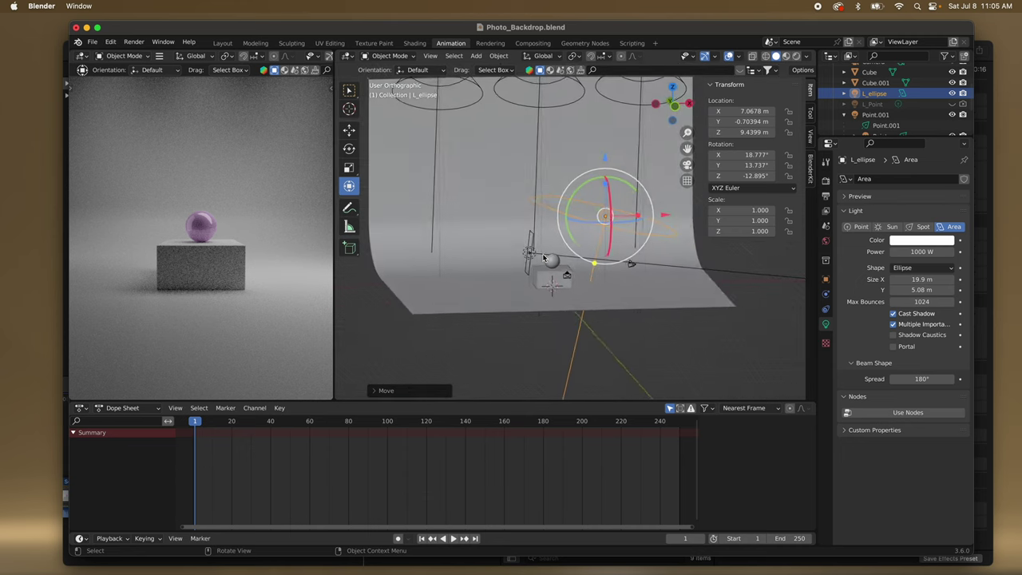
pyautogui.moveTo(544, 257); pyautogui.dragTo(543, 256, button='middle')
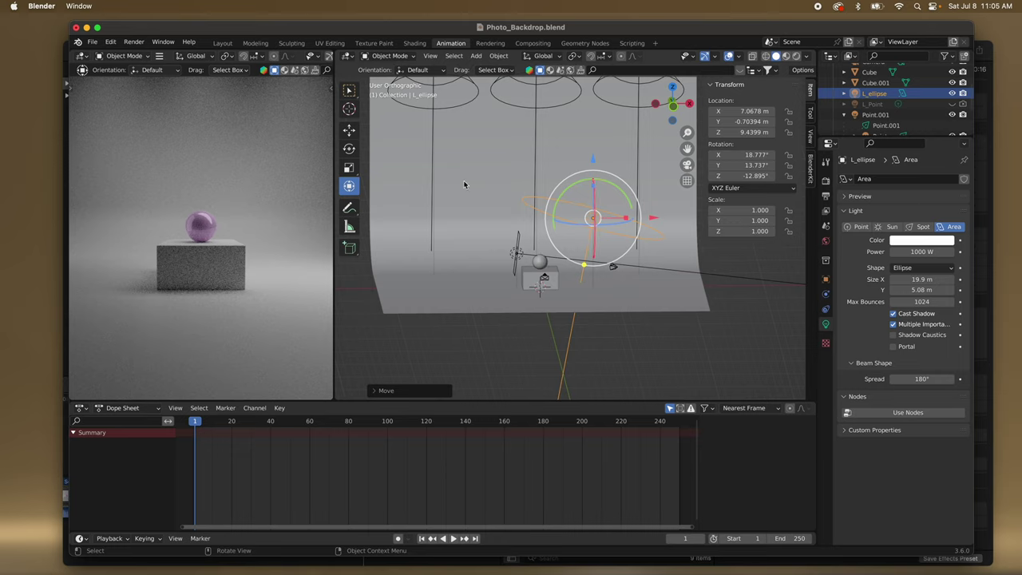
# Set the Cycles final render's maximum samples to 200.
pyautogui.click(826, 182)
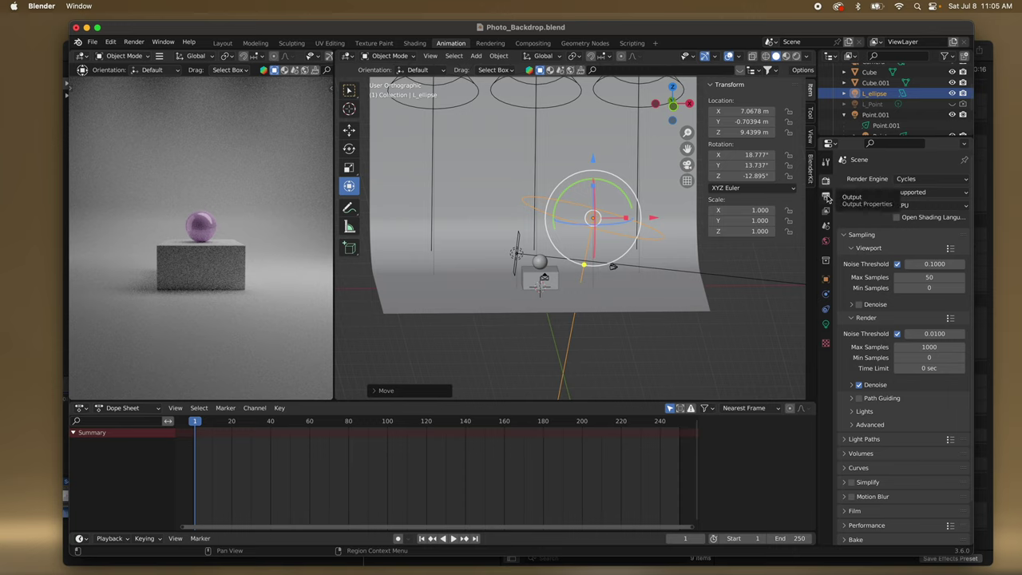
pyautogui.click(926, 347)
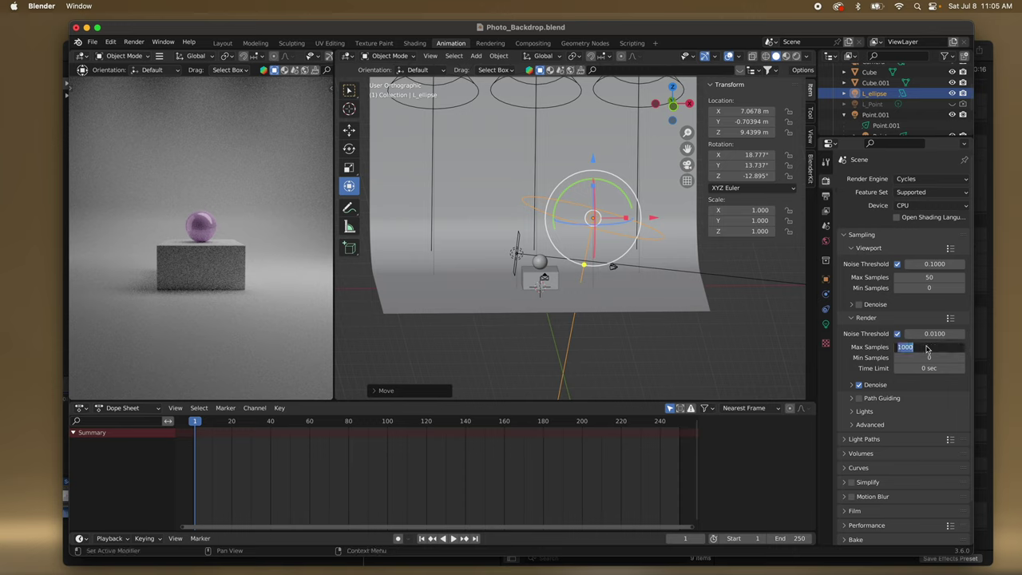
pyautogui.write('2')
pyautogui.press('Return')
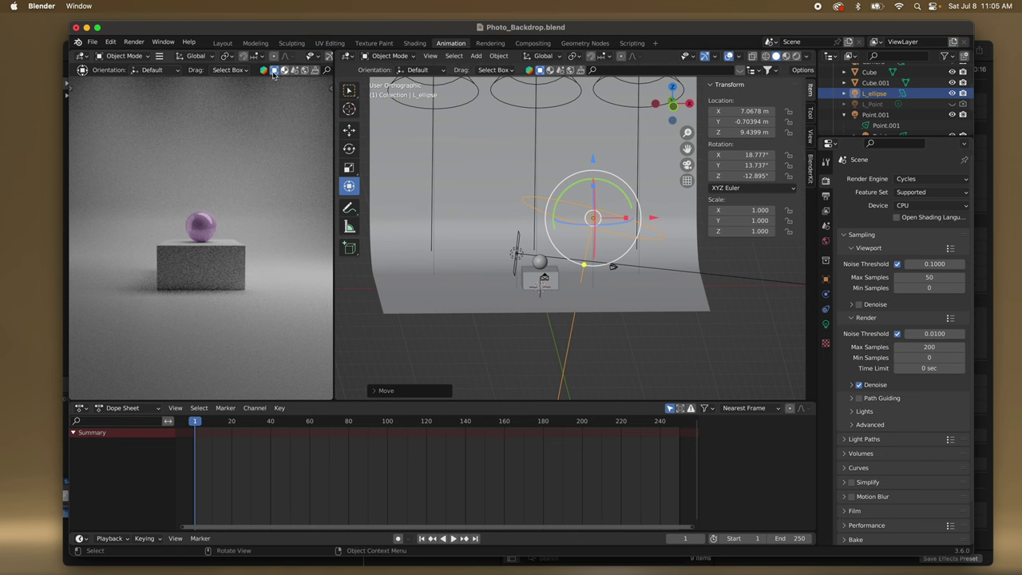
# Render the still image and reposition the render window higher on the screen.
pyautogui.click(134, 42)
pyautogui.click(152, 55)
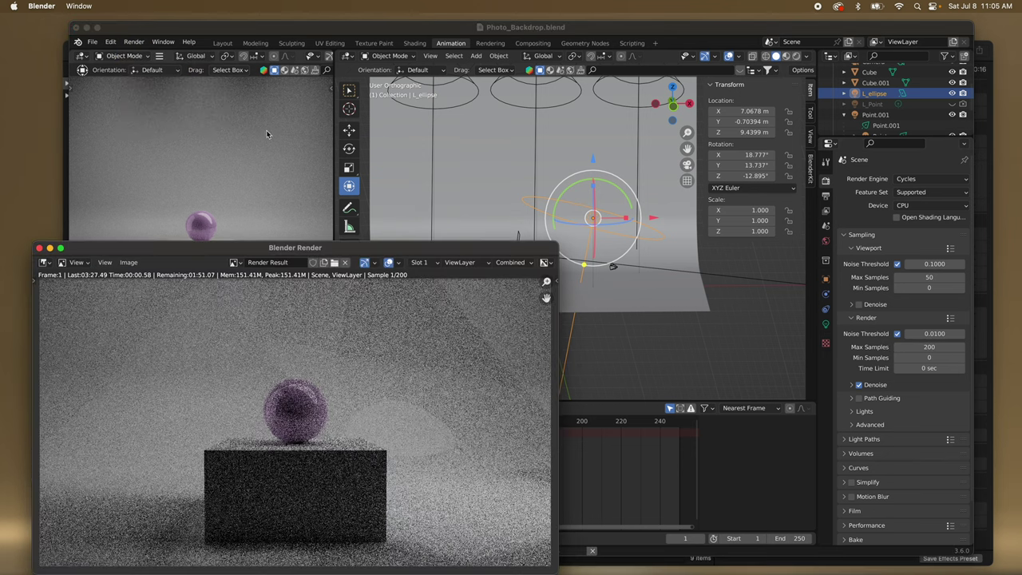
pyautogui.moveTo(328, 254); pyautogui.dragTo(375, 142)
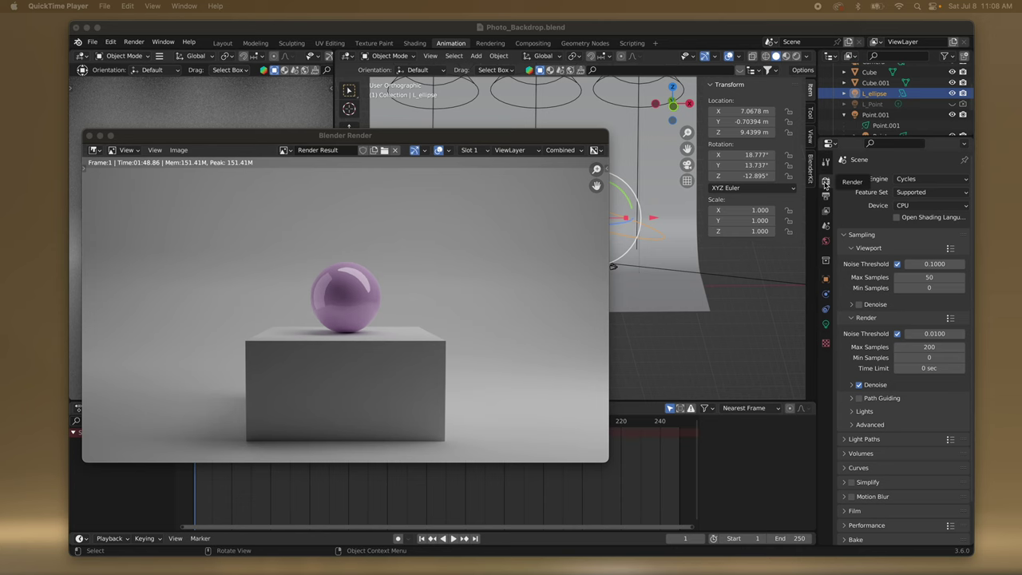
# Review the scene's output settings for resolution, frame range and file format.
pyautogui.click(826, 183)
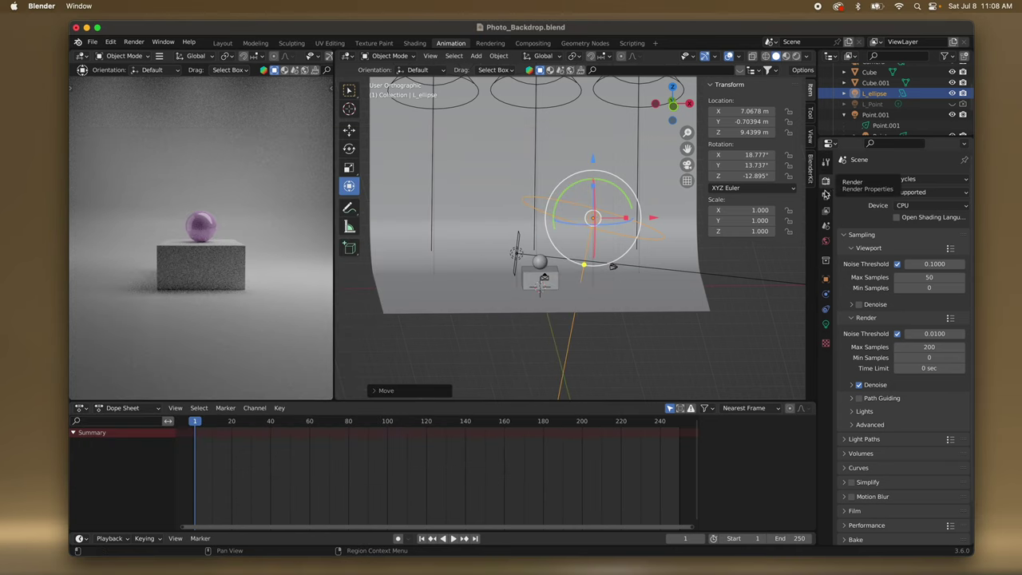
pyautogui.click(825, 195)
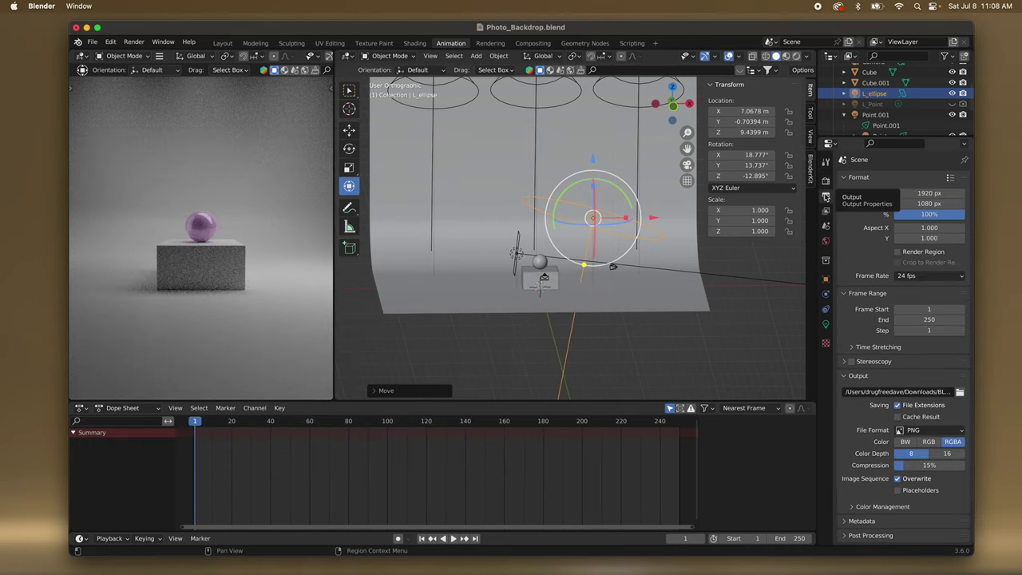
pyautogui.click(950, 177)
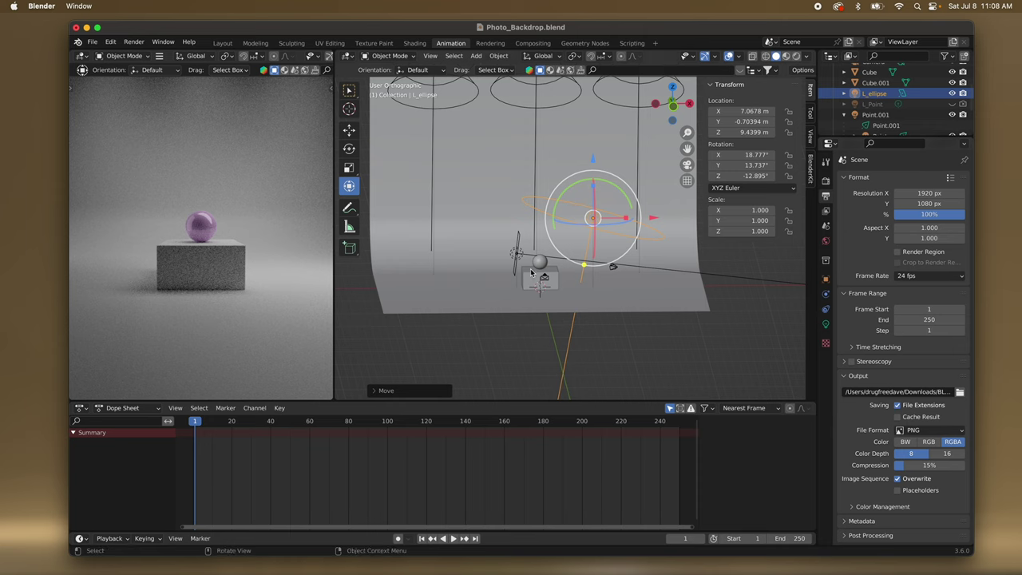
# Switch to the Layout workspace and display its viewport with Rendered shading.
pyautogui.hscroll(-5, 532, 272)
pyautogui.hscroll(3, 532, 272)
pyautogui.moveTo(532, 272); pyautogui.dragTo(520, 290, button='middle')
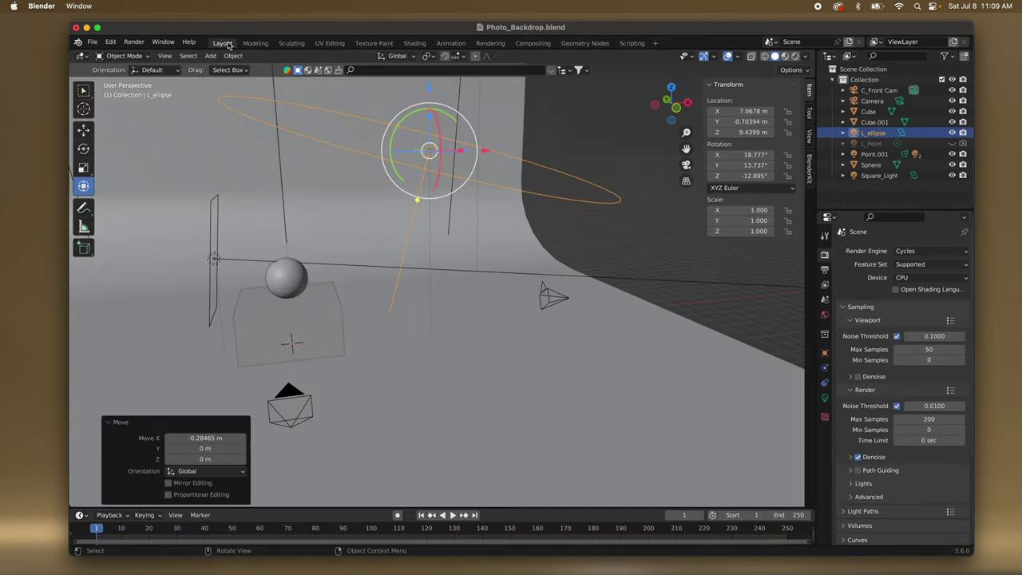
pyautogui.click(224, 44)
pyautogui.moveTo(275, 177); pyautogui.dragTo(275, 177, button='middle')
pyautogui.press('z')
pyautogui.click(280, 118)
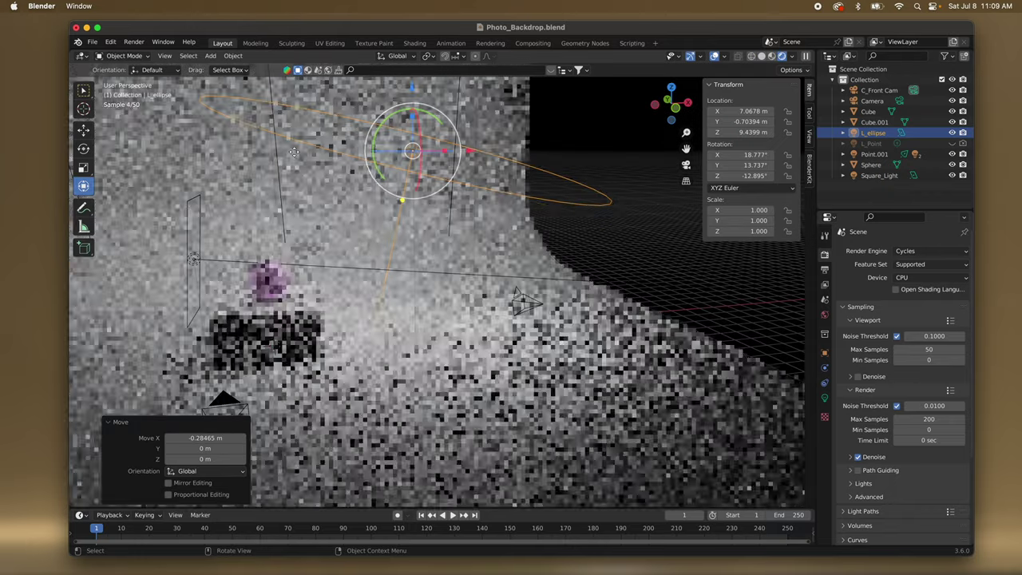
# Inspect the lit sphere and box from the front, and view the finished image in the Rendering workspace.
pyautogui.keyDown('shift'); pyautogui.hscroll(-10, 363, 281); pyautogui.keyUp('shift')
pyautogui.hscroll(10, 363, 281)
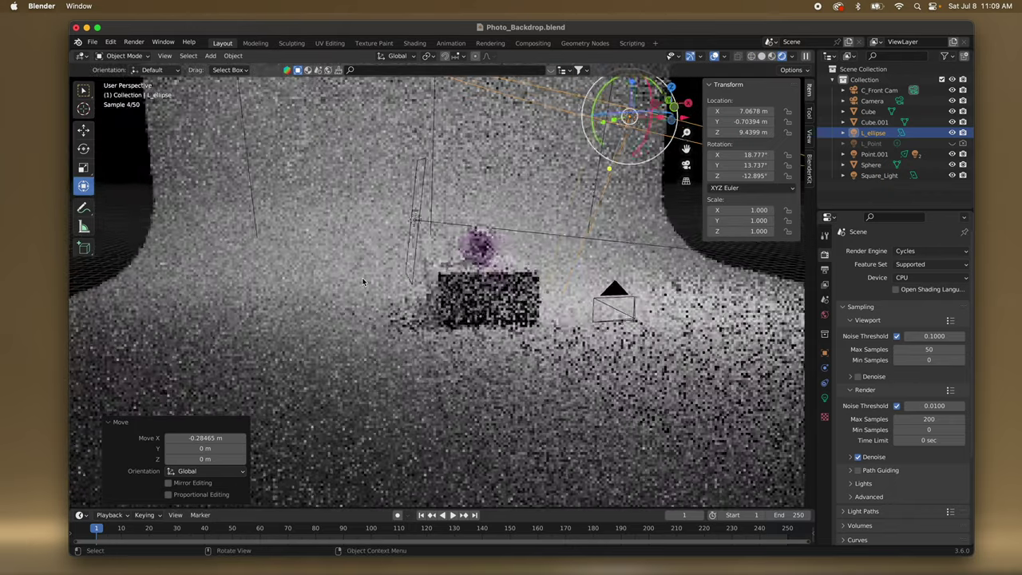
pyautogui.scroll(3, 363, 281)
pyautogui.moveTo(363, 281); pyautogui.dragTo(362, 286, button='middle')
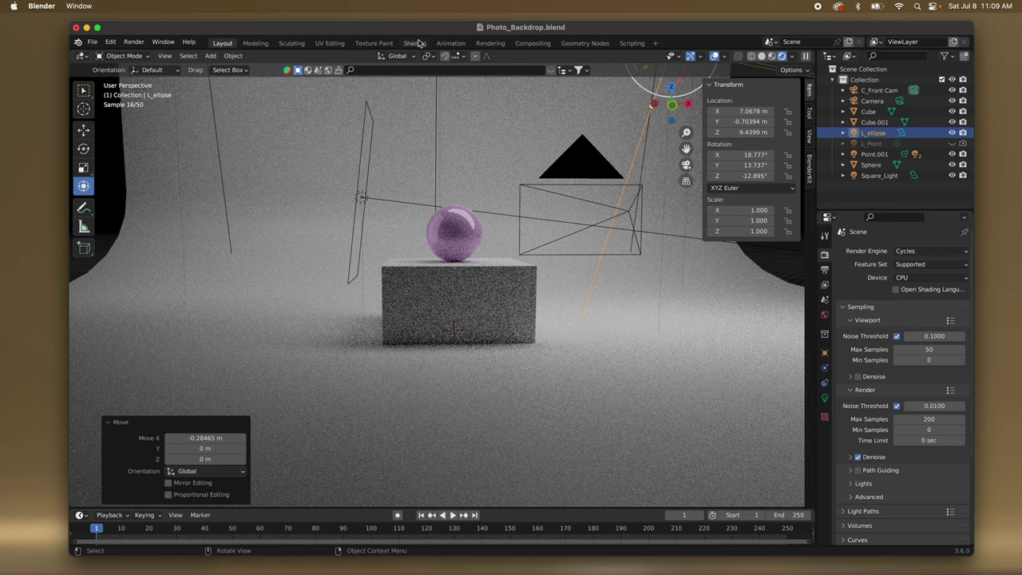
pyautogui.click(486, 43)
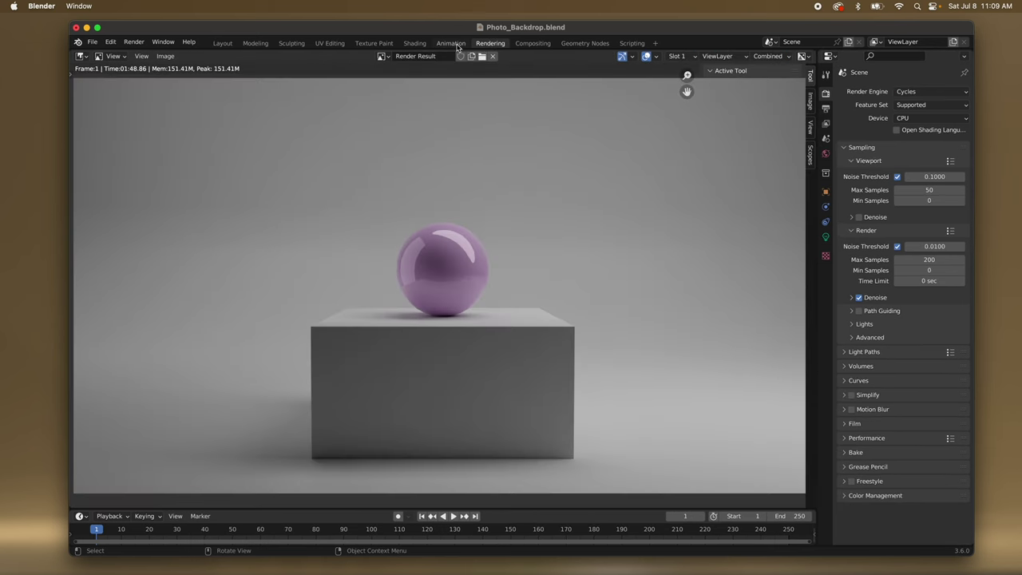
# Return to the Layout workspace and examine the whole backdrop scene with its lights and camera around the box and sphere.
pyautogui.click(255, 44)
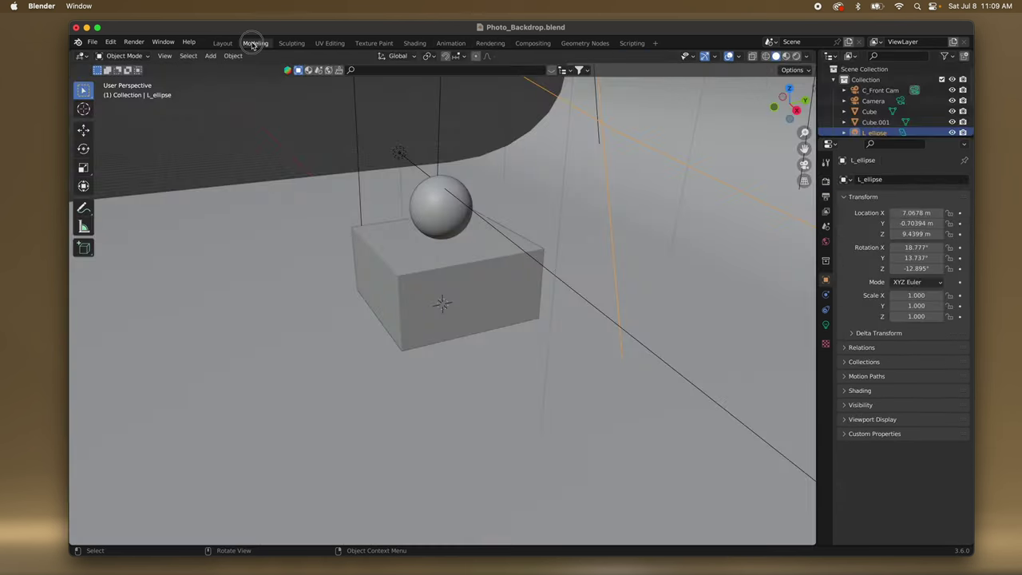
pyautogui.click(223, 43)
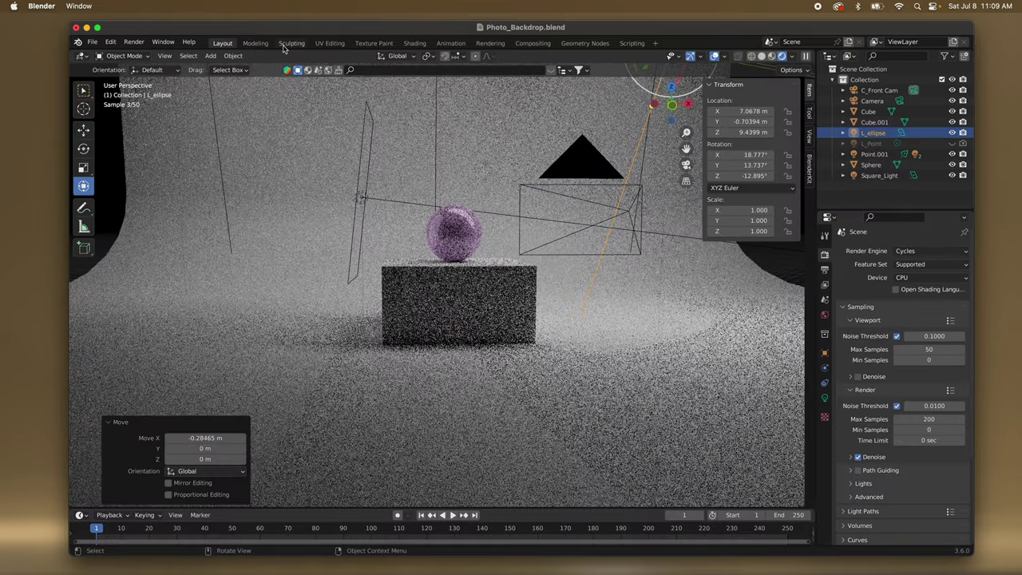
pyautogui.keyDown('shift'); pyautogui.scroll(5, 455, 257); pyautogui.keyUp('shift')
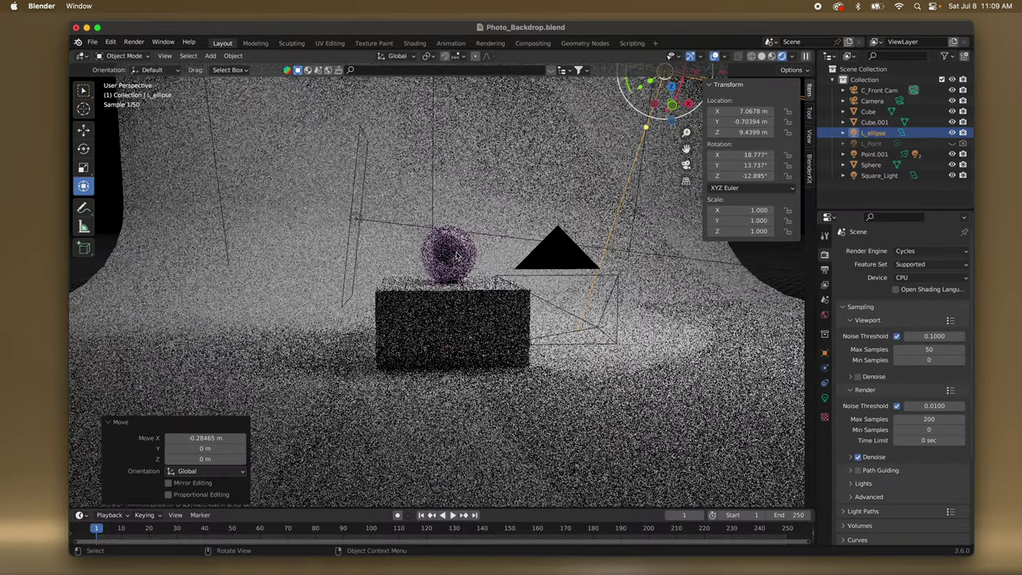
pyautogui.scroll(-1, 454, 258)
pyautogui.scroll(-4, 454, 258)
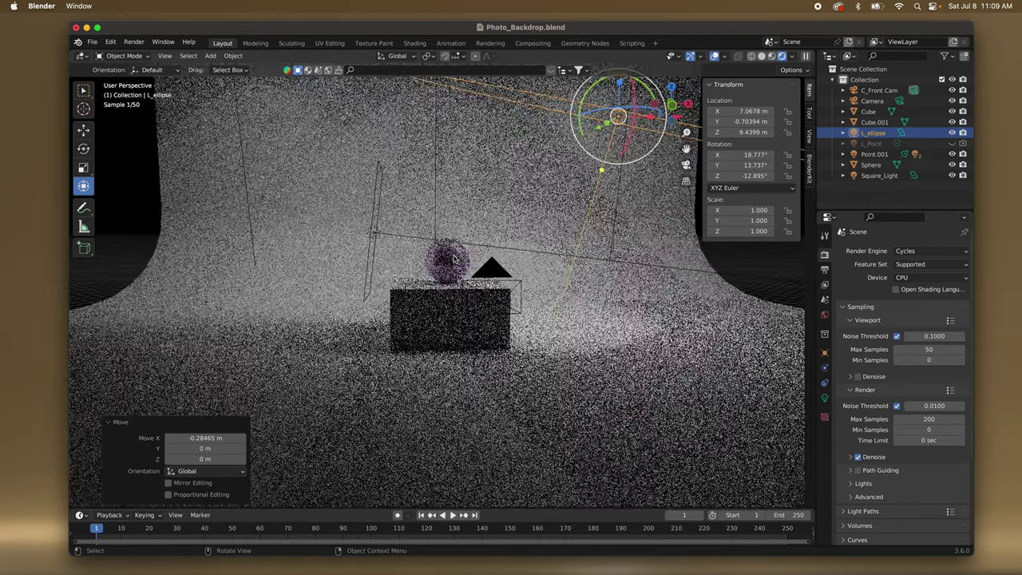
pyautogui.keyDown('shift'); pyautogui.scroll(3, 454, 259); pyautogui.keyUp('shift')
pyautogui.scroll(-6, 452, 262)
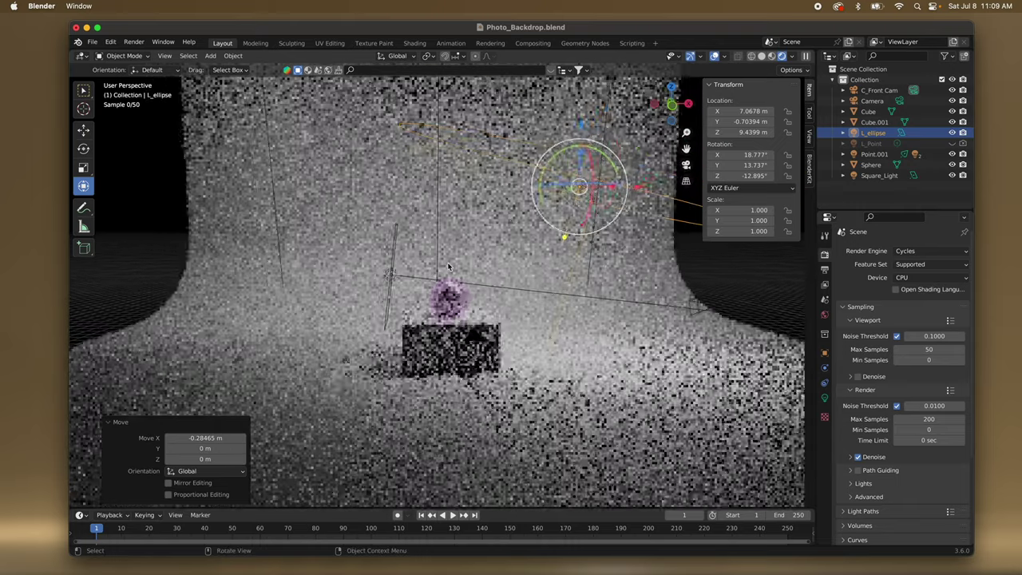
pyautogui.keyDown('shift'); pyautogui.scroll(5, 448, 266); pyautogui.keyUp('shift')
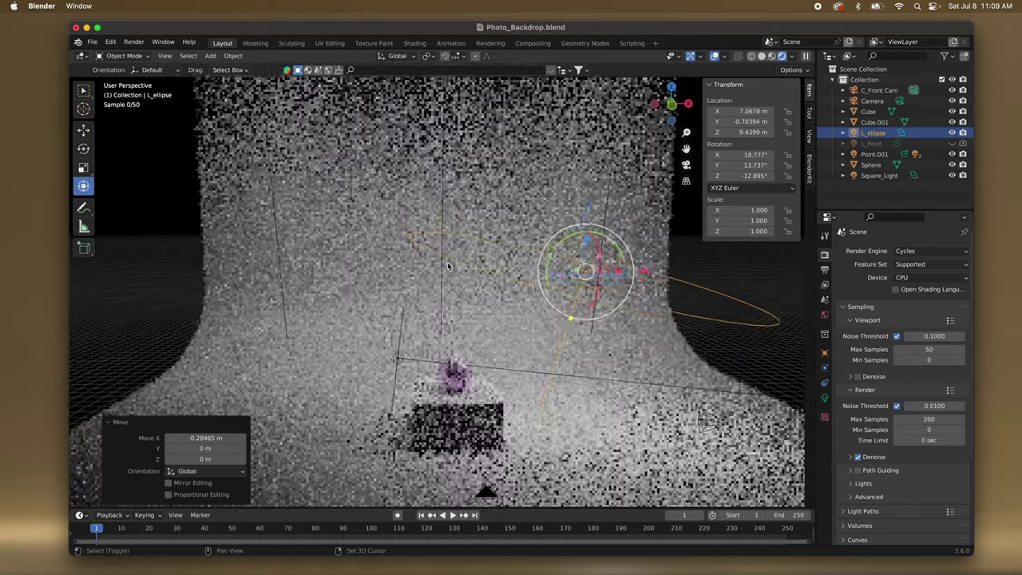
pyautogui.keyDown('shift'); pyautogui.scroll(-5, 448, 266); pyautogui.keyUp('shift')
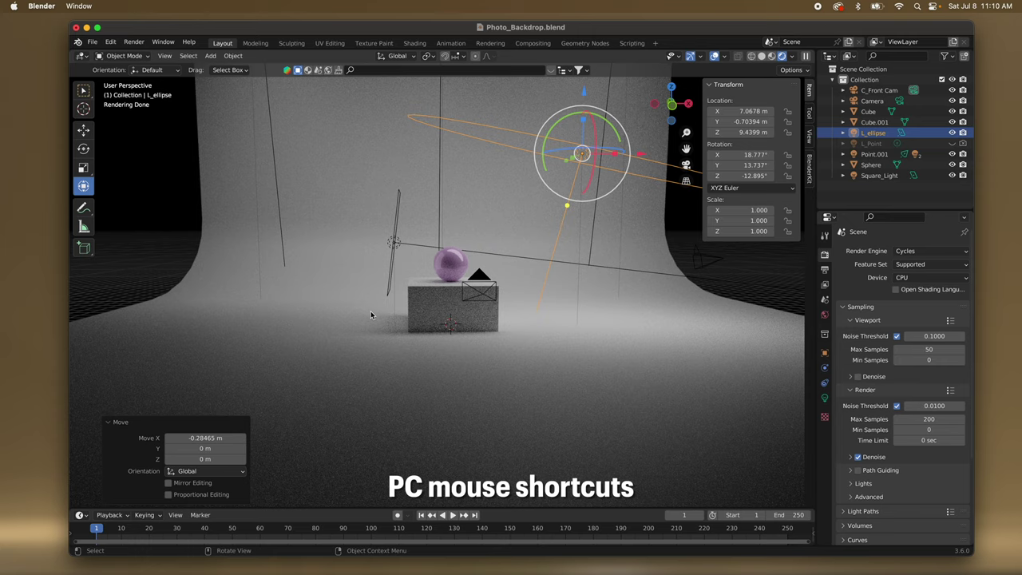
pyautogui.moveTo(371, 315)
pyautogui.mouseDown(button='middle')
pyautogui.moveTo(370, 335)
pyautogui.moveTo(370, 314)
pyautogui.mouseUp(button='middle')
pyautogui.scroll(5, 370, 315)
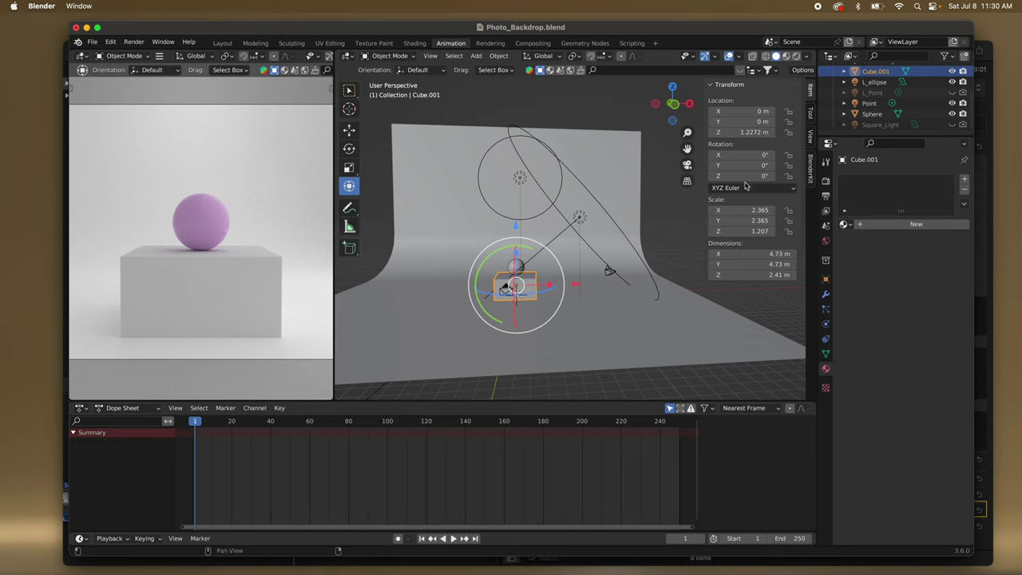
# Add a new material to the box and set its base color to pure white.
pyautogui.click(859, 225)
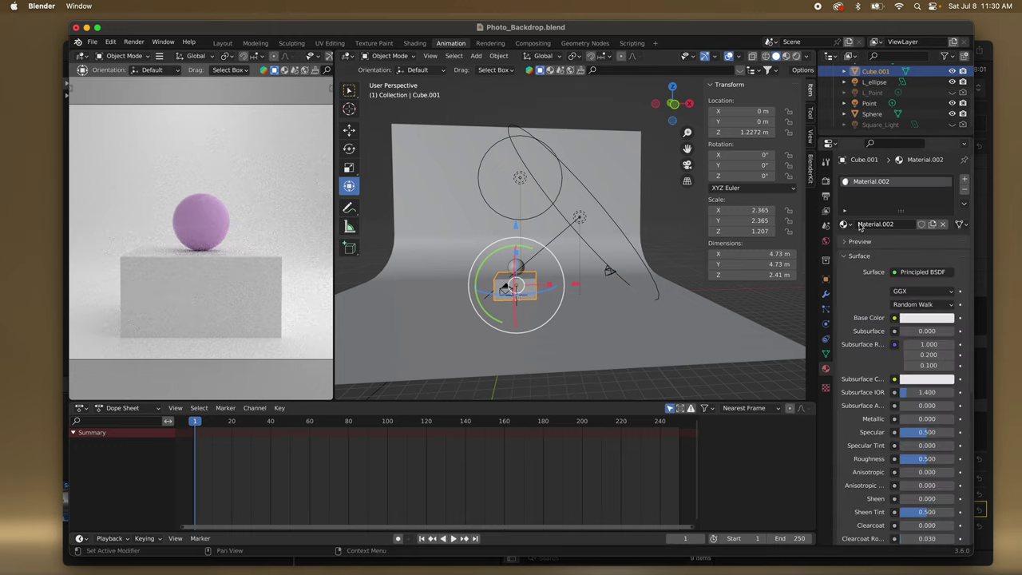
pyautogui.click(920, 319)
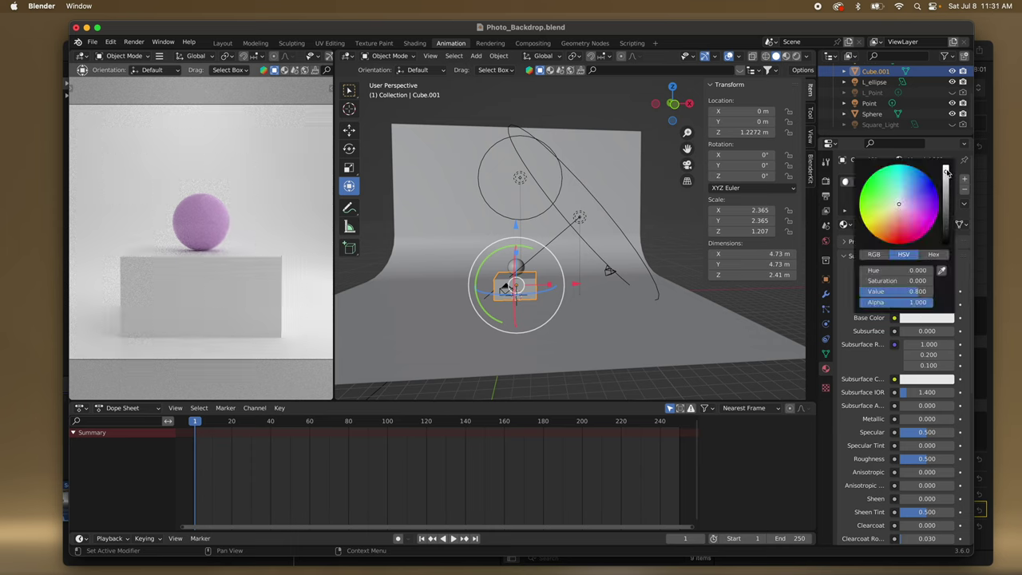
pyautogui.moveTo(947, 174); pyautogui.dragTo(946, 166)
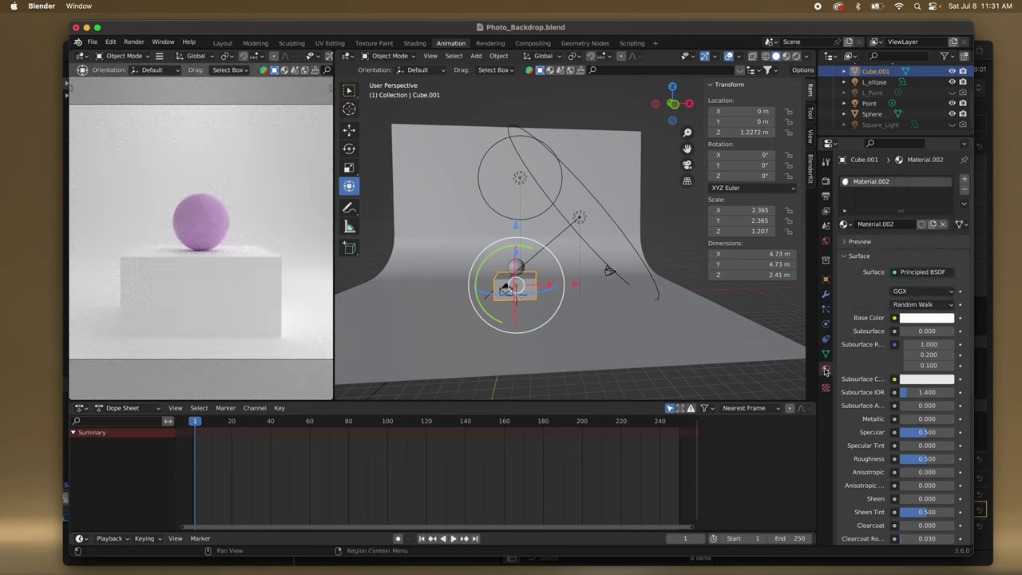
# Set the box material's roughness to 0 and inspect the sphere's reflection on its top in the camera view.
pyautogui.scroll(-5, 855, 361)
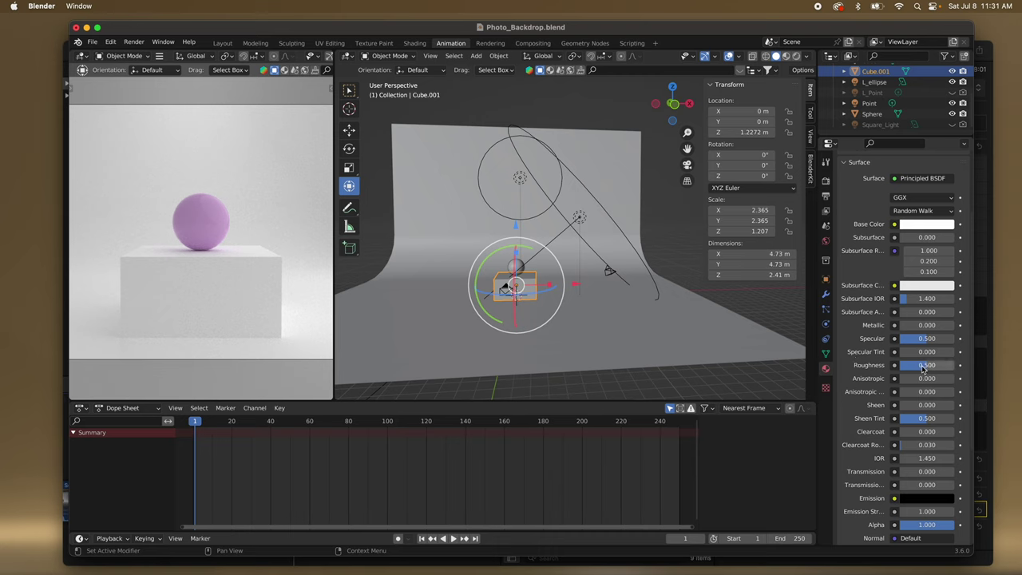
pyautogui.moveTo(924, 367); pyautogui.dragTo(894, 367)
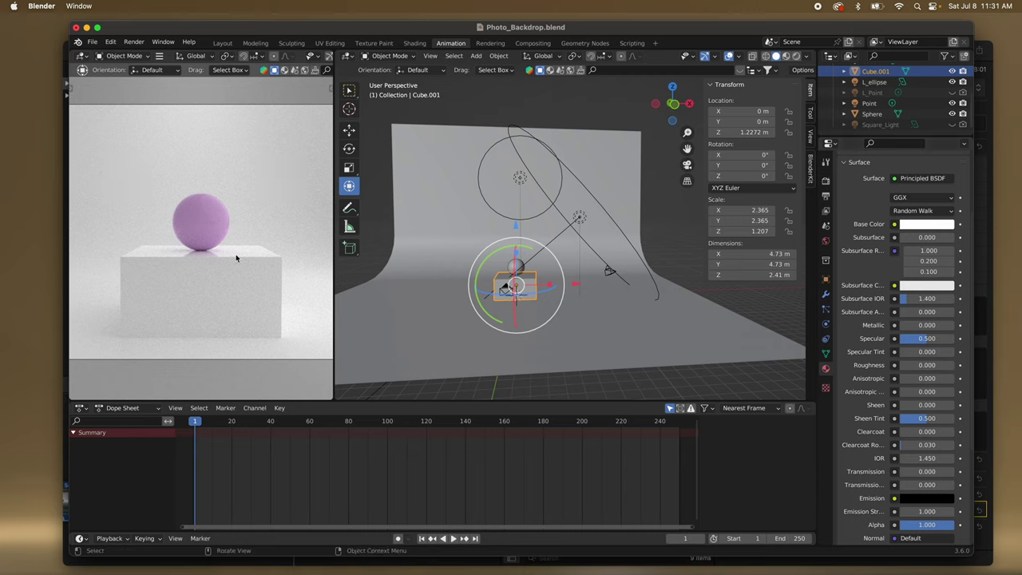
pyautogui.scroll(2, 206, 253)
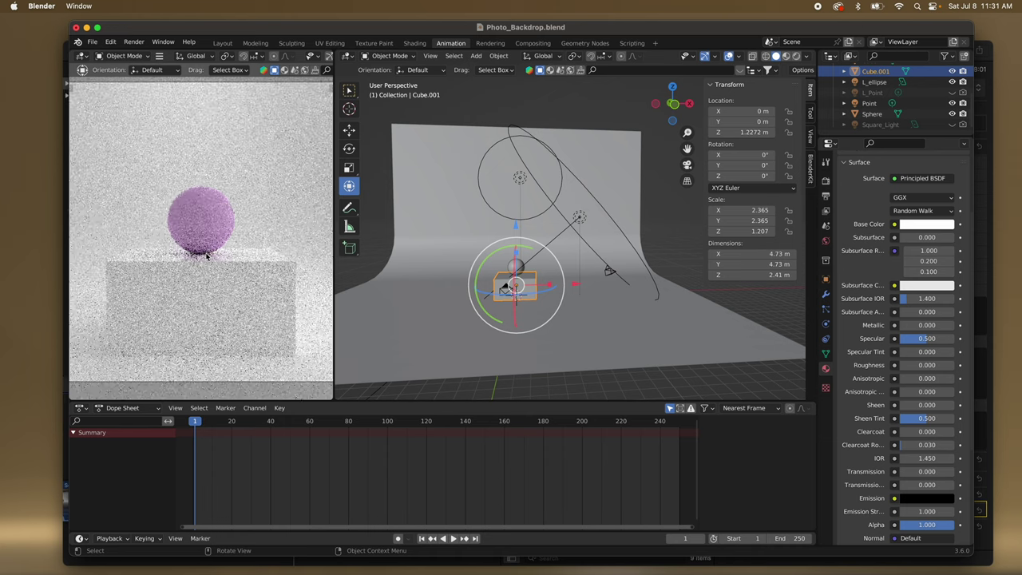
pyautogui.scroll(1, 206, 255)
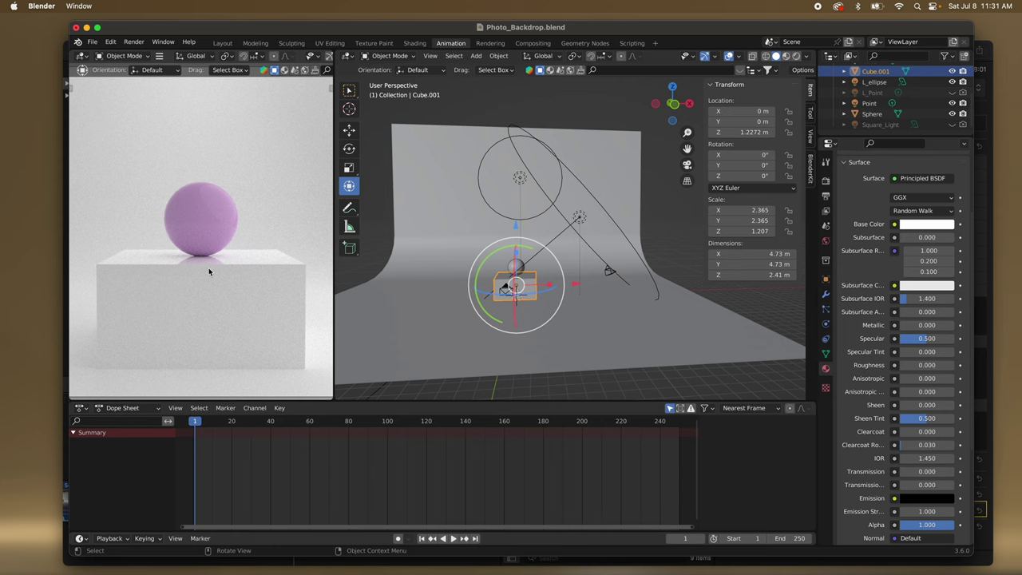
pyautogui.scroll(-1, 224, 290)
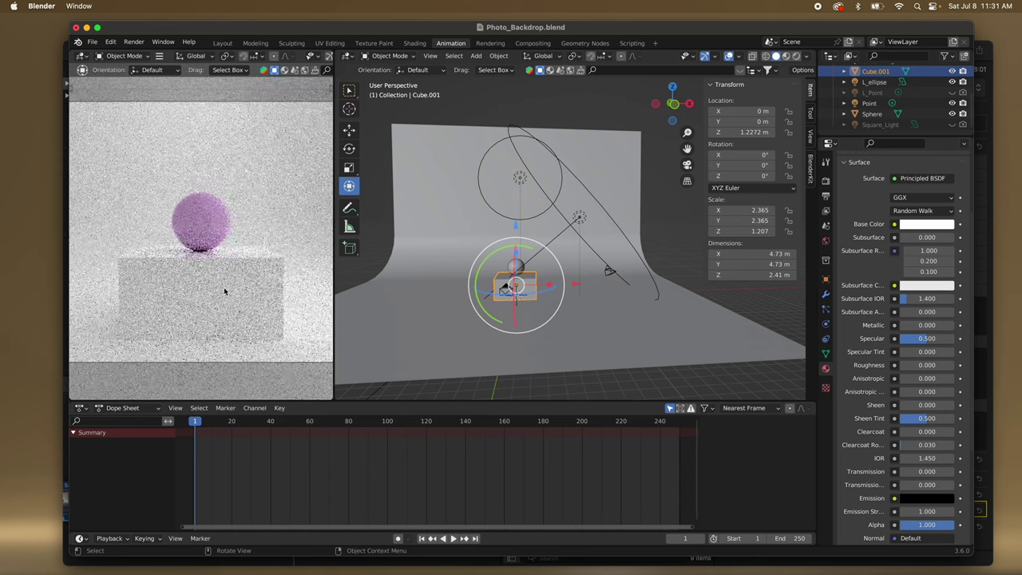
pyautogui.scroll(-1, 224, 289)
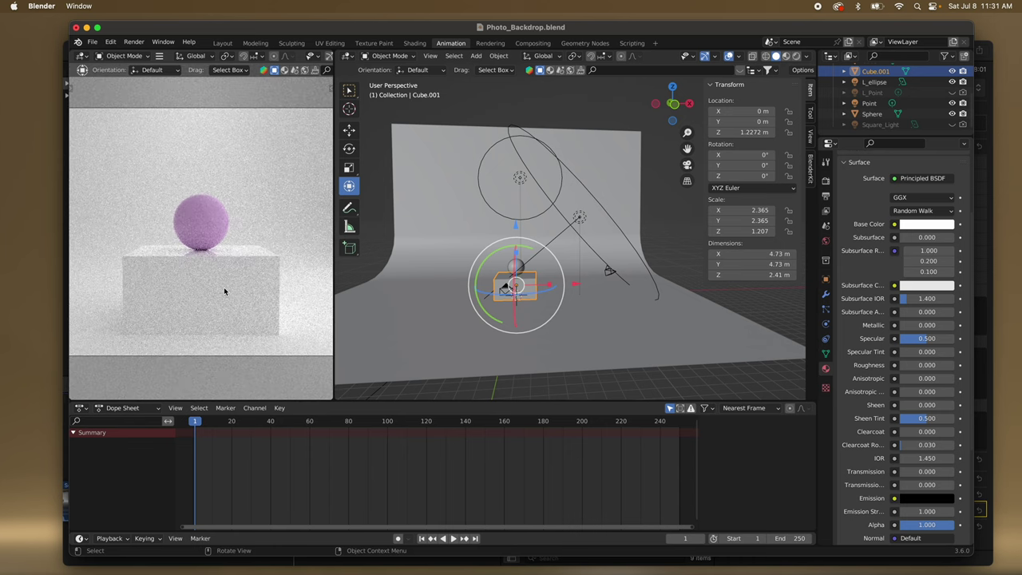
# Select the curved backdrop and darken its material's base color to a gray value of about 0.55.
pyautogui.click(269, 220)
pyautogui.click(265, 281)
pyautogui.click(278, 231)
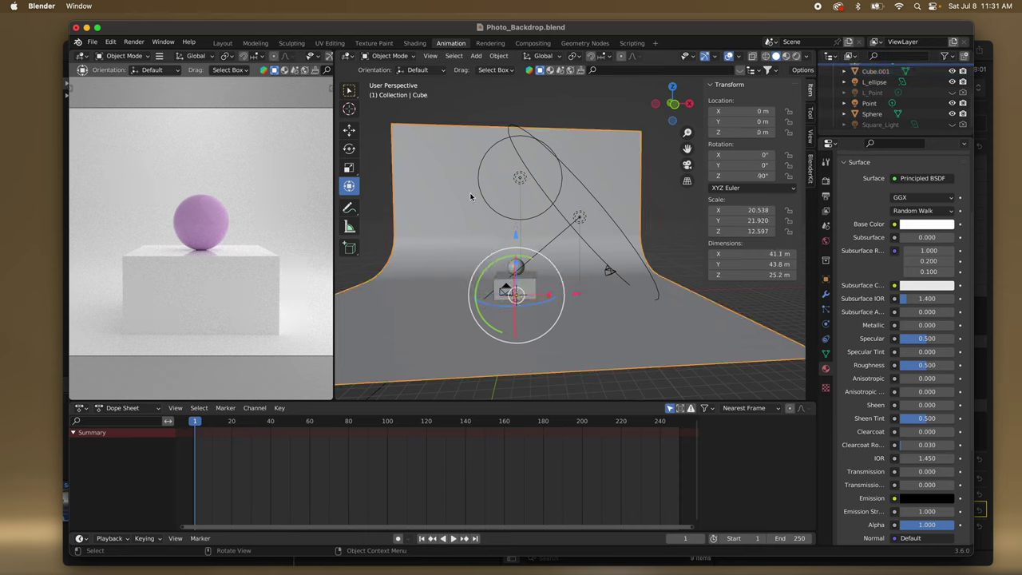
pyautogui.hscroll(-5, 515, 168)
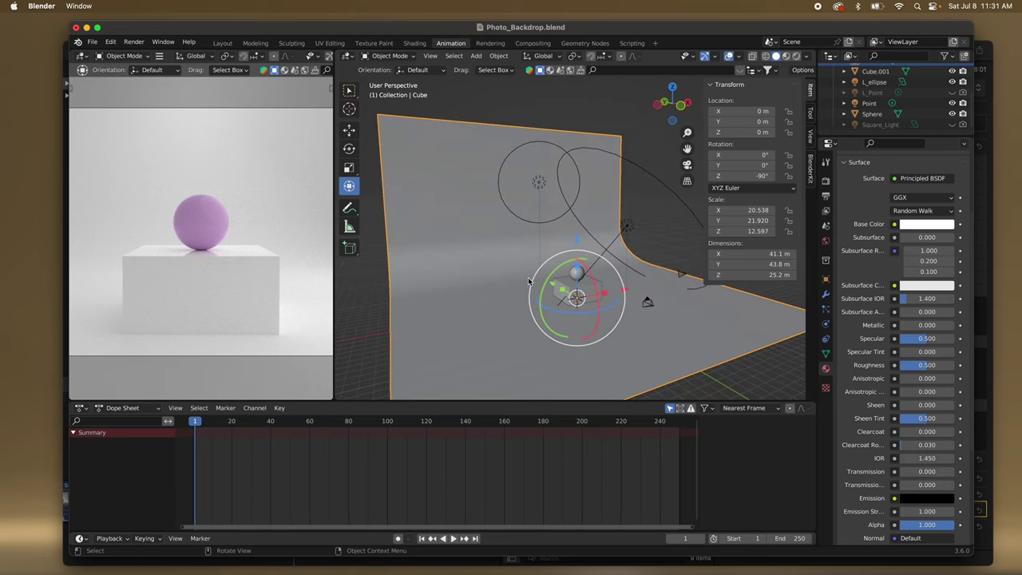
pyautogui.keyDown('shift'); pyautogui.click(564, 284); pyautogui.keyUp('shift')
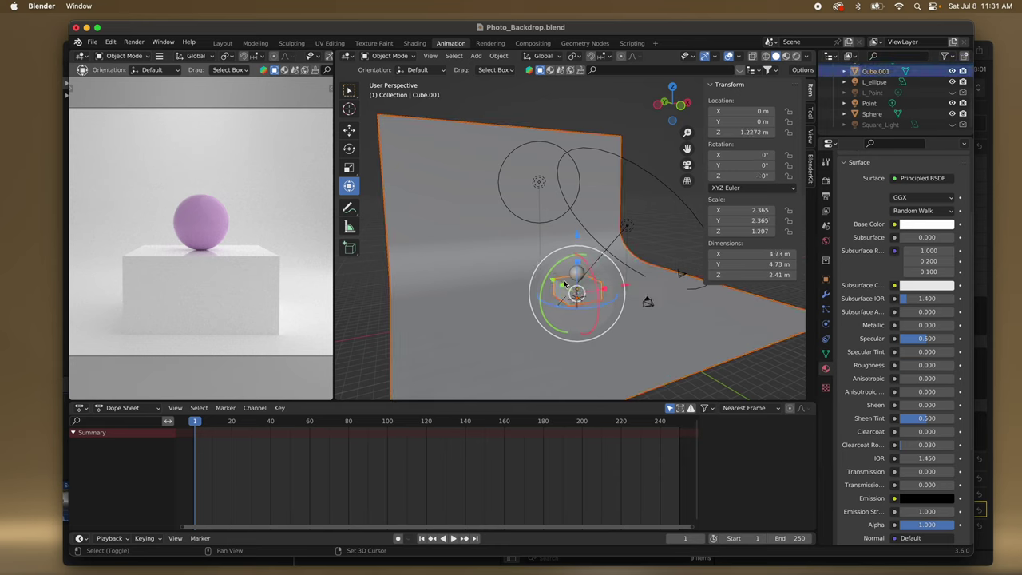
pyautogui.click(495, 257)
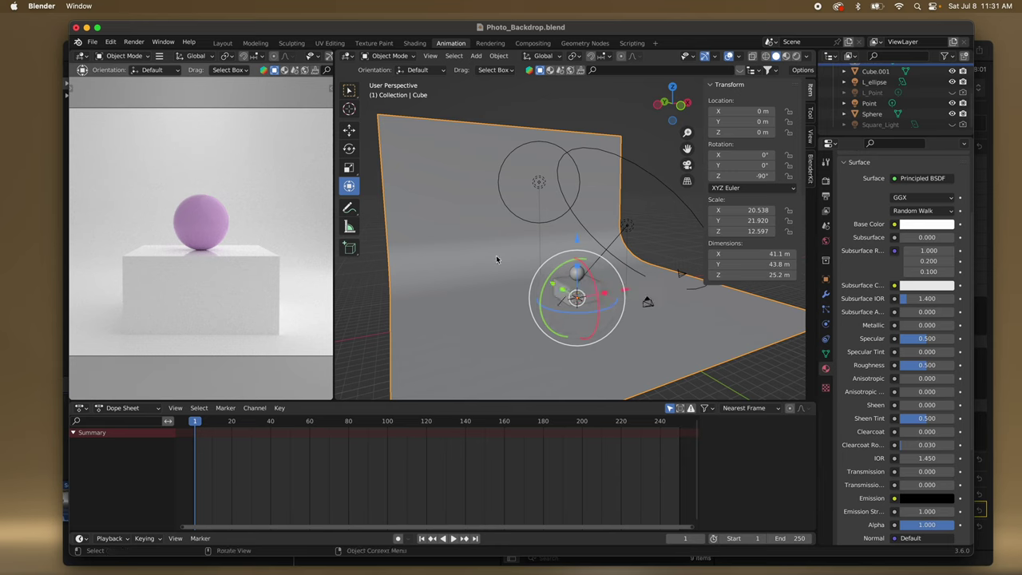
pyautogui.click(926, 226)
pyautogui.moveTo(946, 74); pyautogui.dragTo(945, 101)
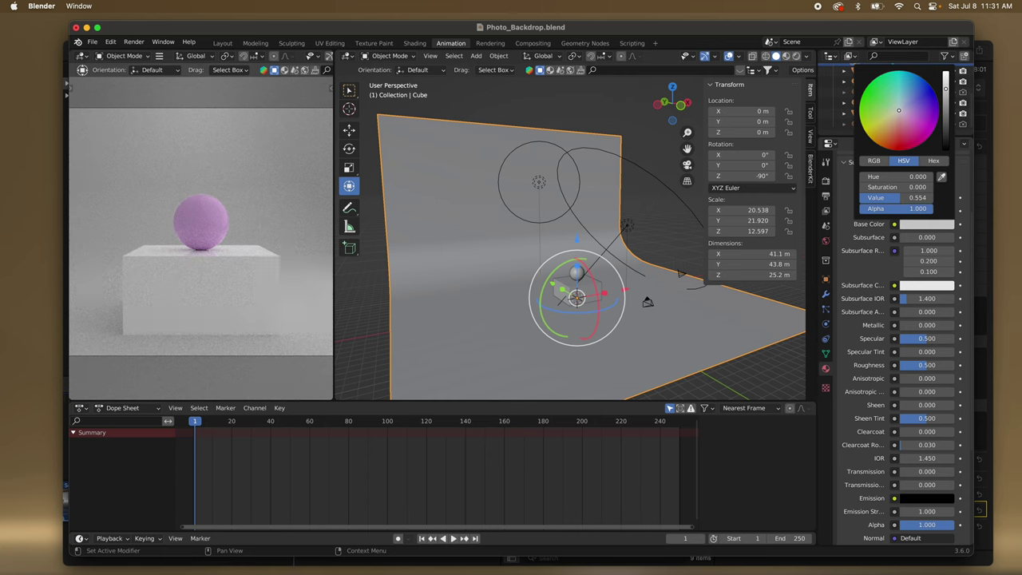
# Select the box and lower its material's base color value to about 0.77.
pyautogui.moveTo(602, 238); pyautogui.dragTo(599, 231, button='middle')
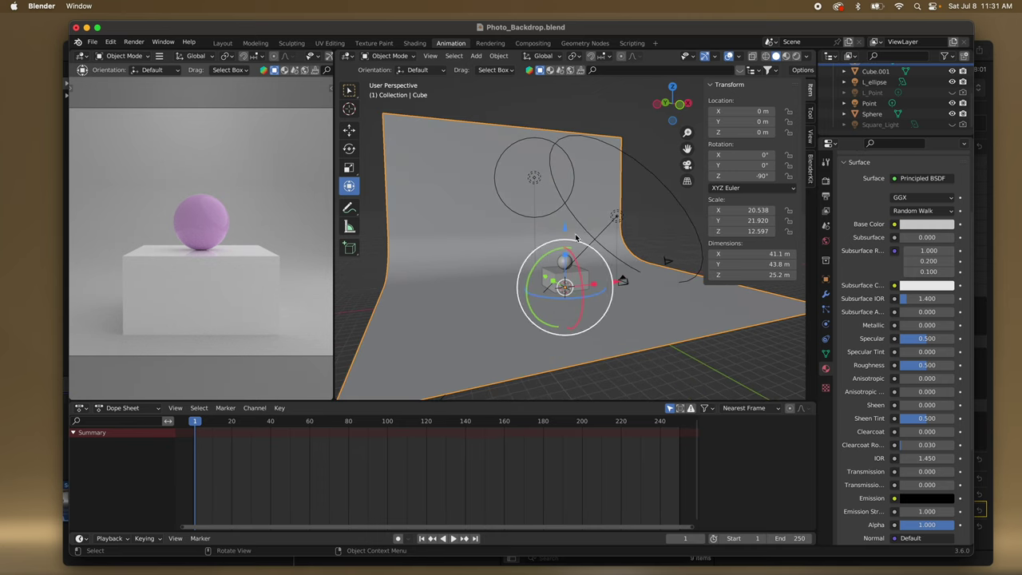
pyautogui.click(574, 278)
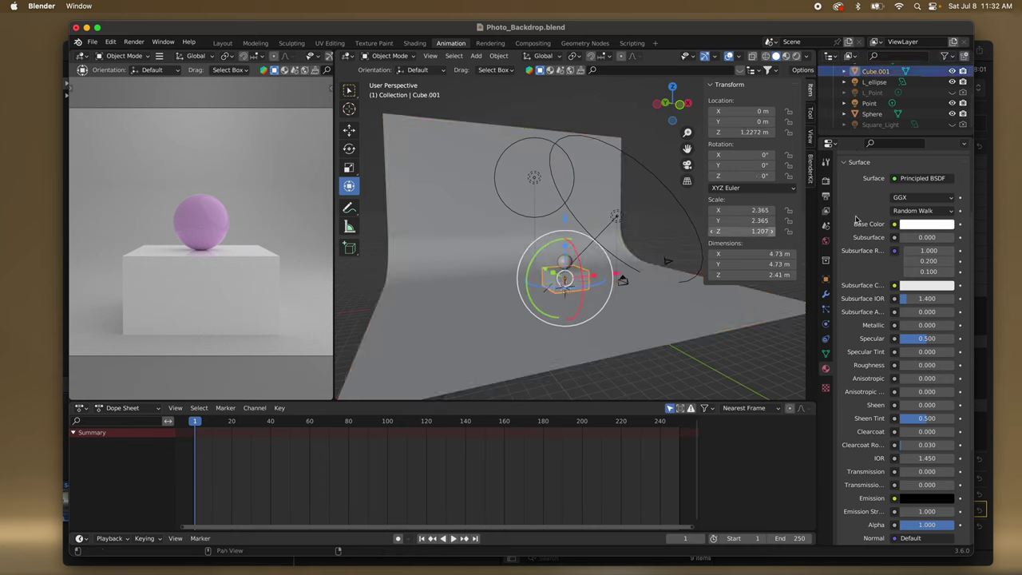
pyautogui.click(927, 225)
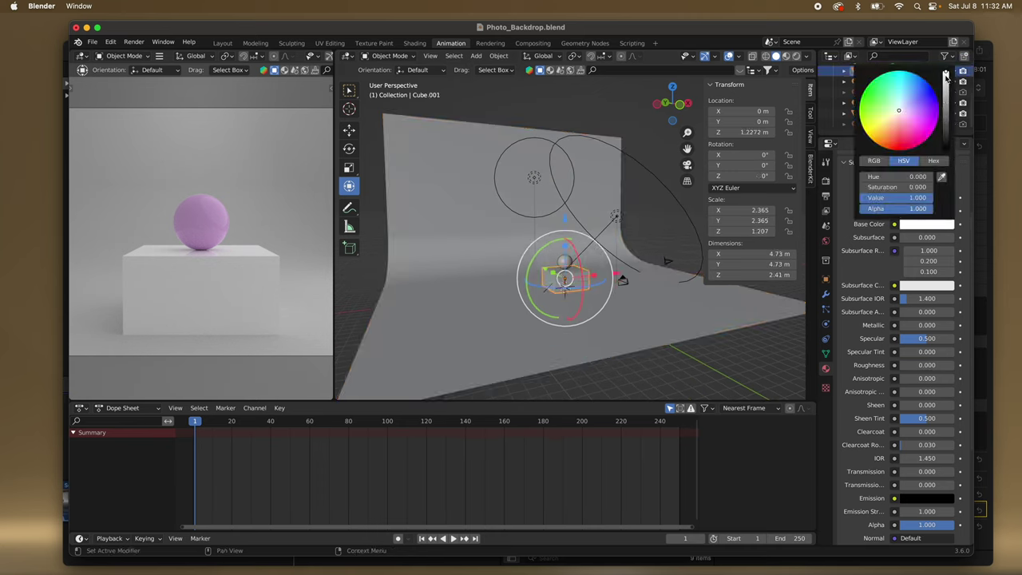
pyautogui.moveTo(946, 74); pyautogui.dragTo(946, 79)
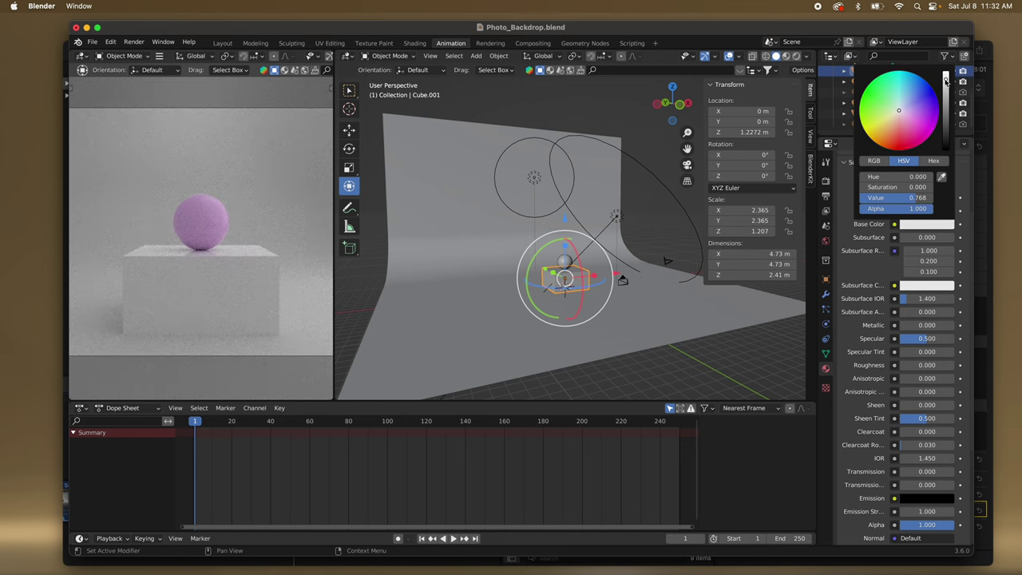
pyautogui.click(502, 145)
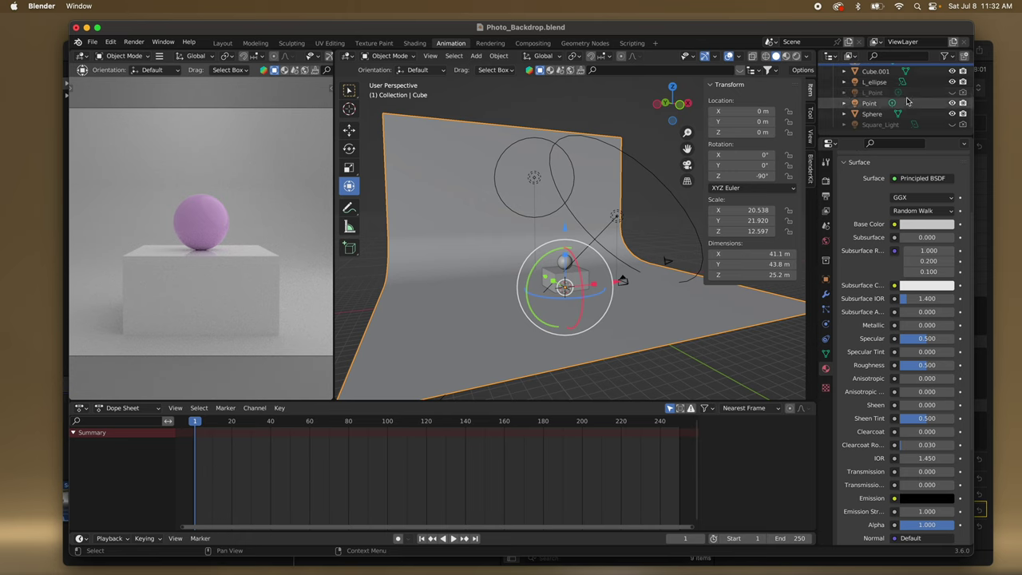
# Compare the lighting by toggling the visibility of L_Point, Square_Light and Point one after another, restoring each.
pyautogui.click(951, 93)
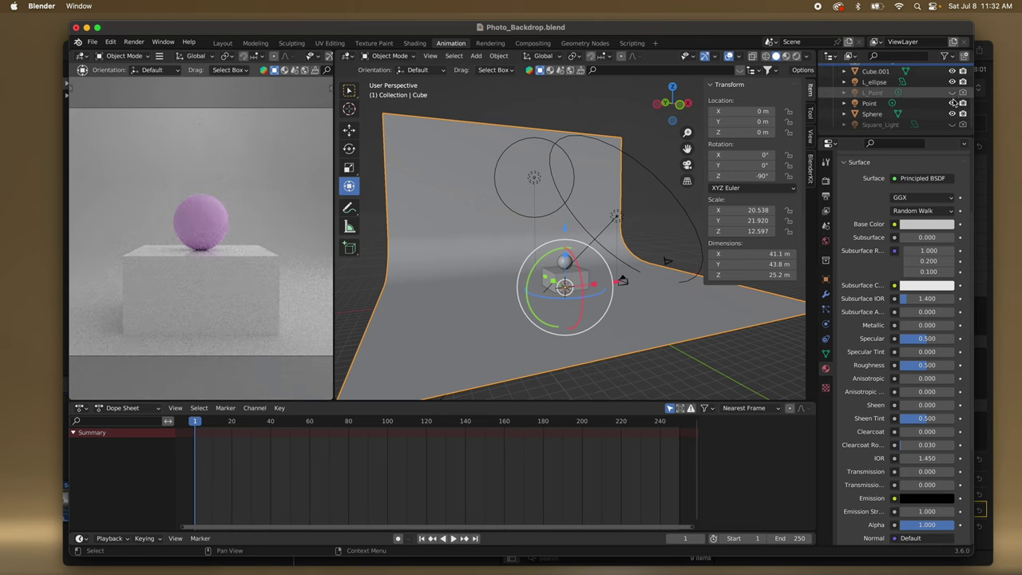
pyautogui.click(951, 93)
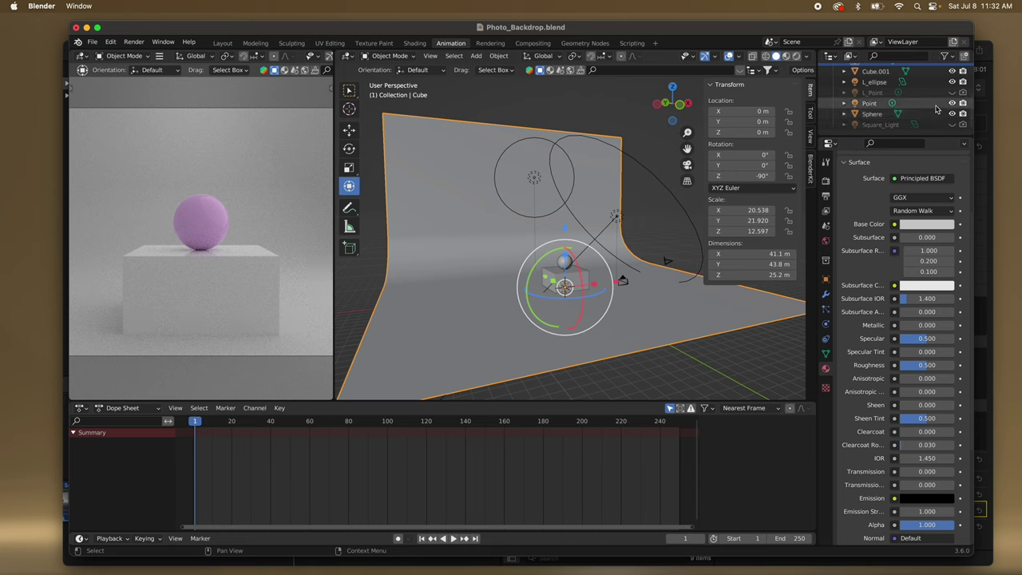
pyautogui.click(952, 126)
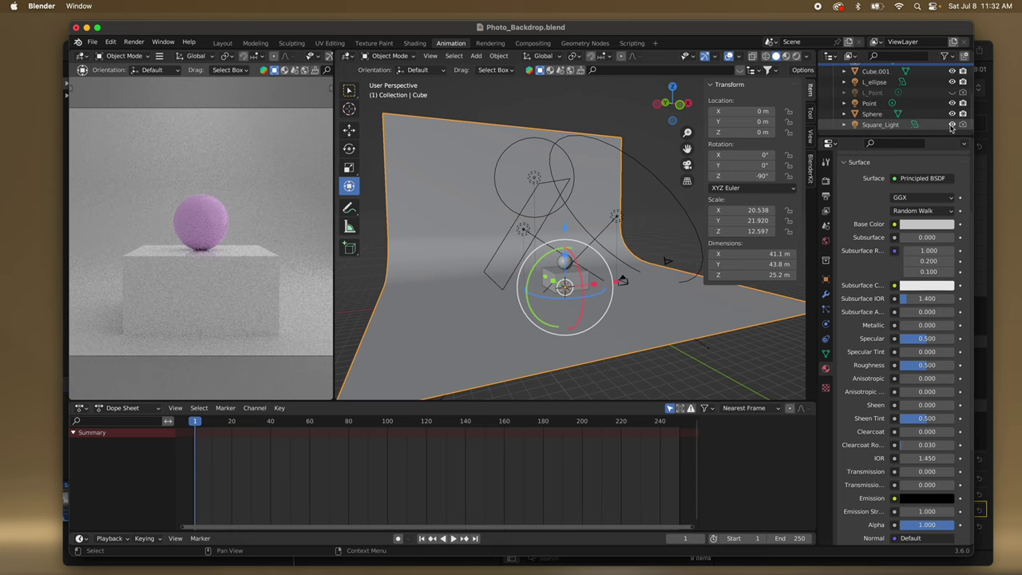
pyautogui.click(951, 125)
pyautogui.scroll(2, 952, 127)
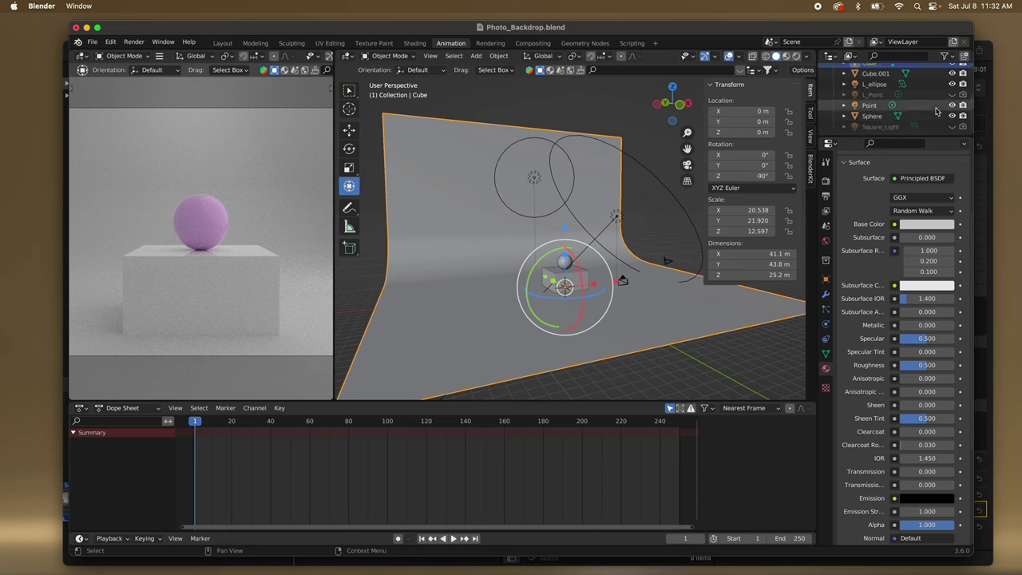
pyautogui.click(951, 120)
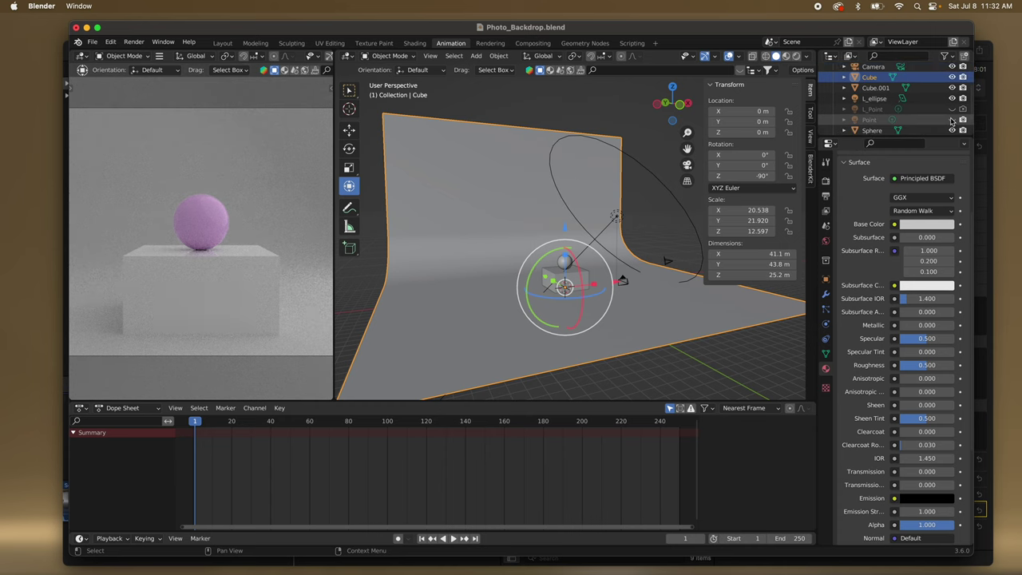
pyautogui.click(951, 119)
# Select the Point light and move it along the Y axis toward the backdrop wall, to about Y 15.4 m.
pyautogui.click(932, 120)
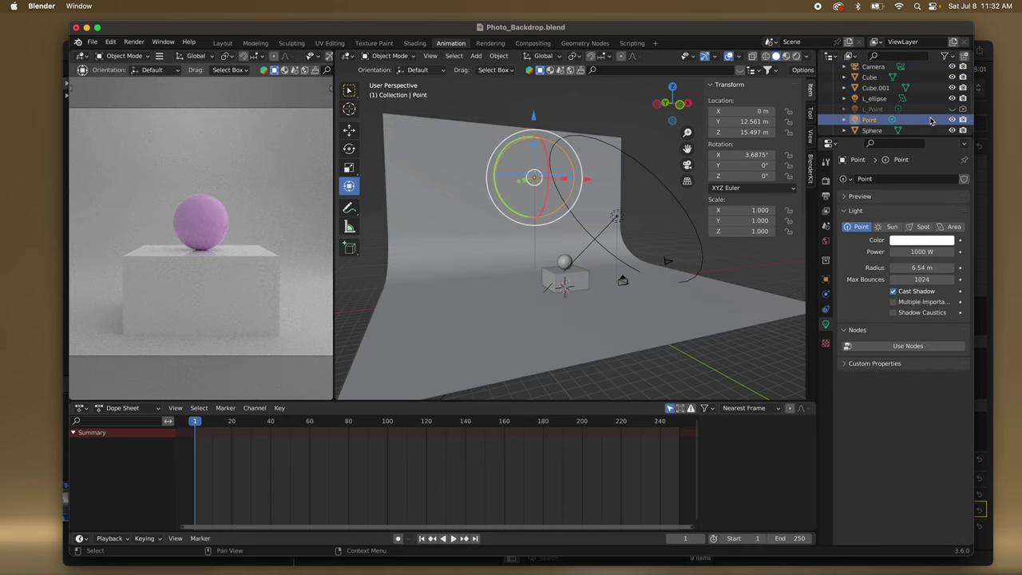
pyautogui.moveTo(598, 162); pyautogui.dragTo(569, 163, button='middle')
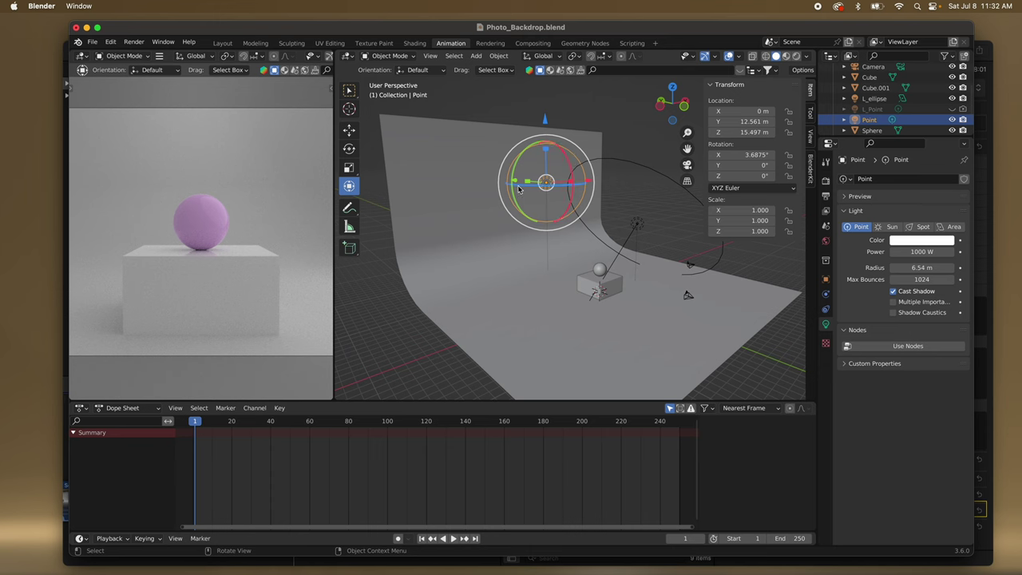
pyautogui.moveTo(520, 190); pyautogui.dragTo(533, 190, button='middle')
pyautogui.moveTo(511, 182)
pyautogui.mouseDown()
pyautogui.moveTo(483, 167)
pyautogui.moveTo(494, 174)
pyautogui.mouseUp()
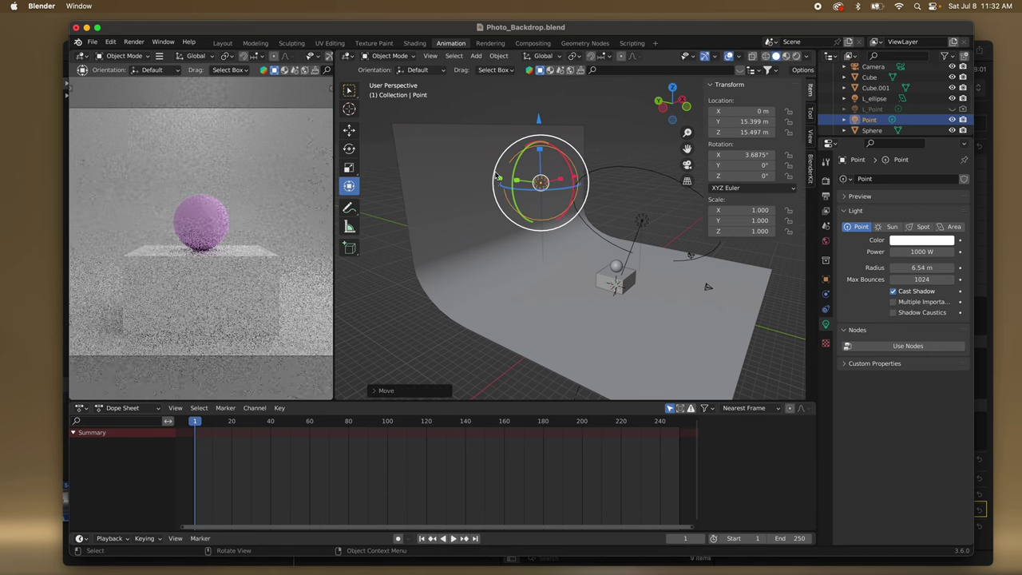
pyautogui.moveTo(495, 181); pyautogui.dragTo(494, 182, button='middle')
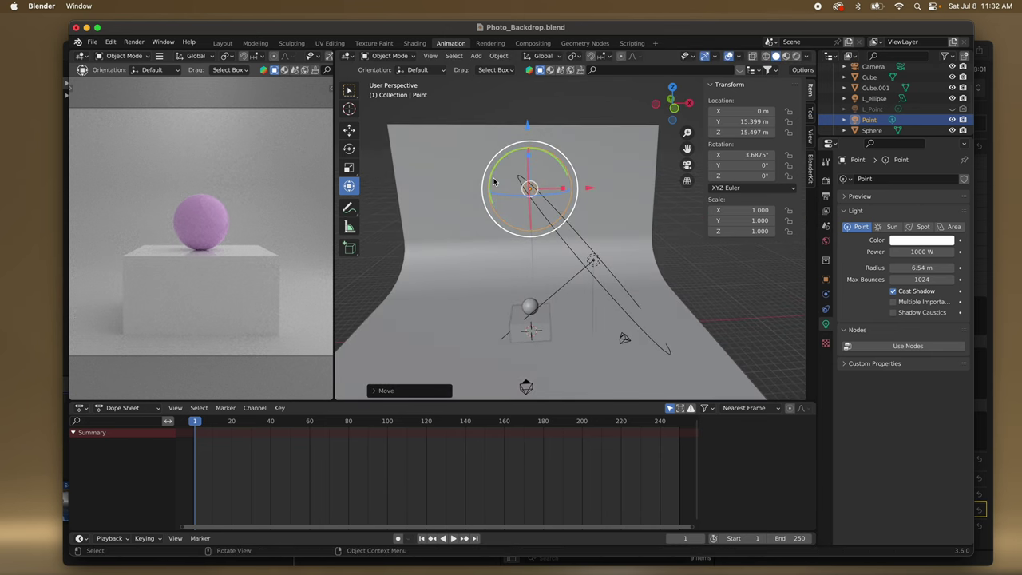
pyautogui.click(535, 186)
pyautogui.hotkey('shift', 'd')
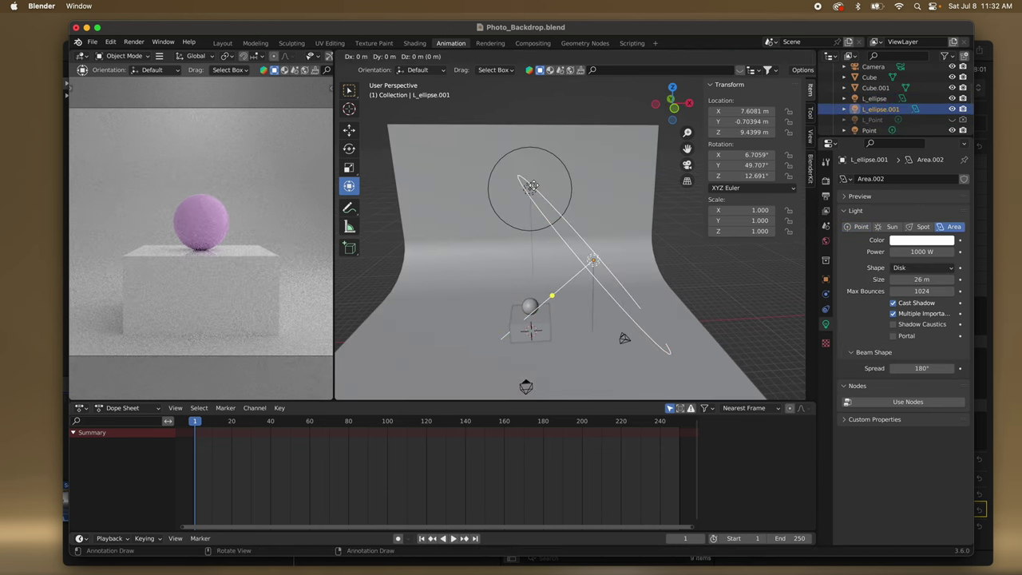
pyautogui.click(530, 190)
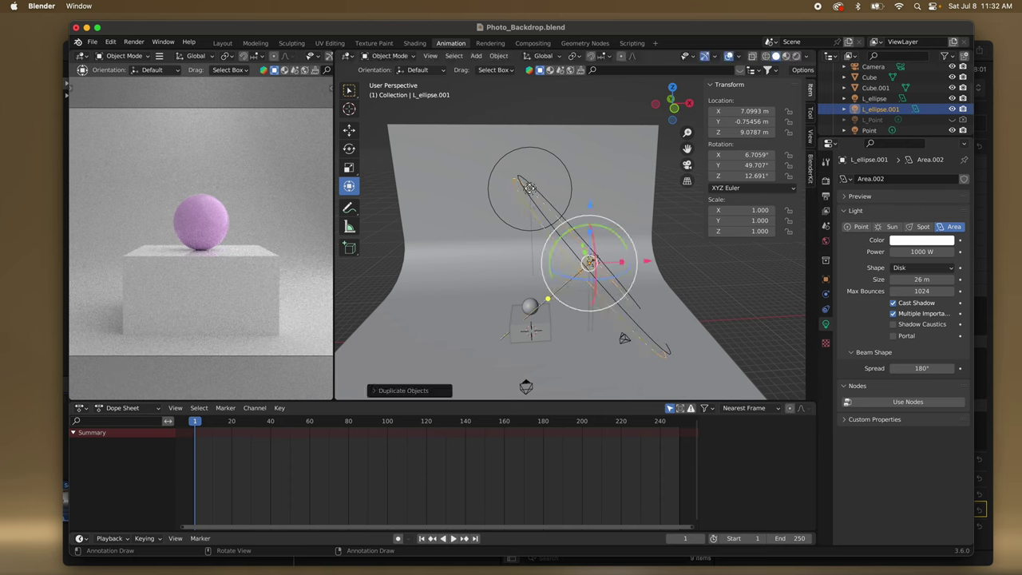
pyautogui.hotkey('ctrl', 'z')
# Select the Point light near the backdrop wall and duplicate it in place.
pyautogui.click(529, 189)
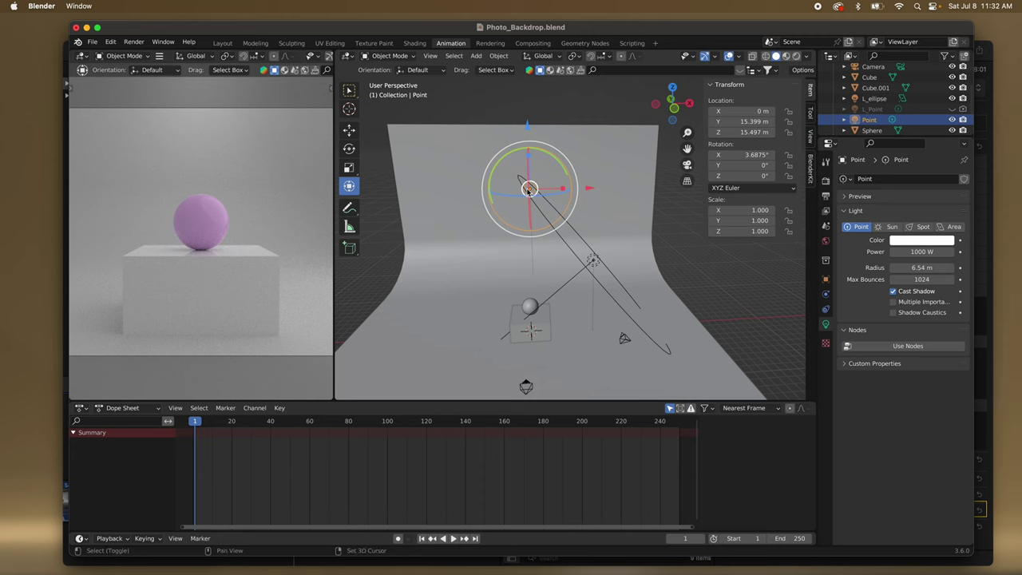
pyautogui.hotkey('shift', 'd')
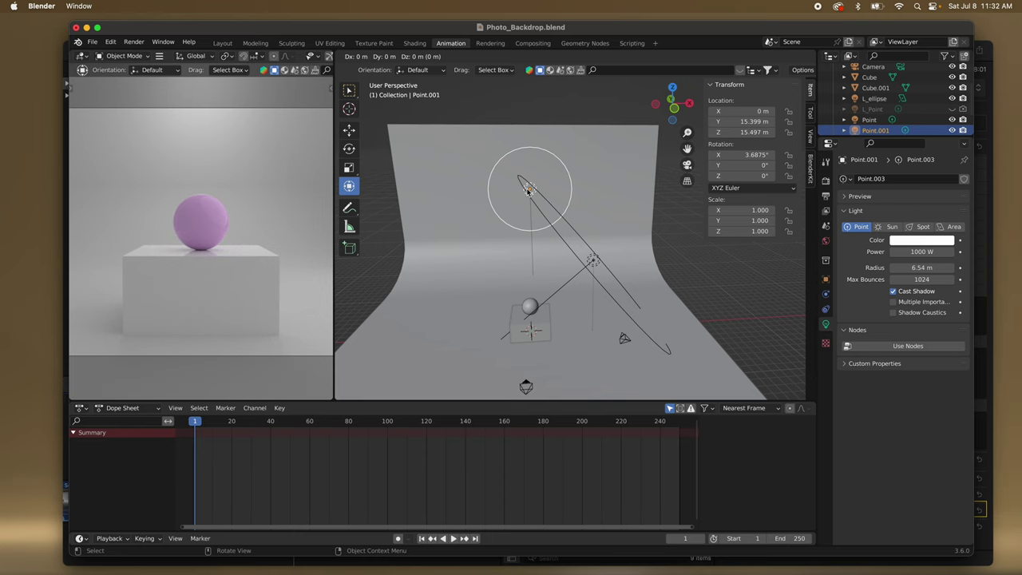
pyautogui.click(527, 191)
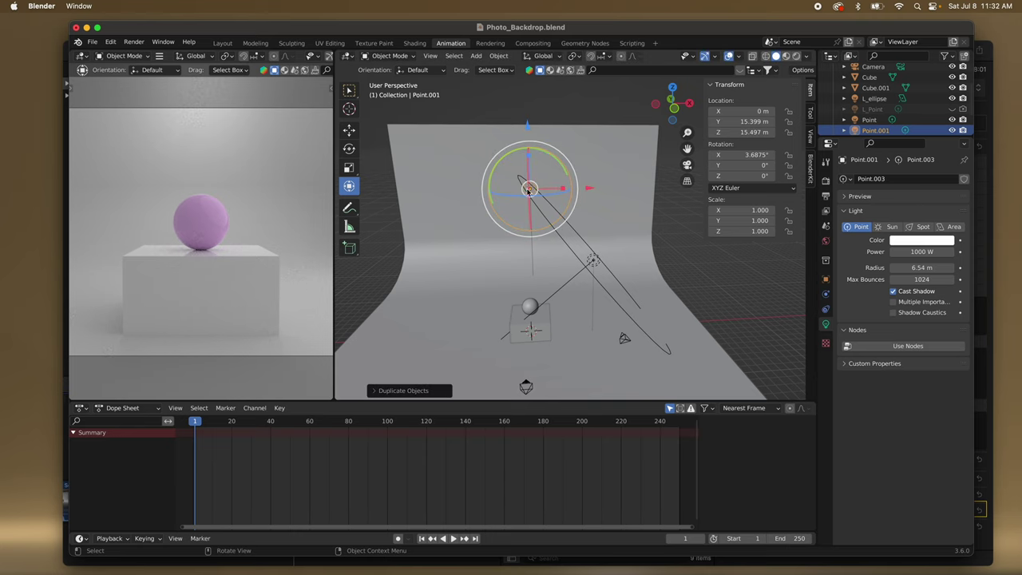
# Try moving the duplicated point light along X to about -11.3 m and raising it slightly, and undo both moves.
pyautogui.press('g')
pyautogui.press('x')
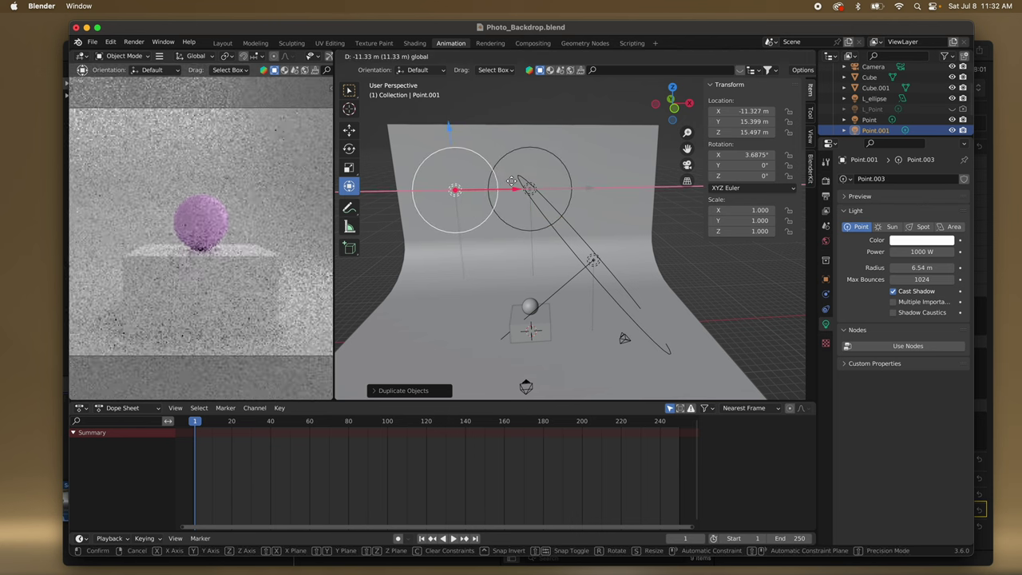
pyautogui.click(511, 182)
pyautogui.moveTo(448, 128)
pyautogui.mouseDown()
pyautogui.moveTo(450, 166)
pyautogui.moveTo(445, 129)
pyautogui.mouseUp()
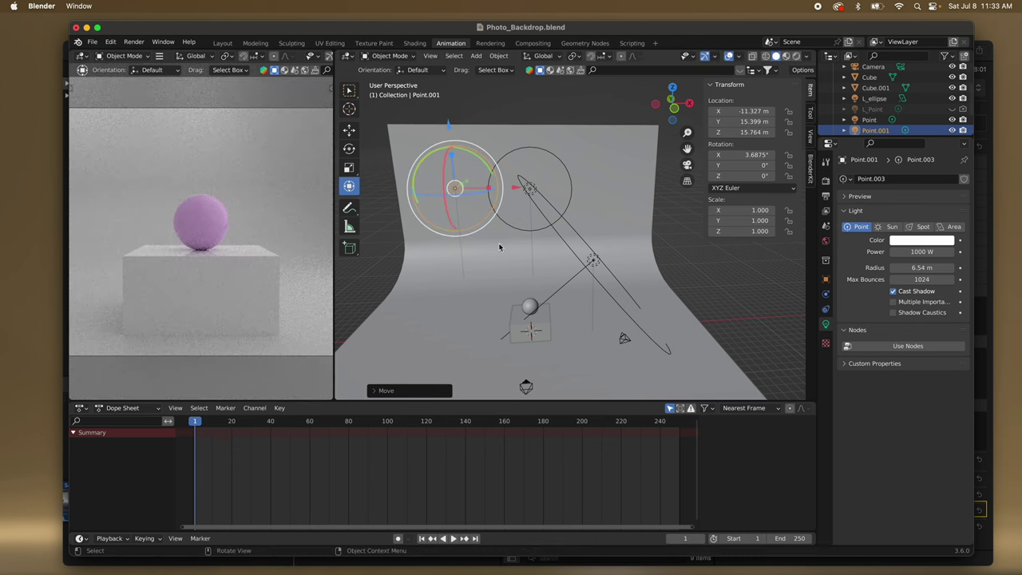
pyautogui.hscroll(-5, 214, 231)
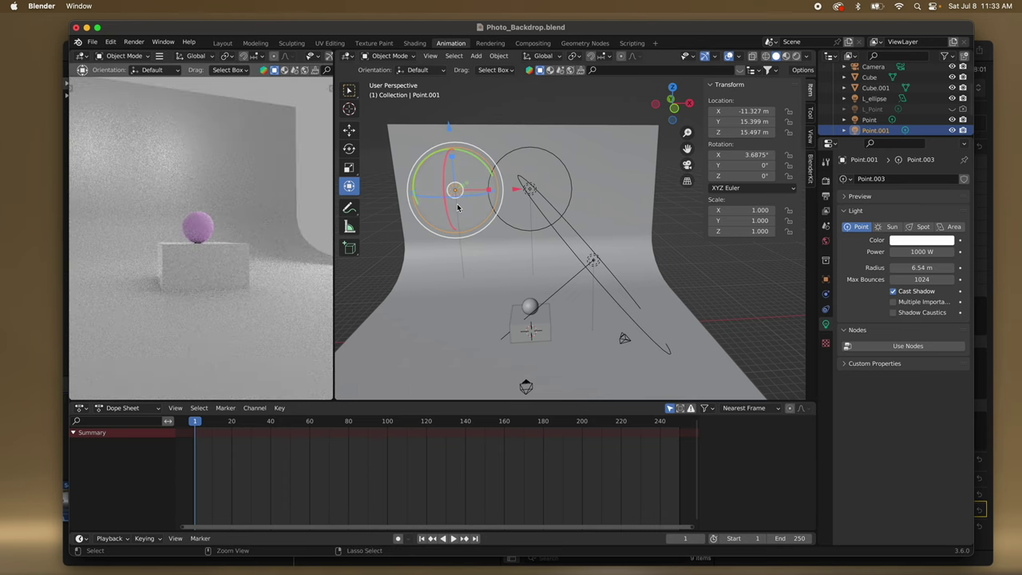
pyautogui.hotkey('ctrl', 'z')
pyautogui.hscroll(5, 460, 294)
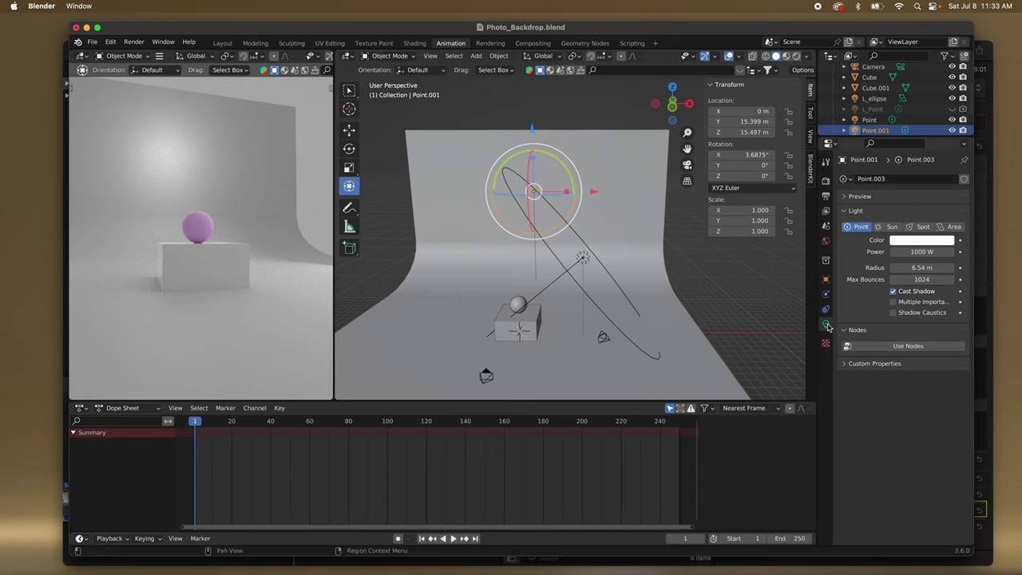
# Select the box under the sphere and rename its material to Greyish.
pyautogui.click(534, 315)
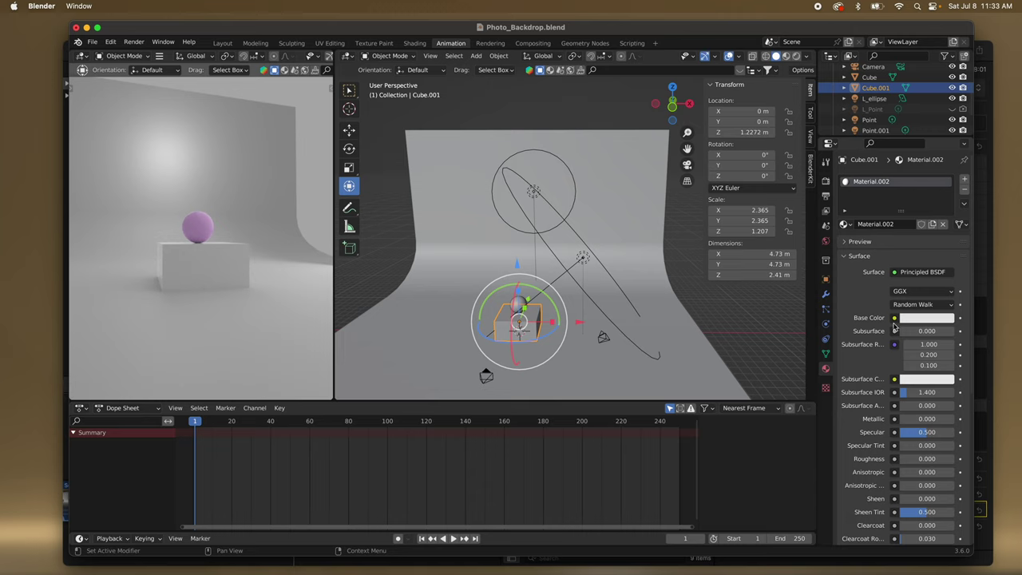
pyautogui.click(875, 224)
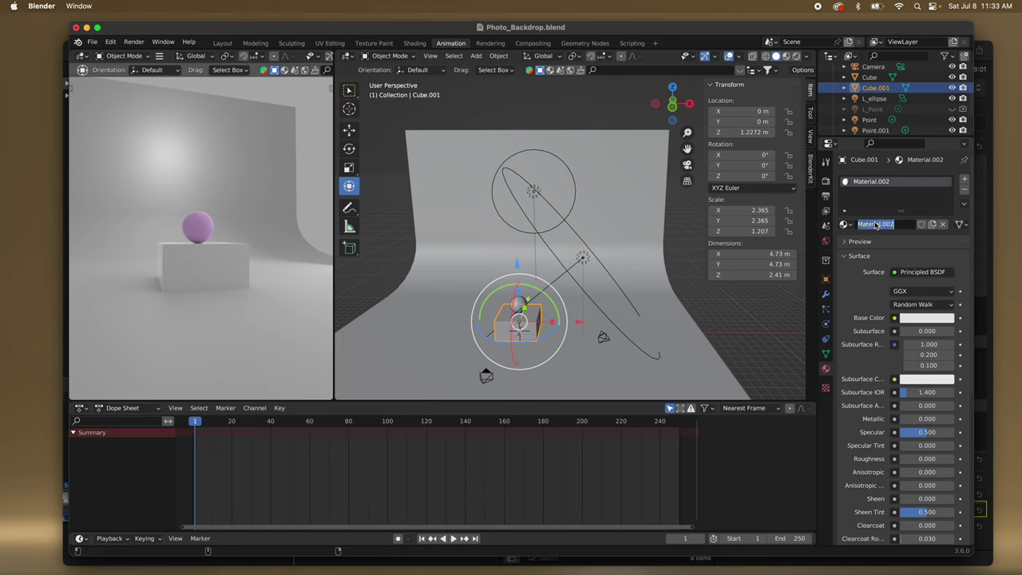
pyautogui.write('Gre')
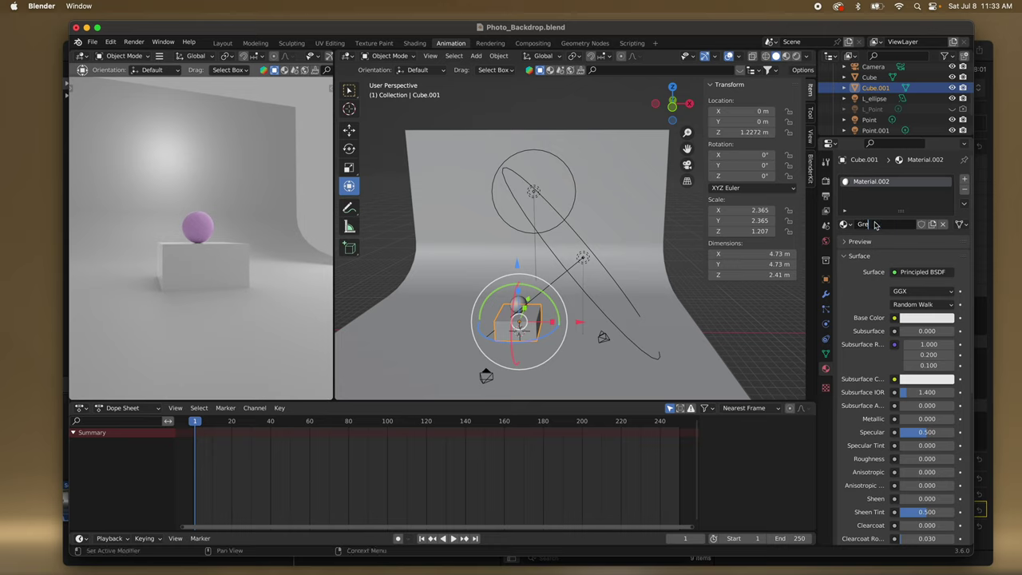
pyautogui.write('yish')
pyautogui.press('Return')
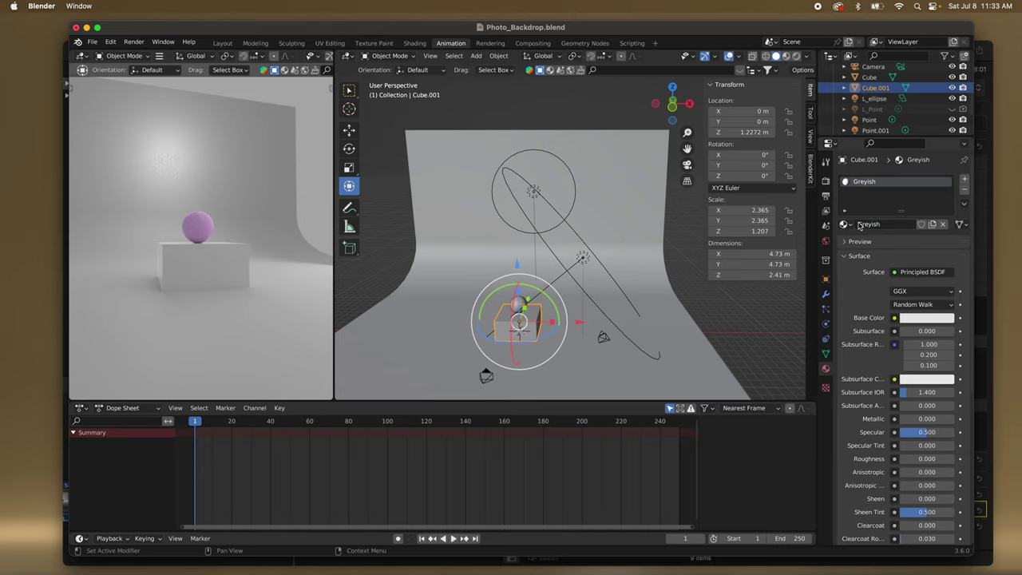
# Select the curved backdrop and assign the existing Greyish material to it.
pyautogui.click(642, 229)
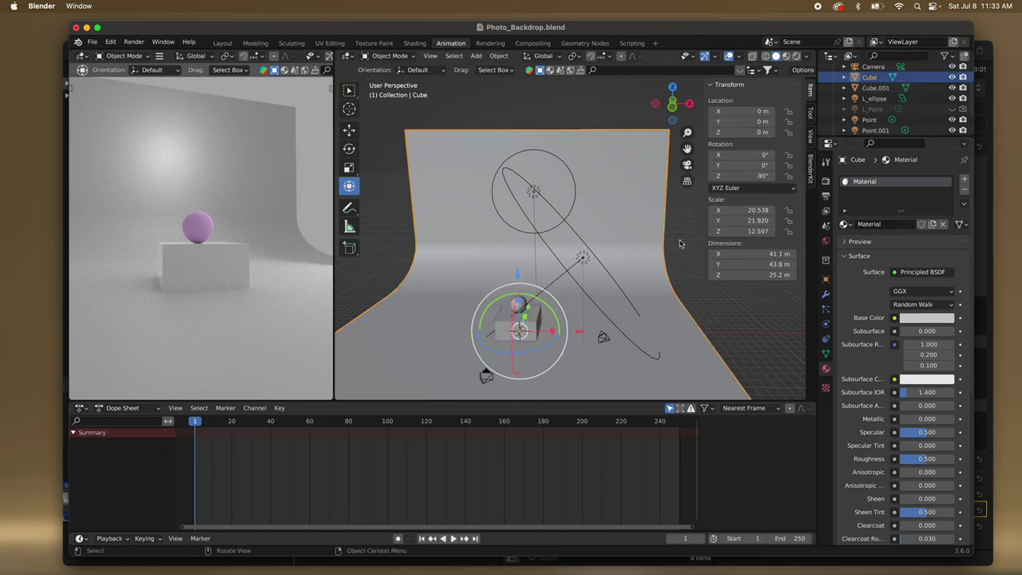
pyautogui.click(844, 224)
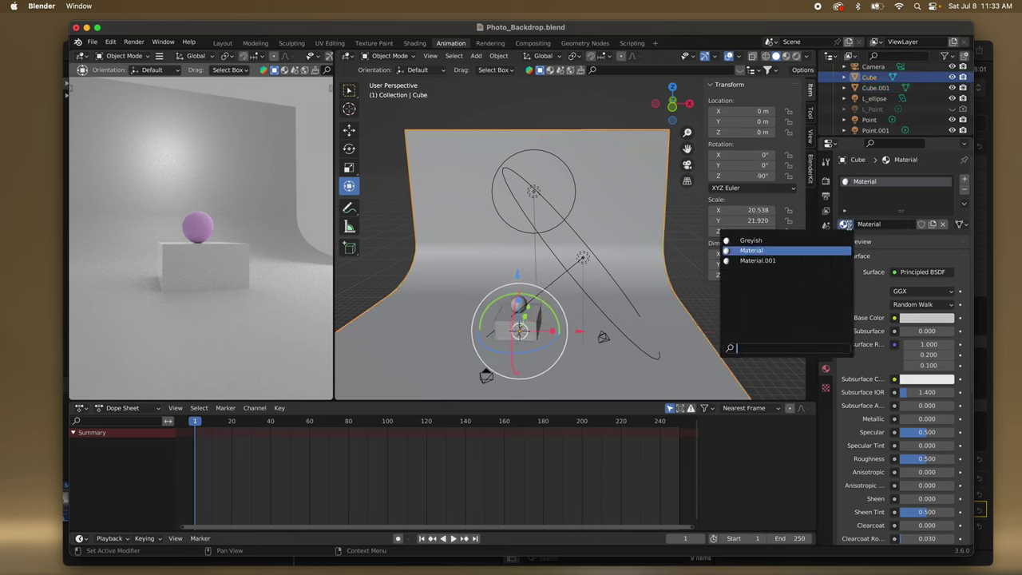
pyautogui.click(773, 241)
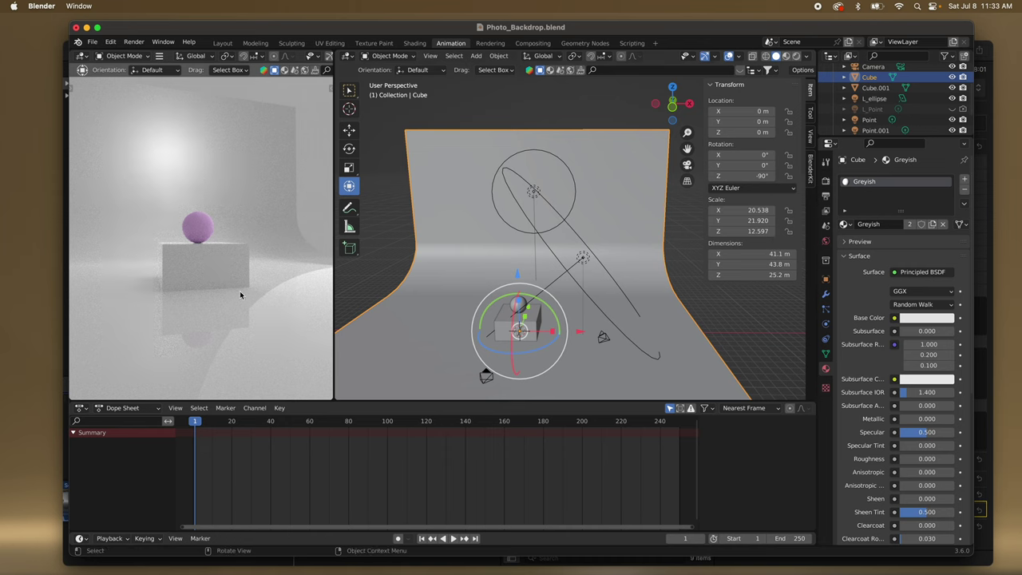
pyautogui.hscroll(4, 240, 295)
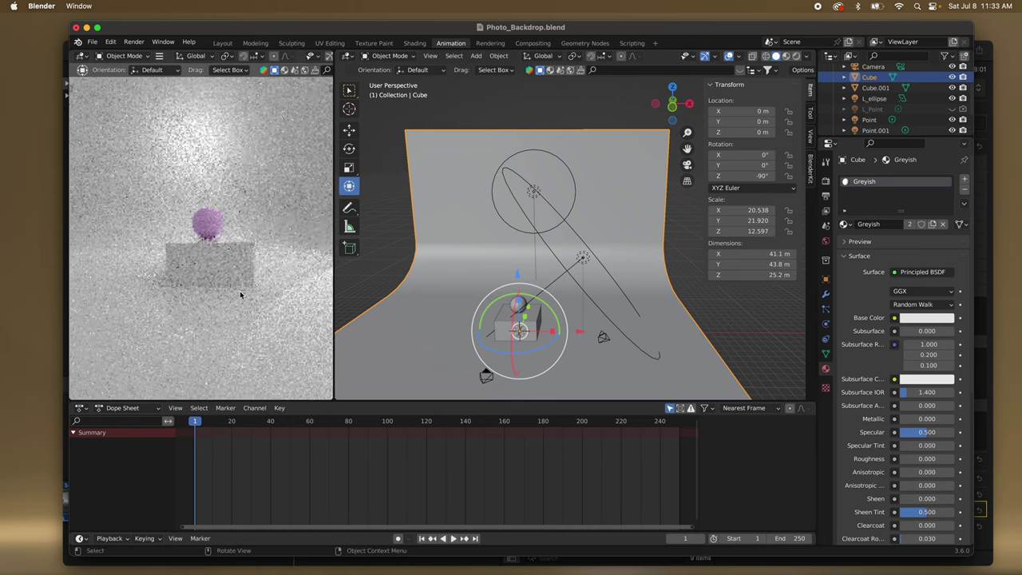